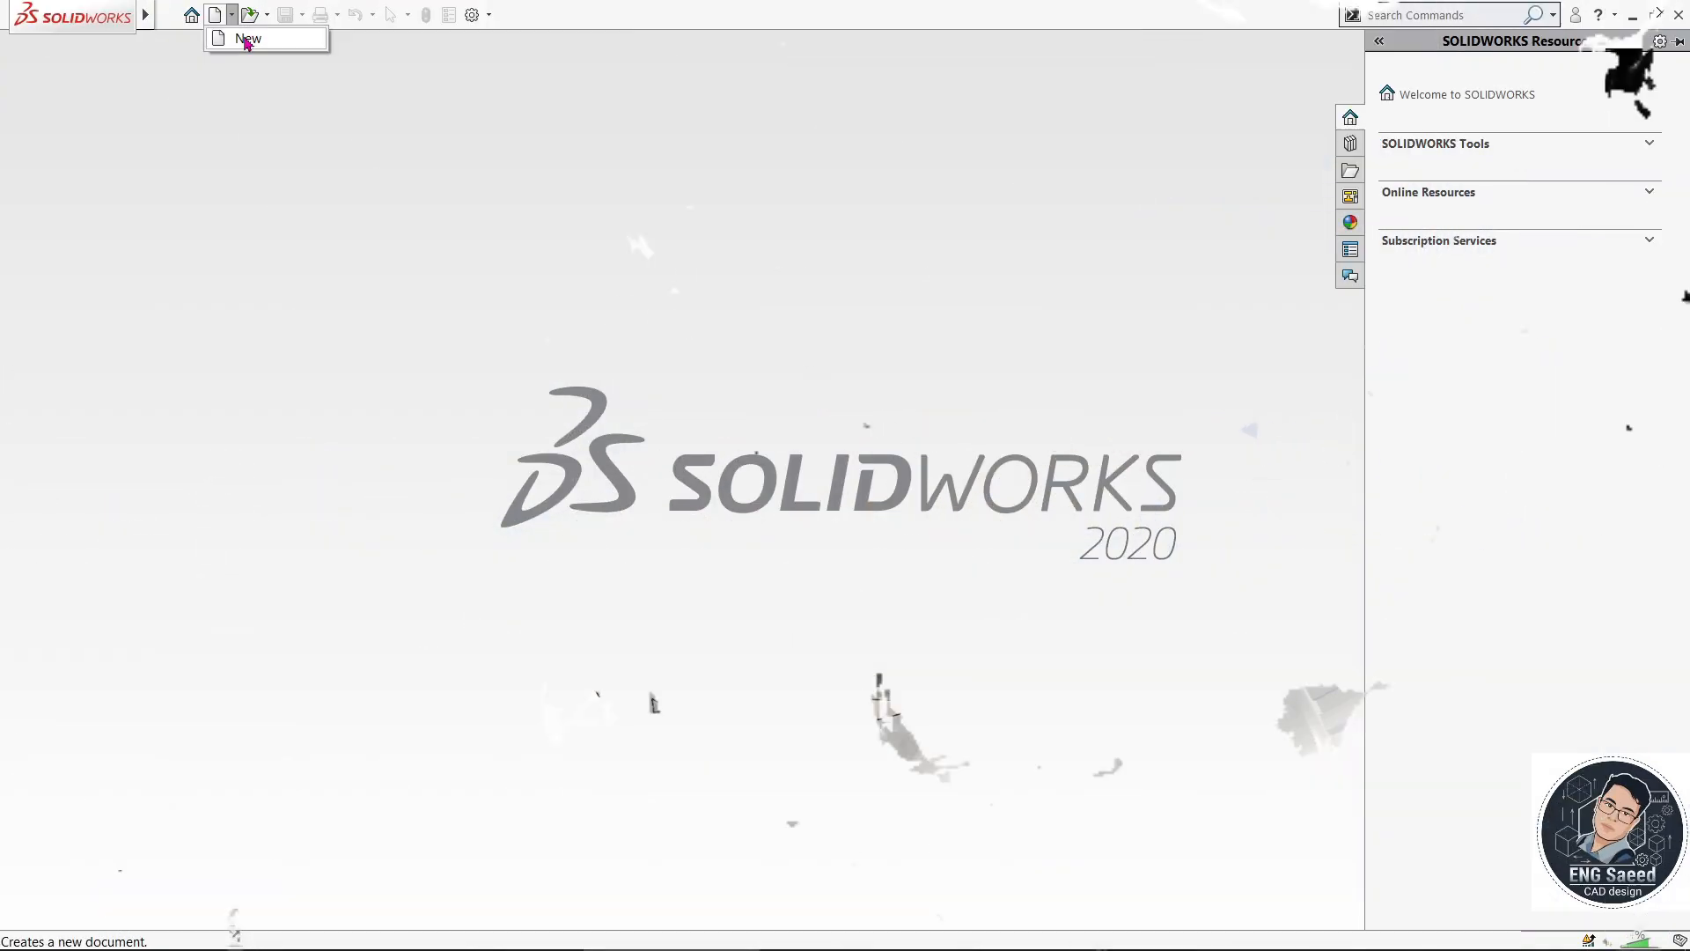
- Create a new part document and start a sketch on the Right Plane
{"action": "left_click", "coordinate": [246, 39]}
{"action": "left_click", "coordinate": [709, 690]}
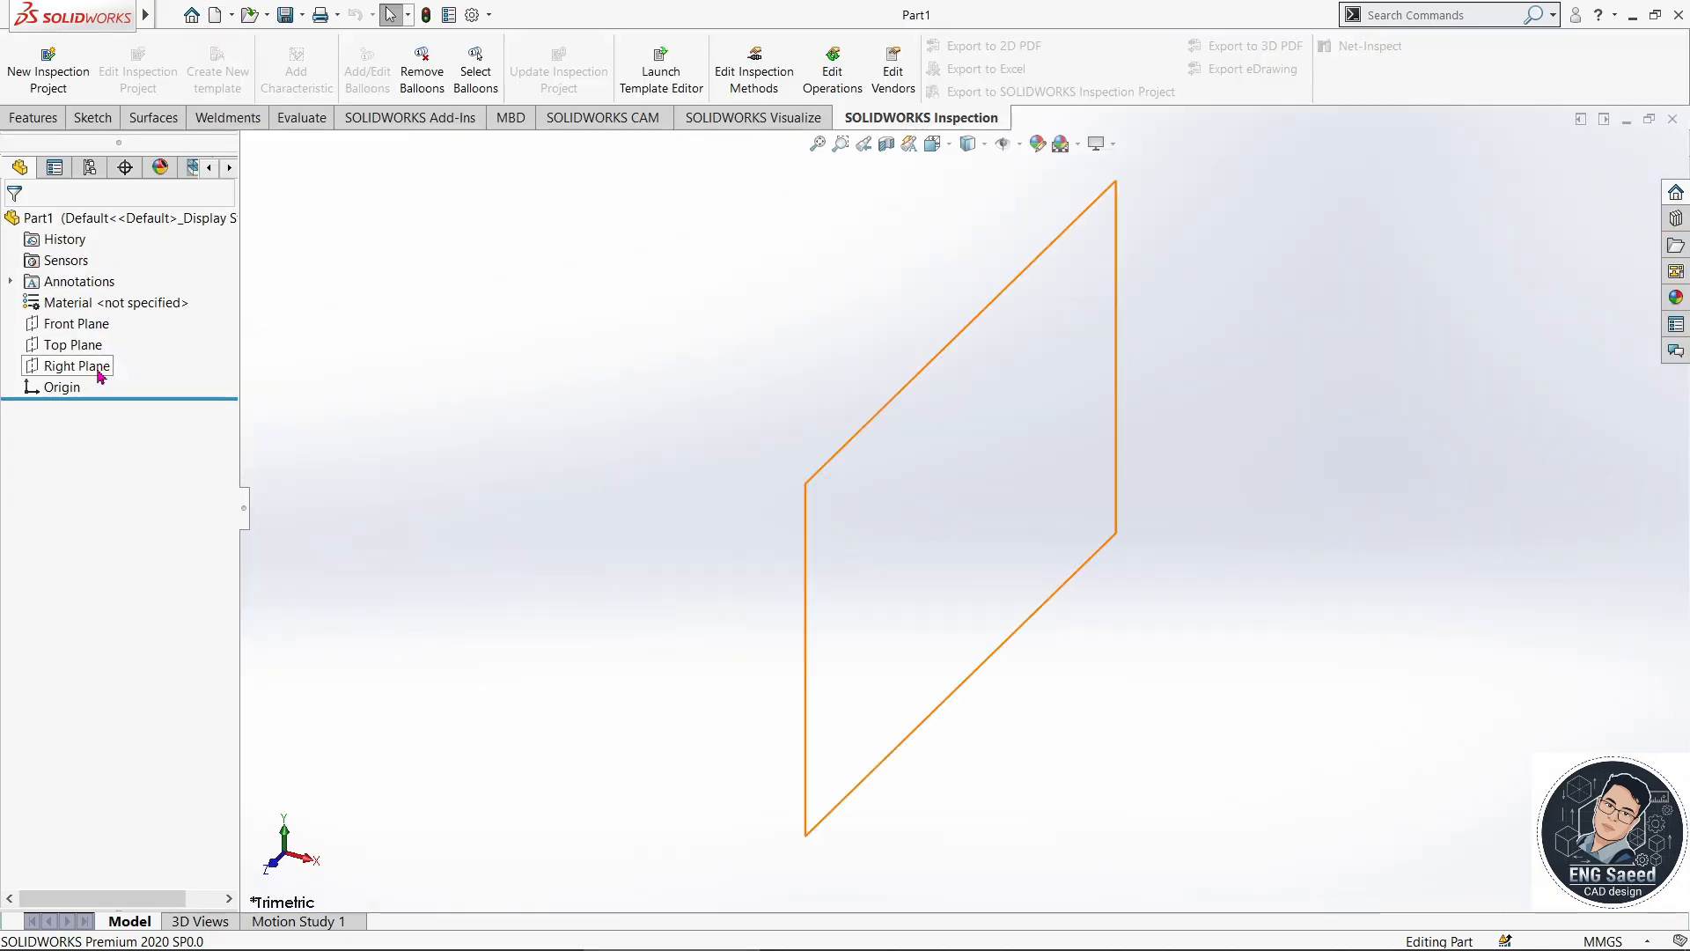
{"action": "left_click", "coordinate": [87, 370]}
{"action": "left_click", "coordinate": [102, 342]}
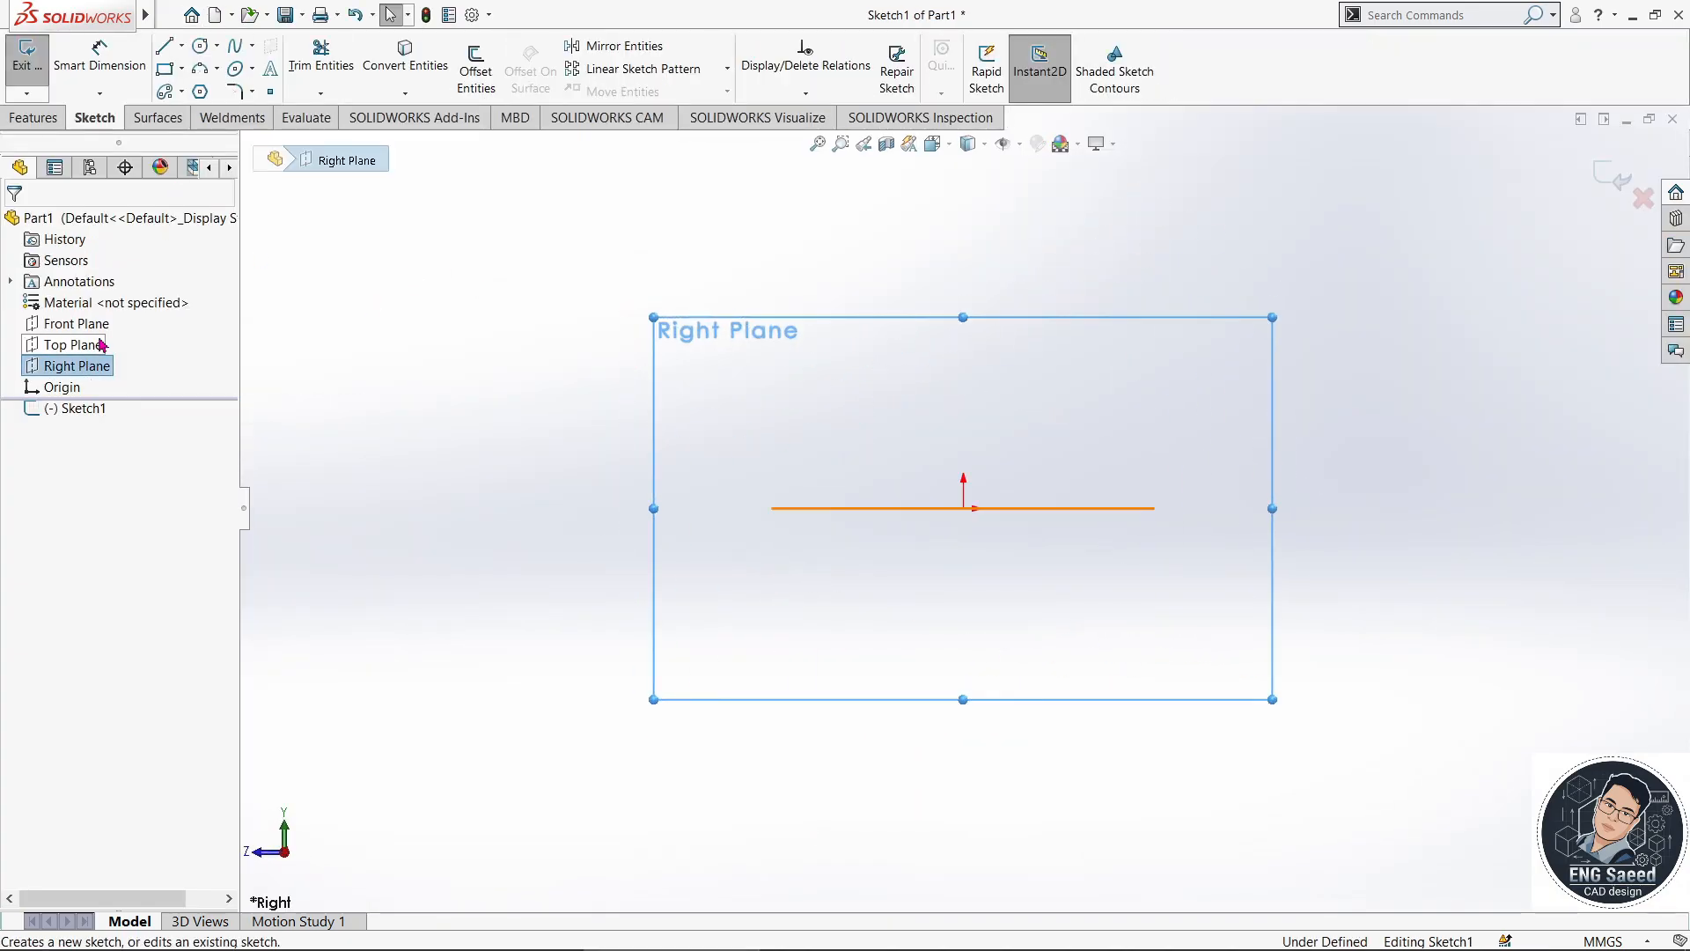
- Draw infinite-length horizontal and vertical construction centerlines through the origin
{"action": "left_click", "coordinate": [182, 44]}
{"action": "left_click", "coordinate": [207, 91]}
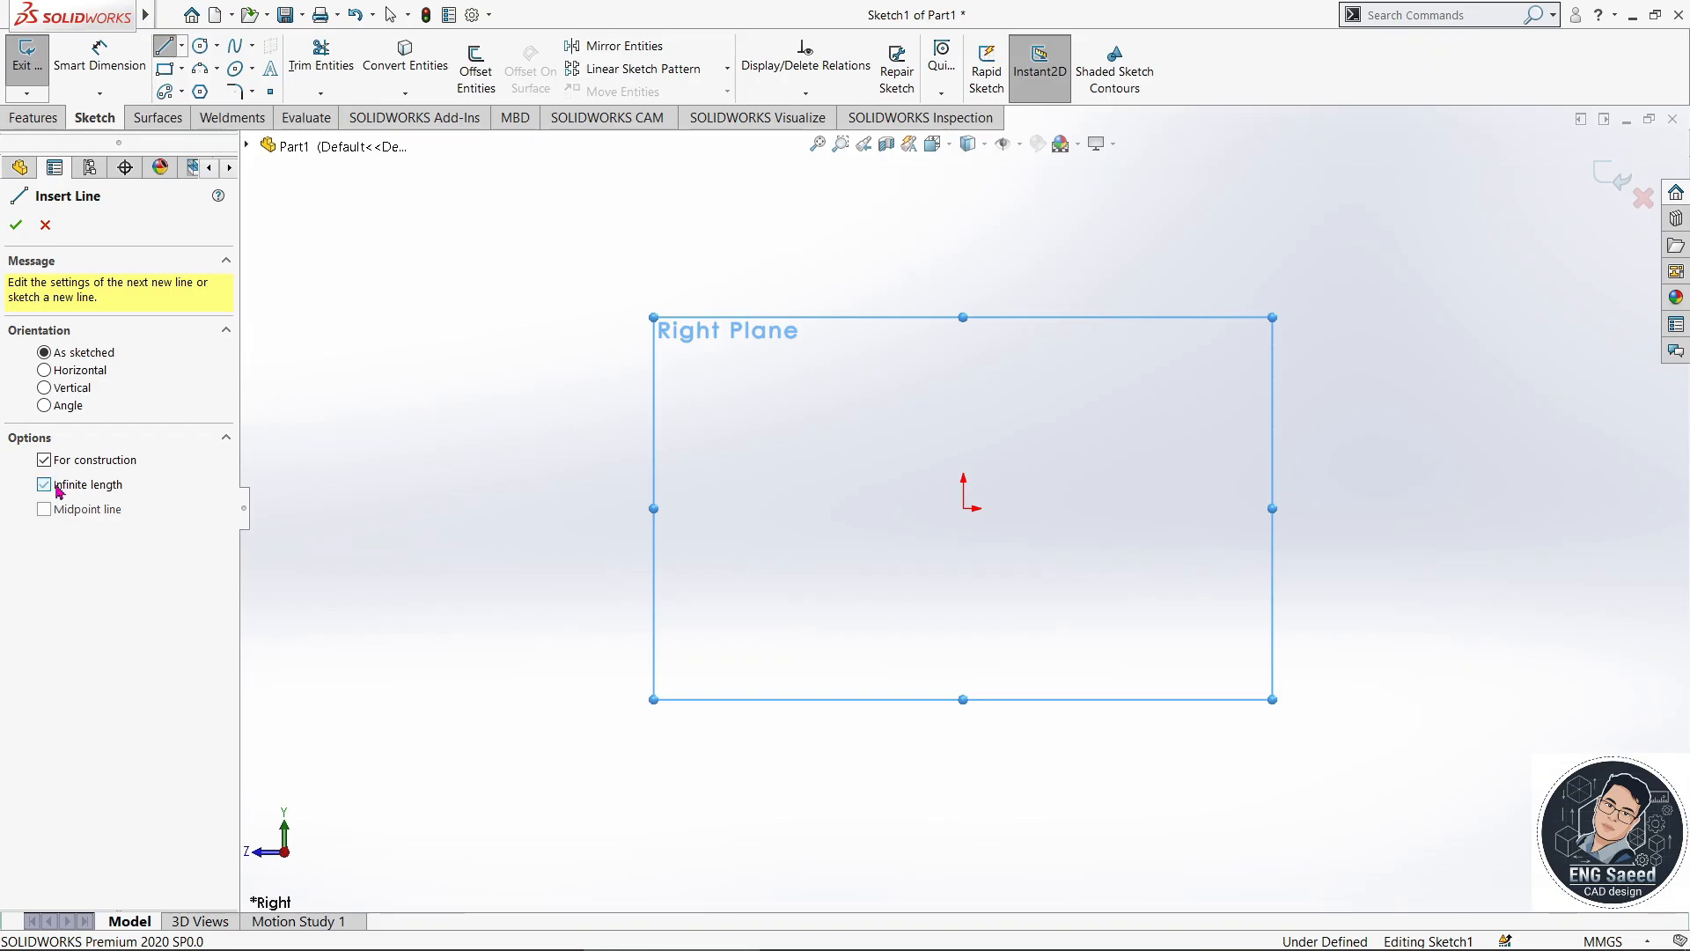
{"action": "left_click", "coordinate": [963, 509]}
{"action": "left_click", "coordinate": [1014, 511]}
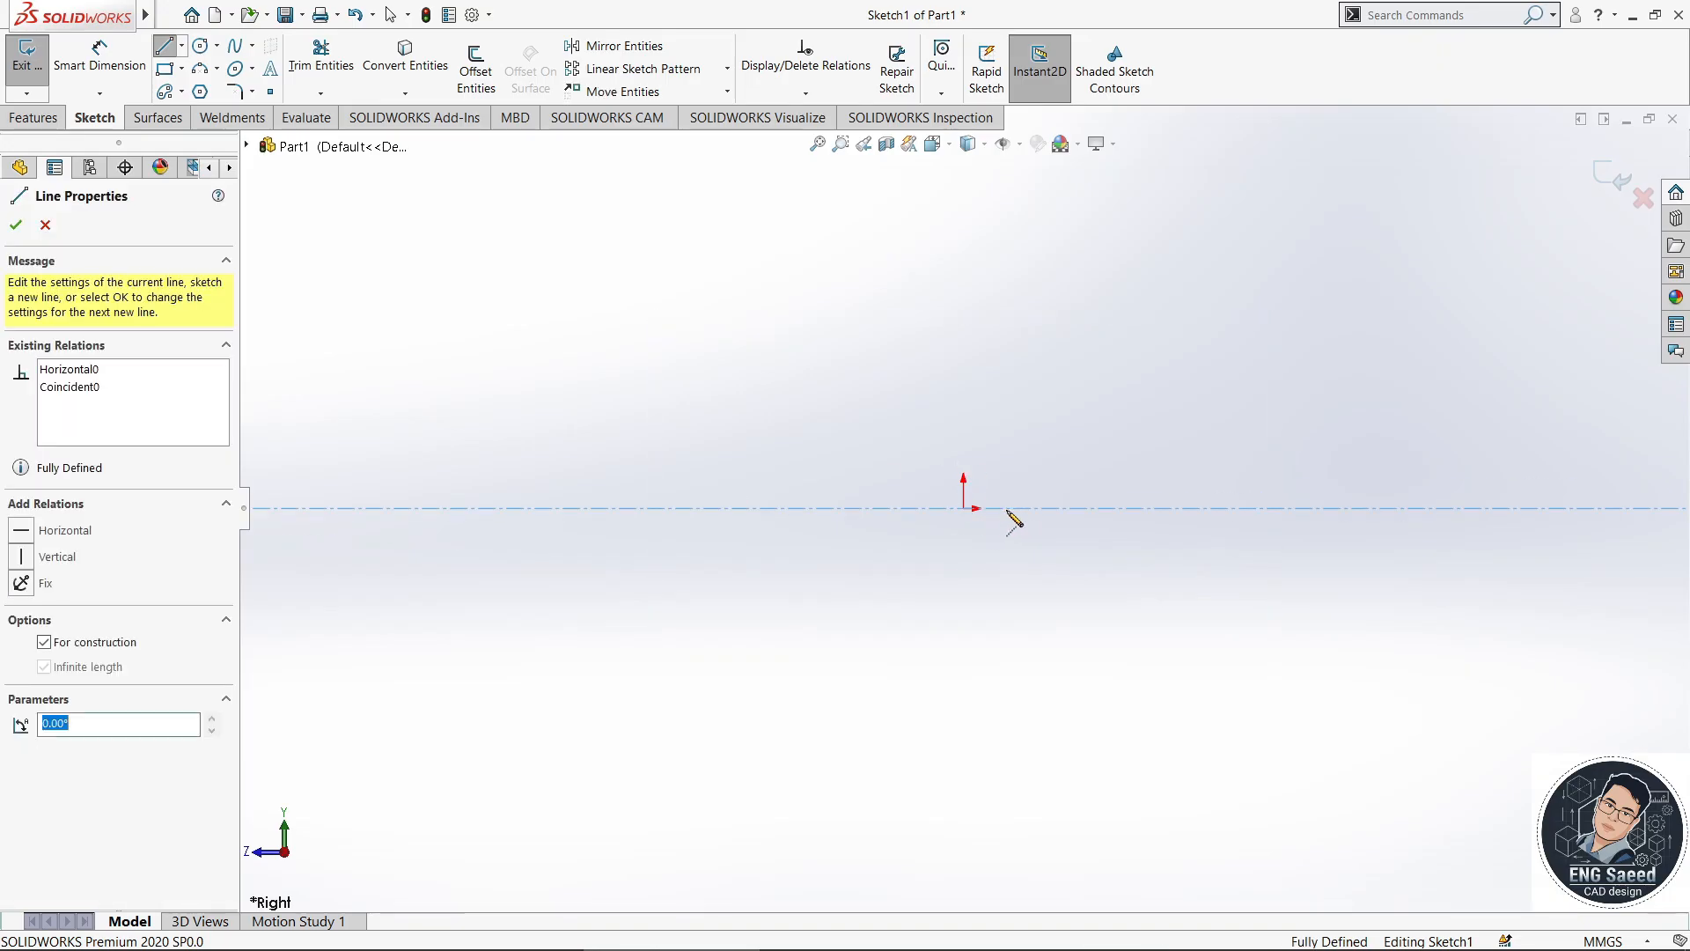
{"action": "left_click", "coordinate": [963, 508]}
{"action": "left_click", "coordinate": [963, 468]}
{"action": "right_click", "coordinate": [1045, 329]}
{"action": "left_click", "coordinate": [1110, 348]}
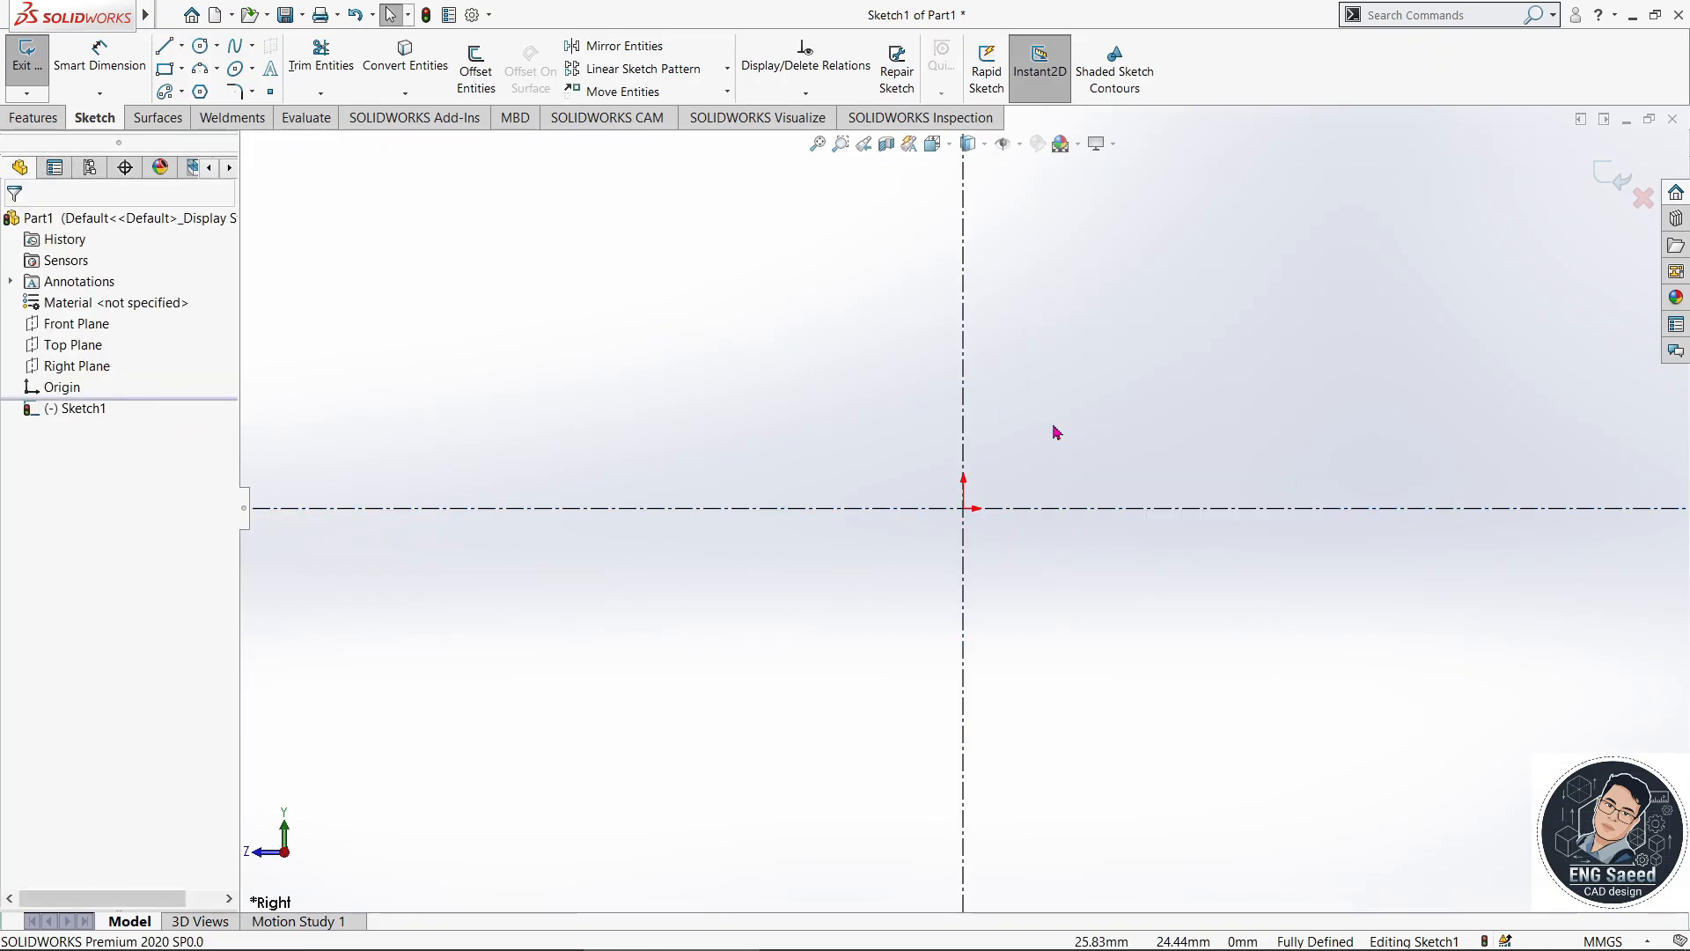
- Sketch a stepped line chain from the origin: a vertical edge about 53 mm high, then horizontal runs descending in steps along the Z direction
{"action": "left_click", "coordinate": [163, 46]}
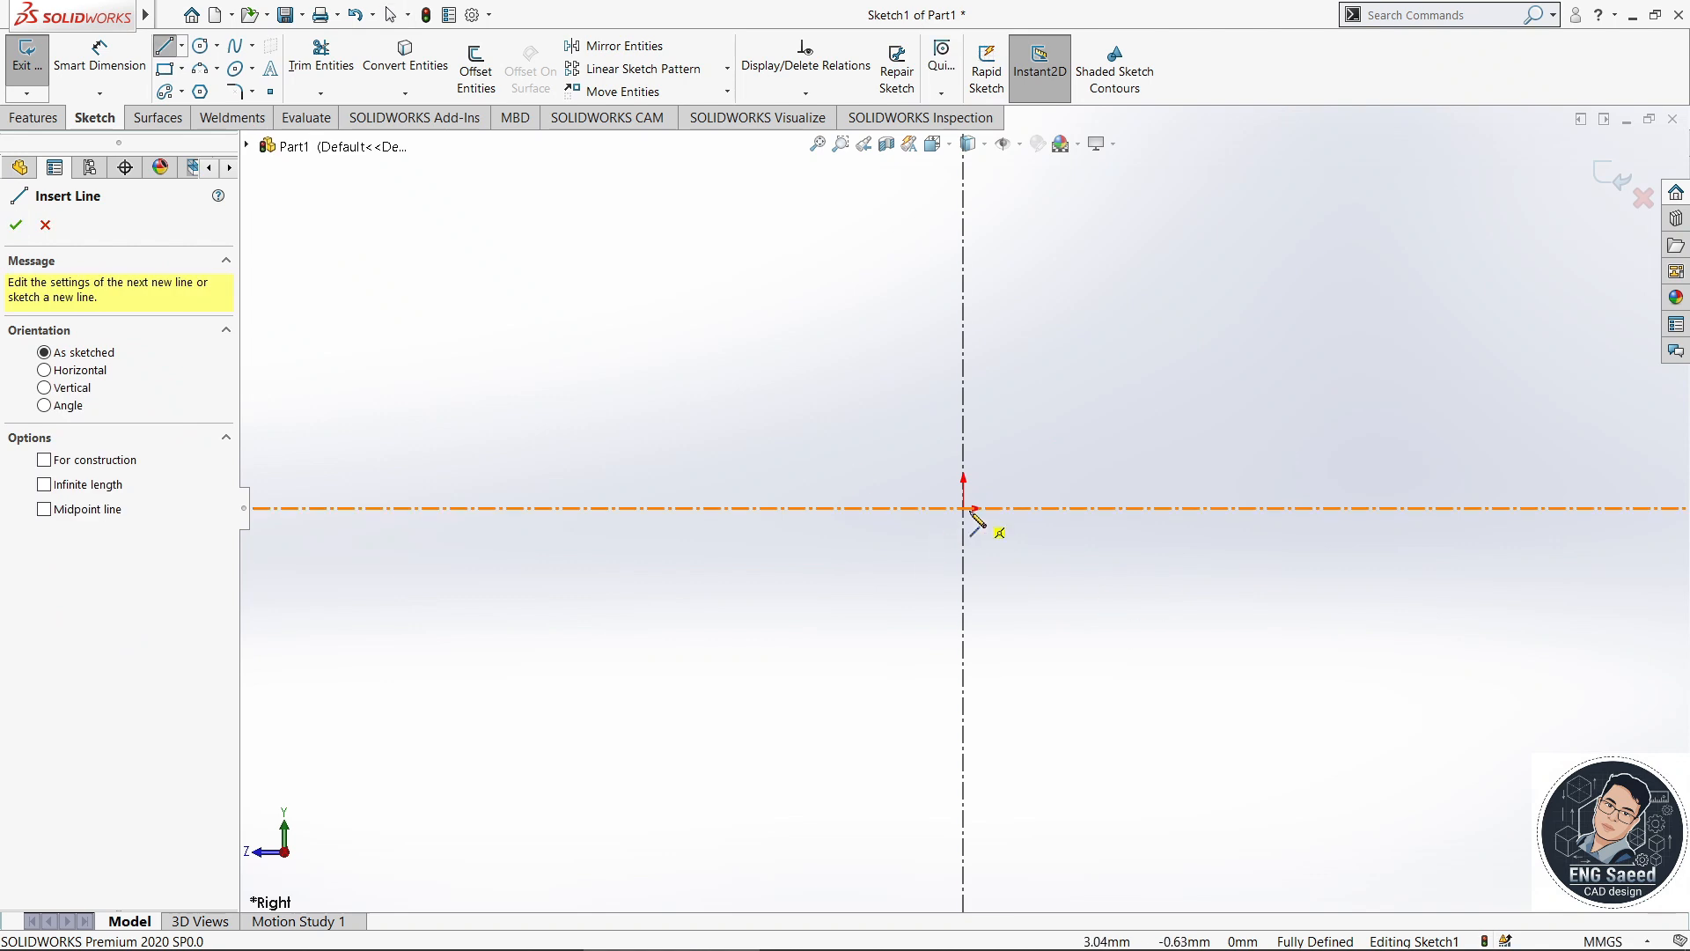
{"action": "left_click", "coordinate": [963, 508]}
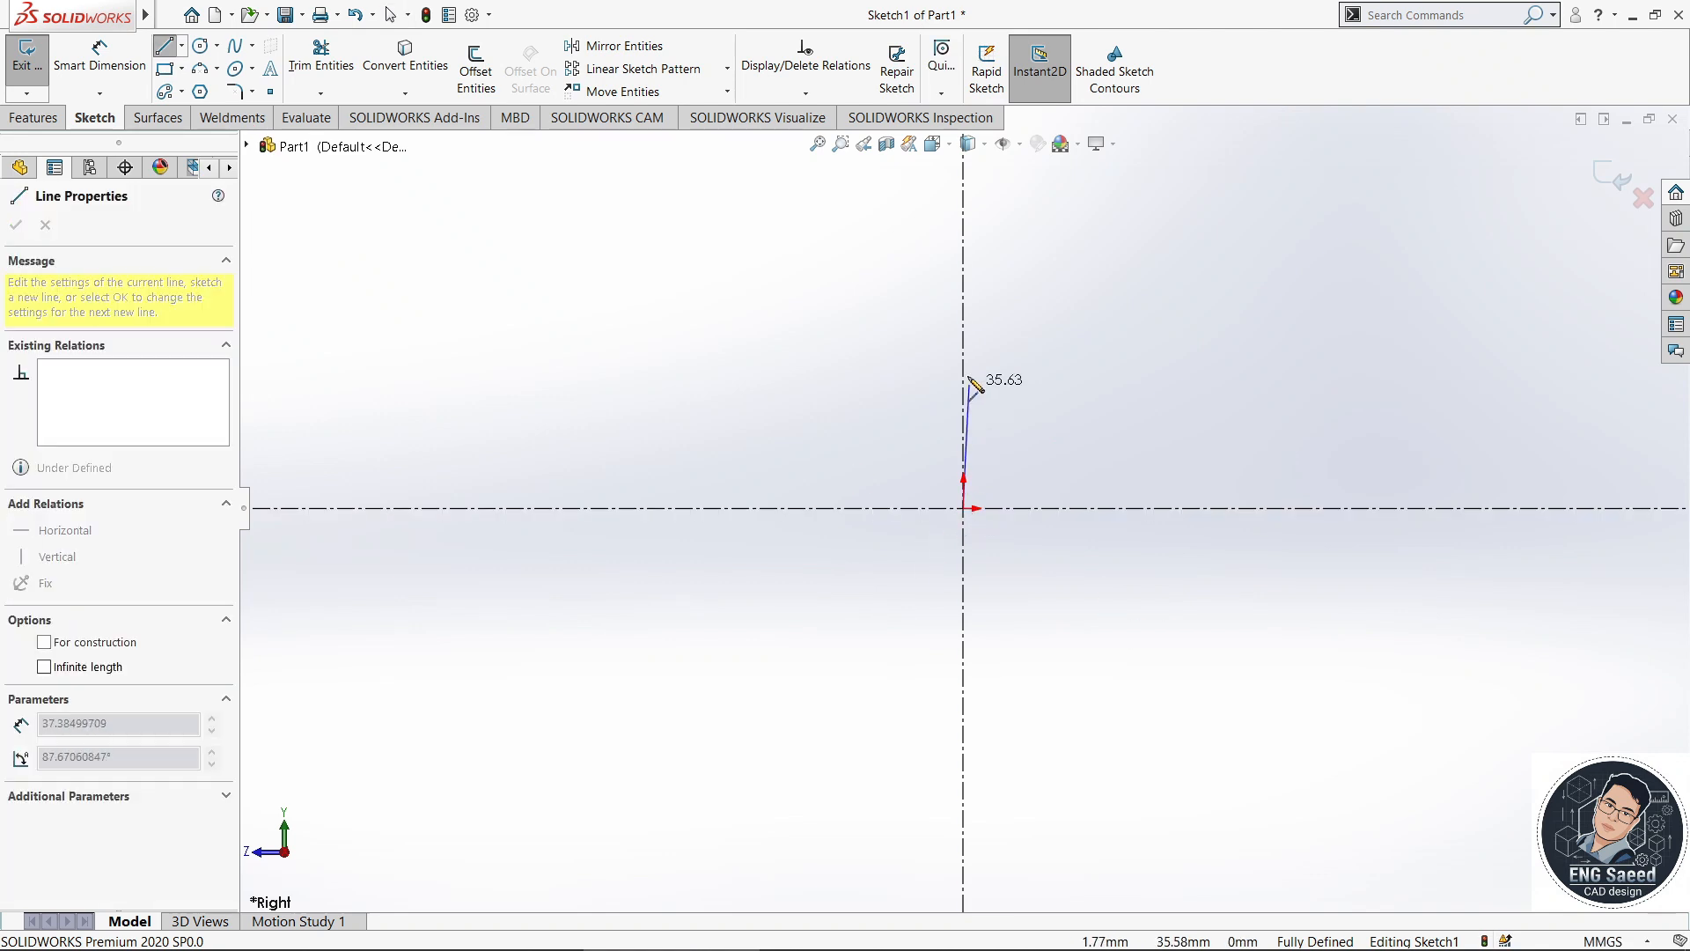
{"action": "left_click", "coordinate": [988, 342]}
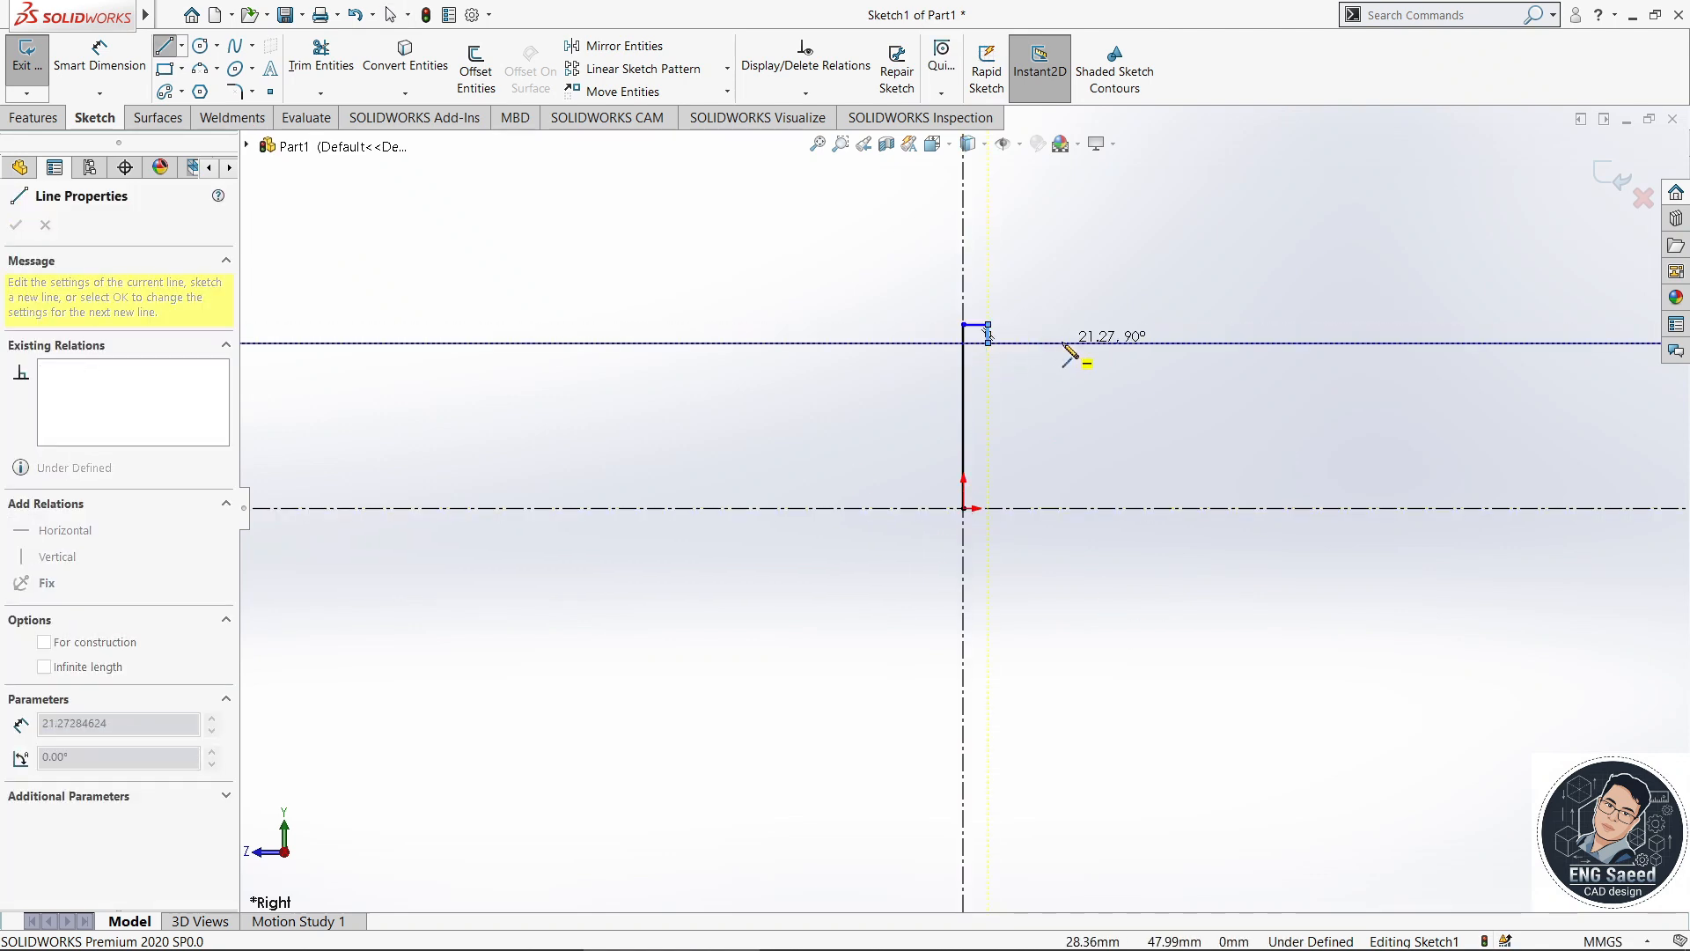
{"action": "left_click", "coordinate": [1102, 342]}
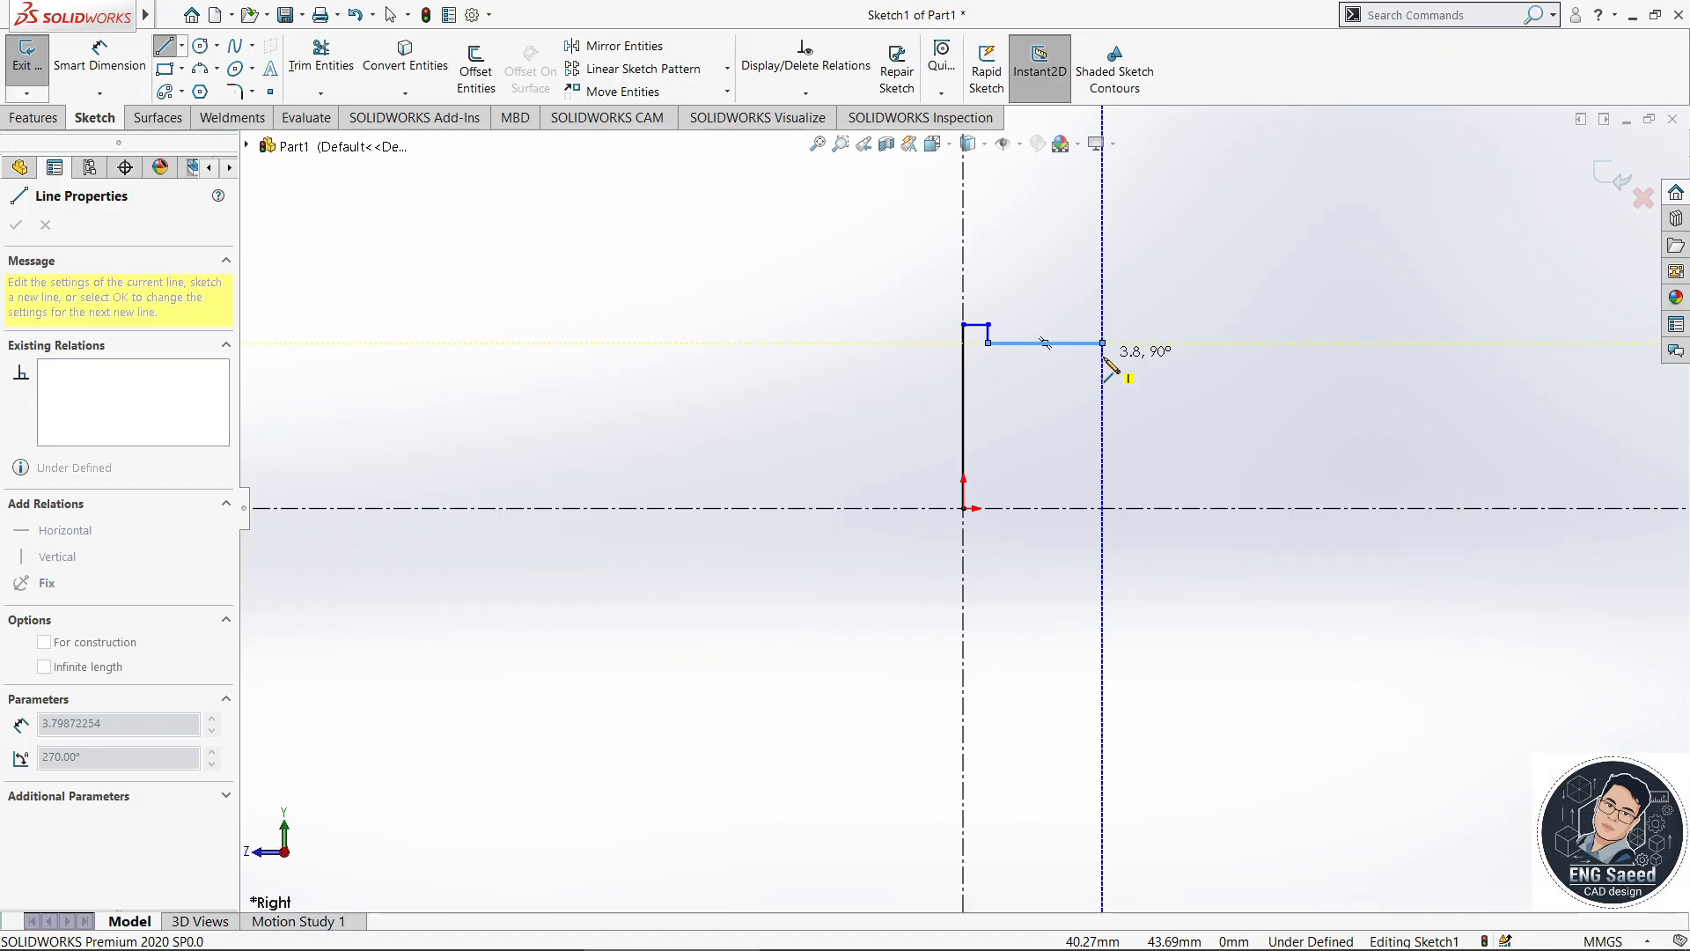
{"action": "left_click", "coordinate": [1103, 355]}
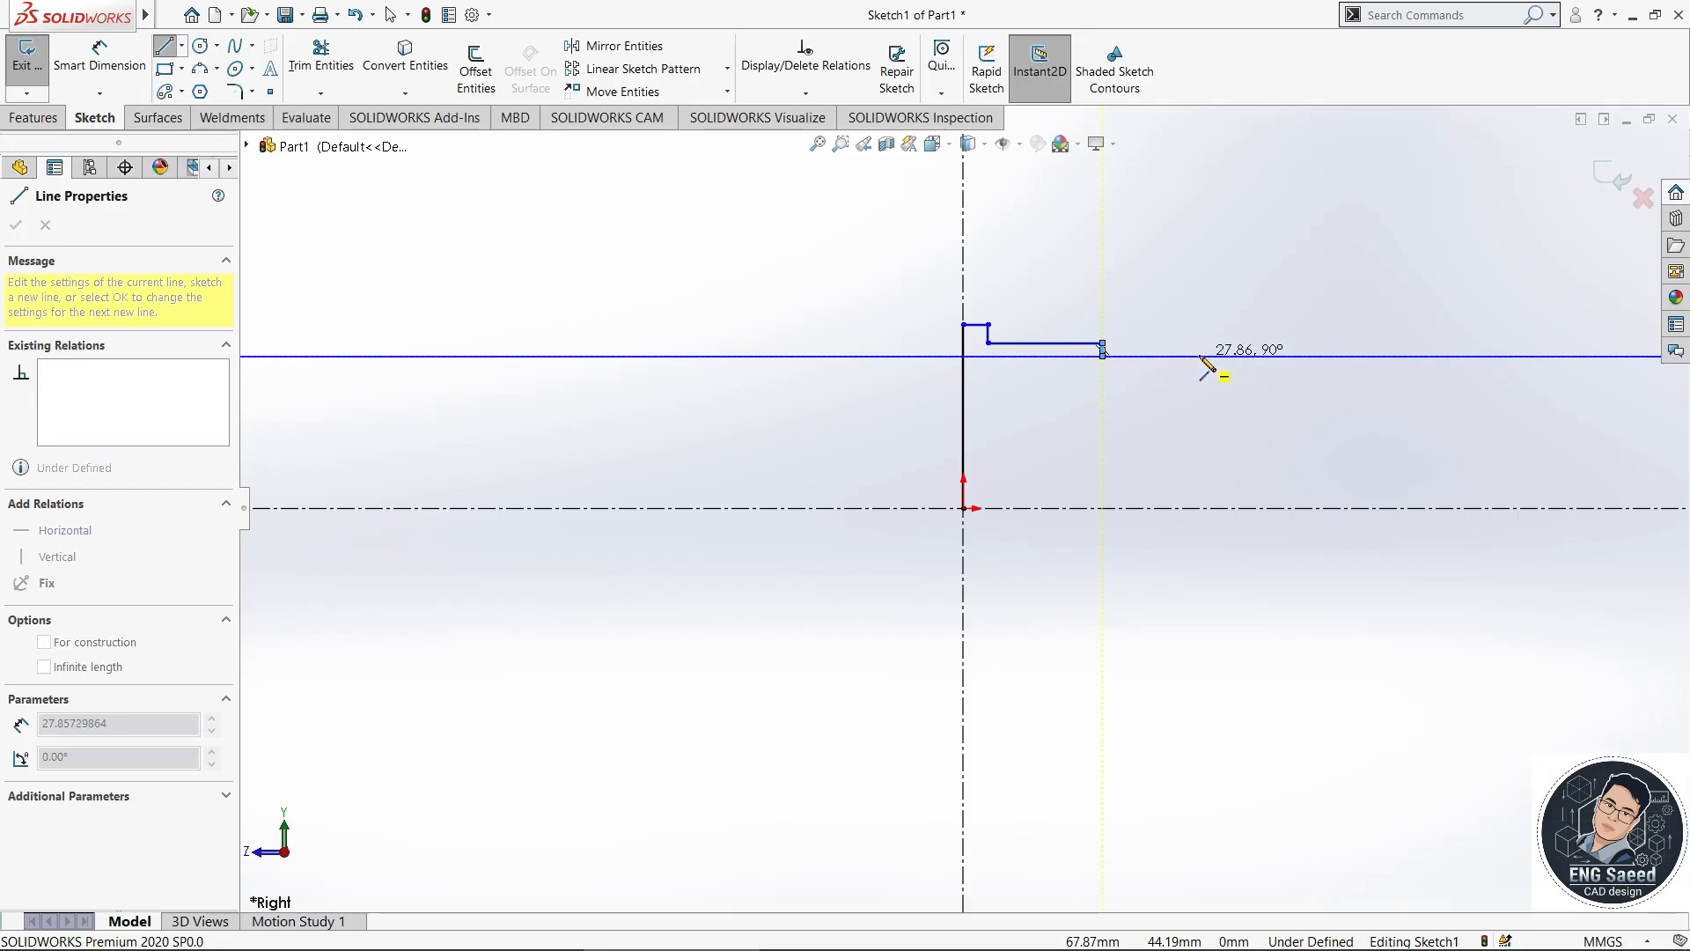
{"action": "left_click", "coordinate": [1199, 355]}
{"action": "left_click", "coordinate": [1199, 374]}
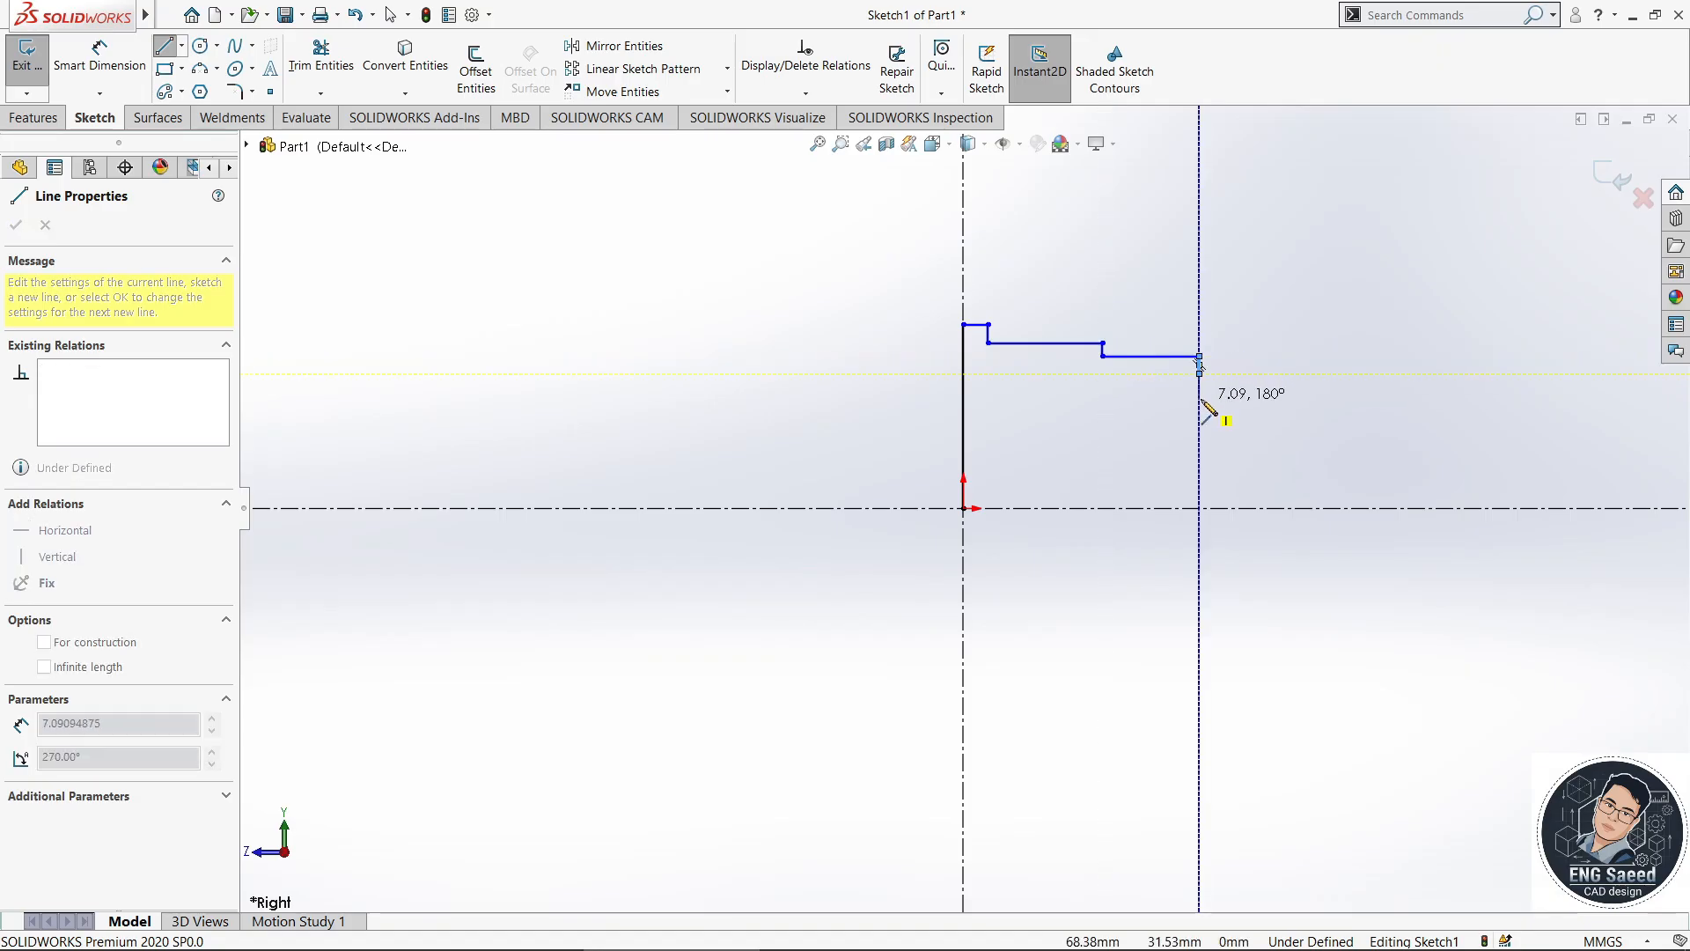
- Continue the profile with a downward semicircular groove of about 6.3 mm radius and one more step, then close it along the horizontal centerline to the origin
{"action": "left_click", "coordinate": [1243, 374]}
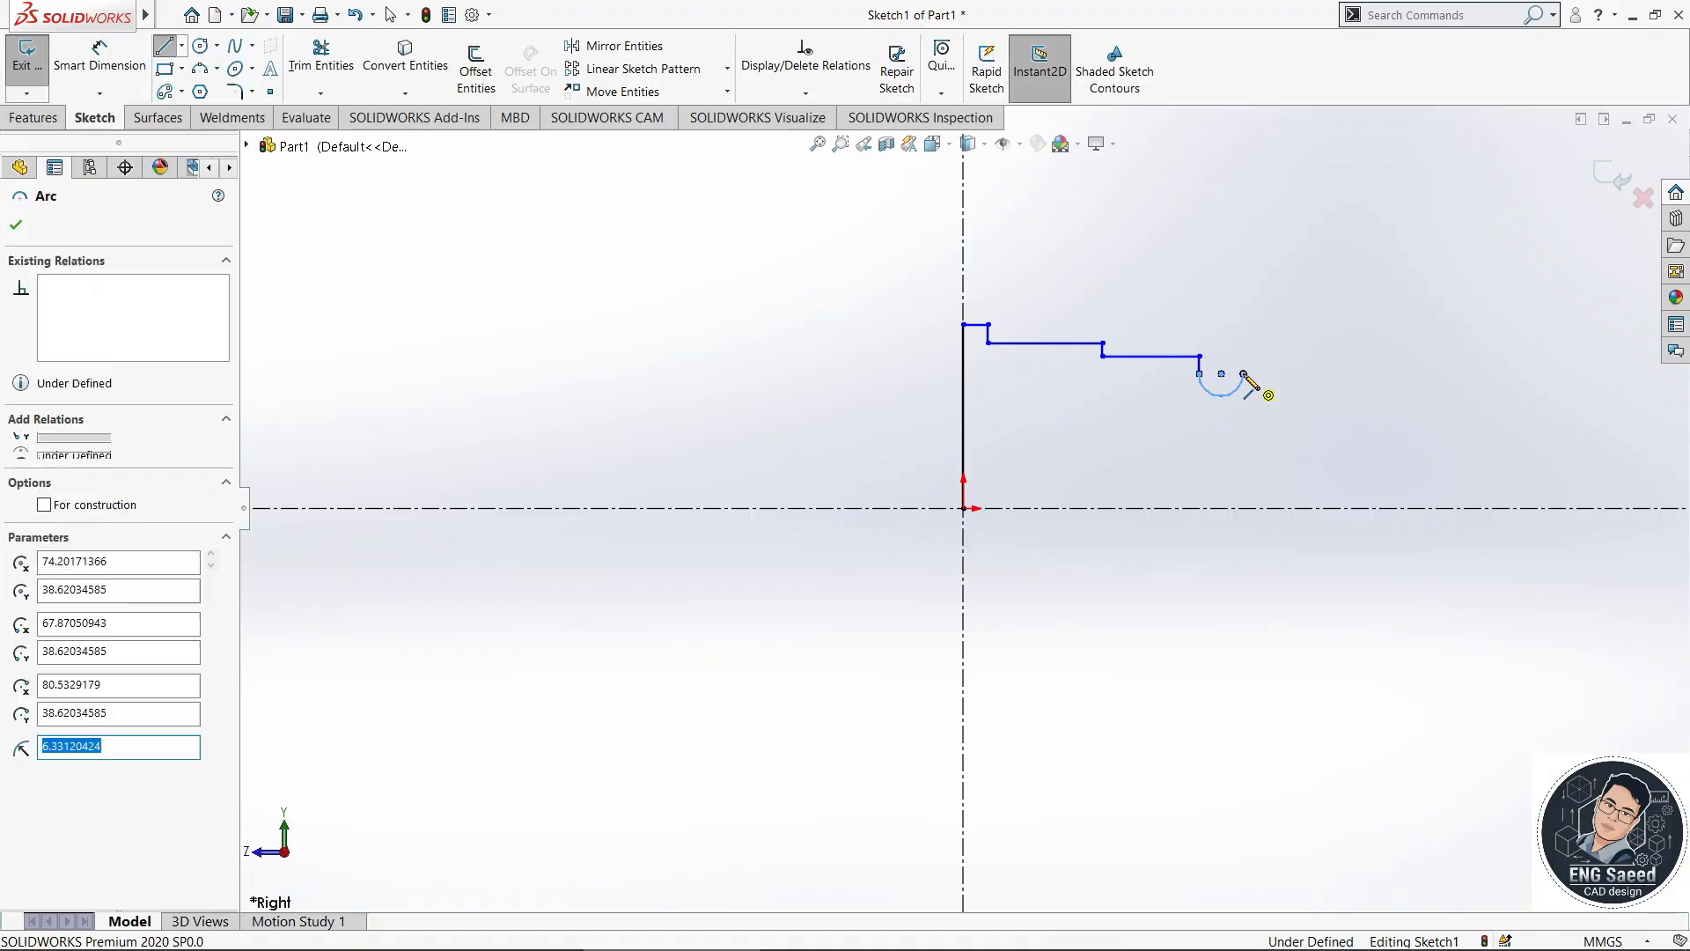
{"action": "left_click", "coordinate": [1243, 364]}
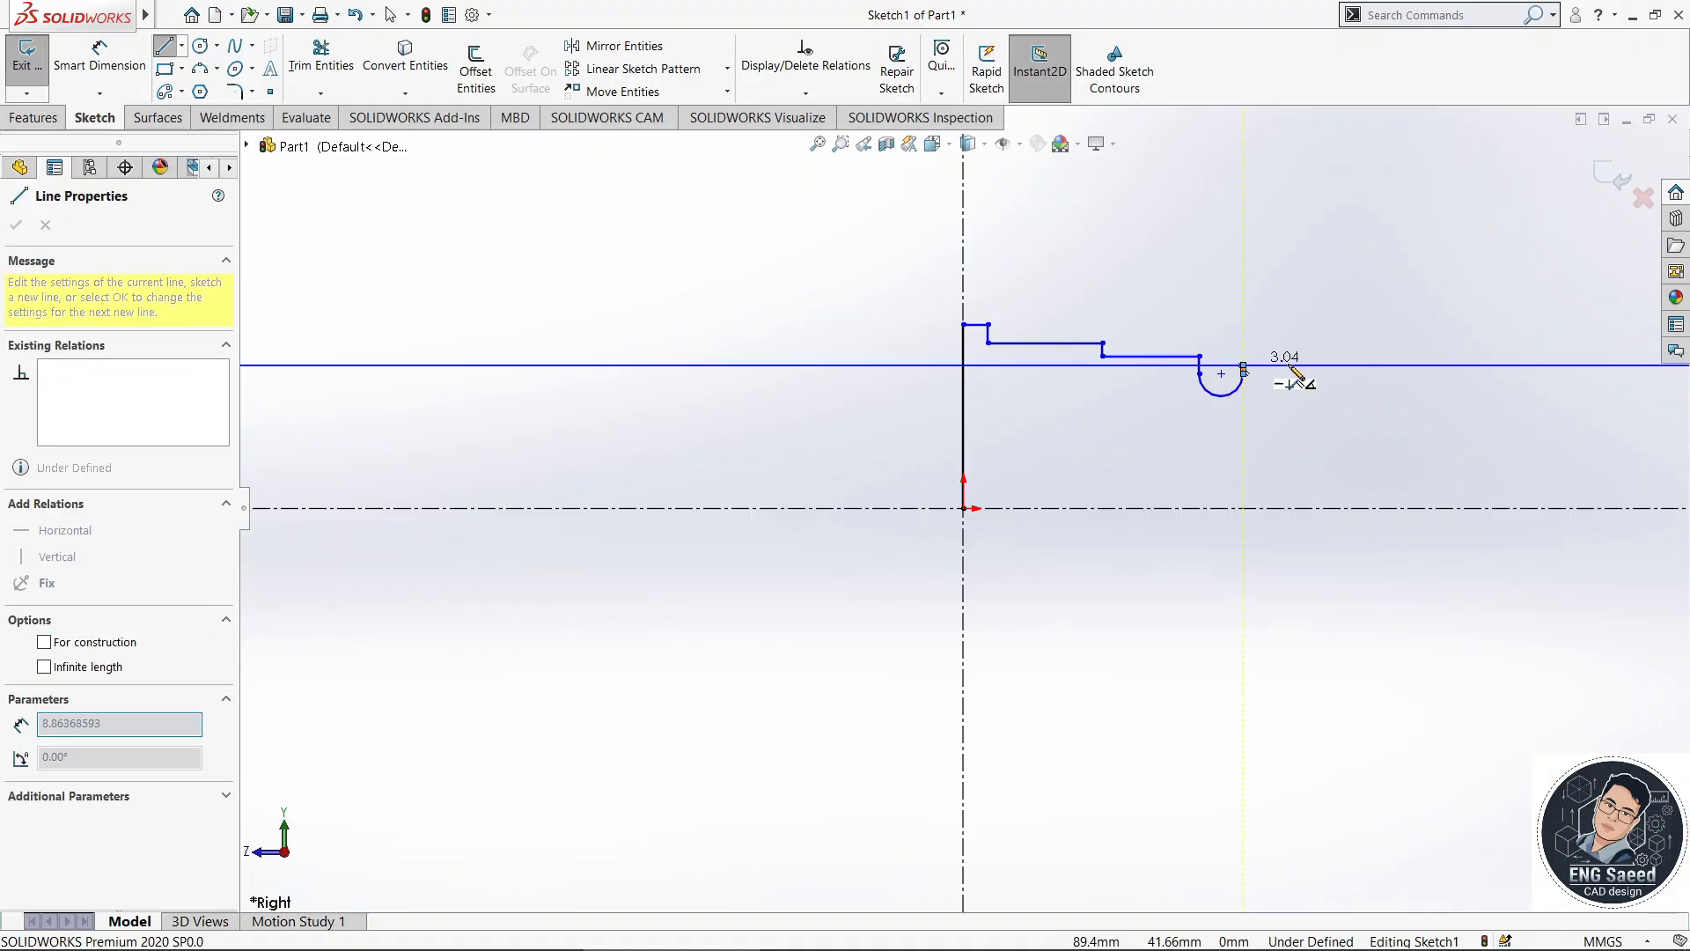
{"action": "left_click", "coordinate": [1358, 383]}
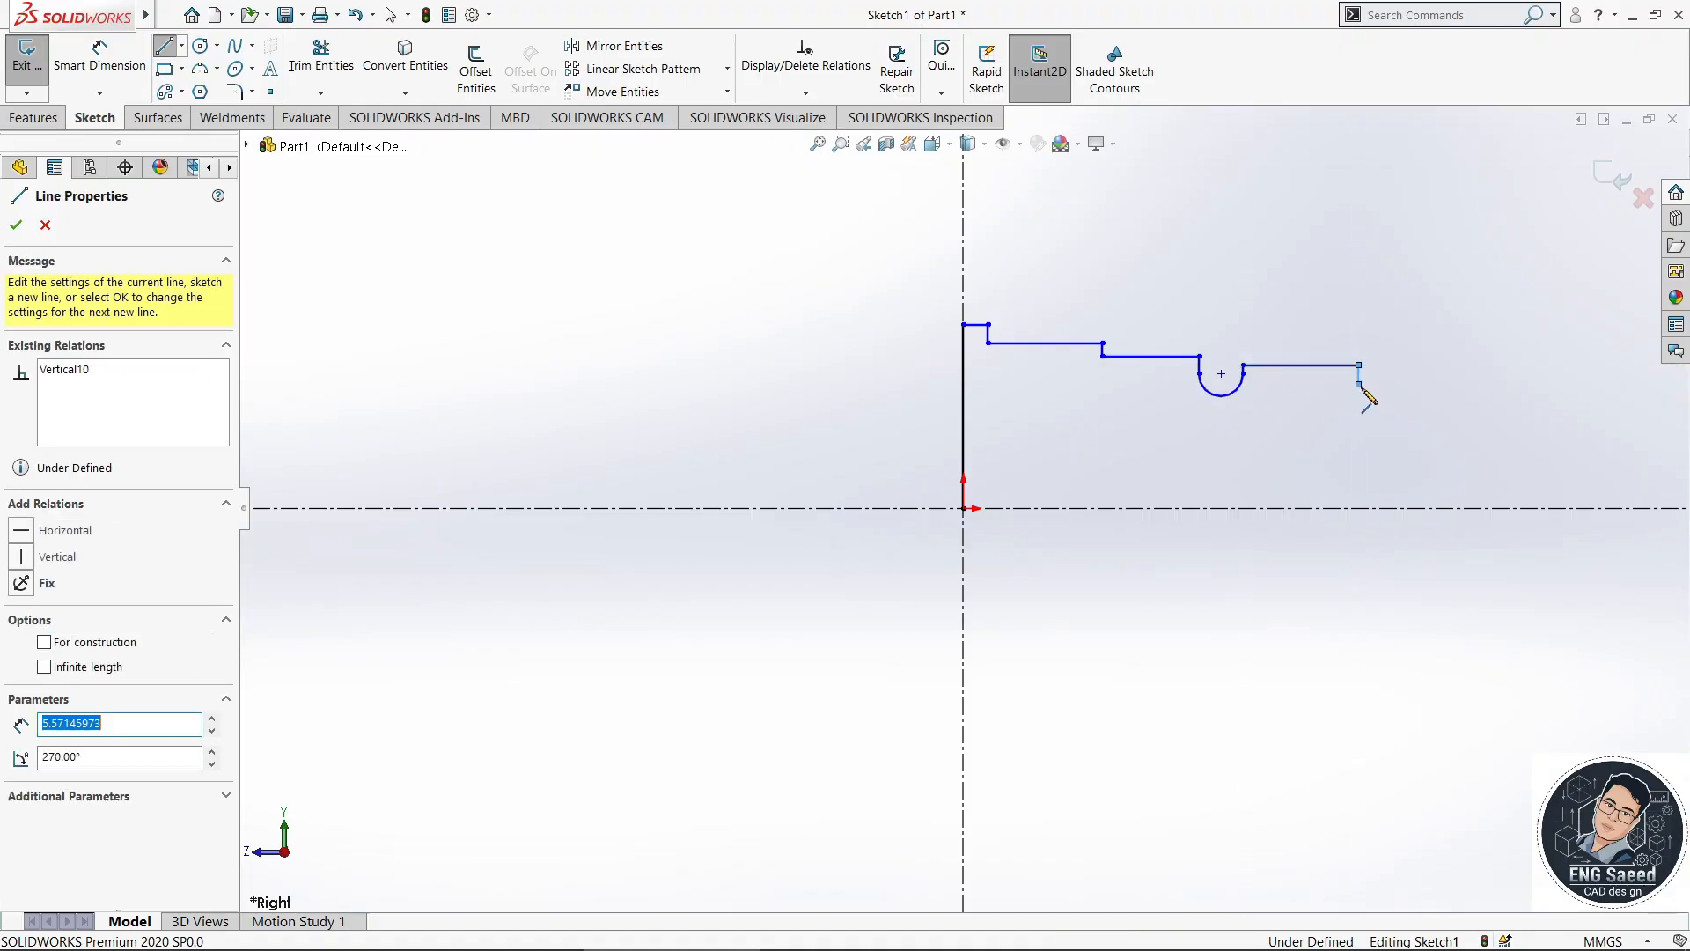
{"action": "left_click", "coordinate": [1461, 383]}
{"action": "left_click", "coordinate": [1461, 508]}
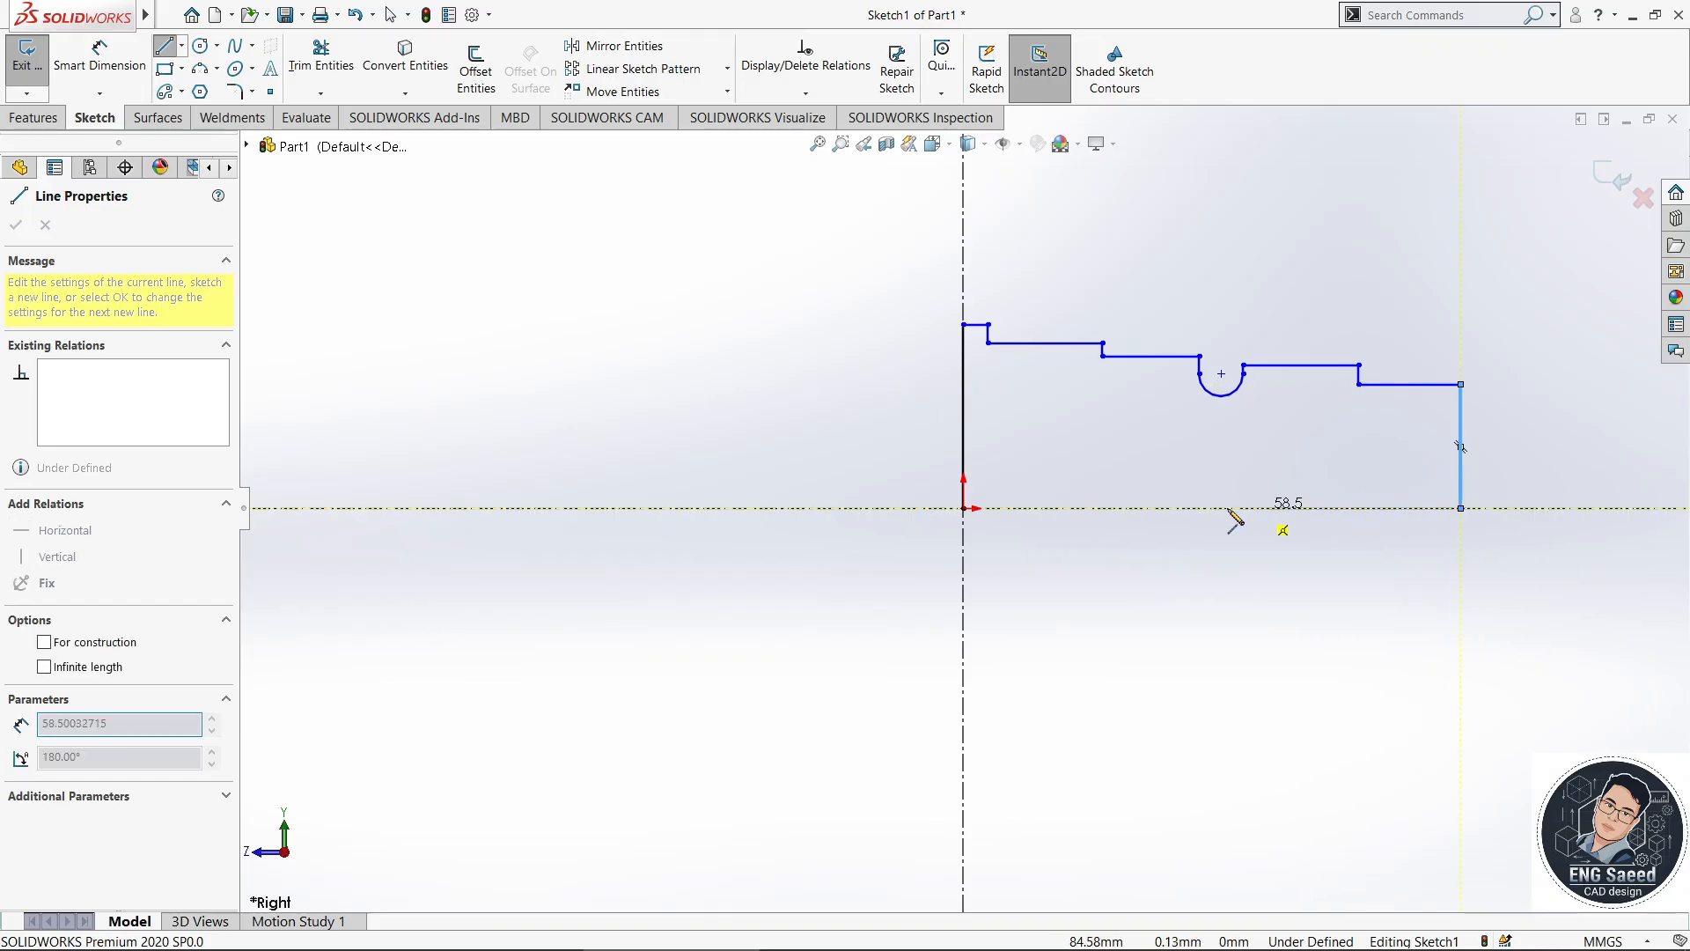
{"action": "left_click", "coordinate": [963, 508]}
{"action": "right_click", "coordinate": [1056, 555]}
{"action": "left_click", "coordinate": [1070, 588]}
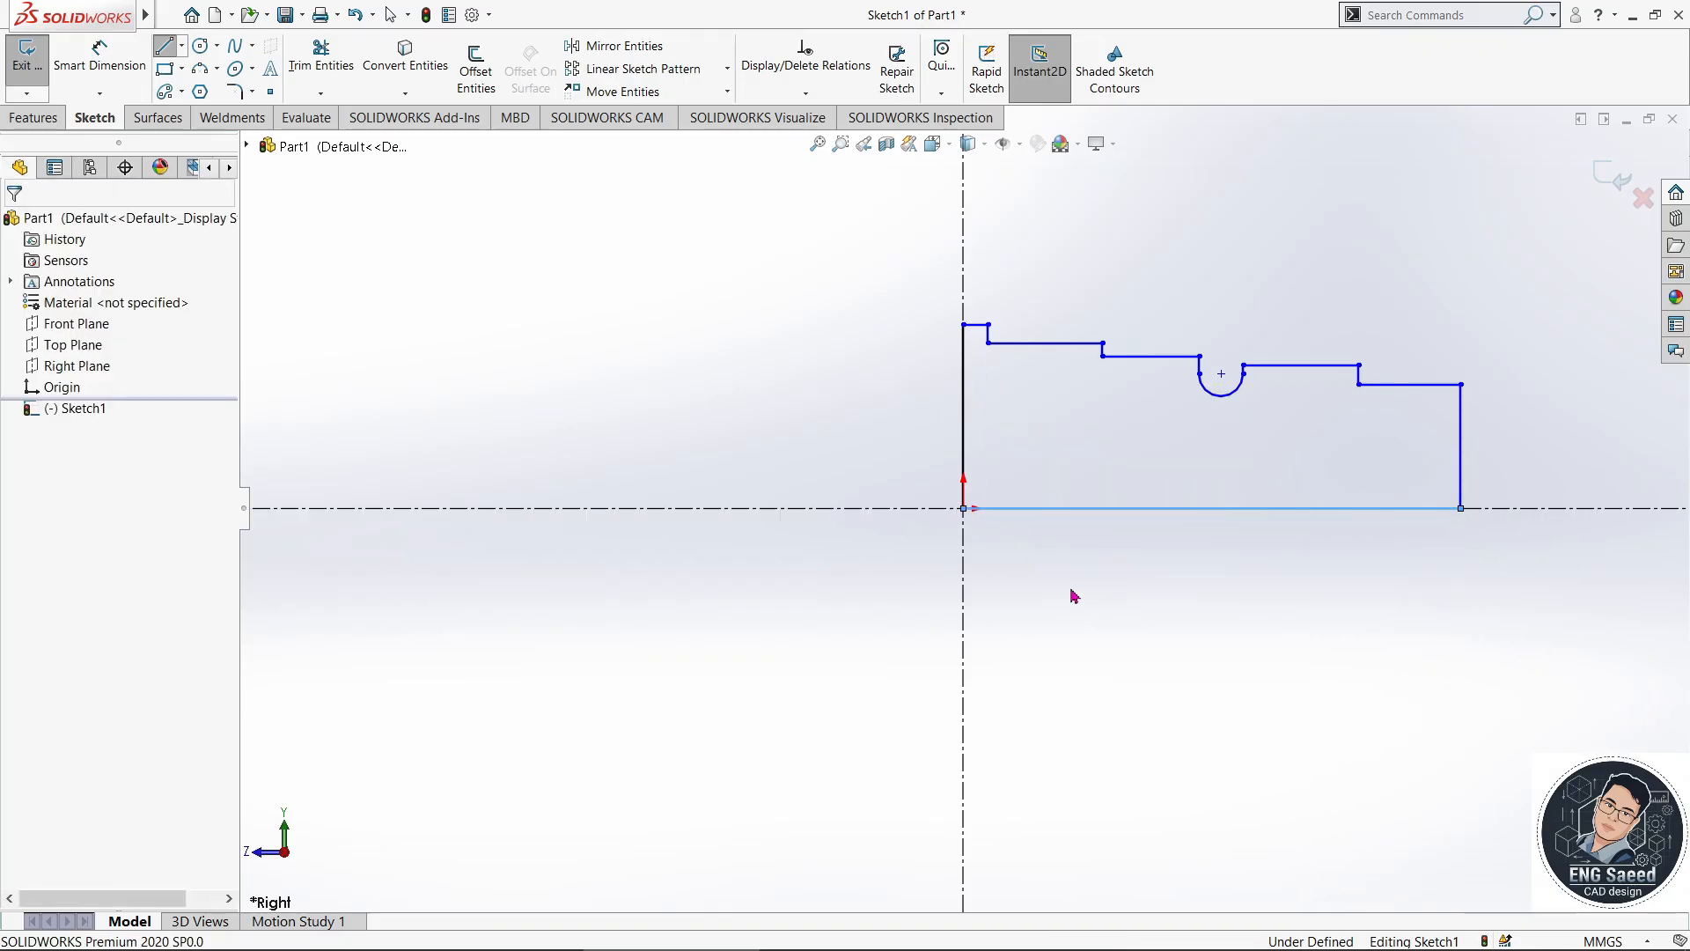
- Dimension the profile's vertical edge at the origin to 35 mm
{"action": "scroll", "coordinate": [1107, 558], "scroll_direction": "down", "scroll_amount": 1}
{"action": "scroll", "coordinate": [1109, 558], "scroll_direction": "up", "scroll_amount": 2}
{"action": "right_click_drag", "start_coordinate": [1110, 730], "coordinate": [1111, 614]}
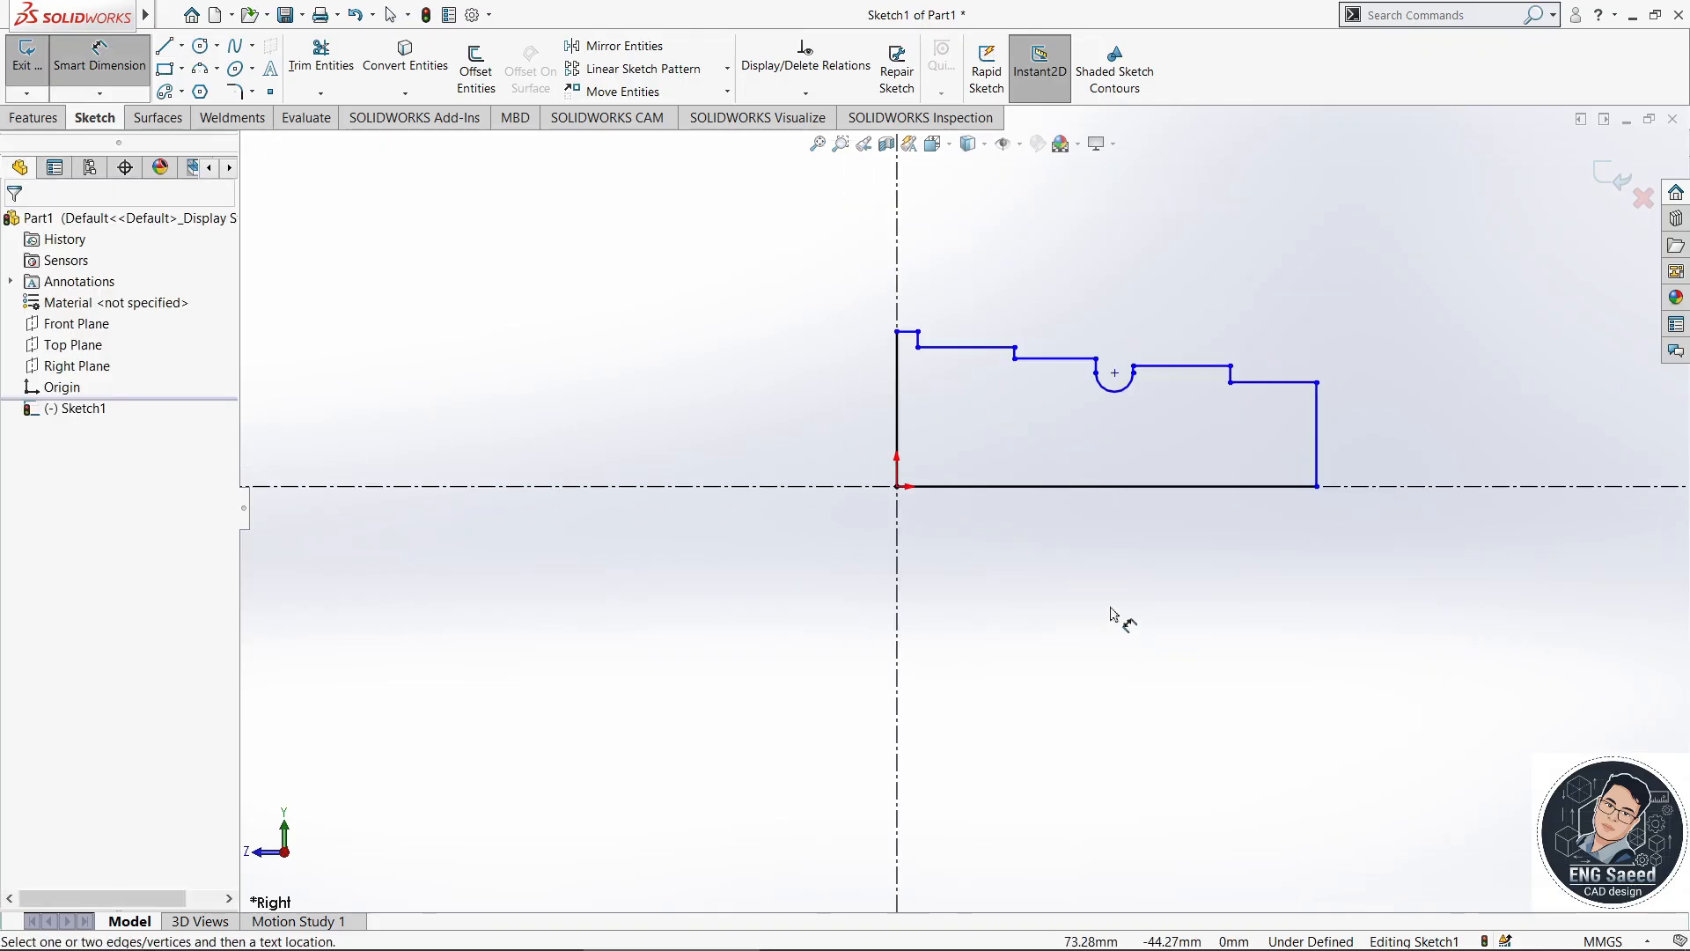
{"action": "left_click", "coordinate": [897, 436]}
{"action": "left_click", "coordinate": [763, 420]}
{"action": "type", "text": "3"}
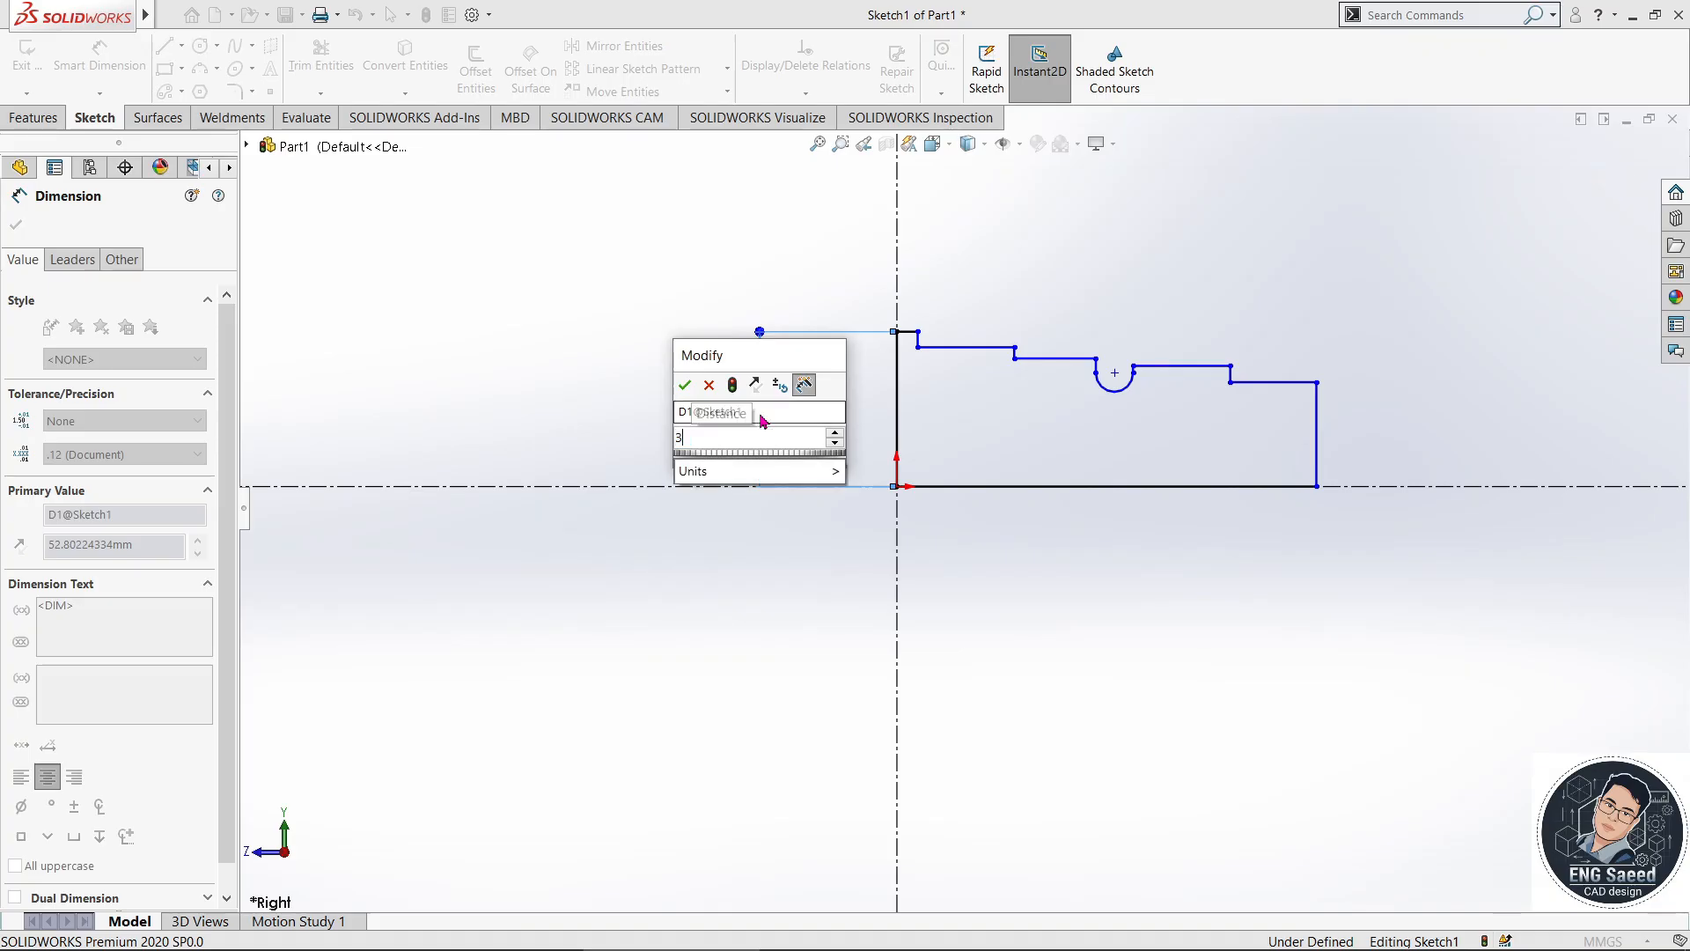
{"action": "type", "text": "5"}
{"action": "key", "text": "Return"}
- Dimension the profile's overall base length, from the origin to its far end, to 130 mm
{"action": "left_click", "coordinate": [897, 486]}
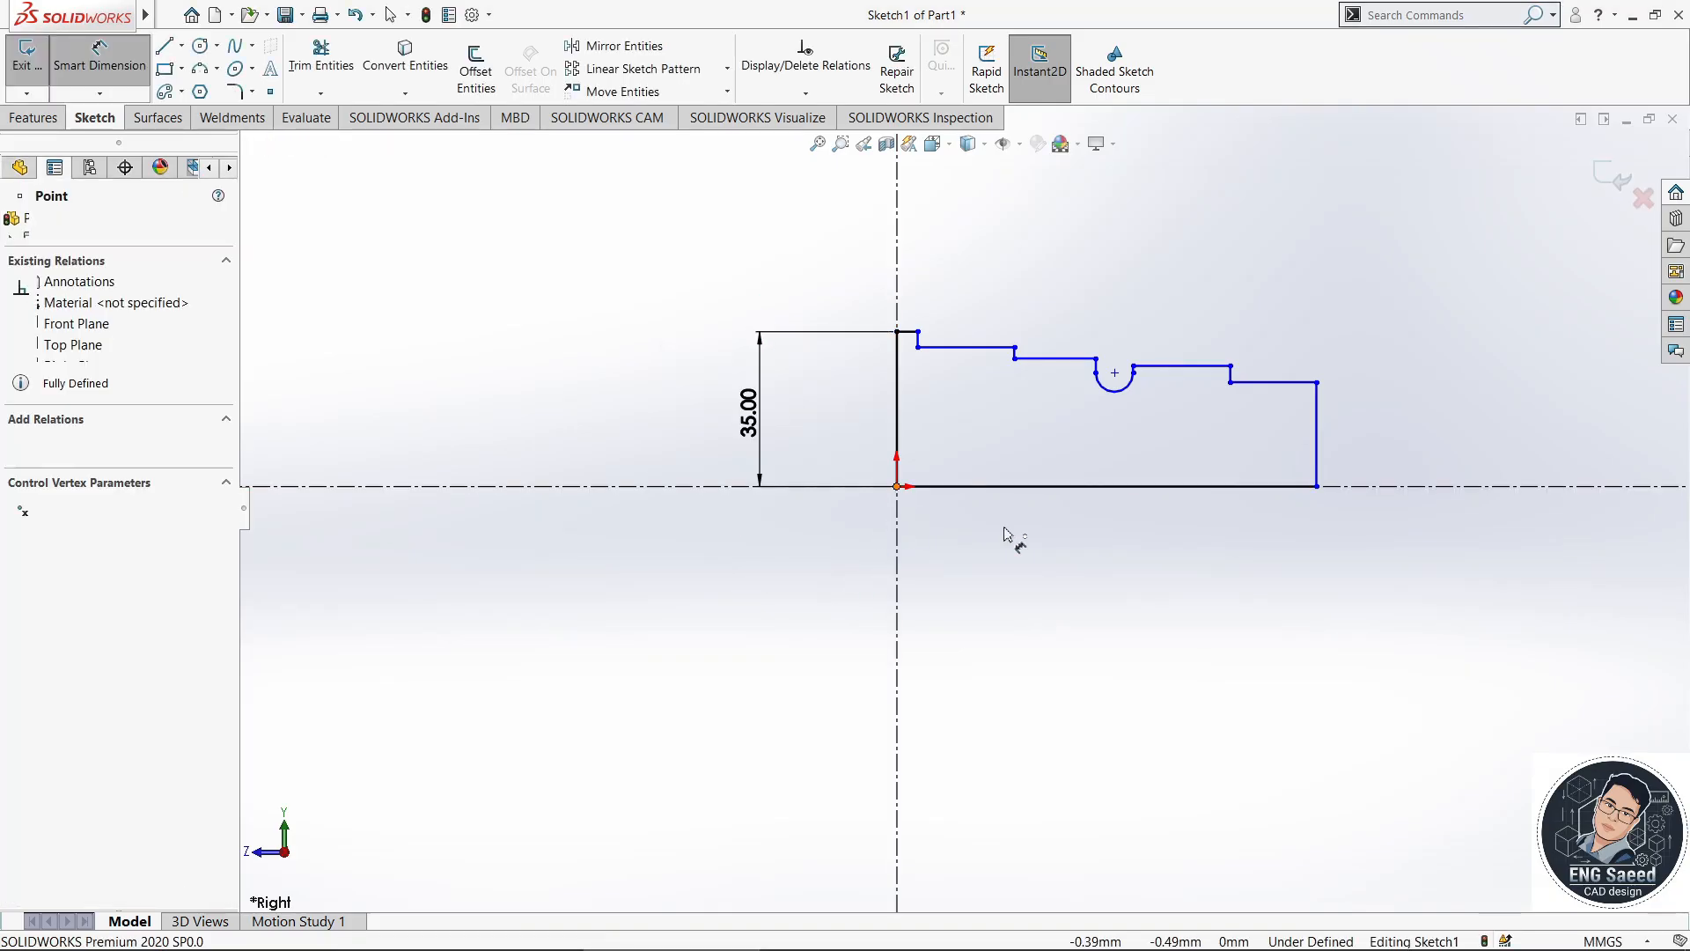
{"action": "left_click", "coordinate": [1317, 486]}
{"action": "left_click", "coordinate": [1115, 656]}
{"action": "type", "text": "130"}
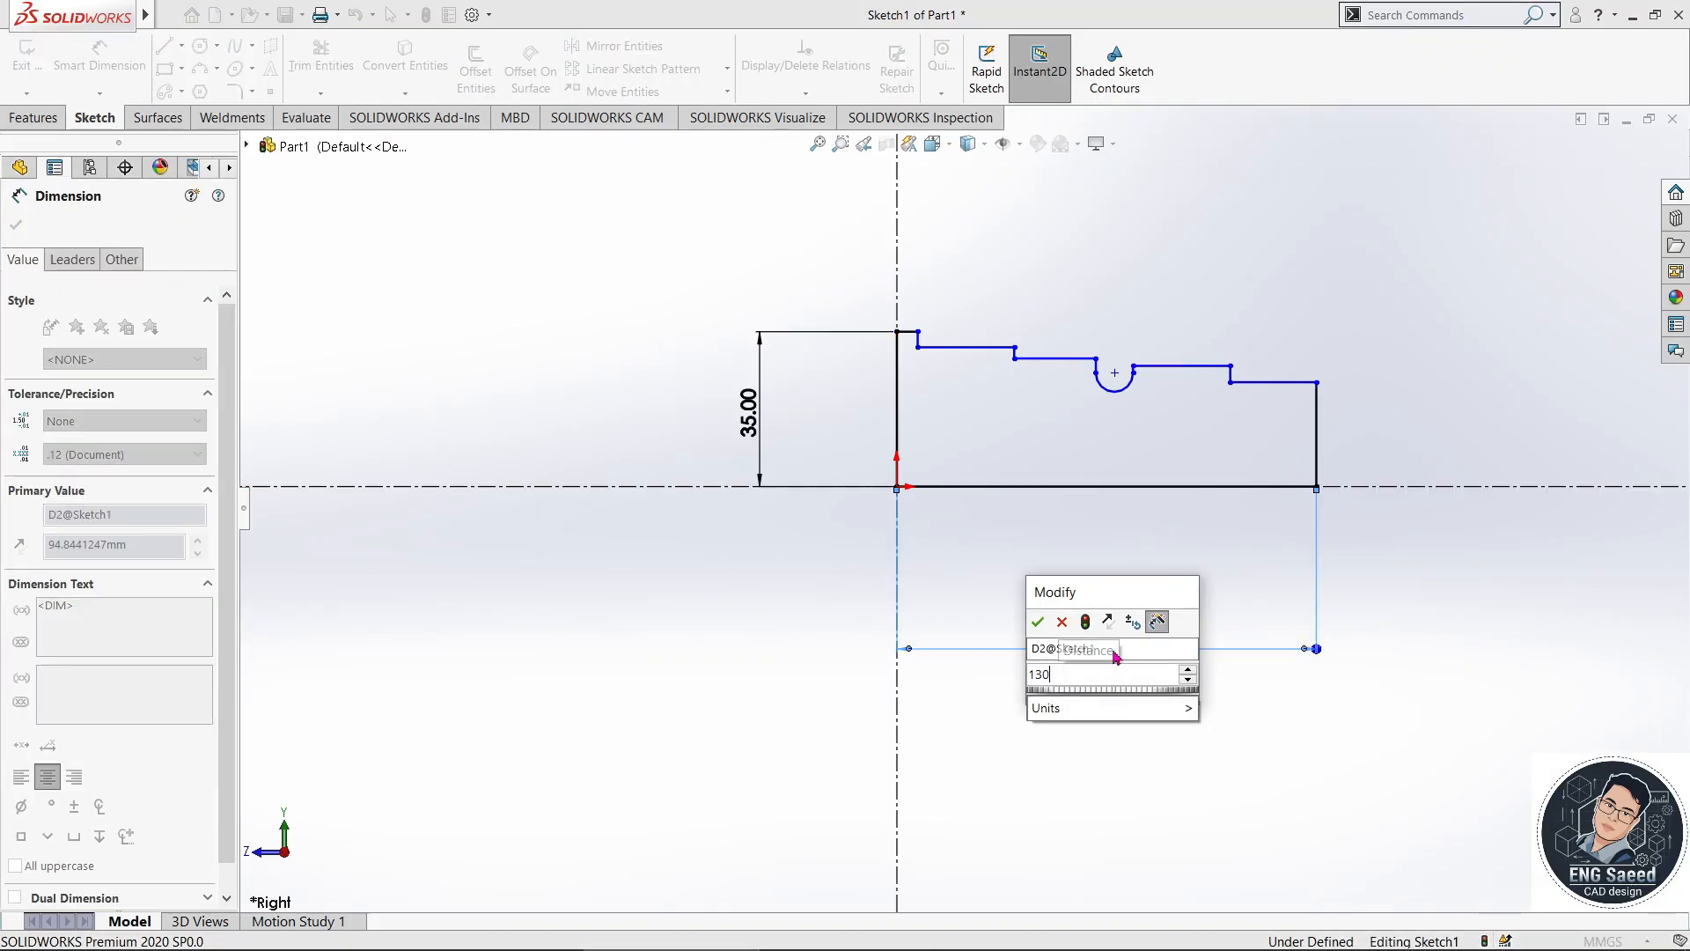
{"action": "key", "text": "Return"}
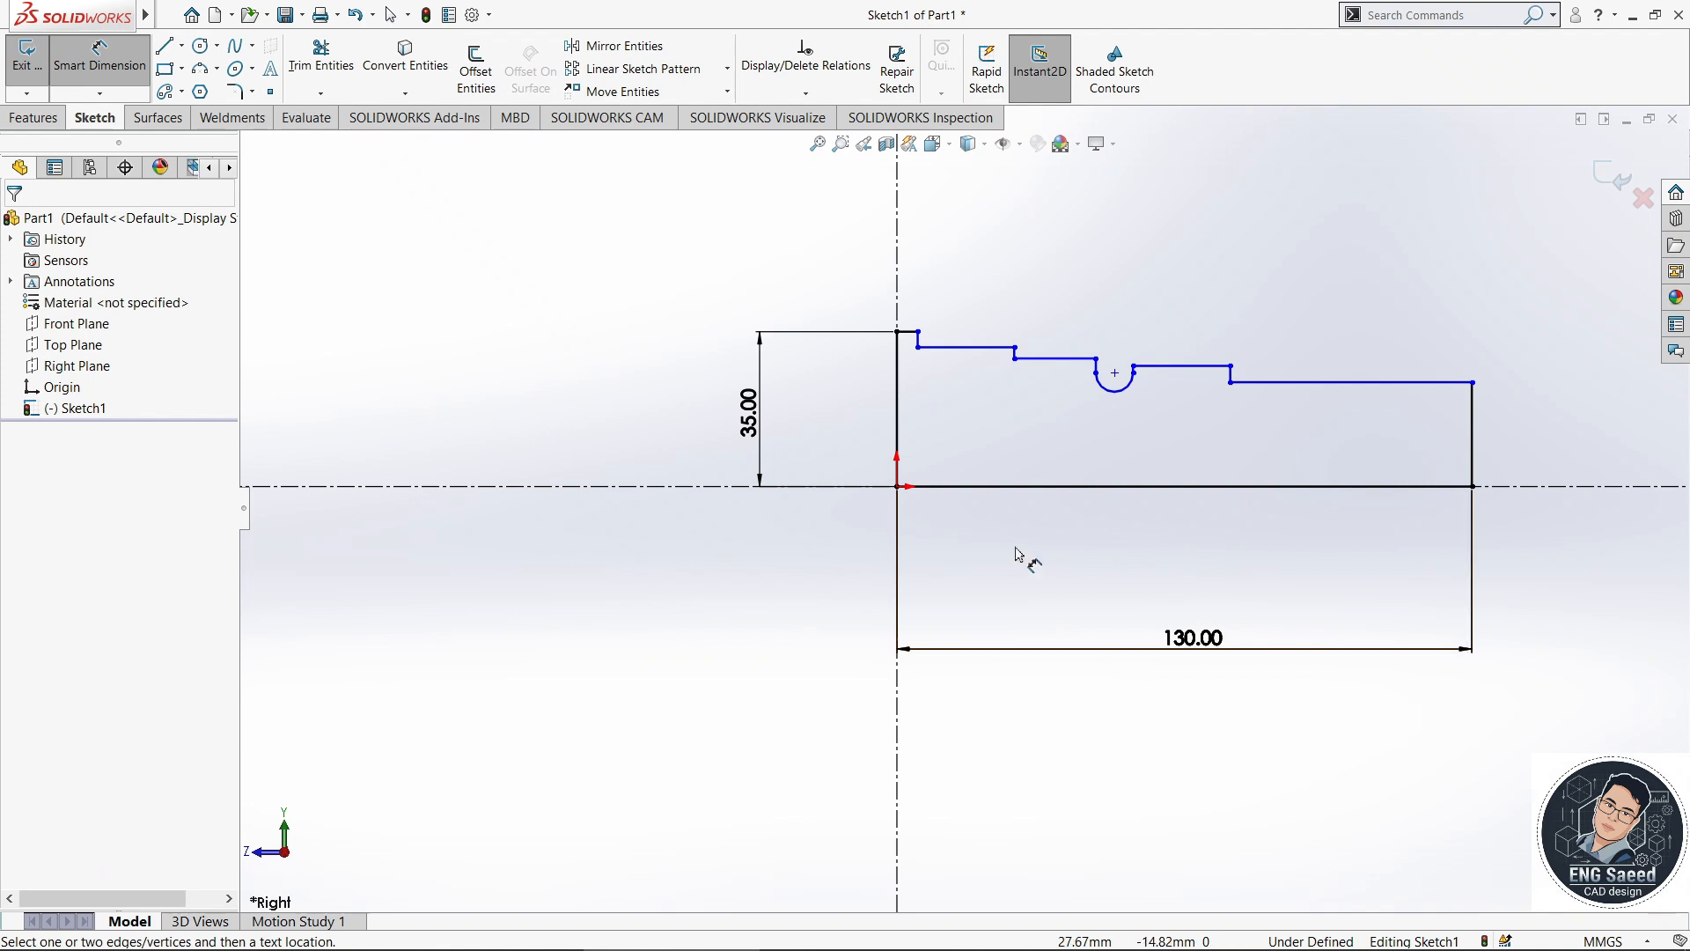
- Dimension the short topmost horizontal edge of the profile to 5 mm
{"action": "scroll", "coordinate": [903, 348], "scroll_direction": "down", "scroll_amount": 3}
{"action": "left_click", "coordinate": [915, 317]}
{"action": "left_click", "coordinate": [919, 248]}
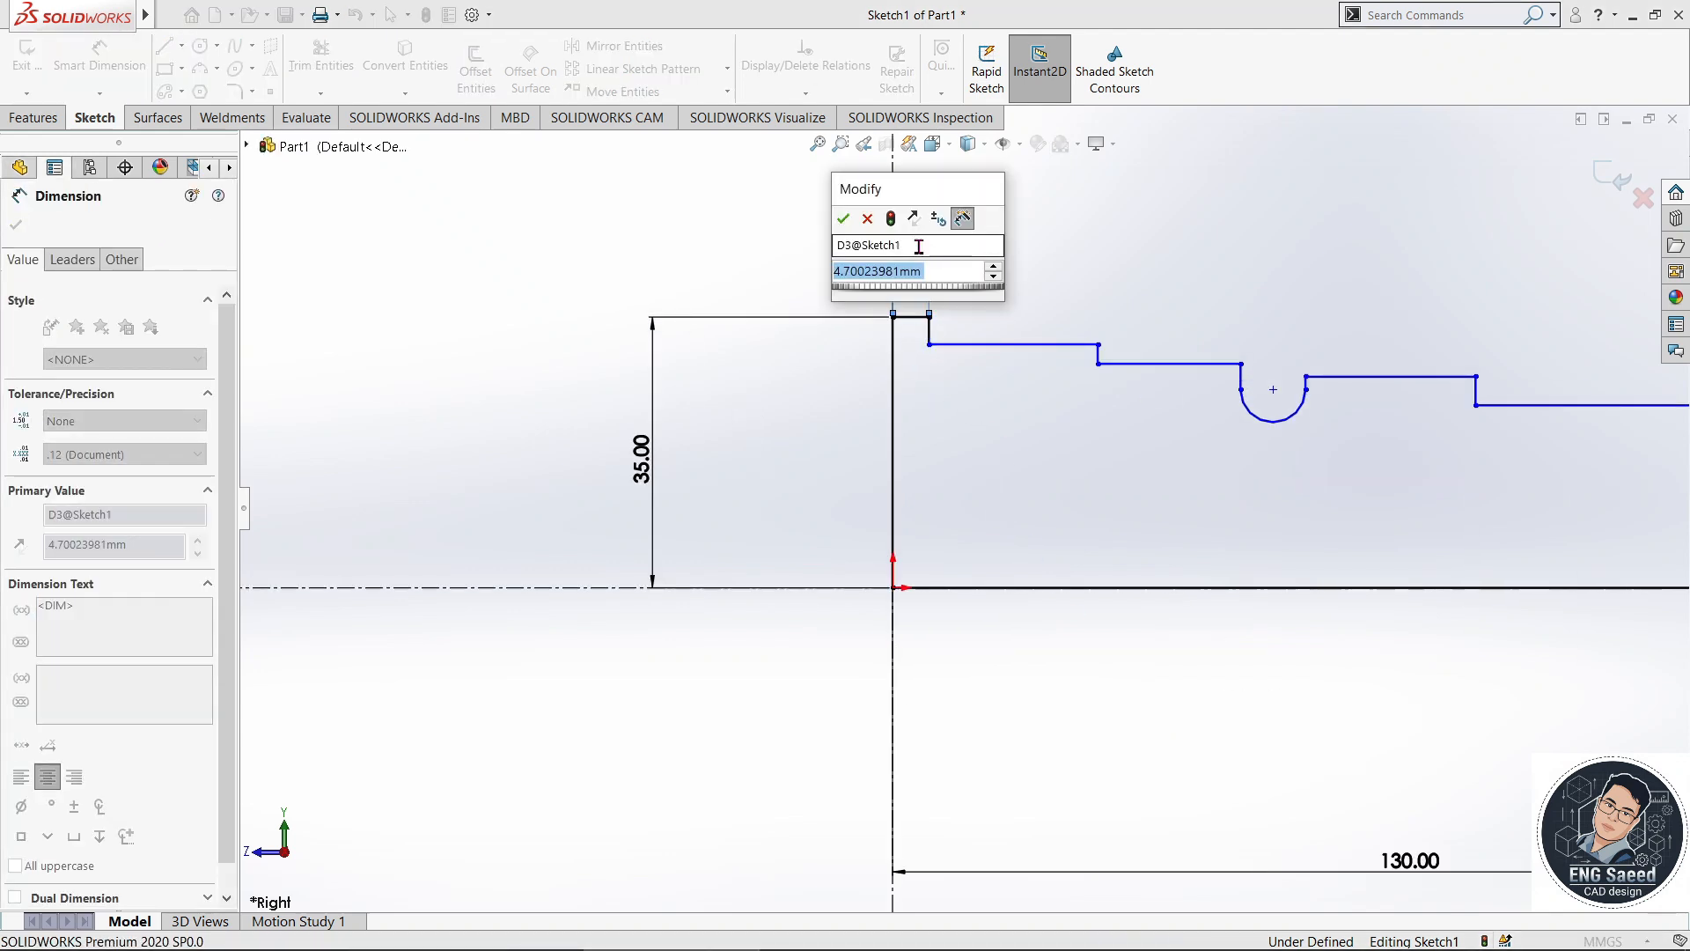
{"action": "type", "text": "5"}
{"action": "key", "text": "Return"}
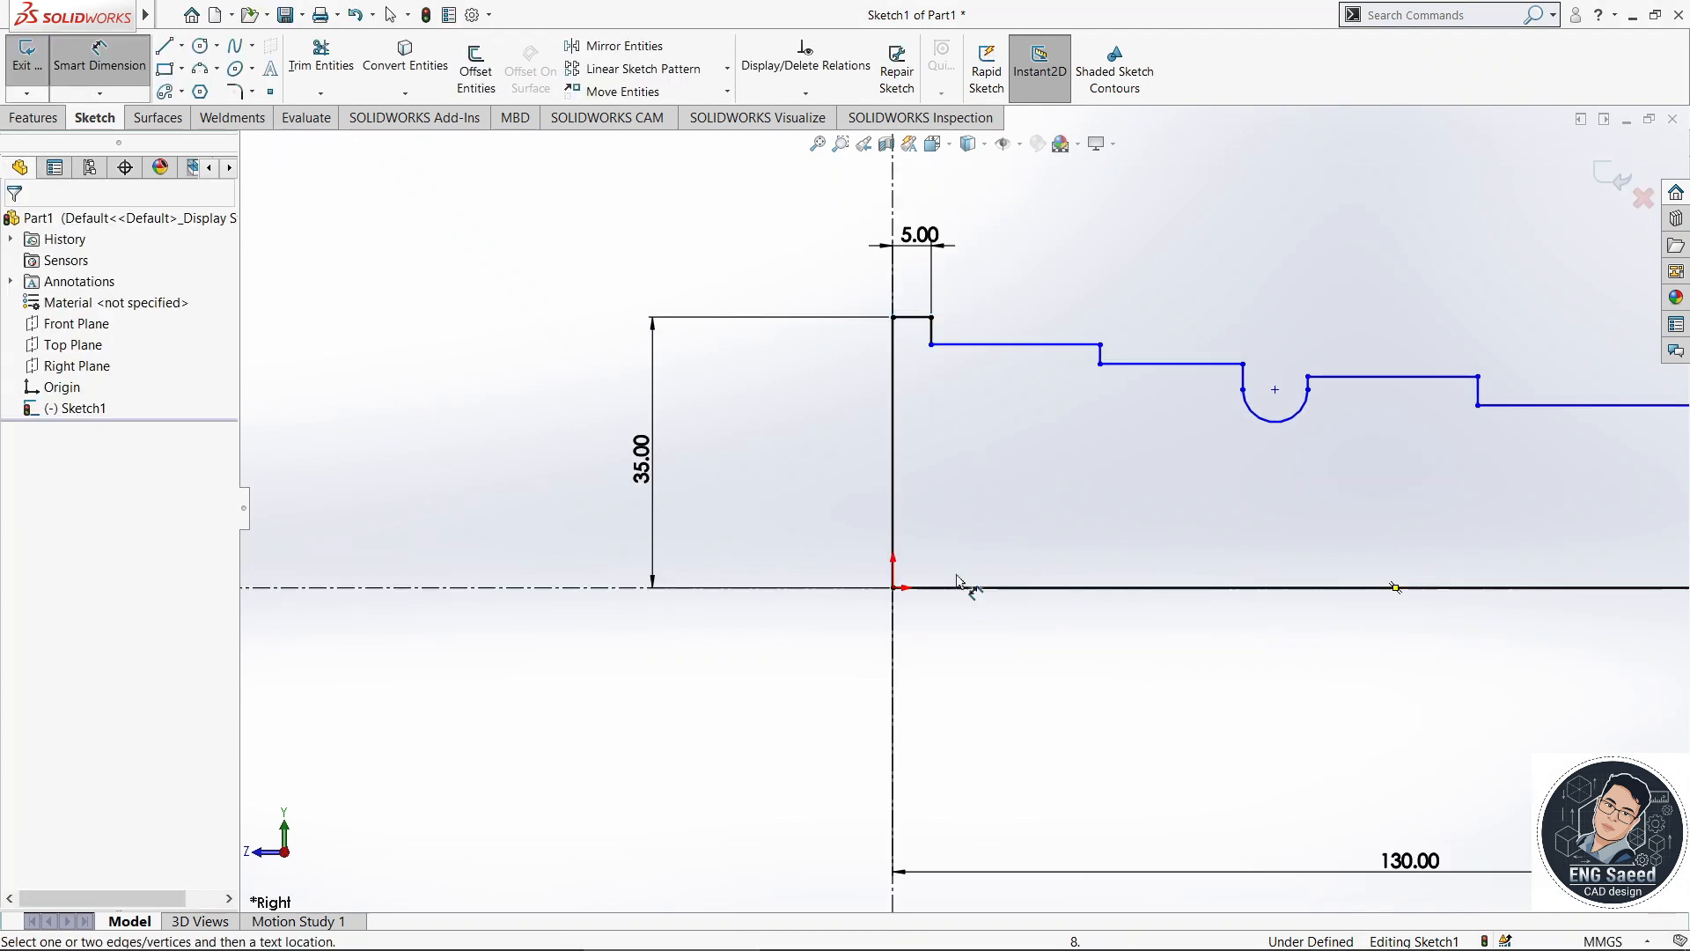
- Dimension the height of the second horizontal run above the base line to 30 mm
{"action": "left_click", "coordinate": [984, 345]}
{"action": "left_click", "coordinate": [992, 588]}
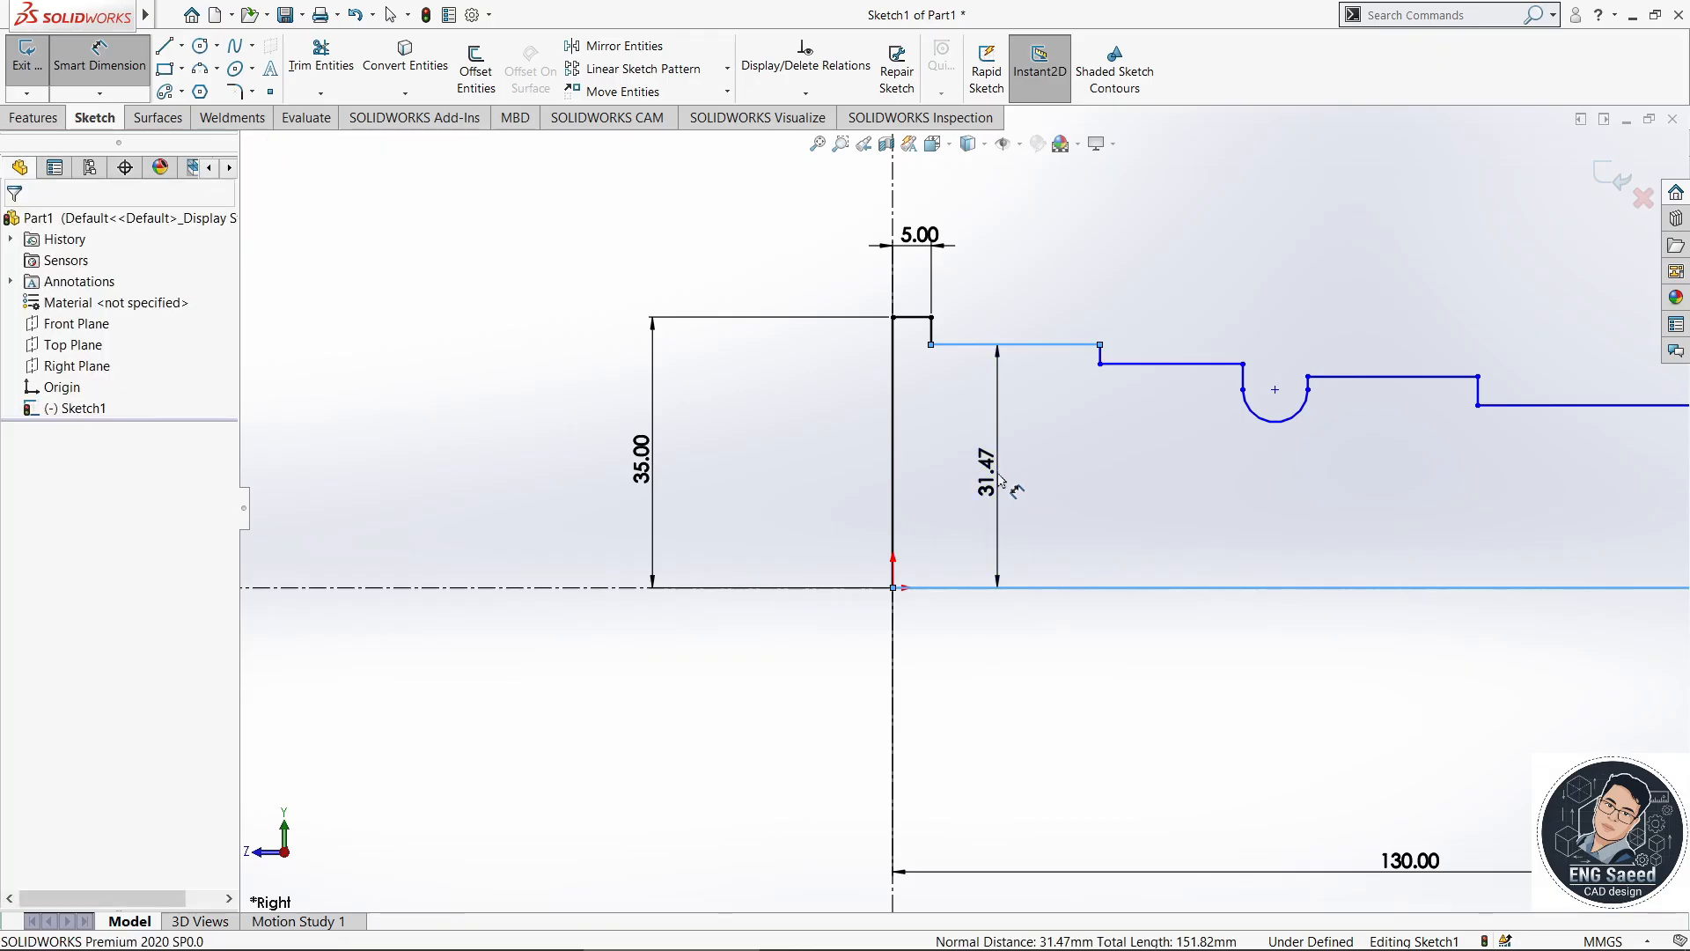
{"action": "left_click", "coordinate": [1000, 479]}
{"action": "type", "text": "30"}
{"action": "key", "text": "Return"}
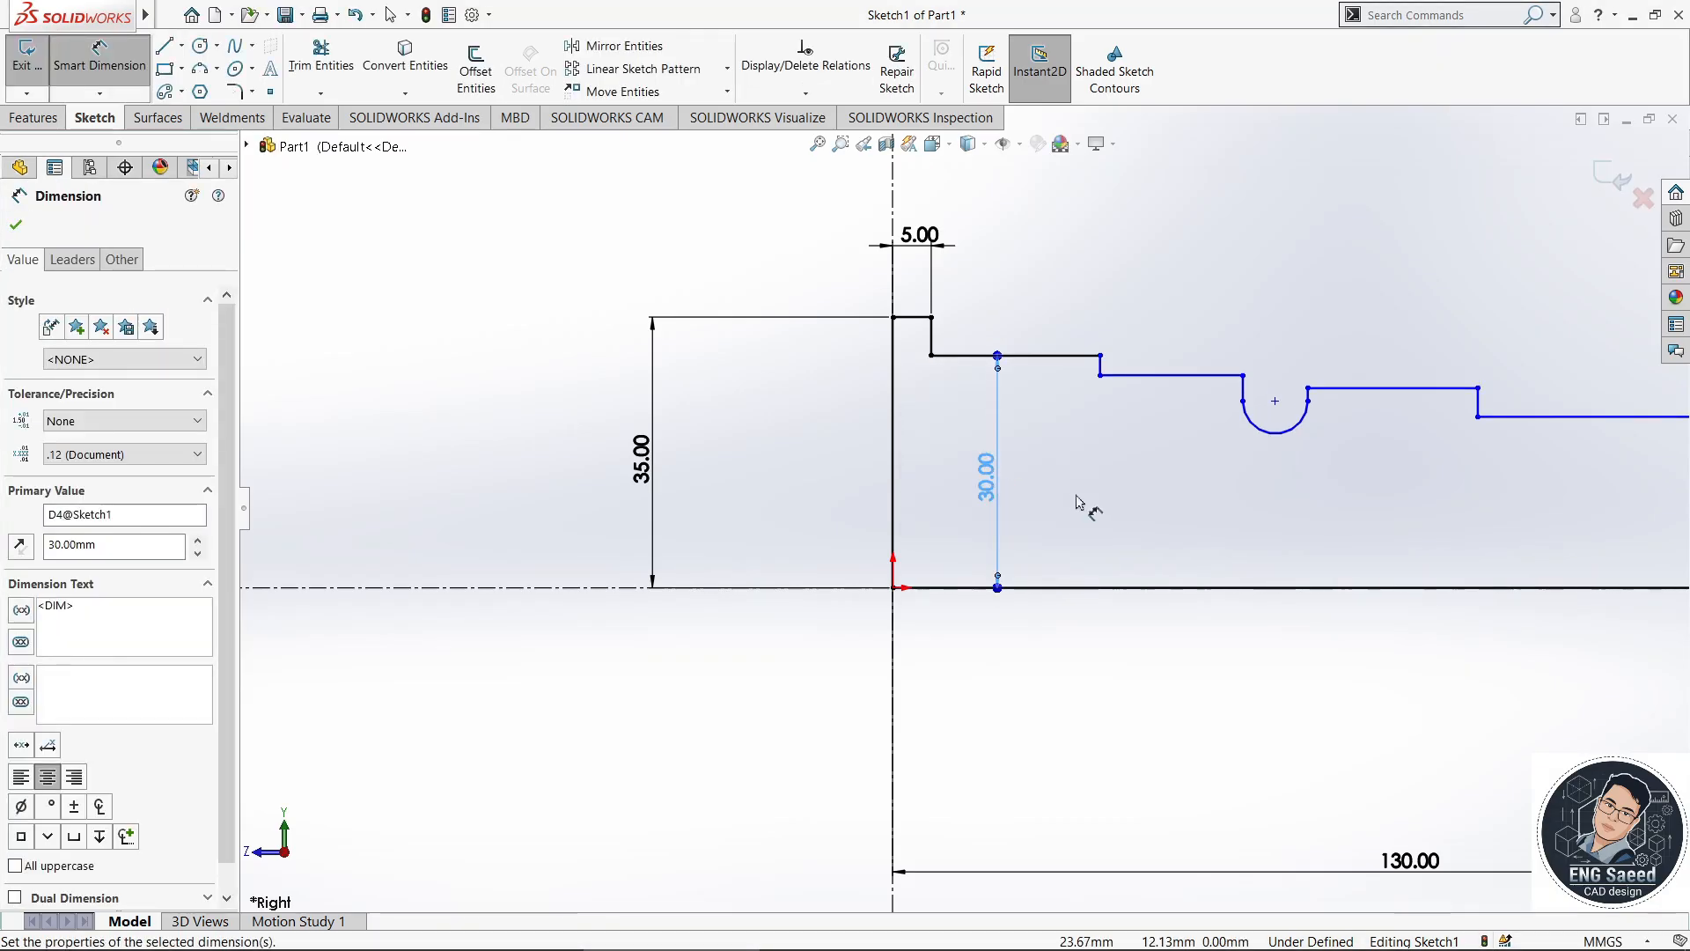
- Dimension the height of the horizontal run just before the arc groove above the base line to 26 mm
{"action": "left_click", "coordinate": [1131, 376]}
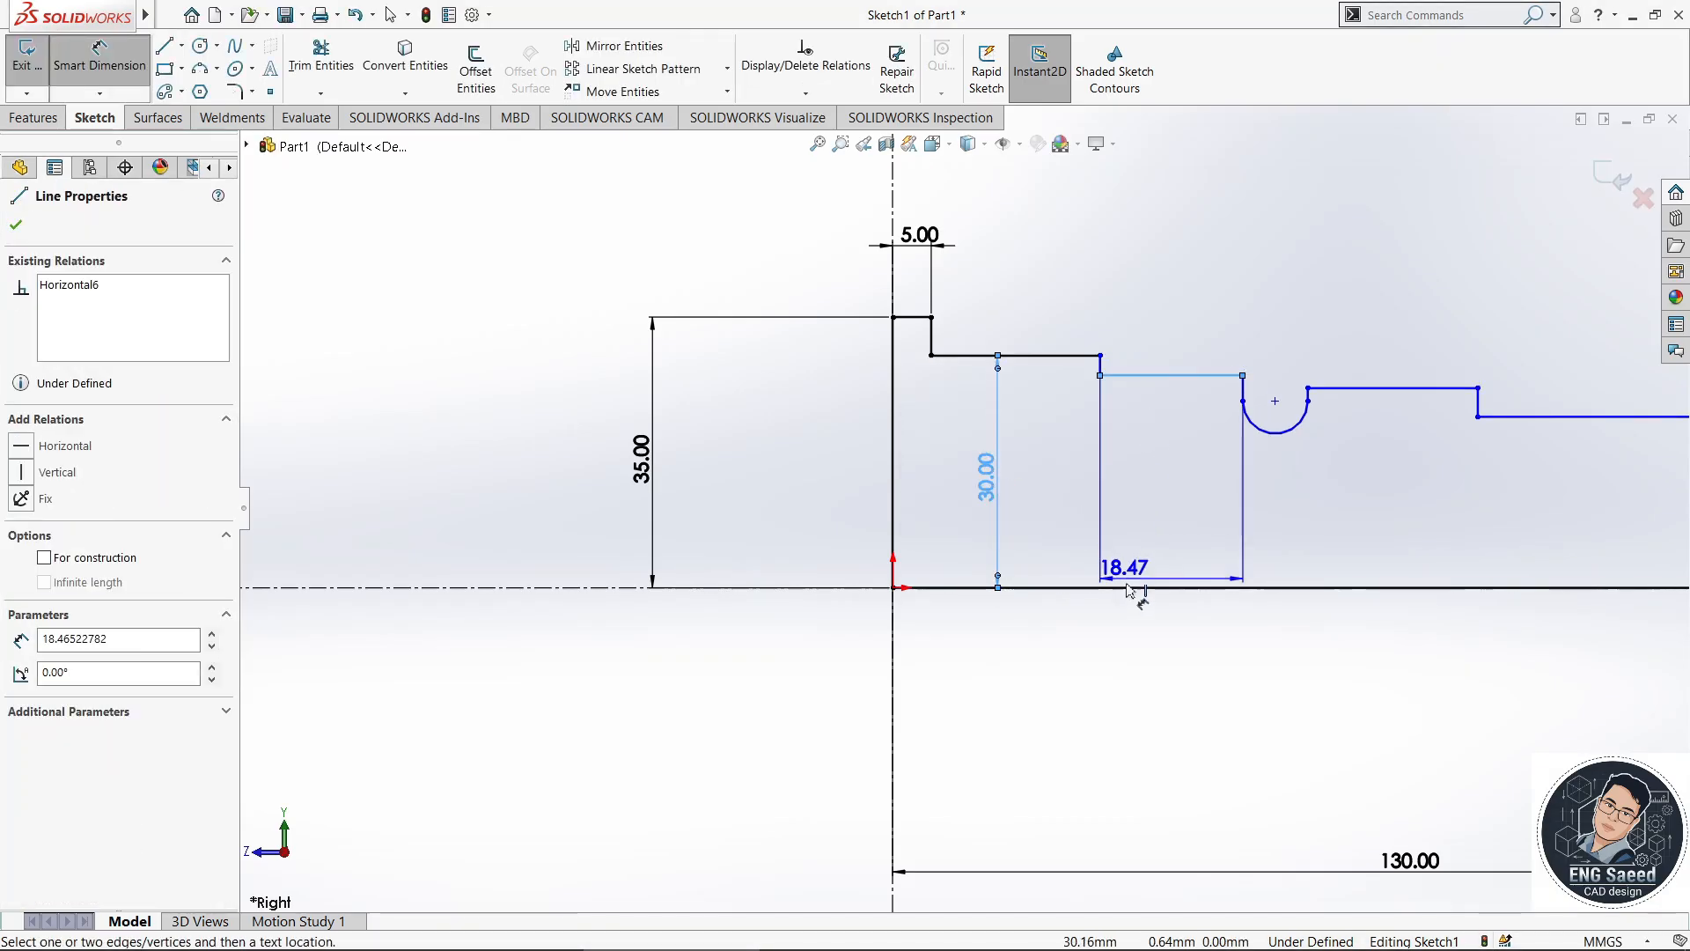
{"action": "left_click", "coordinate": [1131, 587]}
{"action": "left_click", "coordinate": [1132, 488]}
{"action": "type", "text": "26"}
{"action": "key", "text": "Return"}
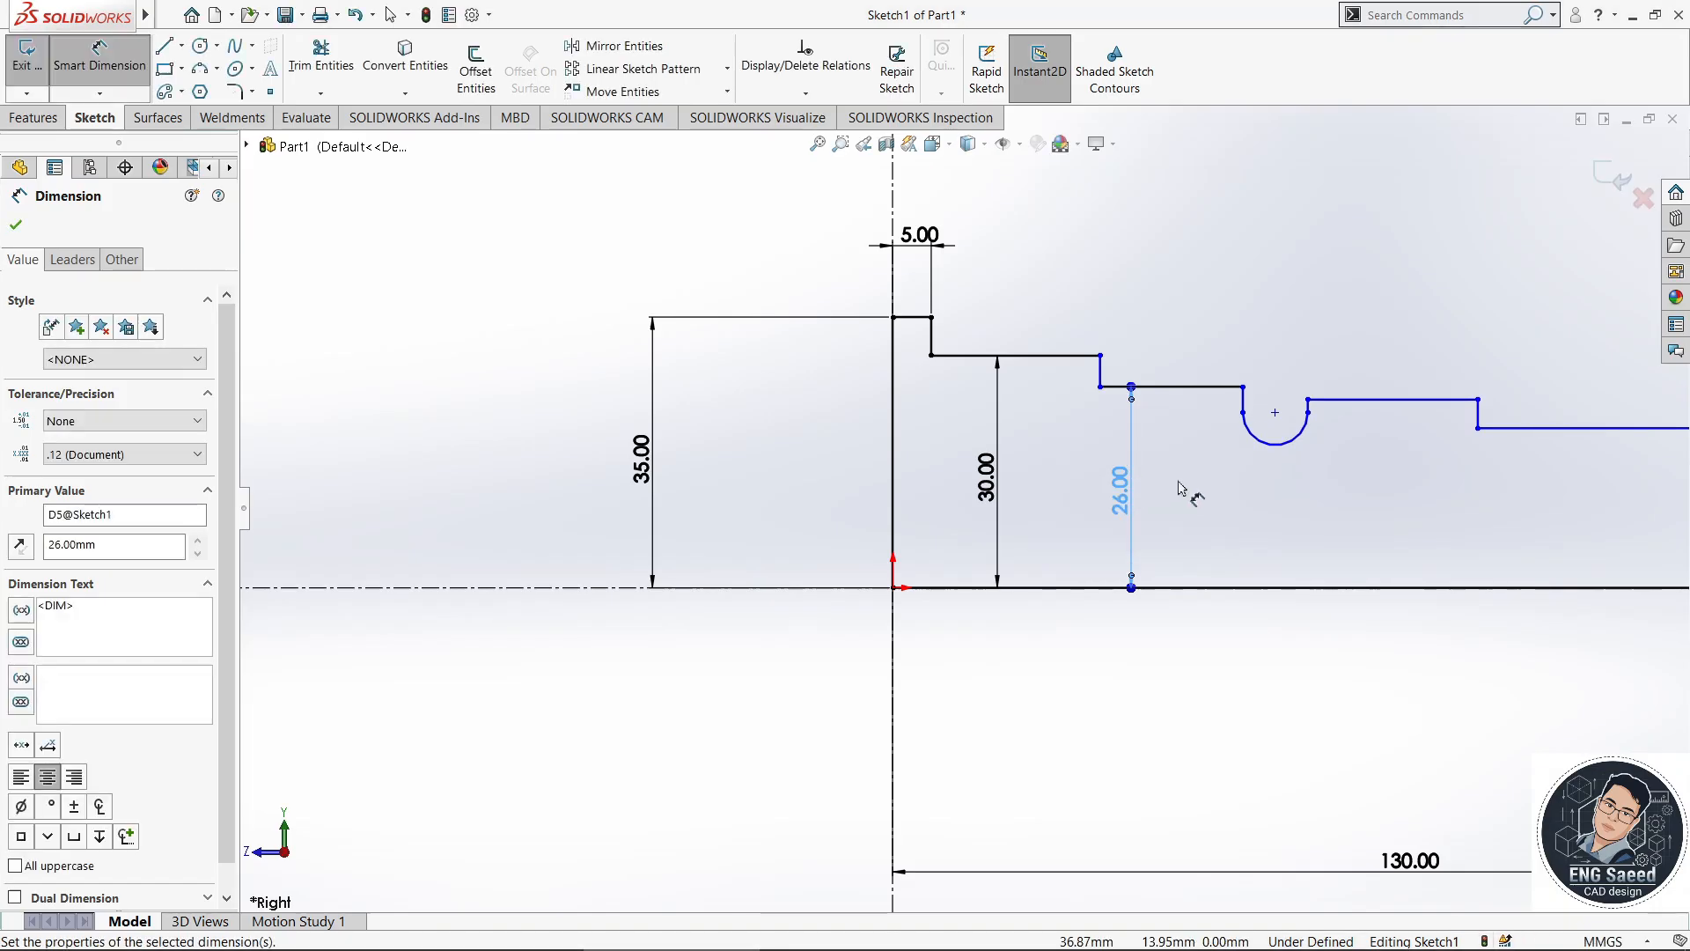
{"action": "left_click", "coordinate": [1185, 486]}
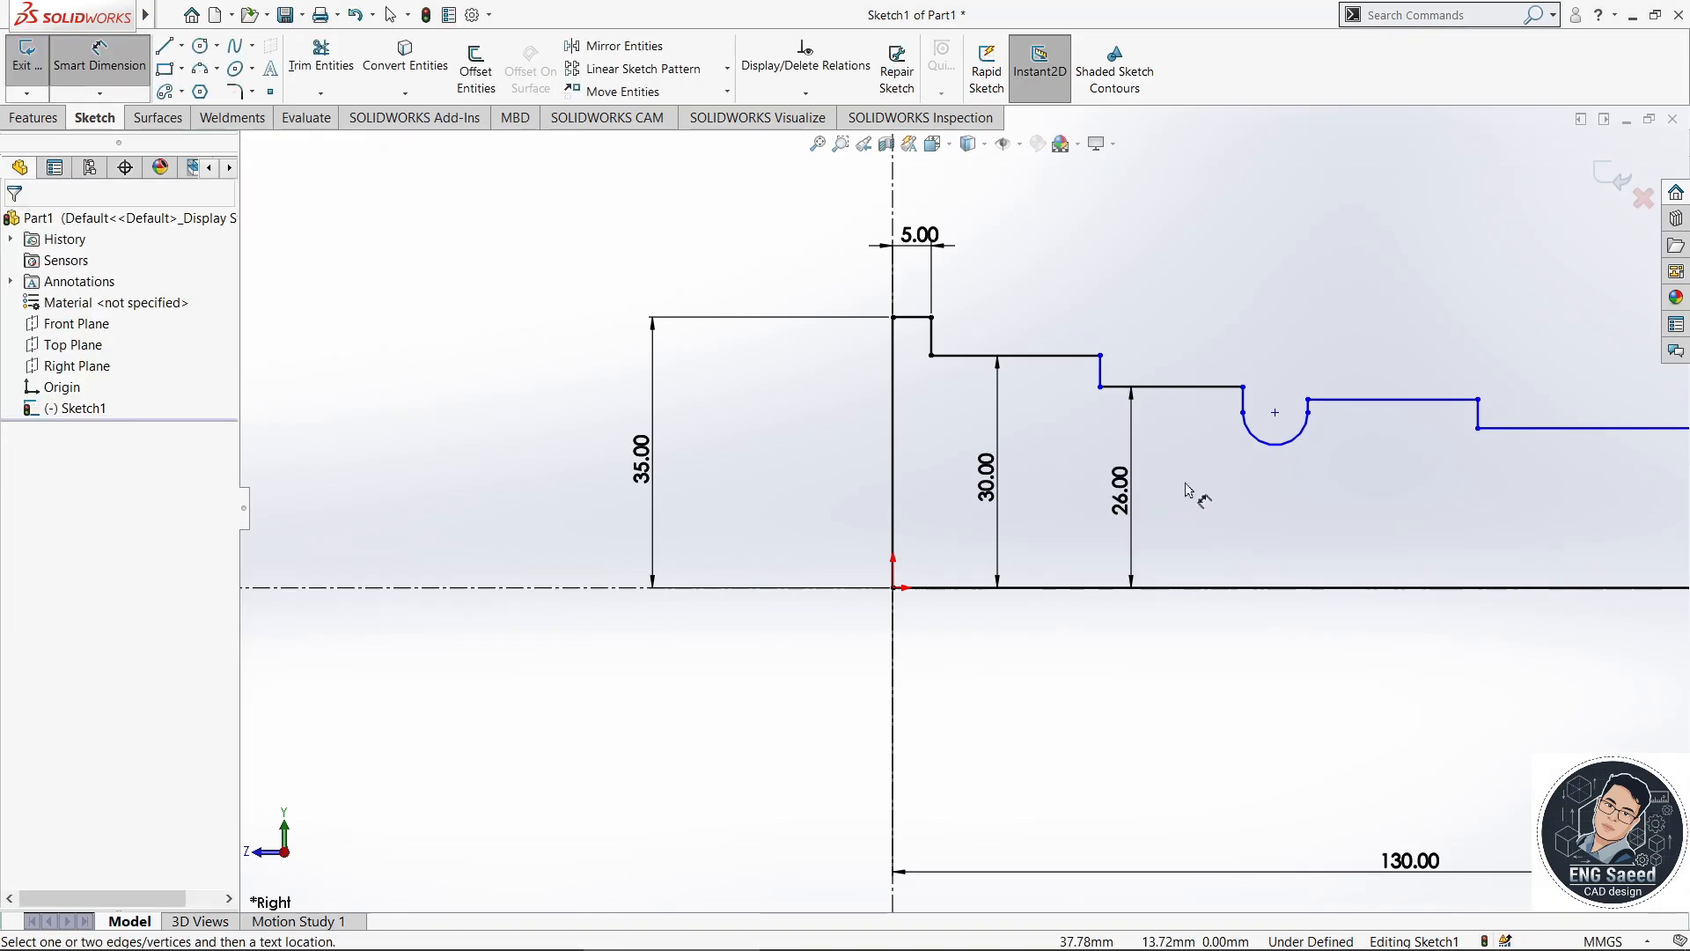
- Set the radius of the semicircular groove arc to 2.5 mm
{"action": "left_click", "coordinate": [1250, 440]}
{"action": "left_click", "coordinate": [1191, 500]}
{"action": "type", "text": "4"}
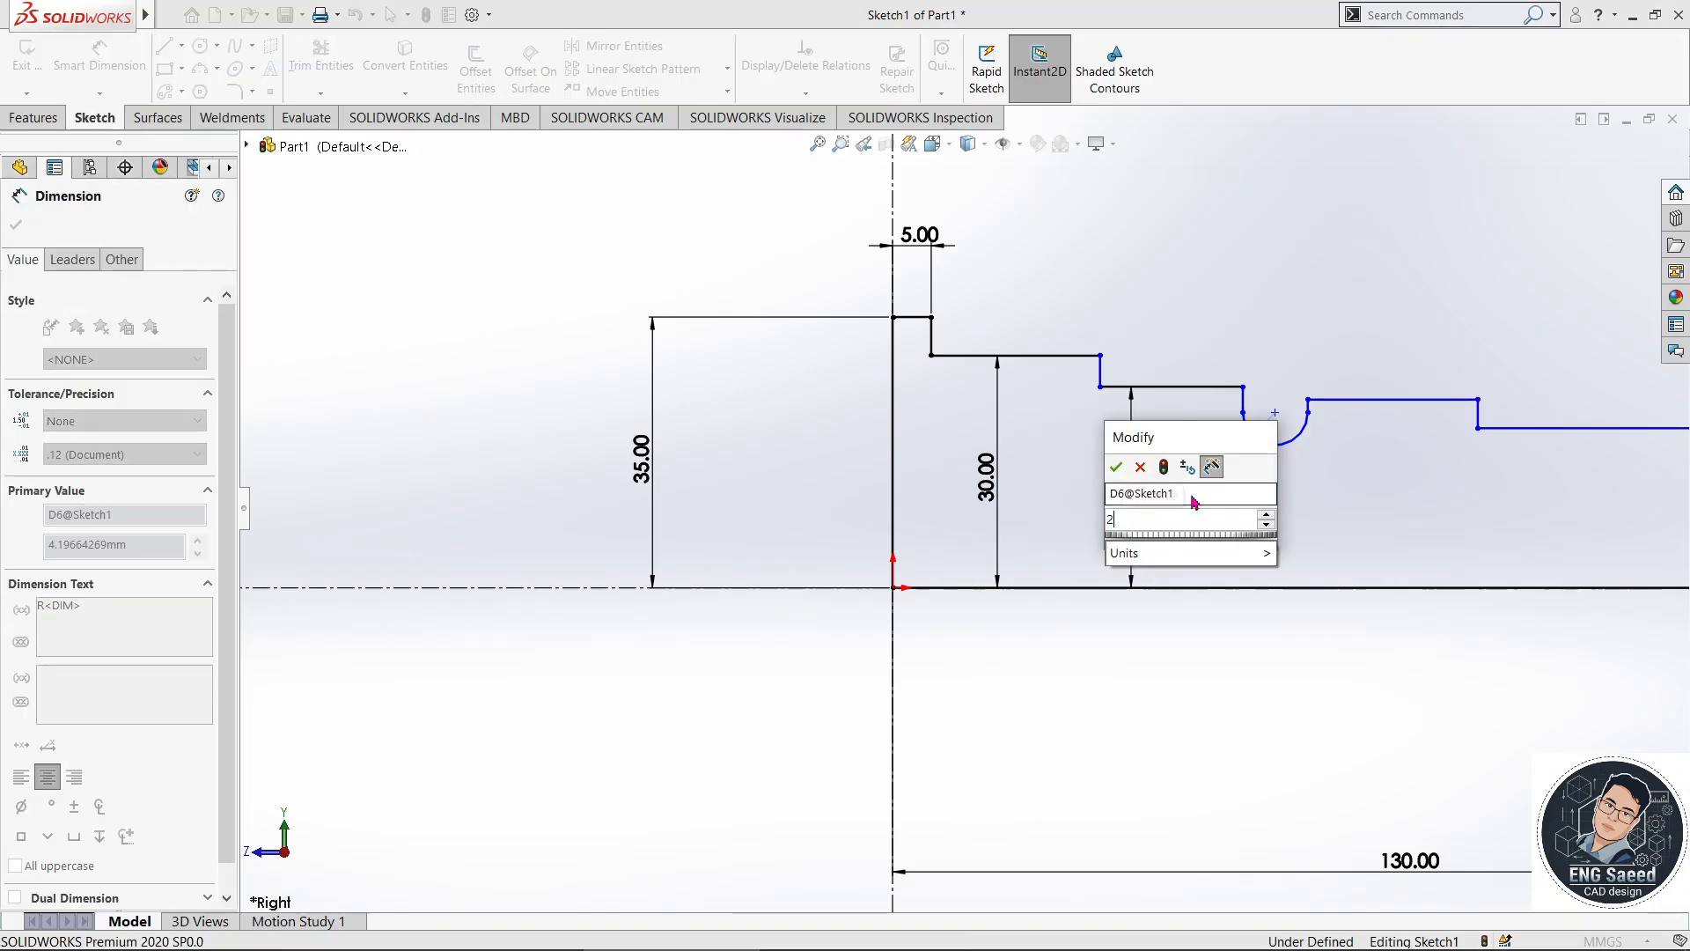
{"action": "key", "text": "Return"}
- Dimension the horizontal run just after the arc groove to a length of 25 mm
{"action": "scroll", "coordinate": [1344, 502], "scroll_direction": "up", "scroll_amount": 3}
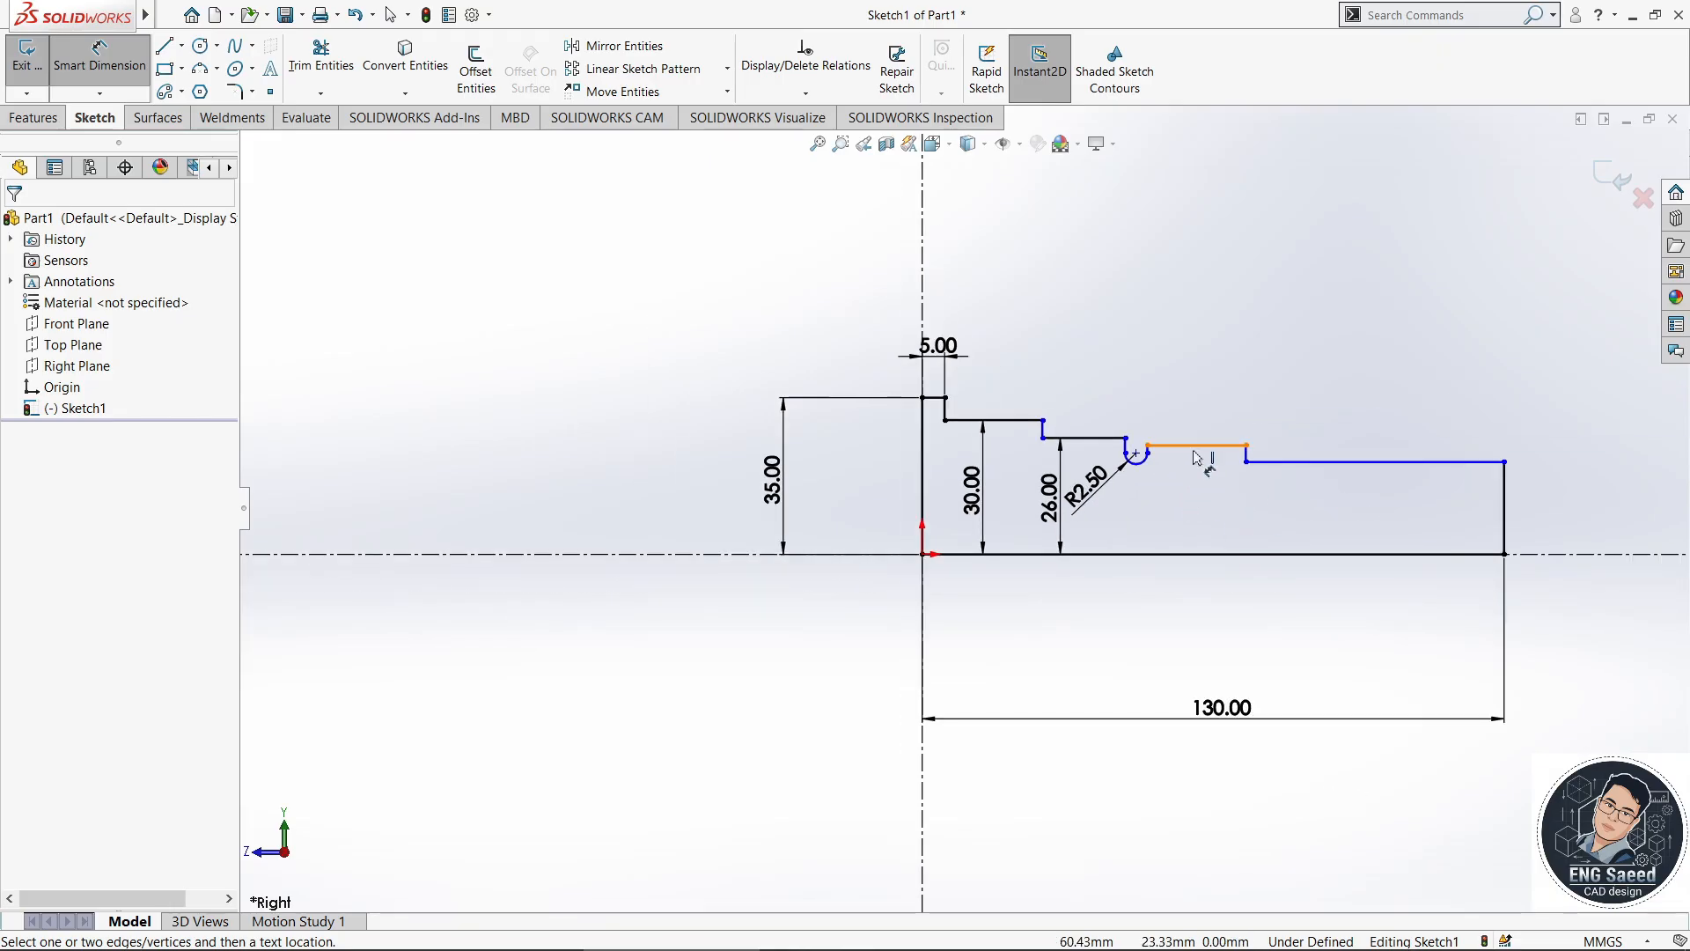
{"action": "left_click", "coordinate": [1175, 447]}
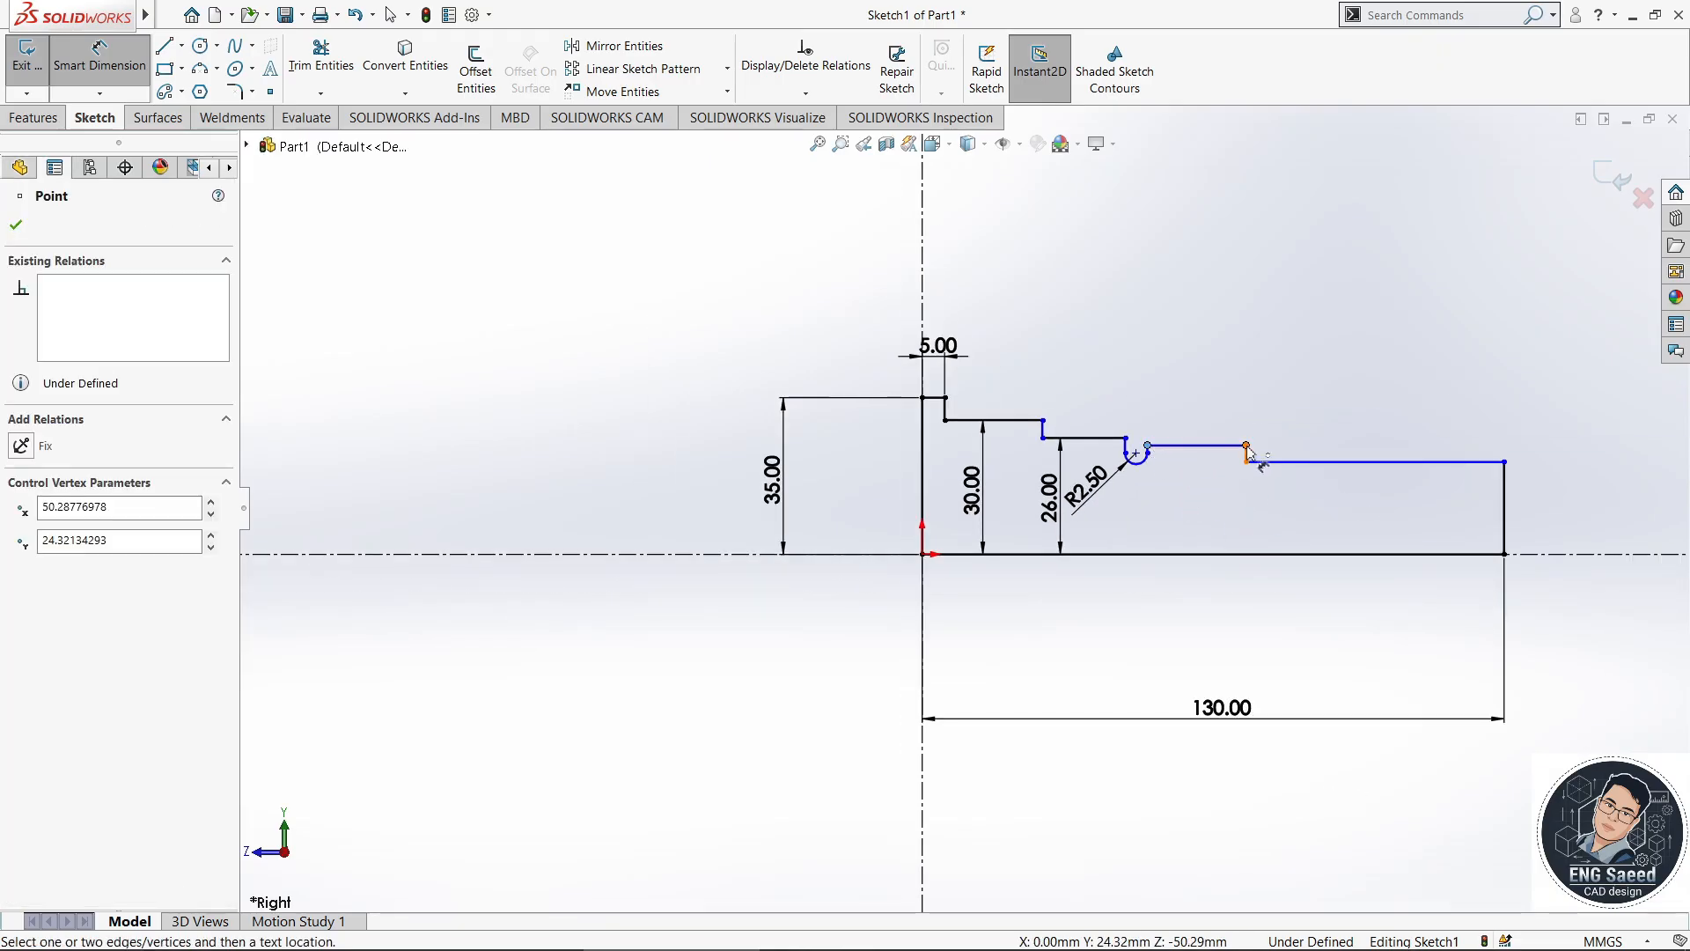
{"action": "left_click", "coordinate": [1200, 387]}
{"action": "type", "text": "25"}
{"action": "key", "text": "Return"}
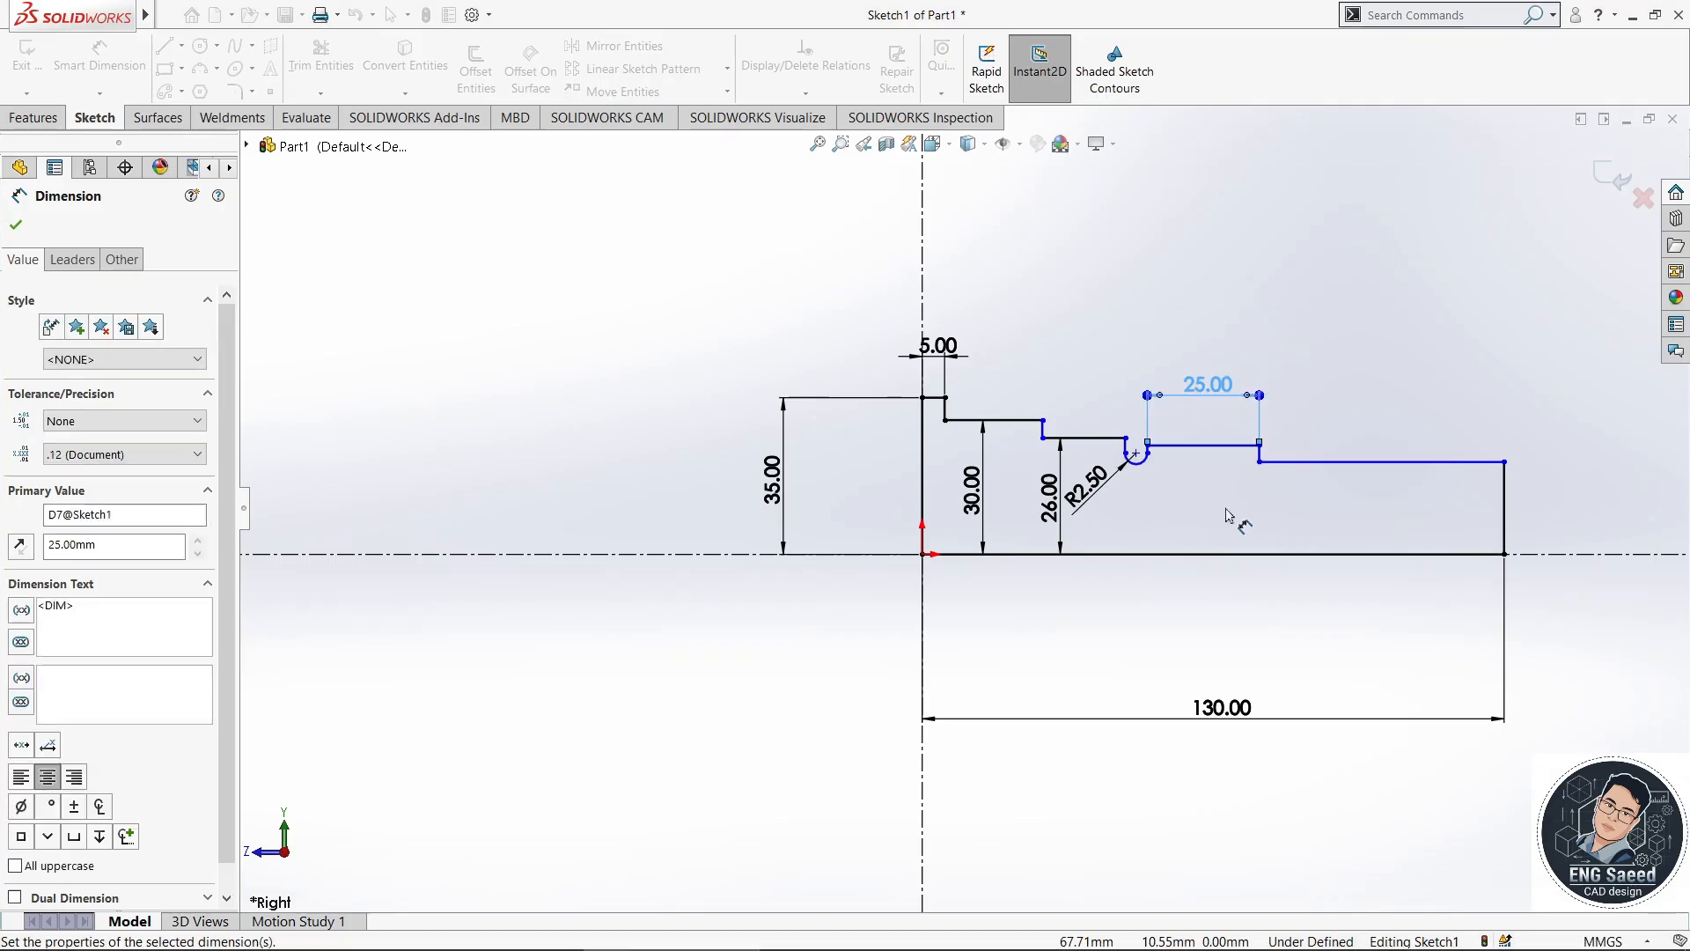
- Dimension the last horizontal run at the profile's far end to a length of 10 mm
{"action": "left_click", "coordinate": [1260, 447]}
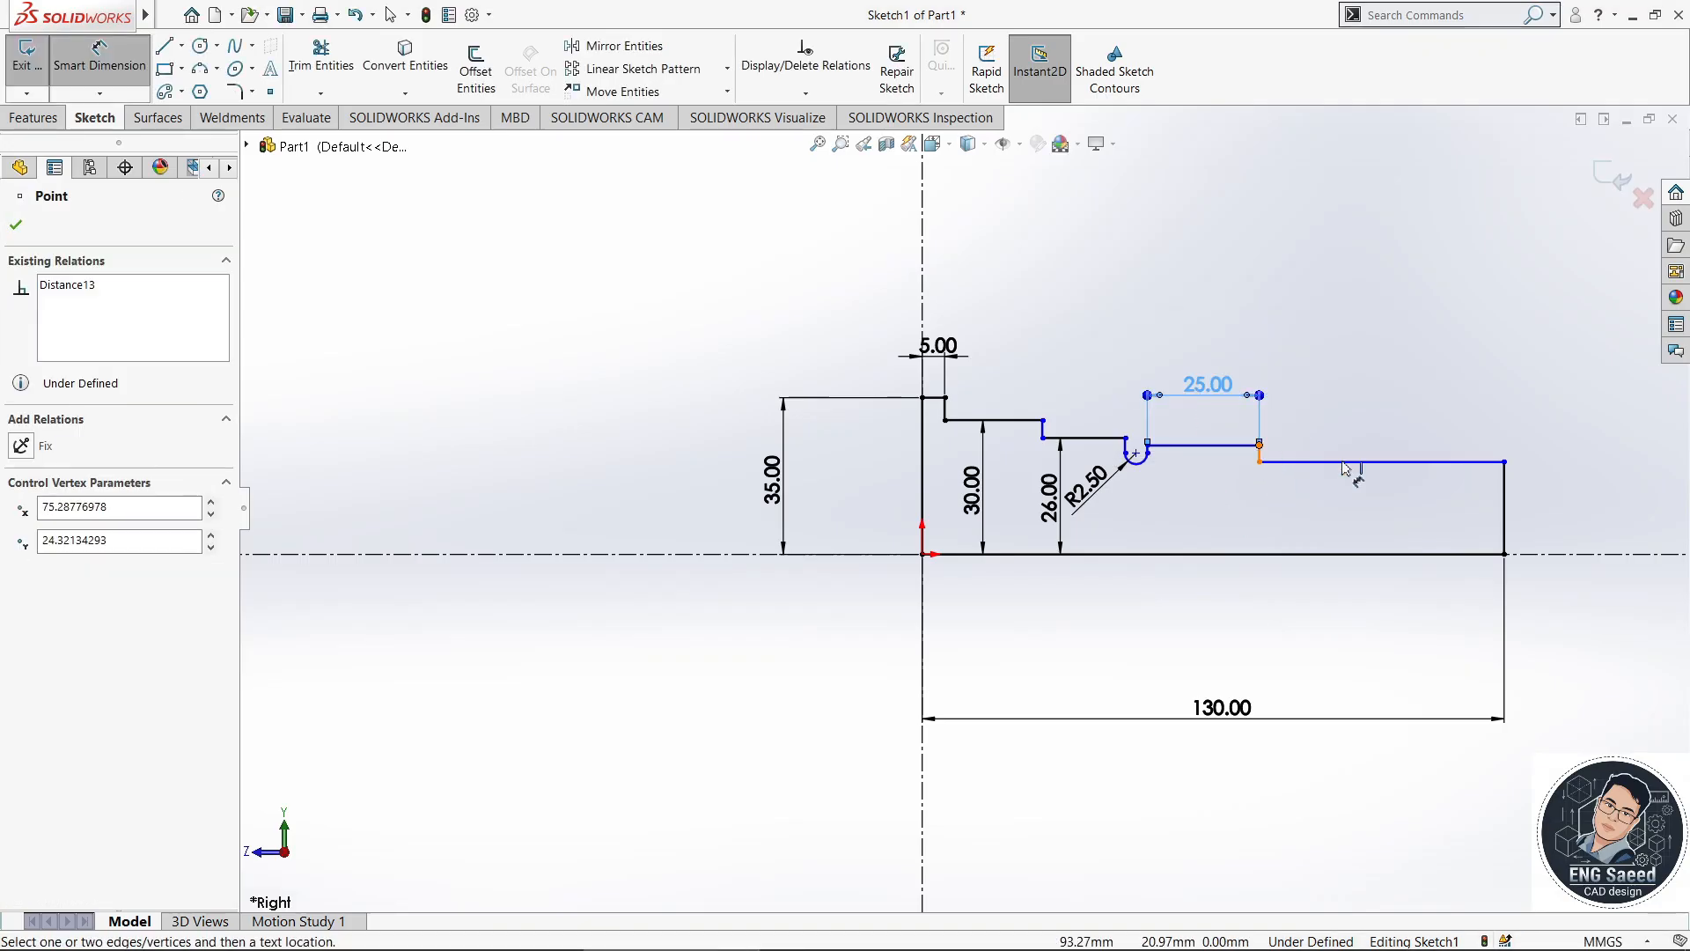
{"action": "left_click", "coordinate": [1506, 462]}
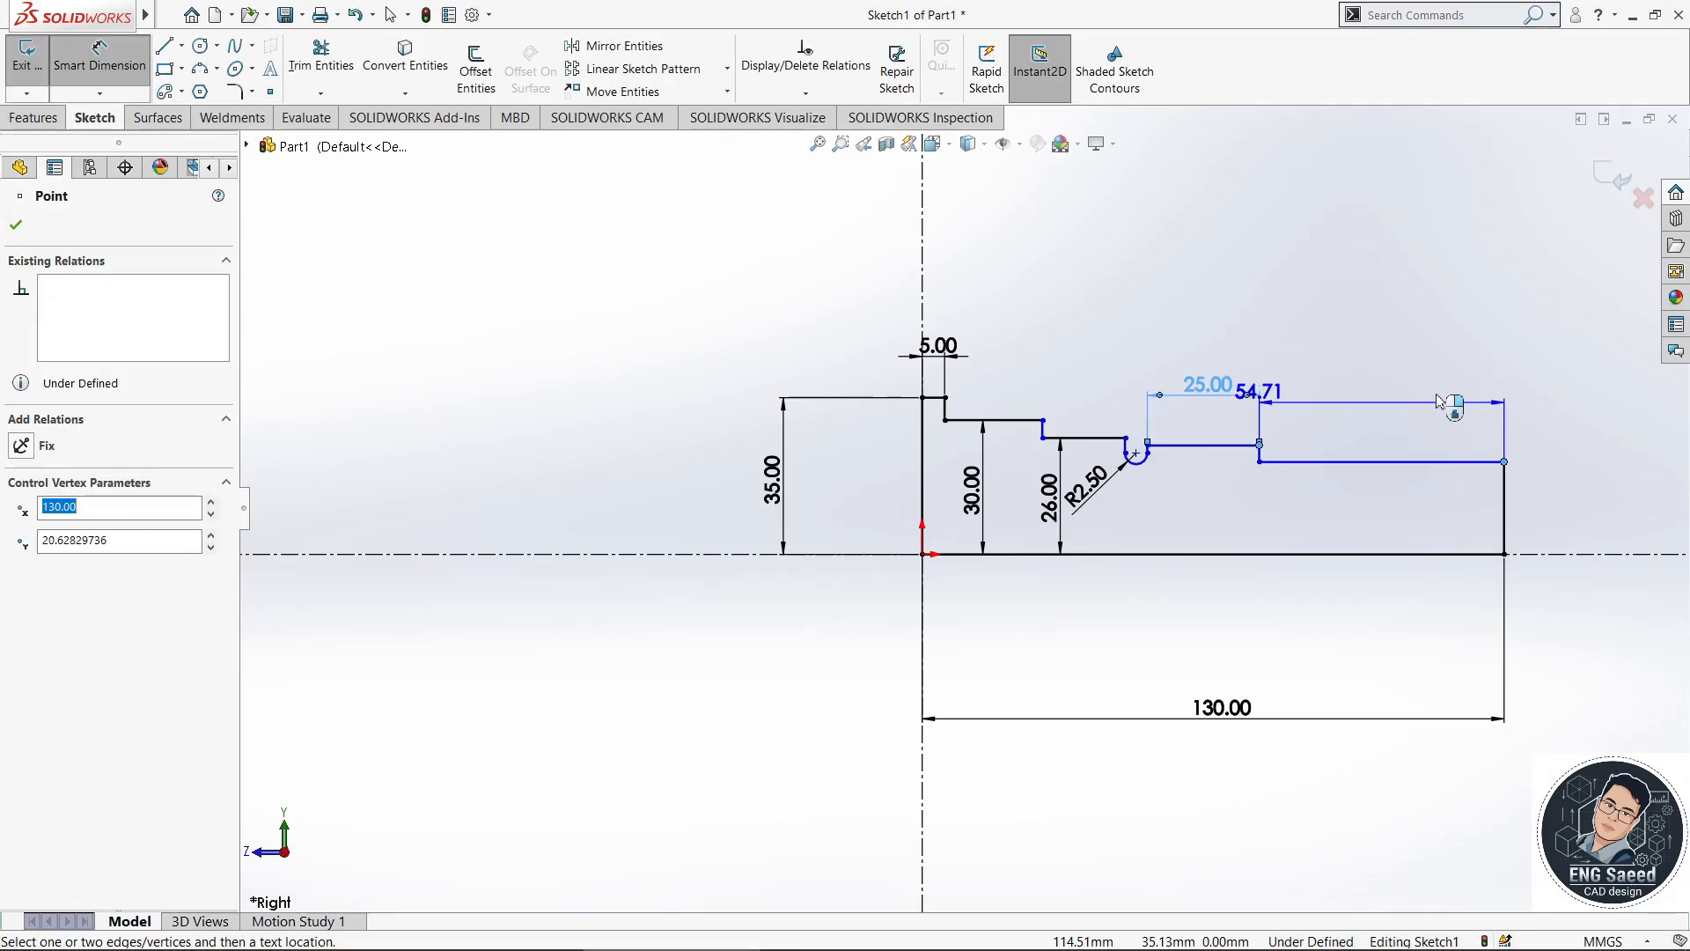
{"action": "left_click", "coordinate": [1393, 400]}
{"action": "type", "text": "10"}
{"action": "key", "text": "Return"}
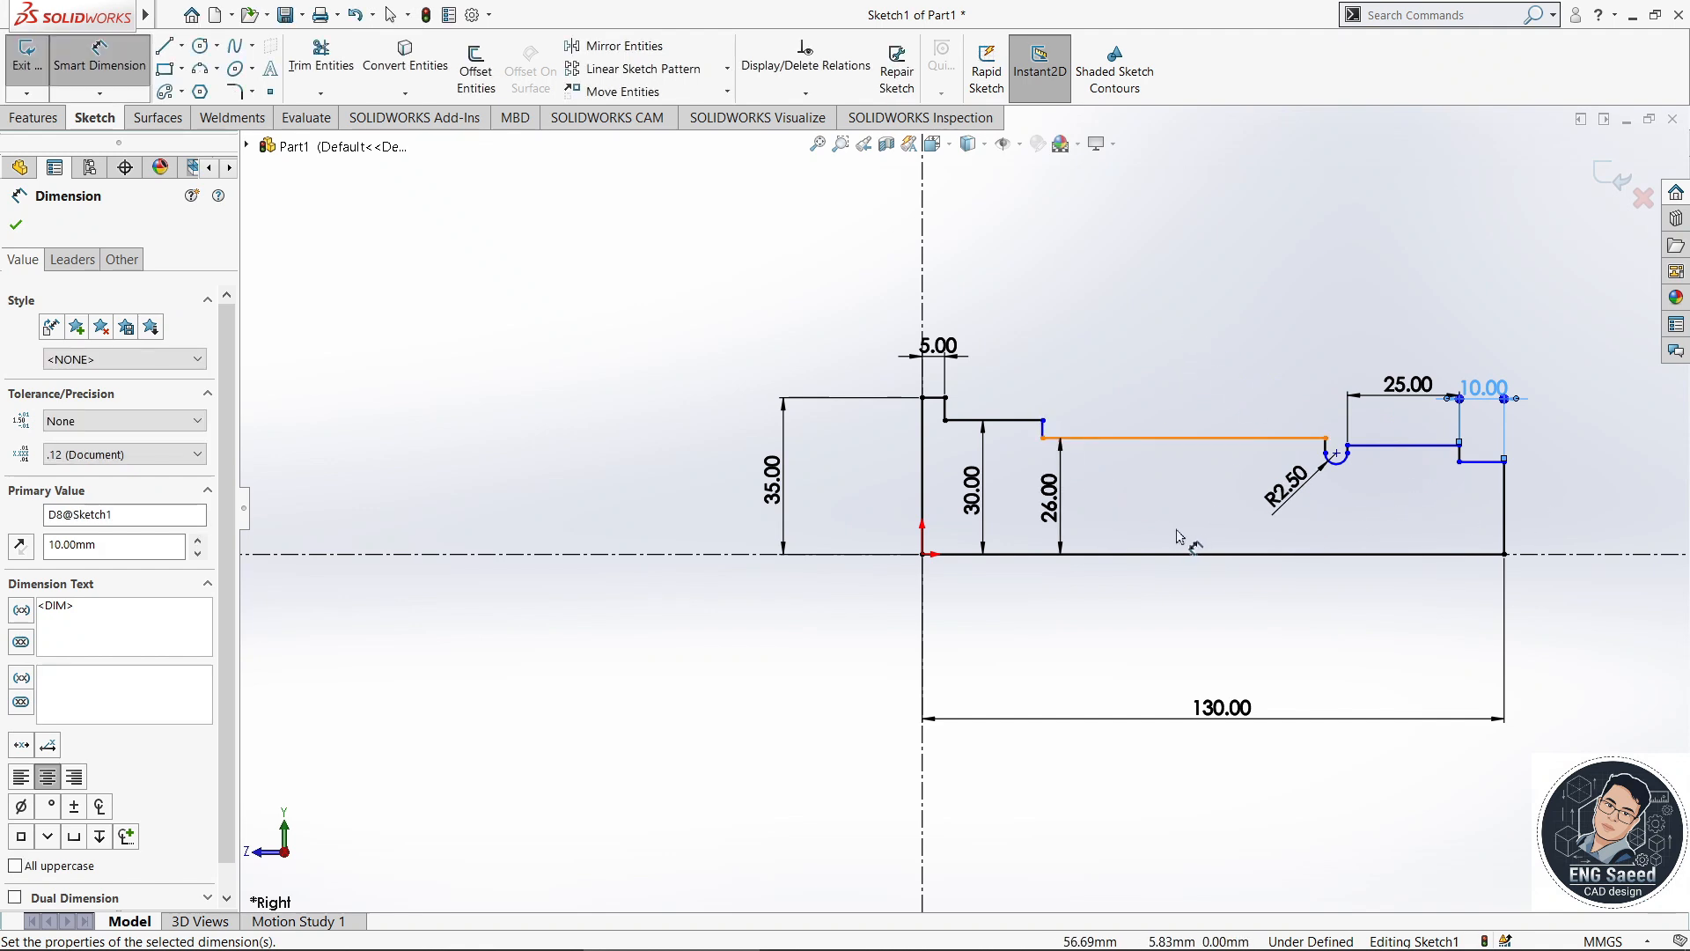
- Dimension the horizontal distance from the end of the 30 mm high run to the profile's far end as 80 mm
{"action": "left_click", "coordinate": [1044, 422]}
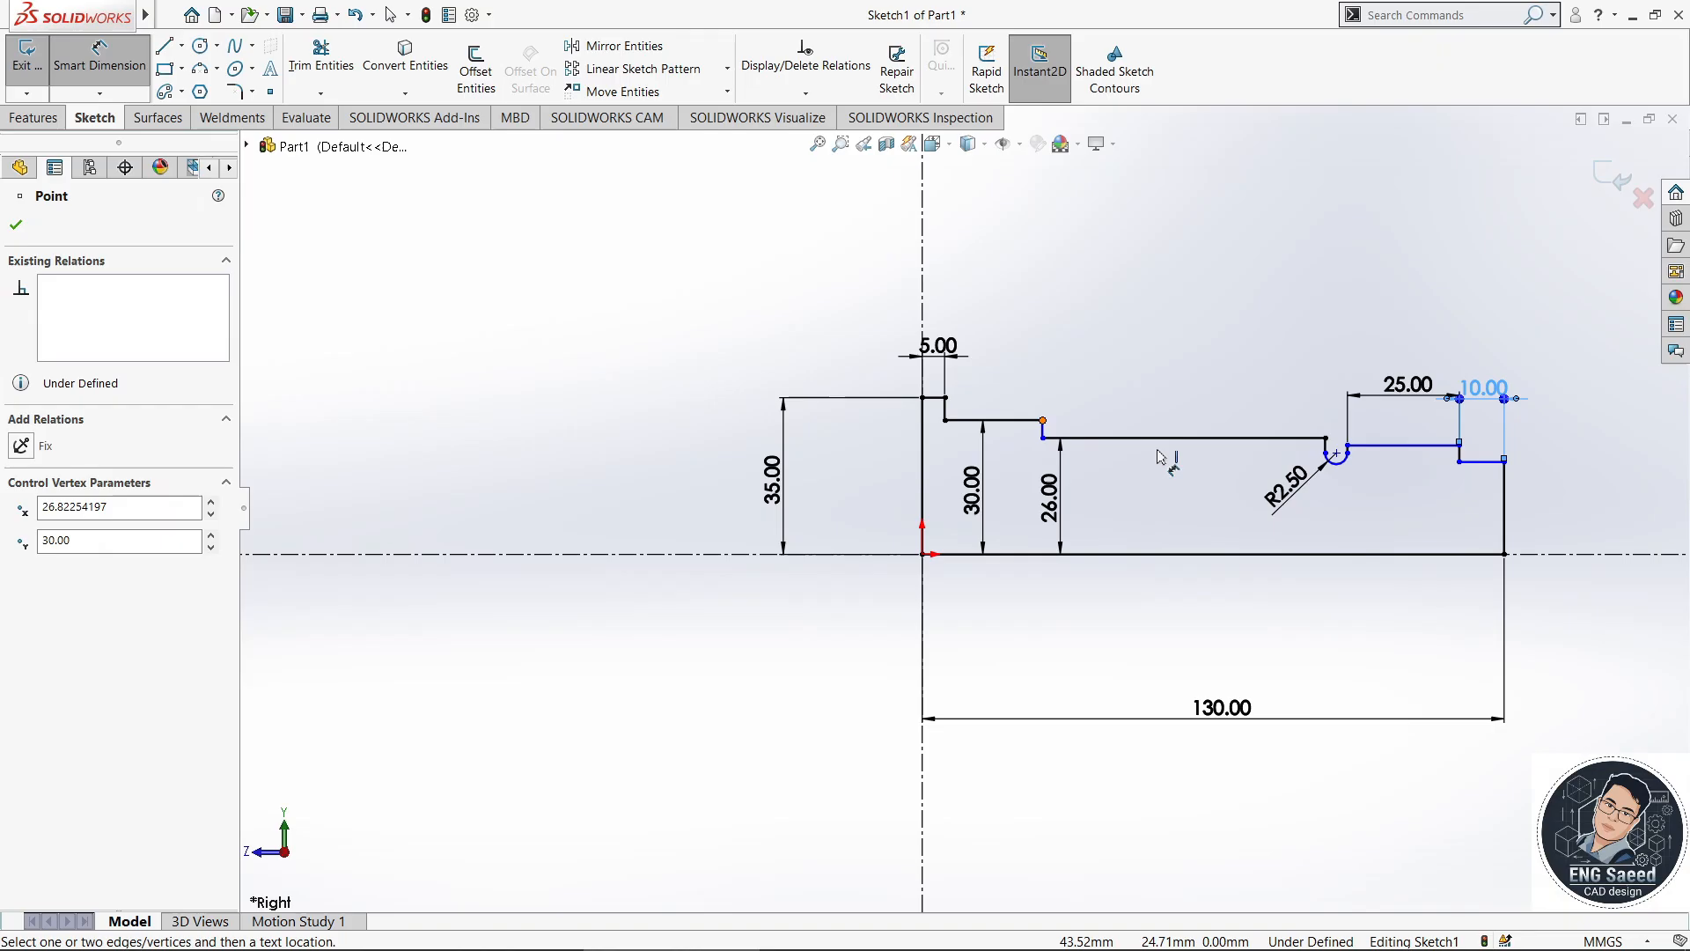
{"action": "left_click", "coordinate": [1504, 460]}
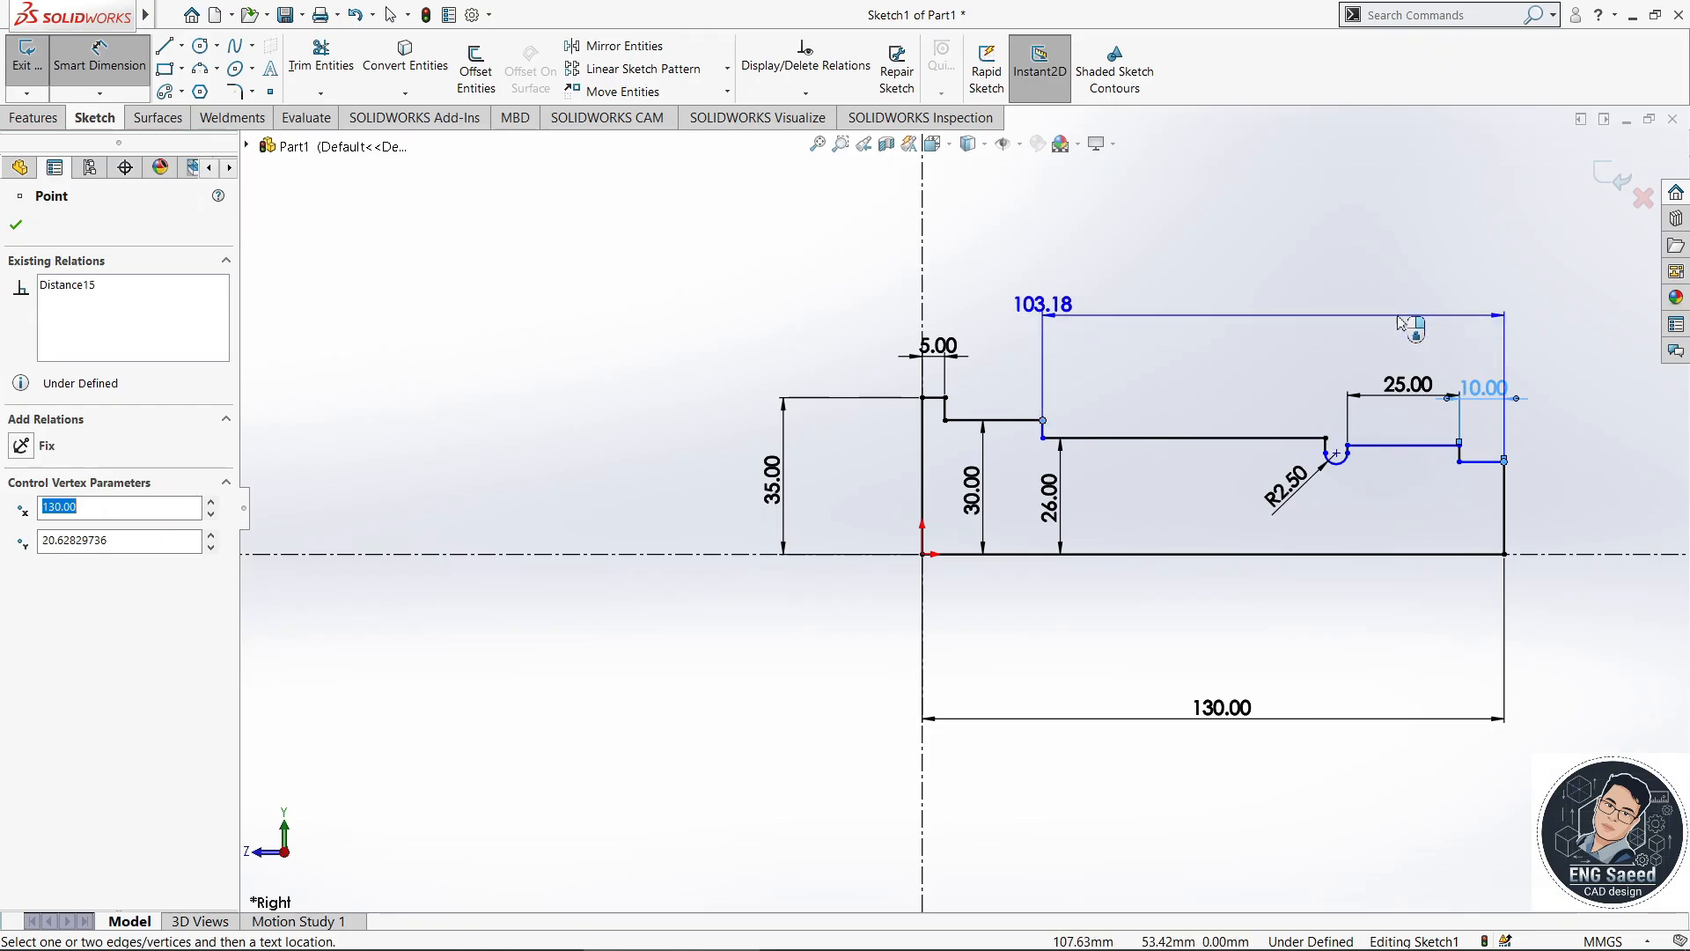
{"action": "left_click", "coordinate": [1318, 326]}
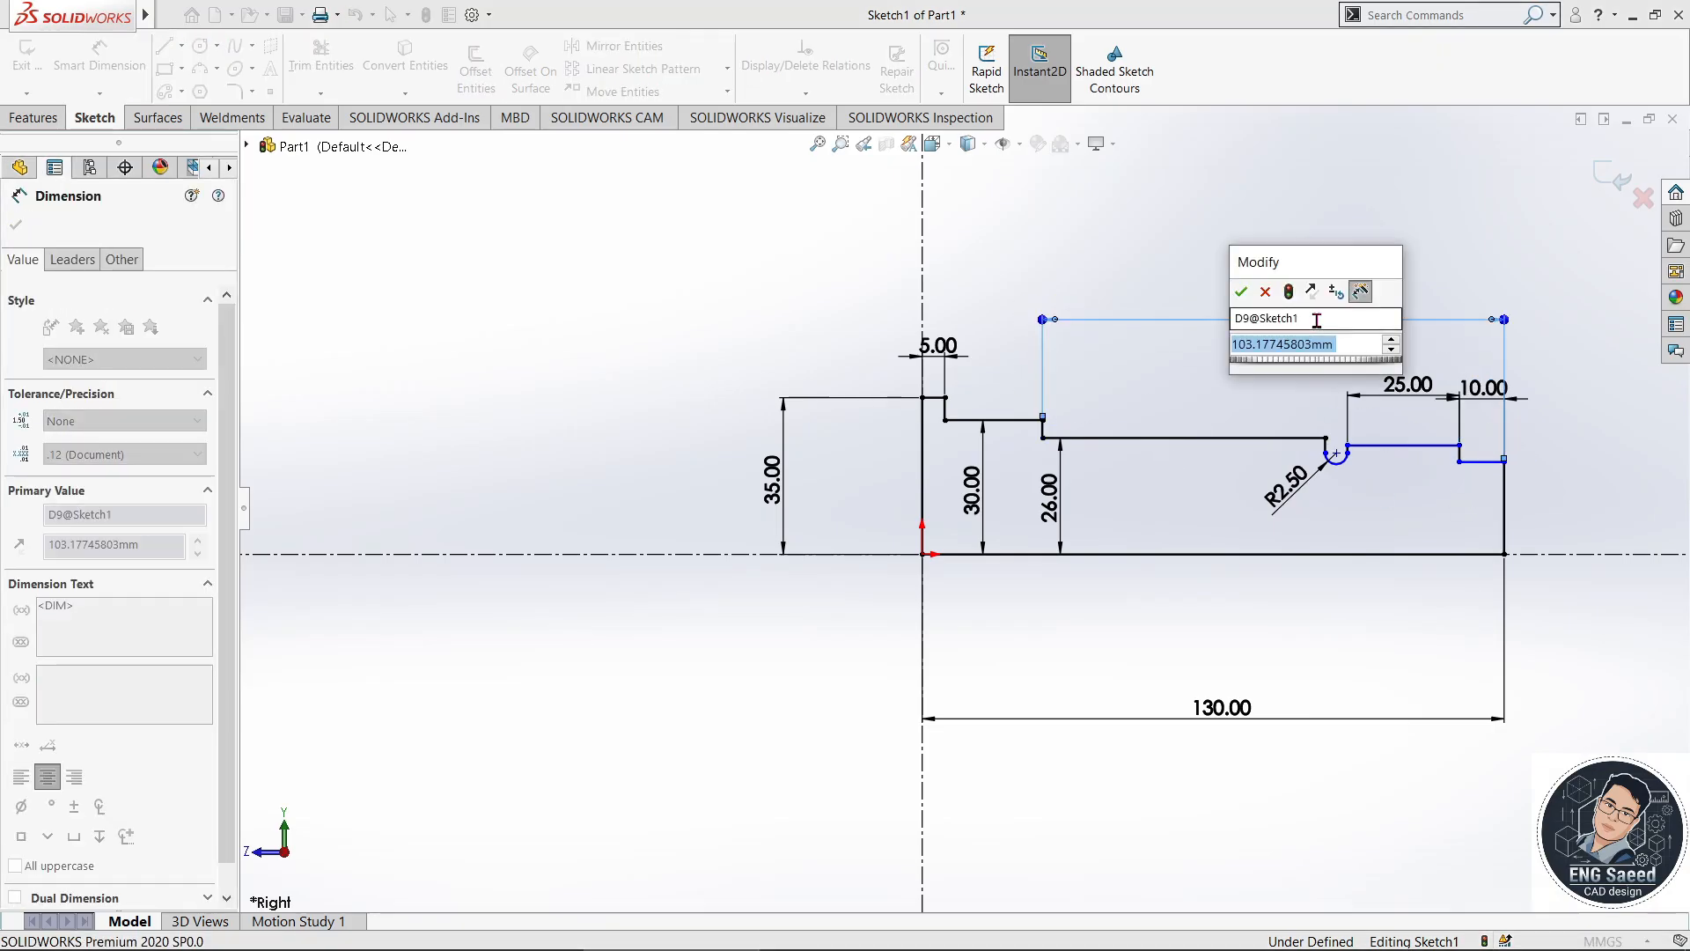
{"action": "type", "text": "80"}
{"action": "key", "text": "Return"}
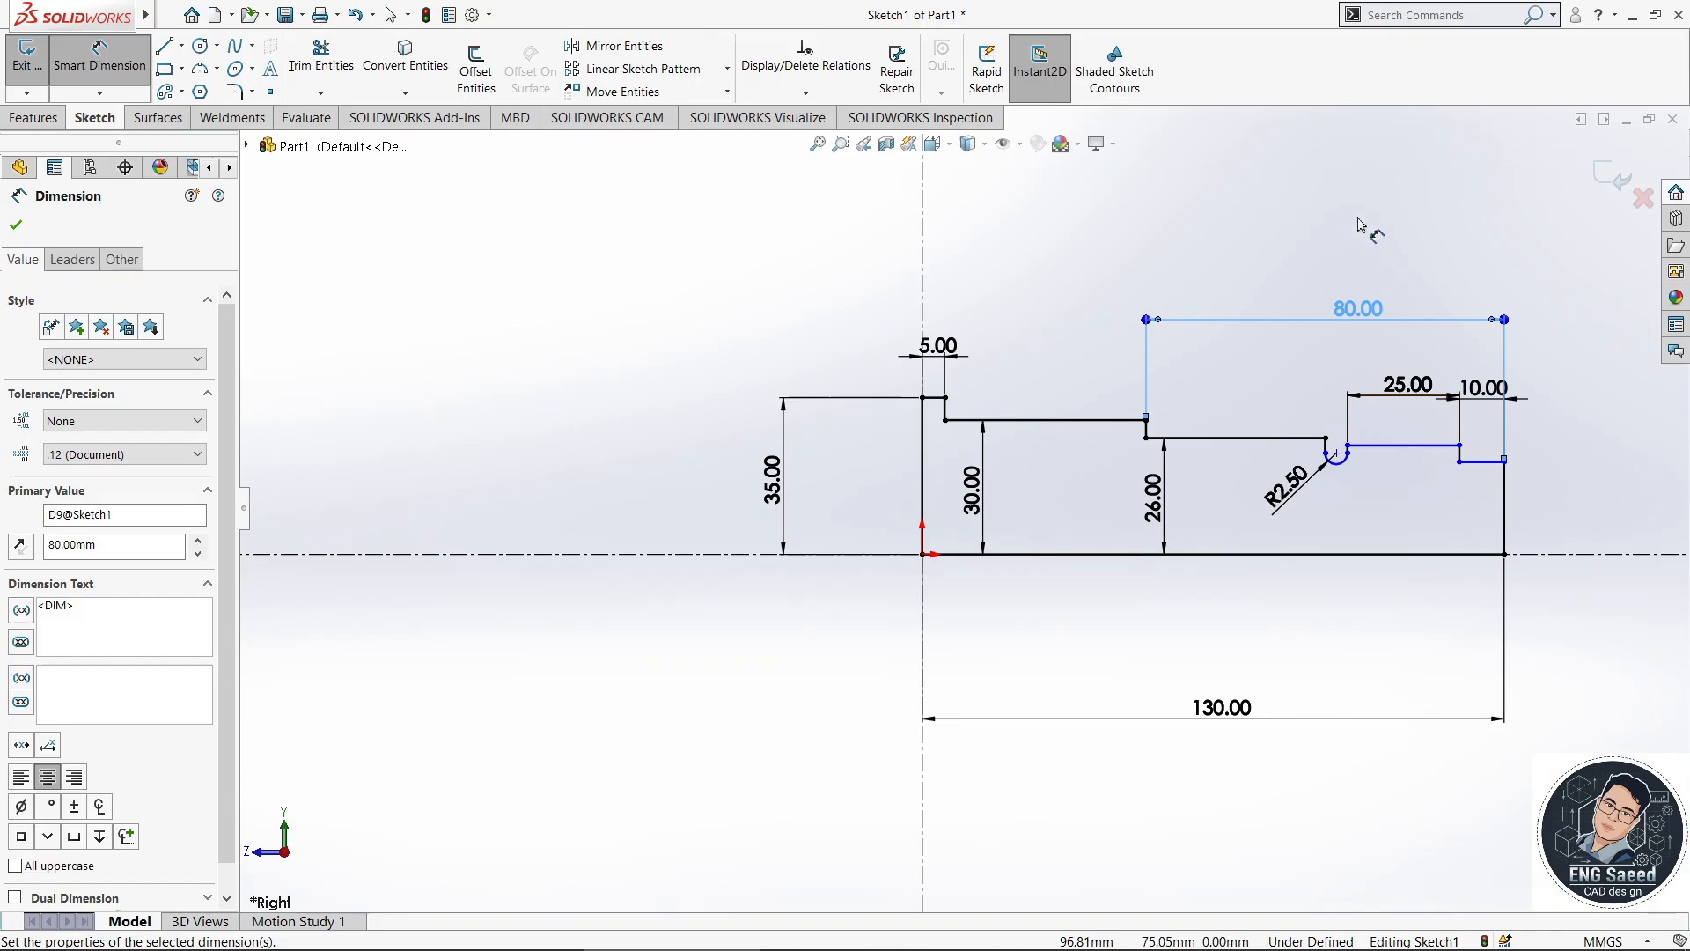
{"action": "left_click", "coordinate": [1404, 231]}
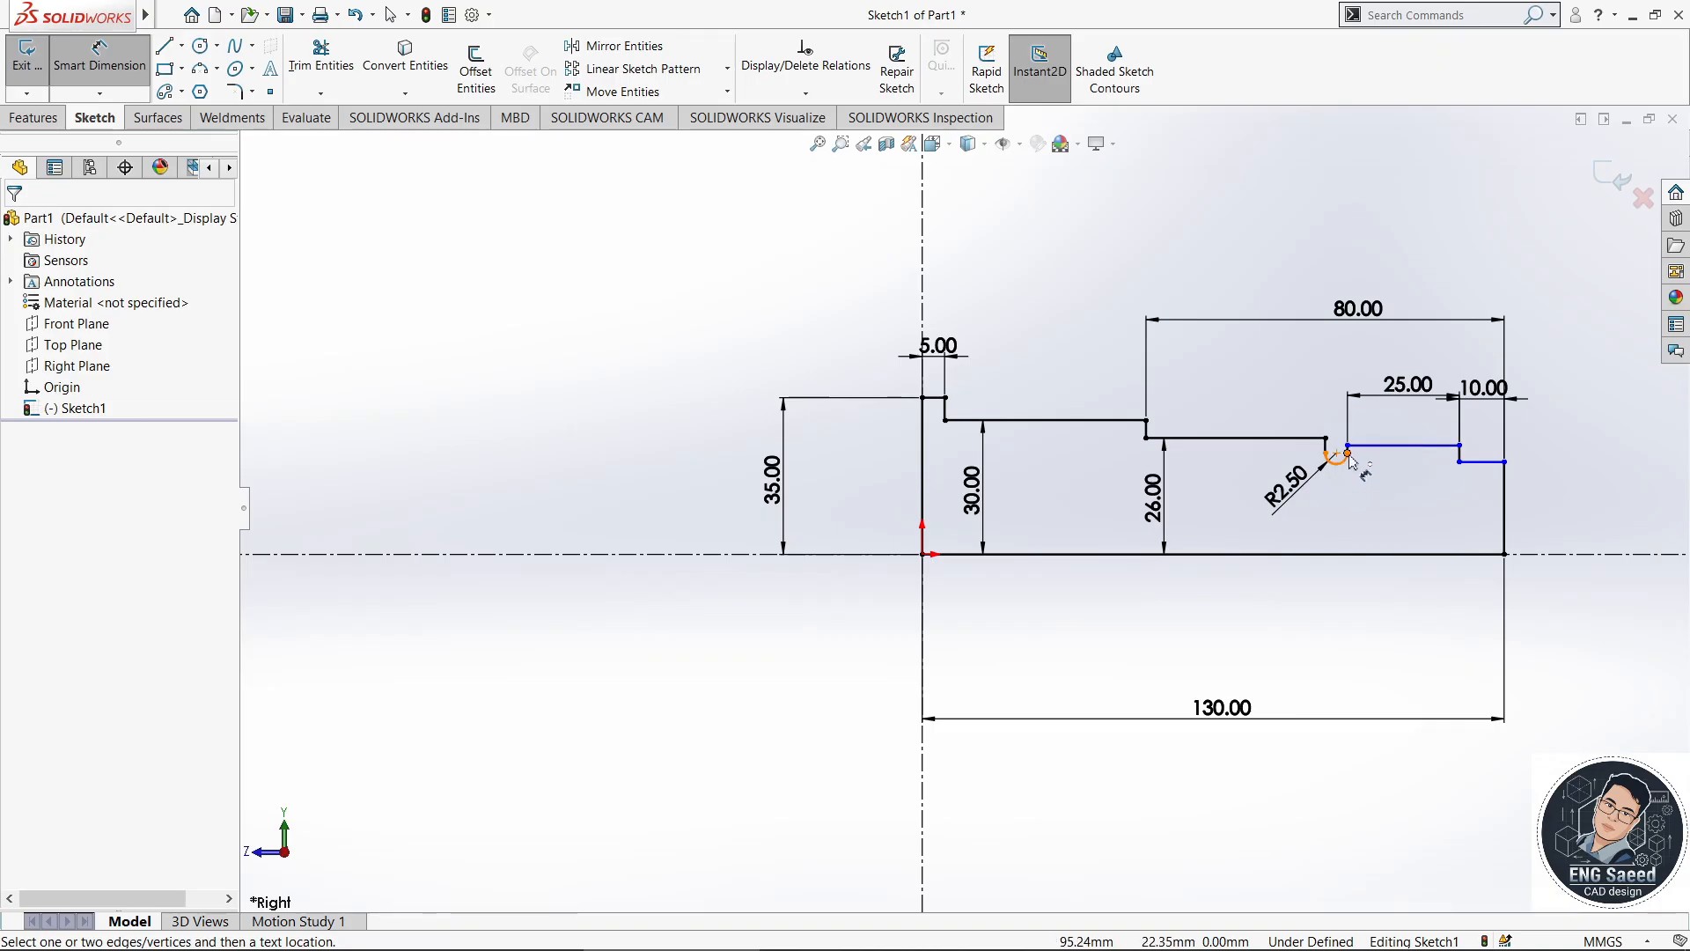
- Dimension the height of the groove arc's endpoint above the base line to 20 mm
{"action": "left_click", "coordinate": [1349, 456]}
{"action": "left_click", "coordinate": [1350, 554]}
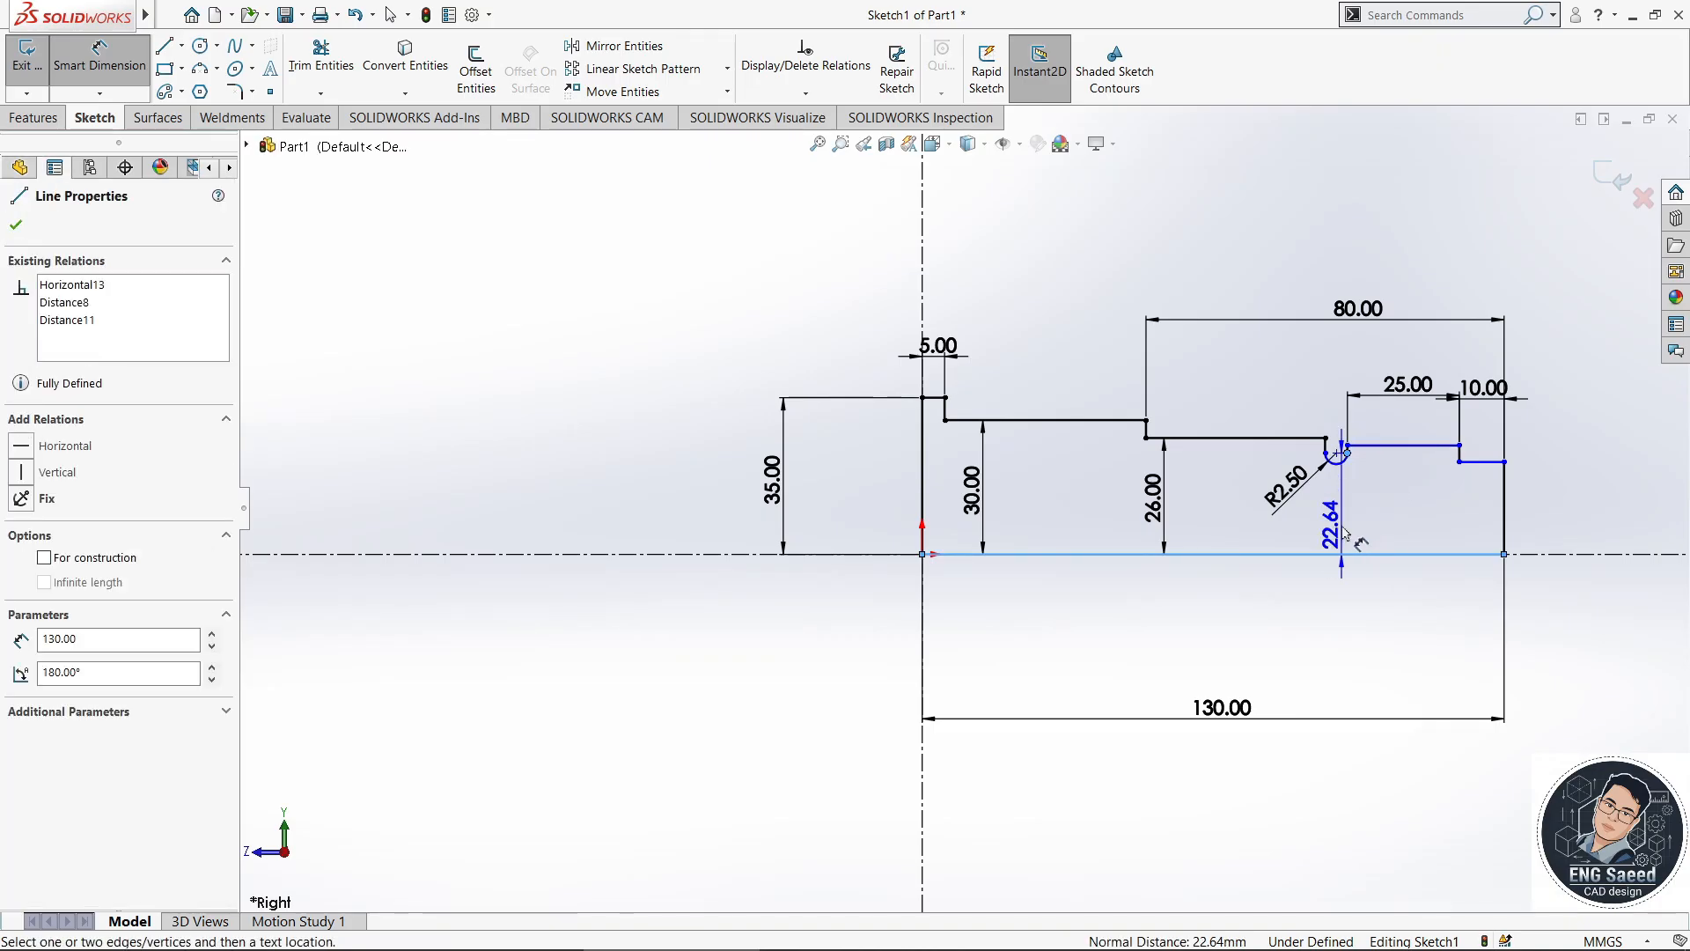
{"action": "left_click", "coordinate": [1244, 508]}
{"action": "type", "text": "20"}
{"action": "key", "text": "Return"}
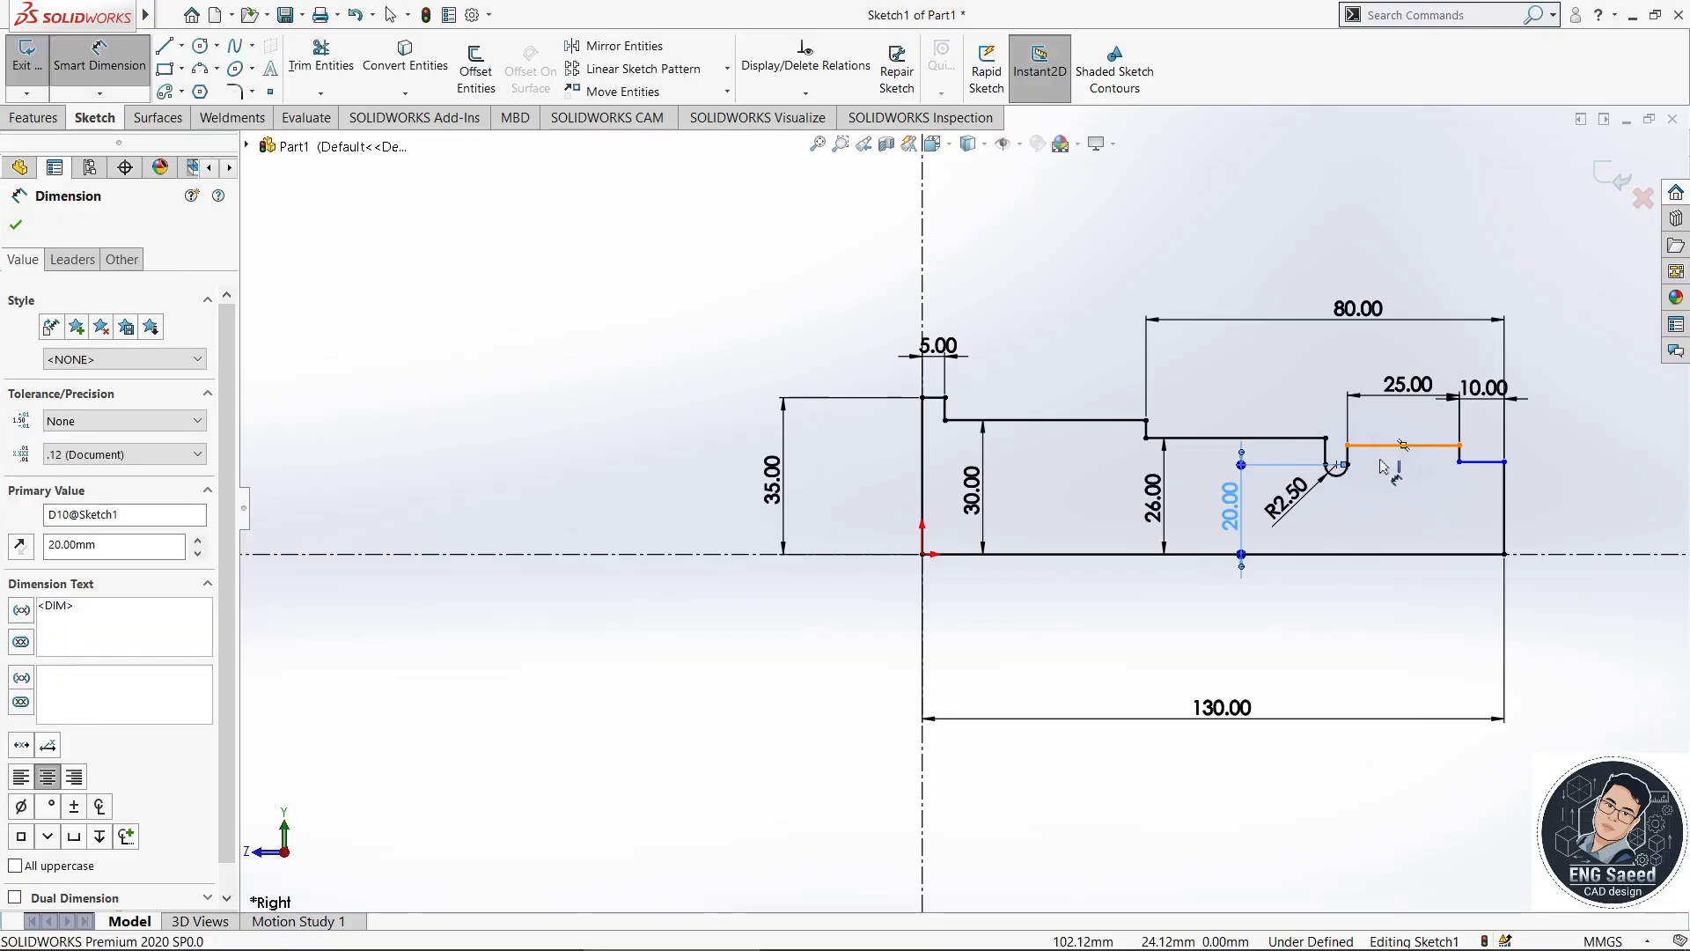
- Dimension the height of the 25 mm long run just after the groove above the base line to 22 mm
{"action": "left_click", "coordinate": [1394, 448]}
{"action": "left_click", "coordinate": [1396, 554]}
{"action": "left_click", "coordinate": [1399, 509]}
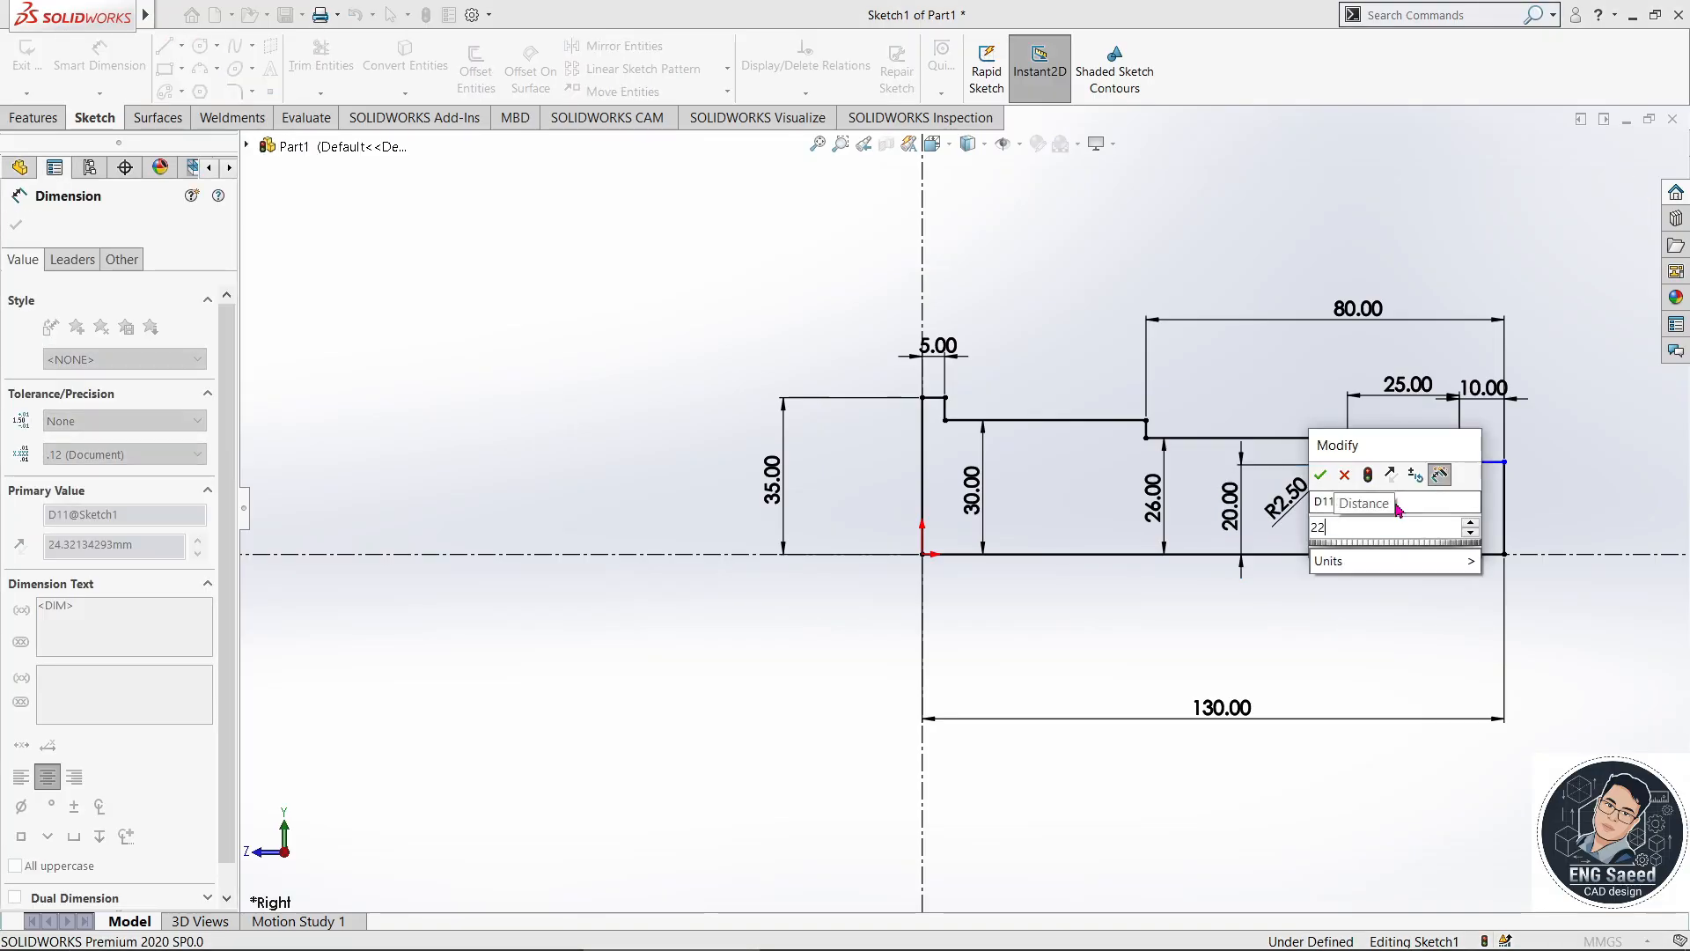
{"action": "type", "text": "22"}
{"action": "key", "text": "Return"}
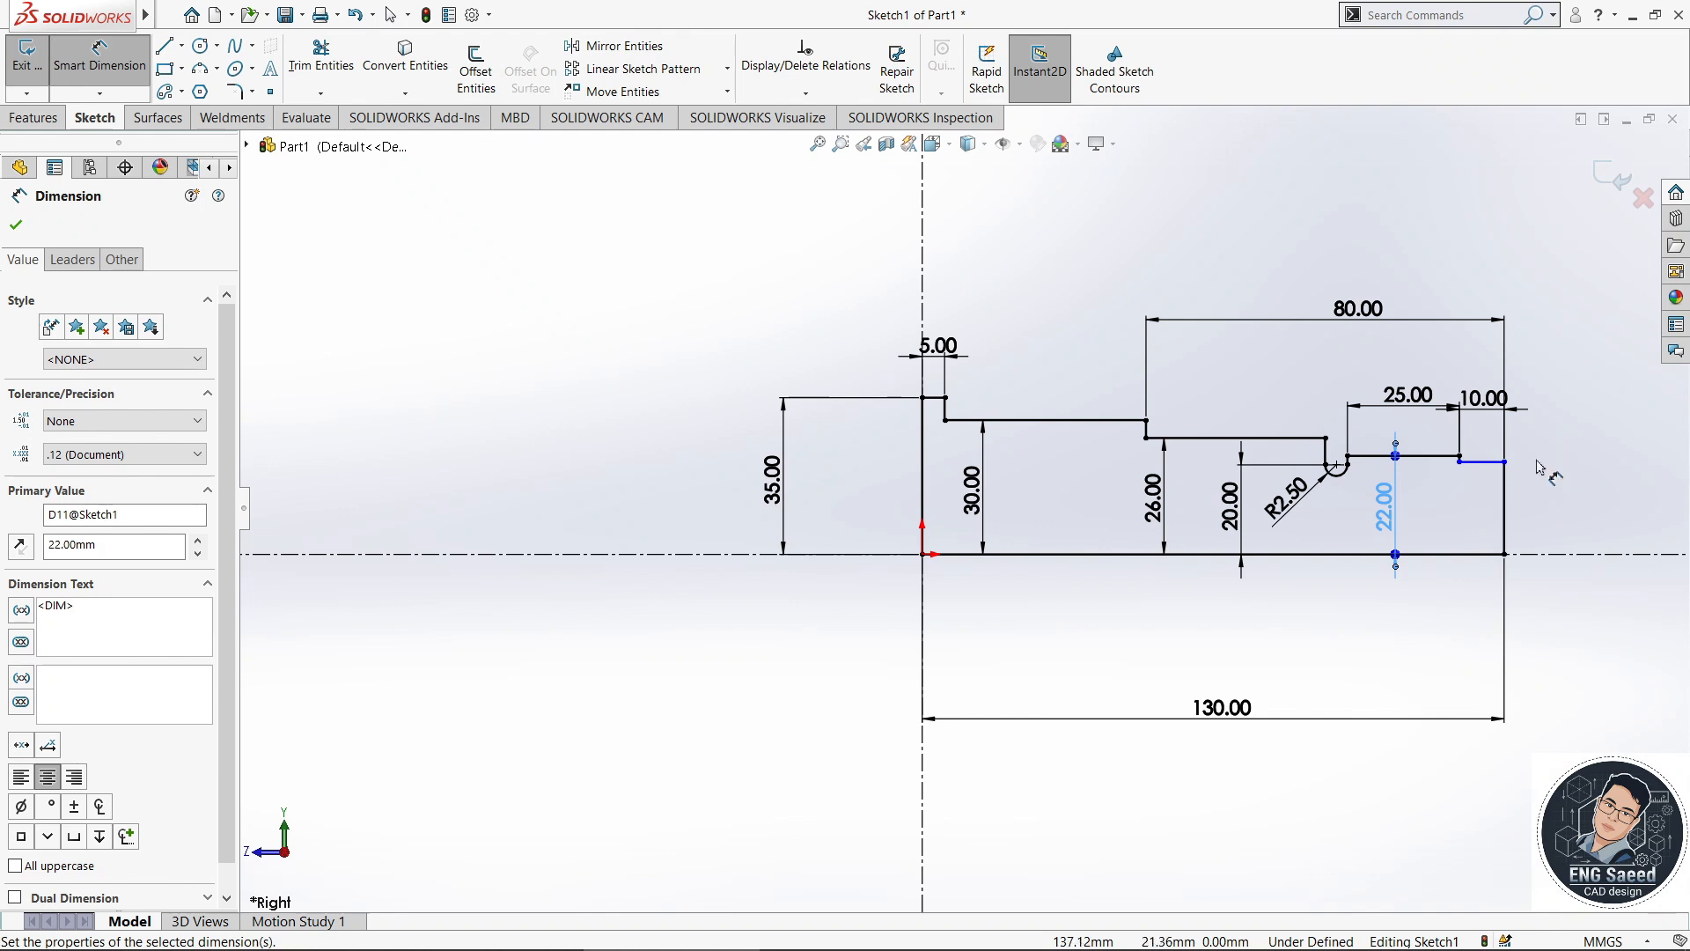
{"action": "right_click", "coordinate": [1547, 423]}
{"action": "left_click", "coordinate": [1531, 490]}
- Add a horizontal relation between the groove arc's endpoint and the inner corner of the 10 mm end run
{"action": "scroll", "coordinate": [1533, 492], "scroll_direction": "down", "scroll_amount": 4}
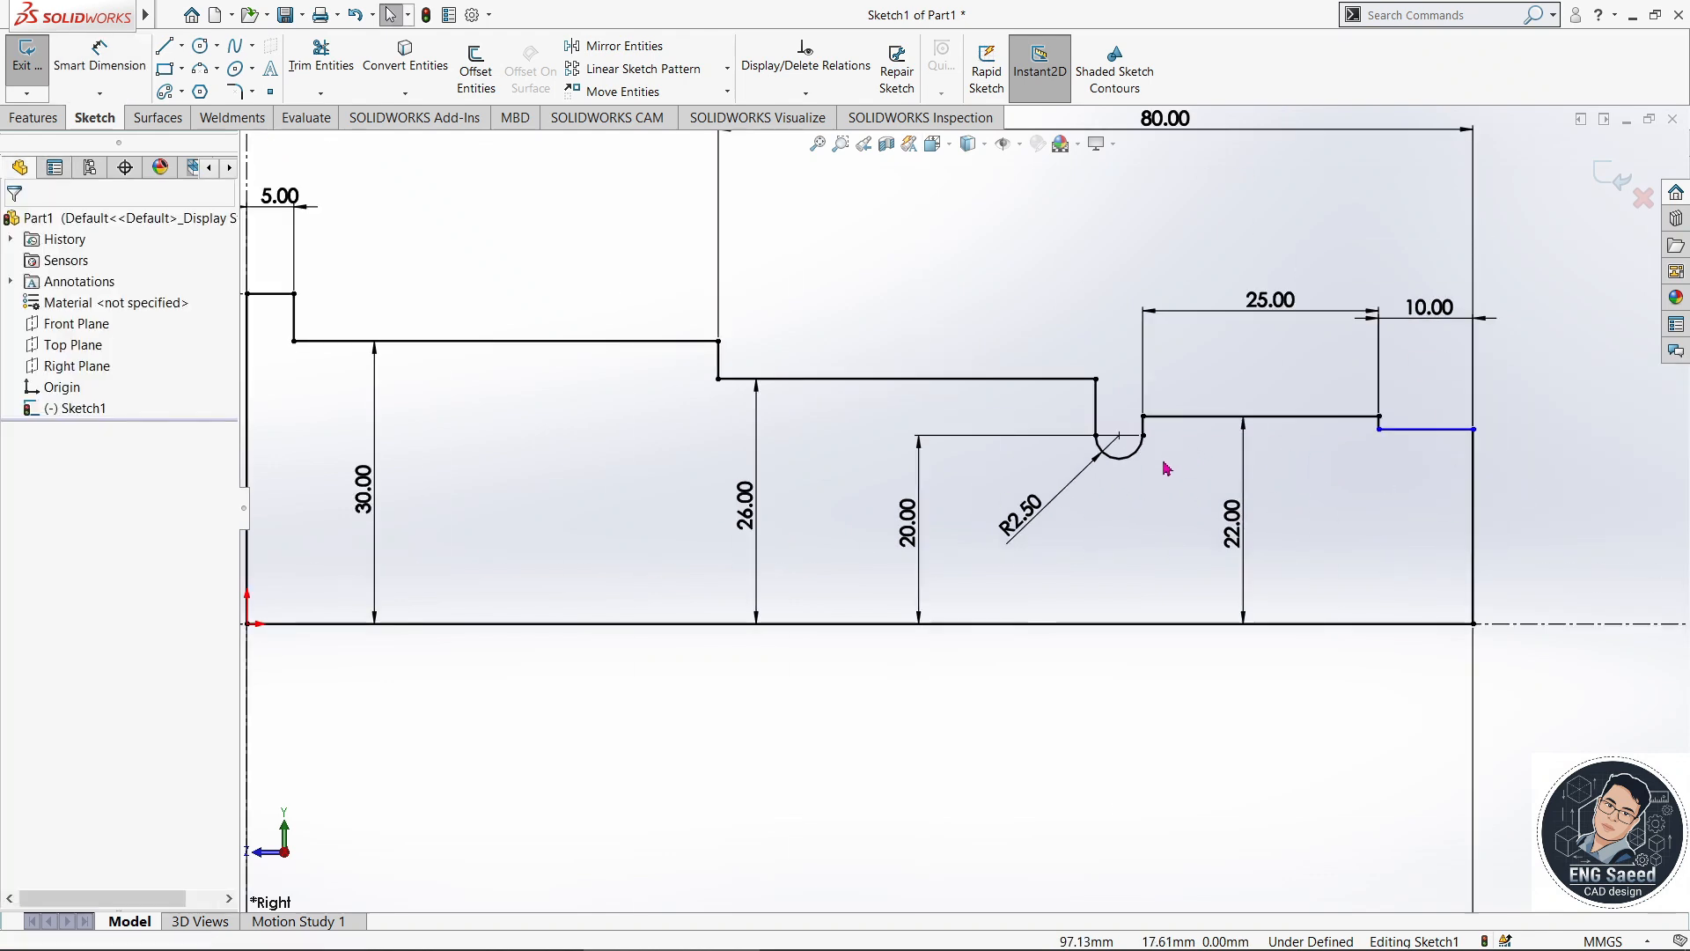
{"action": "left_click", "coordinate": [1144, 436]}
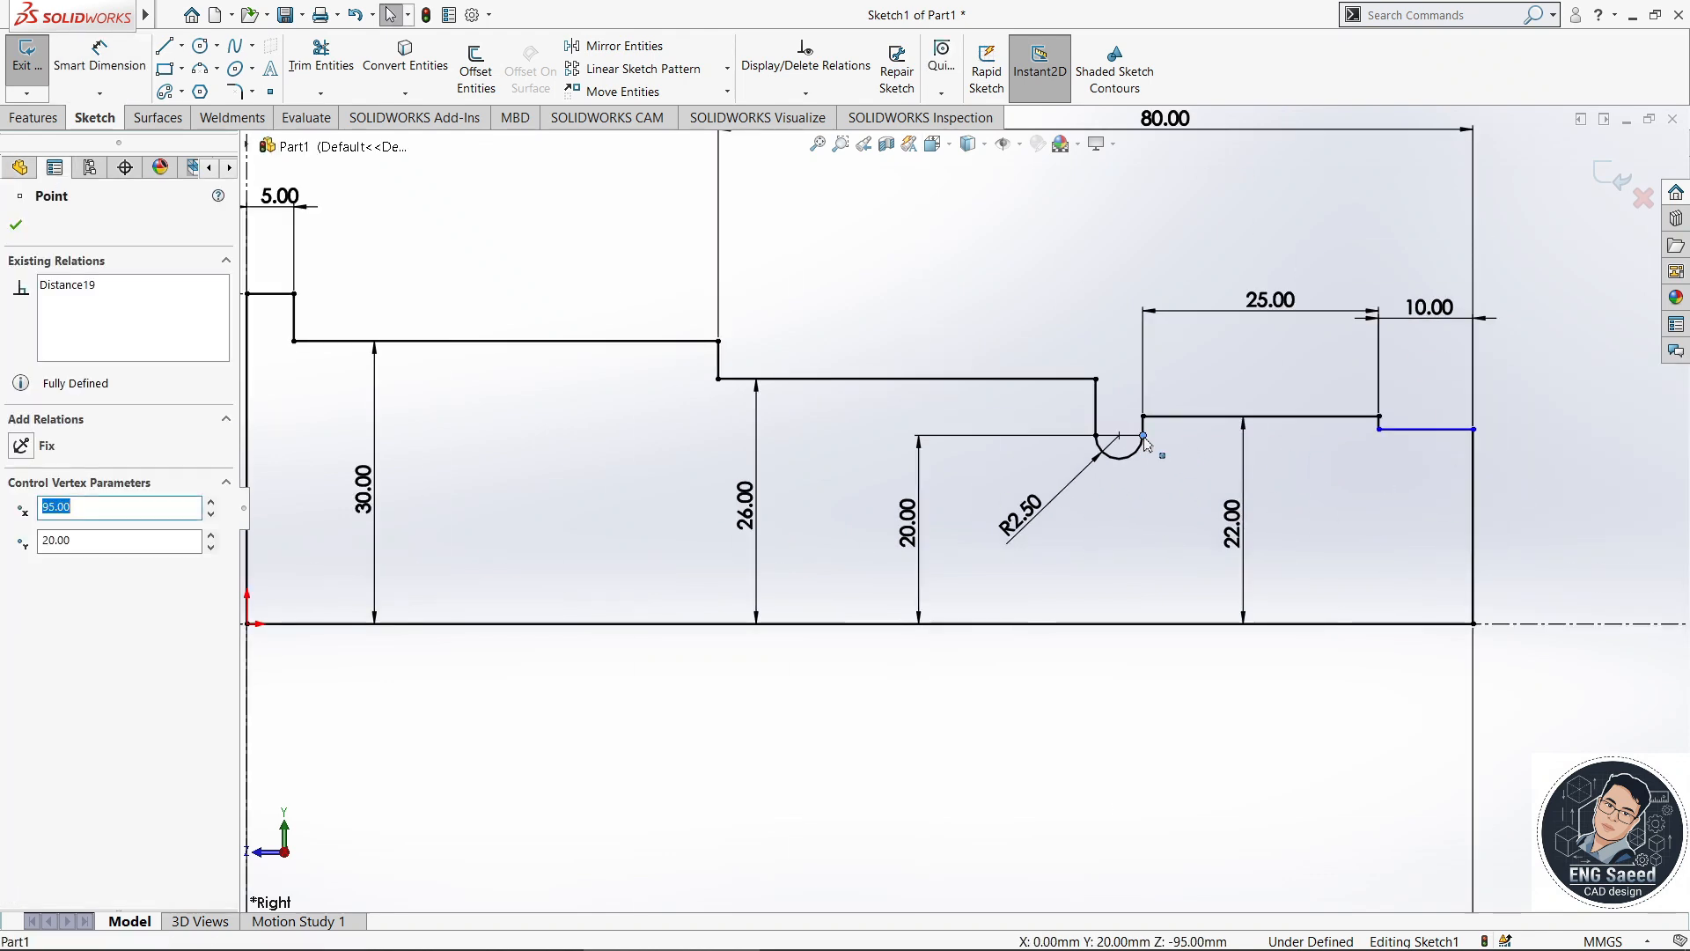
{"action": "left_click", "coordinate": [1379, 430], "text": "ctrl"}
{"action": "left_click", "coordinate": [1428, 384]}
{"action": "key", "text": "f"}
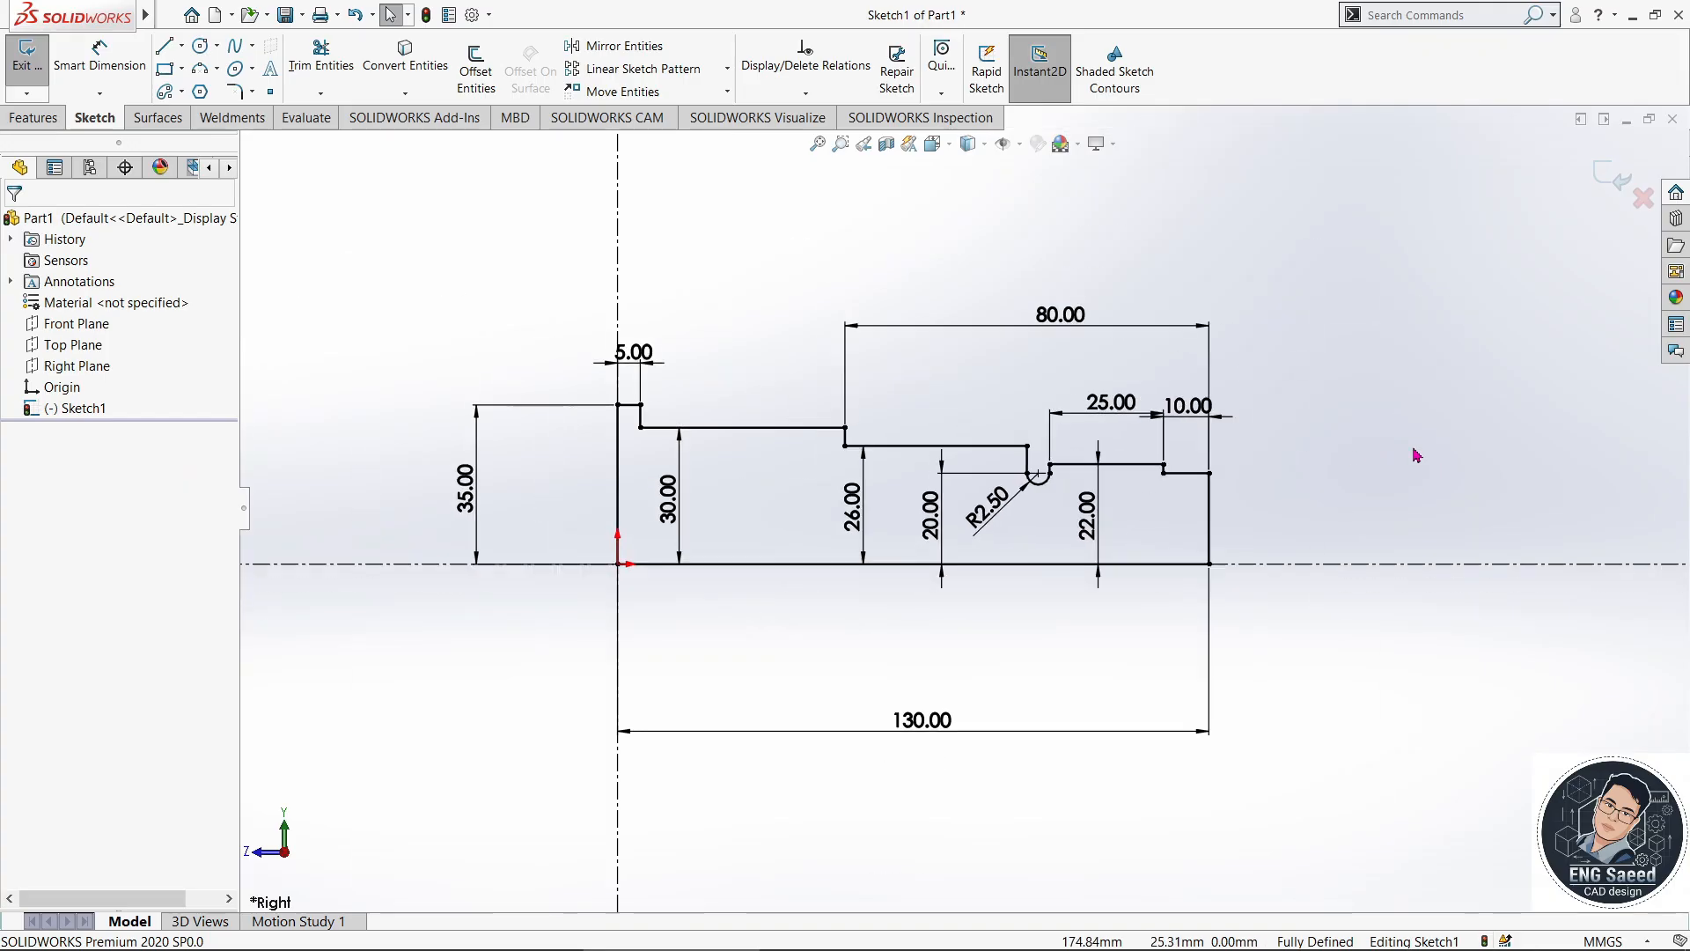
- Rearrange the sketch dimensions closer to the profile, including the 130, 35, 80, 10, 20, 22 and R2.5 mm ones, so they do not overlap
{"action": "left_click_drag", "start_coordinate": [1202, 730], "coordinate": [1202, 643]}
{"action": "left_click_drag", "start_coordinate": [995, 514], "coordinate": [1118, 526]}
{"action": "left_click", "coordinate": [1234, 472]}
{"action": "left_click", "coordinate": [1182, 406]}
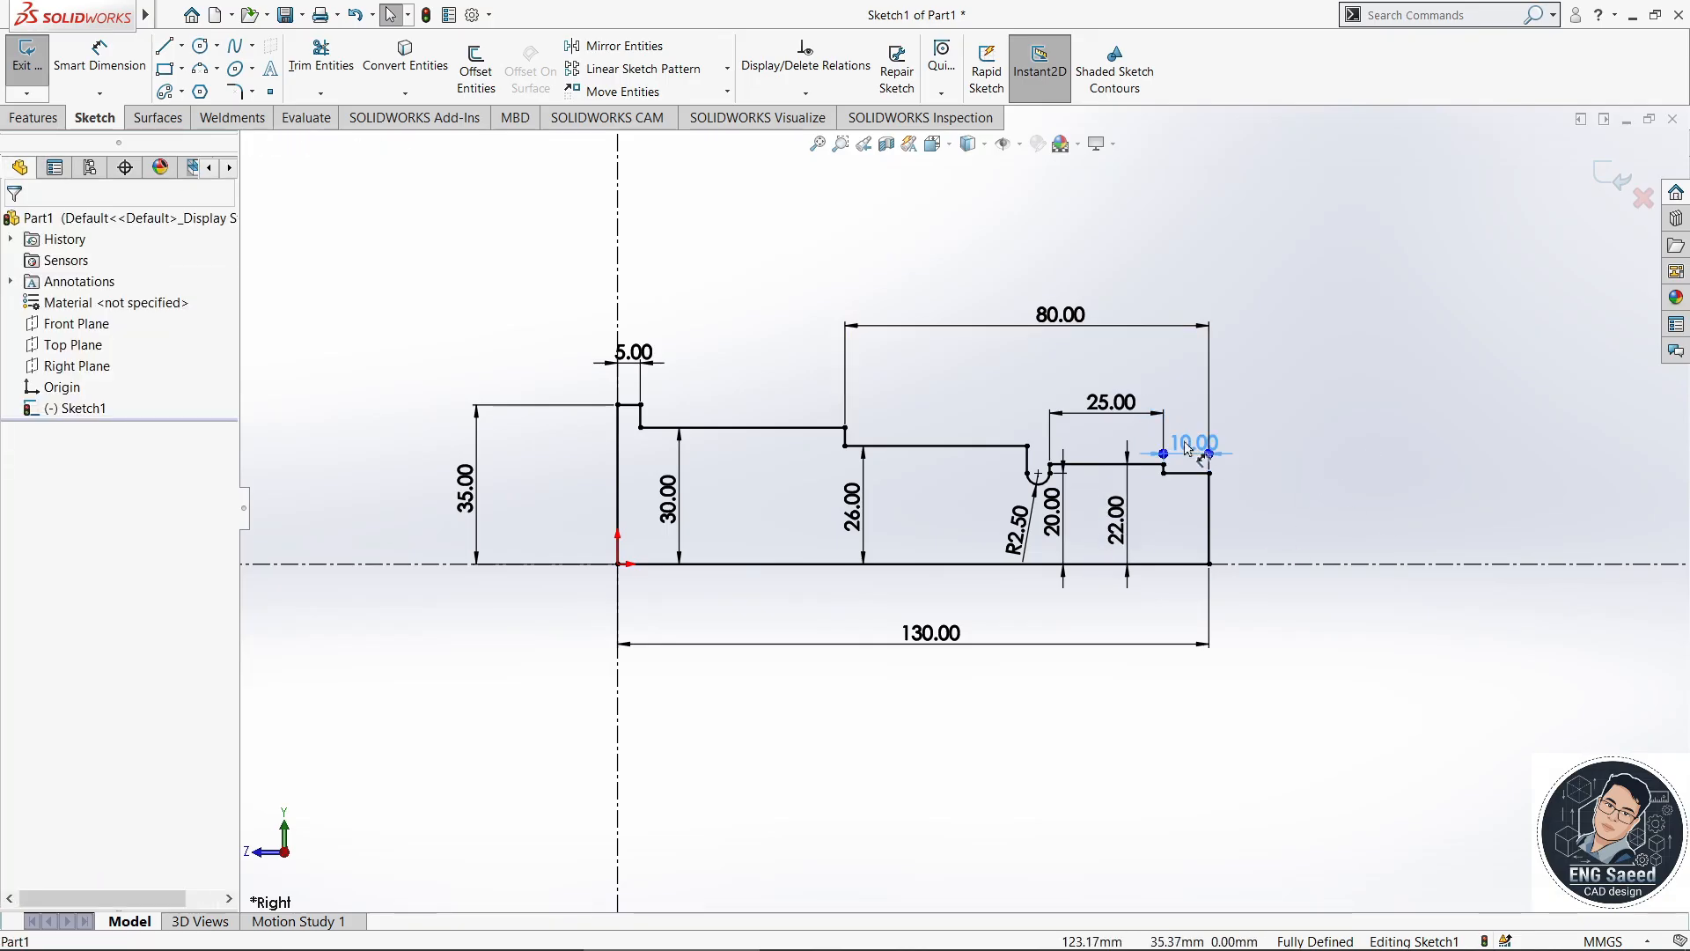
{"action": "left_click_drag", "start_coordinate": [1189, 449], "coordinate": [1187, 443]}
{"action": "left_click_drag", "start_coordinate": [1061, 316], "coordinate": [1055, 357]}
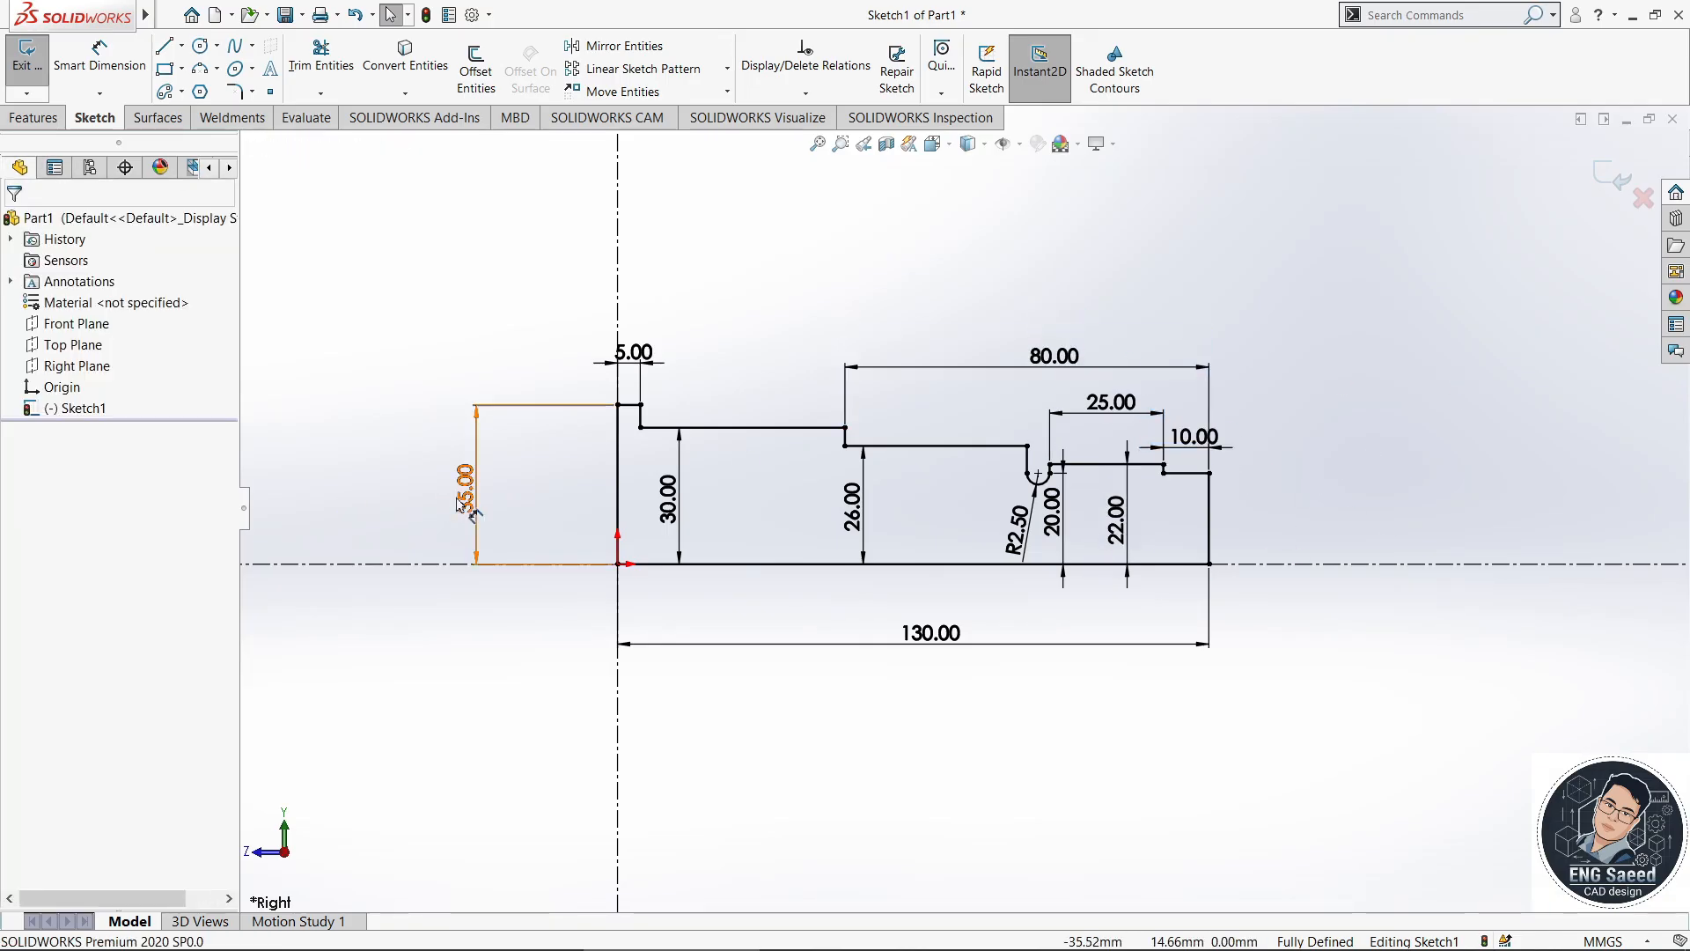
{"action": "left_click_drag", "start_coordinate": [459, 504], "coordinate": [550, 493]}
{"action": "left_click", "coordinate": [1321, 546]}
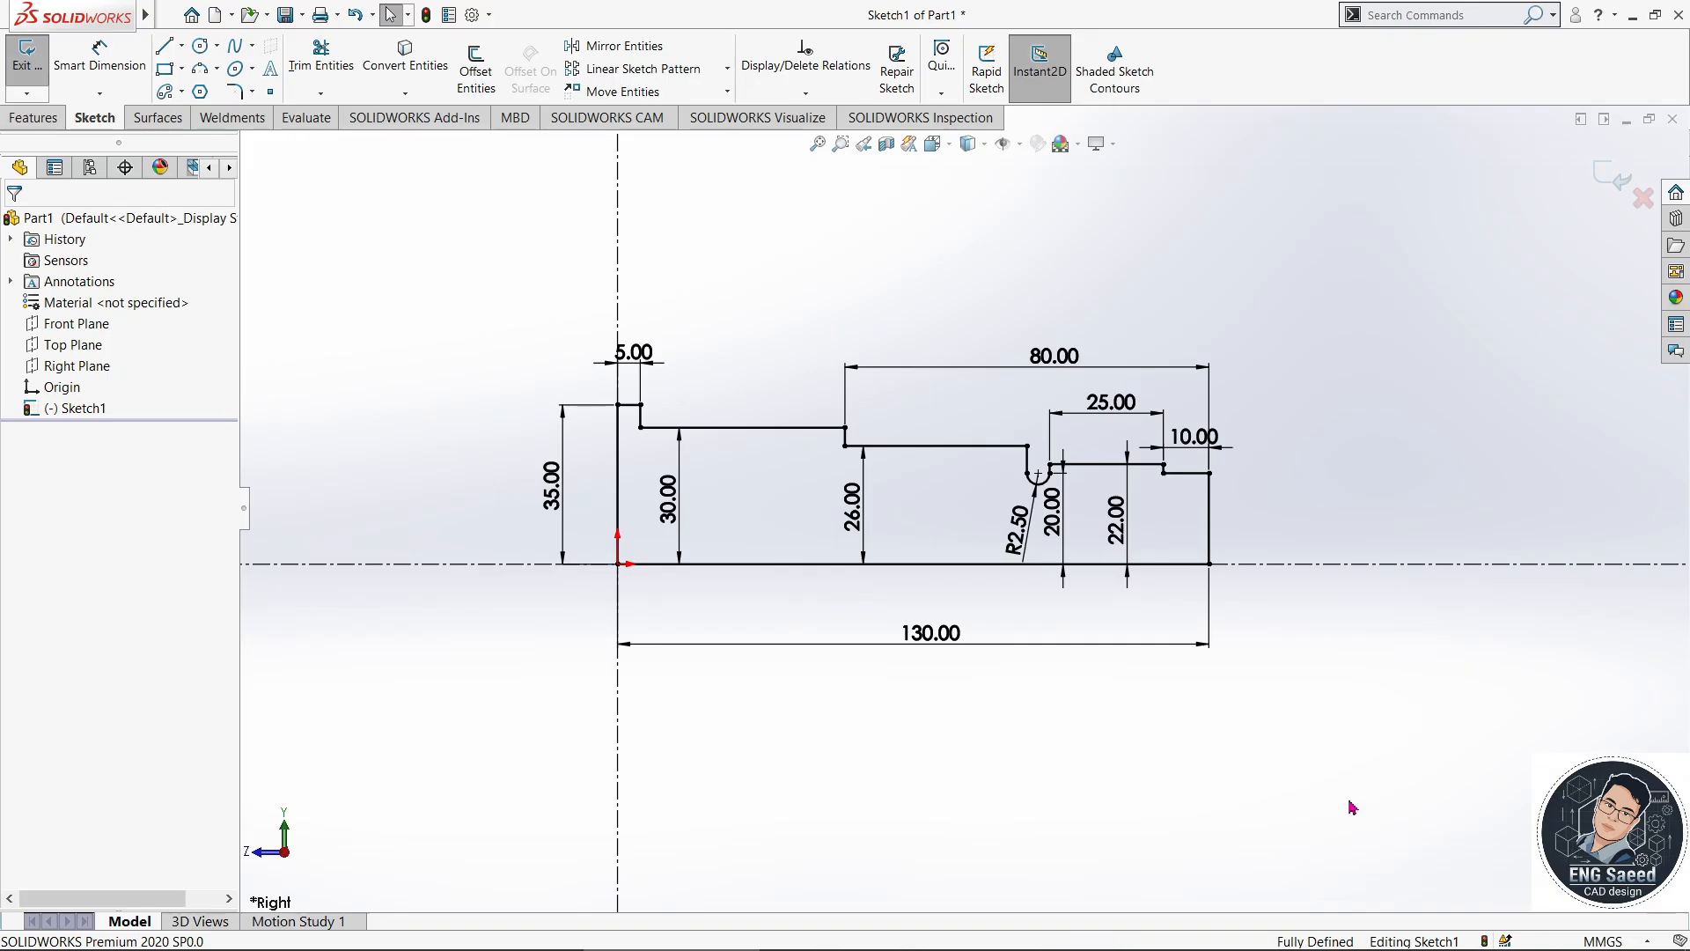
- Close the profile sketch and revolve it about its 130 mm base line into a solid stepped shaft
{"action": "left_click", "coordinate": [1618, 181]}
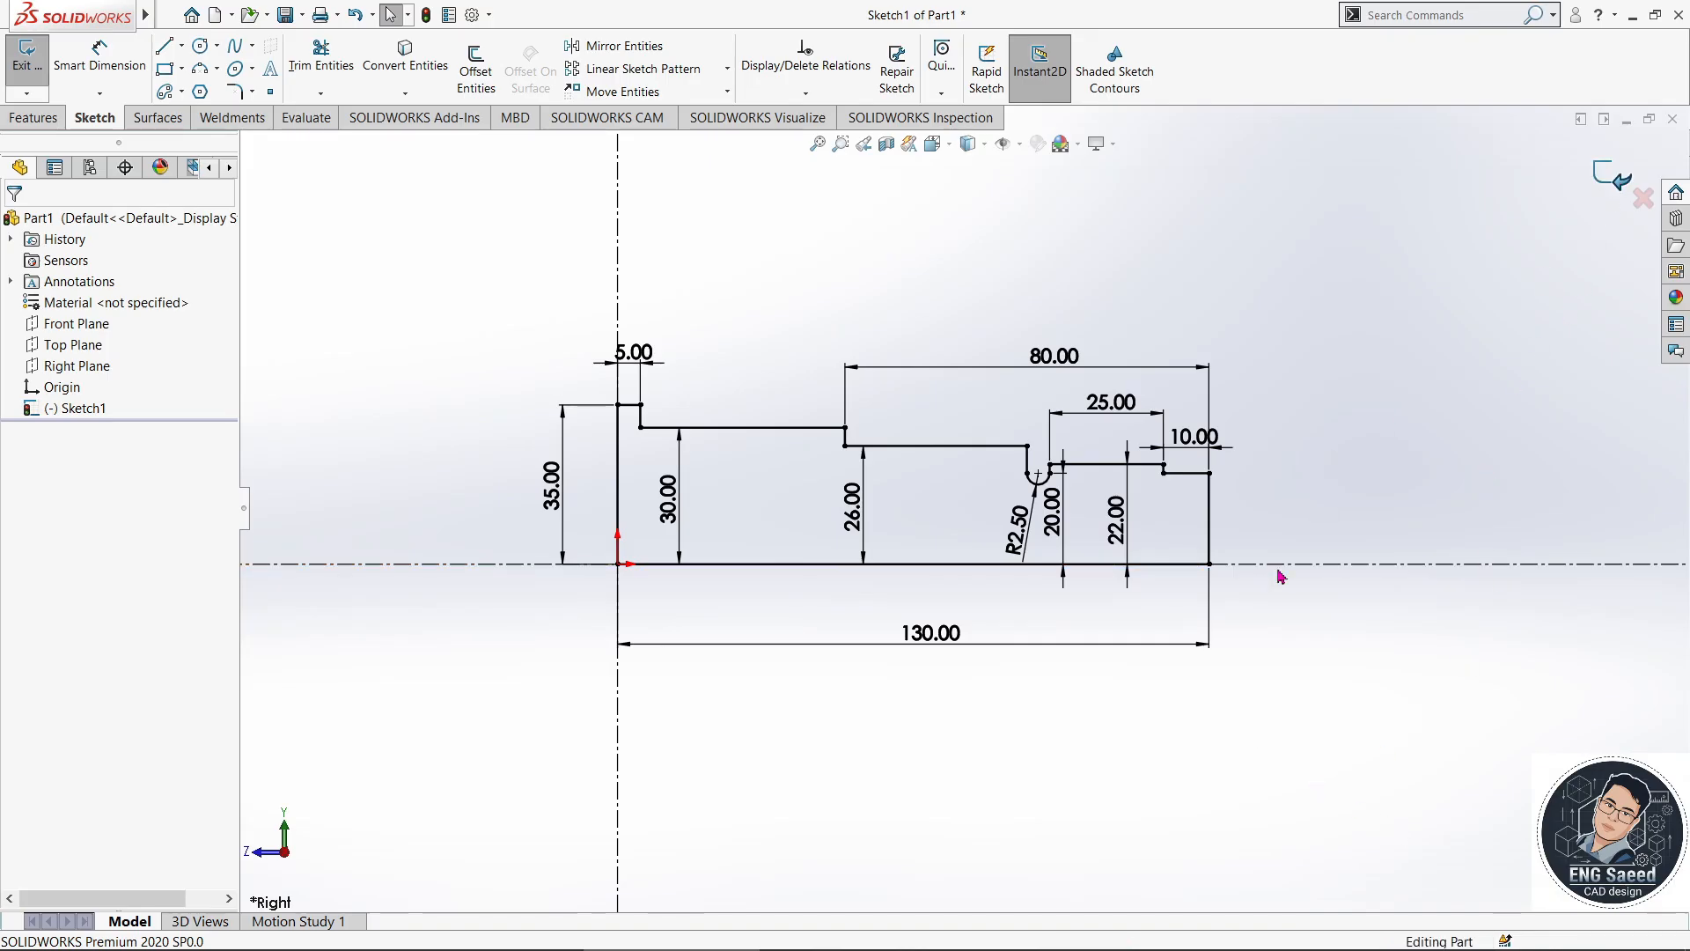
{"action": "left_click", "coordinate": [40, 118]}
{"action": "left_click", "coordinate": [98, 66]}
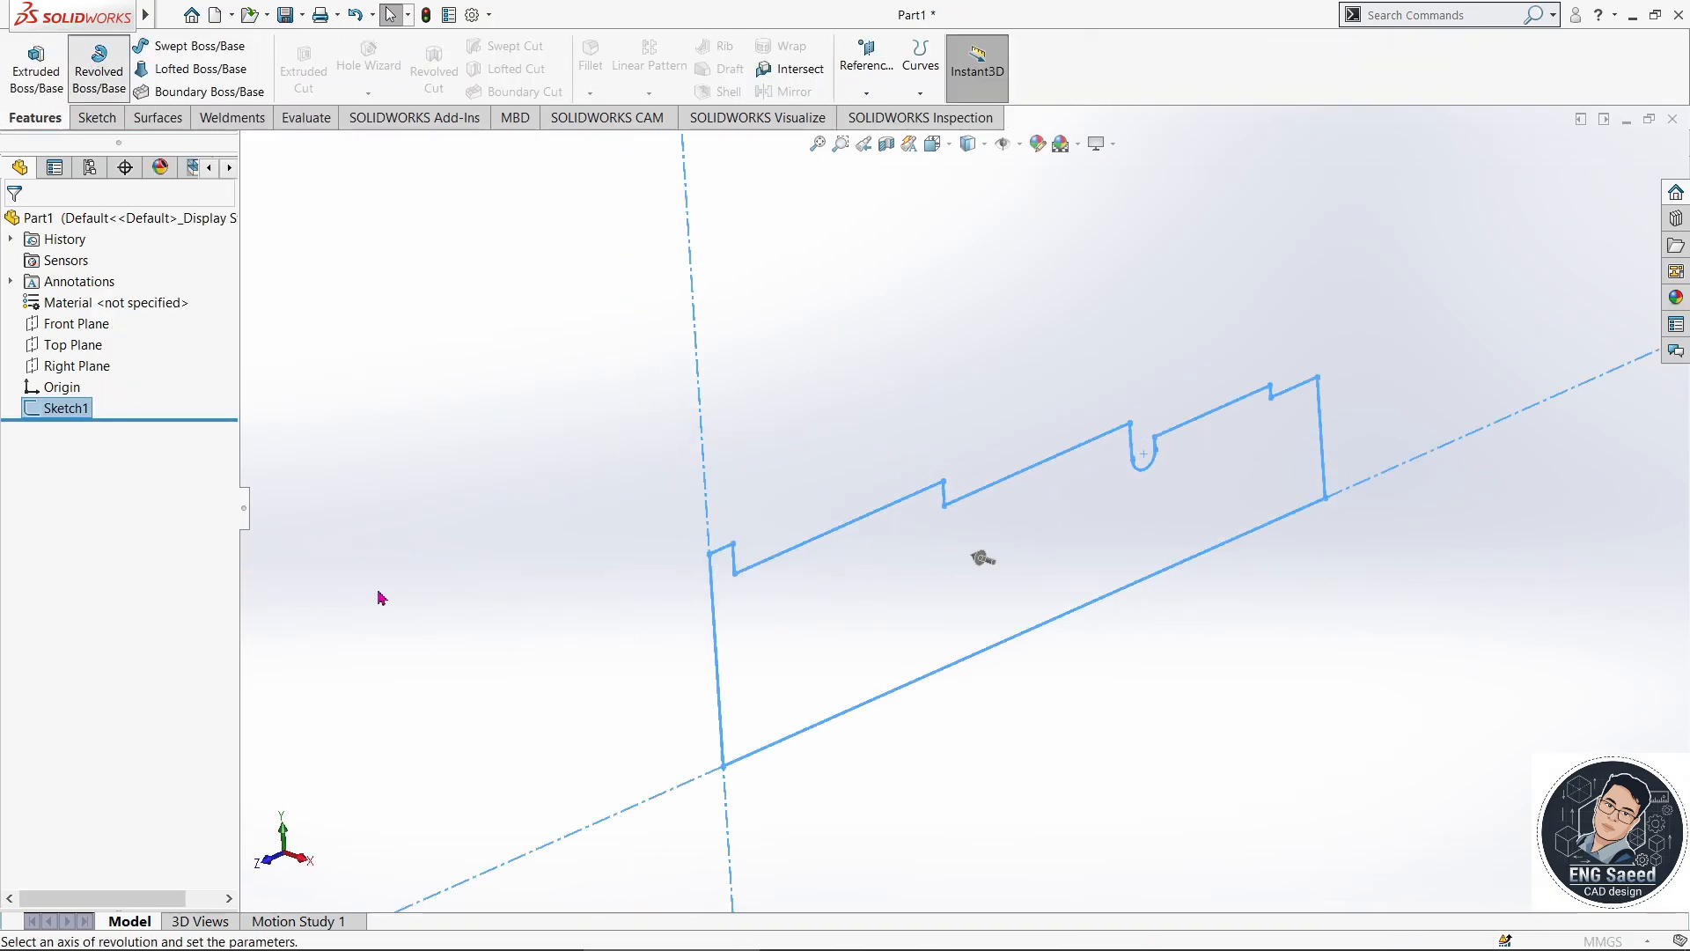
{"action": "left_click", "coordinate": [960, 659]}
{"action": "left_click", "coordinate": [16, 226]}
- Change the viewport scene to a plain white background
{"action": "scroll", "coordinate": [1120, 578], "scroll_direction": "up", "scroll_amount": 3}
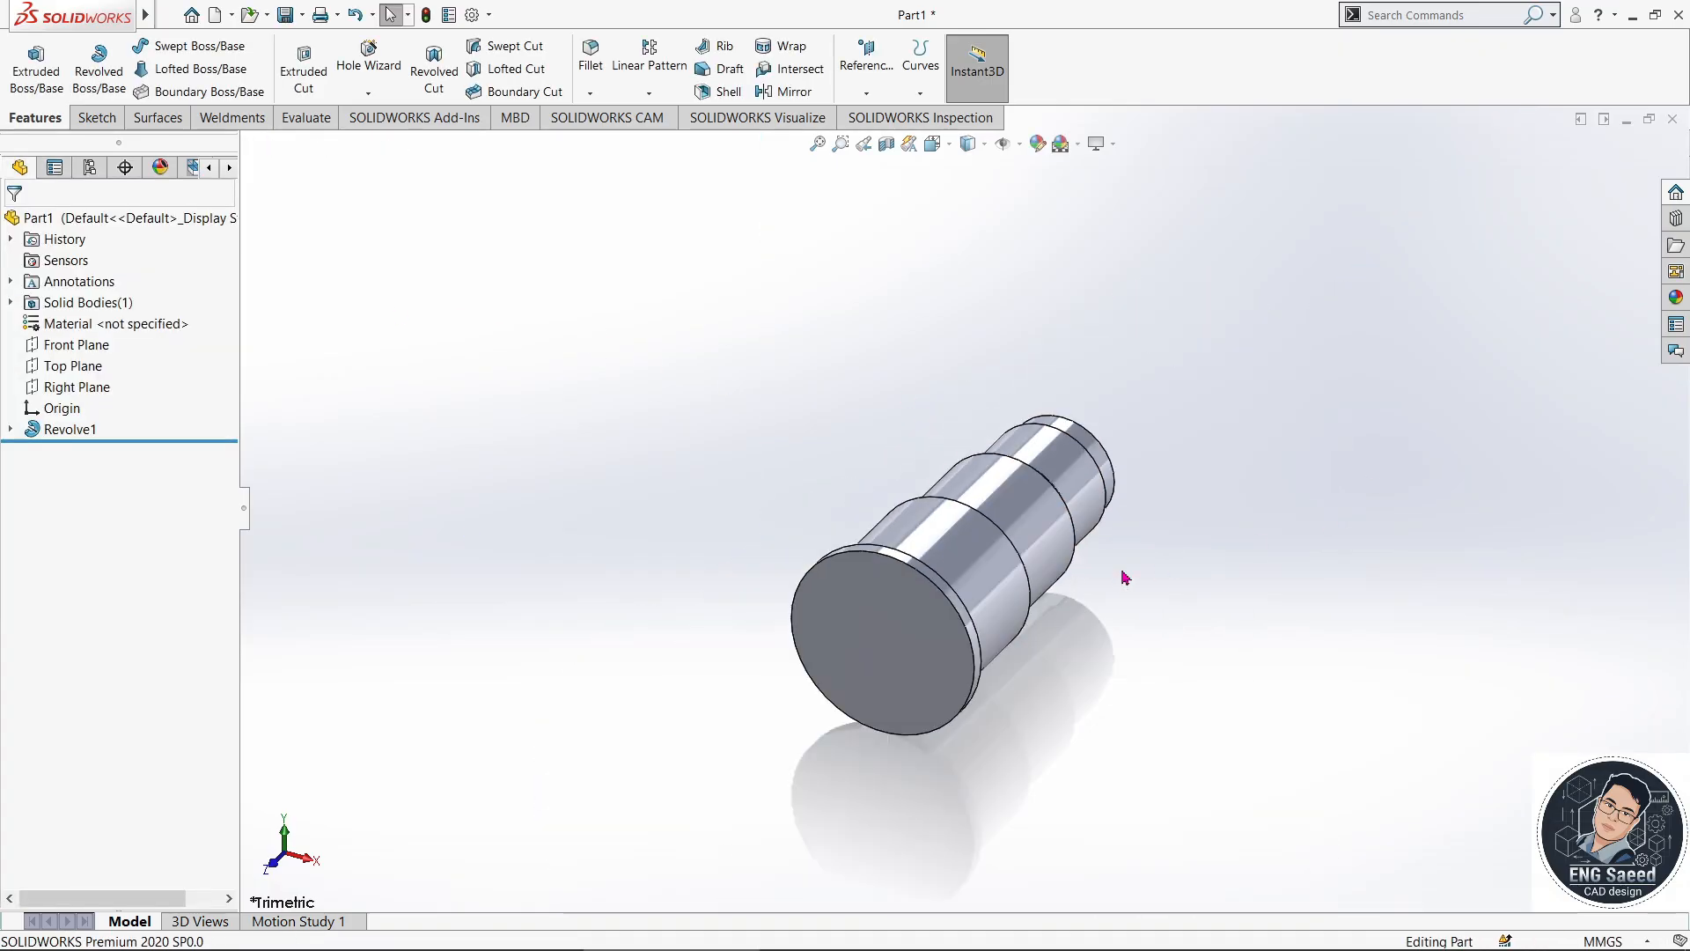
{"action": "middle_click_drag", "start_coordinate": [1121, 577], "coordinate": [1160, 515]}
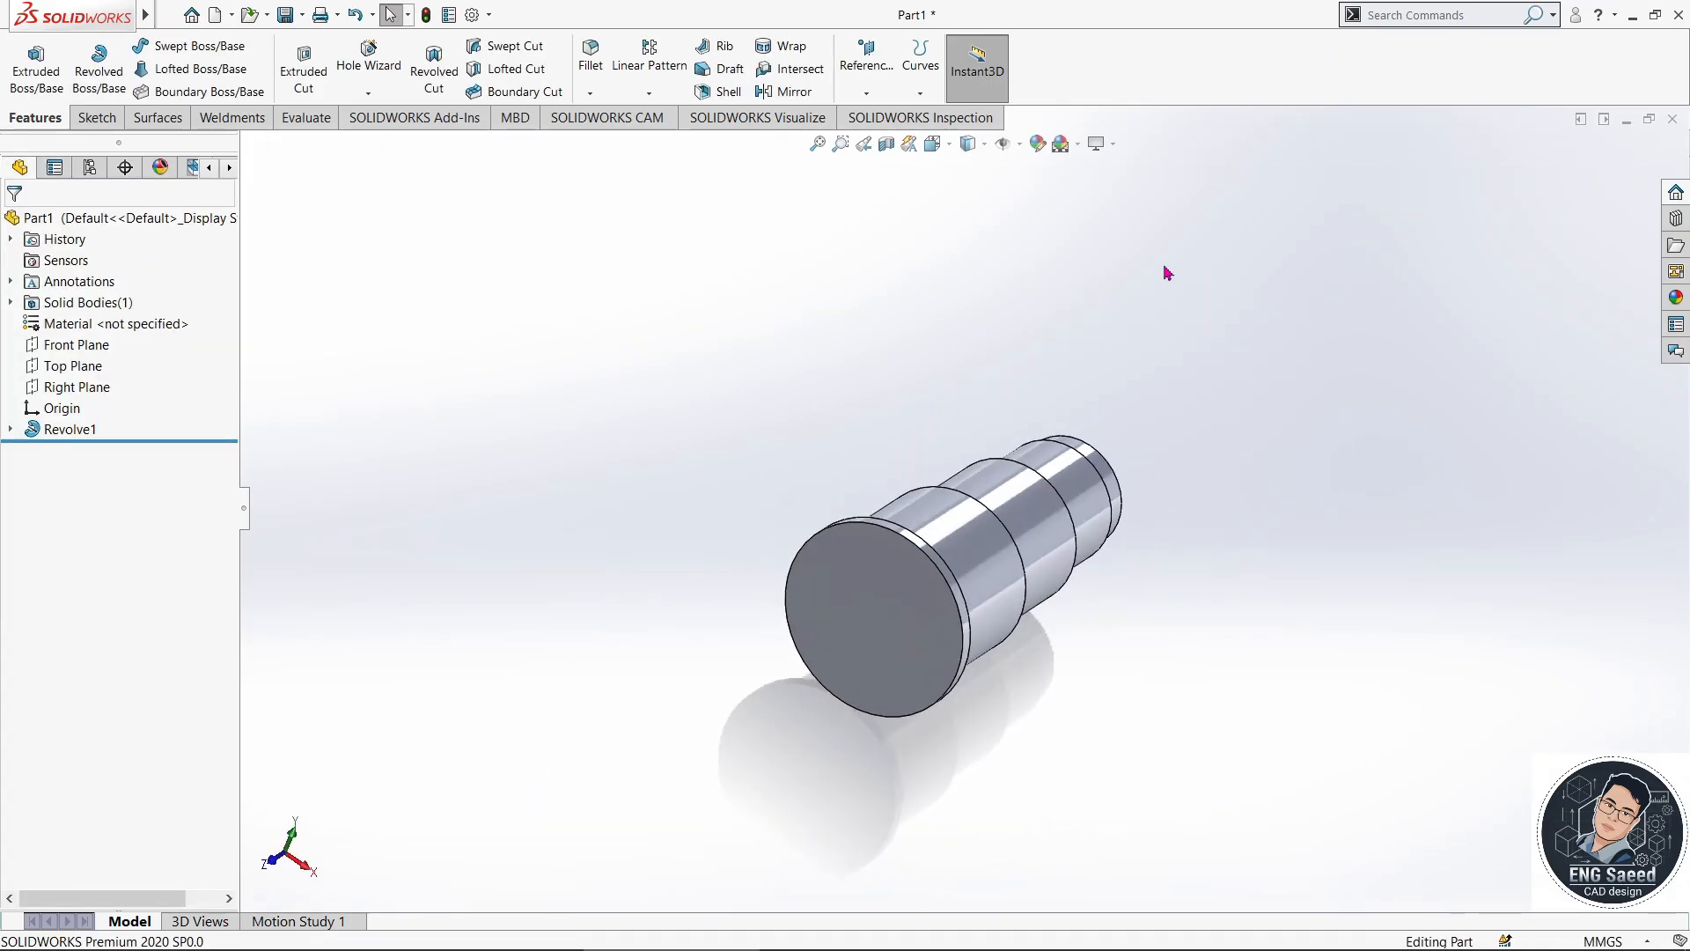
{"action": "left_click", "coordinate": [1112, 144]}
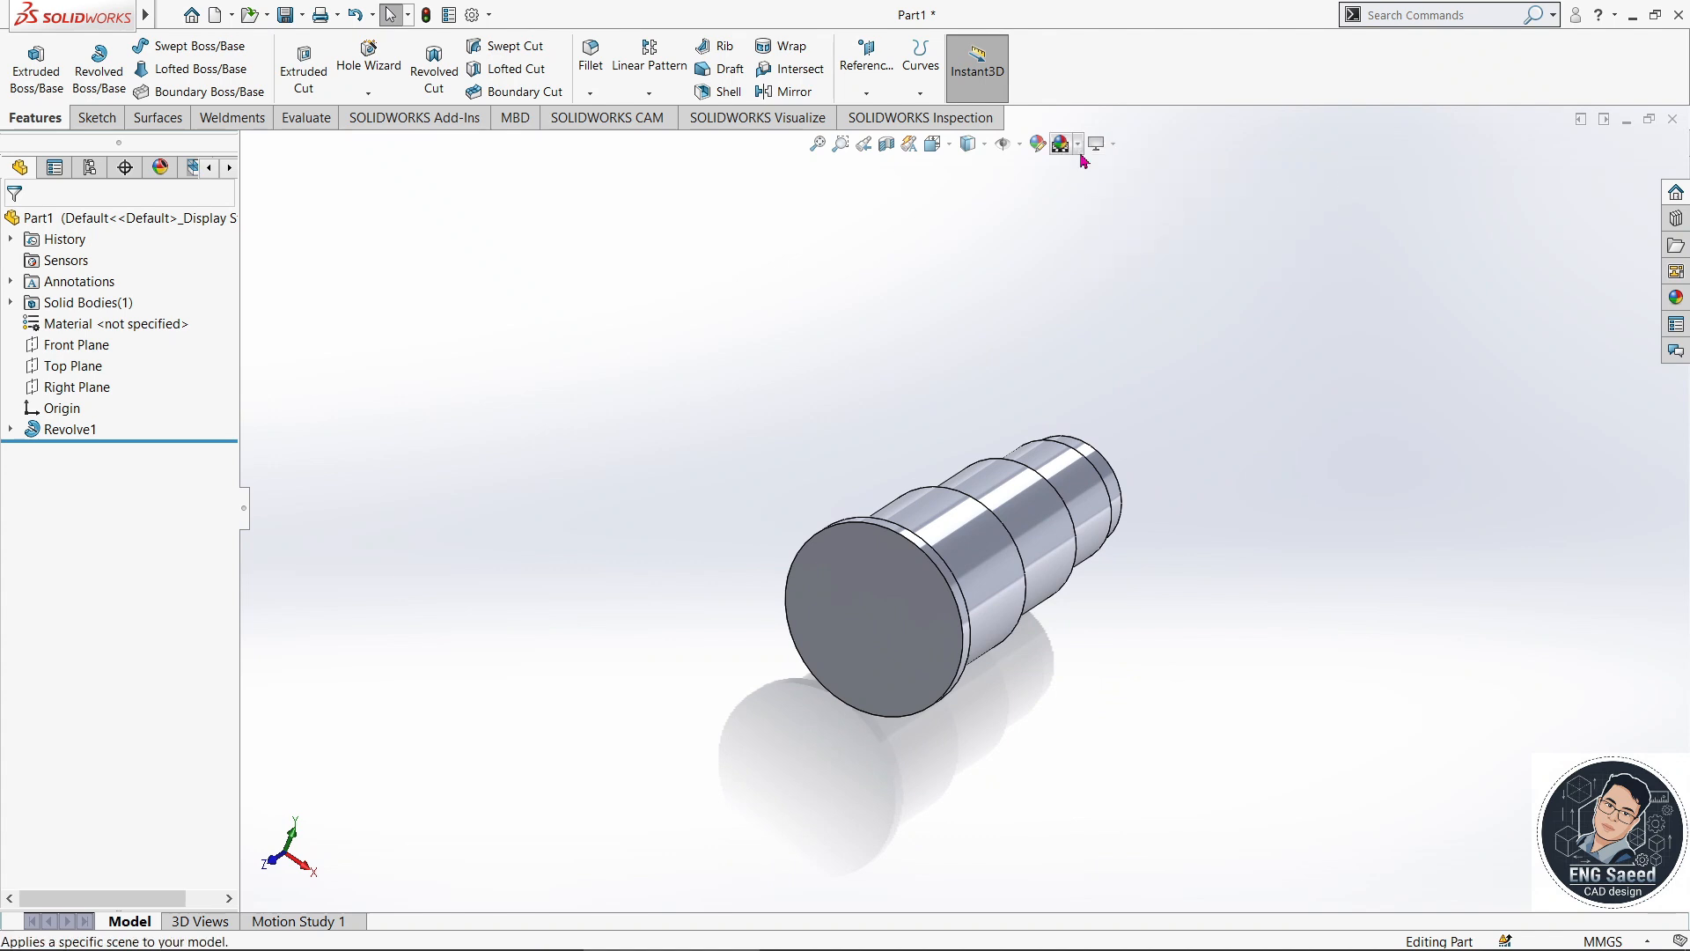
{"action": "left_click", "coordinate": [1075, 145]}
{"action": "left_click", "coordinate": [1144, 186]}
- Start a sketch on the shaft's large end face with two origin-centred circles of about 47 mm and 40 mm radius
{"action": "mouse_move", "coordinate": [1345, 360]}
{"action": "middle_mouse_down"}
{"action": "mouse_move", "coordinate": [1192, 671]}
{"action": "mouse_move", "coordinate": [1339, 573]}
{"action": "mouse_move", "coordinate": [1207, 573]}
{"action": "mouse_move", "coordinate": [1155, 699]}
{"action": "mouse_move", "coordinate": [1279, 728]}
{"action": "mouse_move", "coordinate": [1328, 709]}
{"action": "middle_mouse_up"}
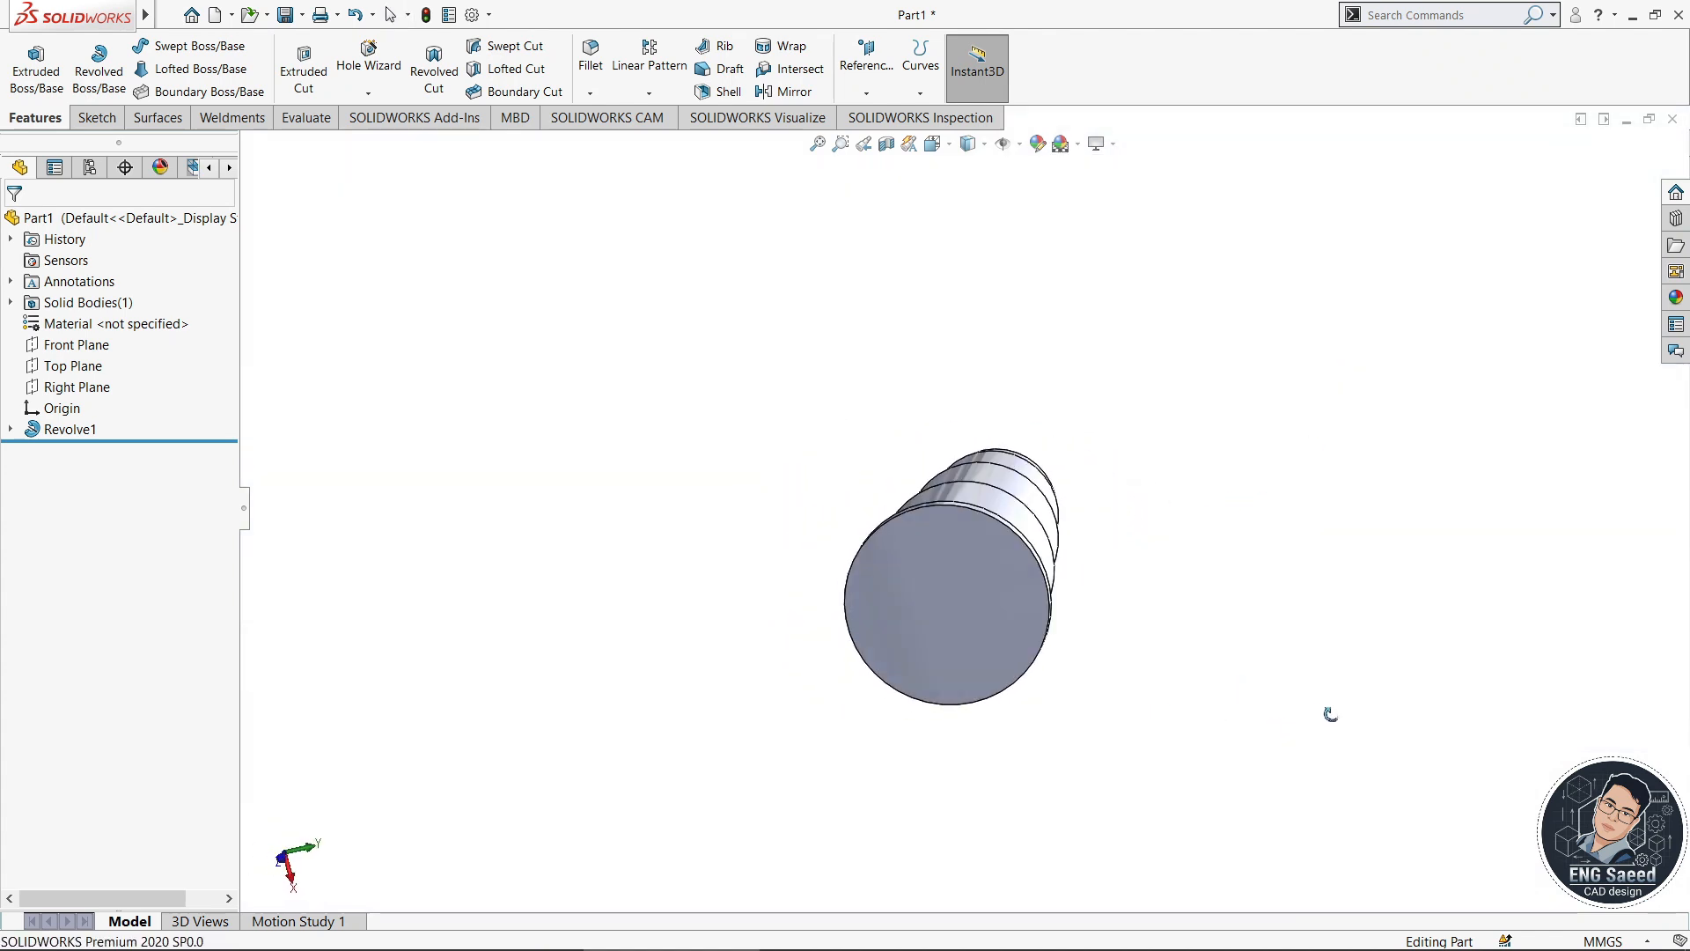
{"action": "left_click", "coordinate": [973, 599]}
{"action": "left_click", "coordinate": [1051, 548]}
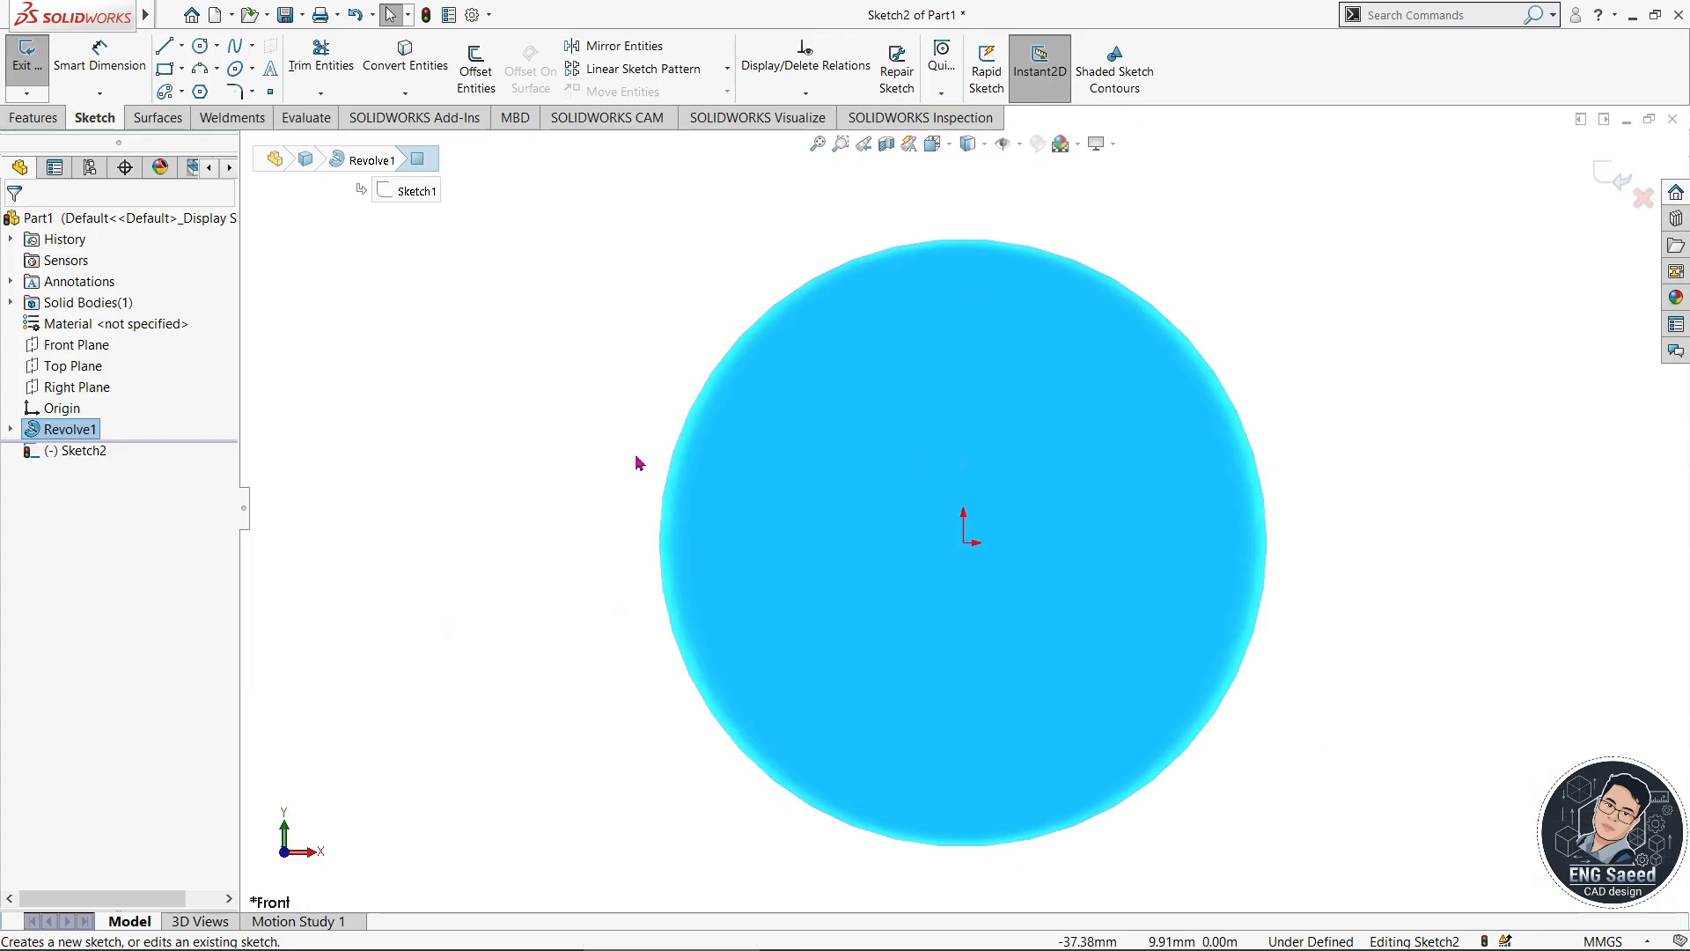
{"action": "left_click", "coordinate": [201, 46]}
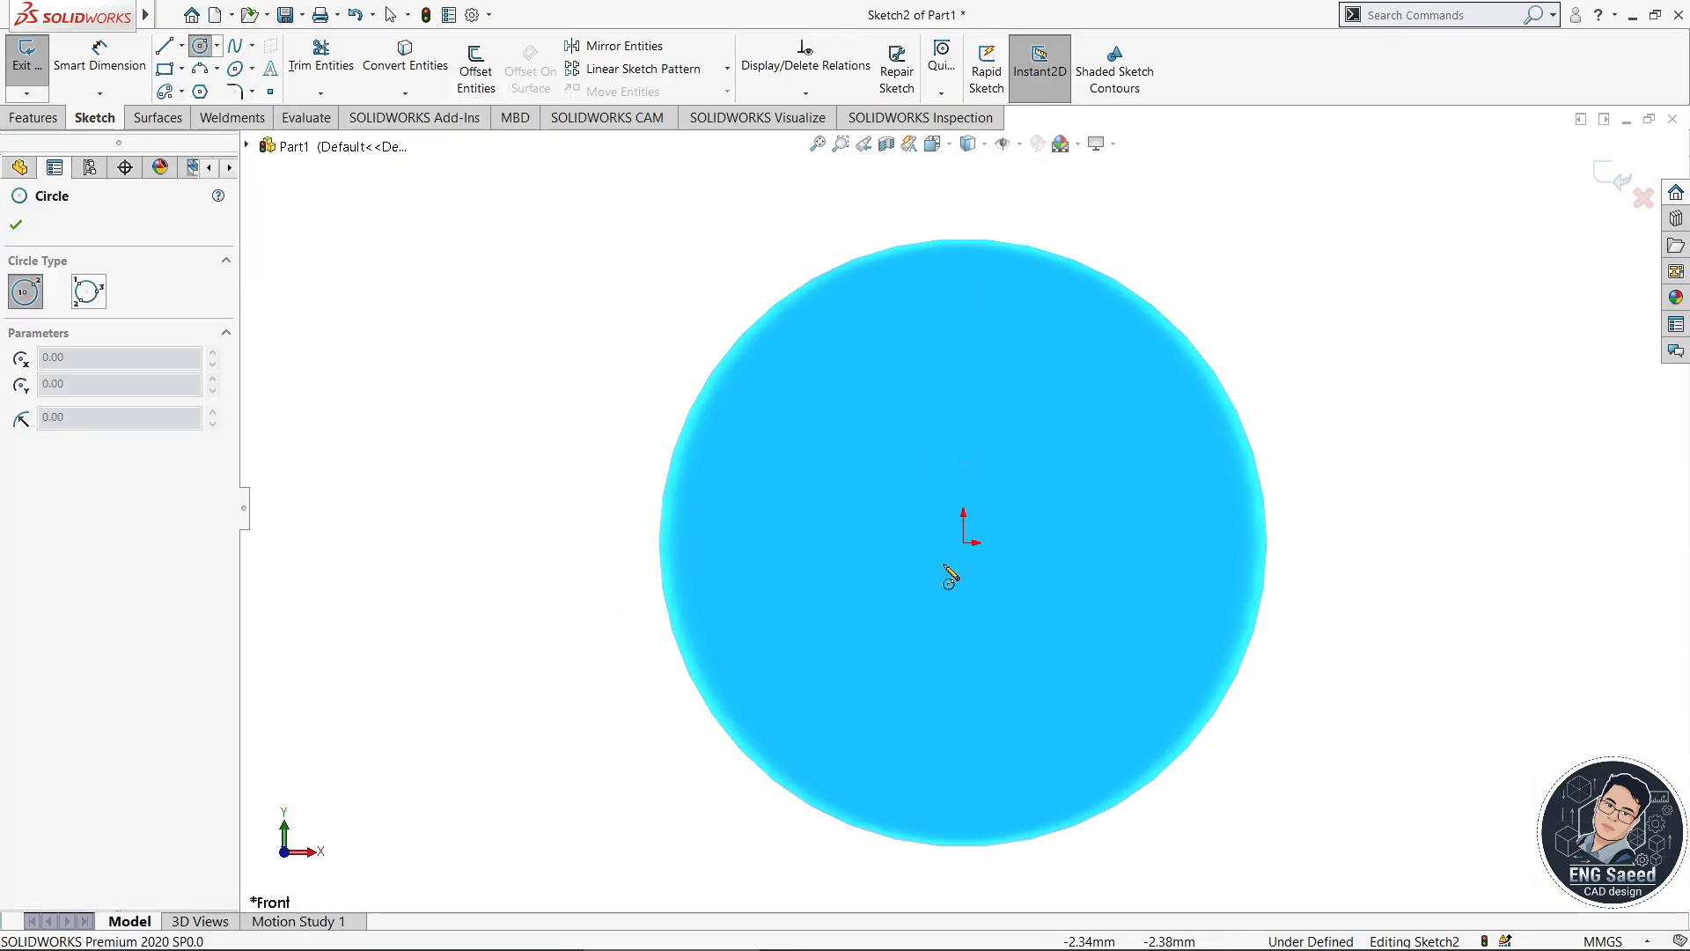
{"action": "left_click_drag", "start_coordinate": [964, 543], "coordinate": [1301, 785]}
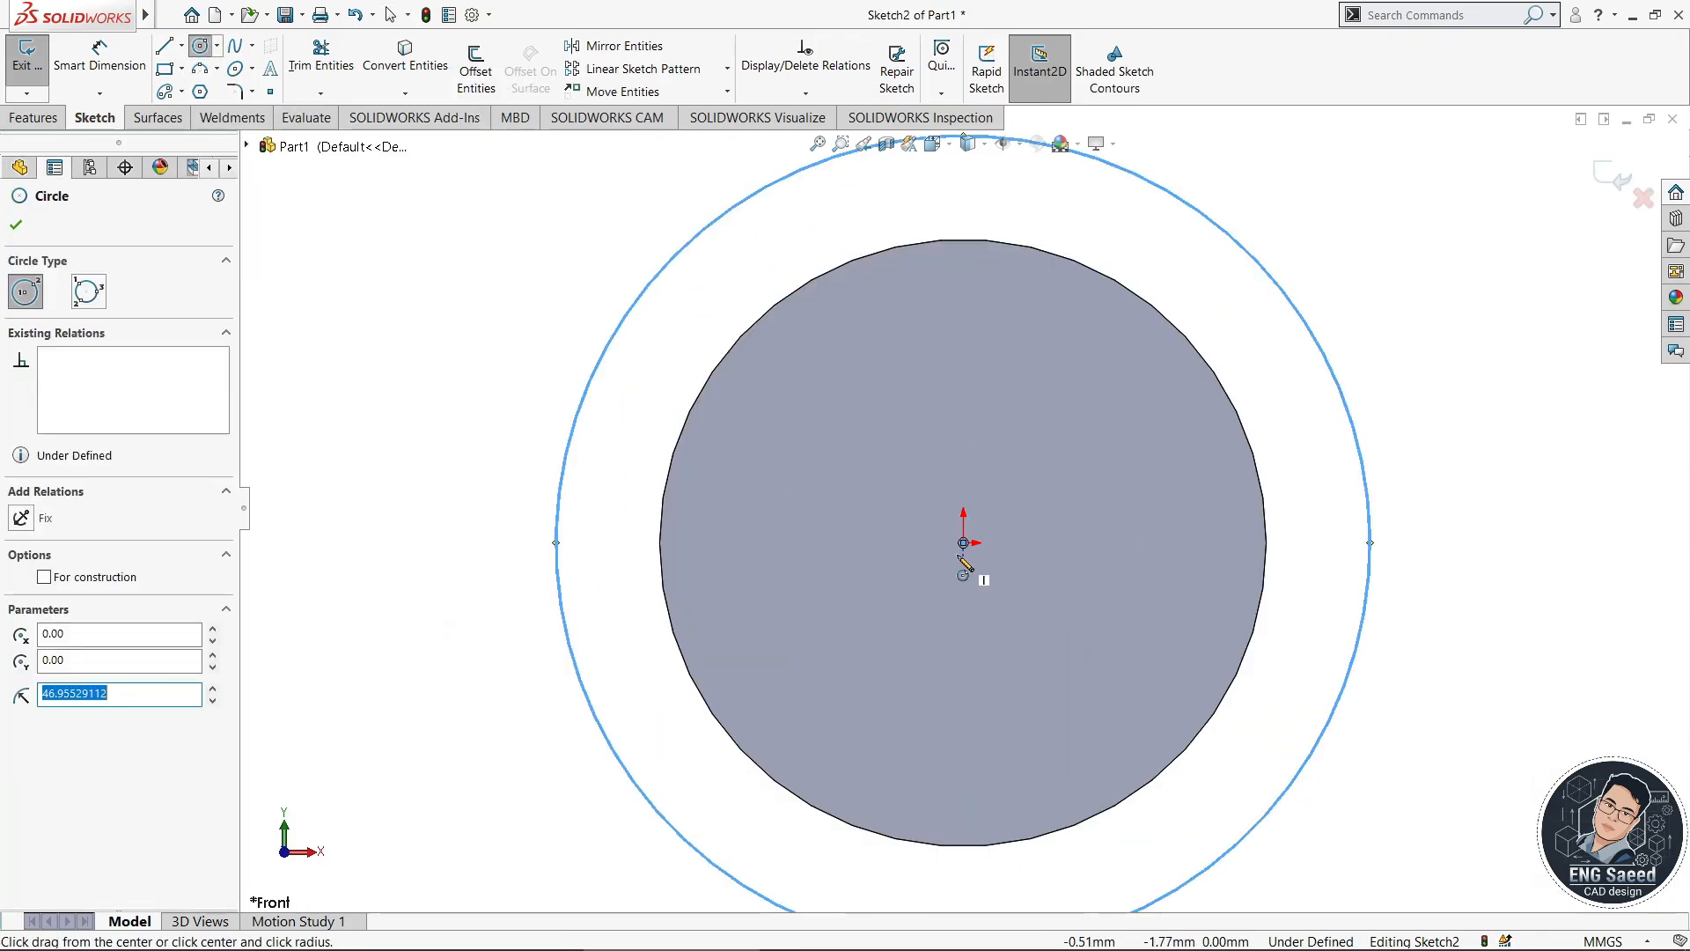
{"action": "left_click_drag", "start_coordinate": [964, 543], "coordinate": [1242, 747]}
{"action": "right_click", "coordinate": [1444, 320]}
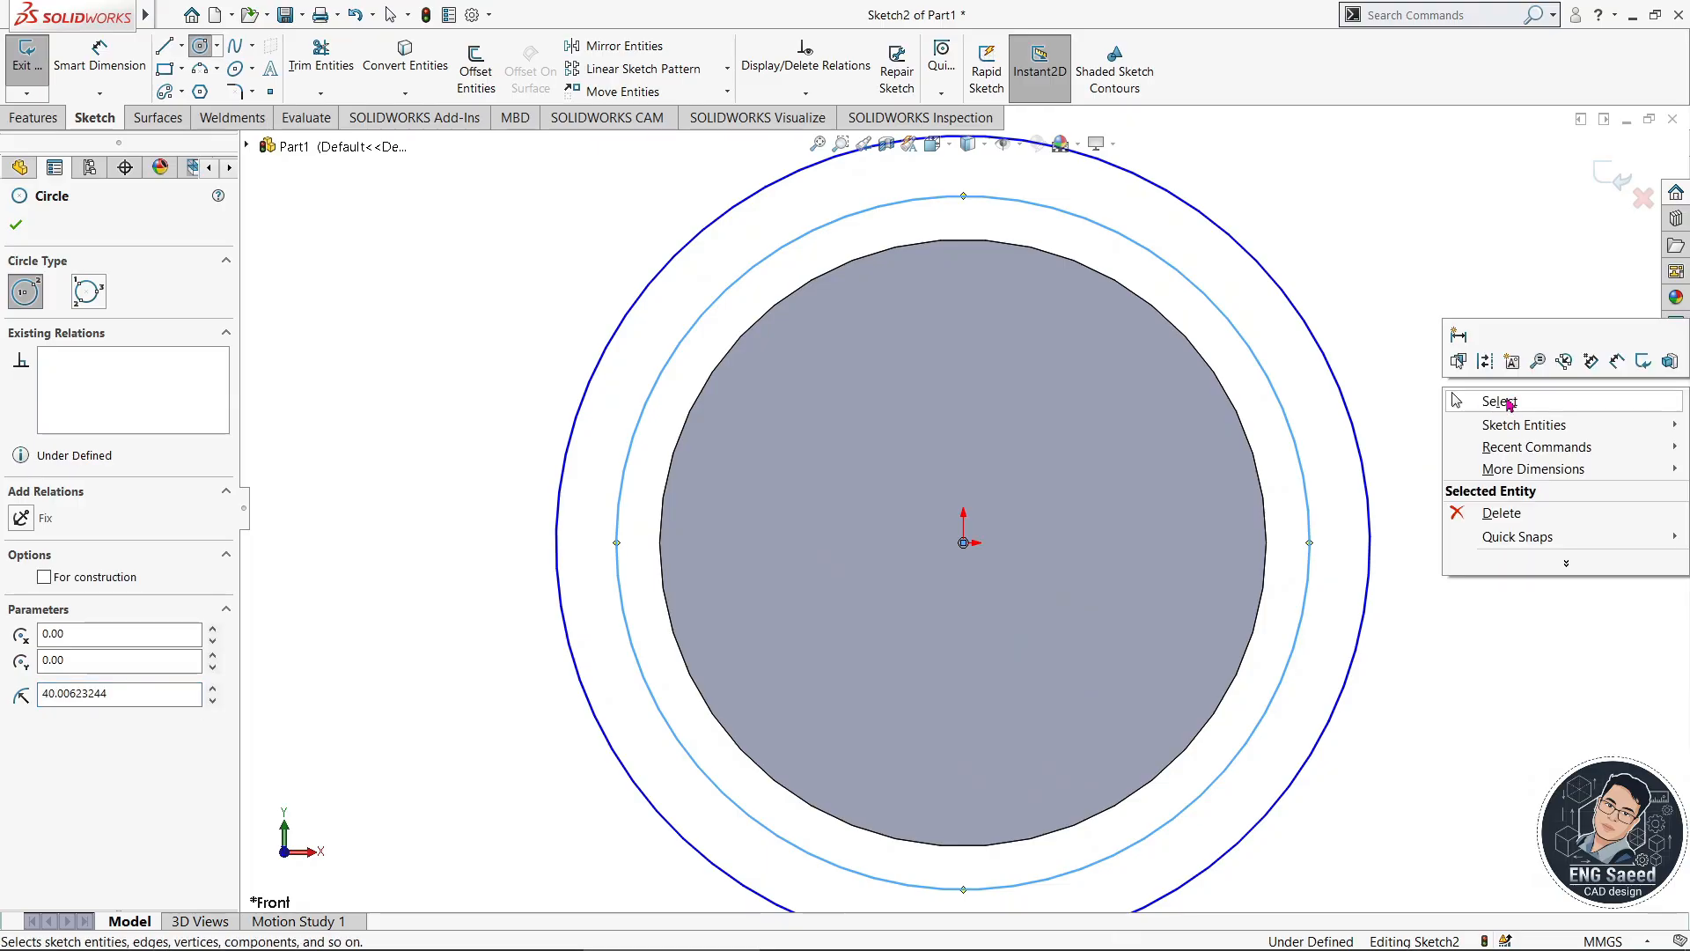
{"action": "left_click", "coordinate": [1501, 406]}
- Draw a vertical centerline from the origin up to the top of the outer circle
{"action": "left_click", "coordinate": [181, 46]}
{"action": "left_click", "coordinate": [207, 83]}
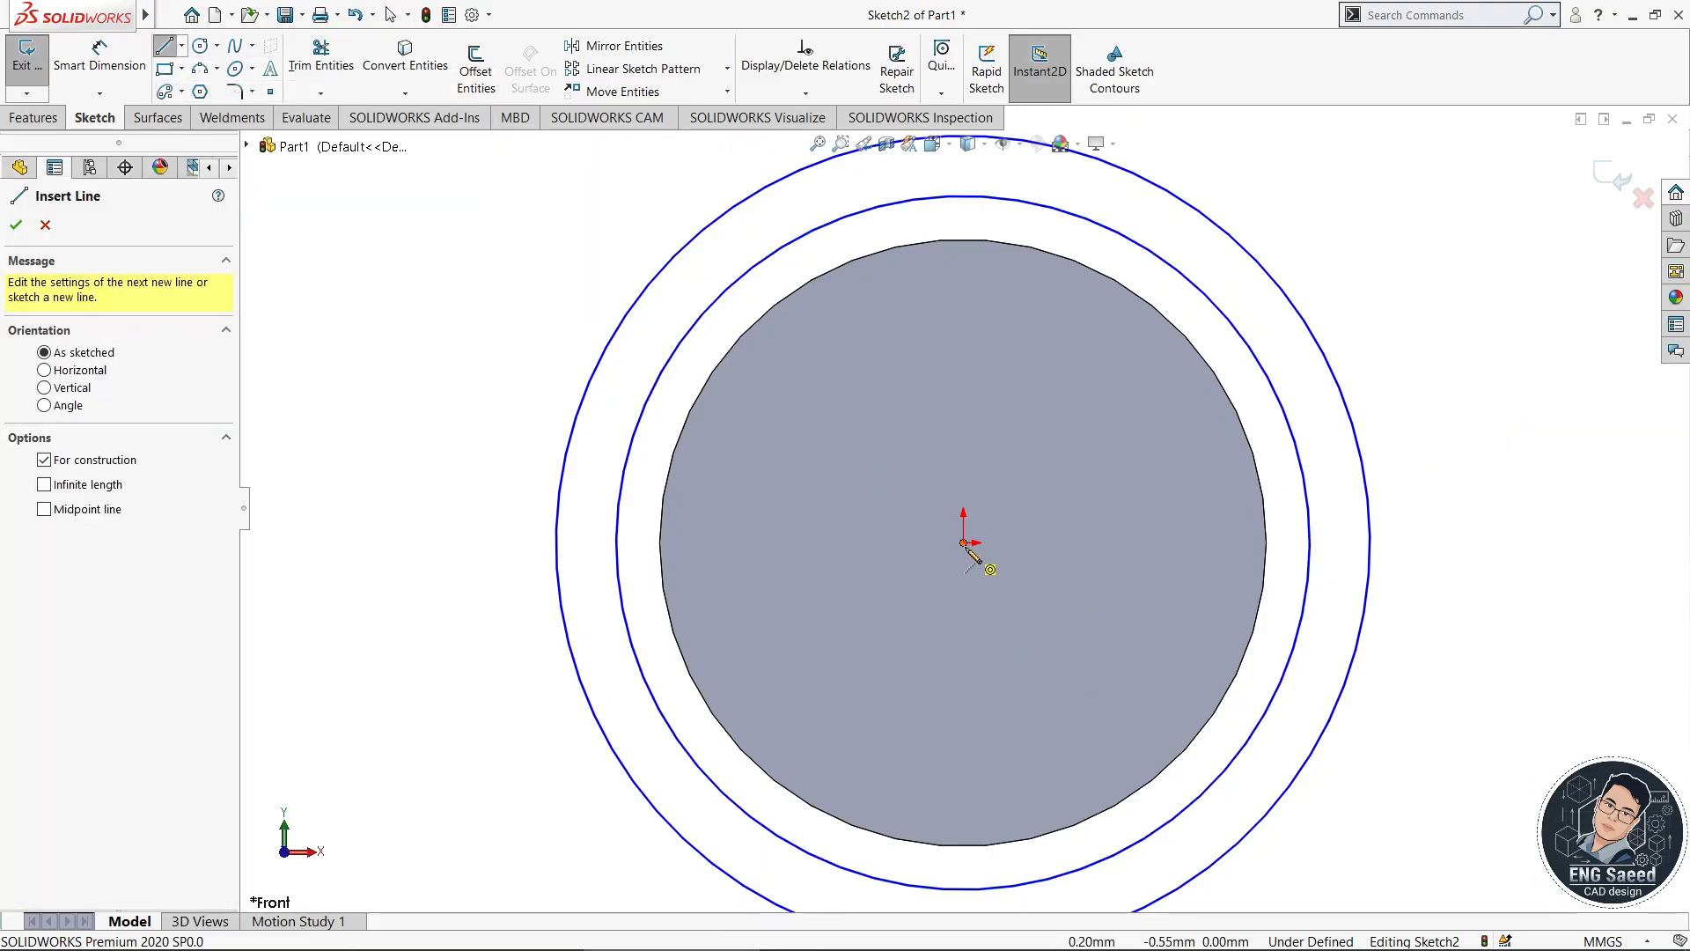
{"action": "left_click", "coordinate": [964, 543]}
{"action": "scroll", "coordinate": [977, 211], "scroll_direction": "down", "scroll_amount": 2}
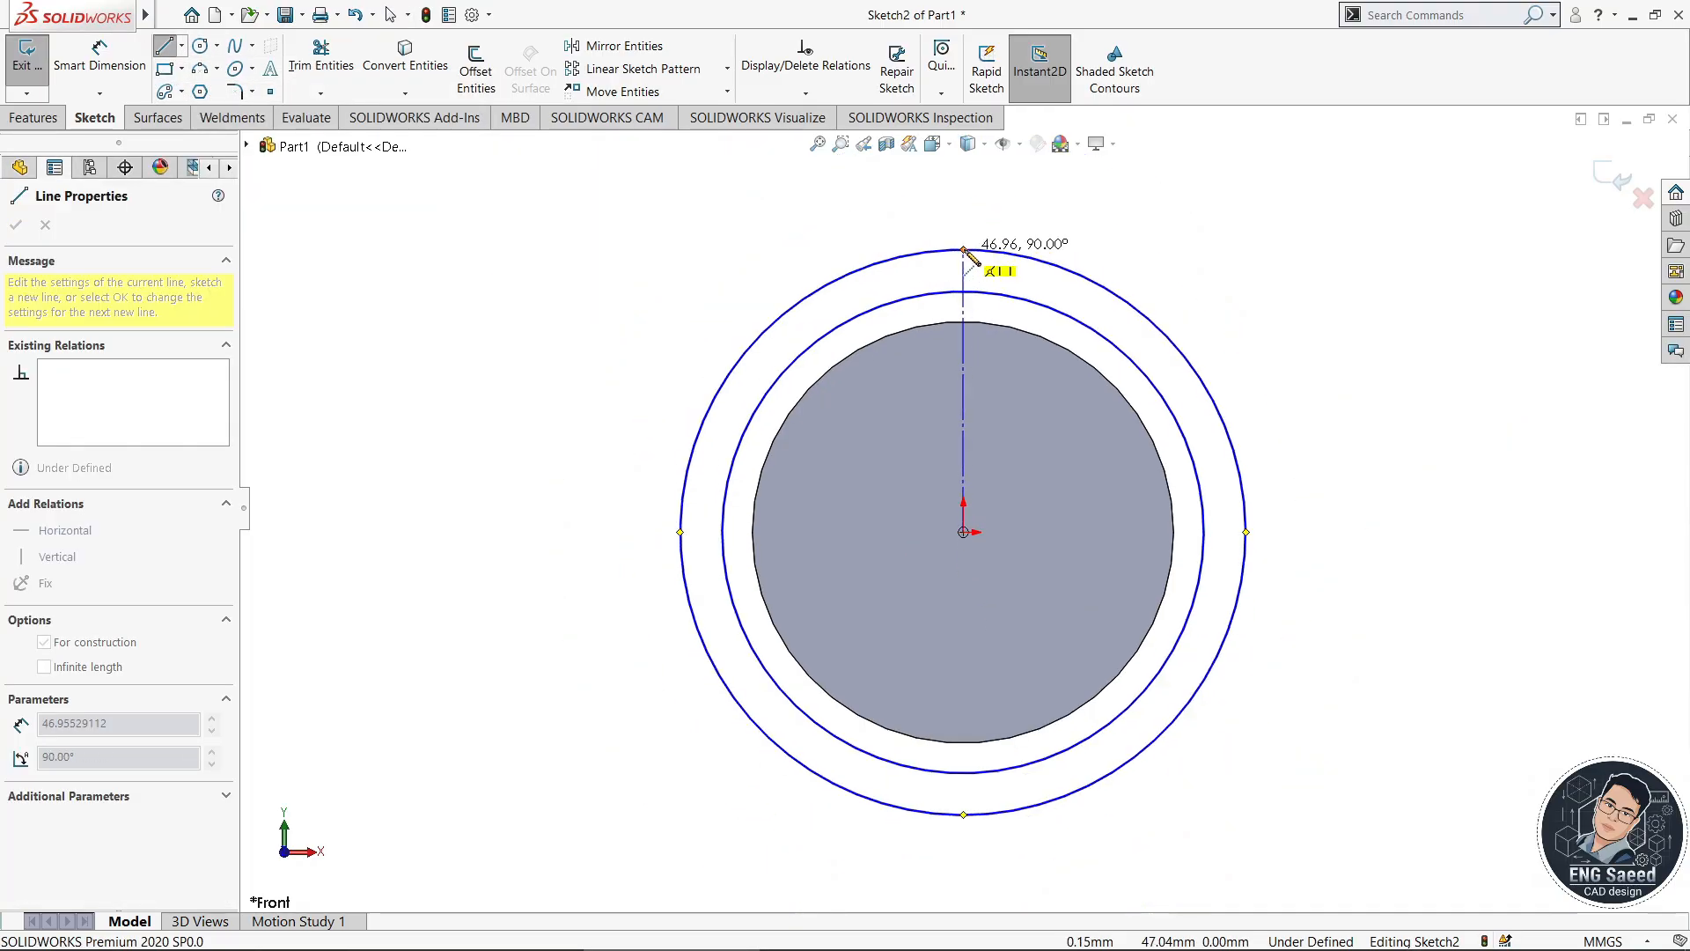
{"action": "left_click", "coordinate": [964, 249]}
{"action": "right_click", "coordinate": [1028, 215]}
{"action": "left_click", "coordinate": [1074, 227]}
- Dimension the inner sketch circle to a diameter of 80 mm
{"action": "scroll", "coordinate": [1125, 264], "scroll_direction": "down", "scroll_amount": 2}
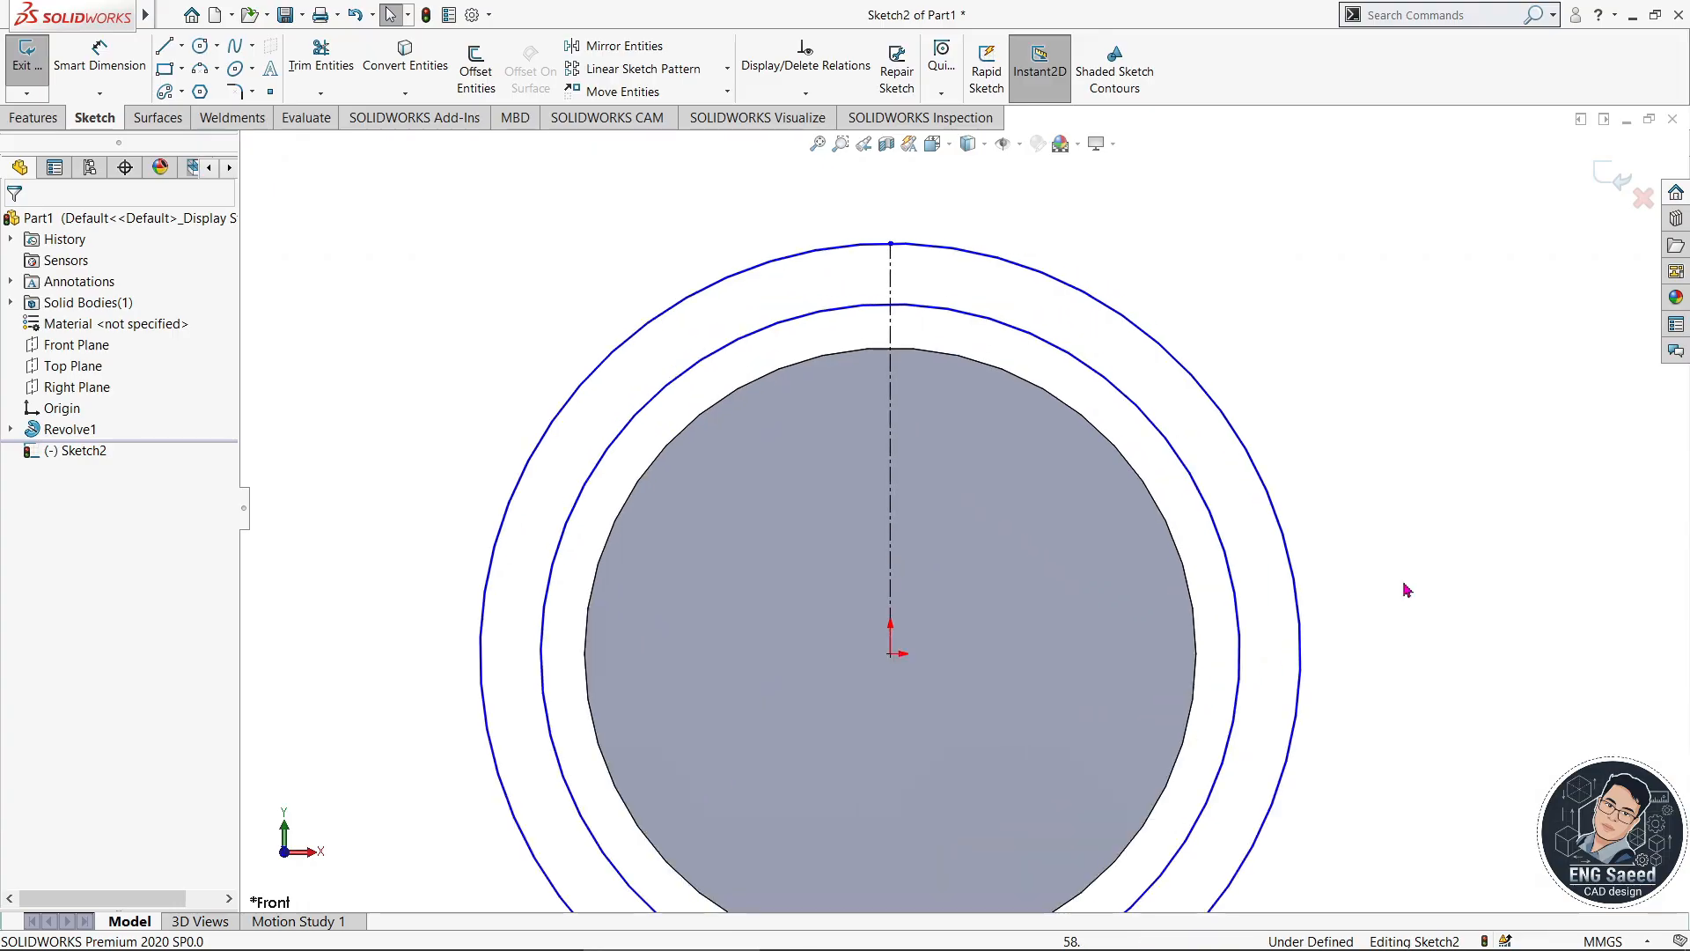
{"action": "right_click_drag", "start_coordinate": [1403, 588], "coordinate": [1370, 402]}
{"action": "left_click", "coordinate": [1237, 596]}
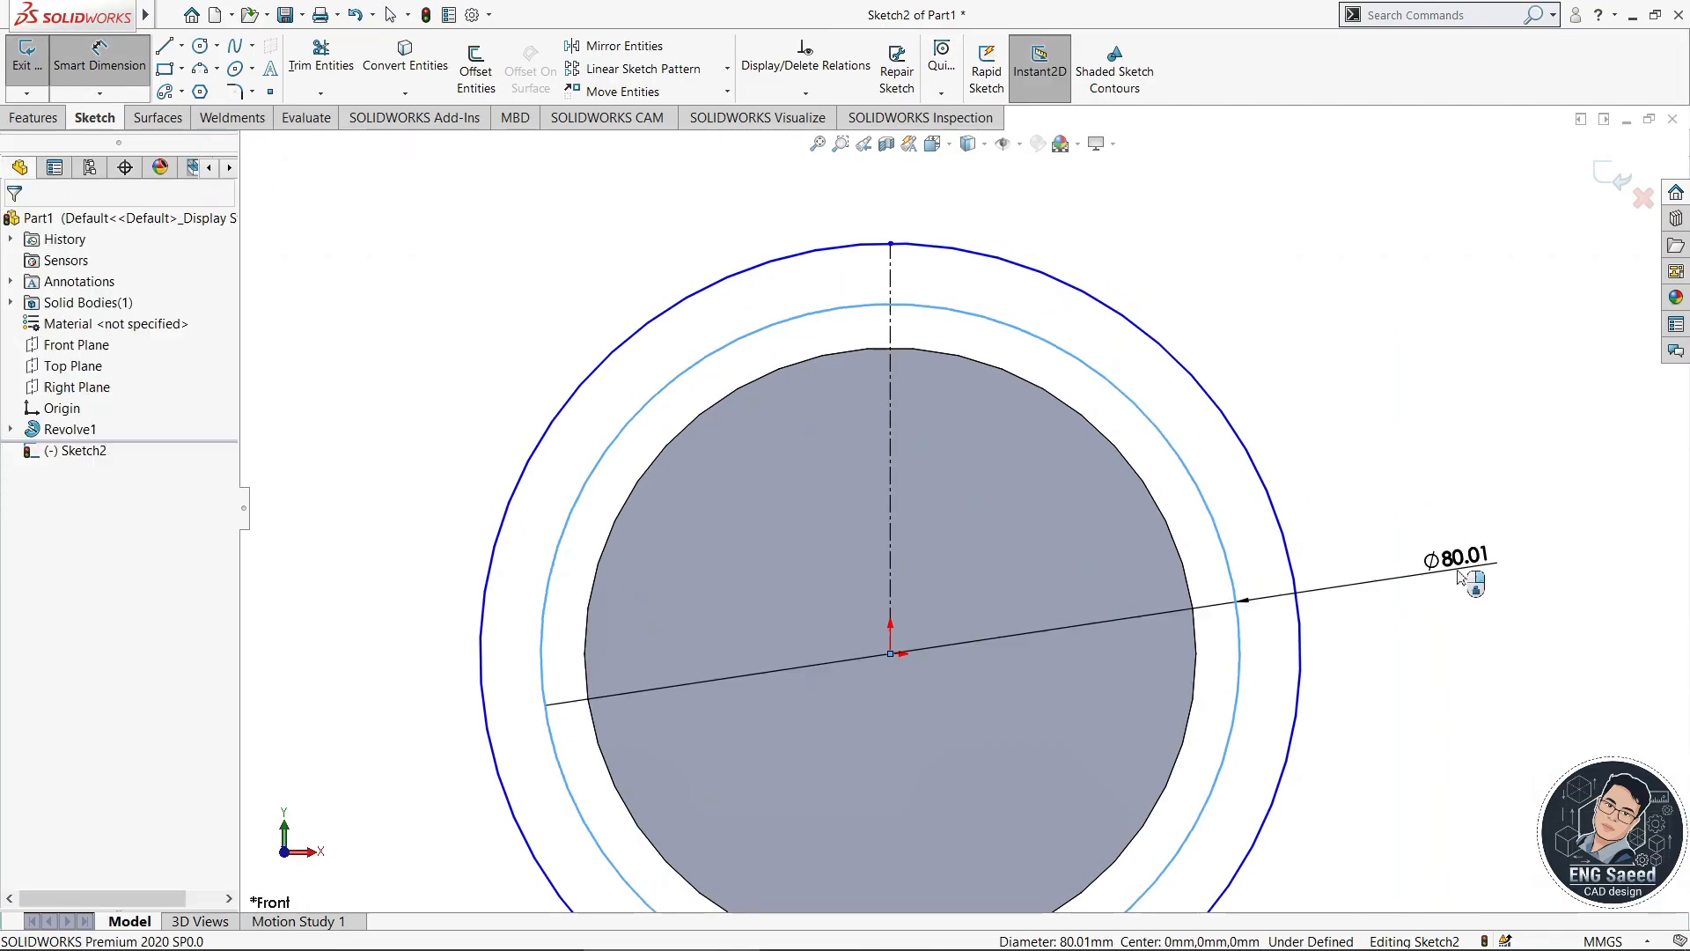
{"action": "left_click", "coordinate": [1457, 571]}
{"action": "type", "text": "80.00mm"}
{"action": "key", "text": "Return"}
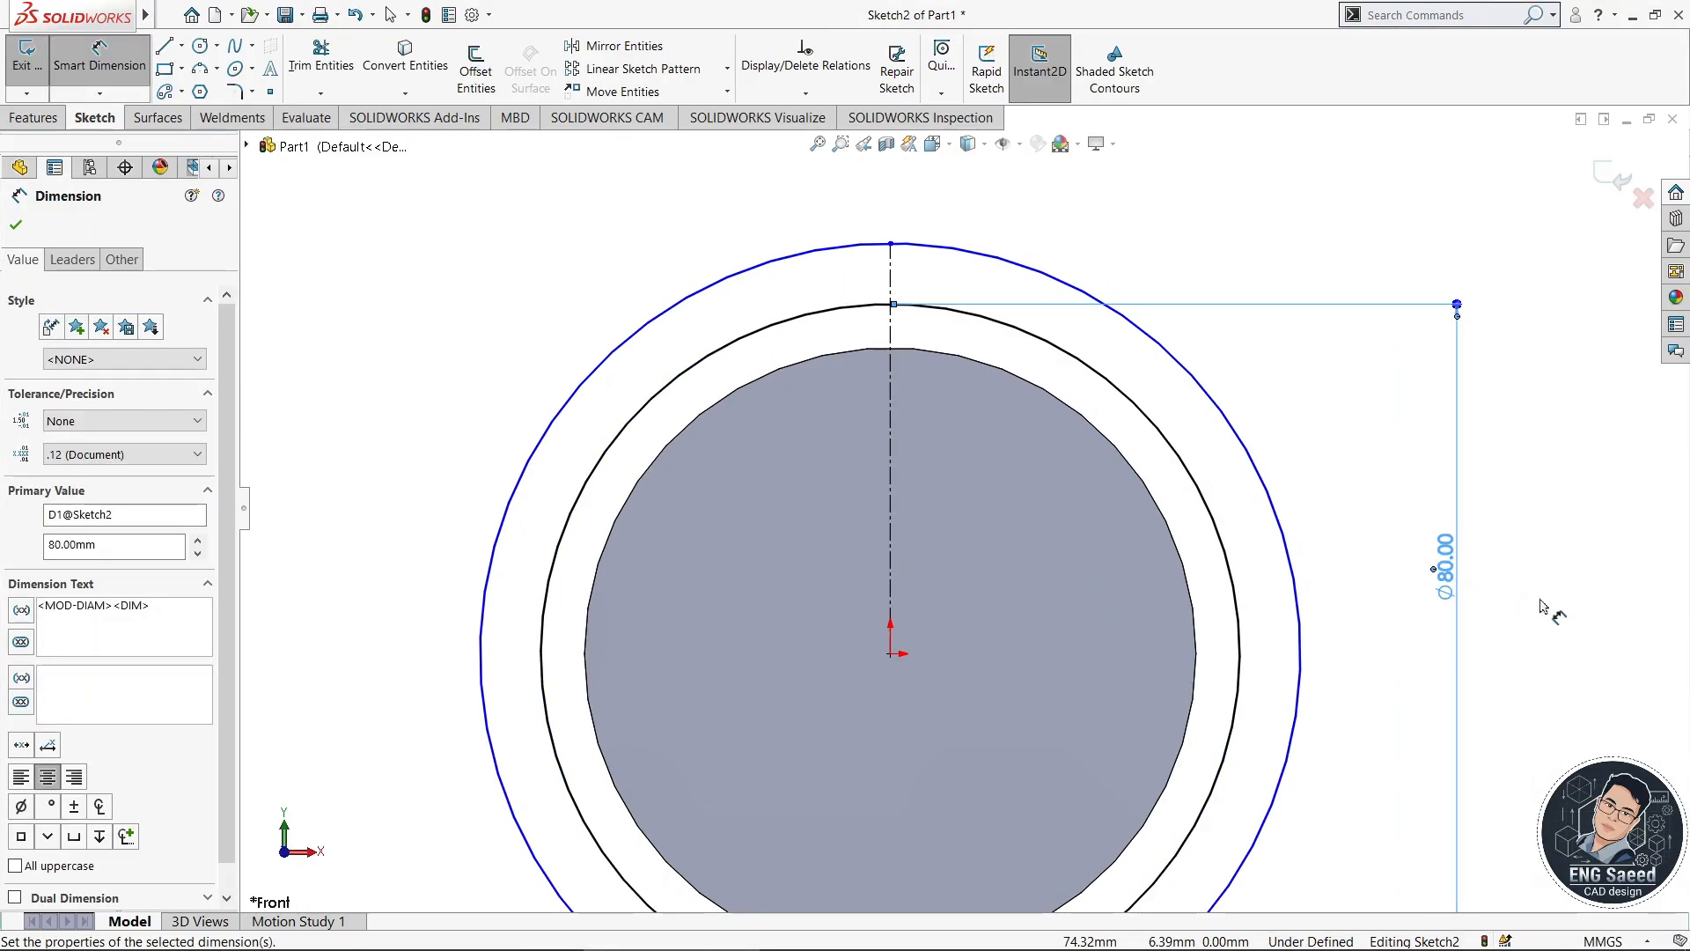
- Dimension the outer sketch circle to a diameter of 120 mm
{"action": "left_click", "coordinate": [1303, 603]}
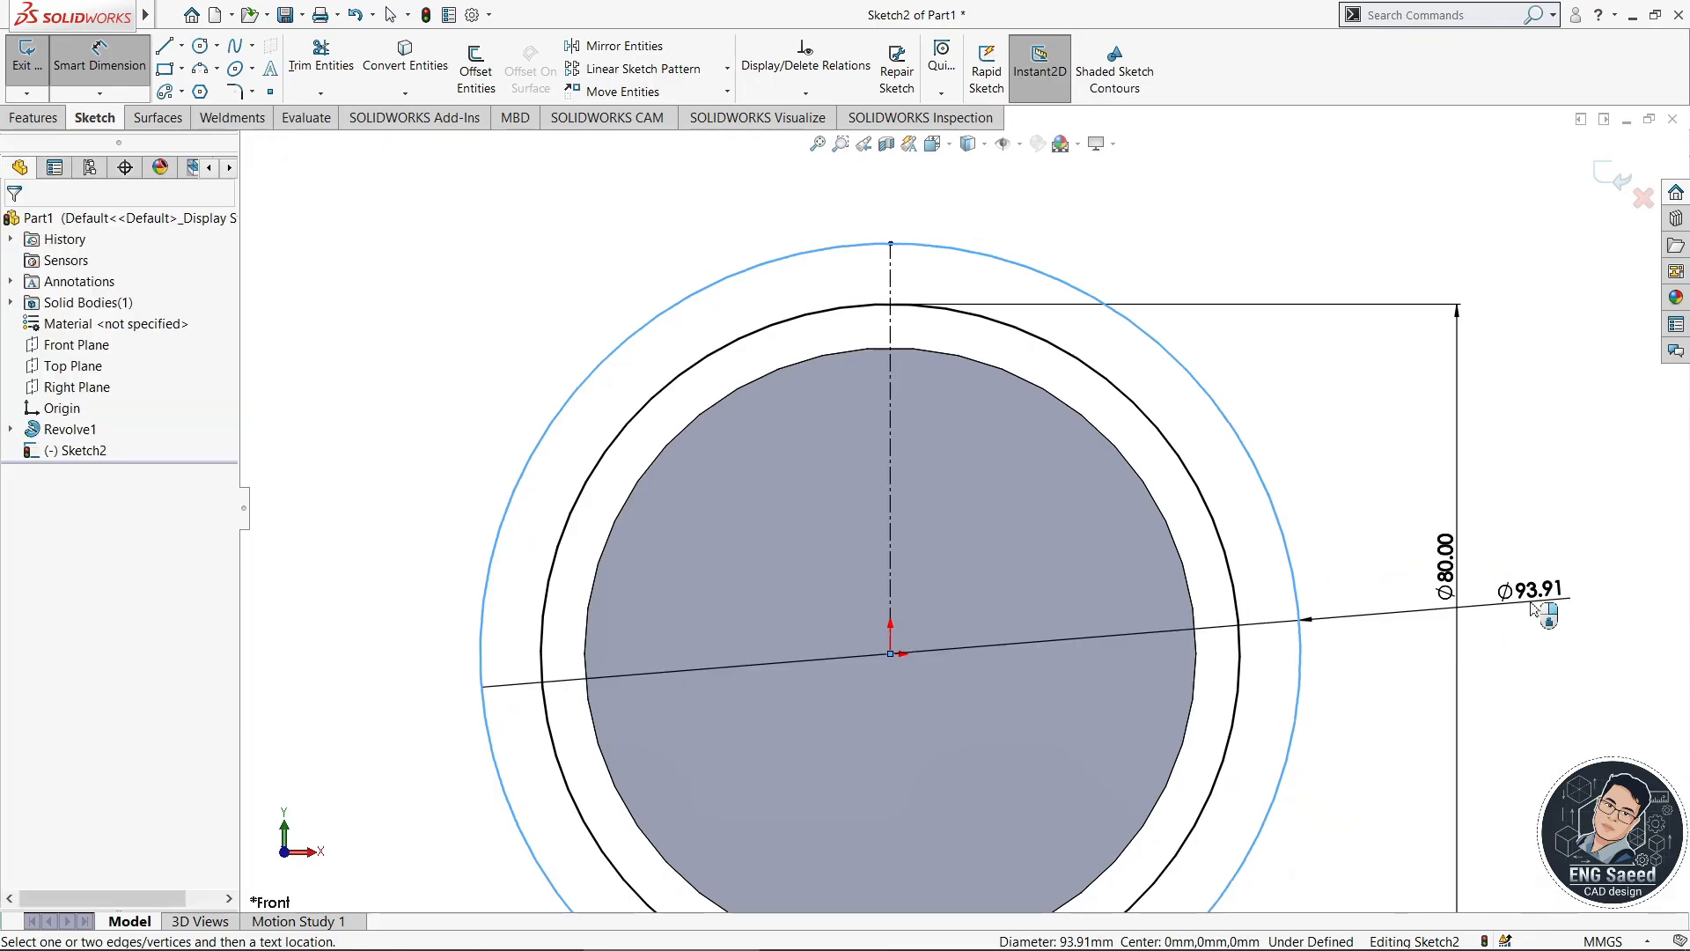
{"action": "left_click", "coordinate": [1530, 598]}
{"action": "type", "text": "120"}
{"action": "key", "text": "Return"}
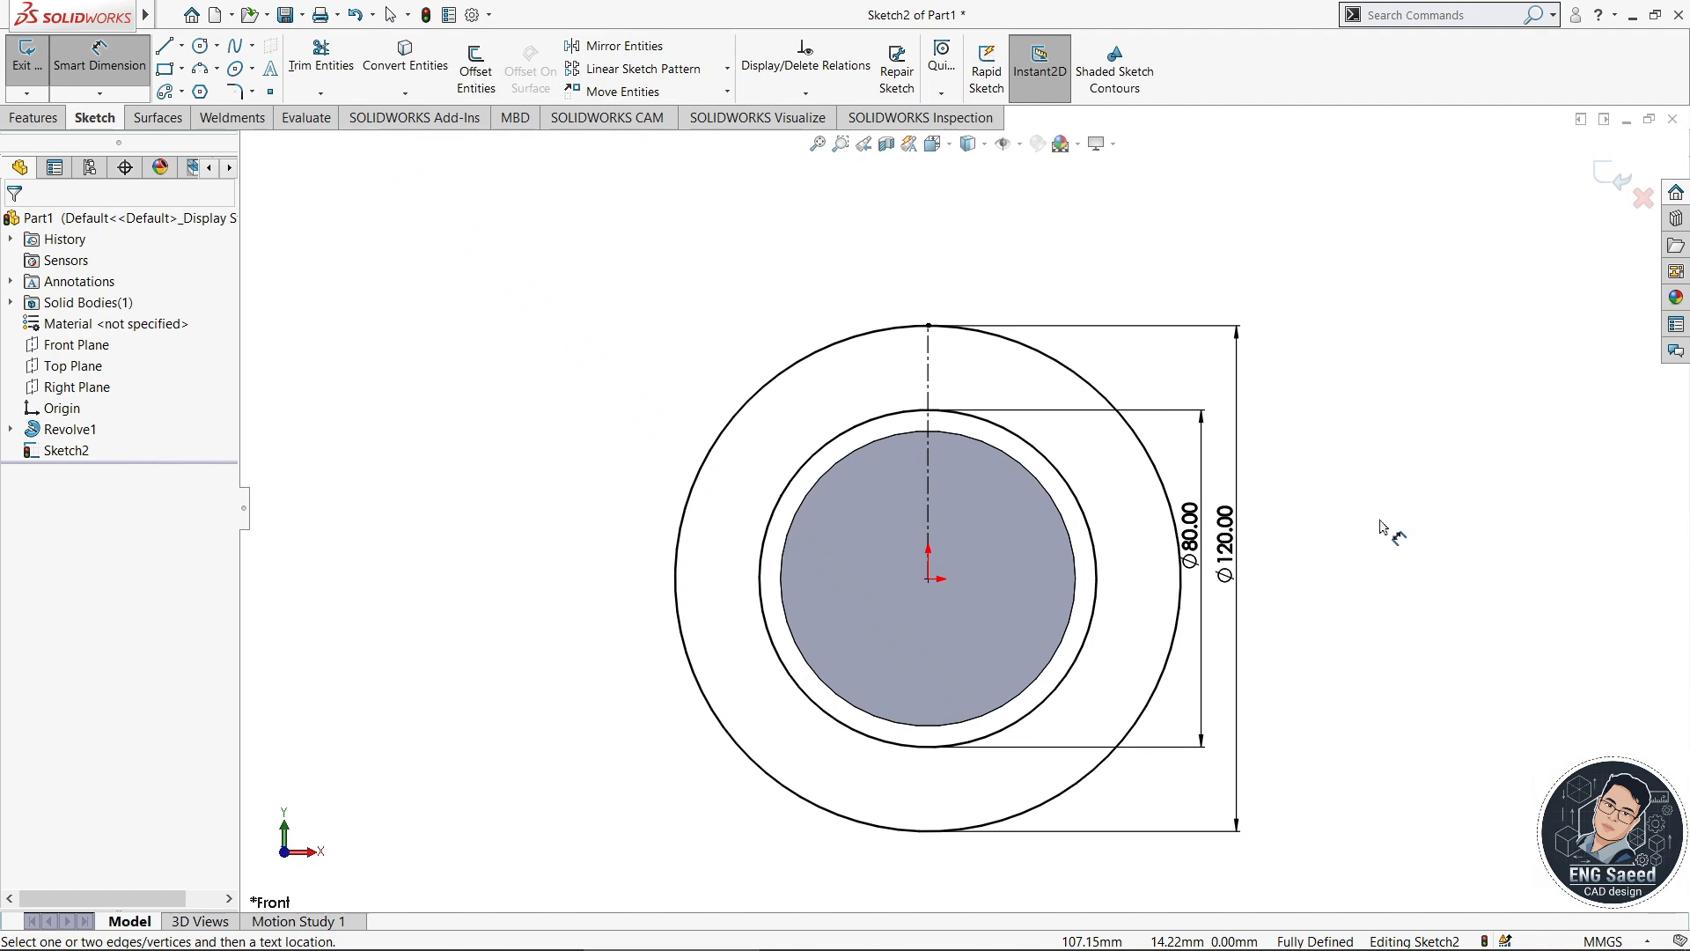
{"action": "key", "text": "Escape"}
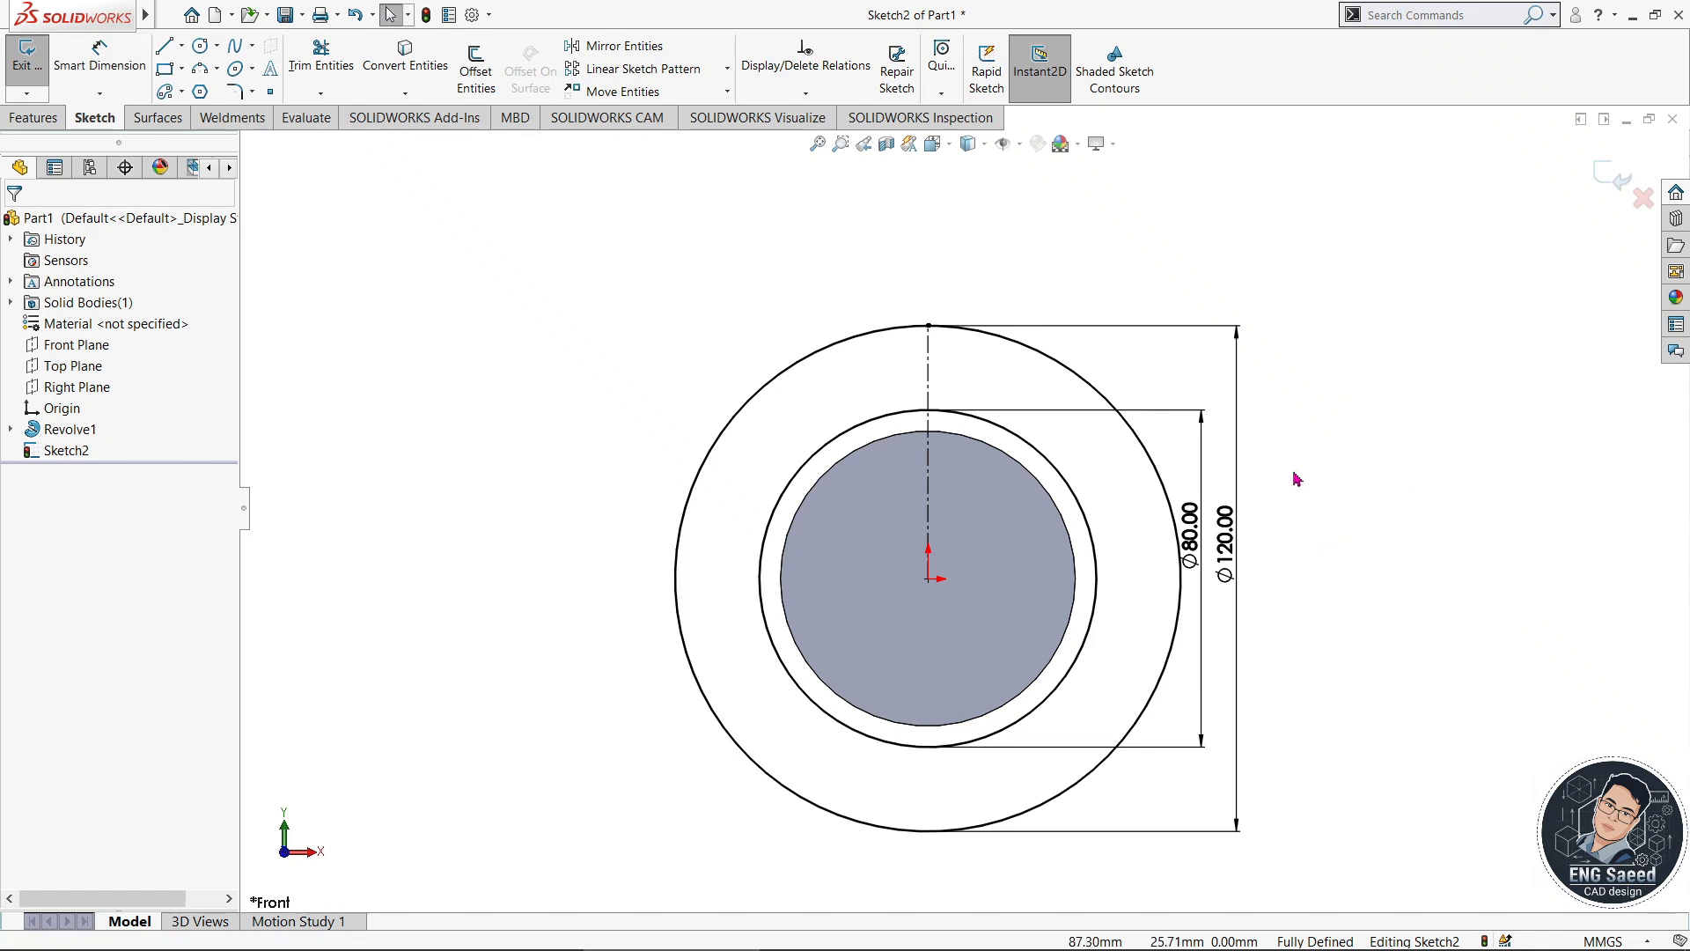
- Draw a three-point arc of about 25 mm radius from the outer circle to the inner circle, just left of the centerline
{"action": "left_click", "coordinate": [217, 68]}
{"action": "left_click", "coordinate": [248, 136]}
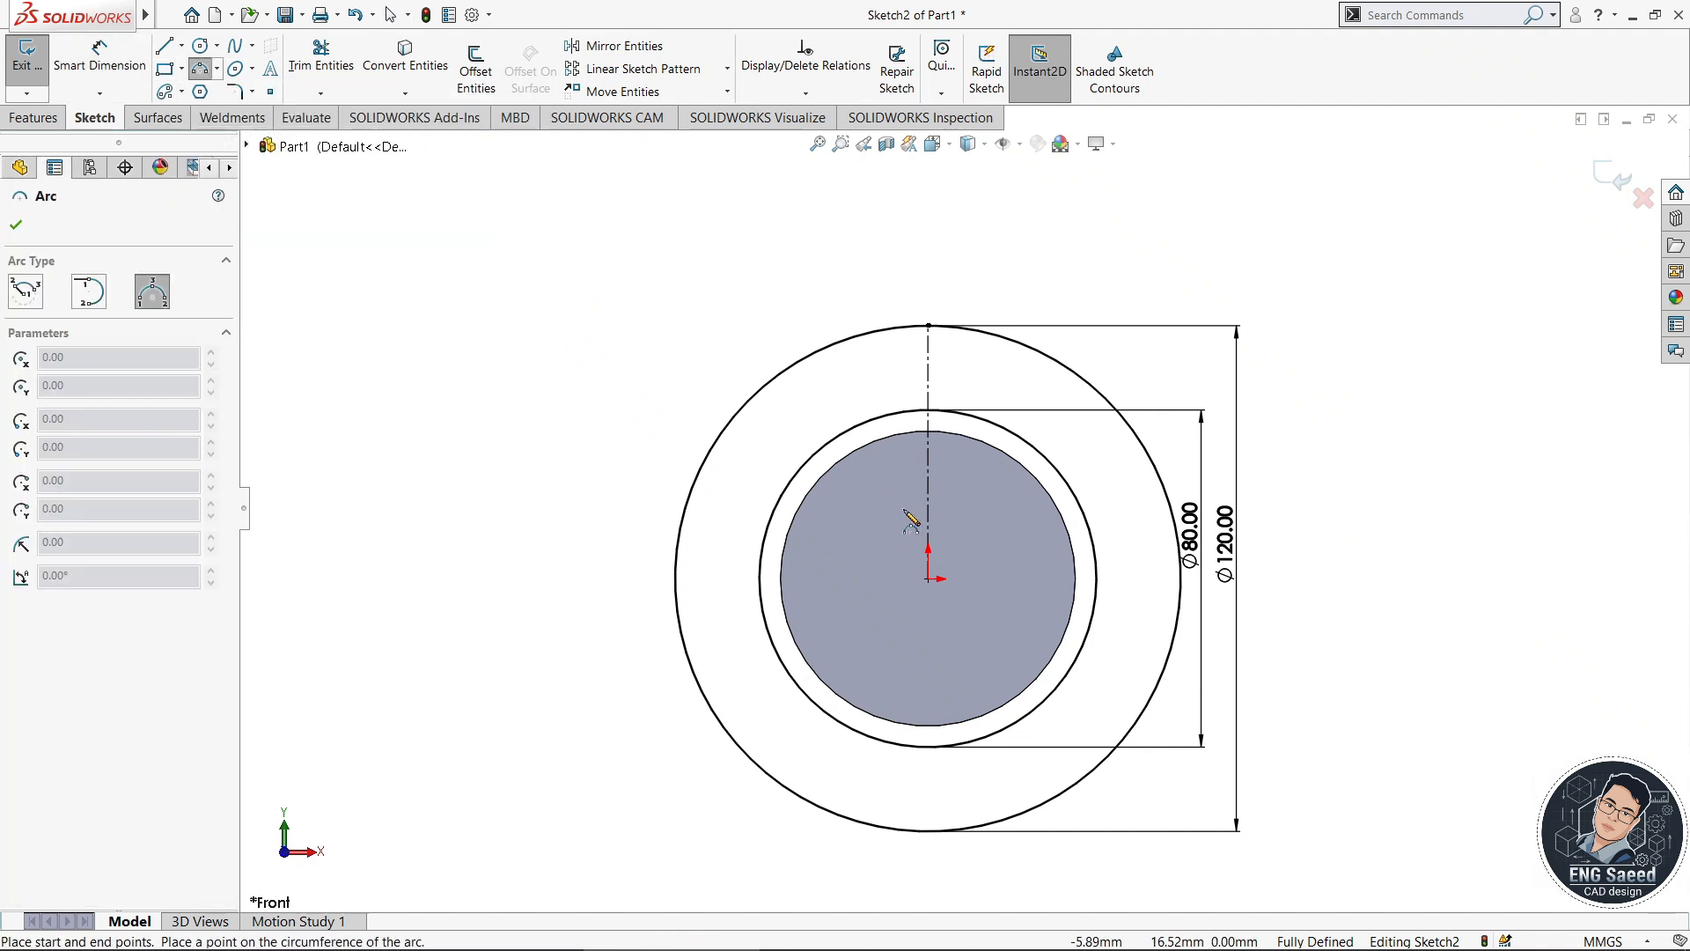
{"action": "left_click", "coordinate": [899, 329]}
{"action": "left_click", "coordinate": [850, 427]}
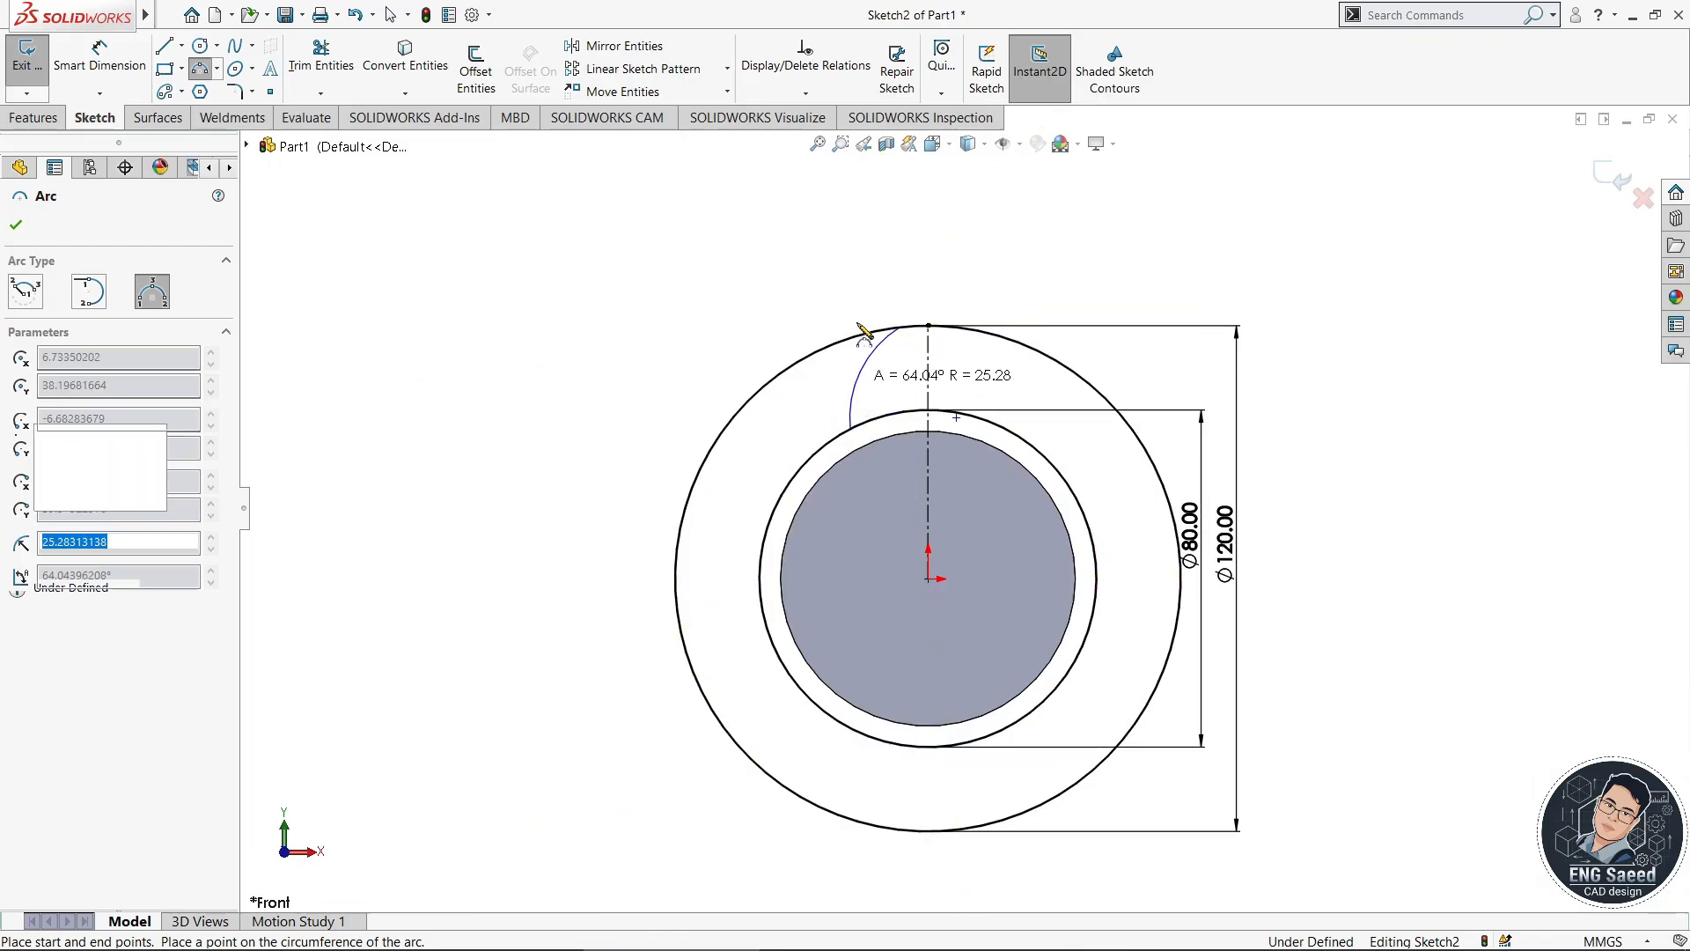
{"action": "right_click", "coordinate": [826, 246]}
{"action": "left_click", "coordinate": [868, 261]}
- Dimension the arc's upper endpoint 4 mm horizontally from the centerline's top end
{"action": "scroll", "coordinate": [858, 335], "scroll_direction": "down", "scroll_amount": 2}
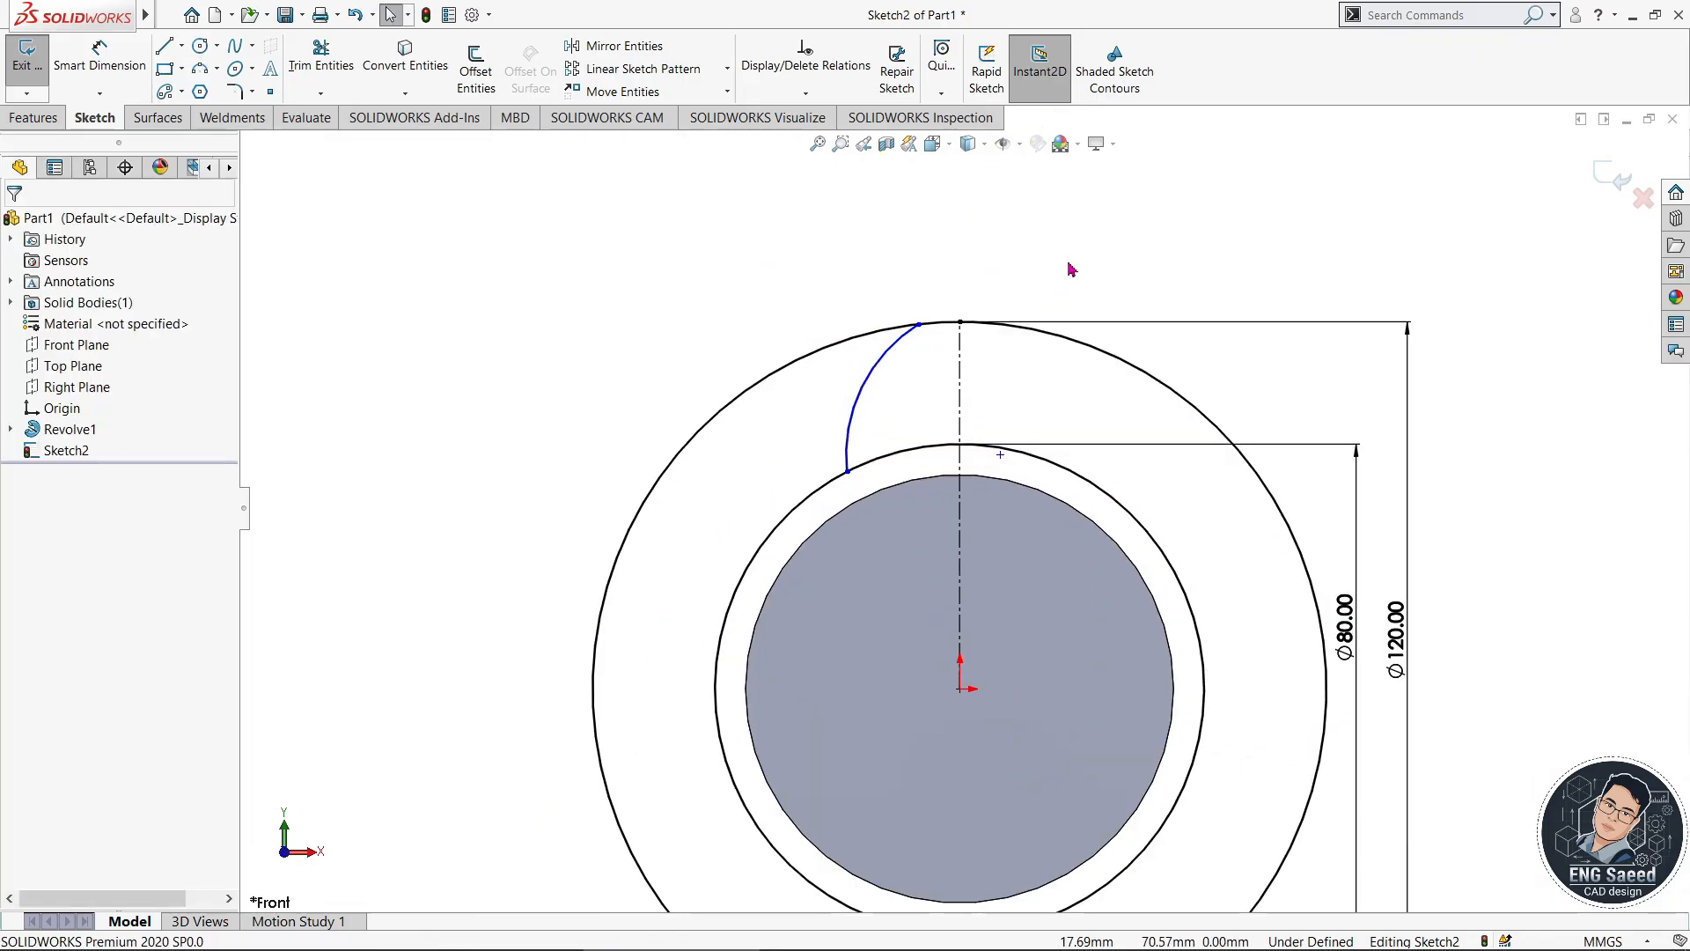
{"action": "right_click_drag", "start_coordinate": [1072, 268], "coordinate": [1074, 194]}
{"action": "left_click", "coordinate": [918, 326]}
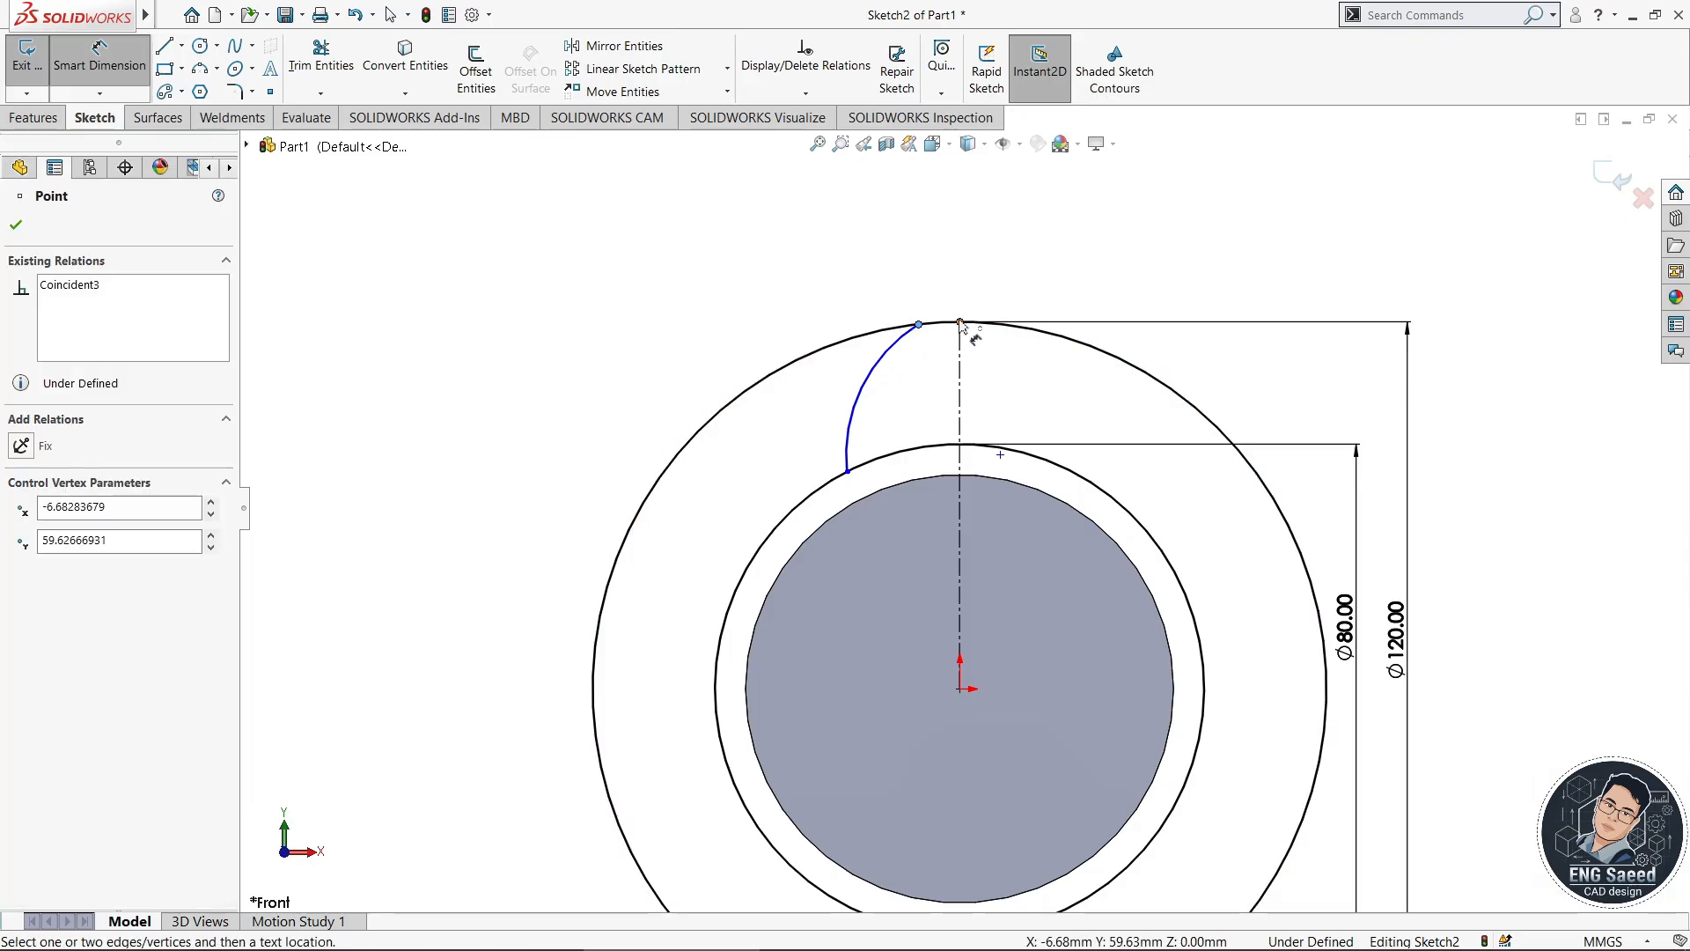
{"action": "left_click", "coordinate": [960, 323]}
{"action": "left_click", "coordinate": [940, 253]}
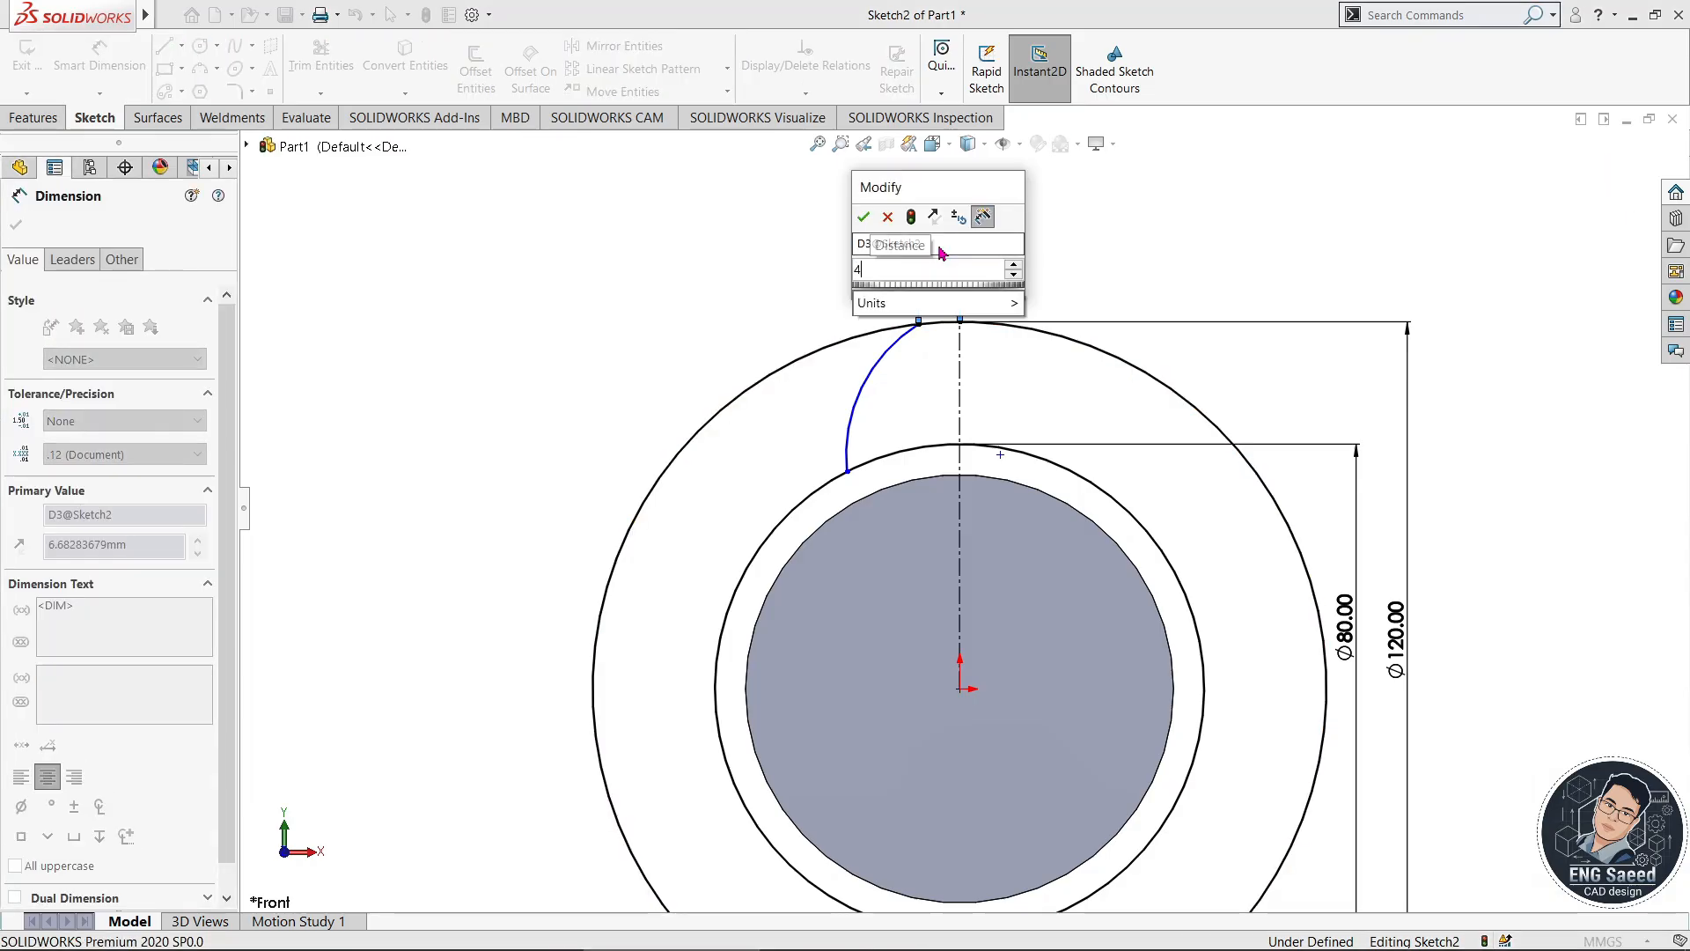
{"action": "type", "text": "4"}
{"action": "key", "text": "Return"}
- Dimension the arc's lower endpoint 10 mm from the vertical centerline
{"action": "left_click", "coordinate": [848, 472]}
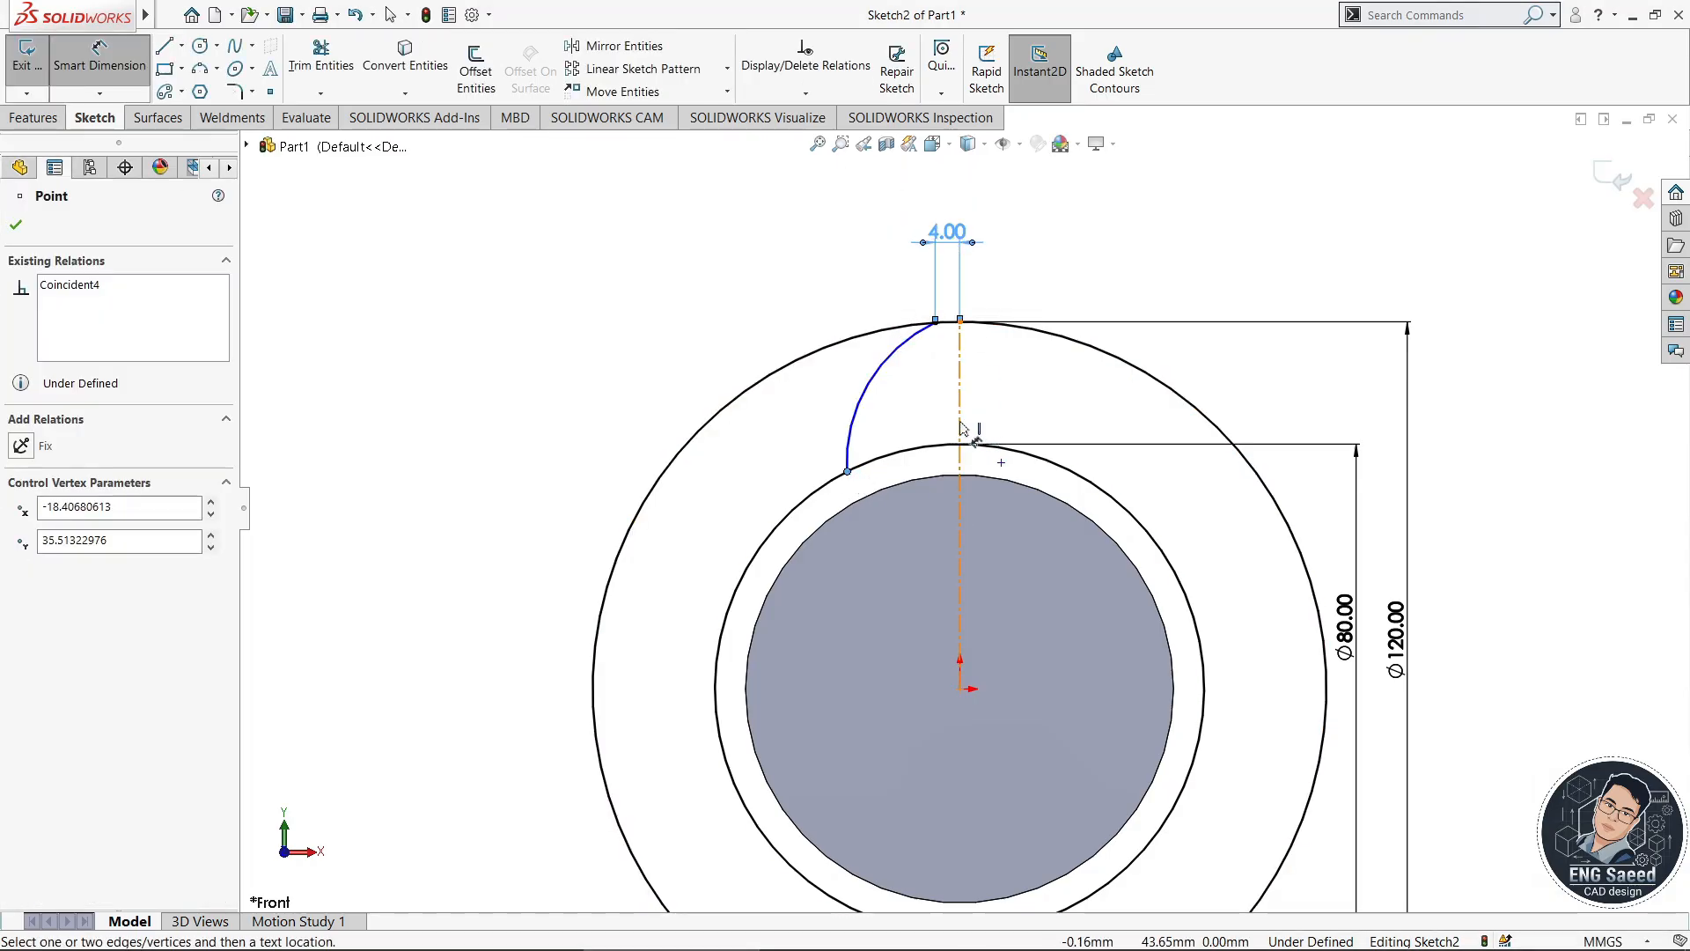
{"action": "left_click", "coordinate": [960, 429]}
{"action": "left_click", "coordinate": [889, 564]}
{"action": "type", "text": "10"}
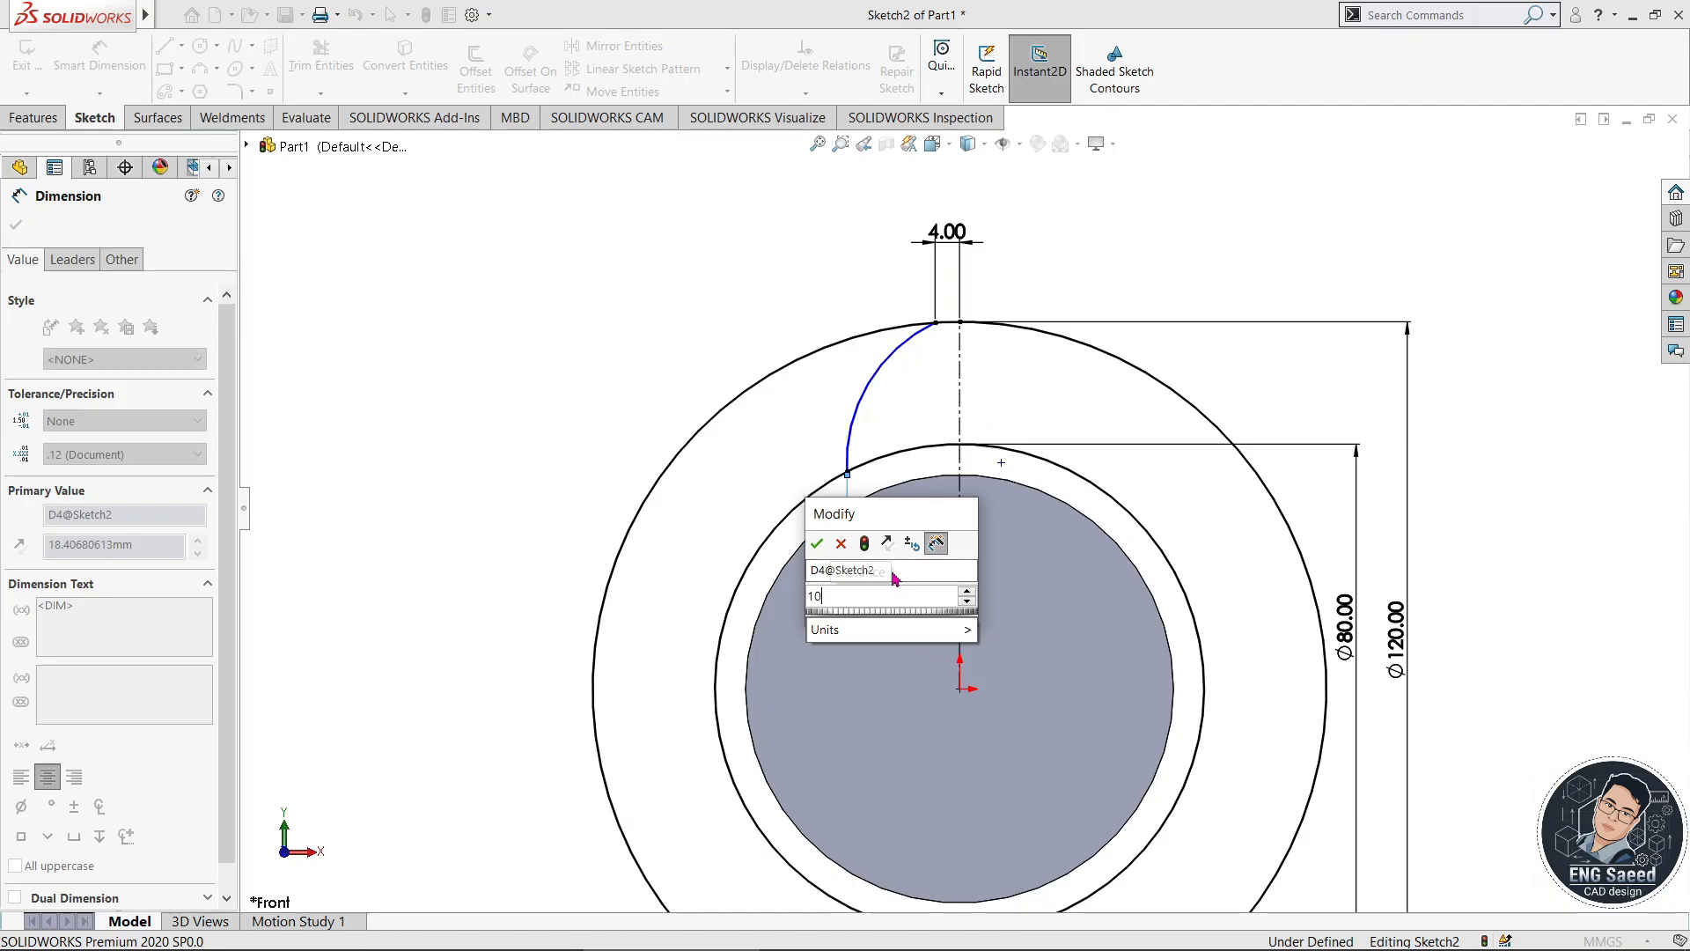
{"action": "key", "text": "Return"}
- Dimension the tooth flank arc with a 62 mm radius and place the dimension text beside the tooth
{"action": "left_click", "coordinate": [912, 383]}
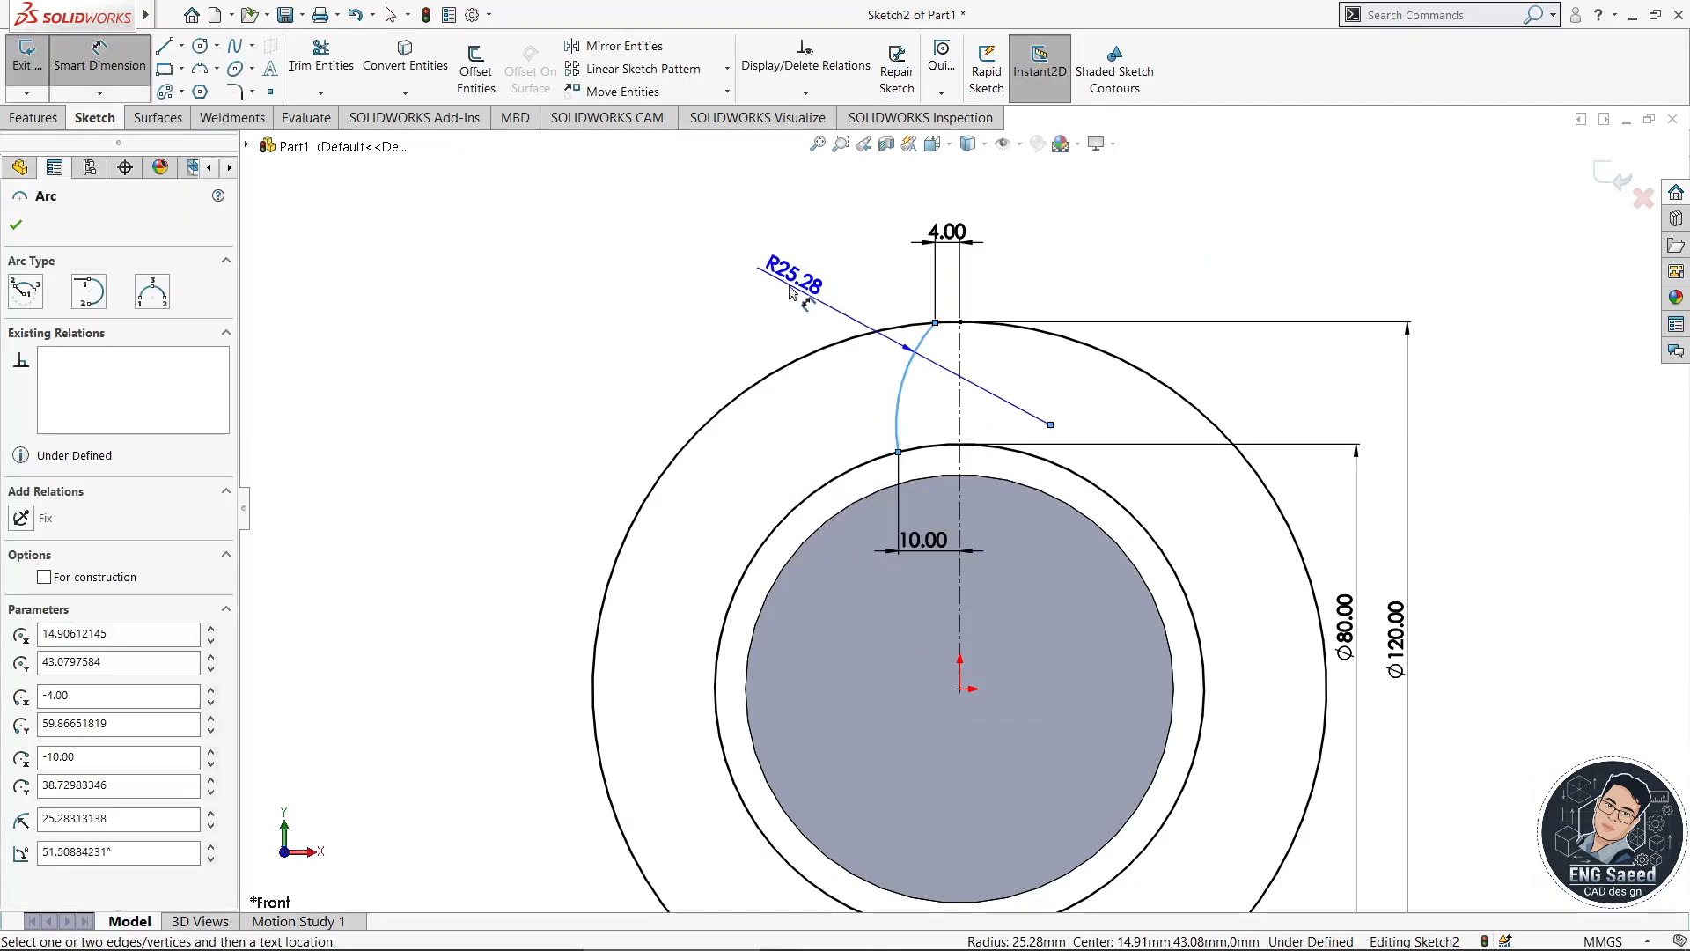
{"action": "left_click", "coordinate": [789, 293]}
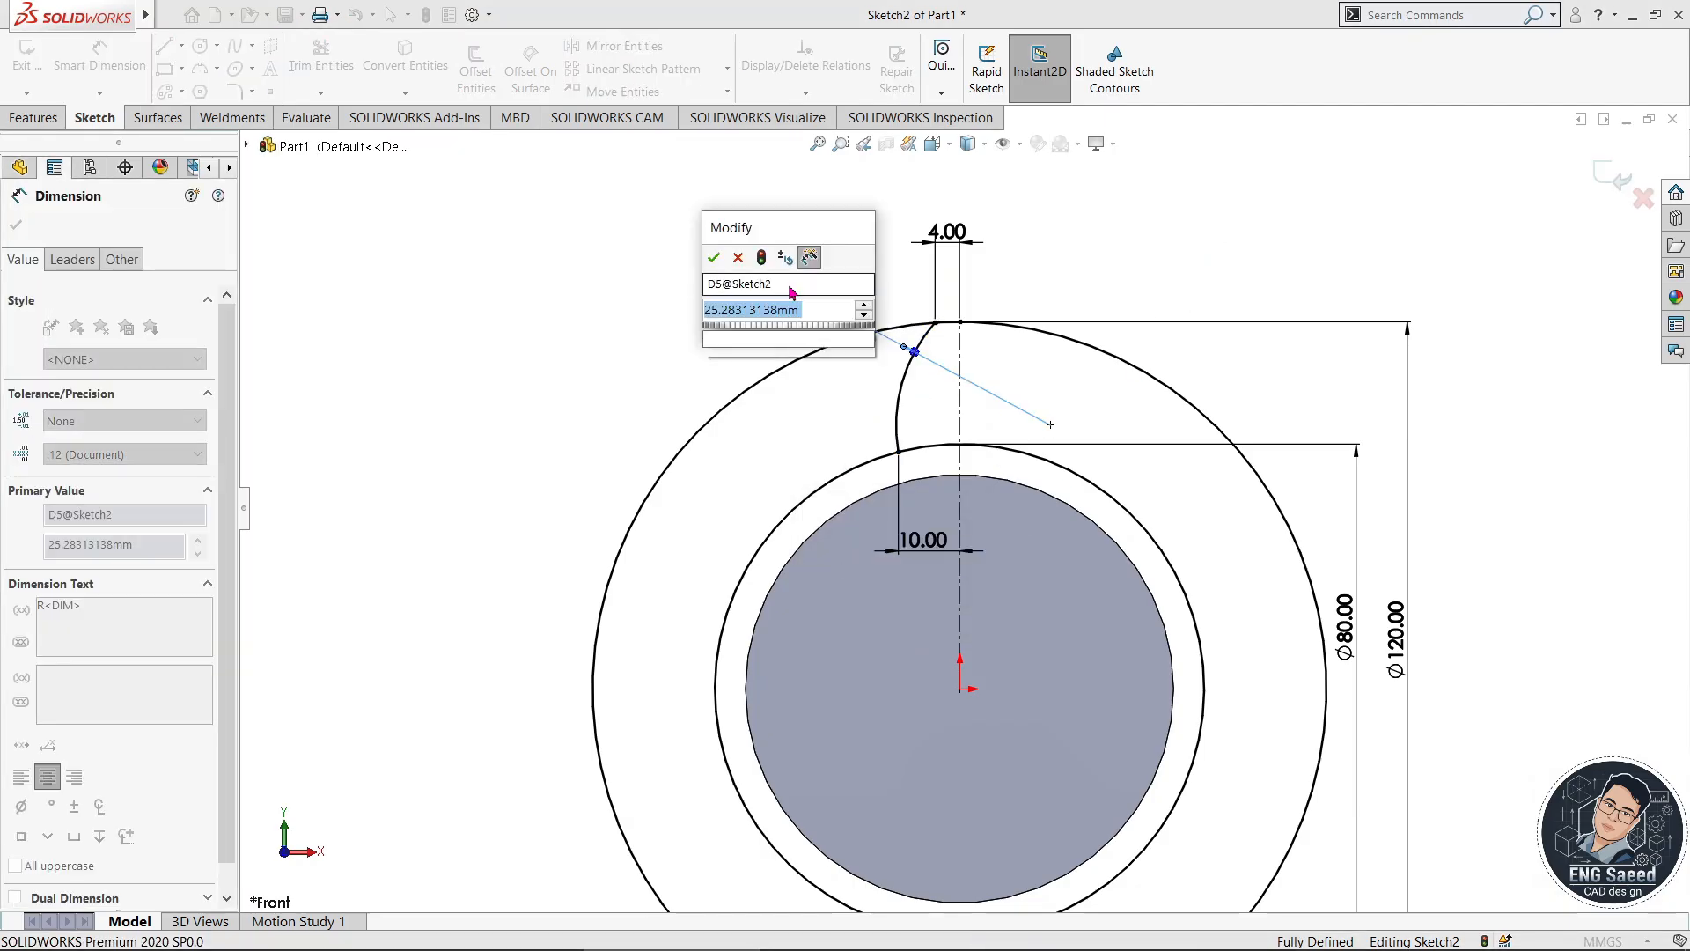
{"action": "type", "text": "62"}
{"action": "key", "text": "Return"}
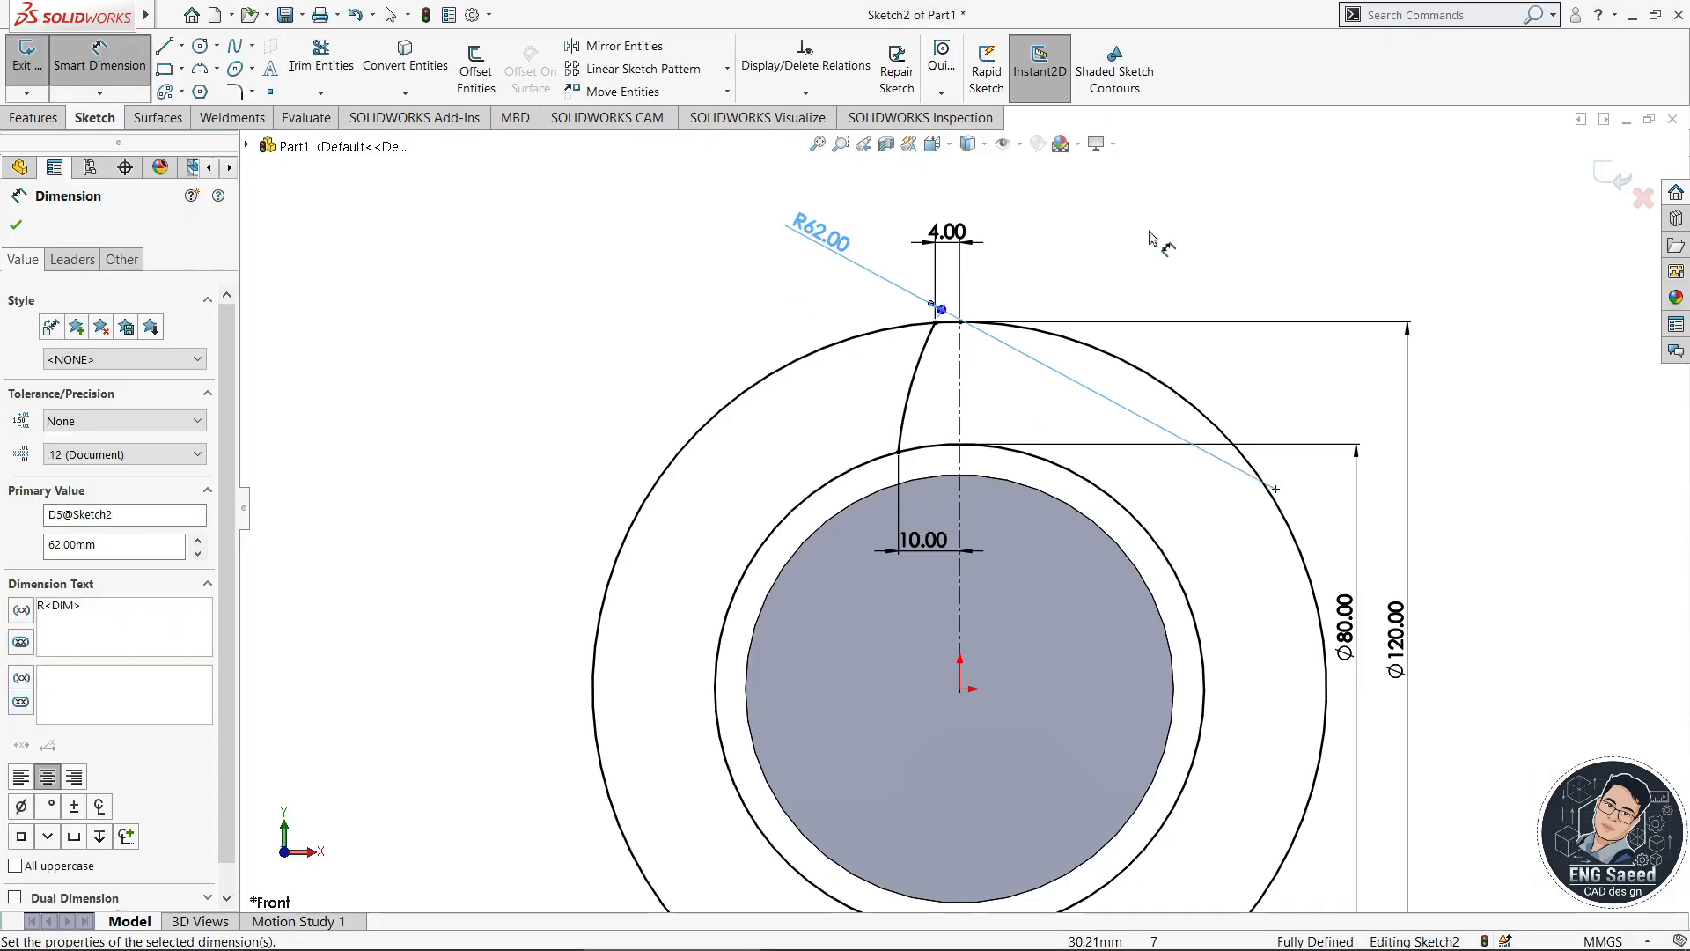
{"action": "left_click_drag", "start_coordinate": [813, 233], "coordinate": [800, 334]}
{"action": "left_click", "coordinate": [1108, 248]}
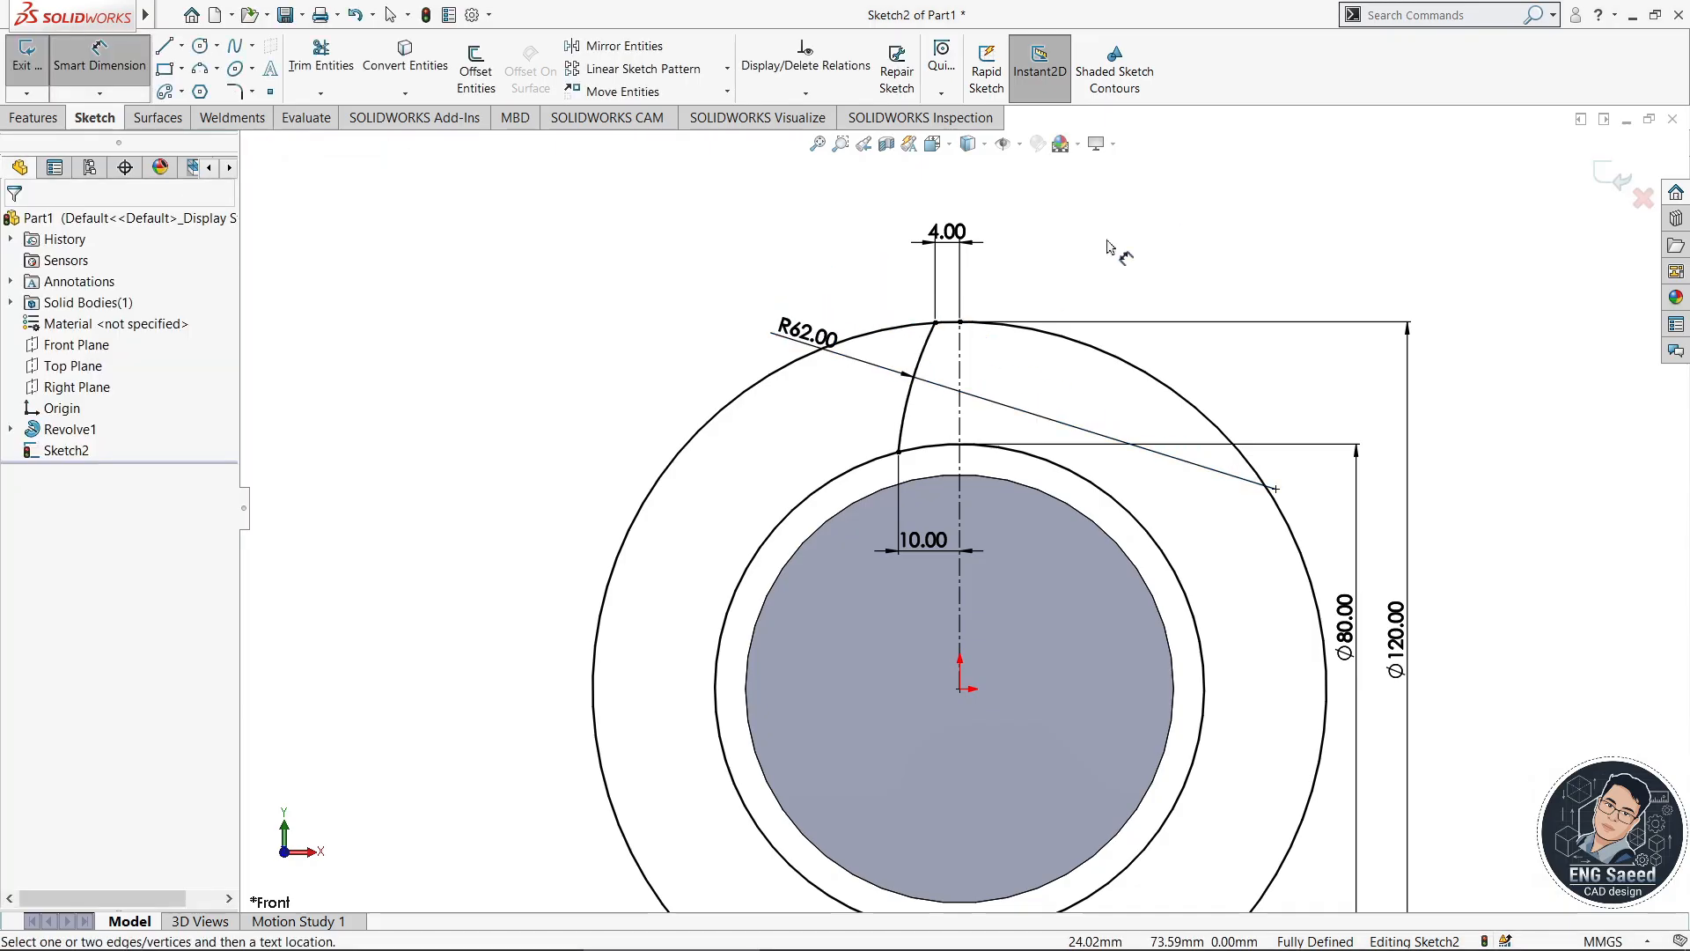
{"action": "right_click", "coordinate": [1176, 218]}
{"action": "left_click", "coordinate": [1213, 249]}
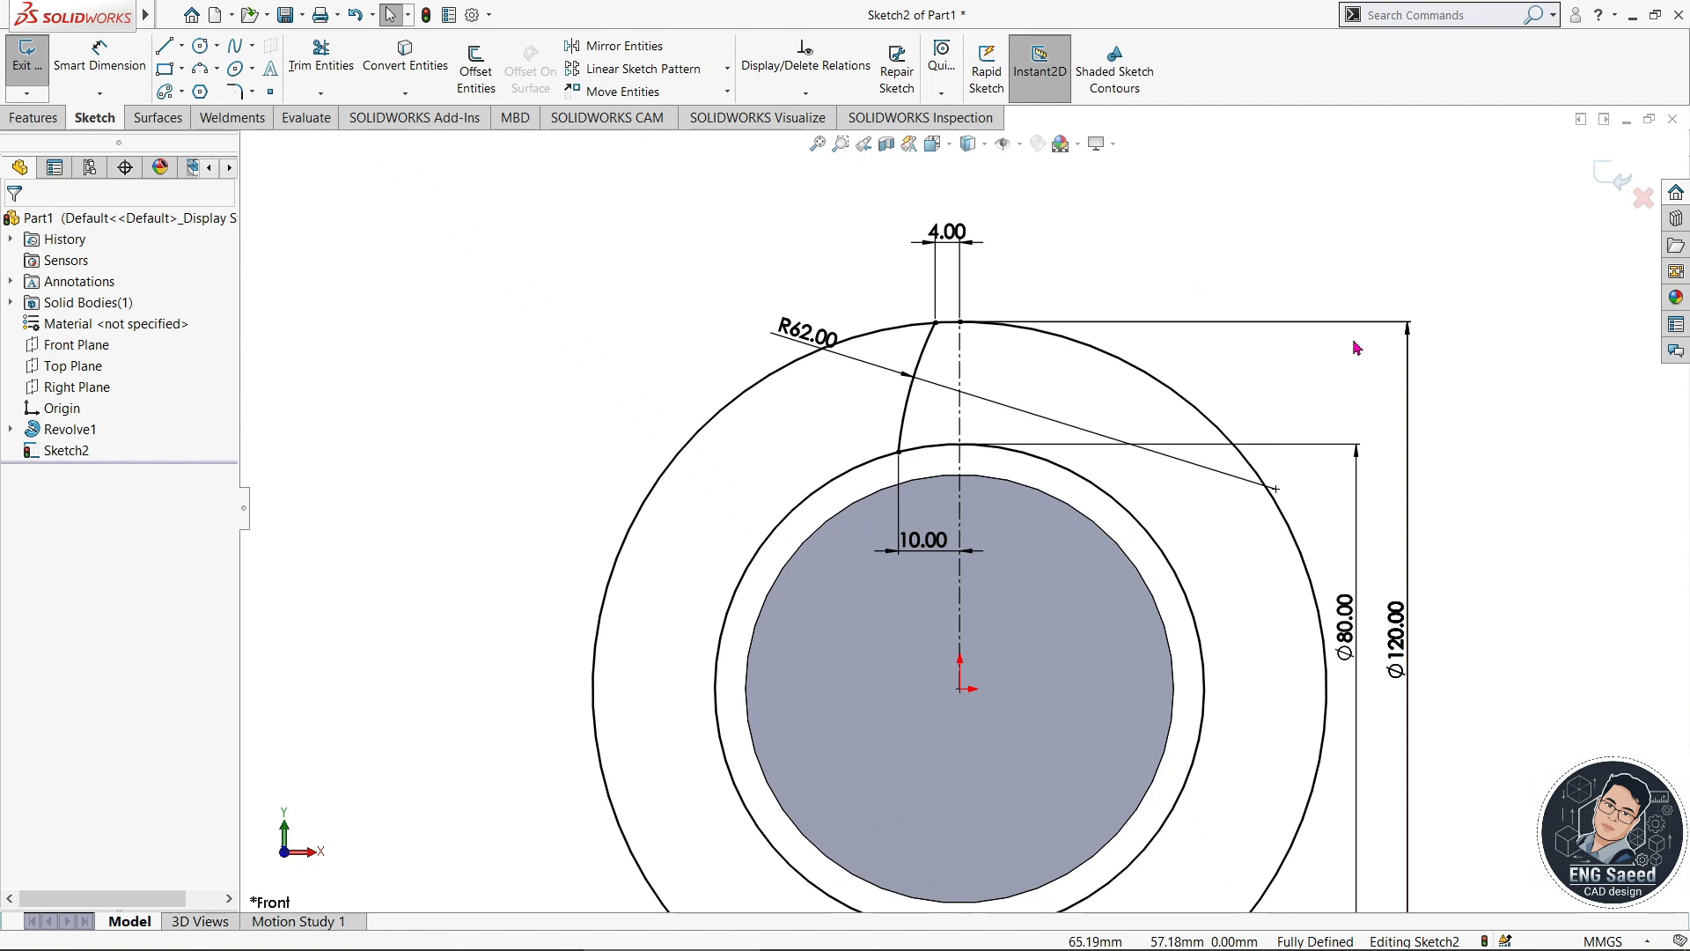
- Mirror the 62 mm flank arc about the vertical centerline, keeping the original
{"action": "left_click", "coordinate": [614, 48]}
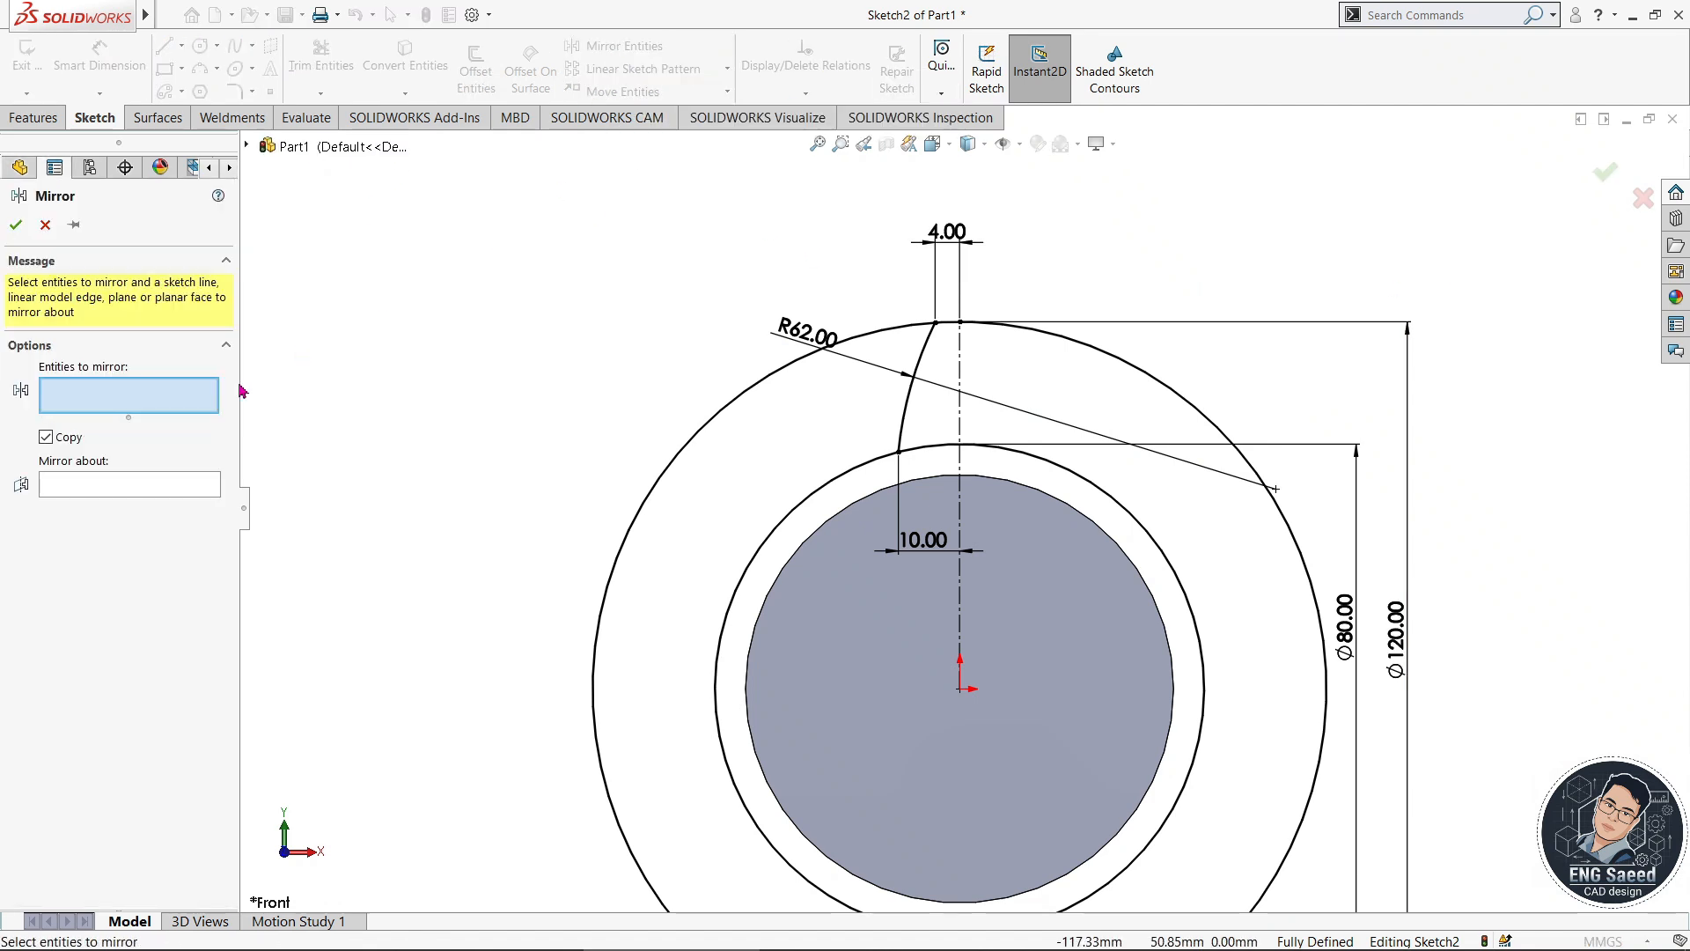
{"action": "left_click", "coordinate": [907, 428]}
{"action": "left_click", "coordinate": [176, 491]}
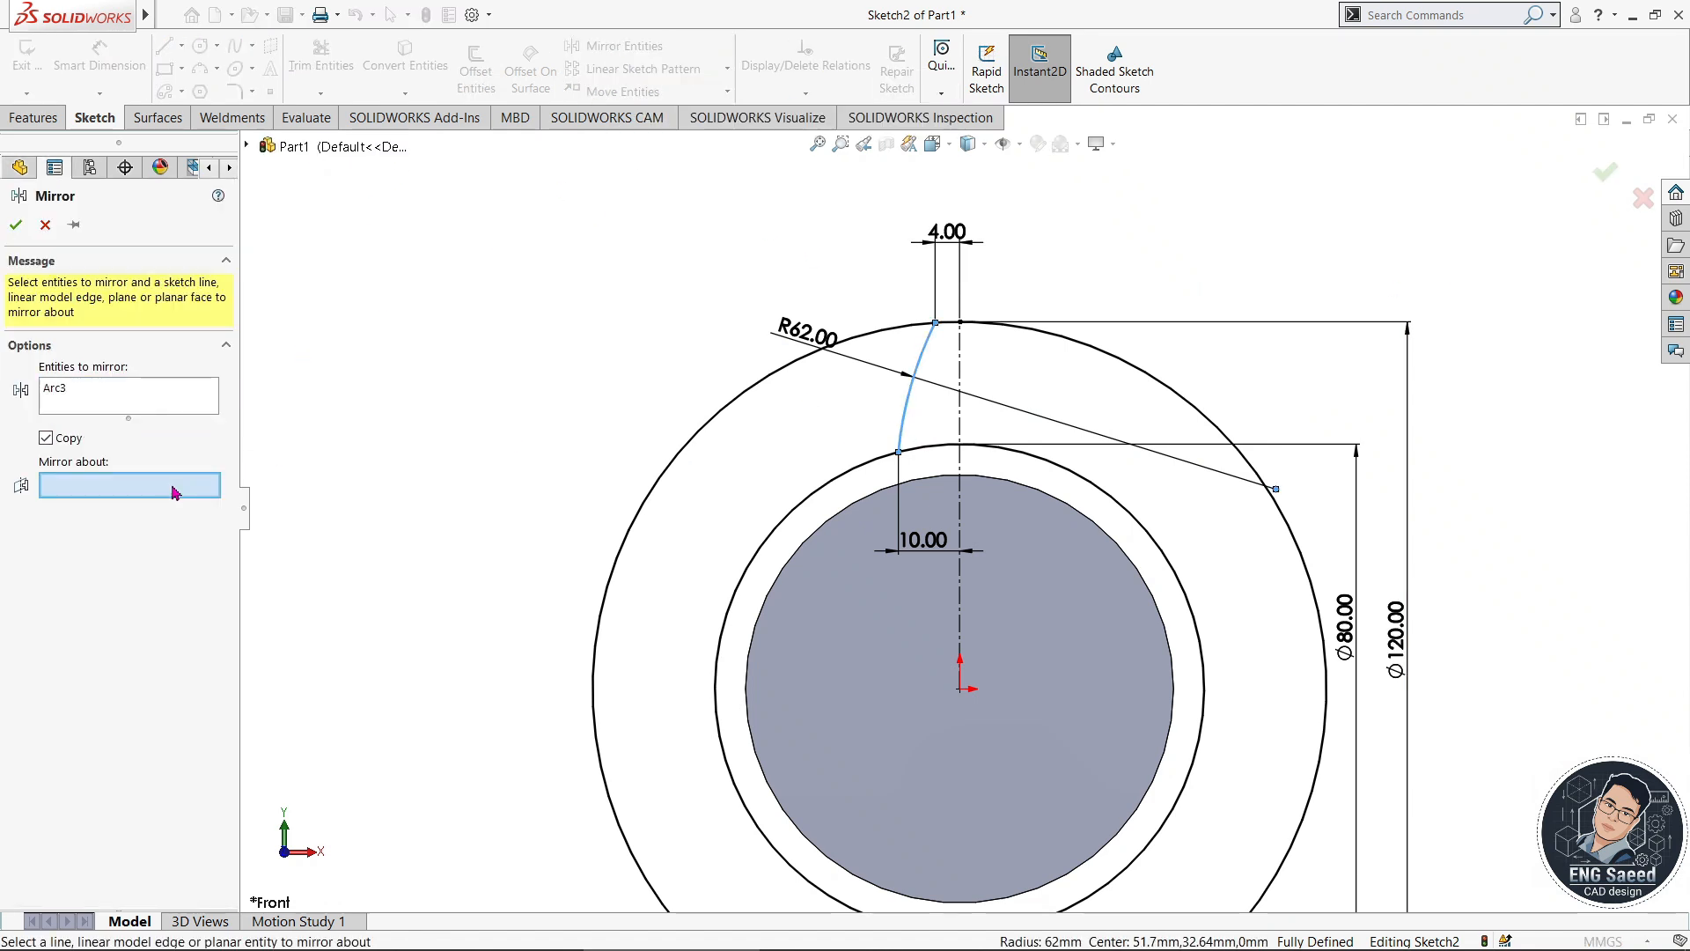
{"action": "left_click", "coordinate": [960, 415]}
{"action": "left_click", "coordinate": [16, 227]}
- Trim away the outer 120 mm circle outside the two flank arcs, leaving only the tooth tip
{"action": "scroll", "coordinate": [887, 302], "scroll_direction": "up", "scroll_amount": 2}
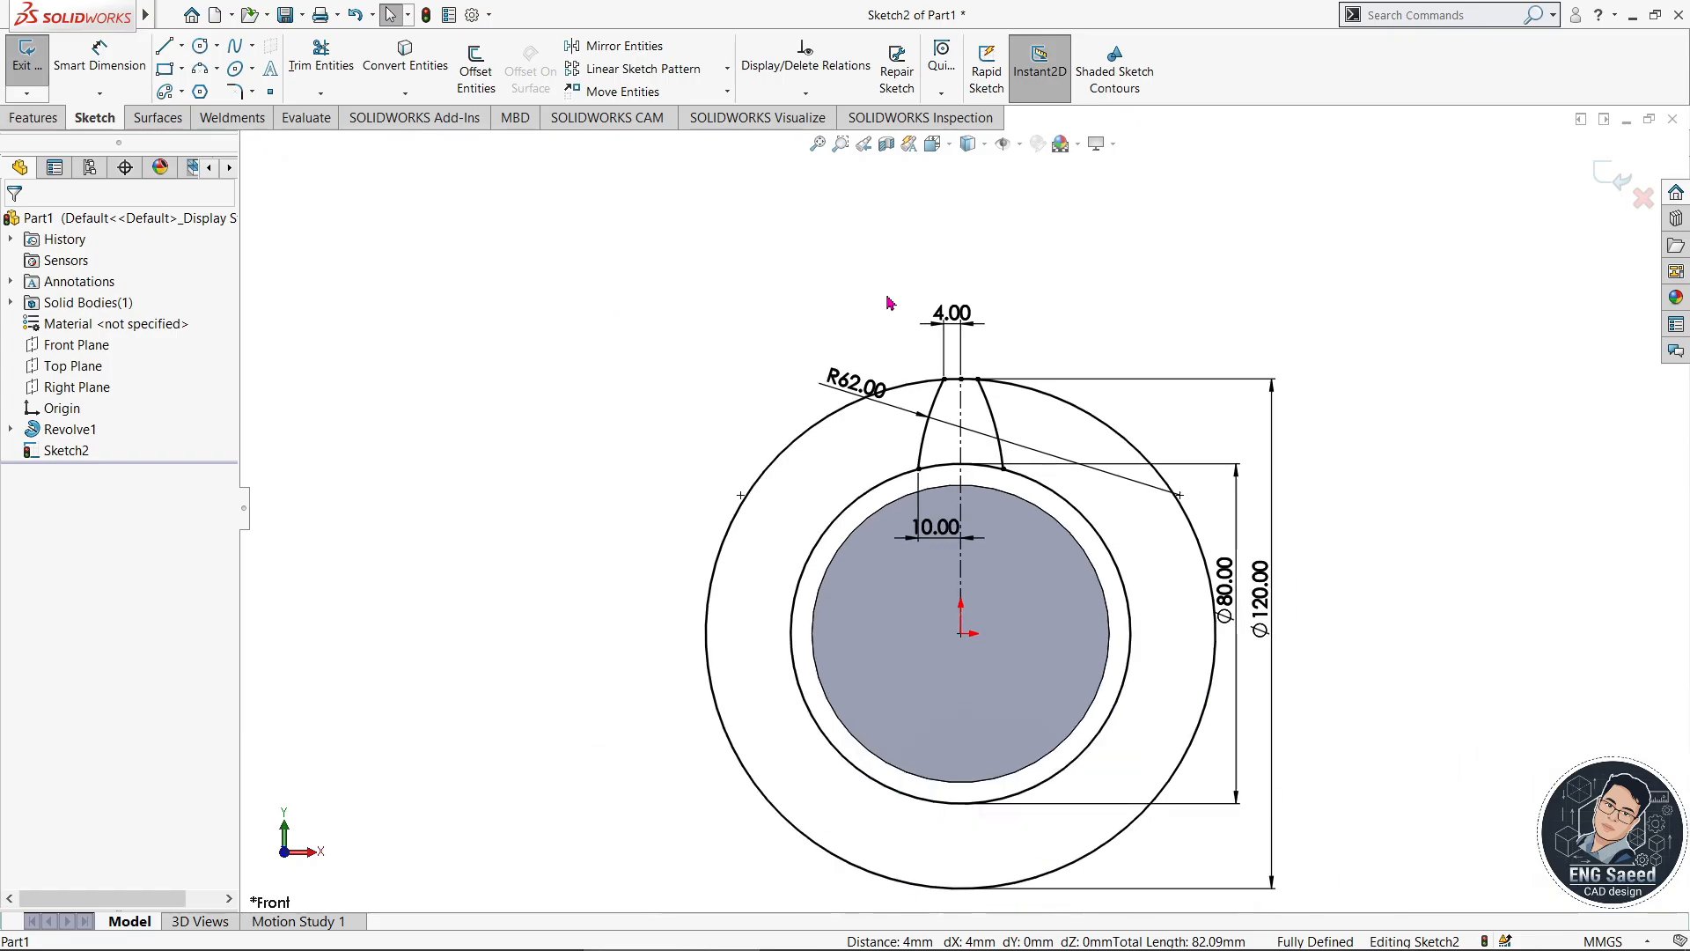
{"action": "left_click", "coordinate": [320, 54]}
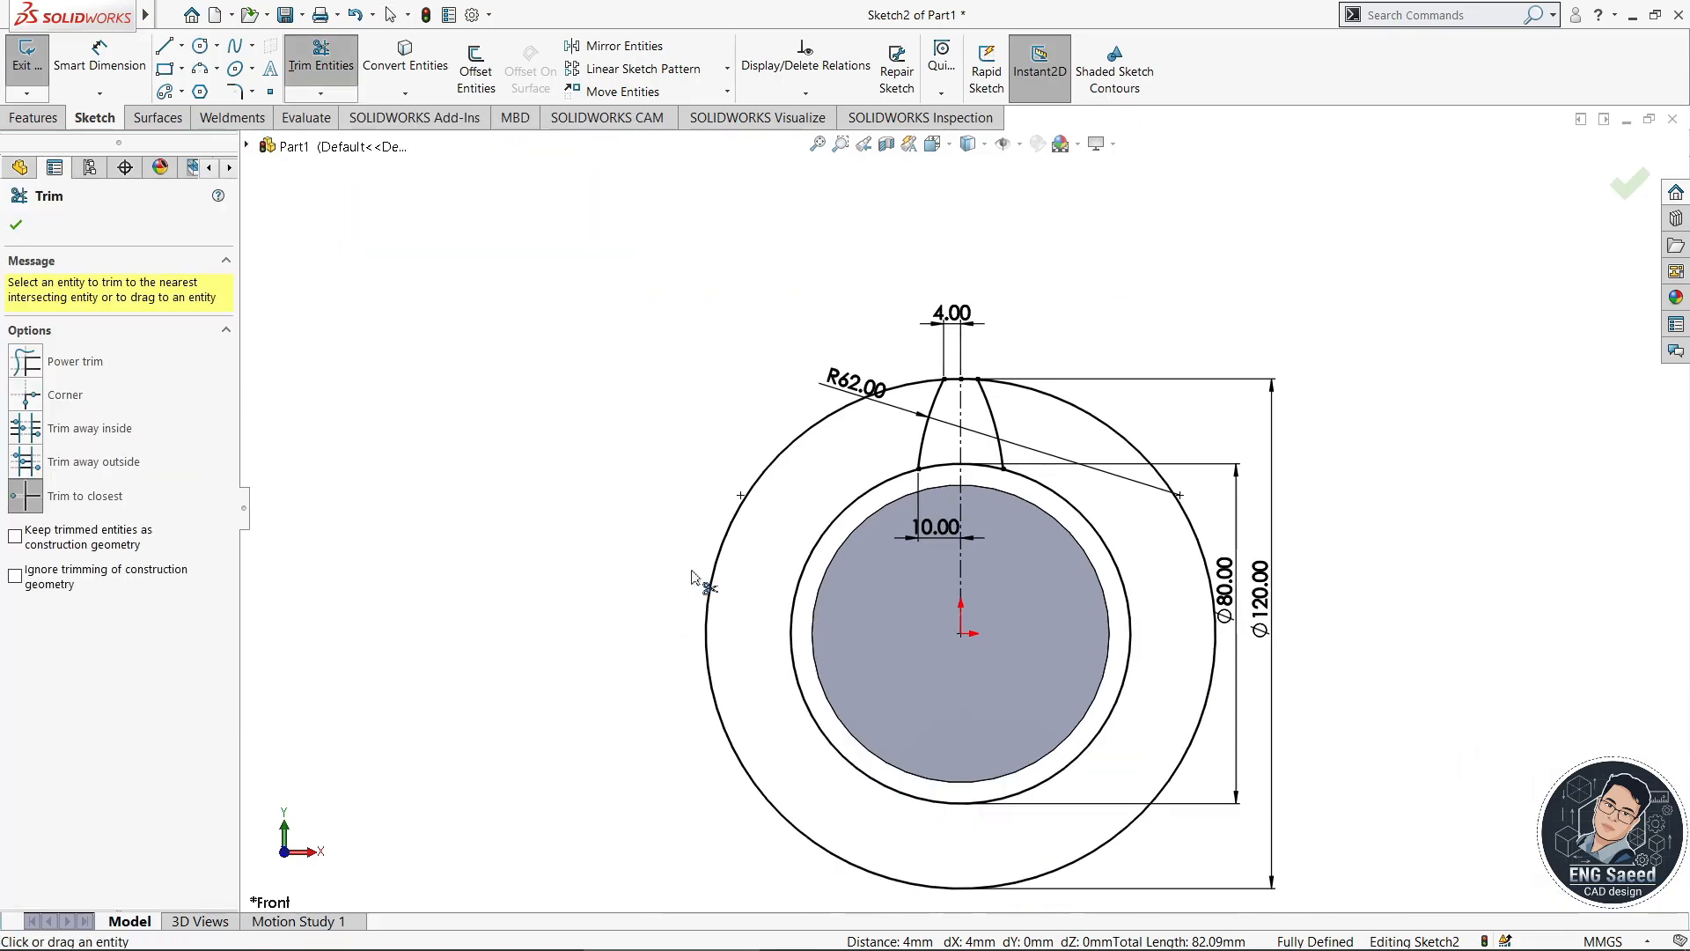
{"action": "left_click", "coordinate": [717, 555]}
{"action": "left_click", "coordinate": [17, 227]}
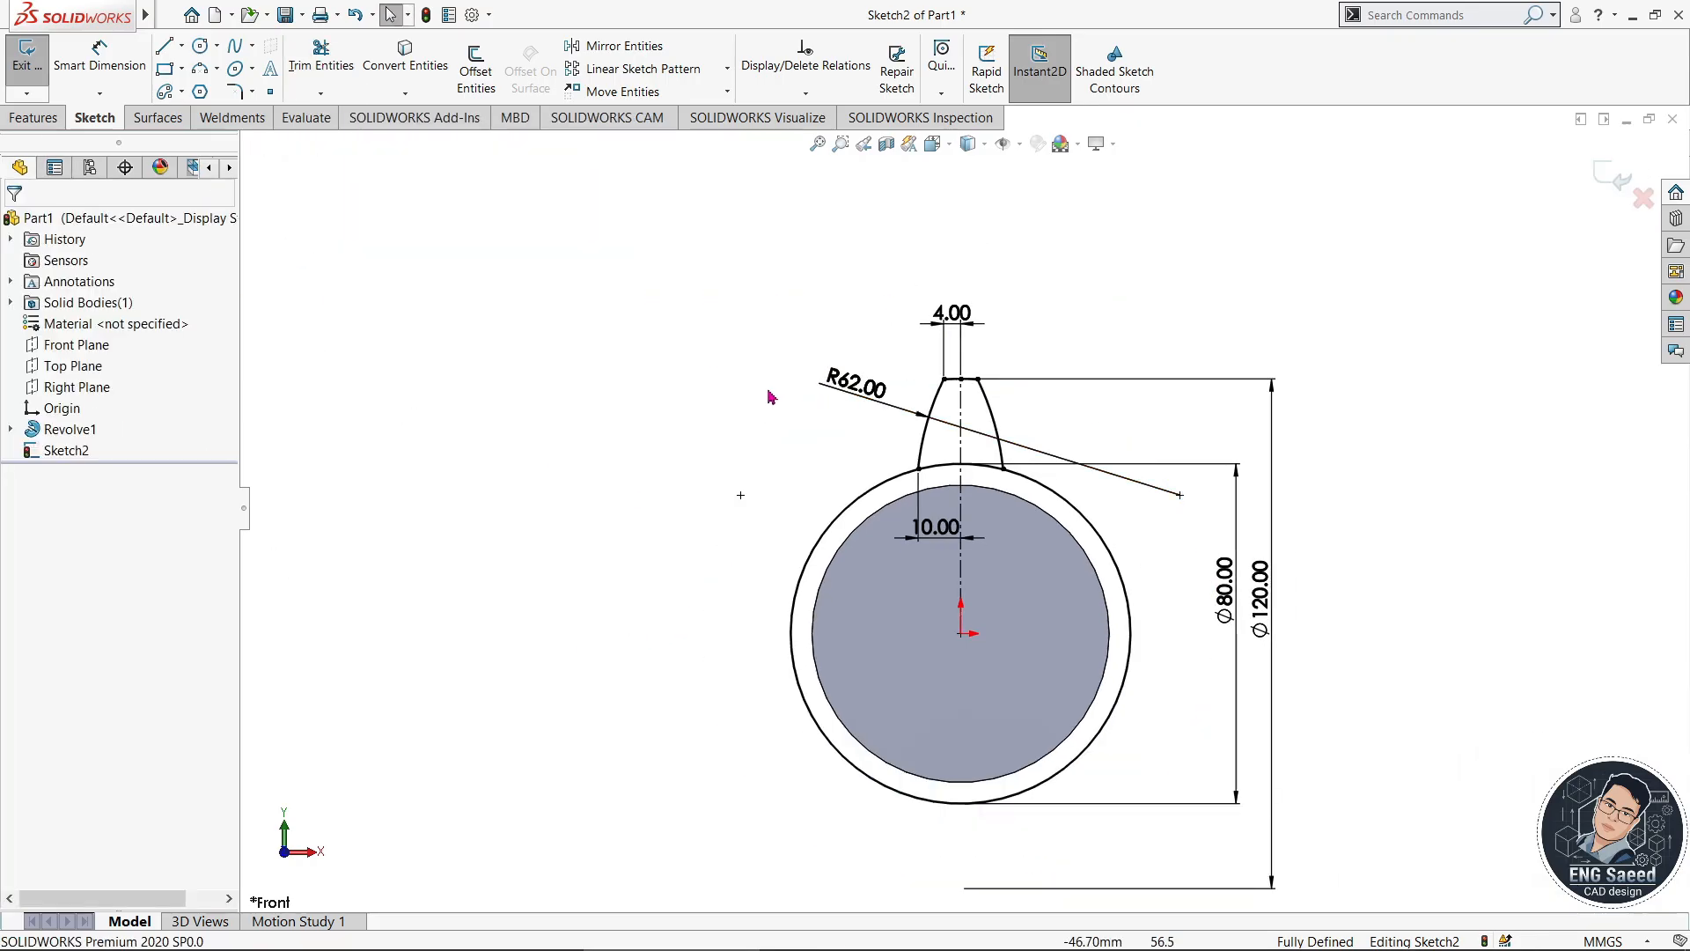
- Start a circular sketch pattern about the origin with both tooth flanks and the tip arc as the entities
{"action": "left_click", "coordinate": [728, 70]}
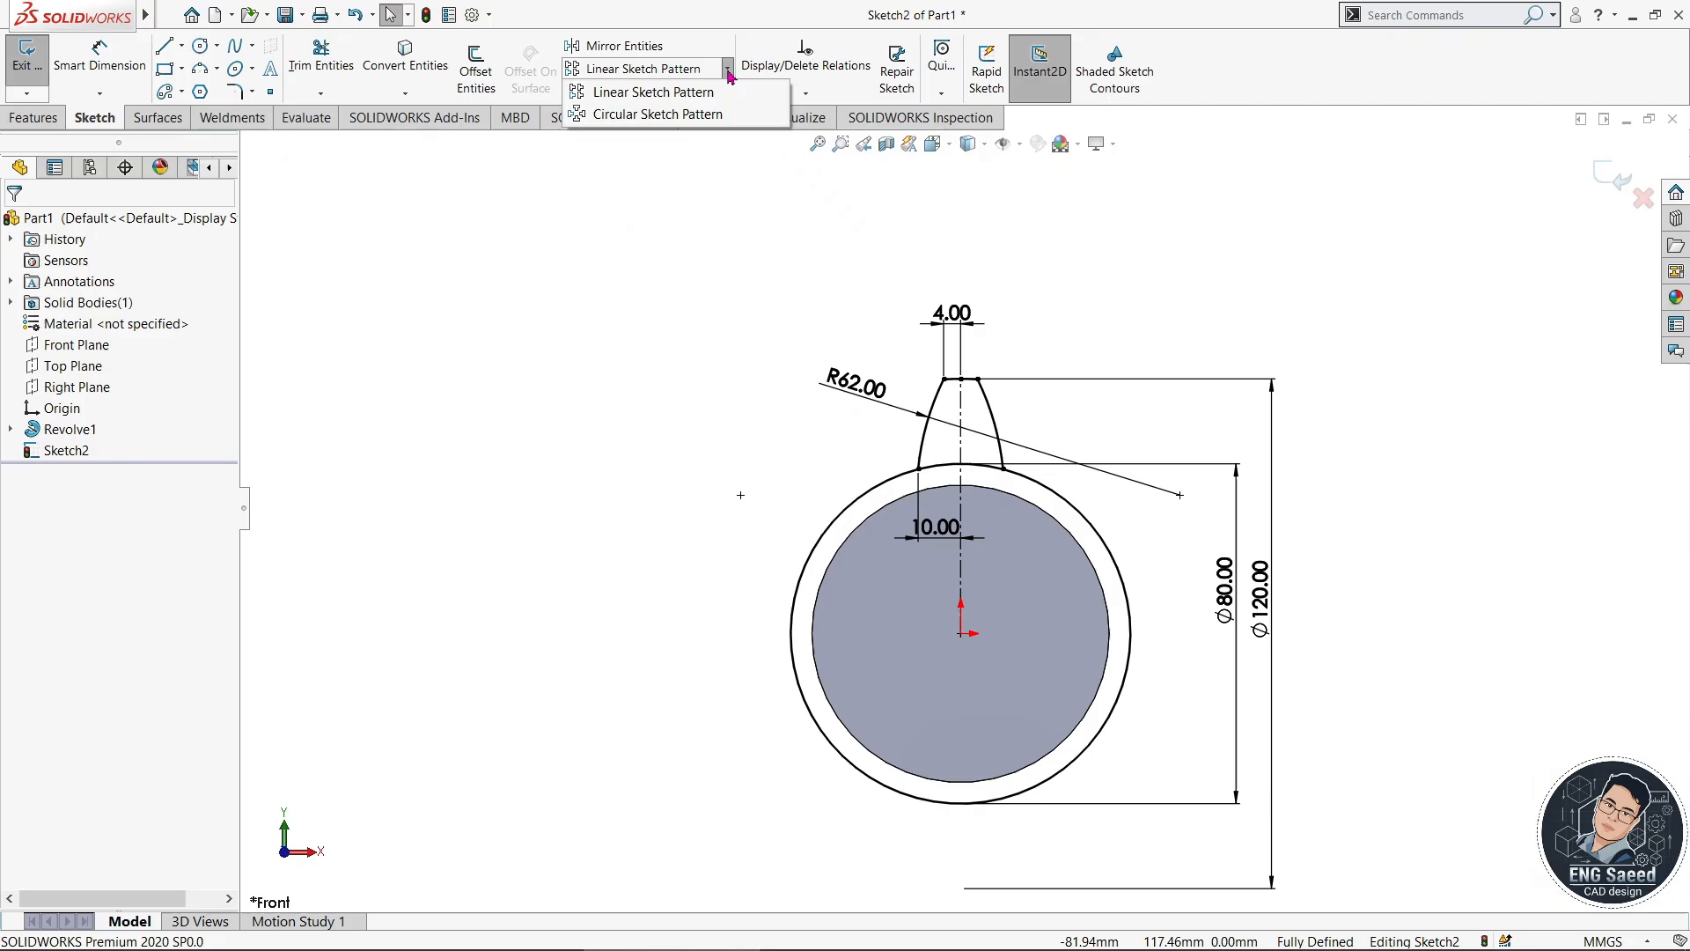
{"action": "left_click", "coordinate": [658, 114]}
{"action": "left_click", "coordinate": [925, 447]}
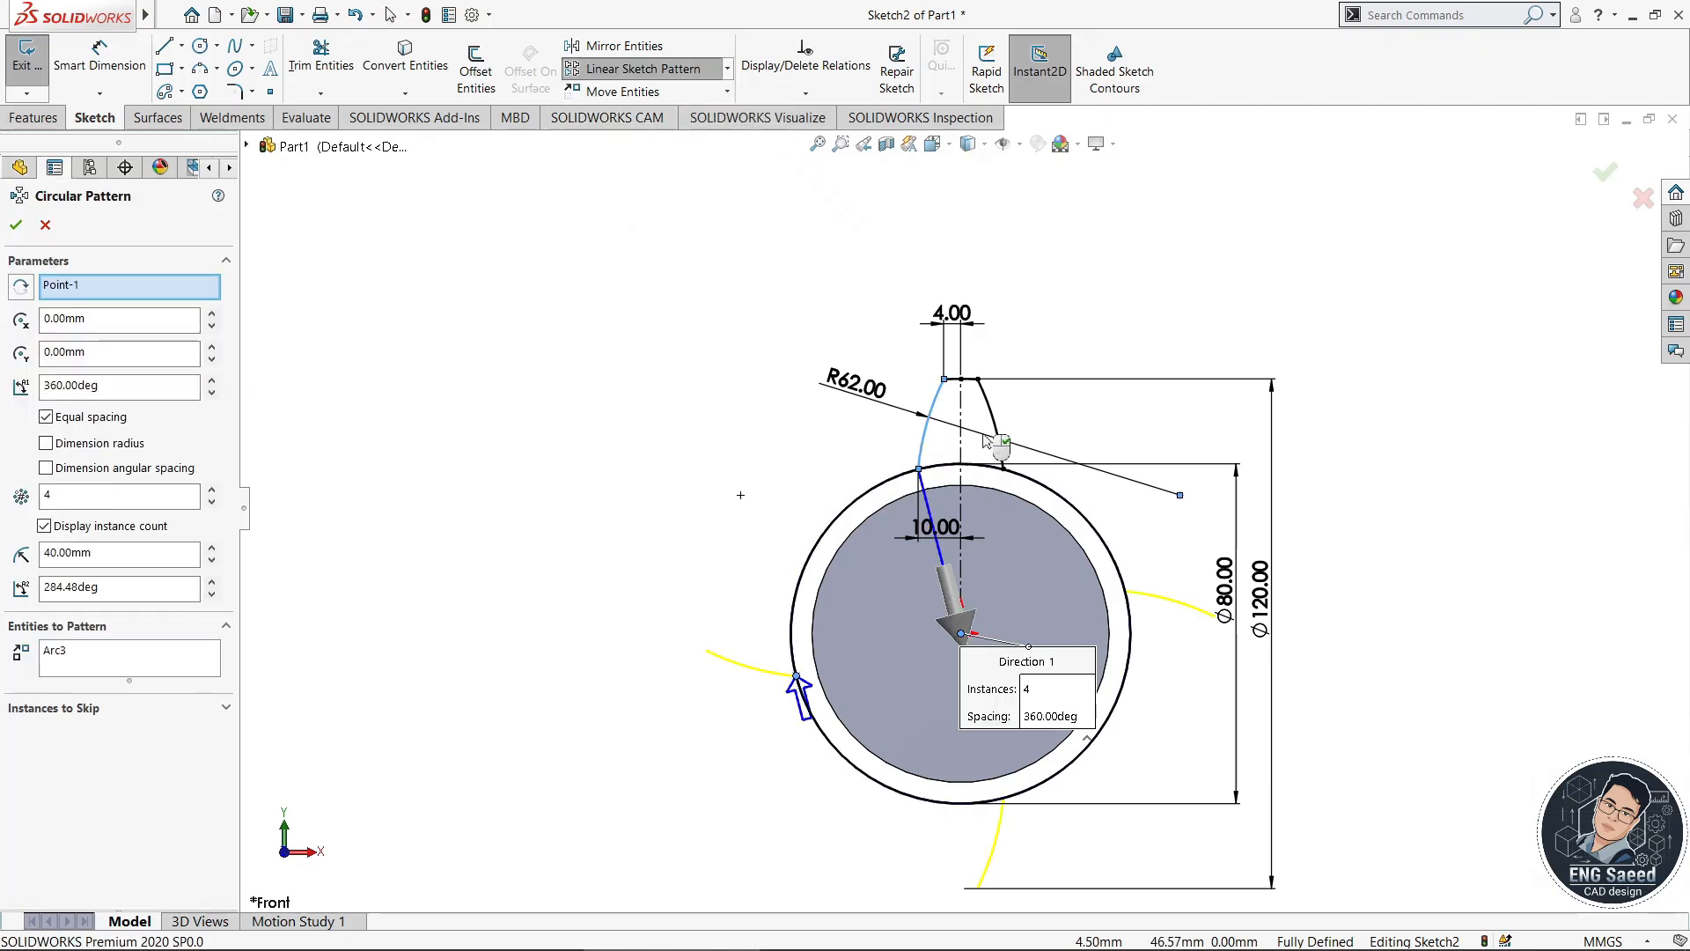
{"action": "left_click", "coordinate": [990, 410]}
{"action": "scroll", "coordinate": [972, 357], "scroll_direction": "down", "scroll_amount": 4}
{"action": "left_click", "coordinate": [970, 406]}
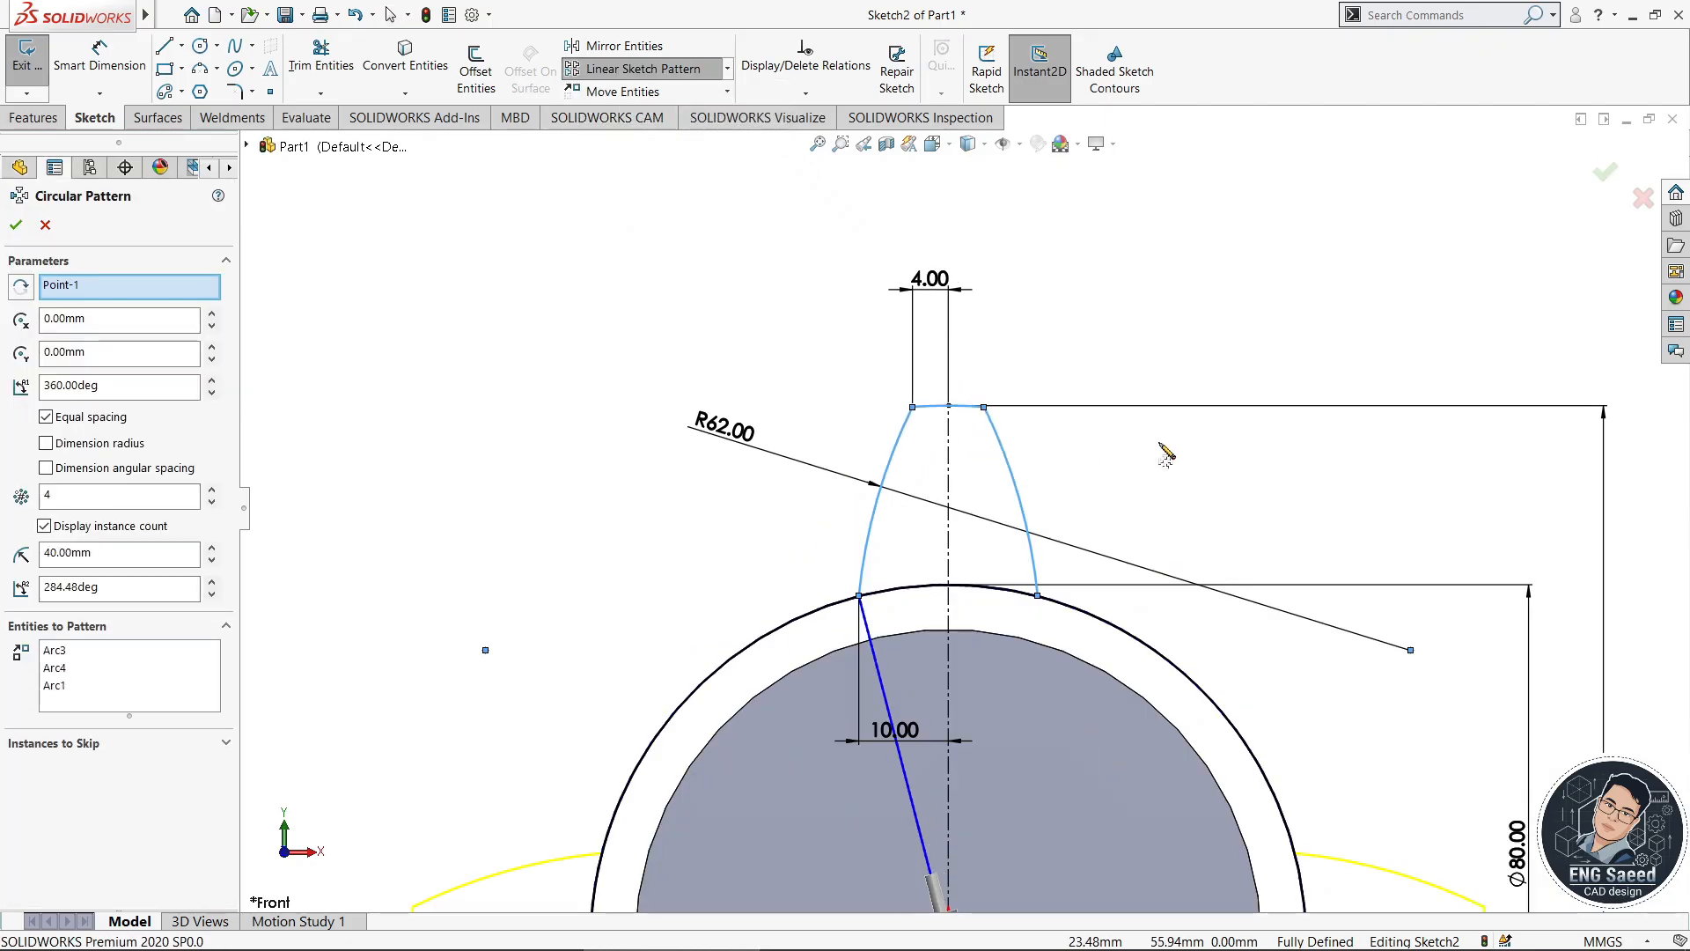
{"action": "scroll", "coordinate": [961, 507], "scroll_direction": "up", "scroll_amount": 6}
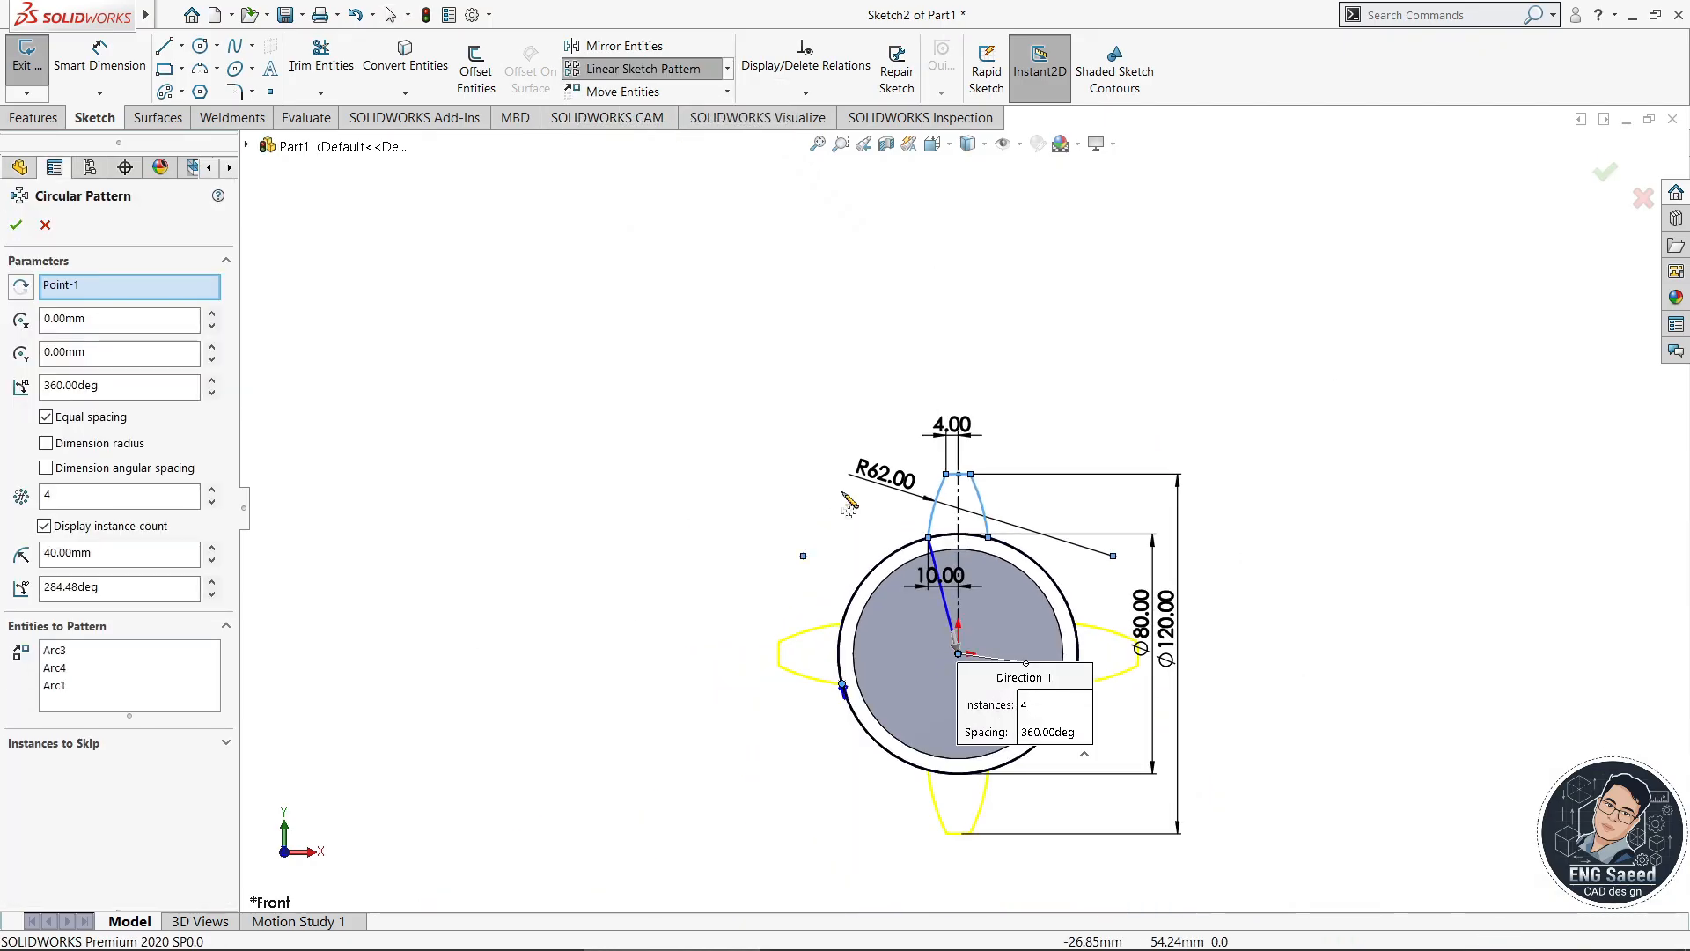
- Set the circular pattern to 8 equally spaced instances over 360 degrees and apply it
{"action": "left_click", "coordinate": [213, 490]}
{"action": "left_click", "coordinate": [213, 490]}
{"action": "left_click", "coordinate": [213, 490]}
{"action": "left_click", "coordinate": [213, 491]}
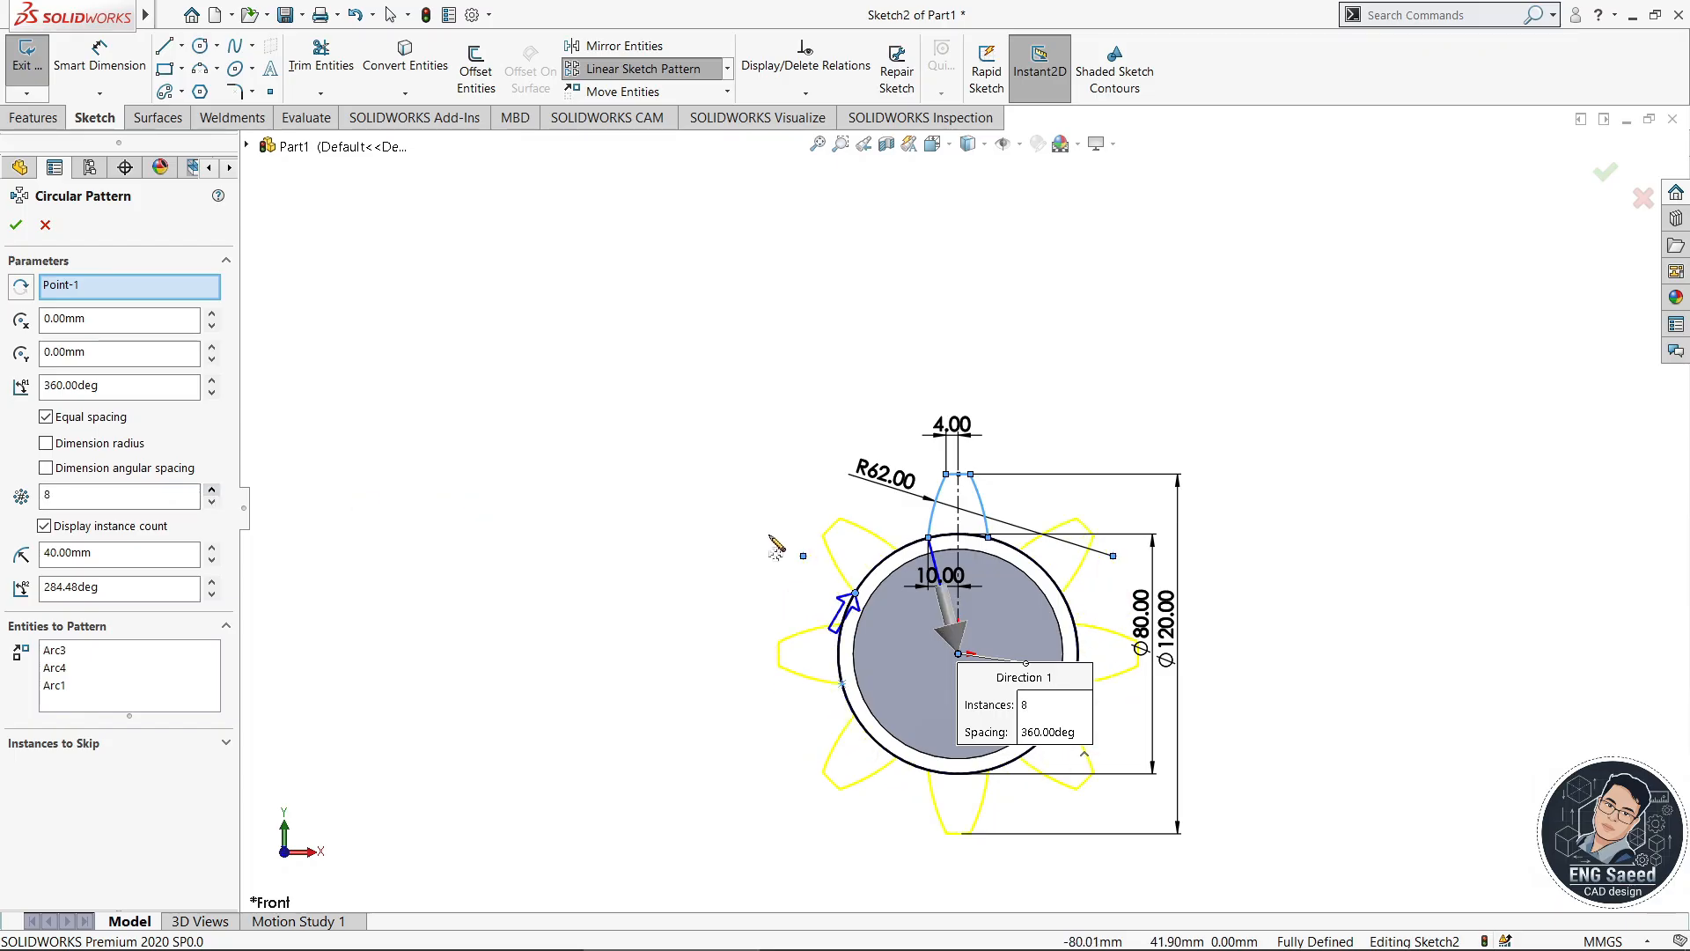
{"action": "left_click_drag", "start_coordinate": [1118, 729], "coordinate": [1356, 366]}
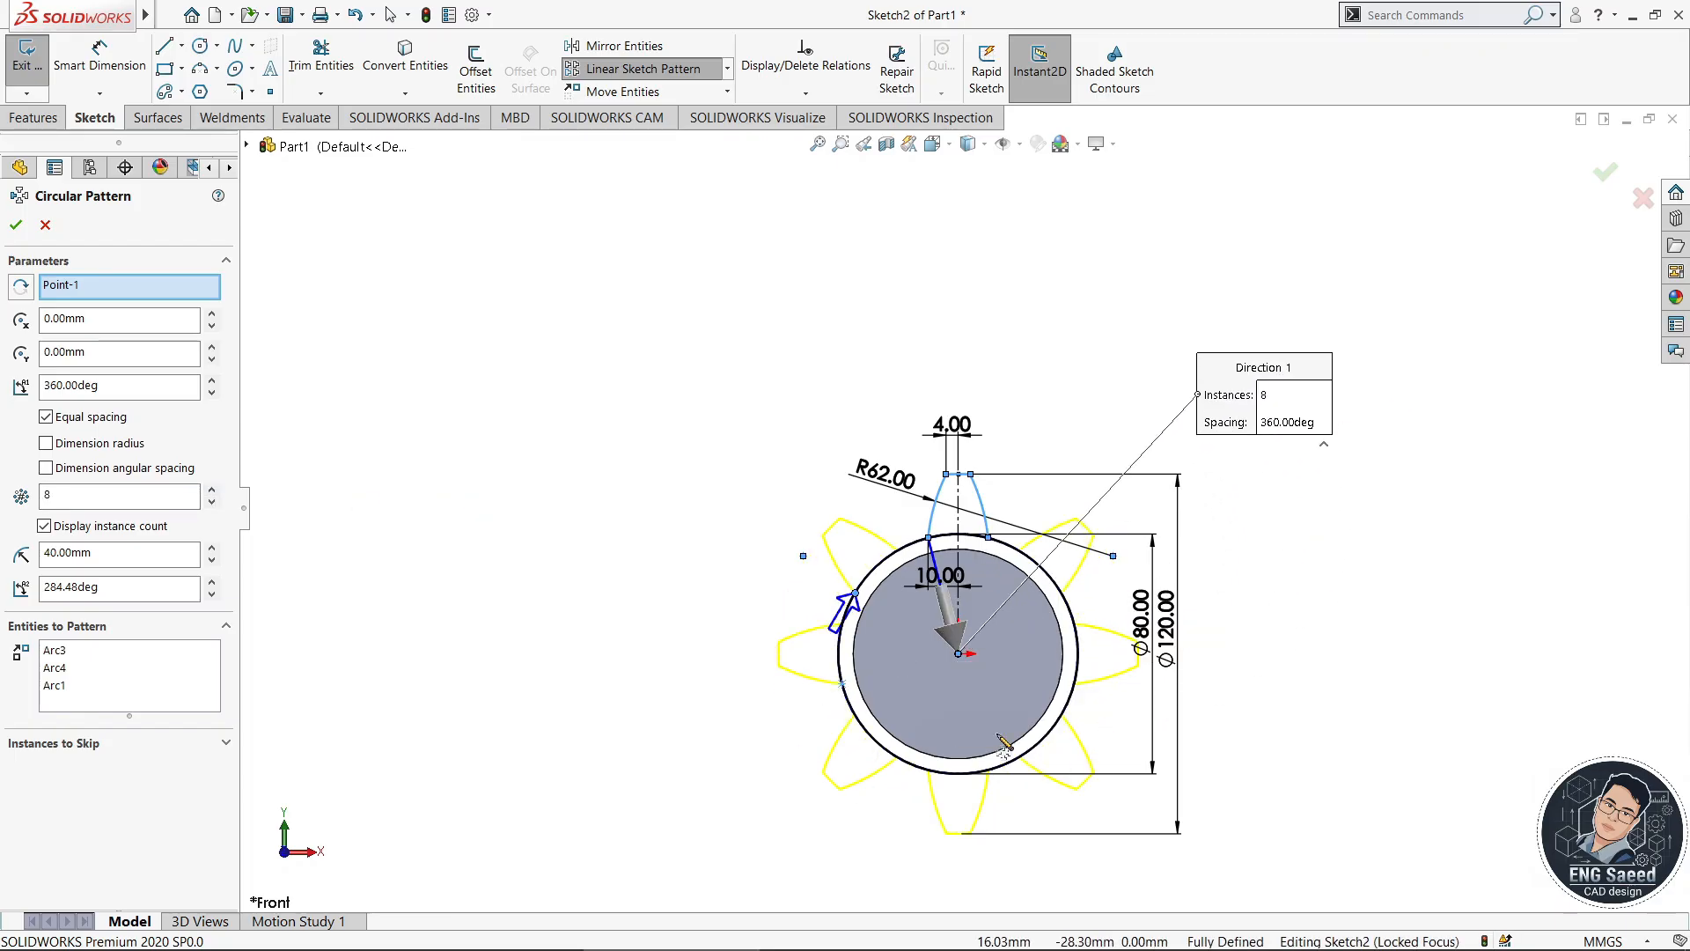
{"action": "left_click", "coordinate": [16, 228]}
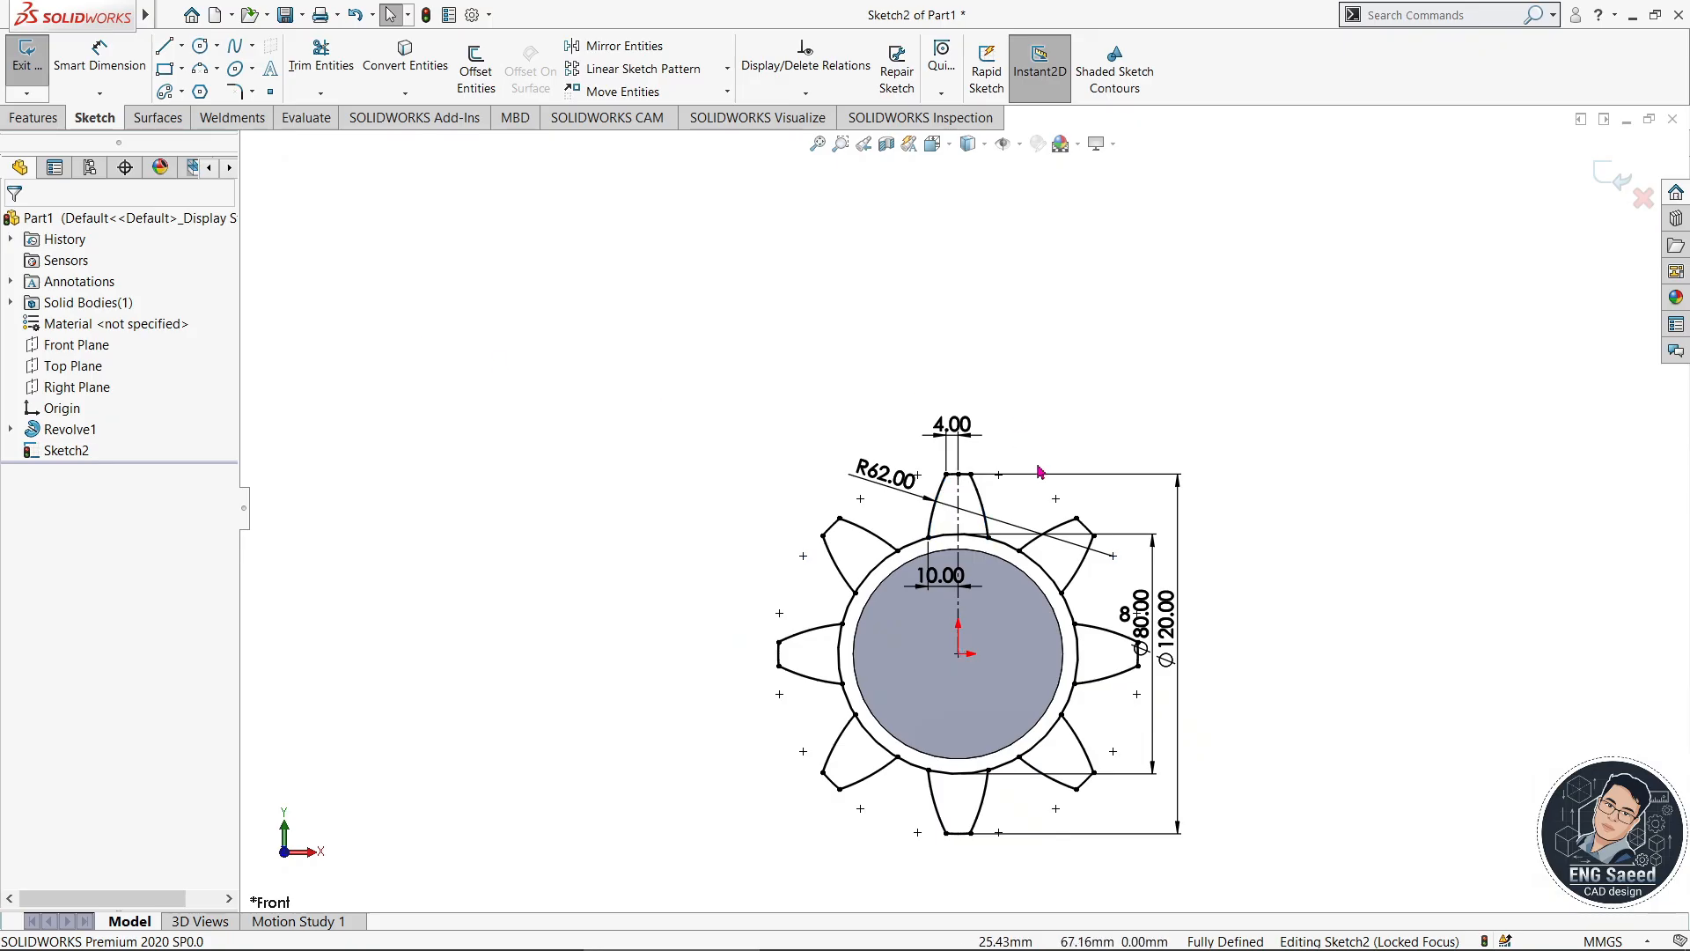
- Trim the 80 mm circle's segments beneath the teeth so the gear outline becomes one continuous profile
{"action": "left_click", "coordinate": [321, 56]}
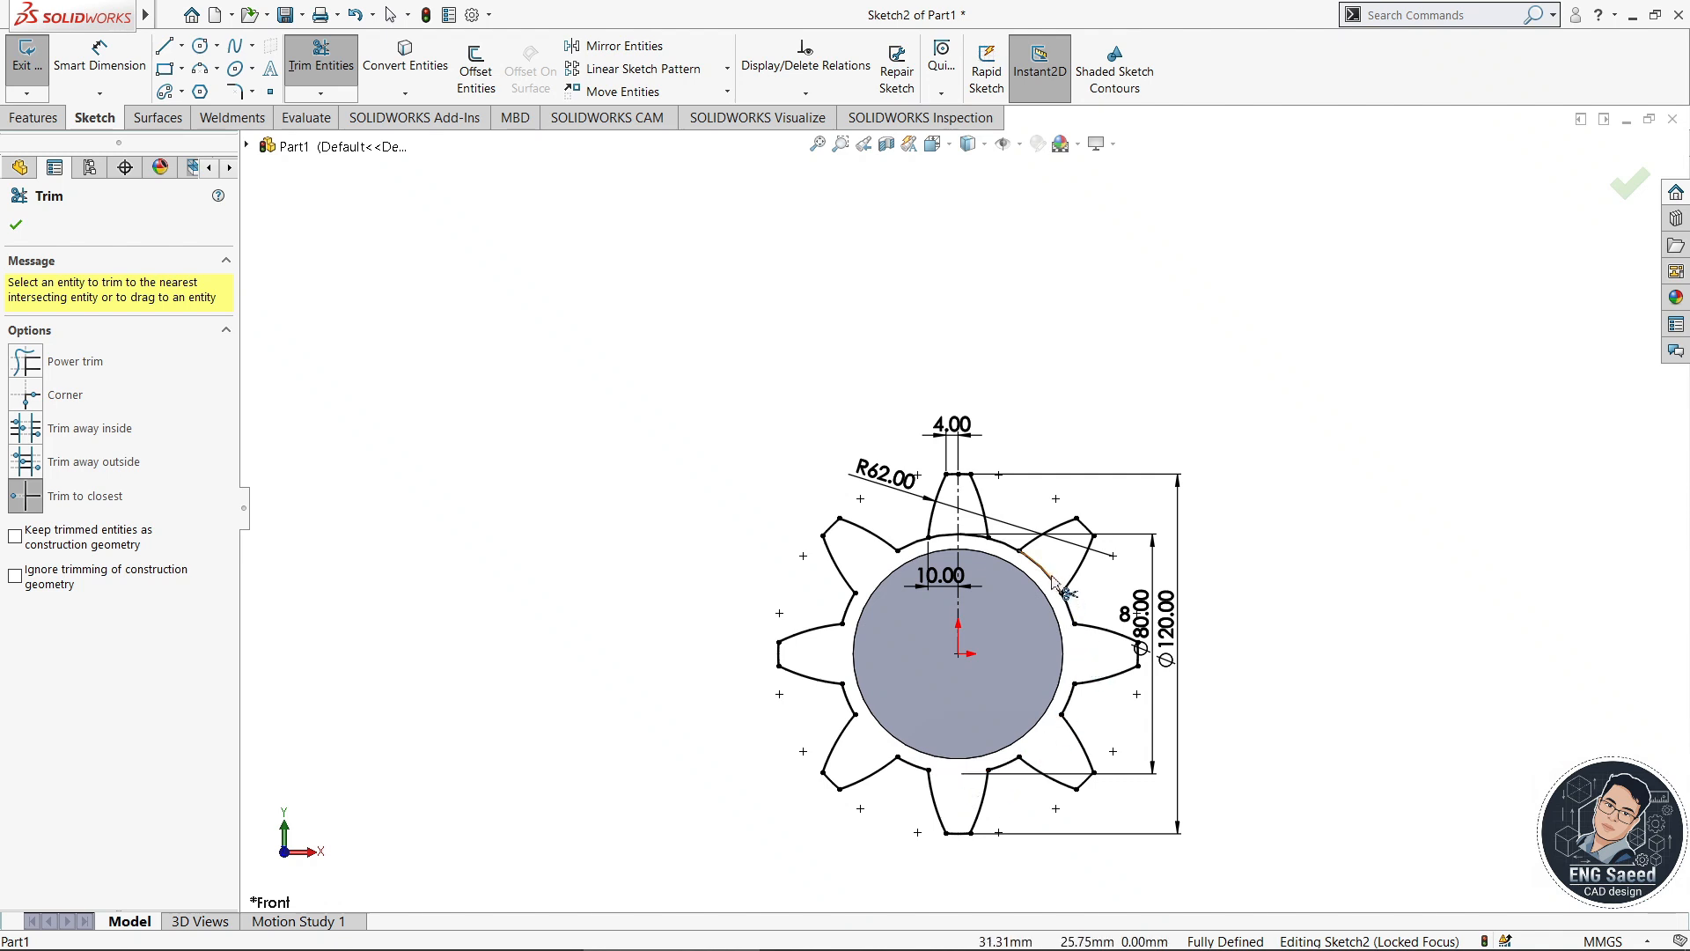
{"action": "scroll", "coordinate": [972, 539], "scroll_direction": "down", "scroll_amount": 3}
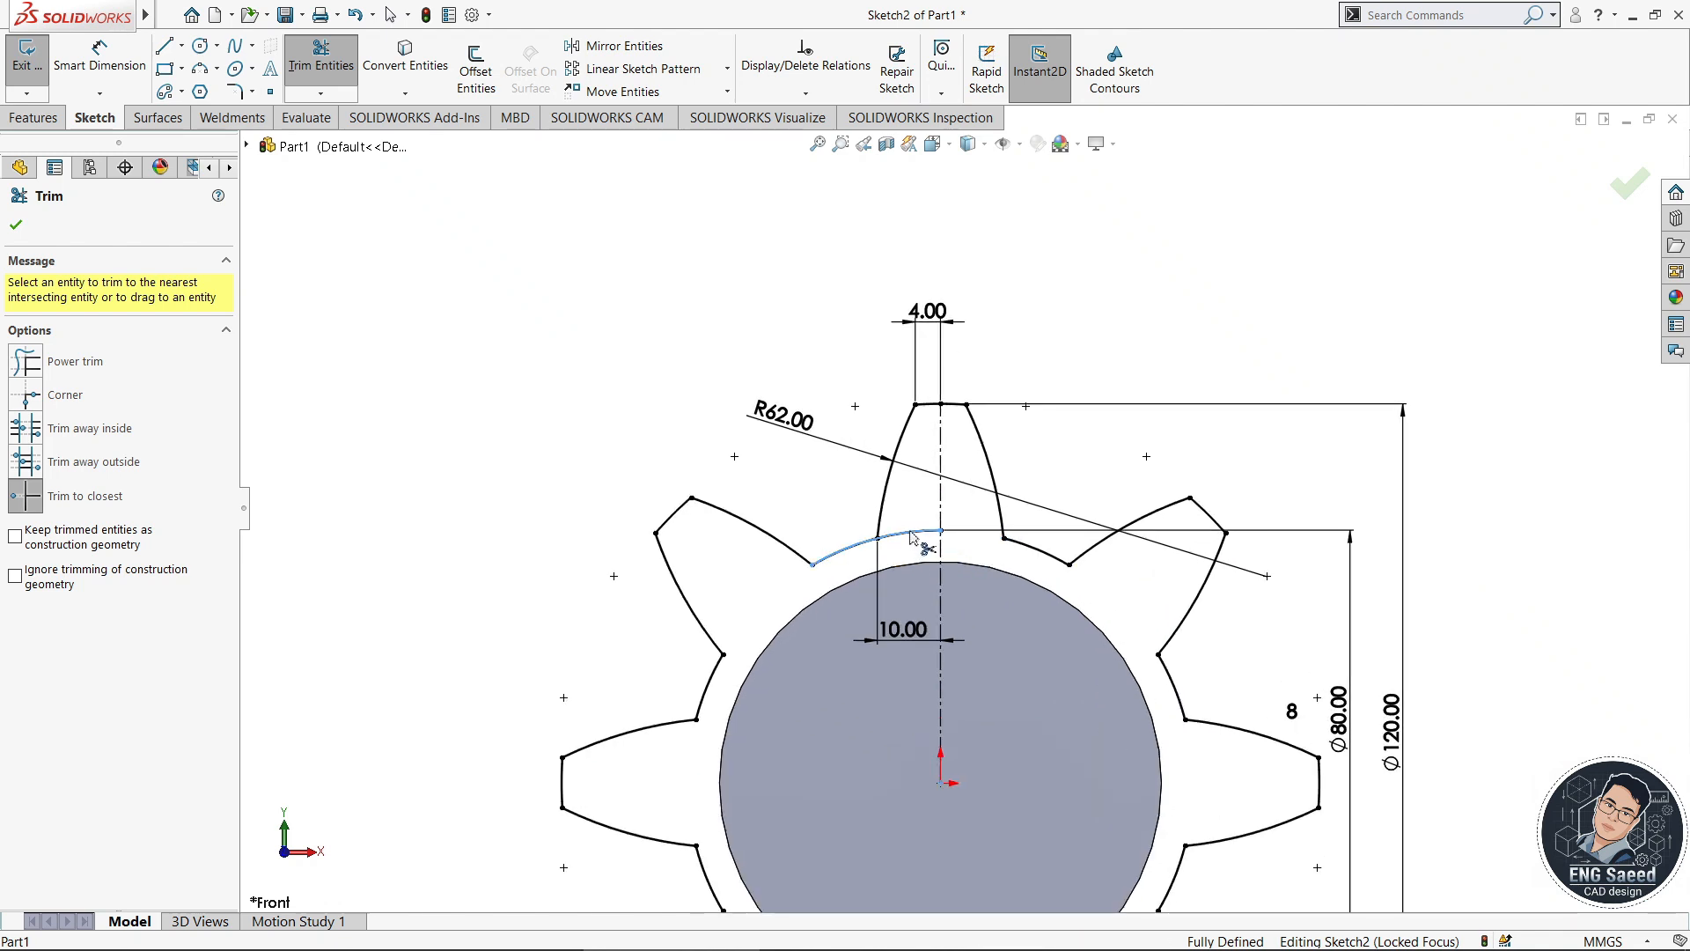
{"action": "scroll", "coordinate": [916, 532], "scroll_direction": "up", "scroll_amount": 5}
{"action": "left_click", "coordinate": [14, 228]}
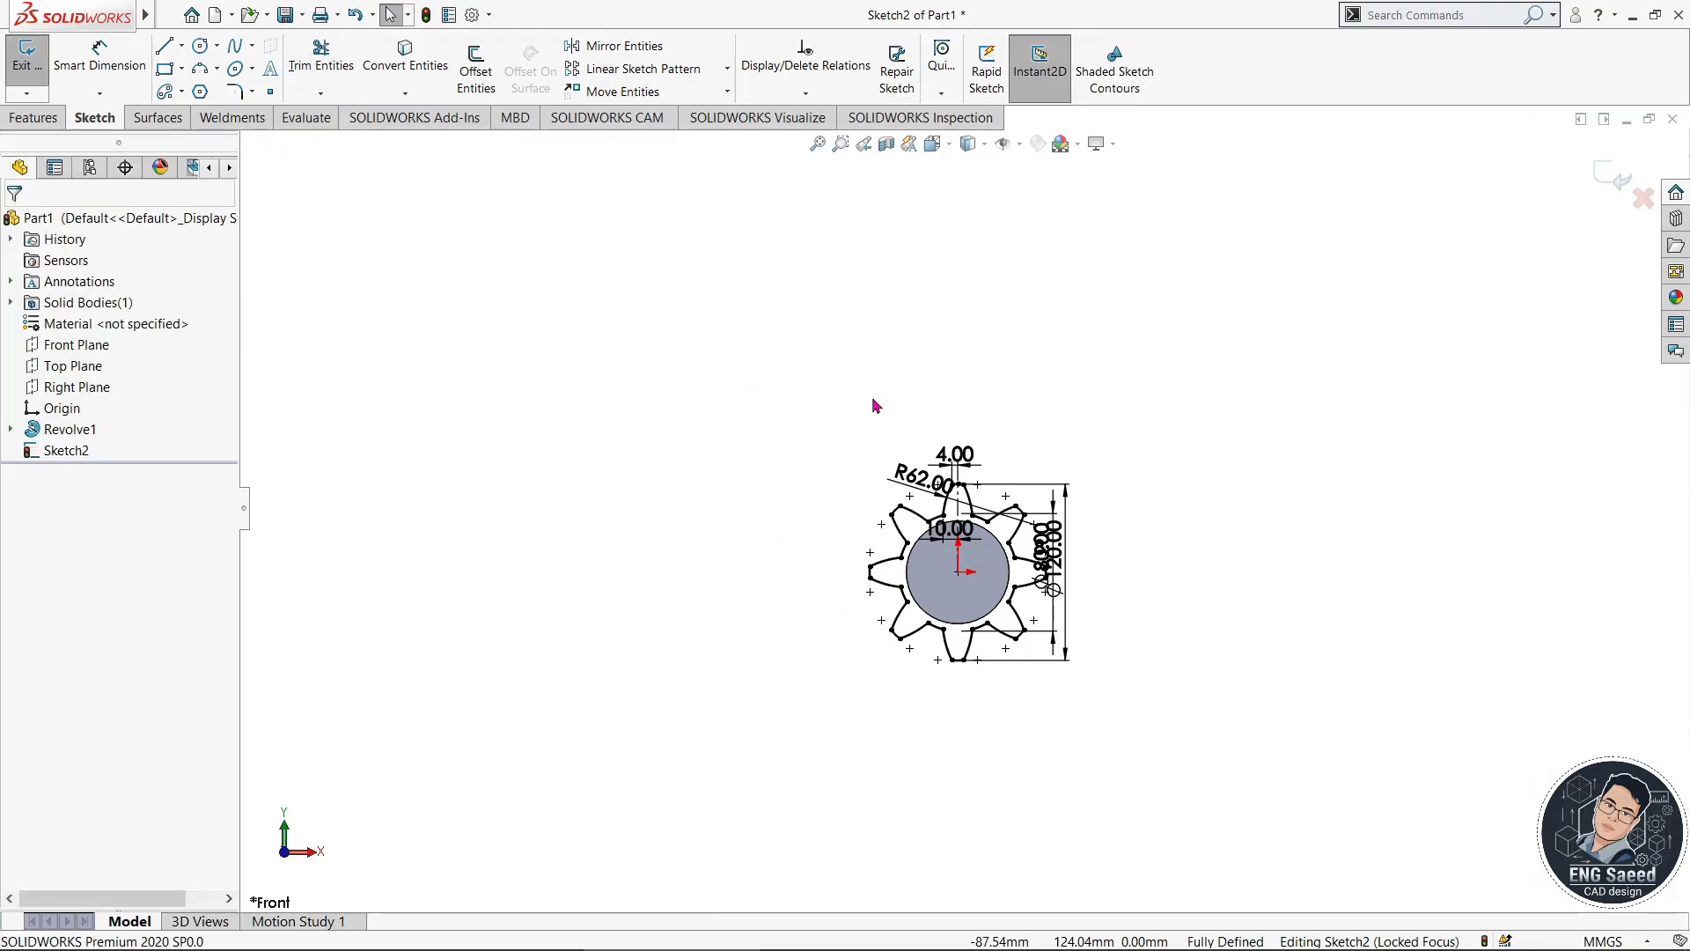
- Move the 80 mm and 120 mm diameter dimensions farther out from the gear profile and exit the sketch
{"action": "left_click", "coordinate": [960, 531]}
{"action": "scroll", "coordinate": [966, 546], "scroll_direction": "down", "scroll_amount": 3}
{"action": "scroll", "coordinate": [1039, 573], "scroll_direction": "down", "scroll_amount": 2}
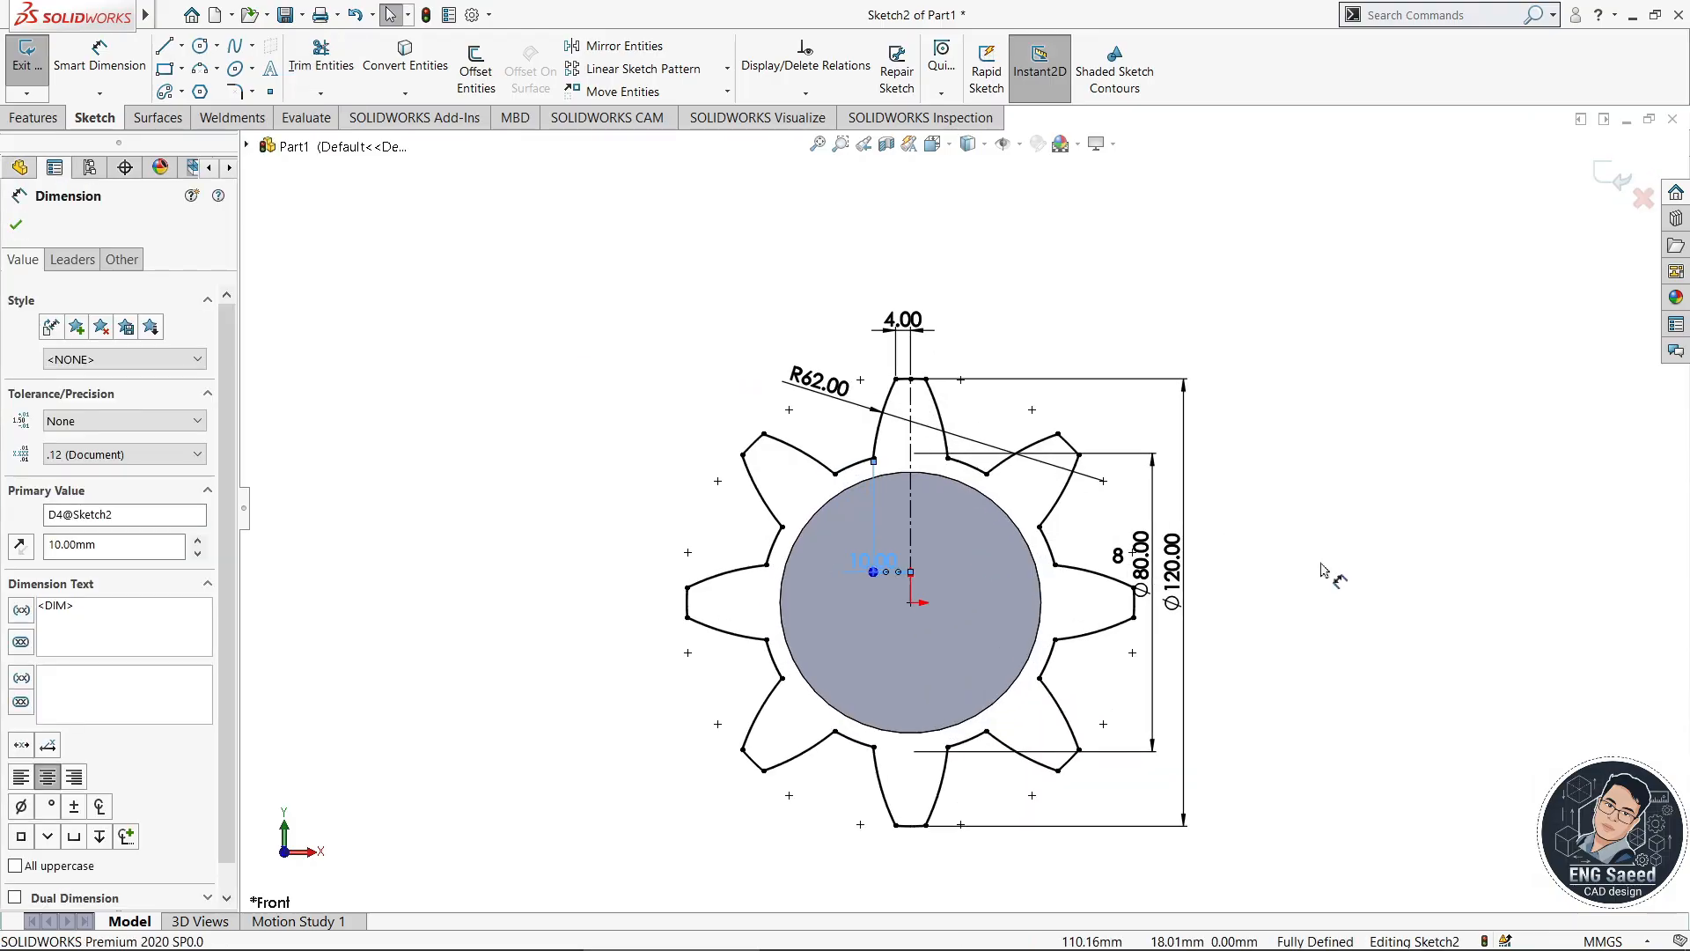
{"action": "mouse_move", "coordinate": [1167, 563]}
{"action": "left_mouse_down"}
{"action": "mouse_move", "coordinate": [1213, 563]}
{"action": "mouse_move", "coordinate": [1183, 555]}
{"action": "left_mouse_up"}
{"action": "left_click", "coordinate": [1400, 335]}
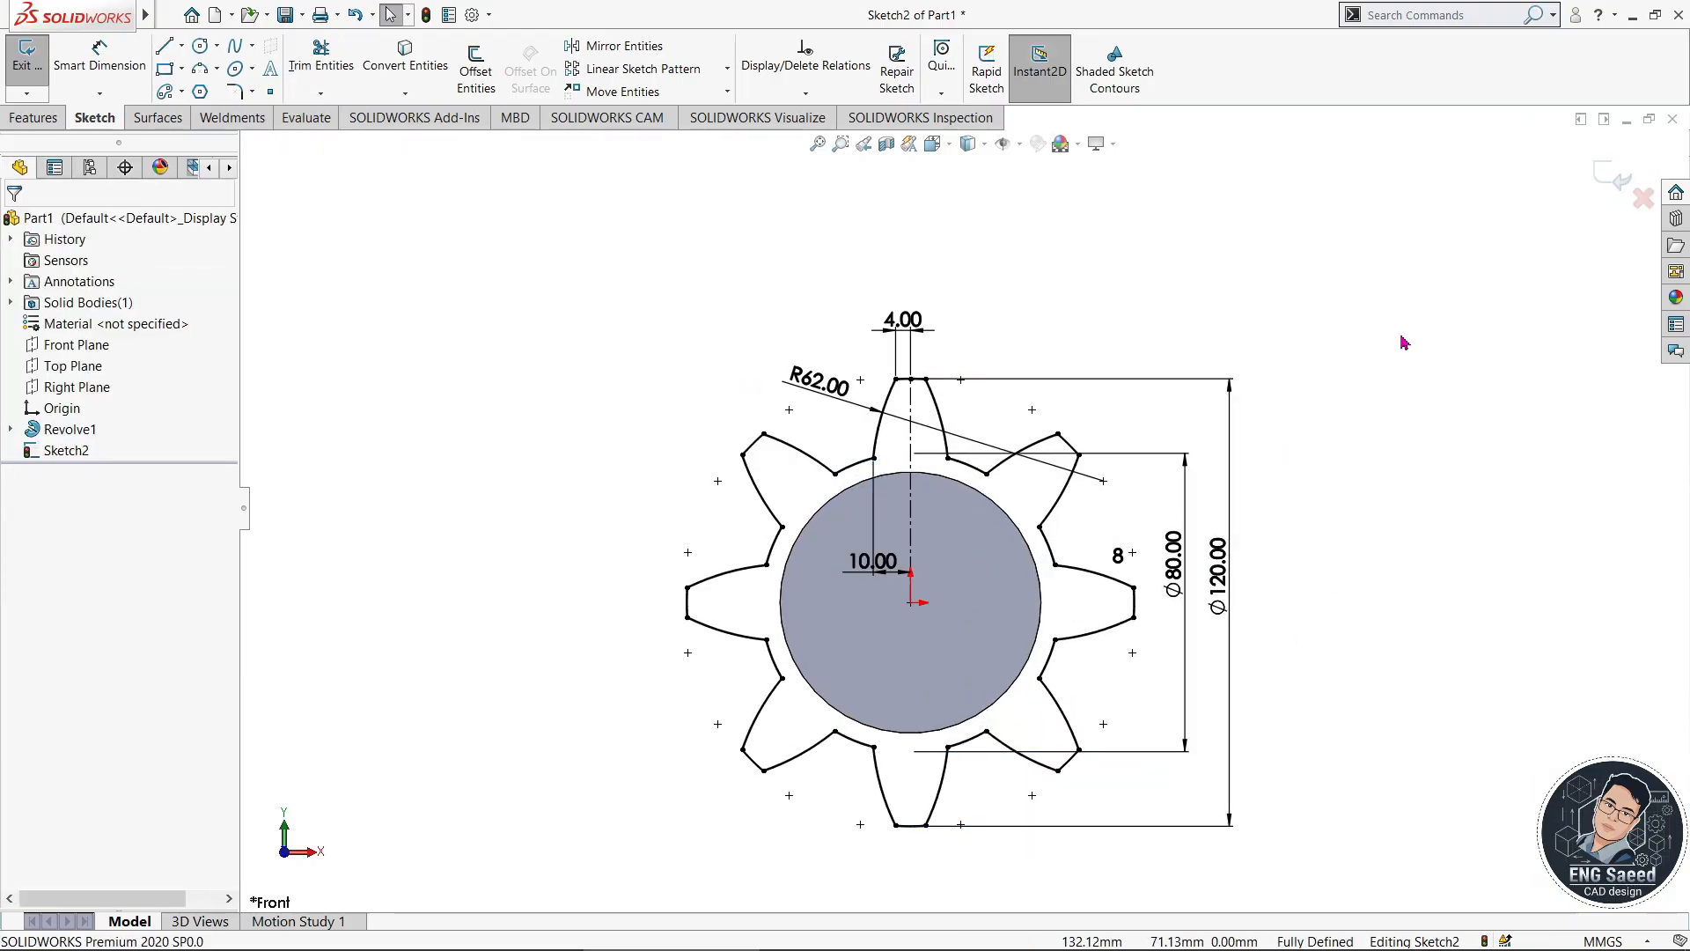
{"action": "left_click", "coordinate": [1621, 179]}
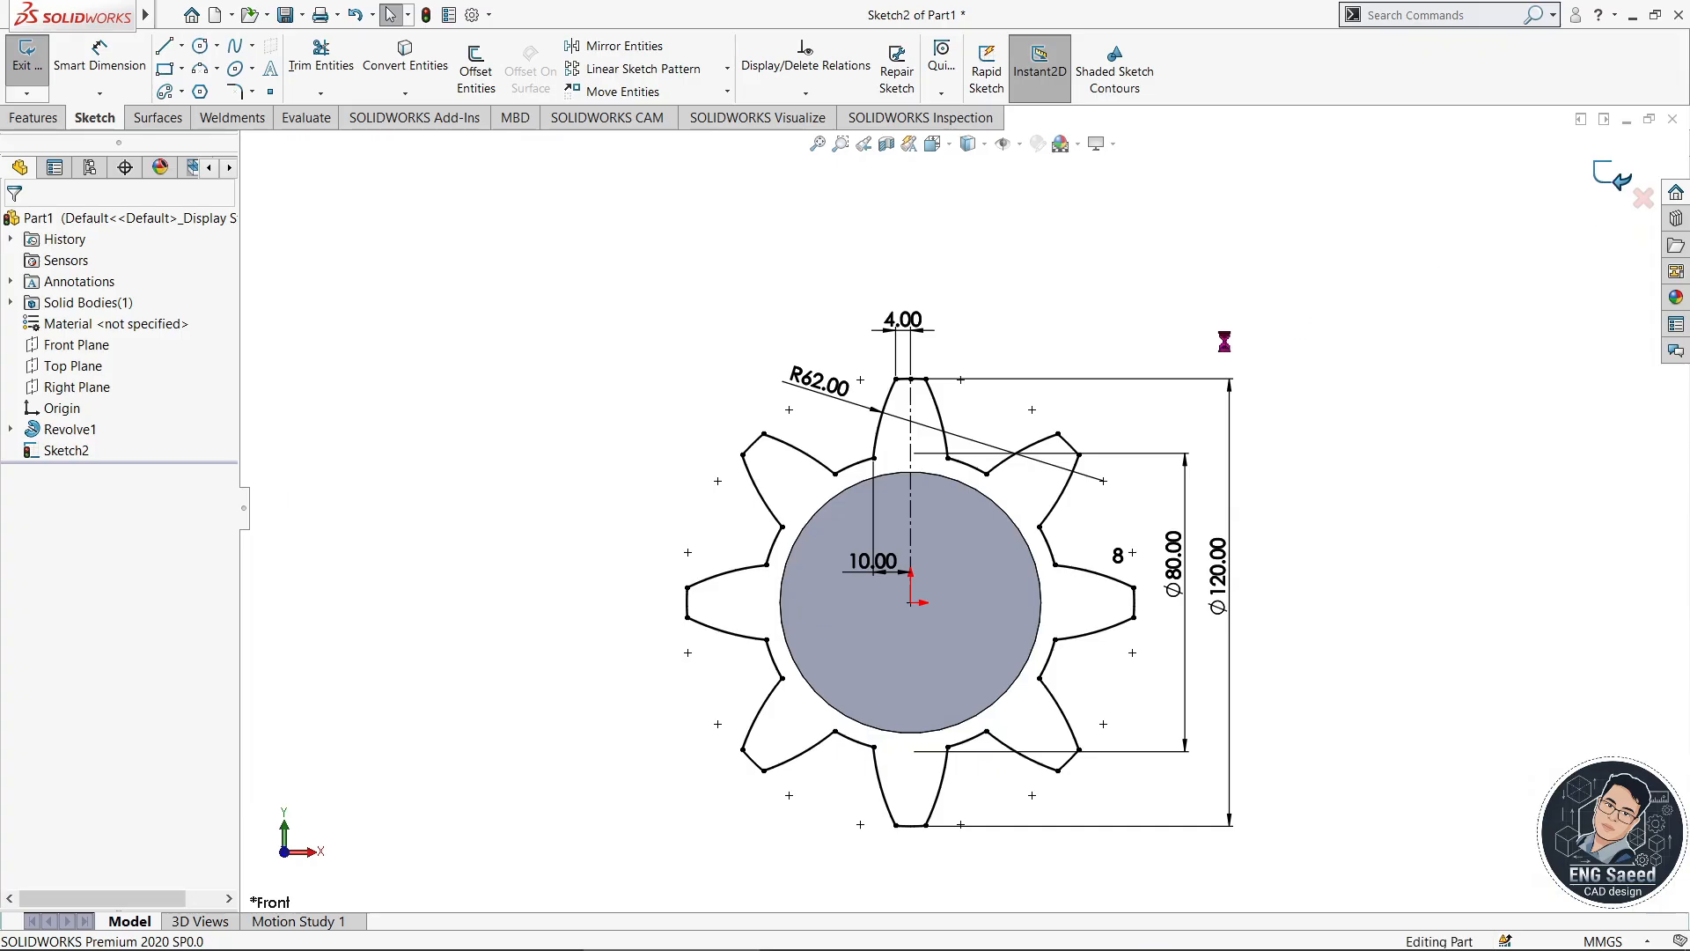
- Create a reference plane offset 40 mm from the Front Plane, in front of the shaft's large end face
{"action": "left_click", "coordinate": [866, 57]}
{"action": "left_click", "coordinate": [880, 114]}
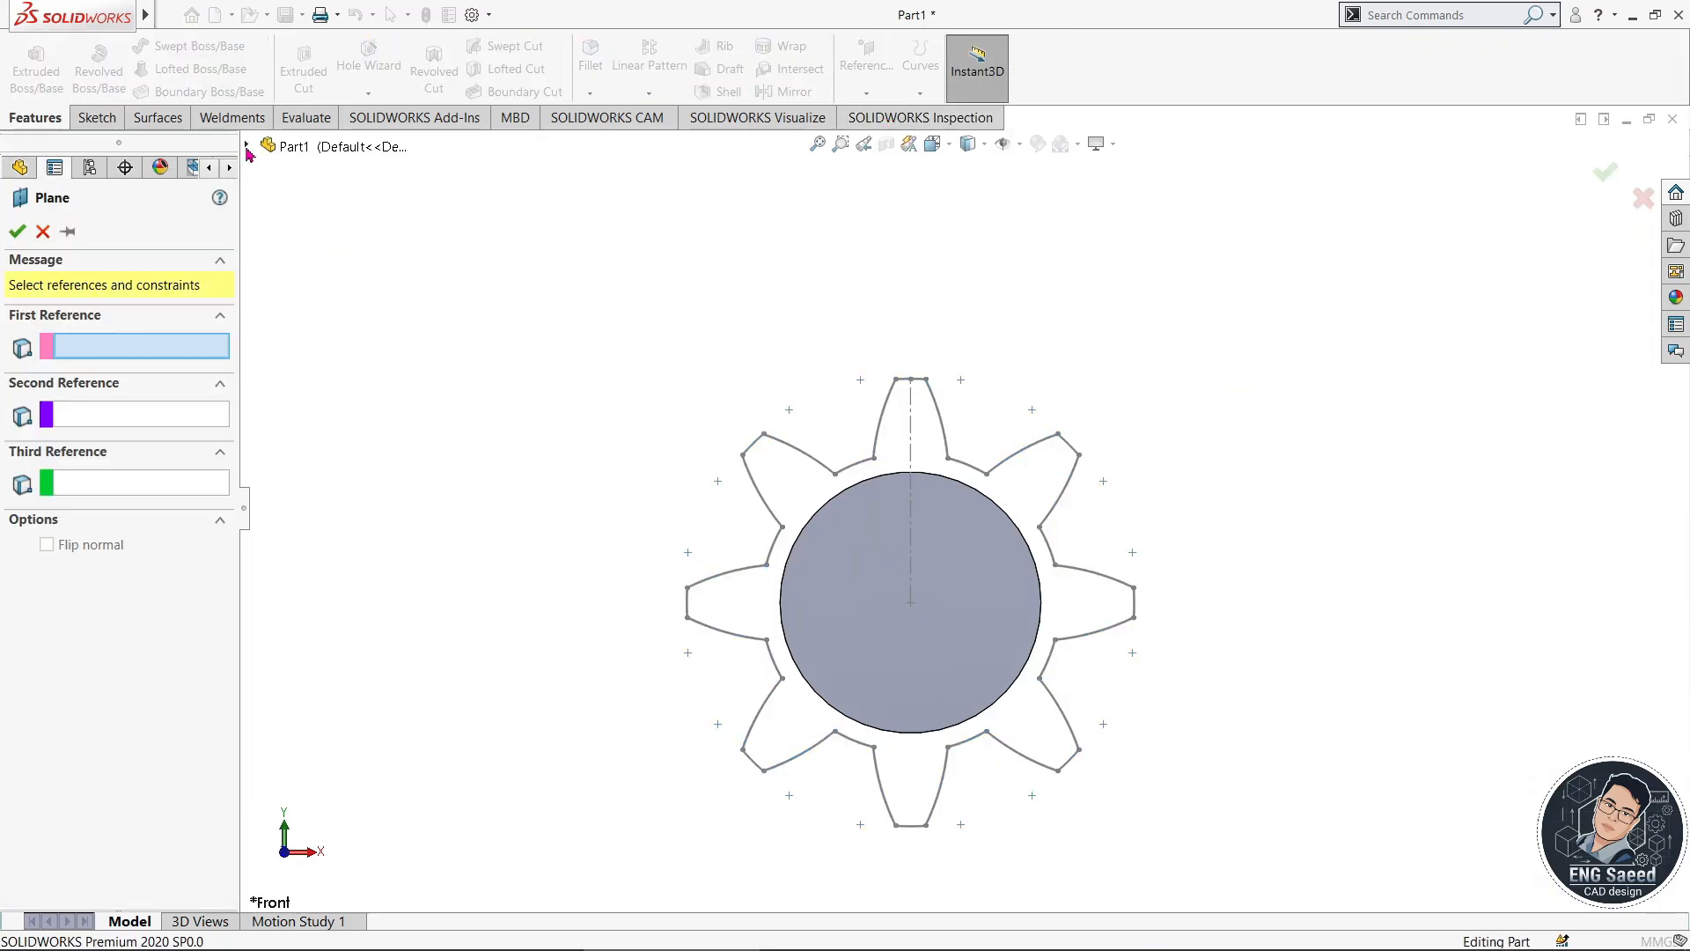
{"action": "left_click", "coordinate": [247, 148]}
{"action": "left_click", "coordinate": [314, 275]}
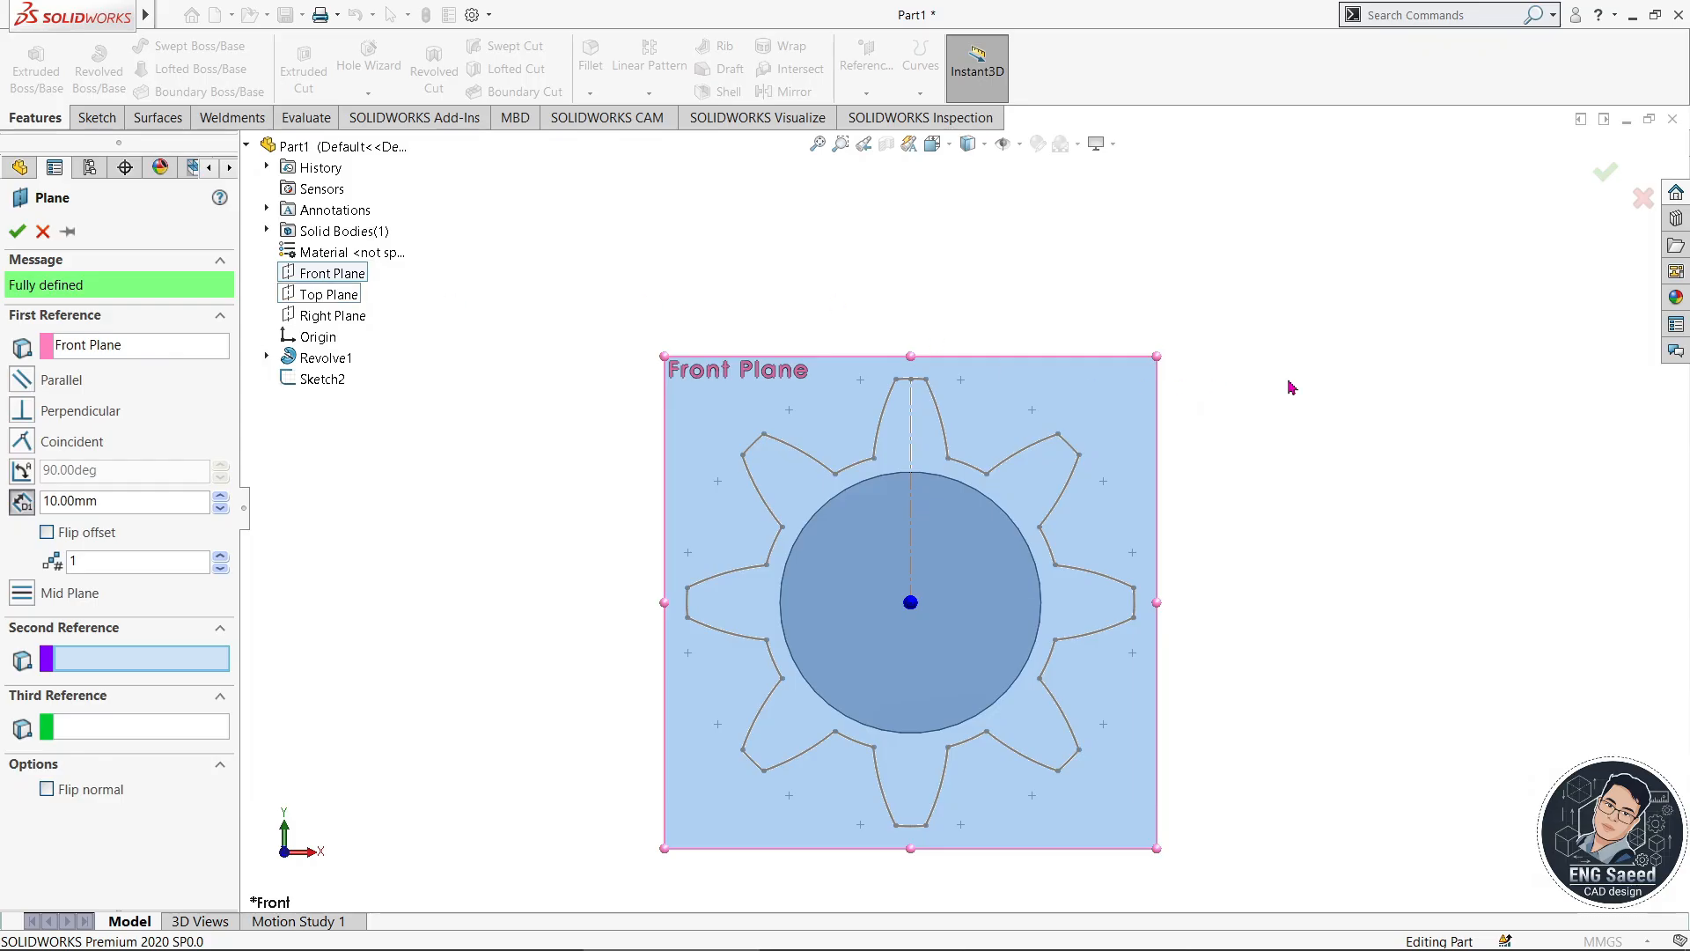
{"action": "middle_click_drag", "start_coordinate": [1292, 388], "coordinate": [1195, 442]}
{"action": "left_click", "coordinate": [220, 496]}
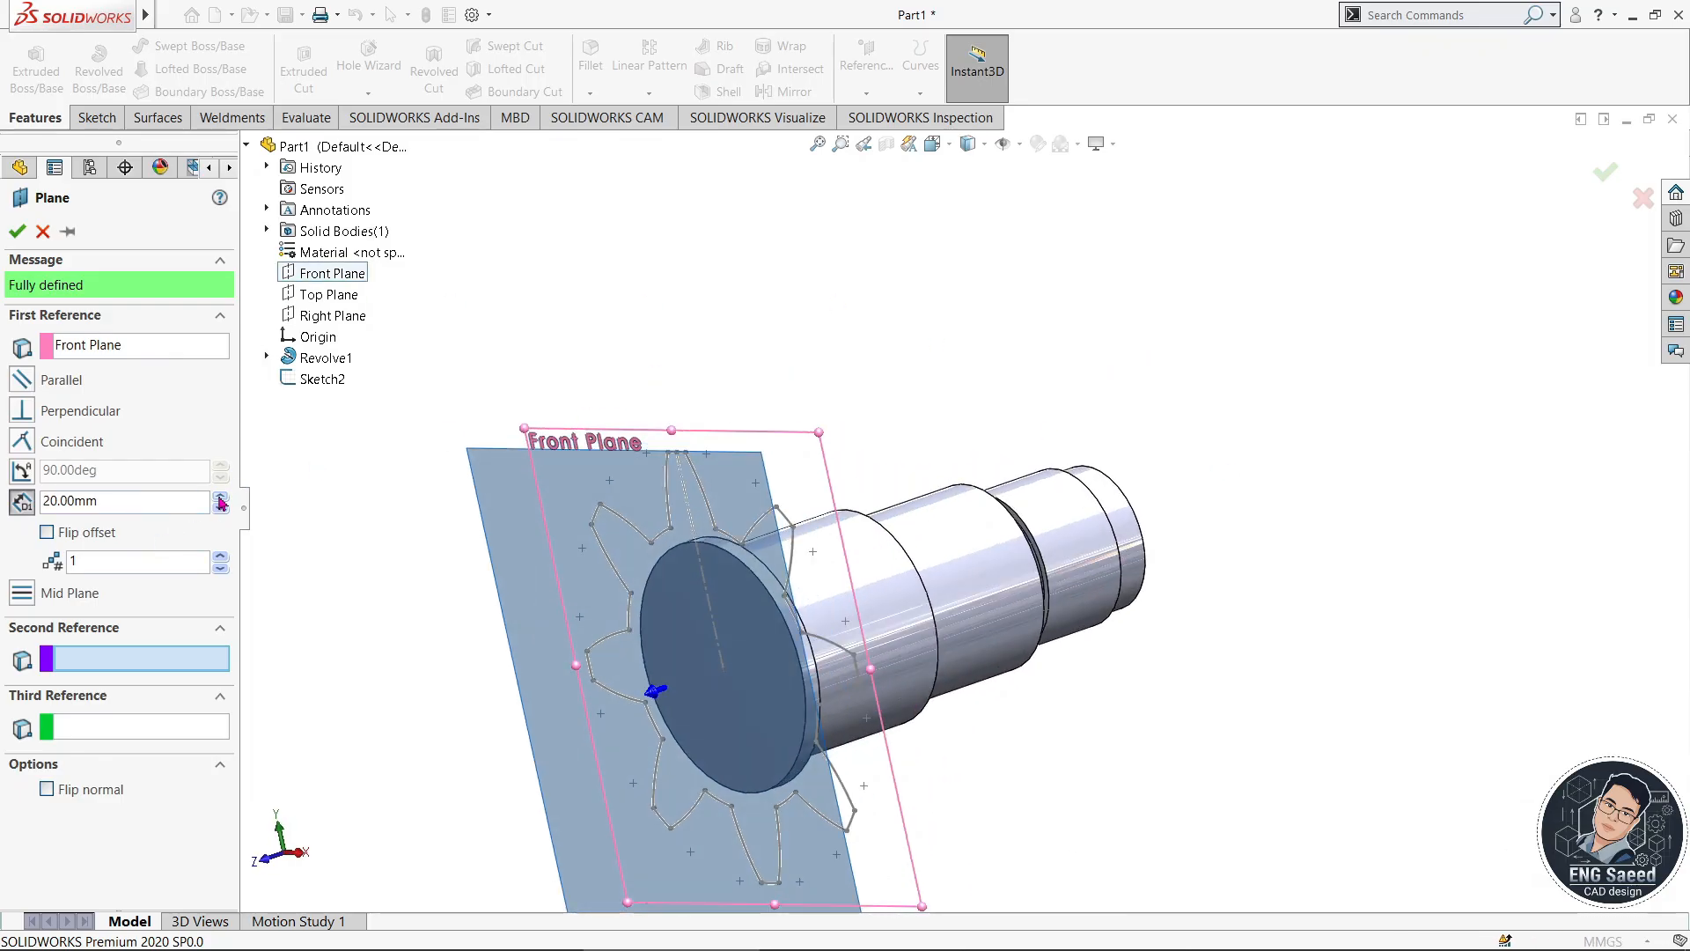
{"action": "left_click", "coordinate": [220, 496]}
{"action": "scroll", "coordinate": [1204, 553], "scroll_direction": "up", "scroll_amount": 4}
{"action": "middle_click_drag", "start_coordinate": [1207, 558], "coordinate": [1176, 623]}
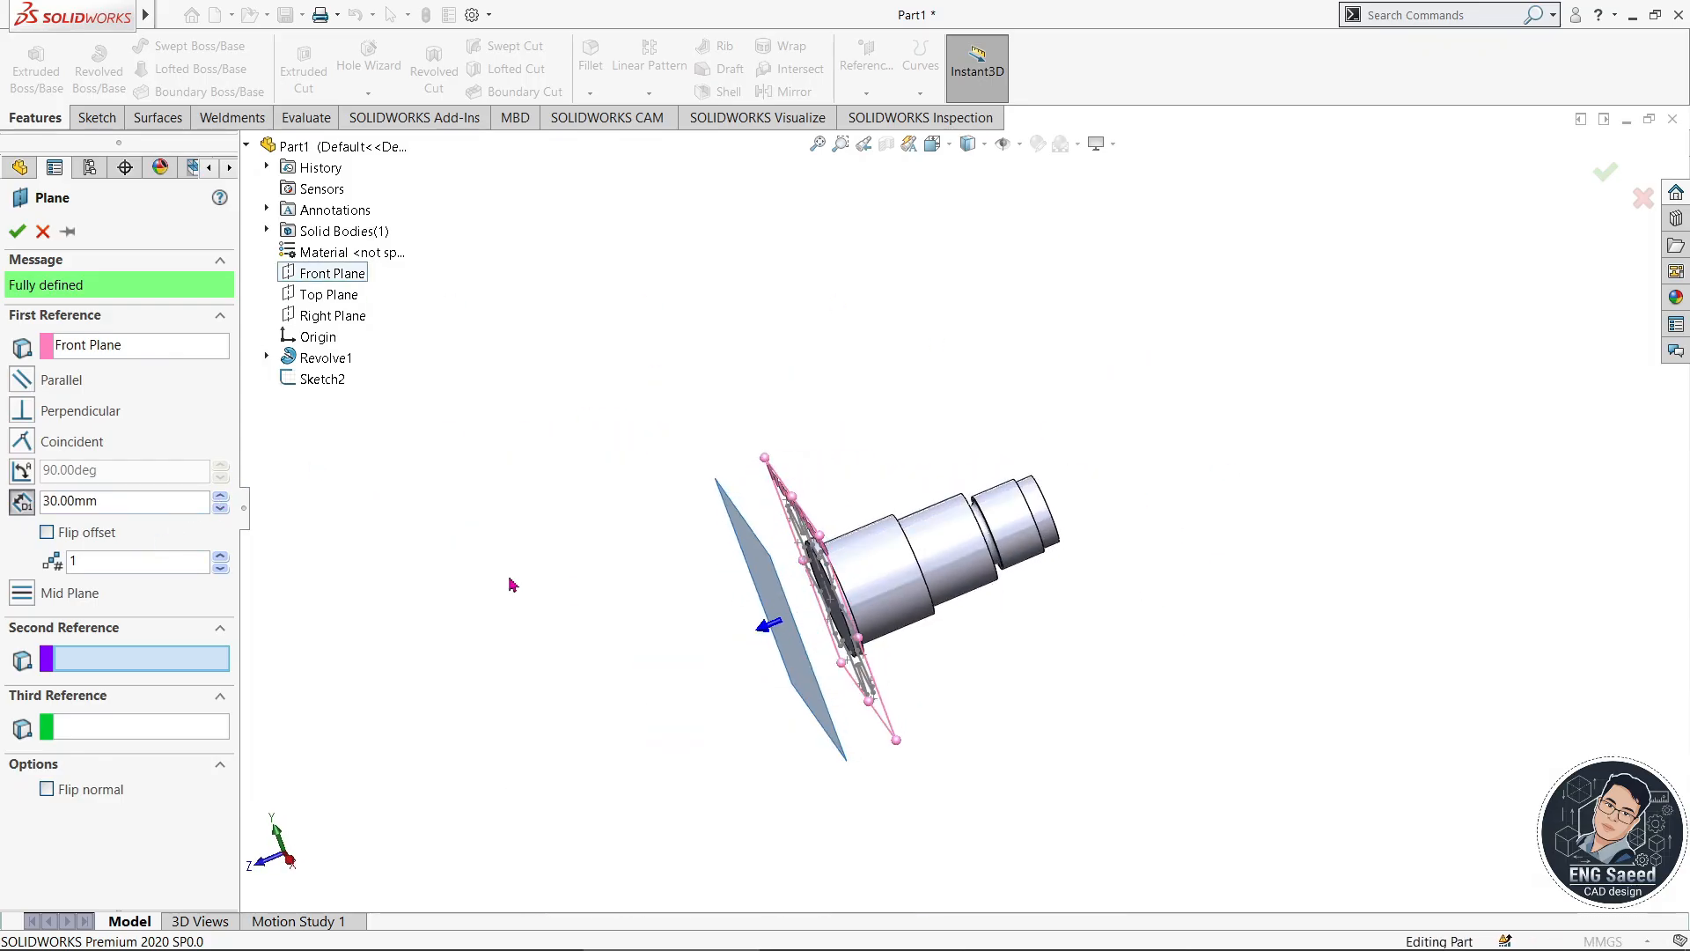
{"action": "left_click", "coordinate": [220, 497]}
{"action": "mouse_move", "coordinate": [441, 603]}
{"action": "middle_mouse_down"}
{"action": "mouse_move", "coordinate": [531, 562]}
{"action": "mouse_move", "coordinate": [441, 584]}
{"action": "mouse_move", "coordinate": [450, 542]}
{"action": "middle_mouse_up"}
{"action": "left_click", "coordinate": [24, 238]}
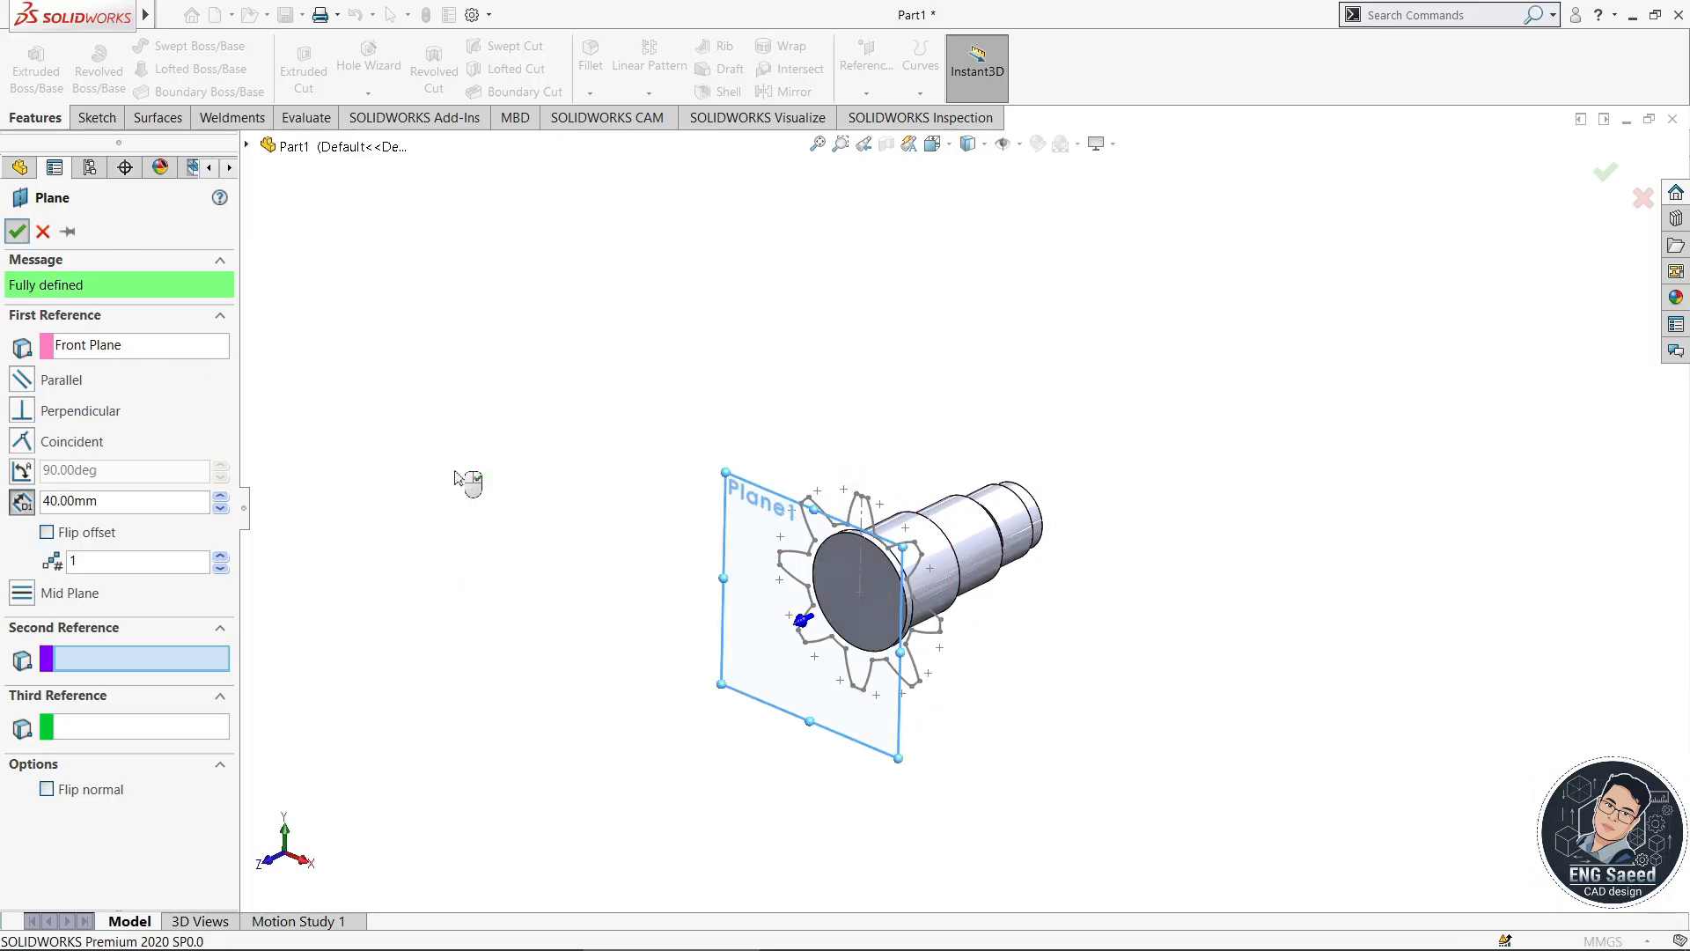
- Start a sketch on the 40 mm offset plane and convert the full-size gear sketch, Sketch2, into it
{"action": "left_click", "coordinate": [744, 501]}
{"action": "left_click", "coordinate": [814, 440]}
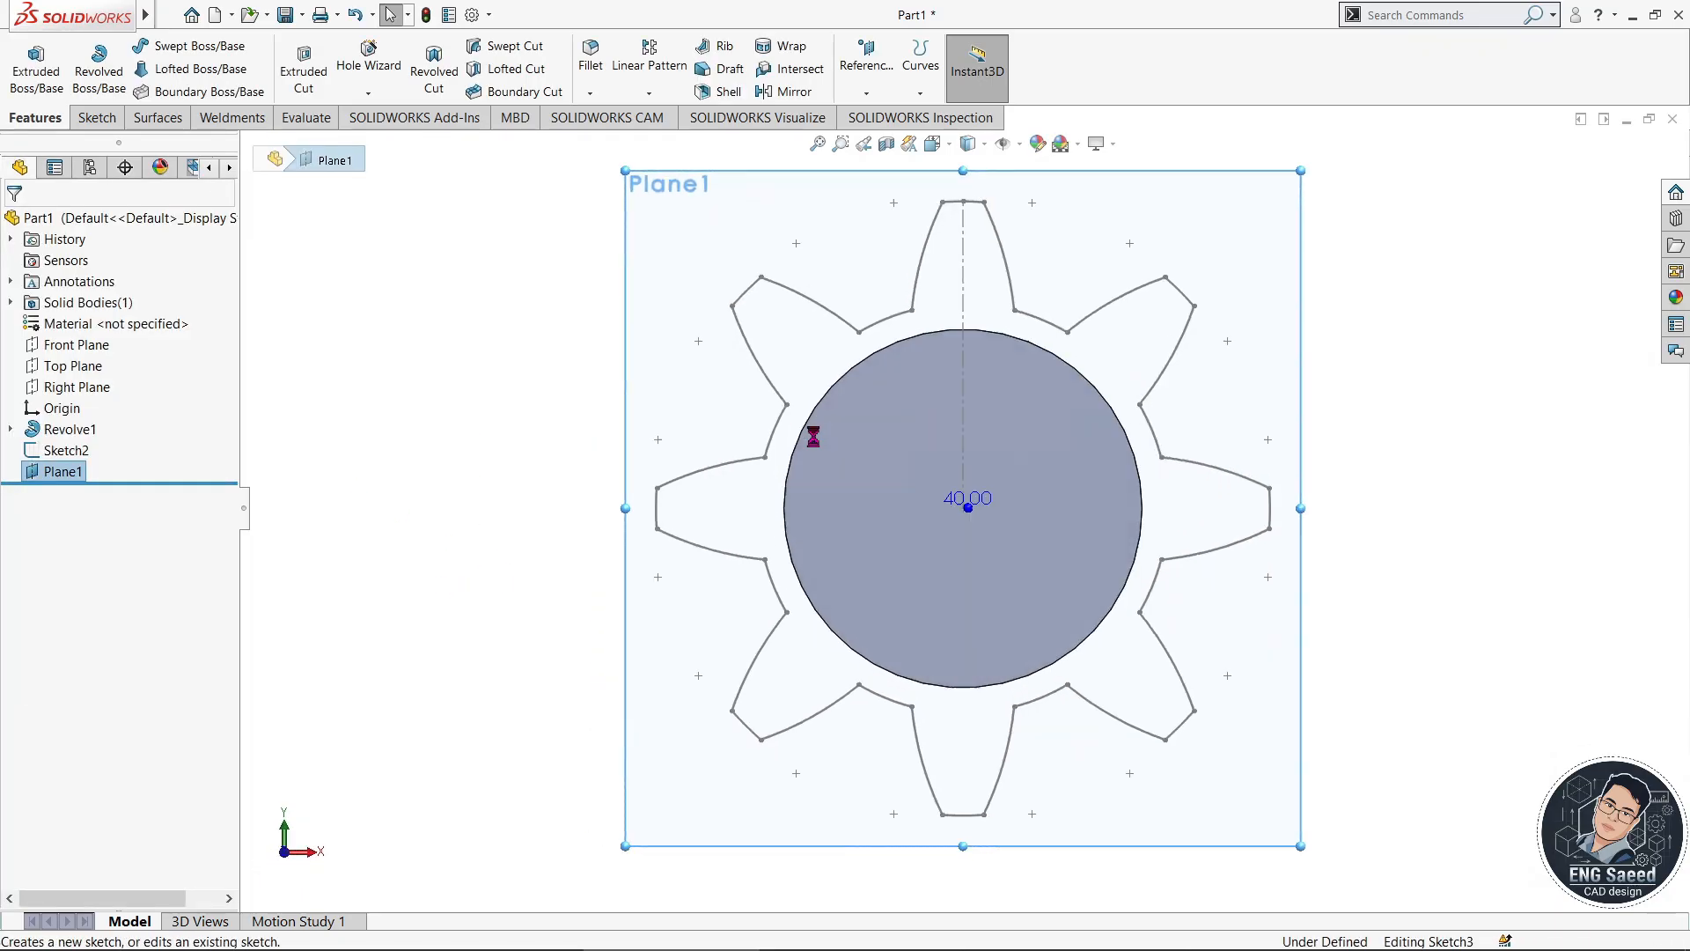
{"action": "left_click", "coordinate": [384, 78]}
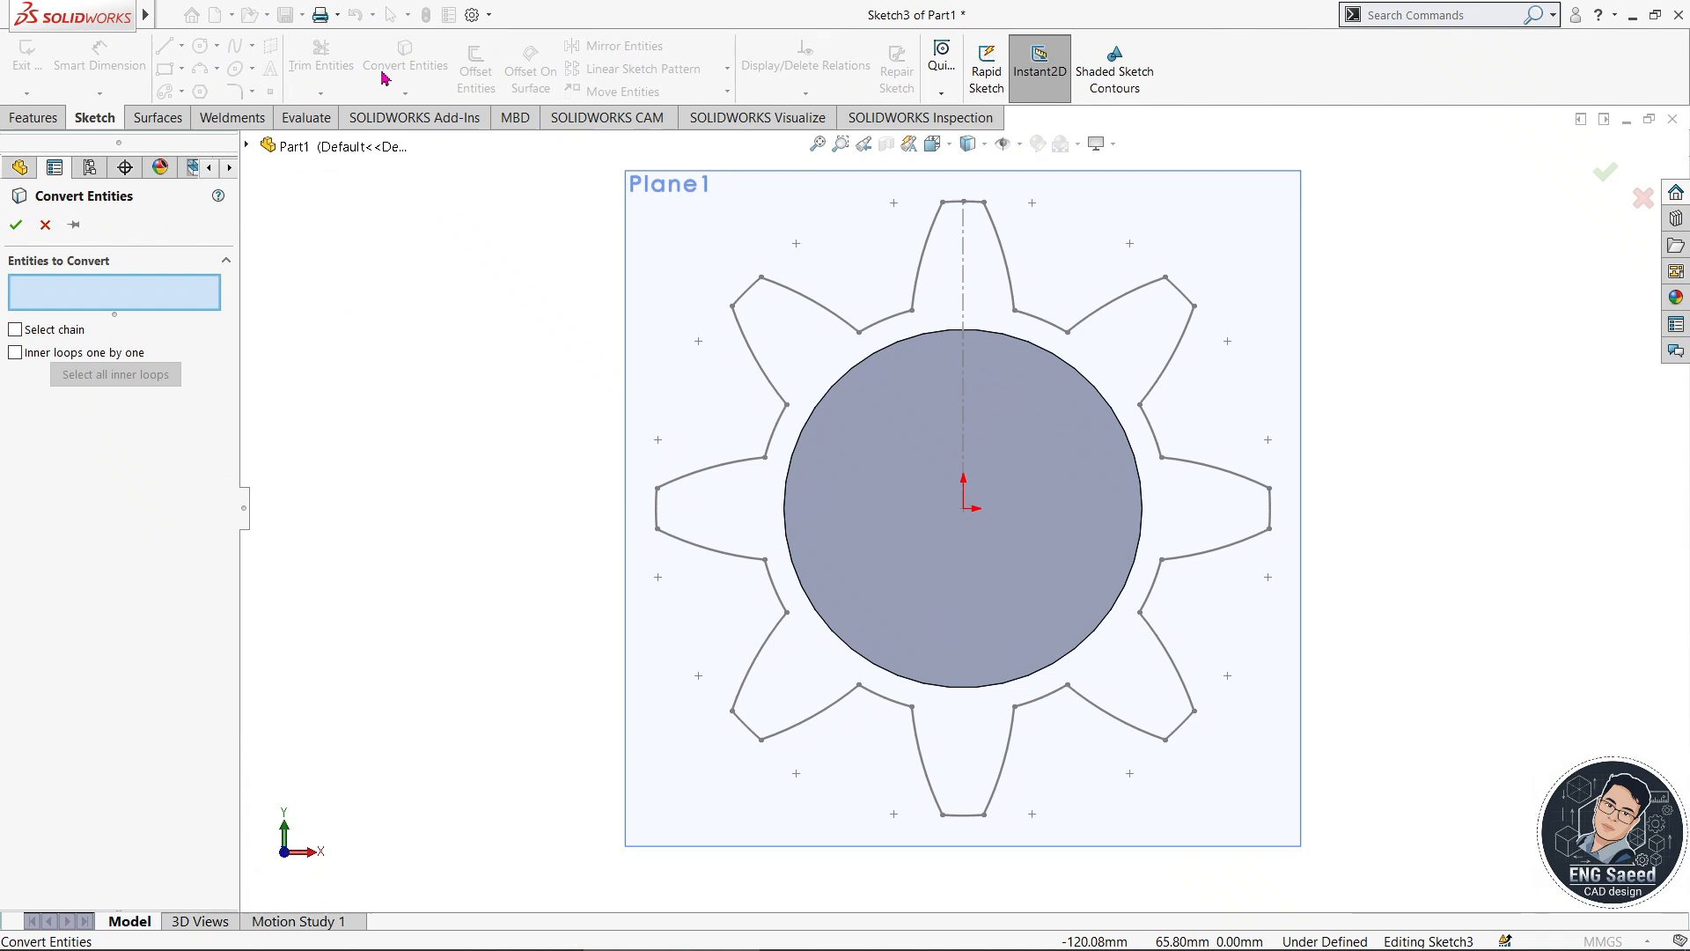
{"action": "left_click", "coordinate": [248, 147]}
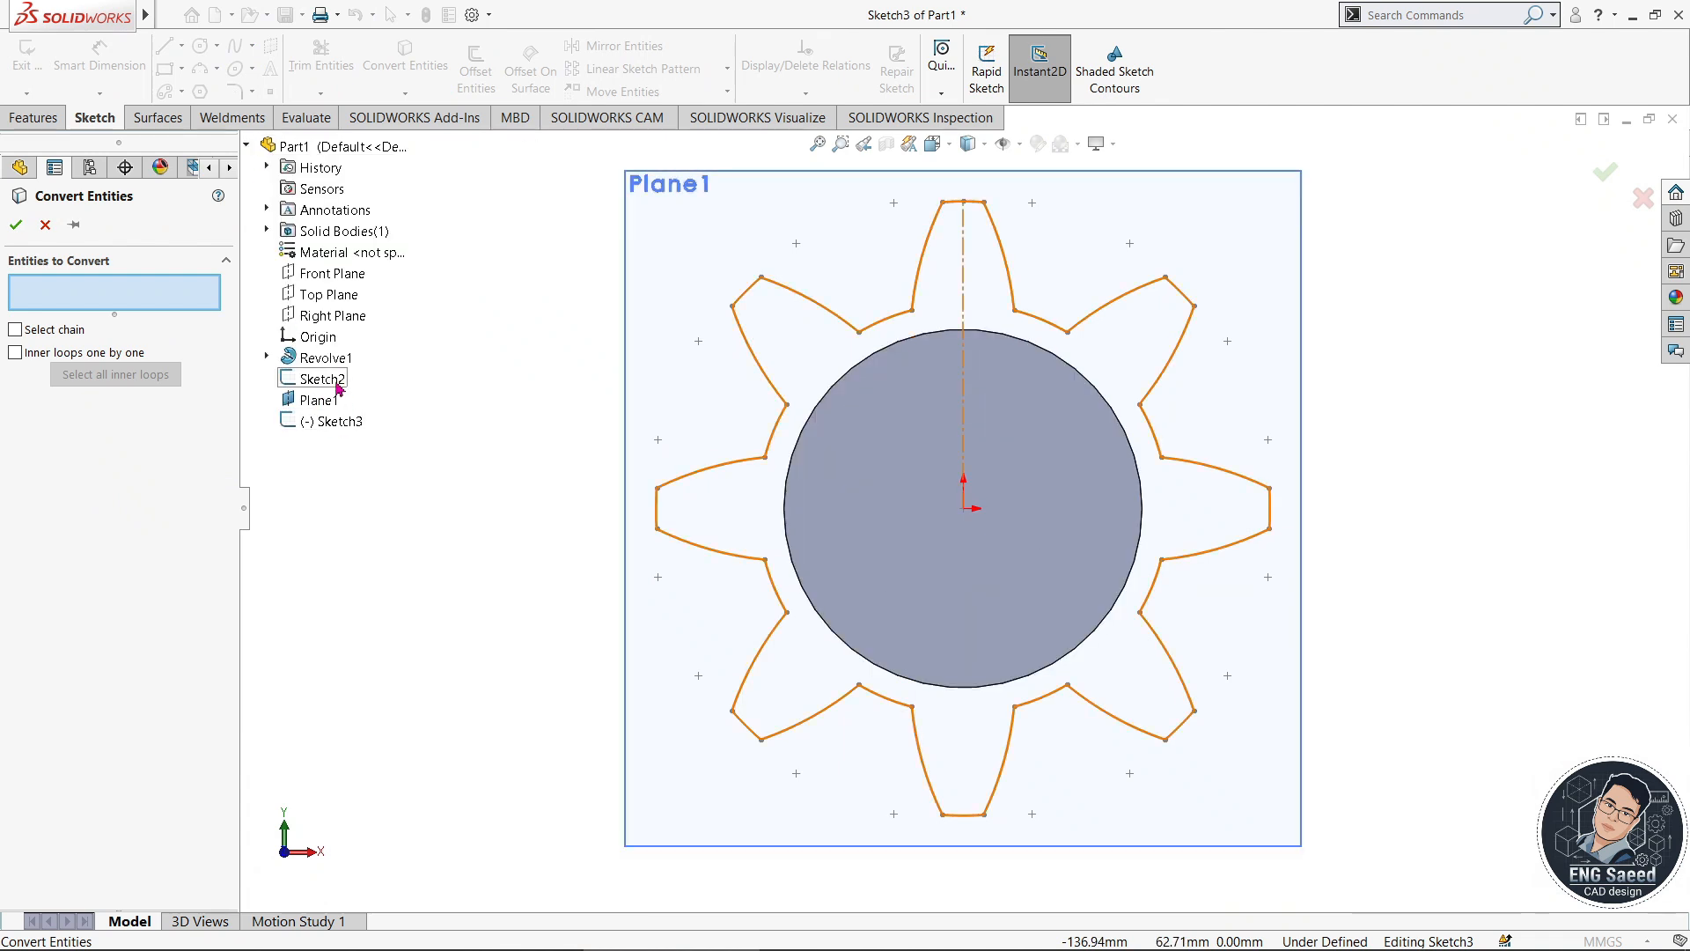
{"action": "left_click", "coordinate": [338, 388]}
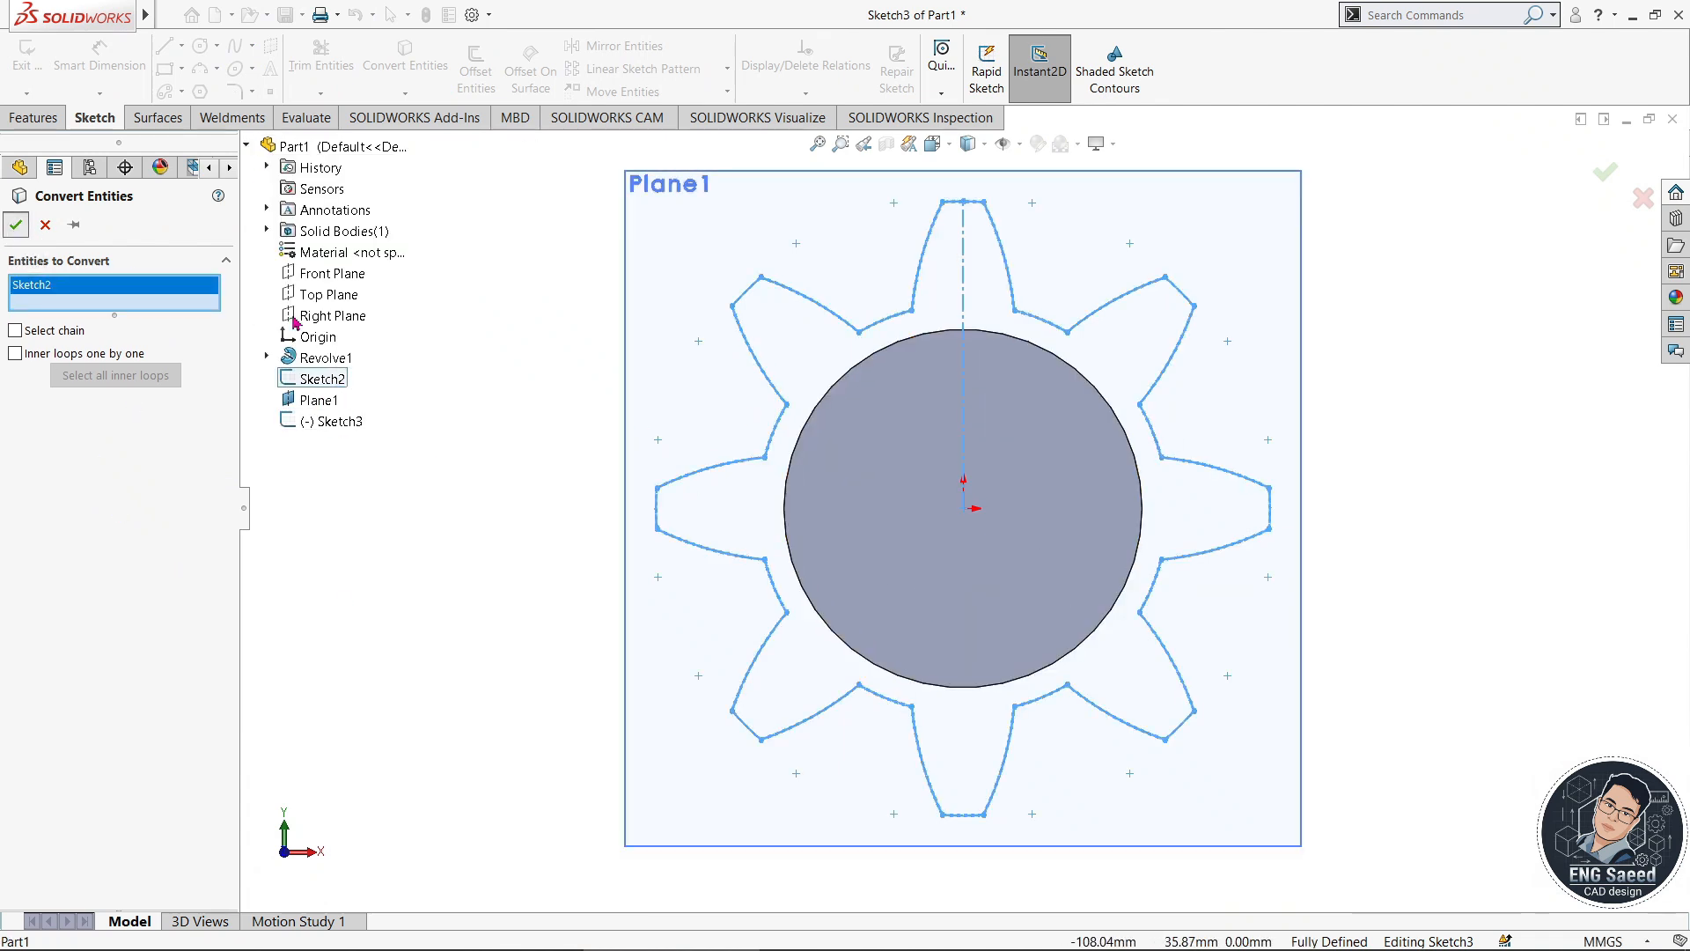
{"action": "left_click", "coordinate": [16, 224]}
{"action": "scroll", "coordinate": [1345, 379], "scroll_direction": "up", "scroll_amount": 2}
{"action": "mouse_move", "coordinate": [1340, 362]}
{"action": "middle_mouse_down"}
{"action": "mouse_move", "coordinate": [1324, 397]}
{"action": "mouse_move", "coordinate": [1215, 483]}
{"action": "mouse_move", "coordinate": [1276, 479]}
{"action": "mouse_move", "coordinate": [1351, 392]}
{"action": "mouse_move", "coordinate": [1328, 376]}
{"action": "mouse_move", "coordinate": [1343, 362]}
{"action": "middle_mouse_up"}
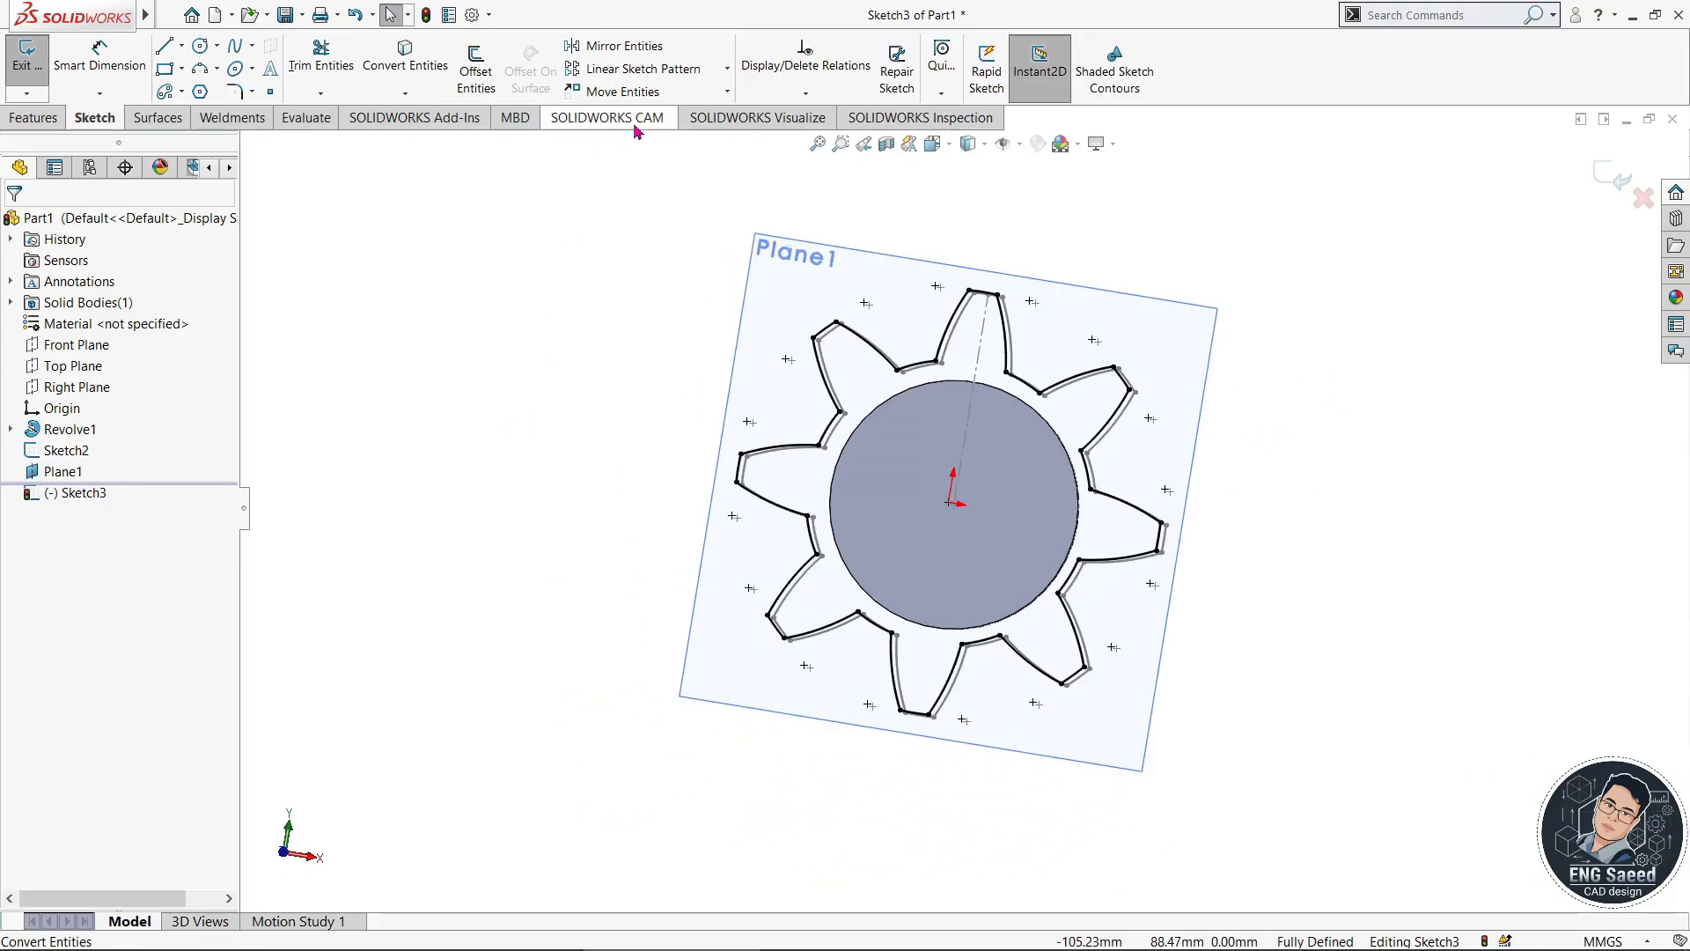
- Scale all the converted gear entities about the origin by a factor of 0.75, without keeping a copy
{"action": "left_click", "coordinate": [728, 93]}
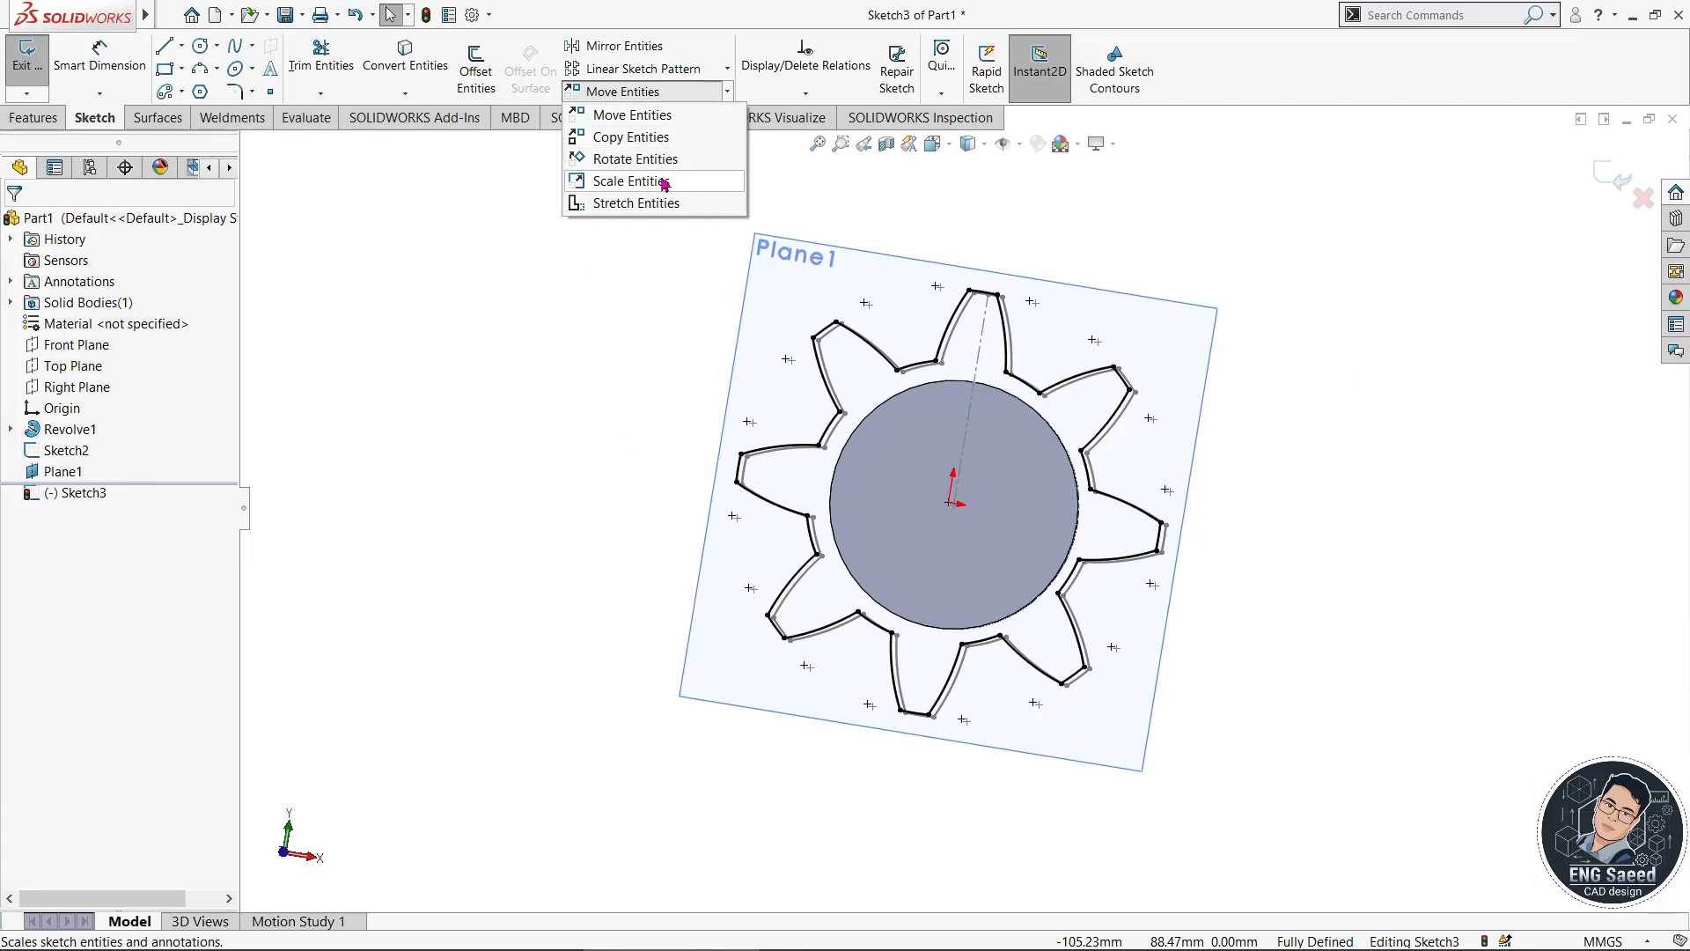
{"action": "left_click", "coordinate": [634, 177]}
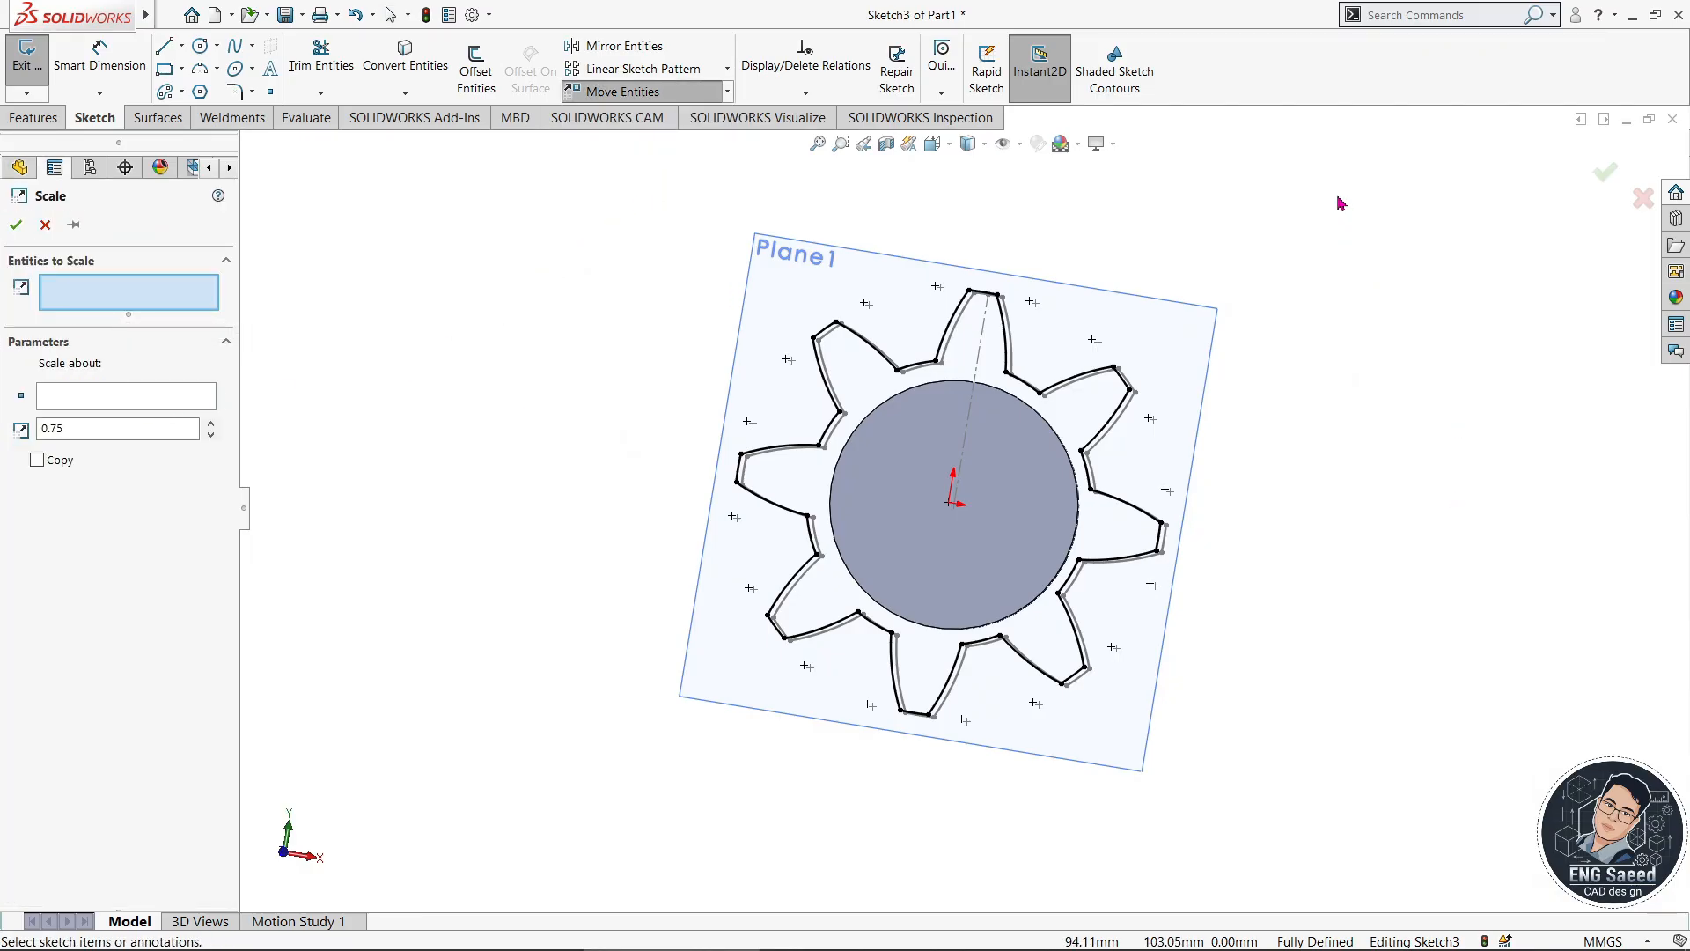
{"action": "left_click_drag", "start_coordinate": [1340, 203], "coordinate": [656, 775]}
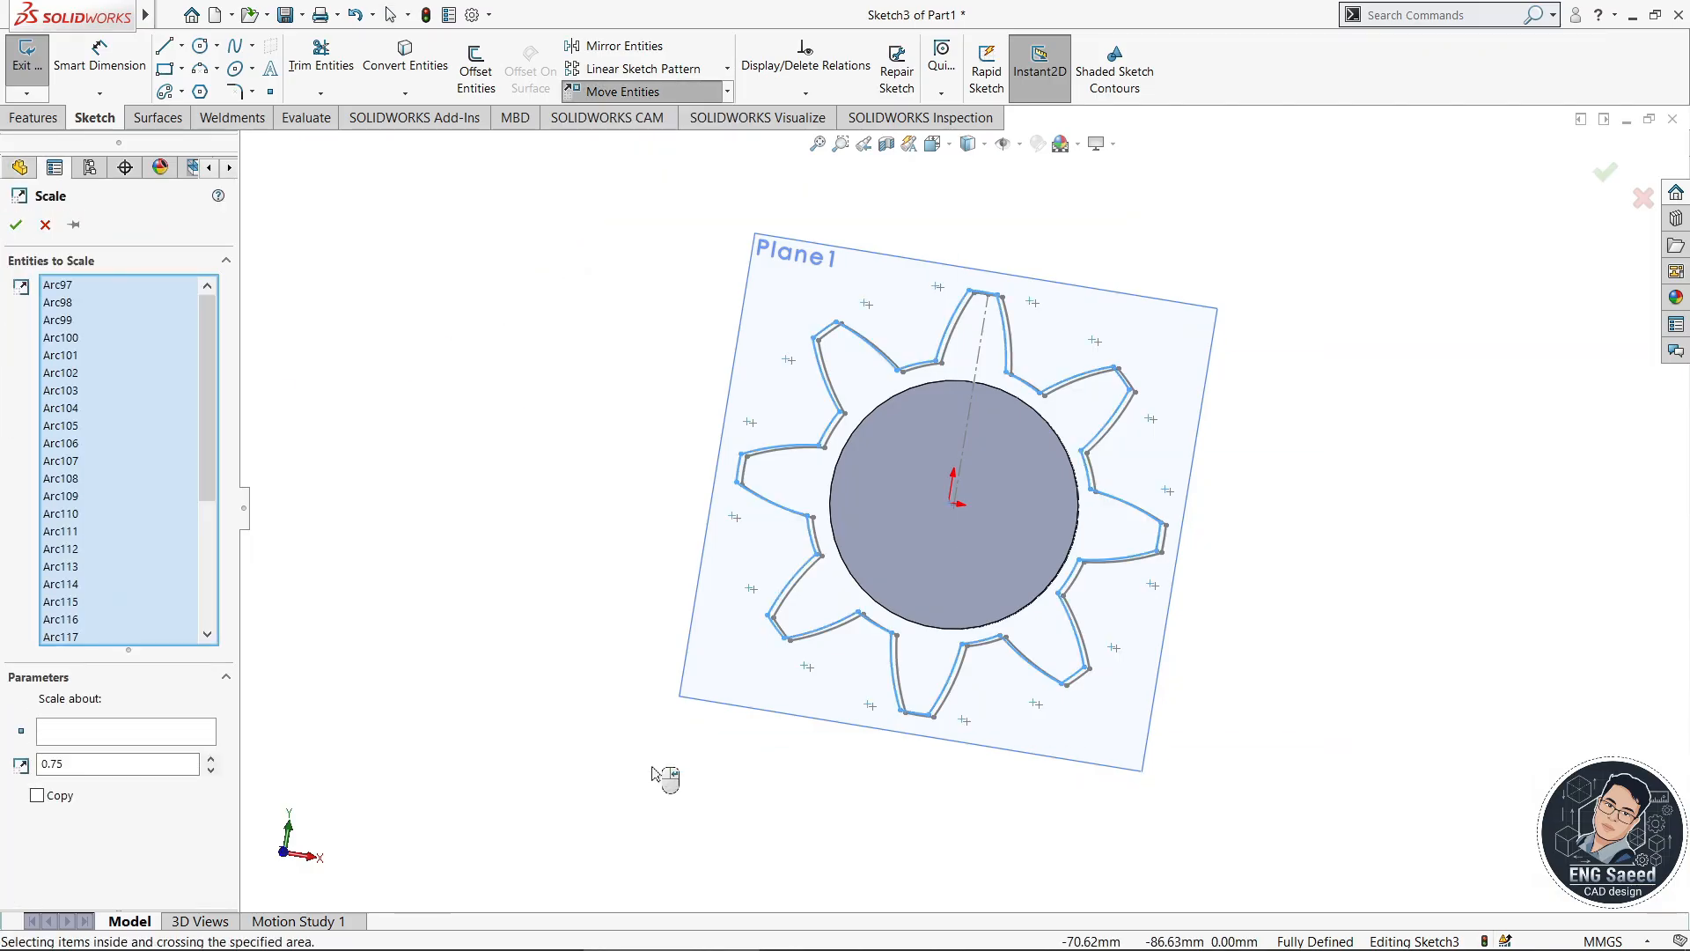
{"action": "left_click", "coordinate": [136, 734]}
{"action": "left_click", "coordinate": [950, 502]}
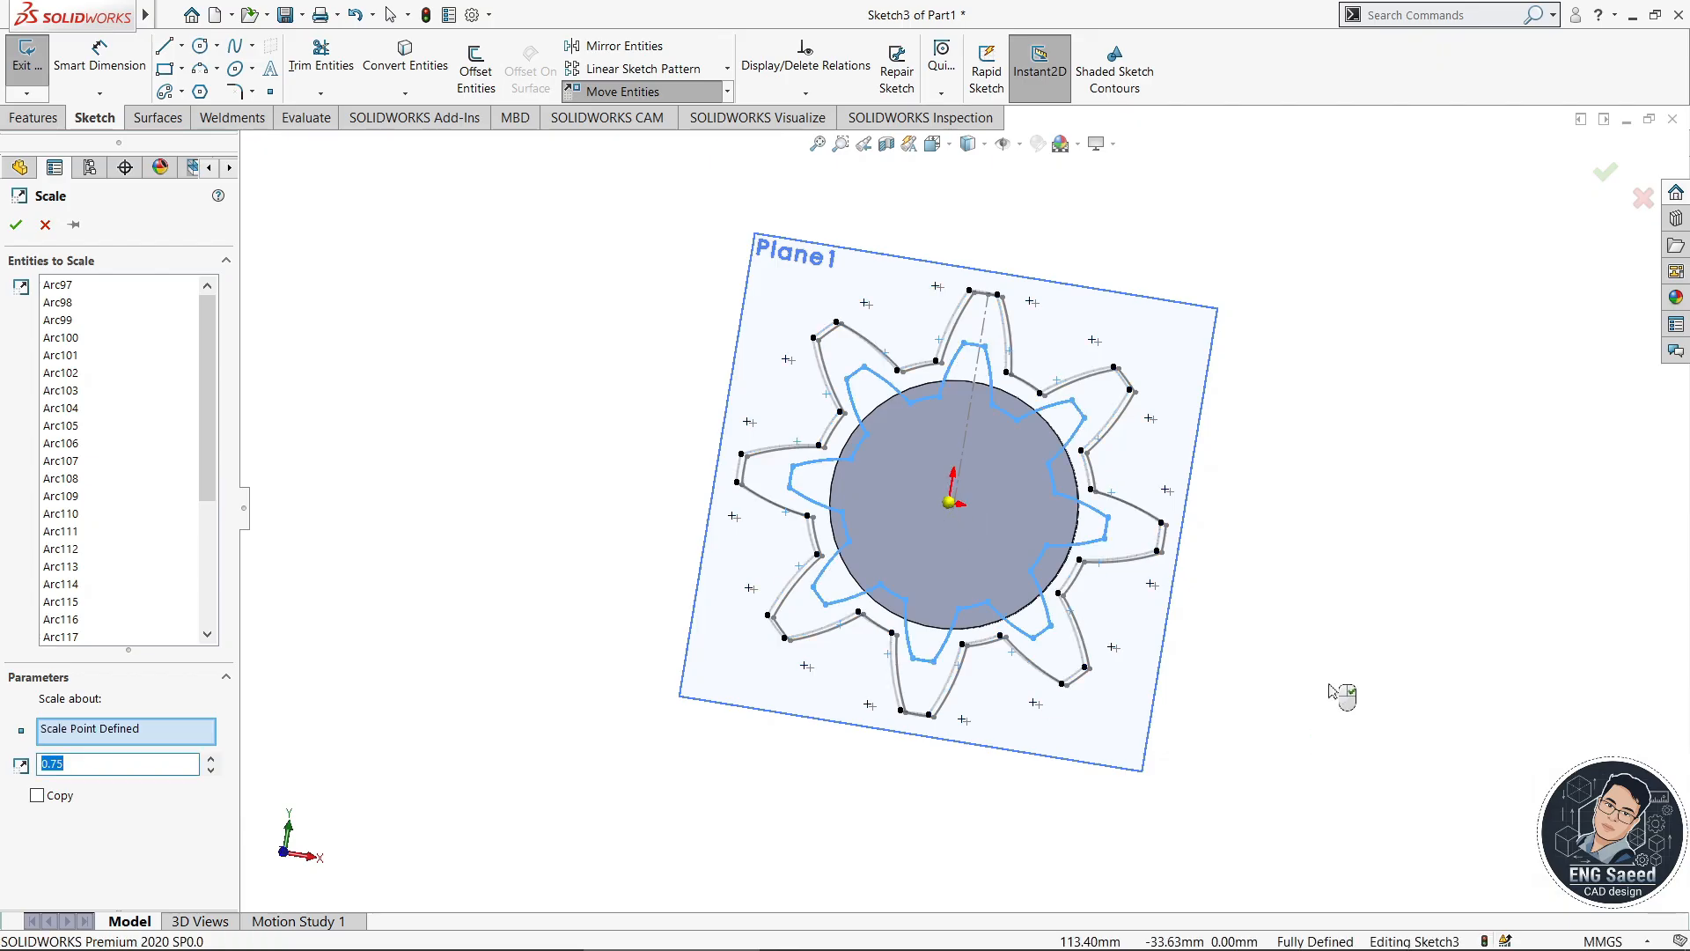
{"action": "middle_click_drag", "start_coordinate": [1342, 696], "coordinate": [1385, 672]}
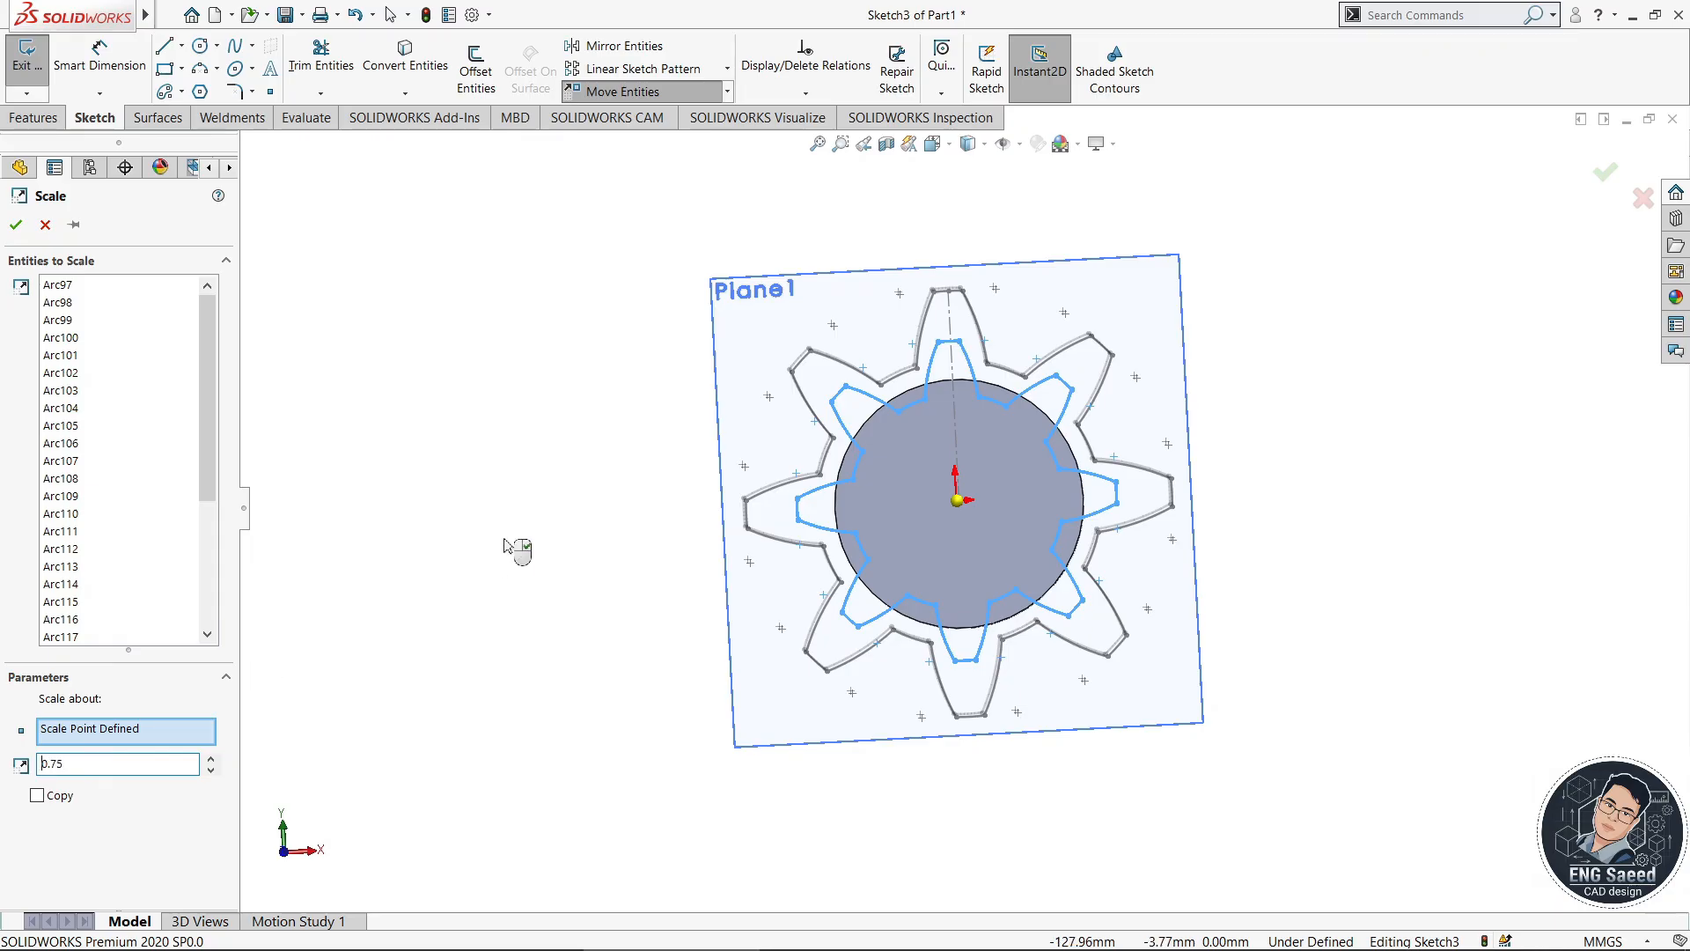
{"action": "left_click", "coordinate": [15, 228]}
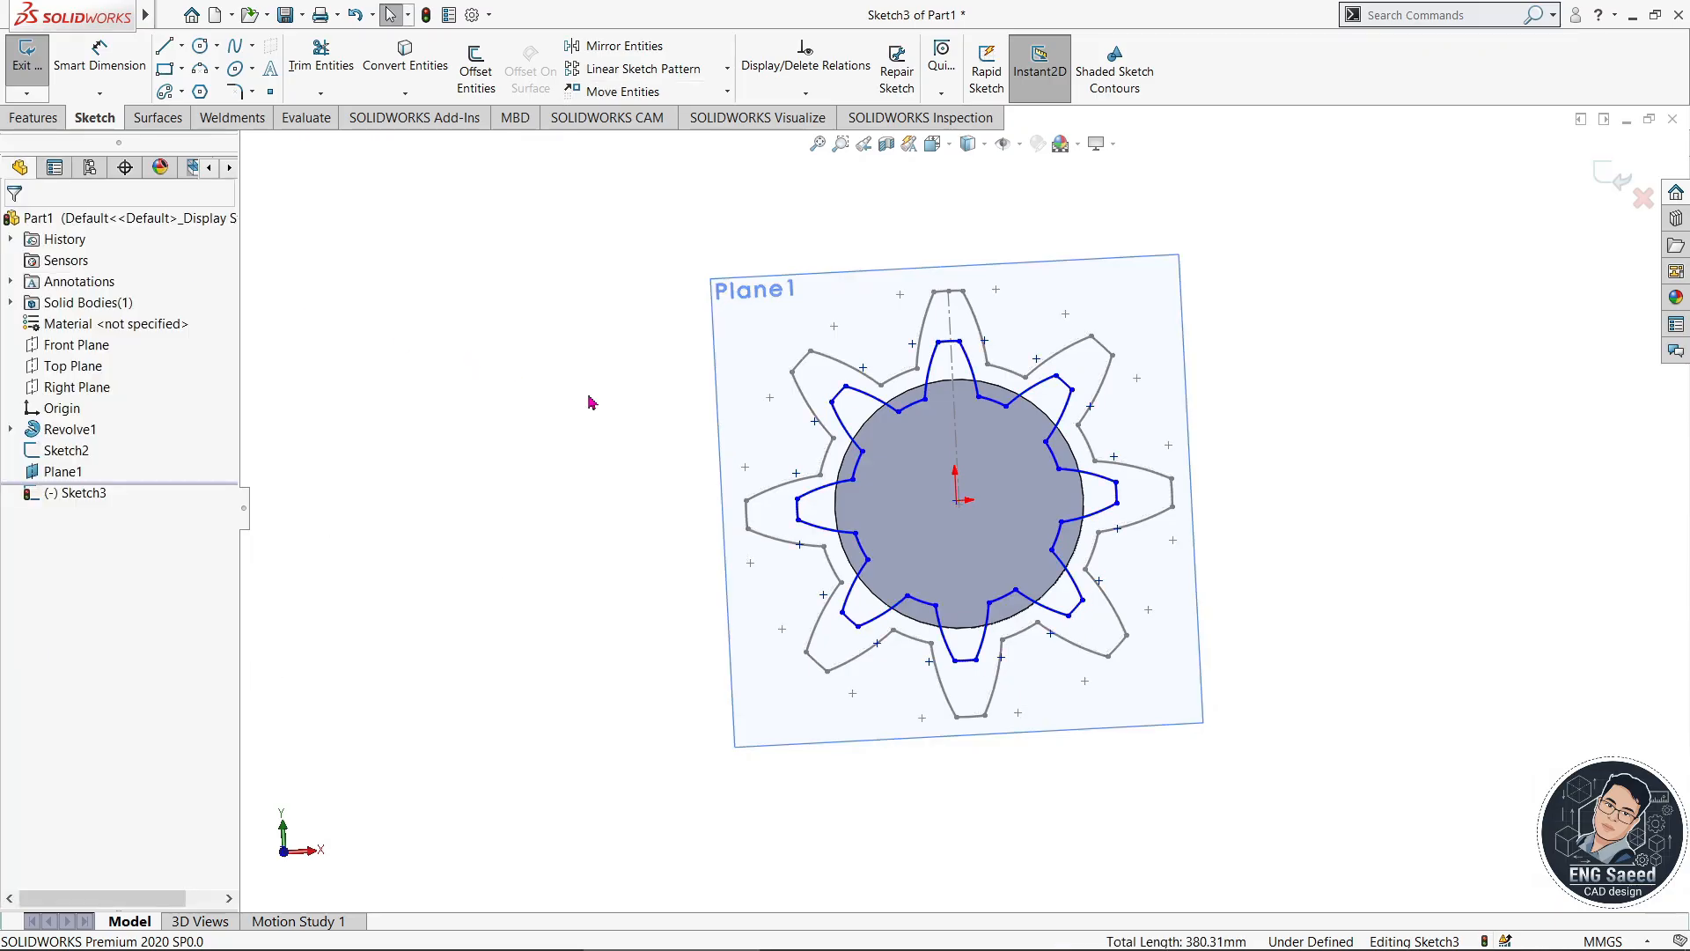
{"action": "mouse_move", "coordinate": [1278, 391]}
{"action": "middle_mouse_down"}
{"action": "mouse_move", "coordinate": [1297, 483]}
{"action": "mouse_move", "coordinate": [1306, 393]}
{"action": "mouse_move", "coordinate": [1233, 520]}
{"action": "mouse_move", "coordinate": [1280, 501]}
{"action": "mouse_move", "coordinate": [1245, 434]}
{"action": "mouse_move", "coordinate": [1271, 431]}
{"action": "middle_mouse_up"}
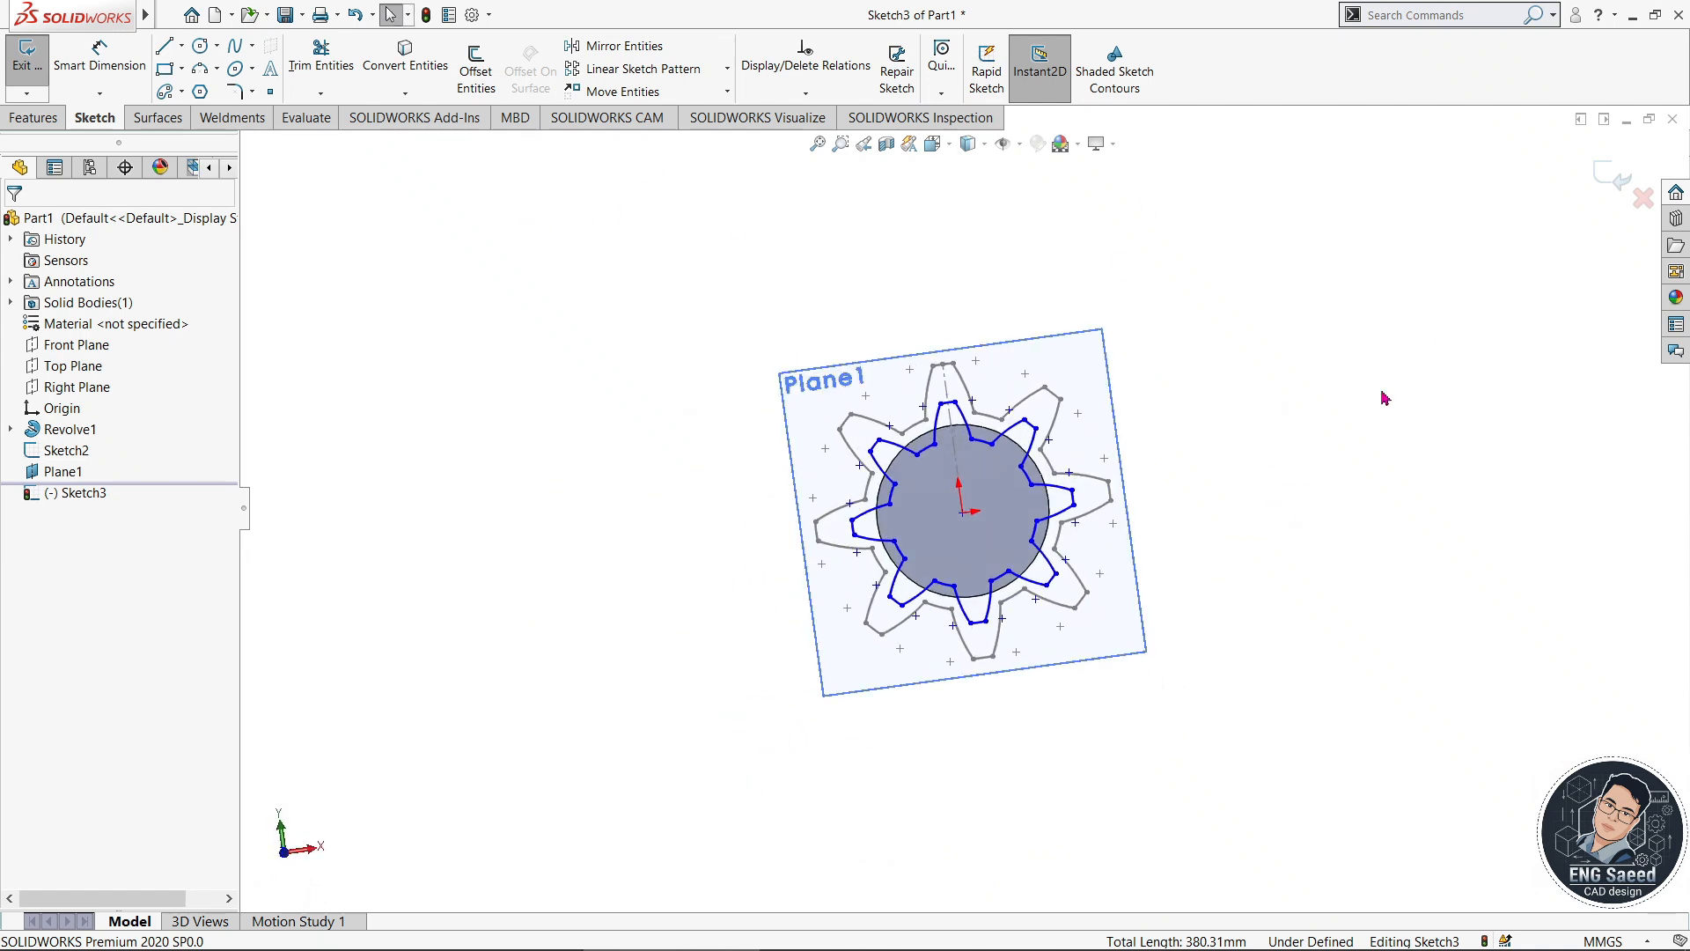
- Exit the scaled gear sketch and hide the 40 mm offset plane
{"action": "key", "text": "space"}
{"action": "left_click", "coordinate": [1328, 539]}
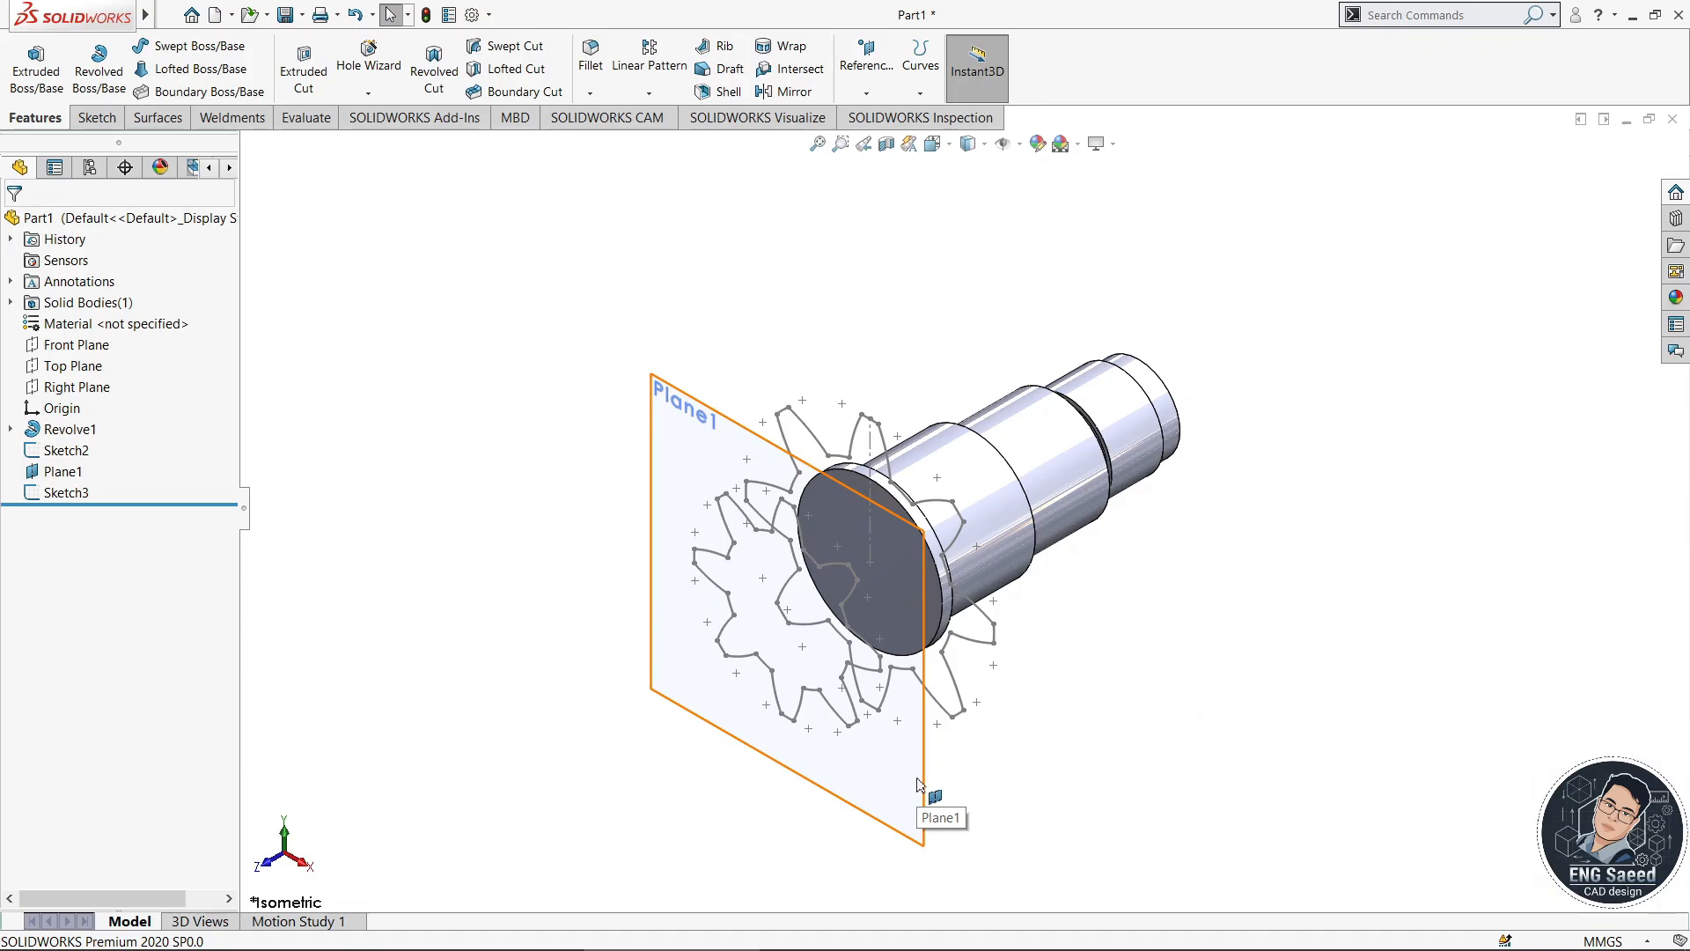
{"action": "right_click", "coordinate": [918, 783]}
{"action": "left_click", "coordinate": [968, 616]}
{"action": "mouse_move", "coordinate": [1290, 619]}
{"action": "middle_mouse_down"}
{"action": "mouse_move", "coordinate": [1102, 659]}
{"action": "mouse_move", "coordinate": [1056, 698]}
{"action": "mouse_move", "coordinate": [1142, 671]}
{"action": "mouse_move", "coordinate": [1085, 719]}
{"action": "middle_mouse_up"}
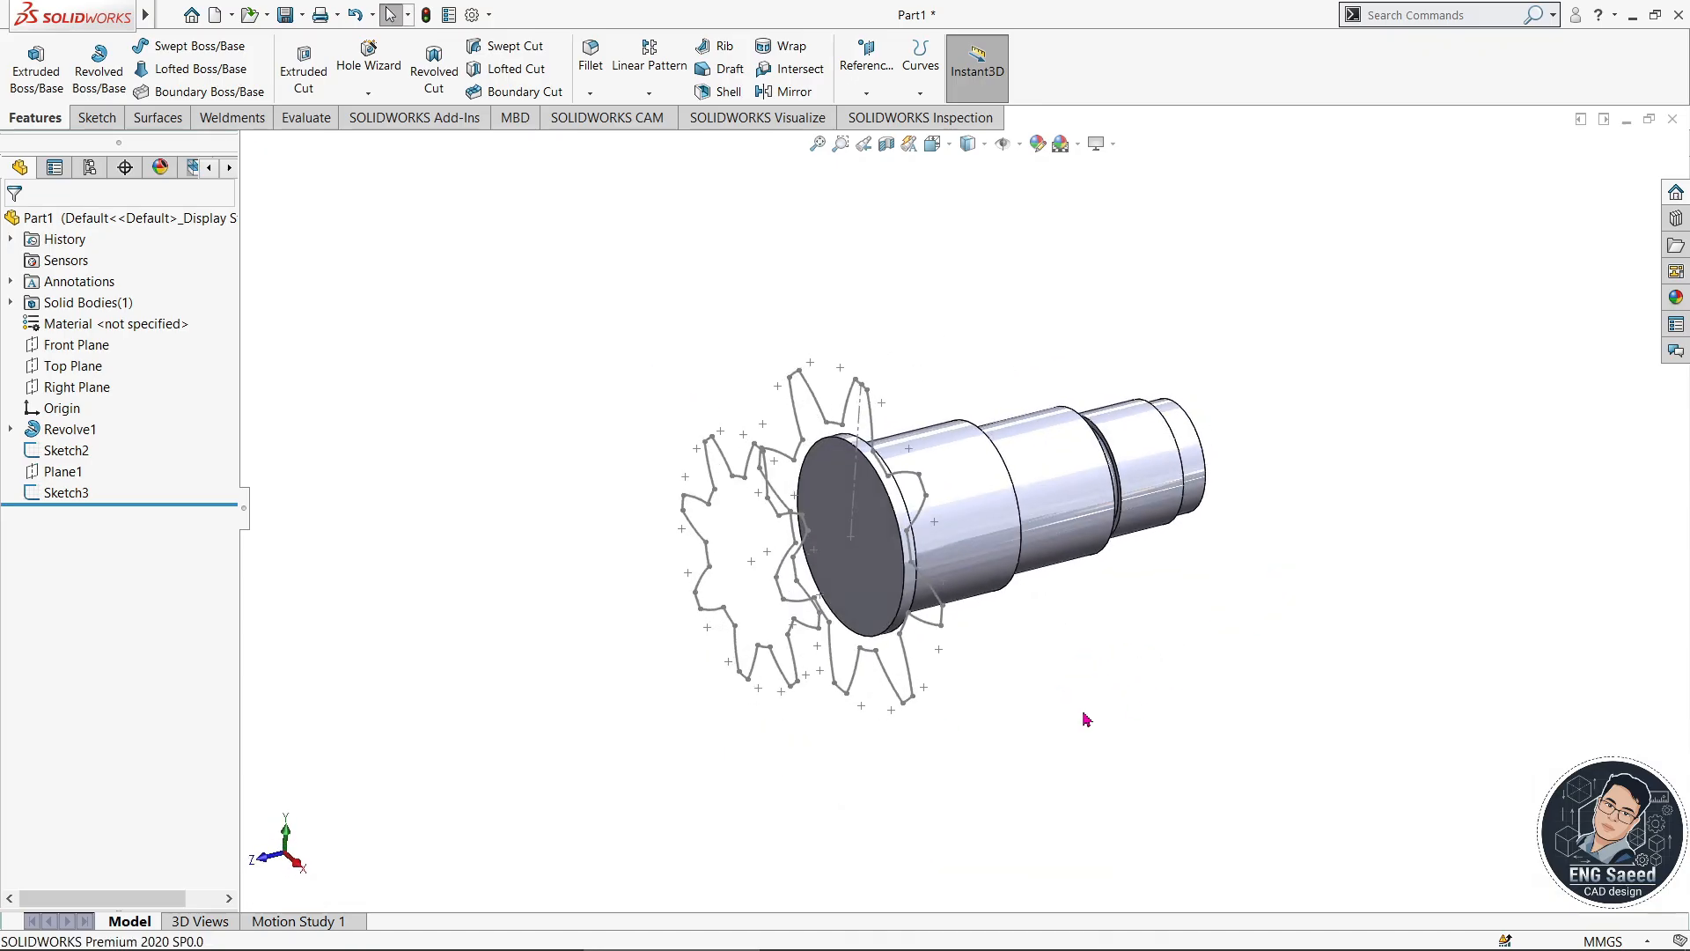
- Create a reference plane offset 80 mm from the Front Plane, beyond the scaled gear profile
{"action": "left_click", "coordinate": [866, 92]}
{"action": "left_click", "coordinate": [880, 114]}
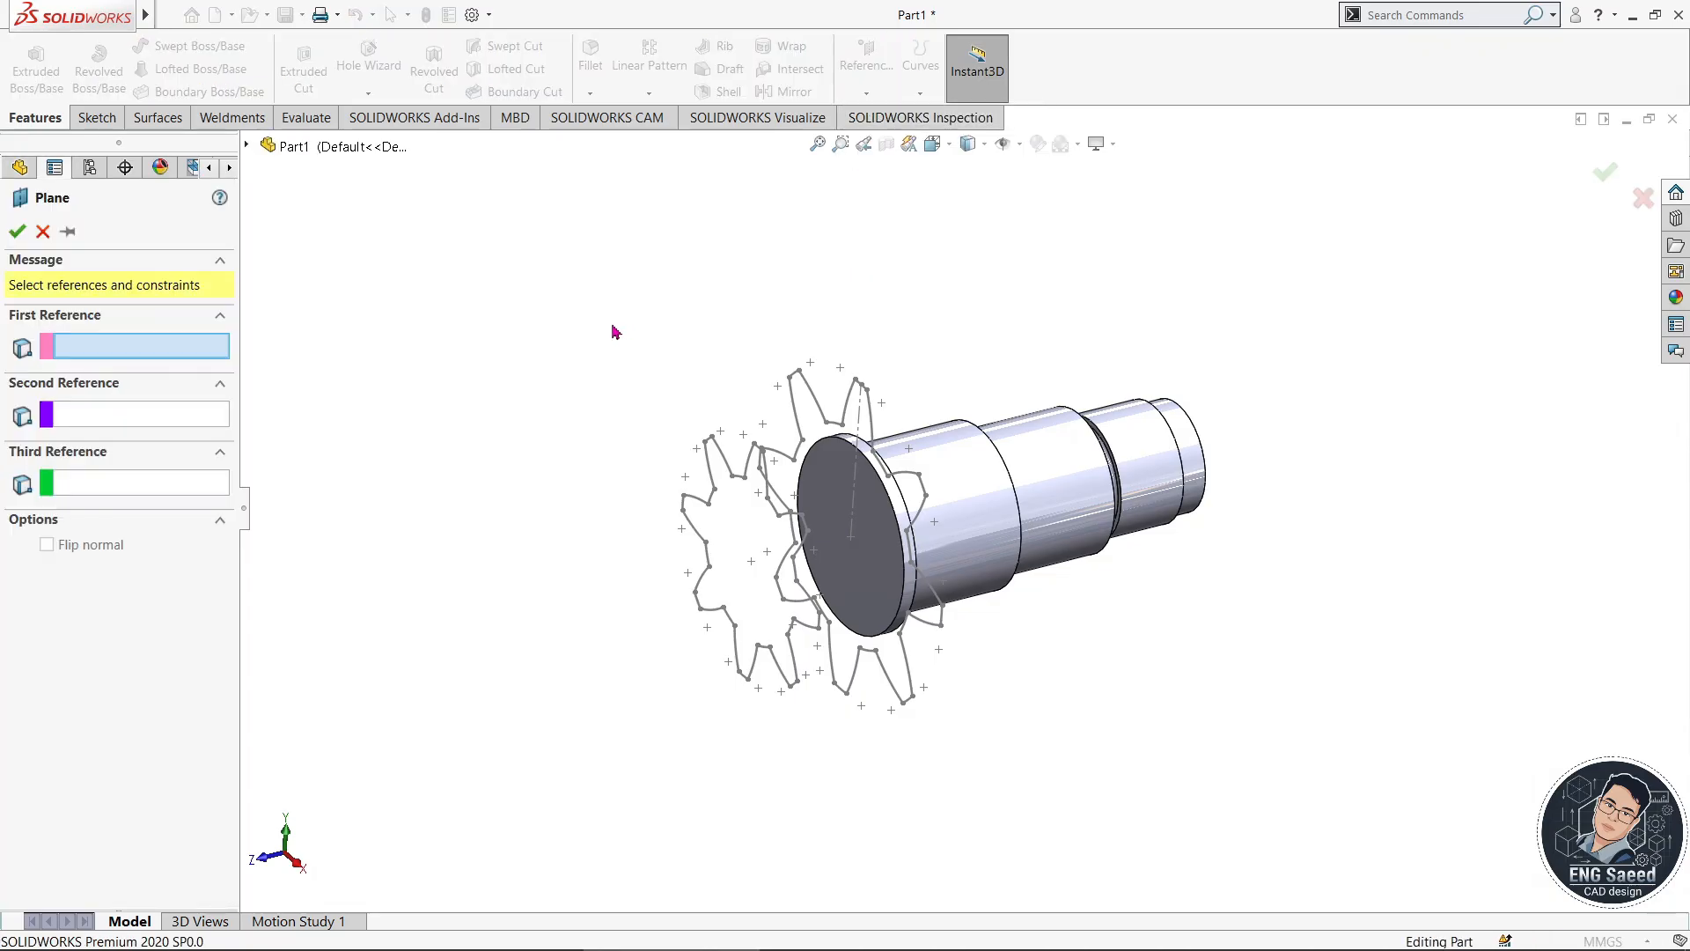
{"action": "left_click", "coordinate": [247, 146]}
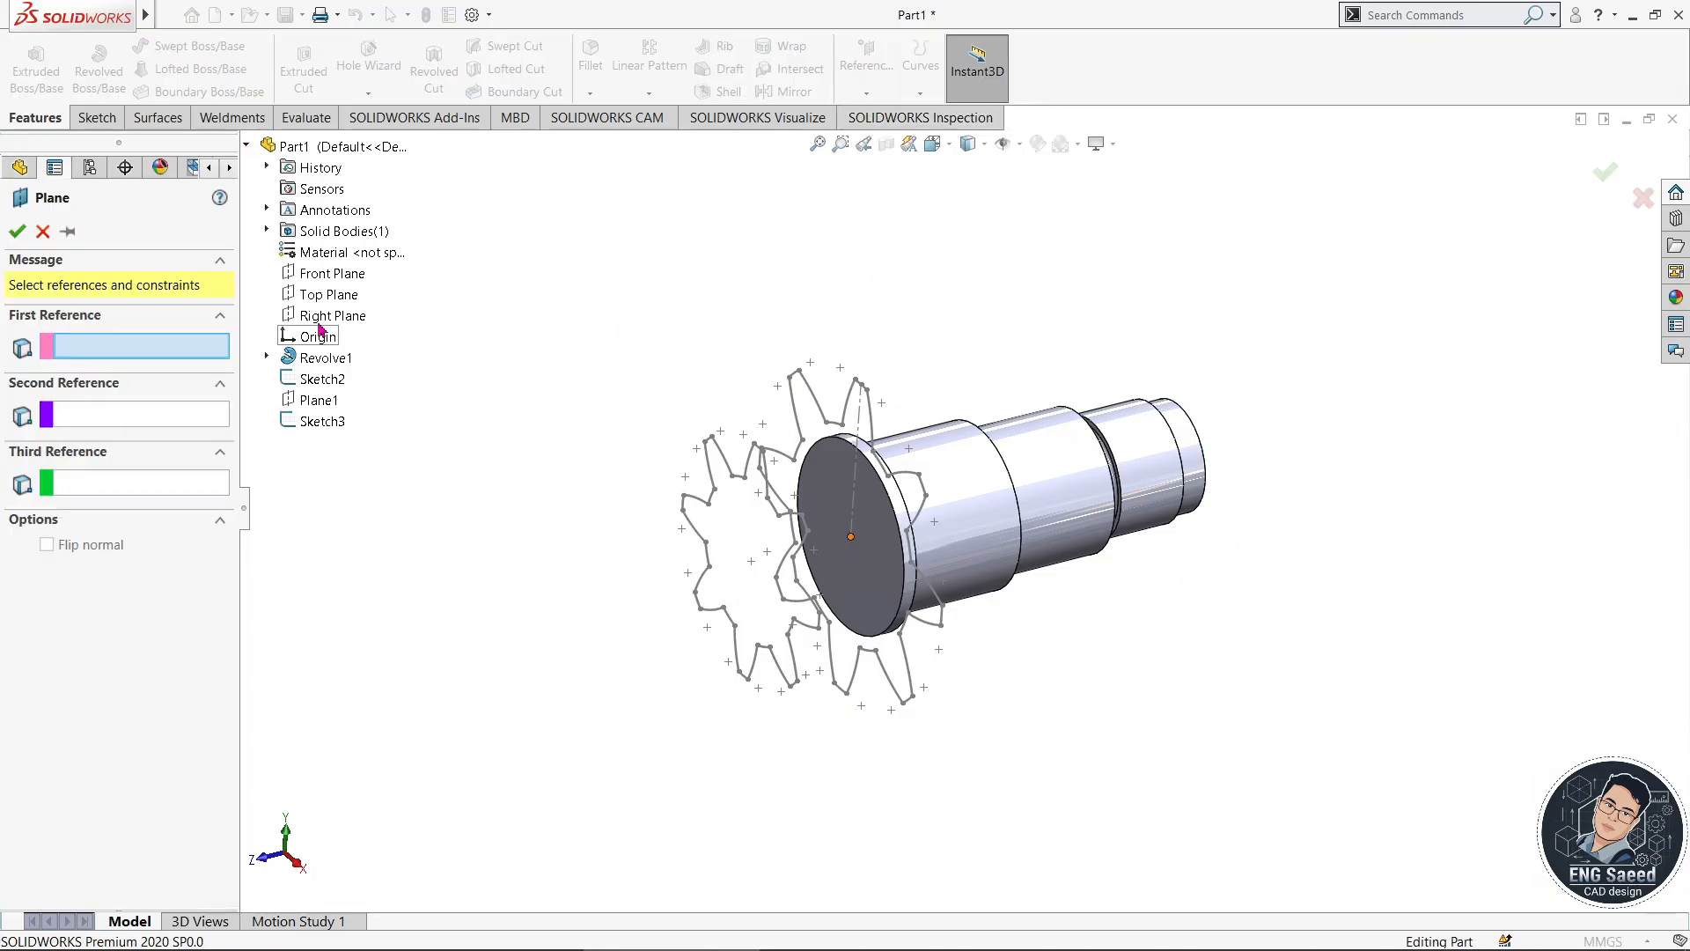
{"action": "left_click", "coordinate": [328, 273]}
{"action": "mouse_move", "coordinate": [1214, 688]}
{"action": "middle_mouse_down"}
{"action": "mouse_move", "coordinate": [1136, 657]}
{"action": "mouse_move", "coordinate": [1199, 680]}
{"action": "middle_mouse_up"}
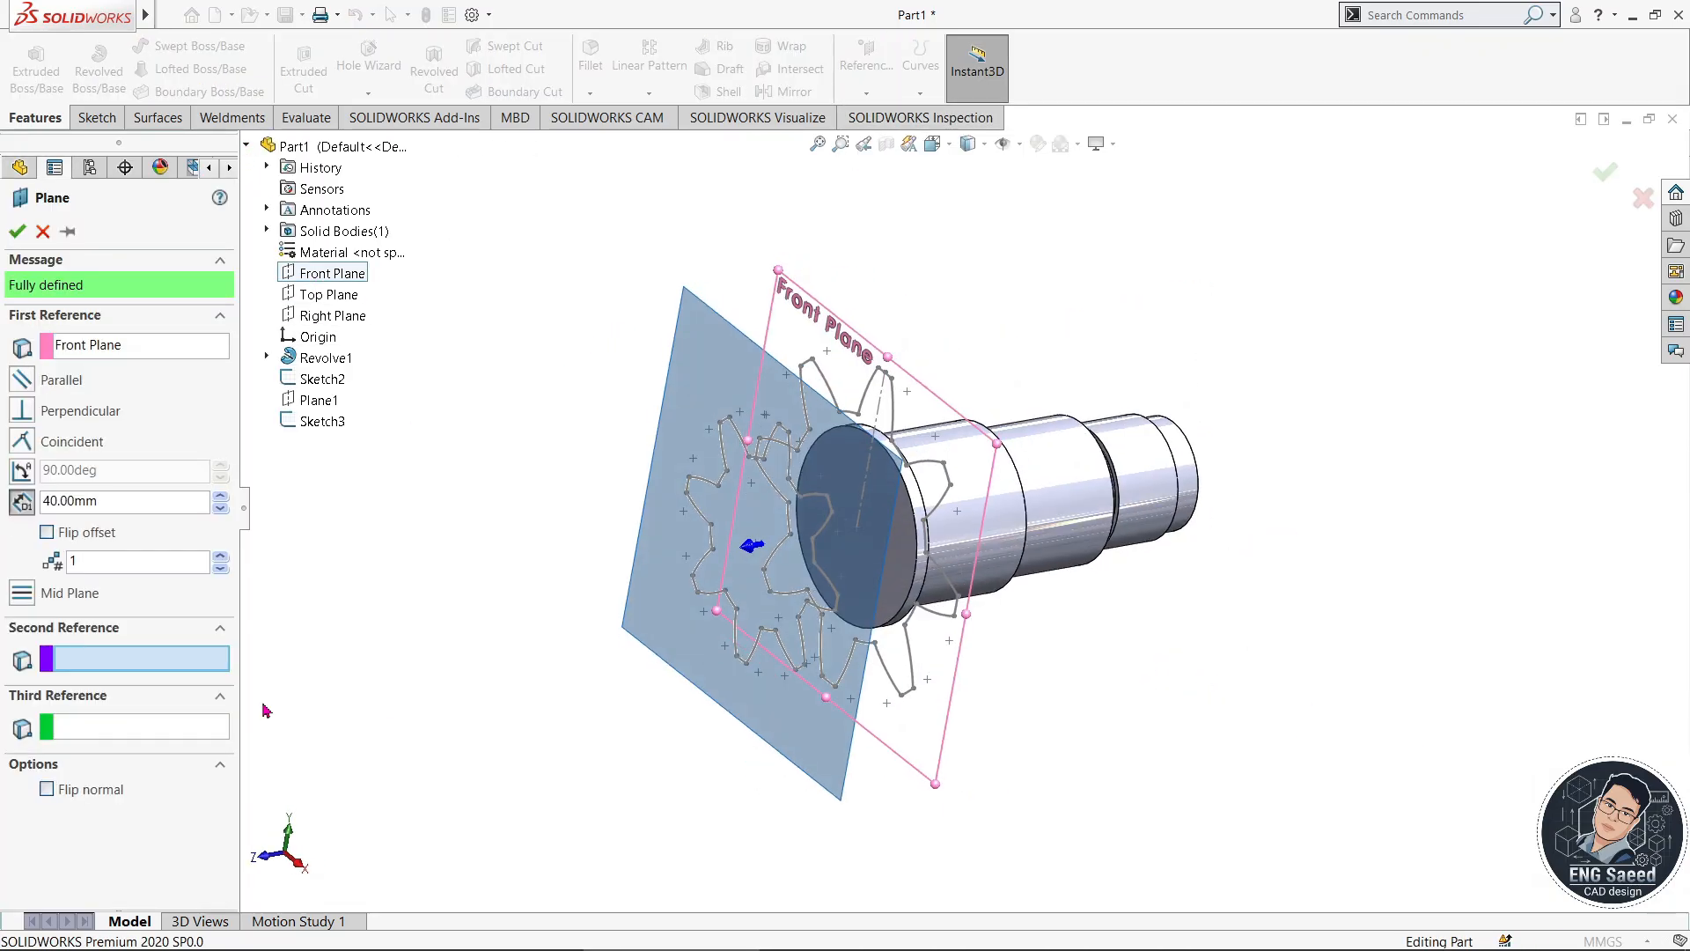
{"action": "left_click", "coordinate": [221, 497]}
{"action": "middle_click_drag", "start_coordinate": [1254, 682], "coordinate": [1164, 686]}
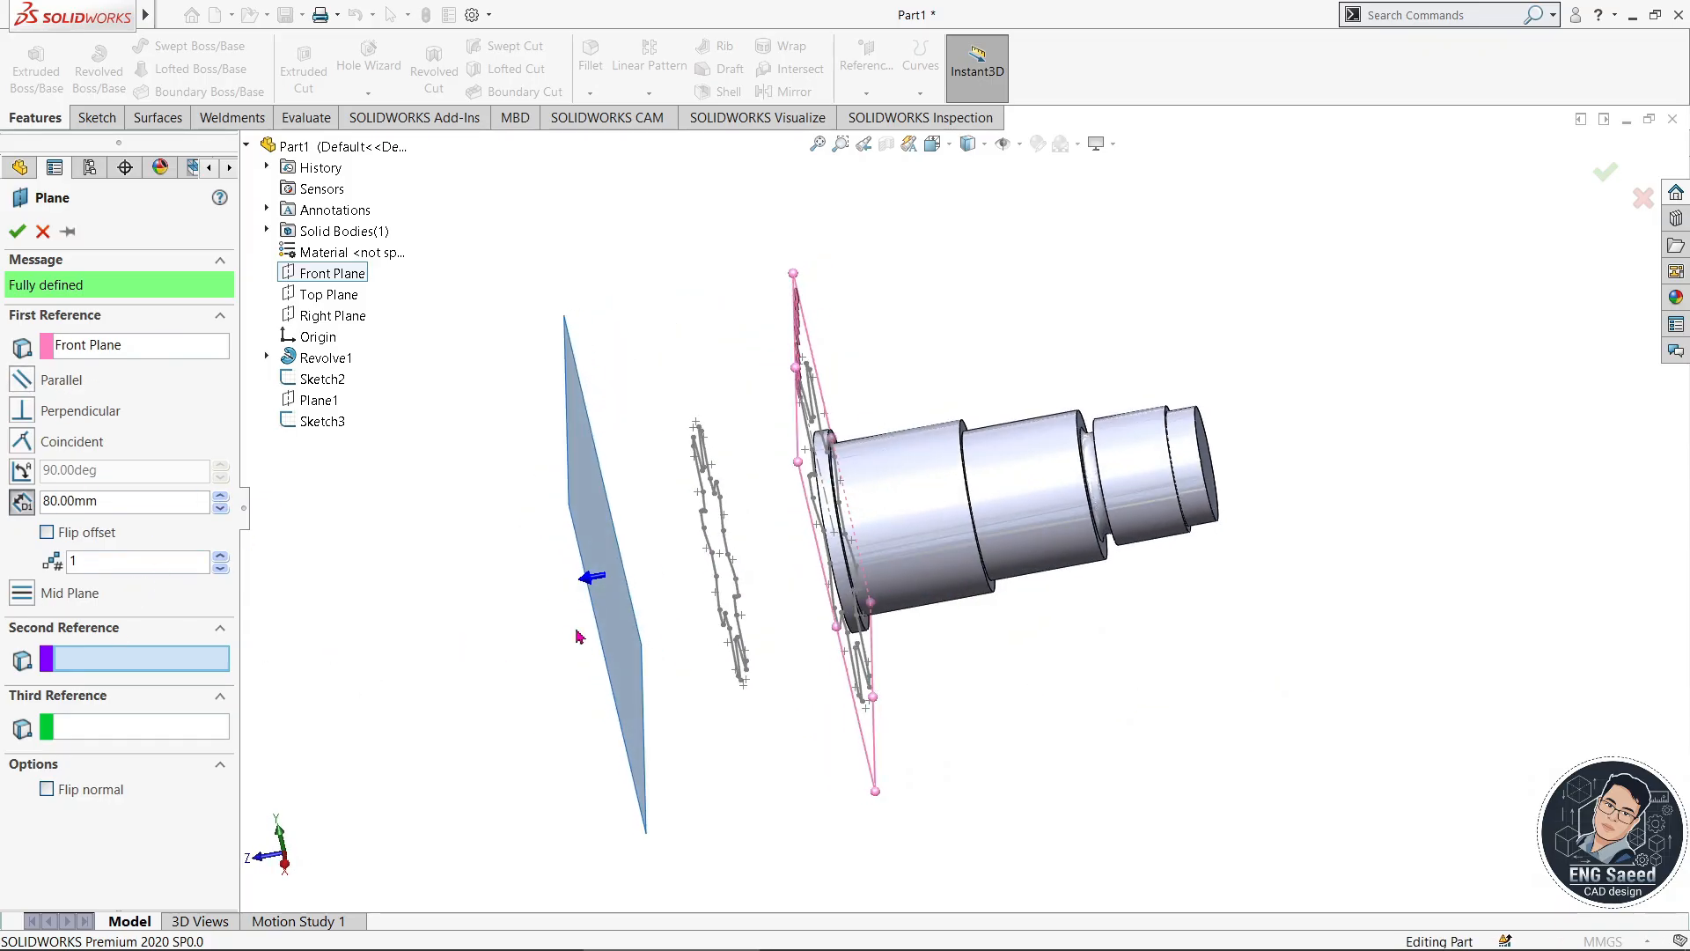
{"action": "left_click", "coordinate": [17, 231]}
- Start a sketch on the 80 mm offset plane and convert the reduced gear sketch, Sketch3, into it
{"action": "middle_click_drag", "start_coordinate": [494, 693], "coordinate": [771, 821]}
{"action": "left_click", "coordinate": [771, 821]}
{"action": "left_click", "coordinate": [847, 768]}
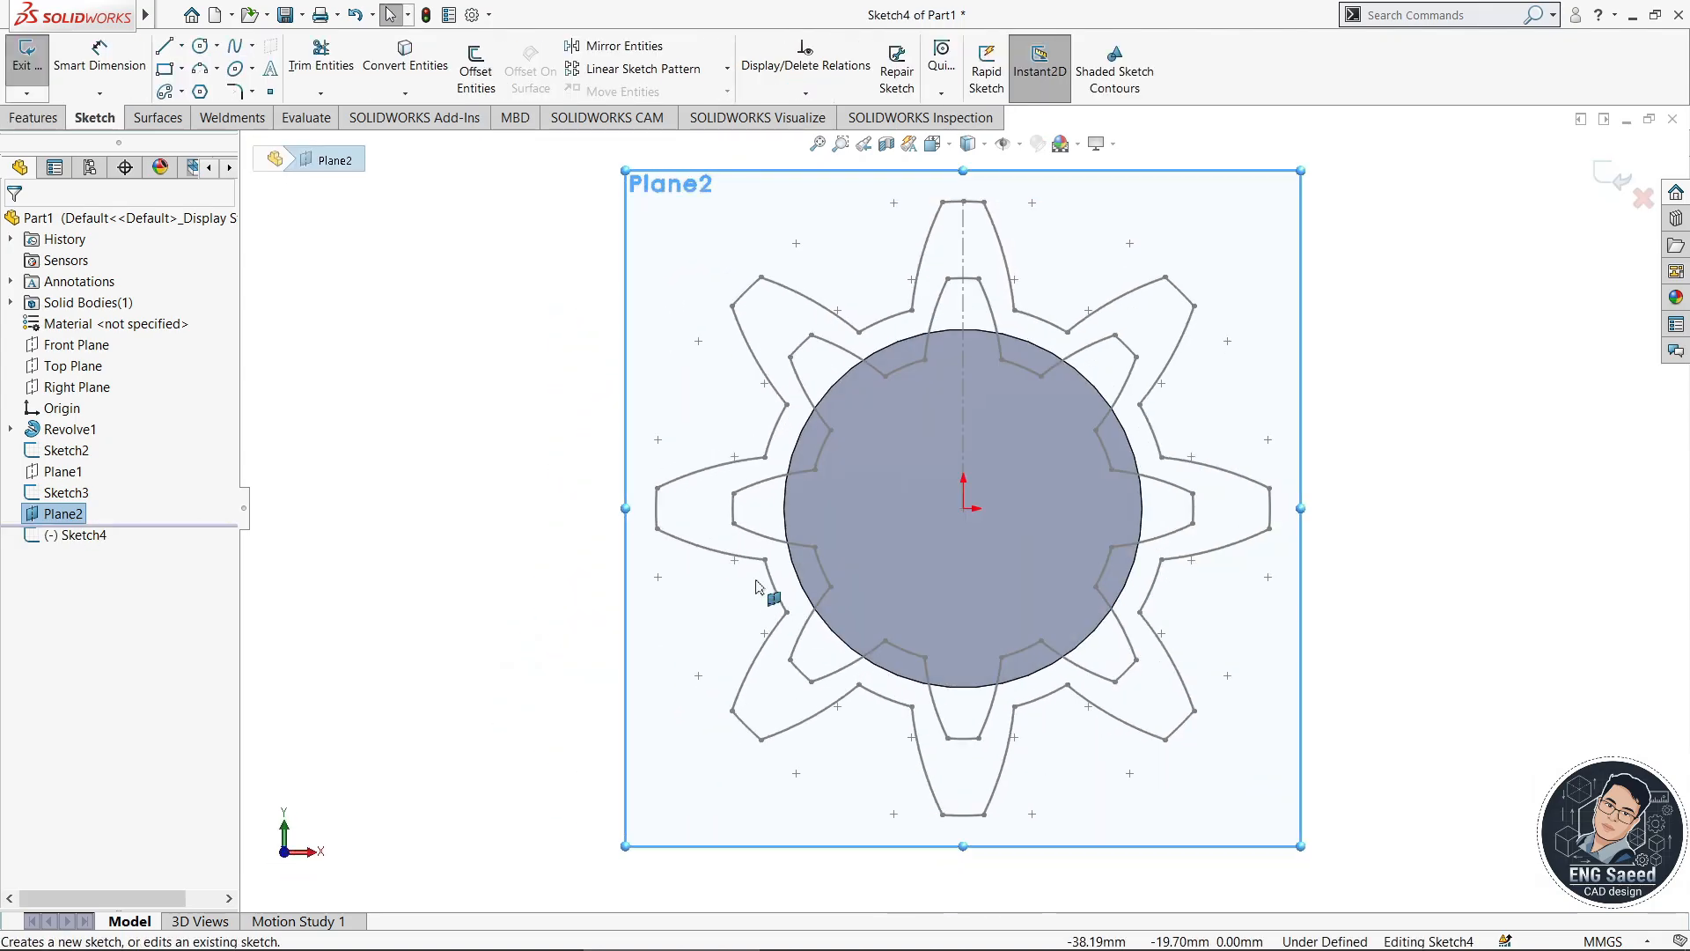
{"action": "left_click", "coordinate": [405, 59]}
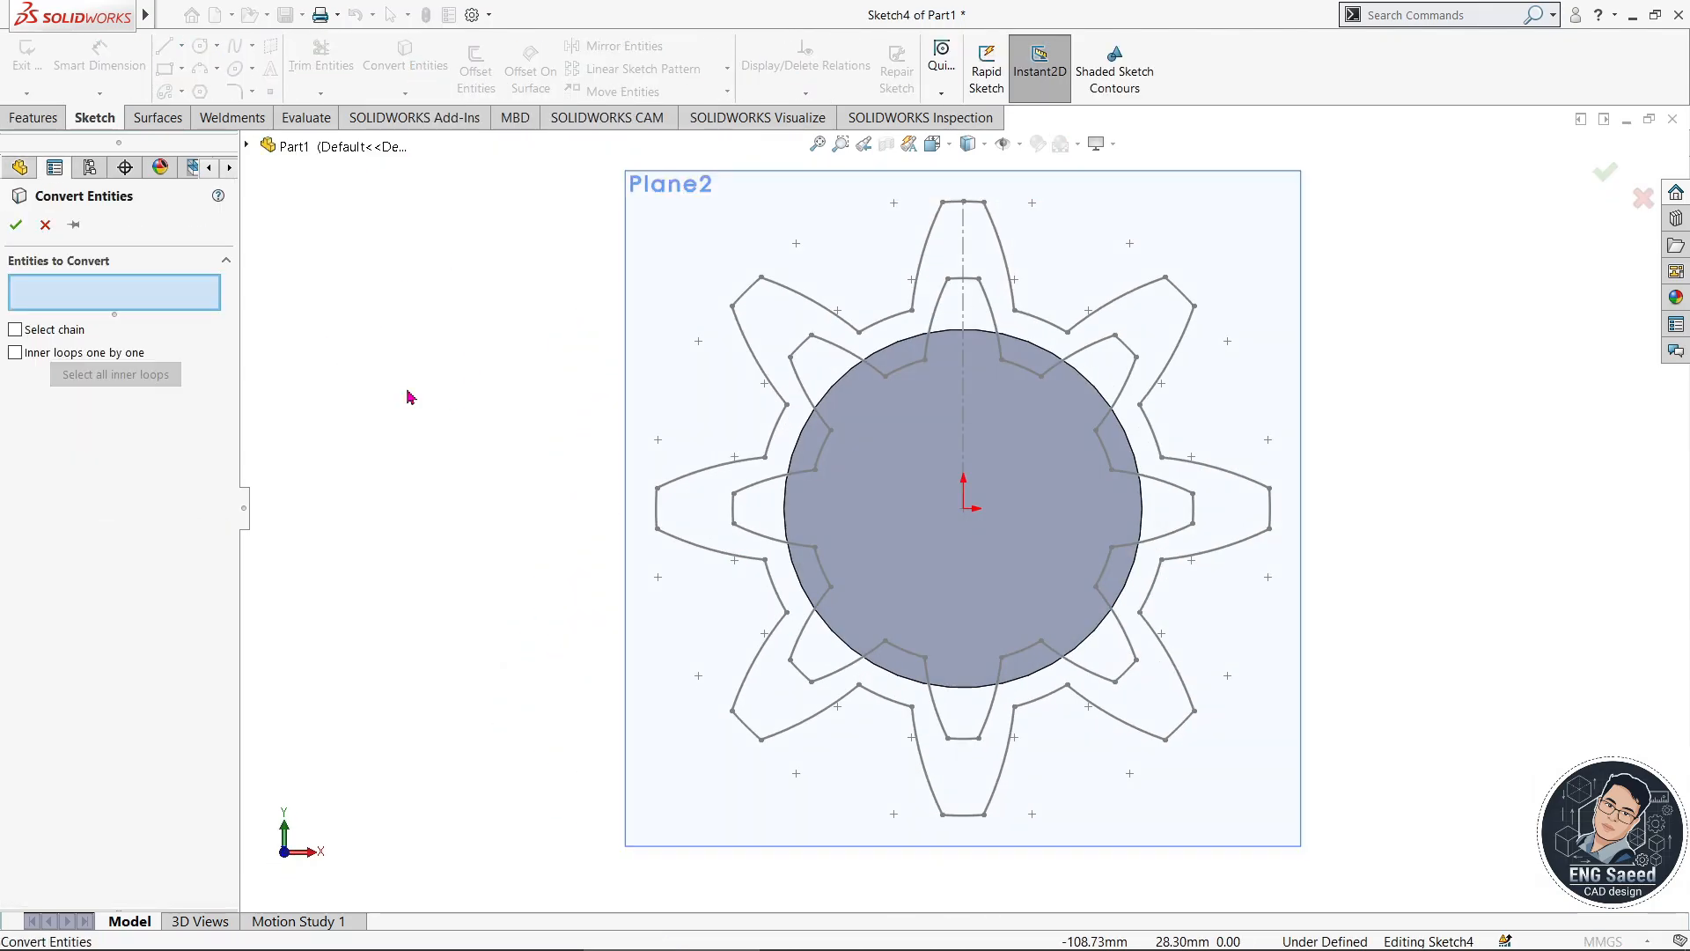
{"action": "left_click", "coordinate": [248, 147]}
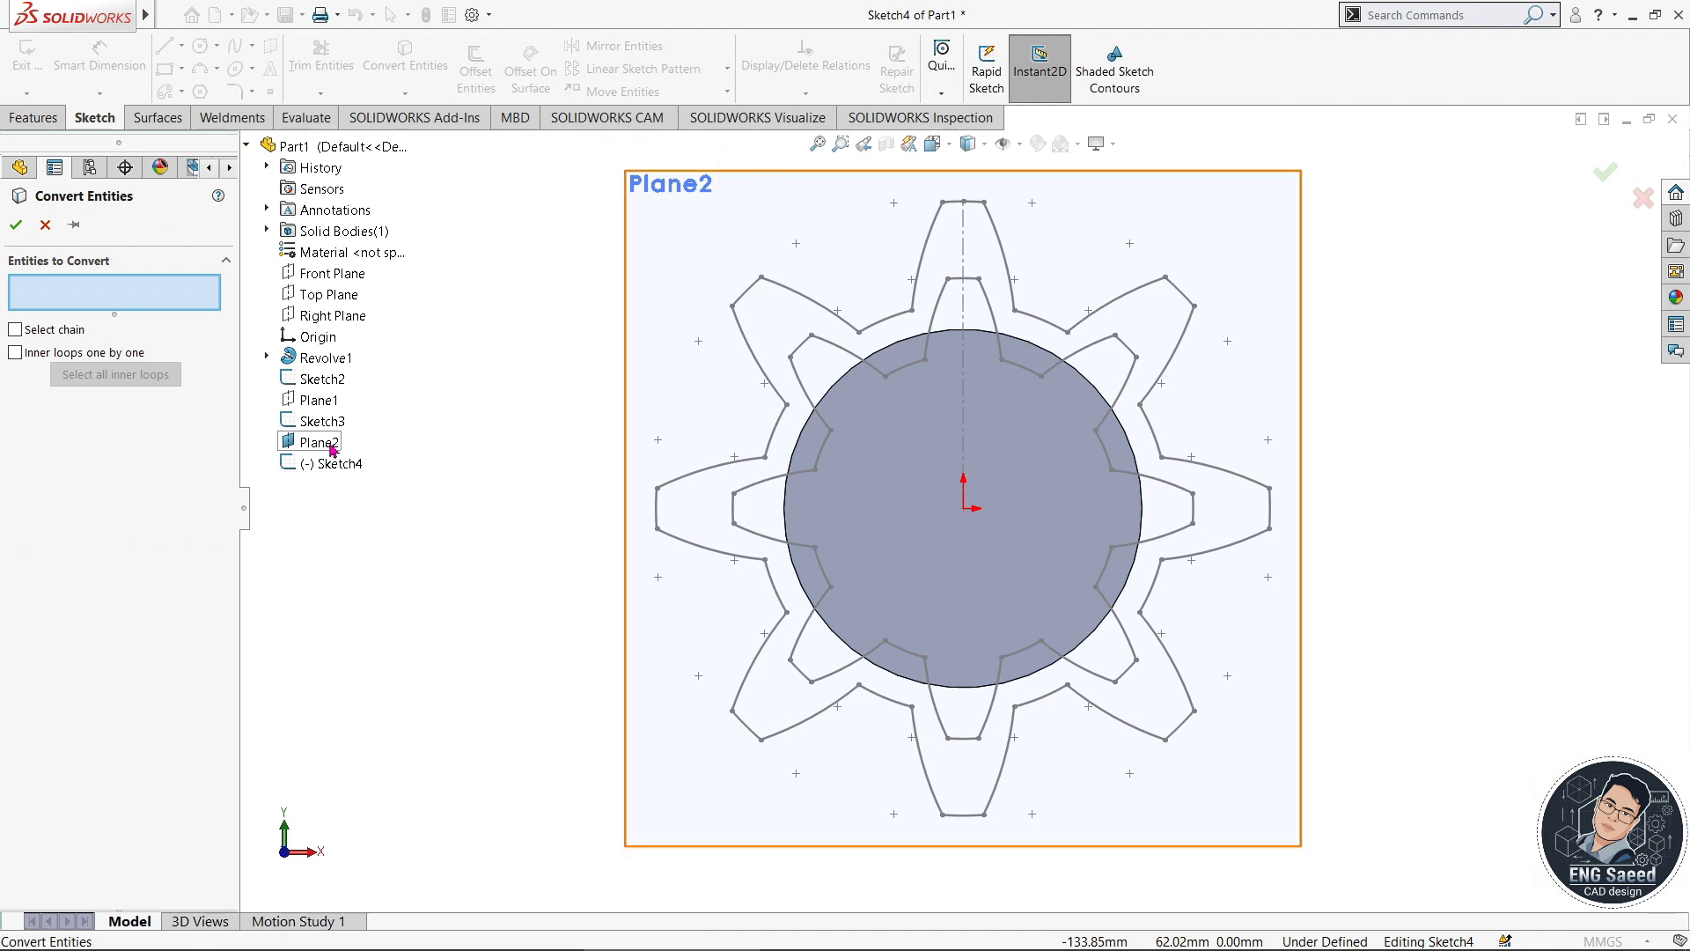
{"action": "left_click", "coordinate": [322, 422]}
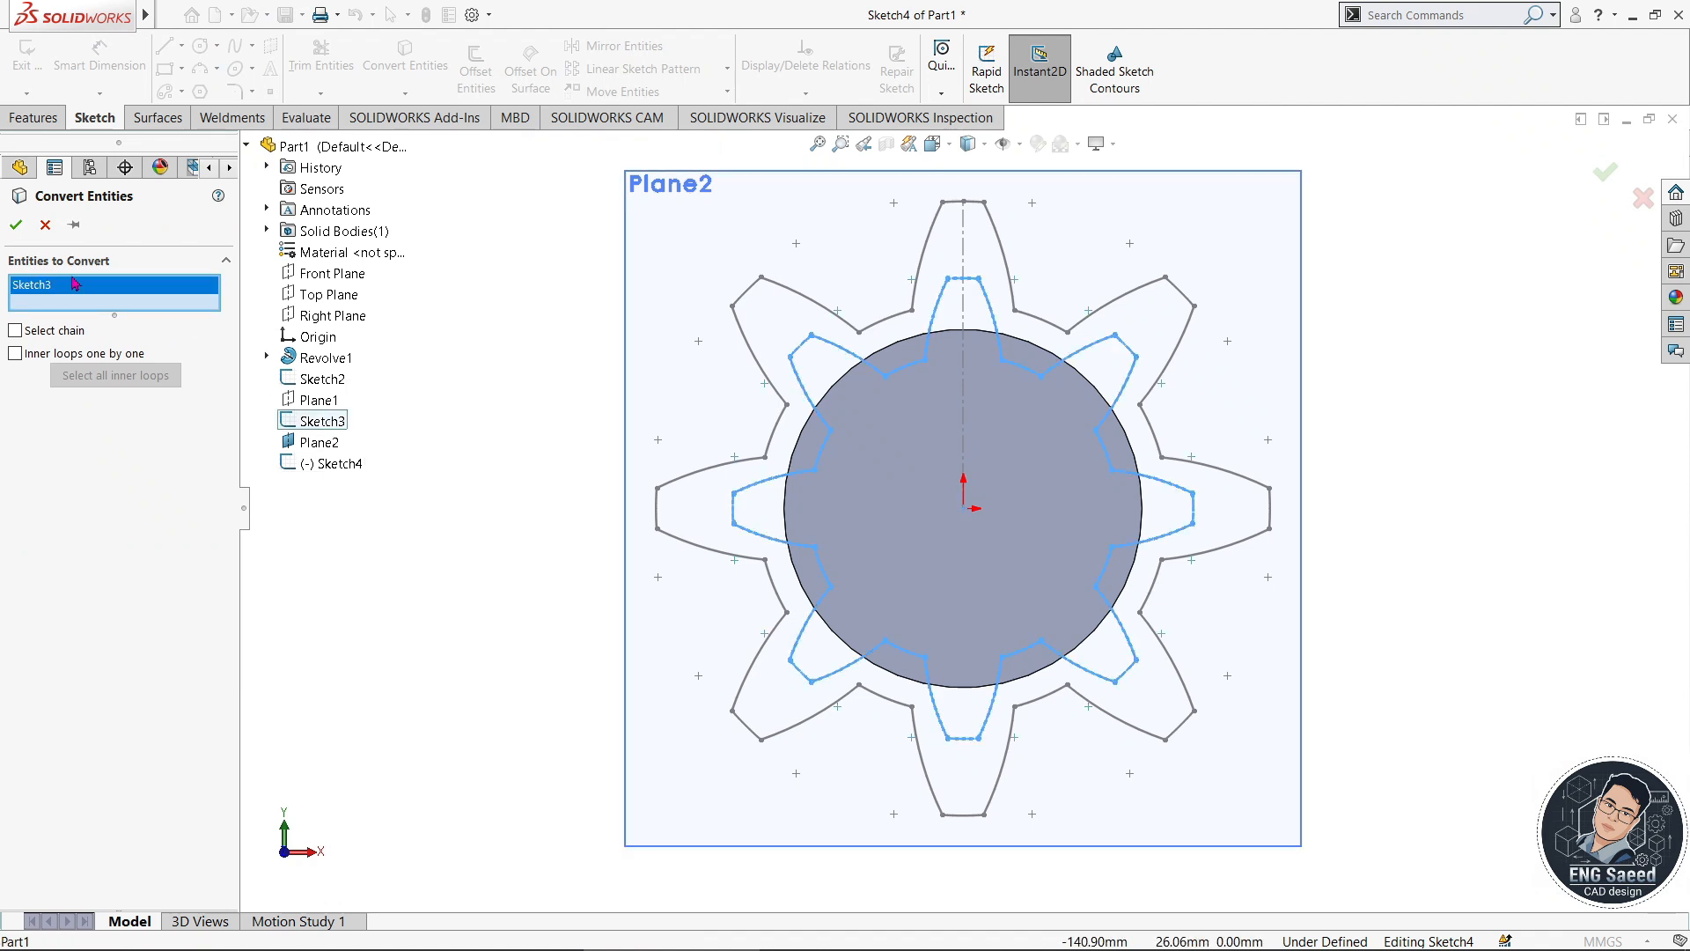
{"action": "left_click", "coordinate": [16, 227]}
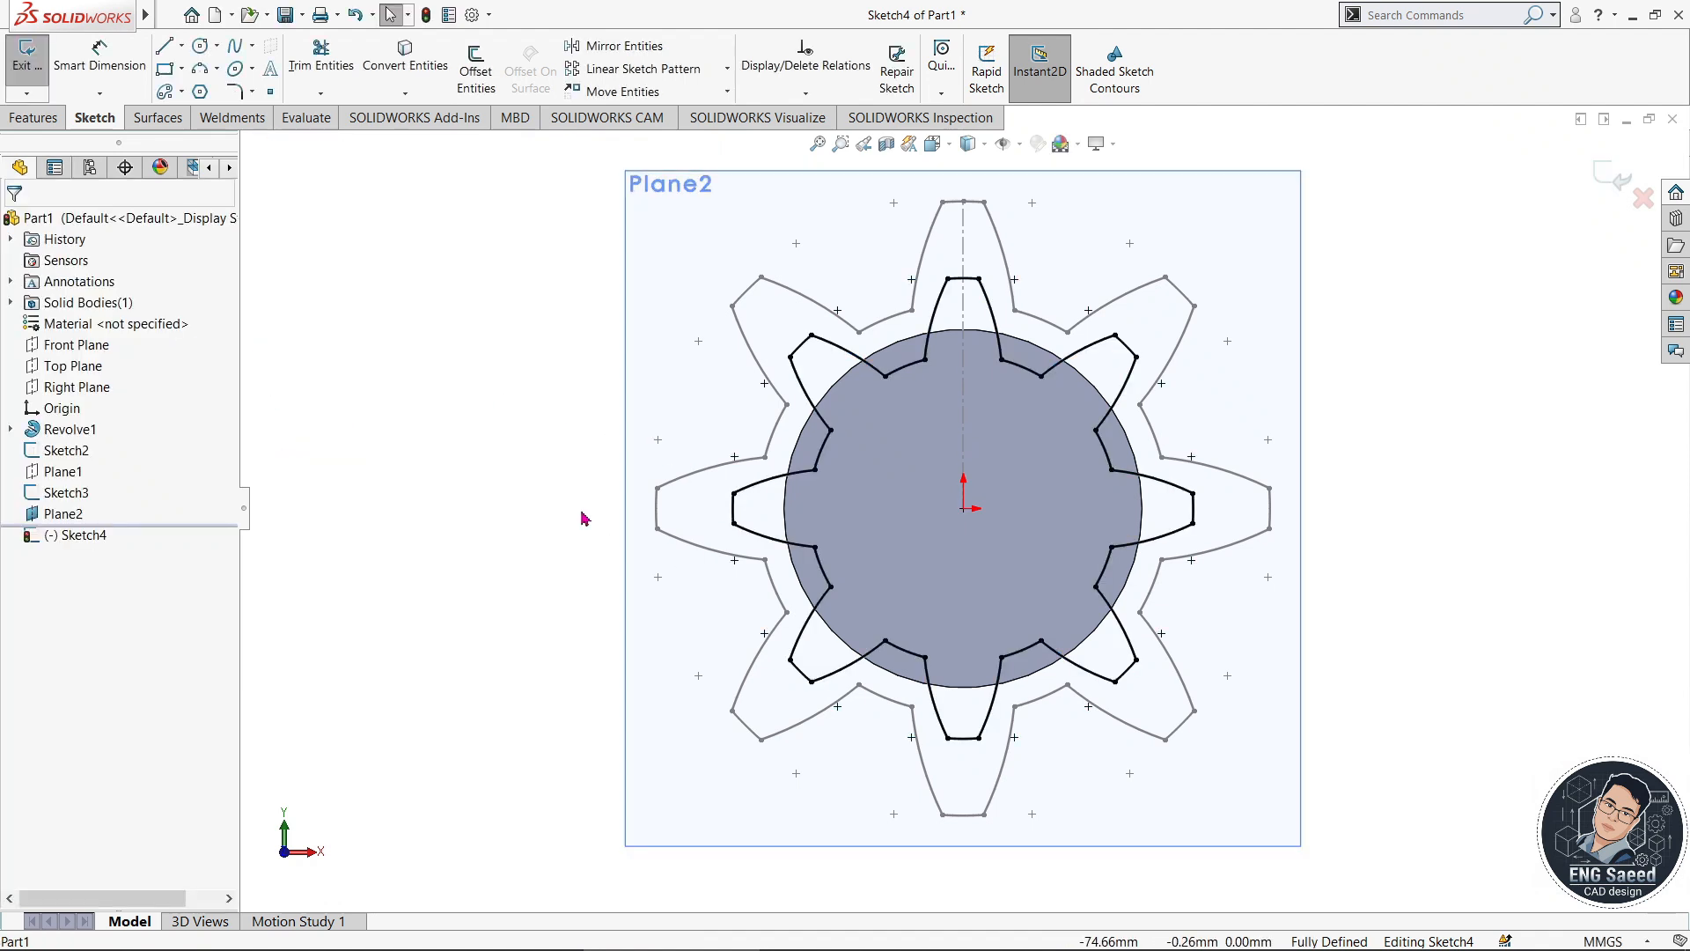
- Scale the gear outline on the 80 mm offset plane by 0.75 about the origin, without keeping a copy
{"action": "left_click", "coordinate": [728, 91]}
{"action": "left_click", "coordinate": [669, 180]}
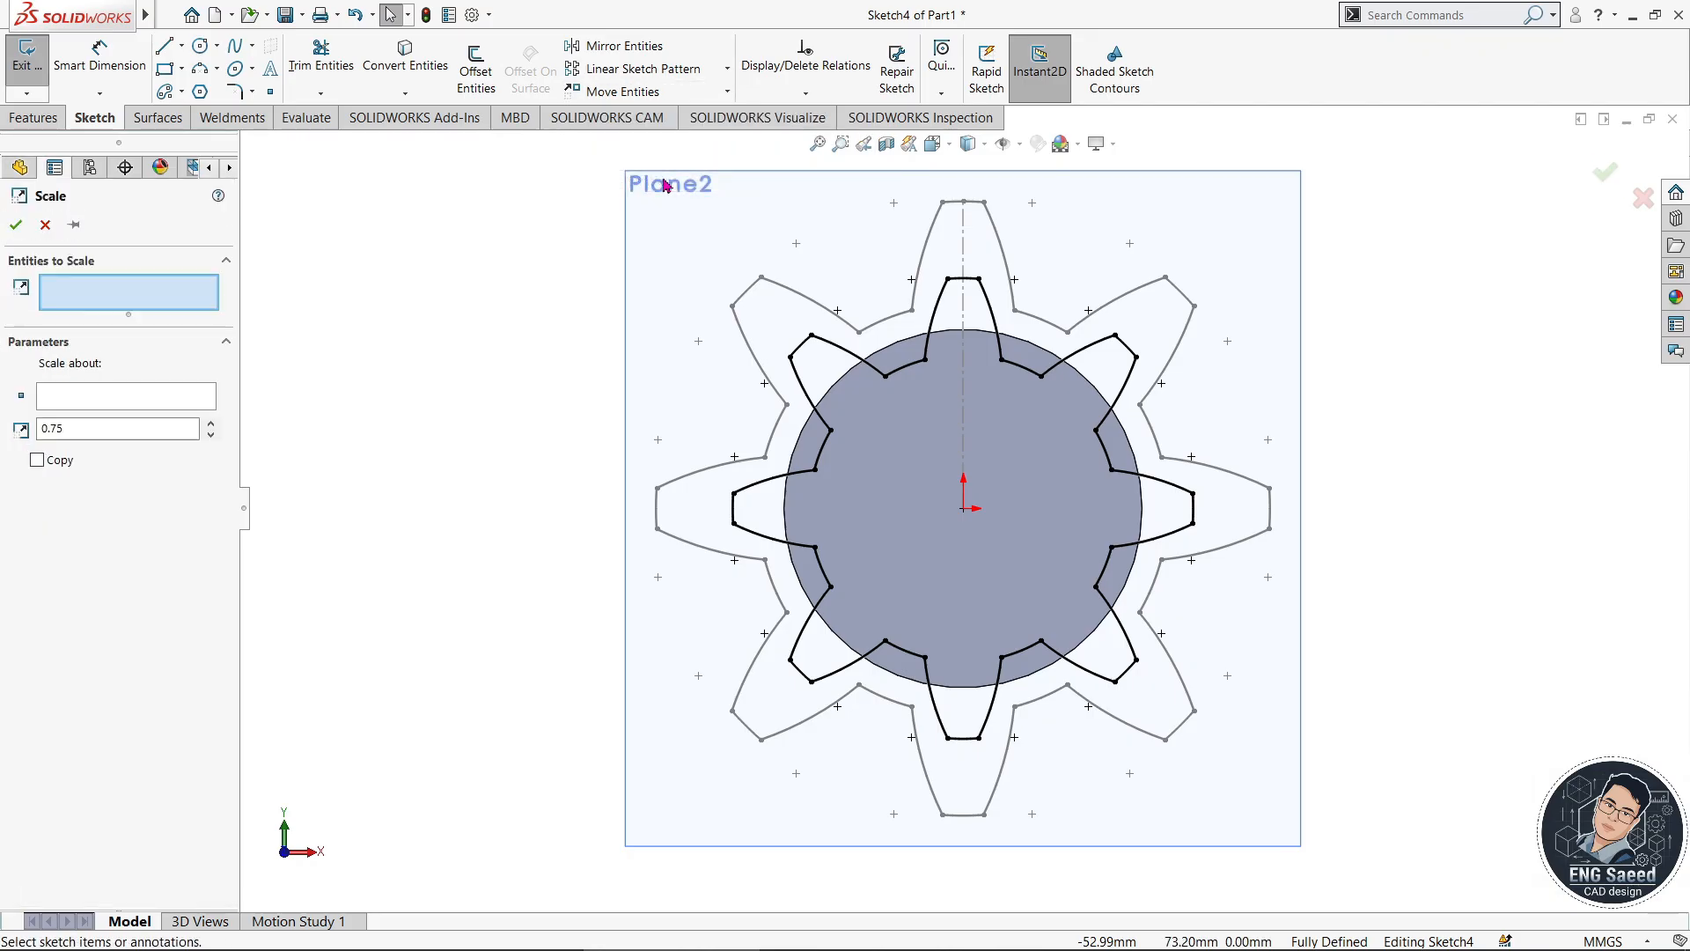
{"action": "left_click_drag", "start_coordinate": [1327, 165], "coordinate": [453, 818]}
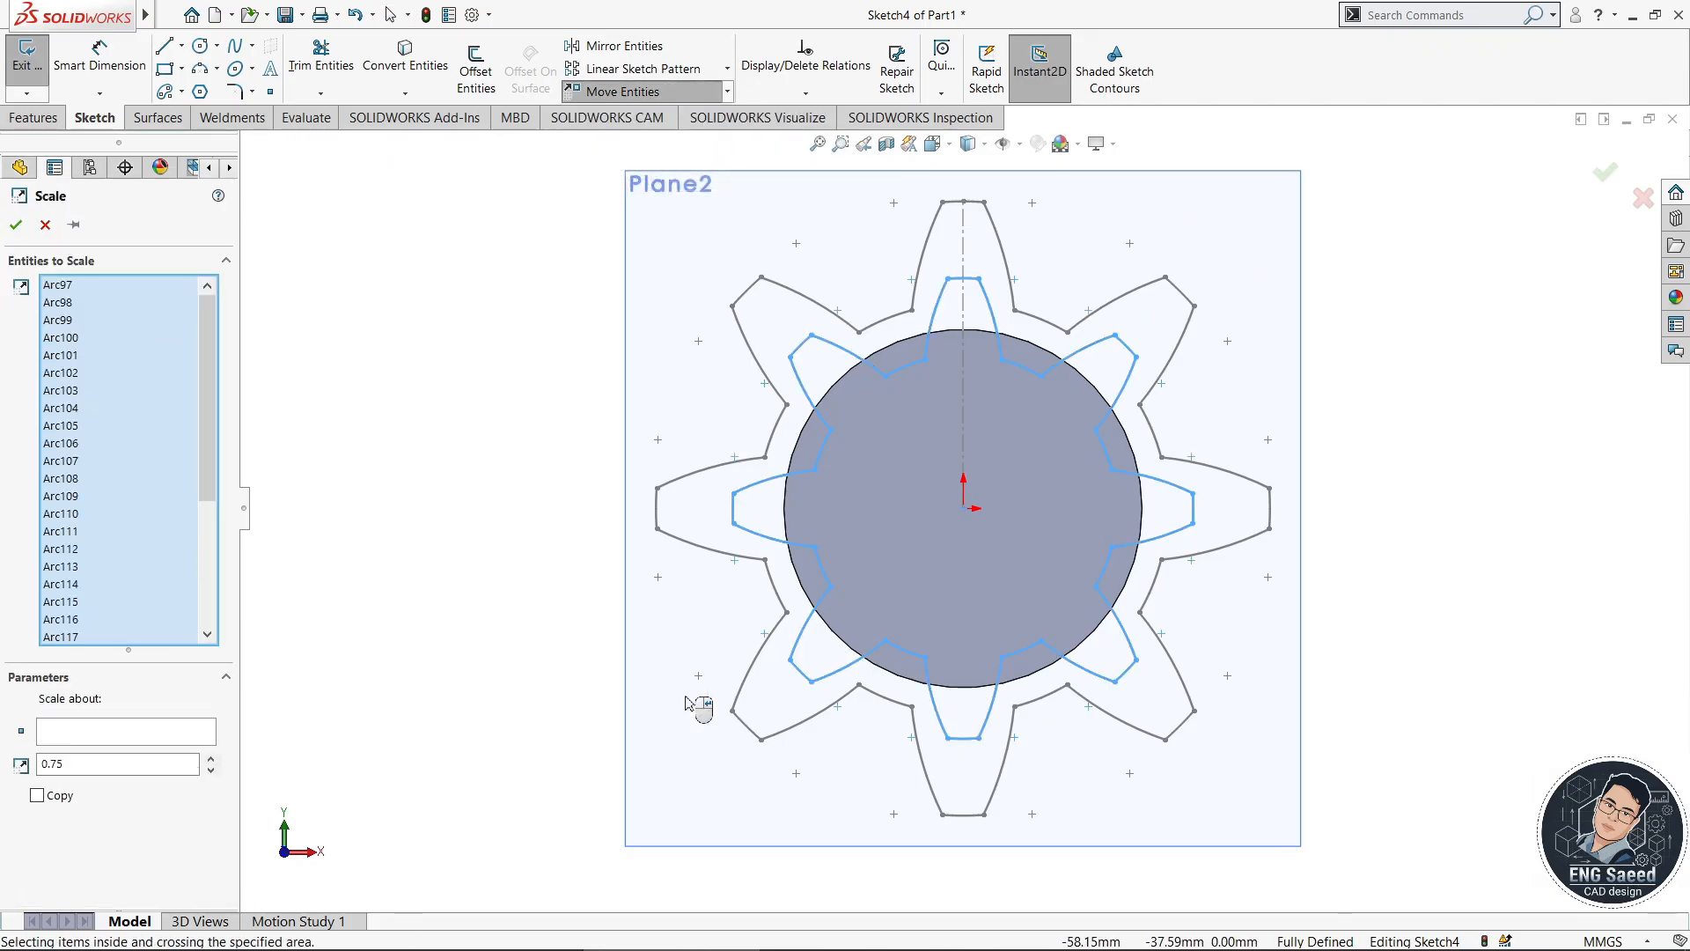
{"action": "left_click", "coordinate": [145, 732]}
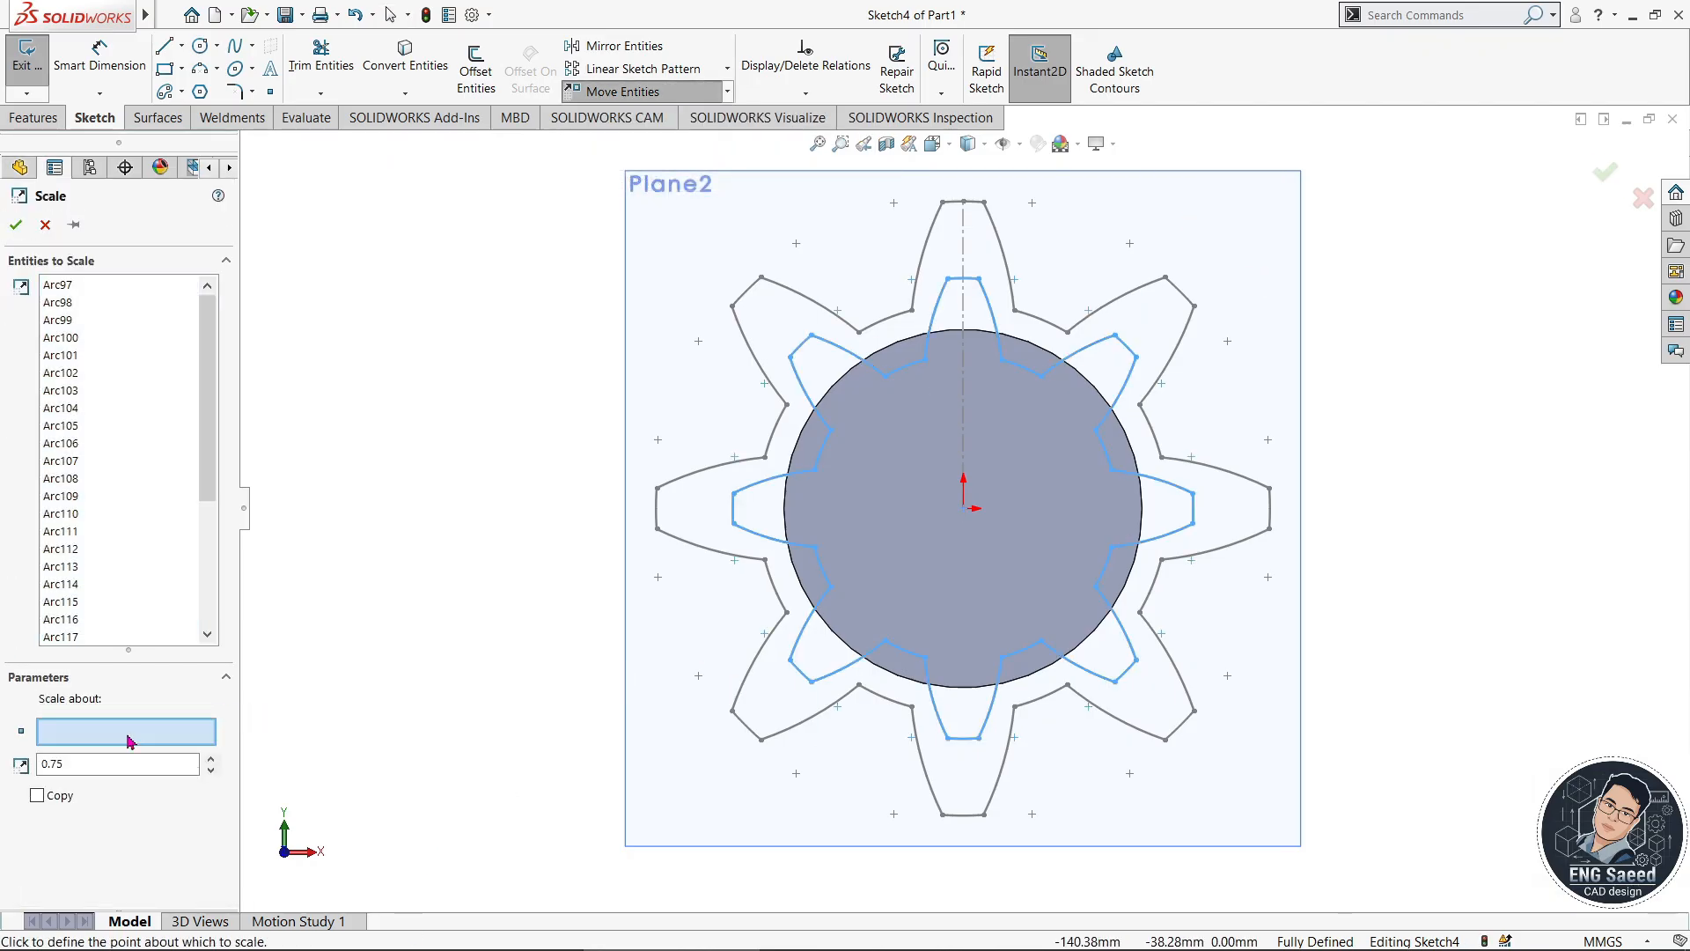
{"action": "left_click", "coordinate": [964, 510]}
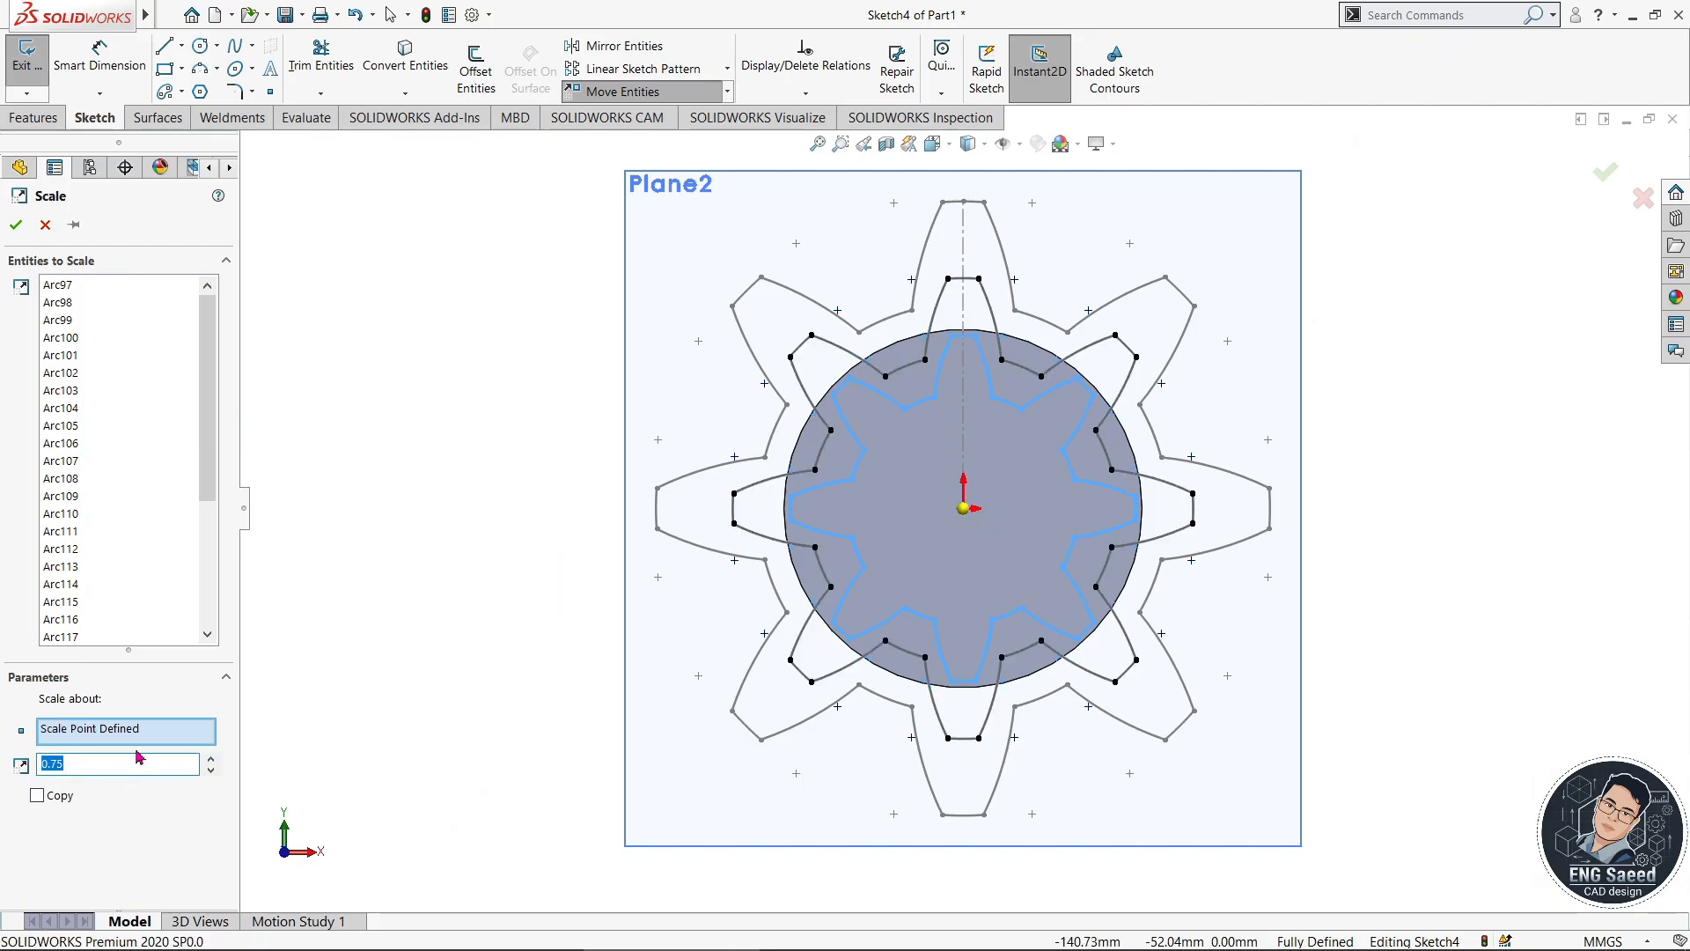
{"action": "left_click", "coordinate": [17, 225]}
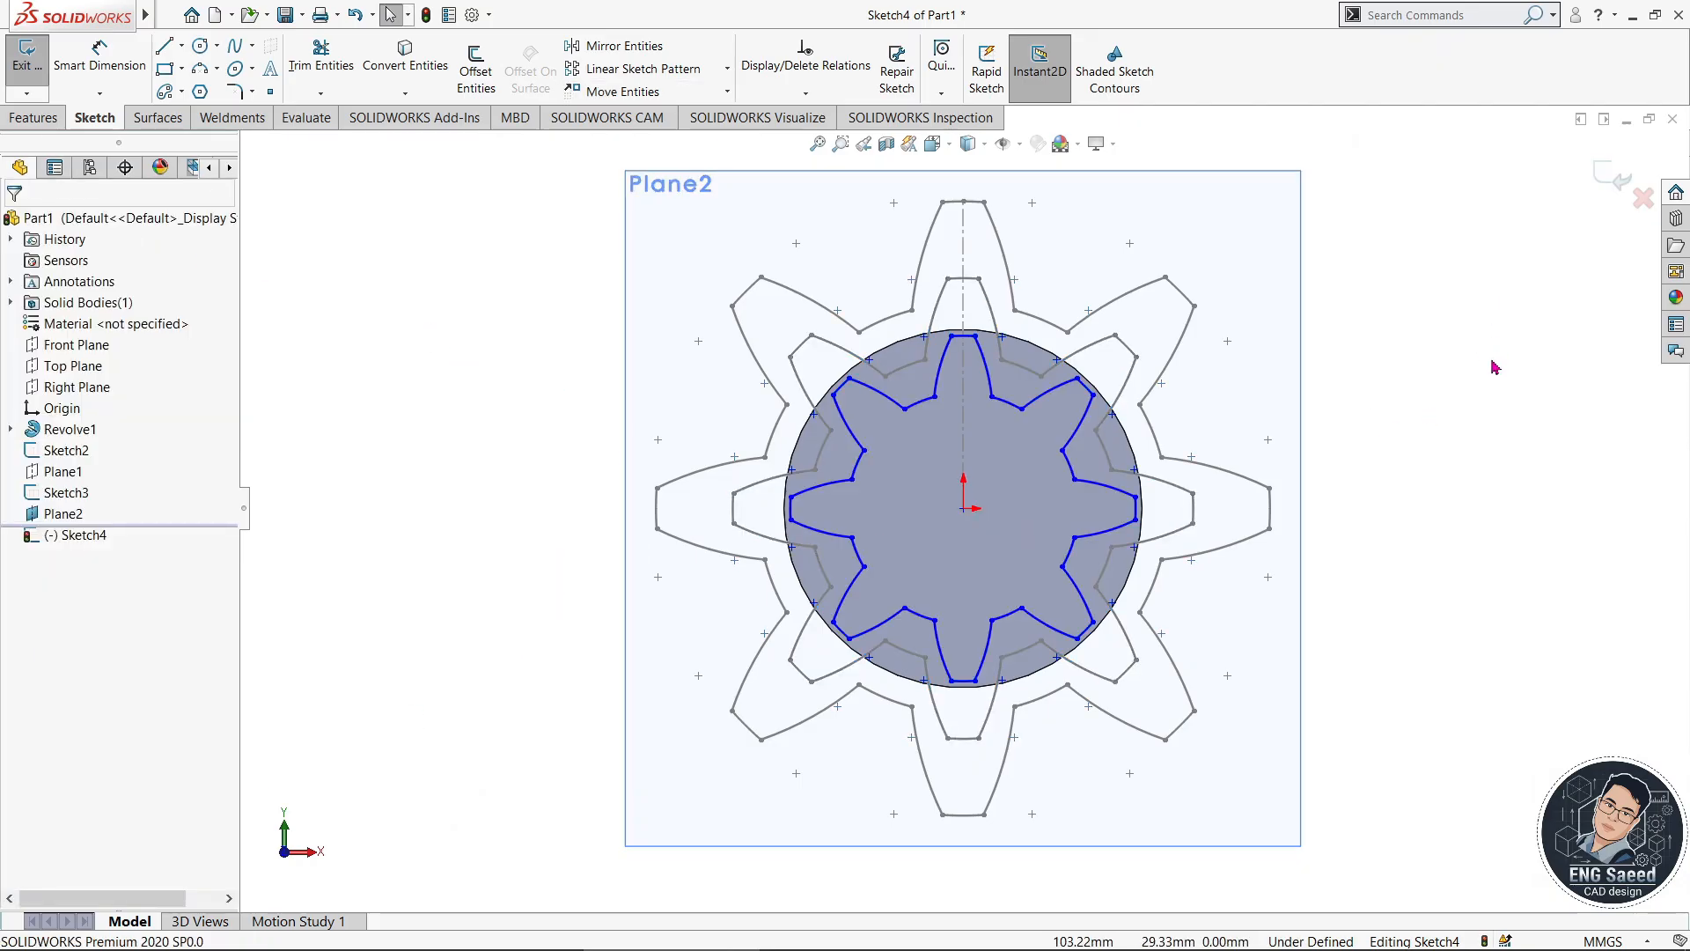
- Exit the smallest gear sketch and hide the 80 mm offset plane
{"action": "mouse_move", "coordinate": [1494, 367]}
{"action": "middle_mouse_down"}
{"action": "mouse_move", "coordinate": [1464, 411]}
{"action": "mouse_move", "coordinate": [1452, 396]}
{"action": "mouse_move", "coordinate": [1234, 584]}
{"action": "mouse_move", "coordinate": [1292, 614]}
{"action": "mouse_move", "coordinate": [1376, 498]}
{"action": "mouse_move", "coordinate": [1358, 478]}
{"action": "mouse_move", "coordinate": [1378, 455]}
{"action": "middle_mouse_up"}
{"action": "double_click", "coordinate": [1313, 516]}
{"action": "right_click", "coordinate": [1165, 294]}
{"action": "left_click", "coordinate": [1180, 276]}
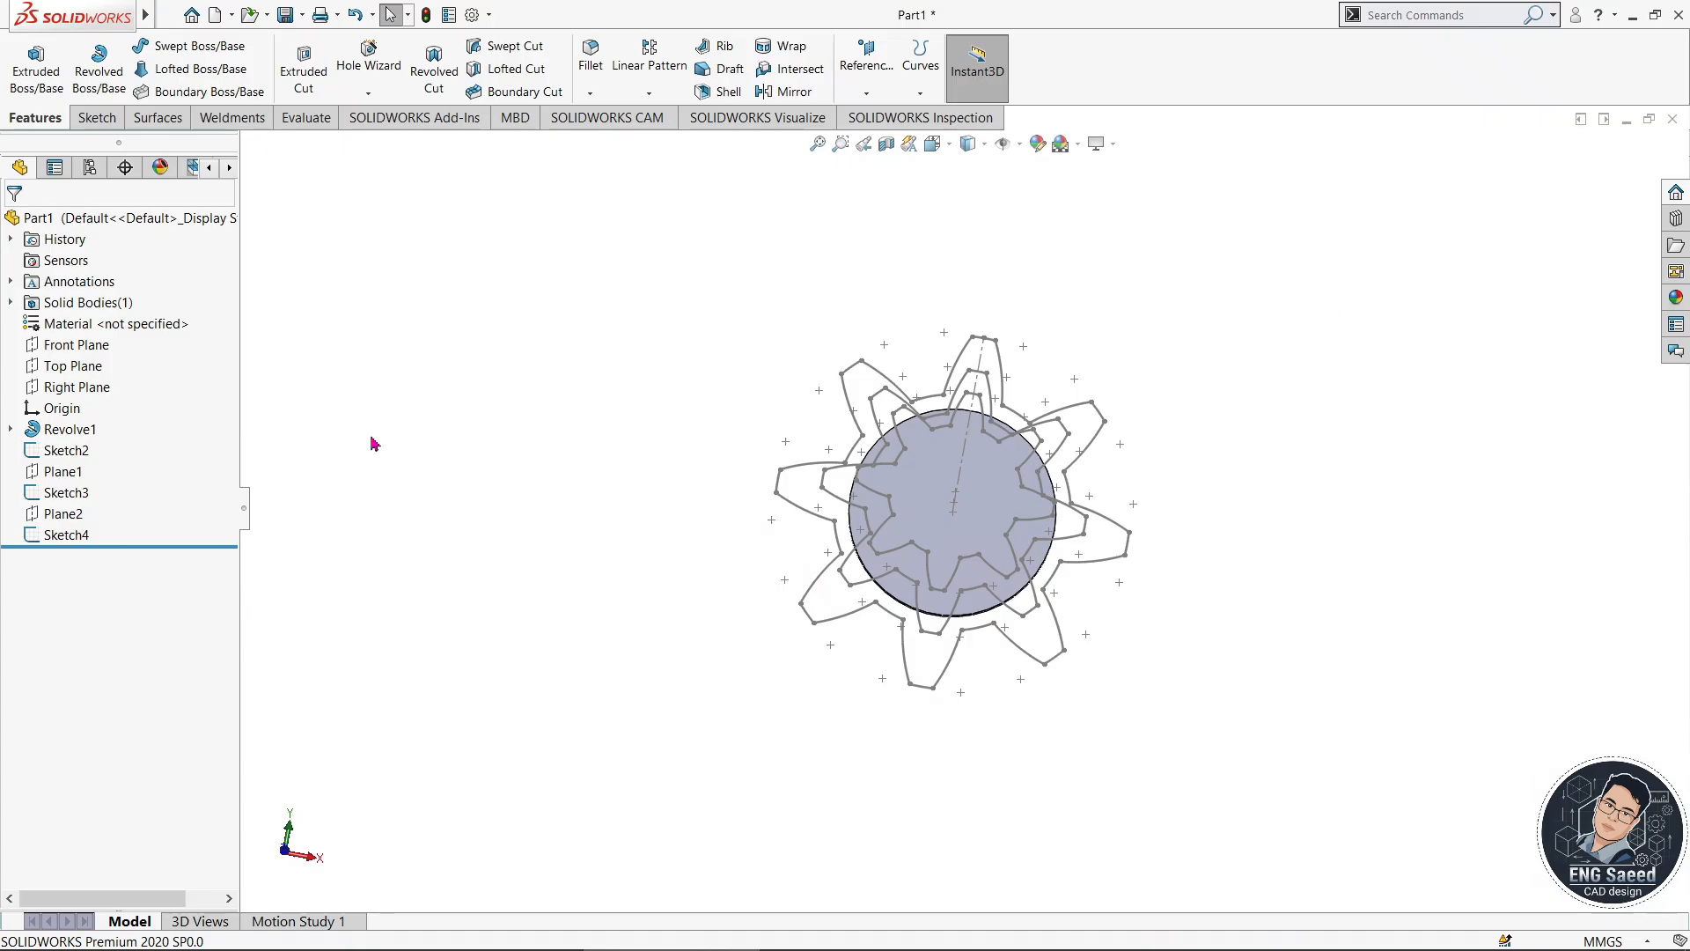
- Loft a solid through Sketch2, Sketch3 and Sketch4, picking matching tooth-tip corners, with Merge result on
{"action": "left_click", "coordinate": [176, 69]}
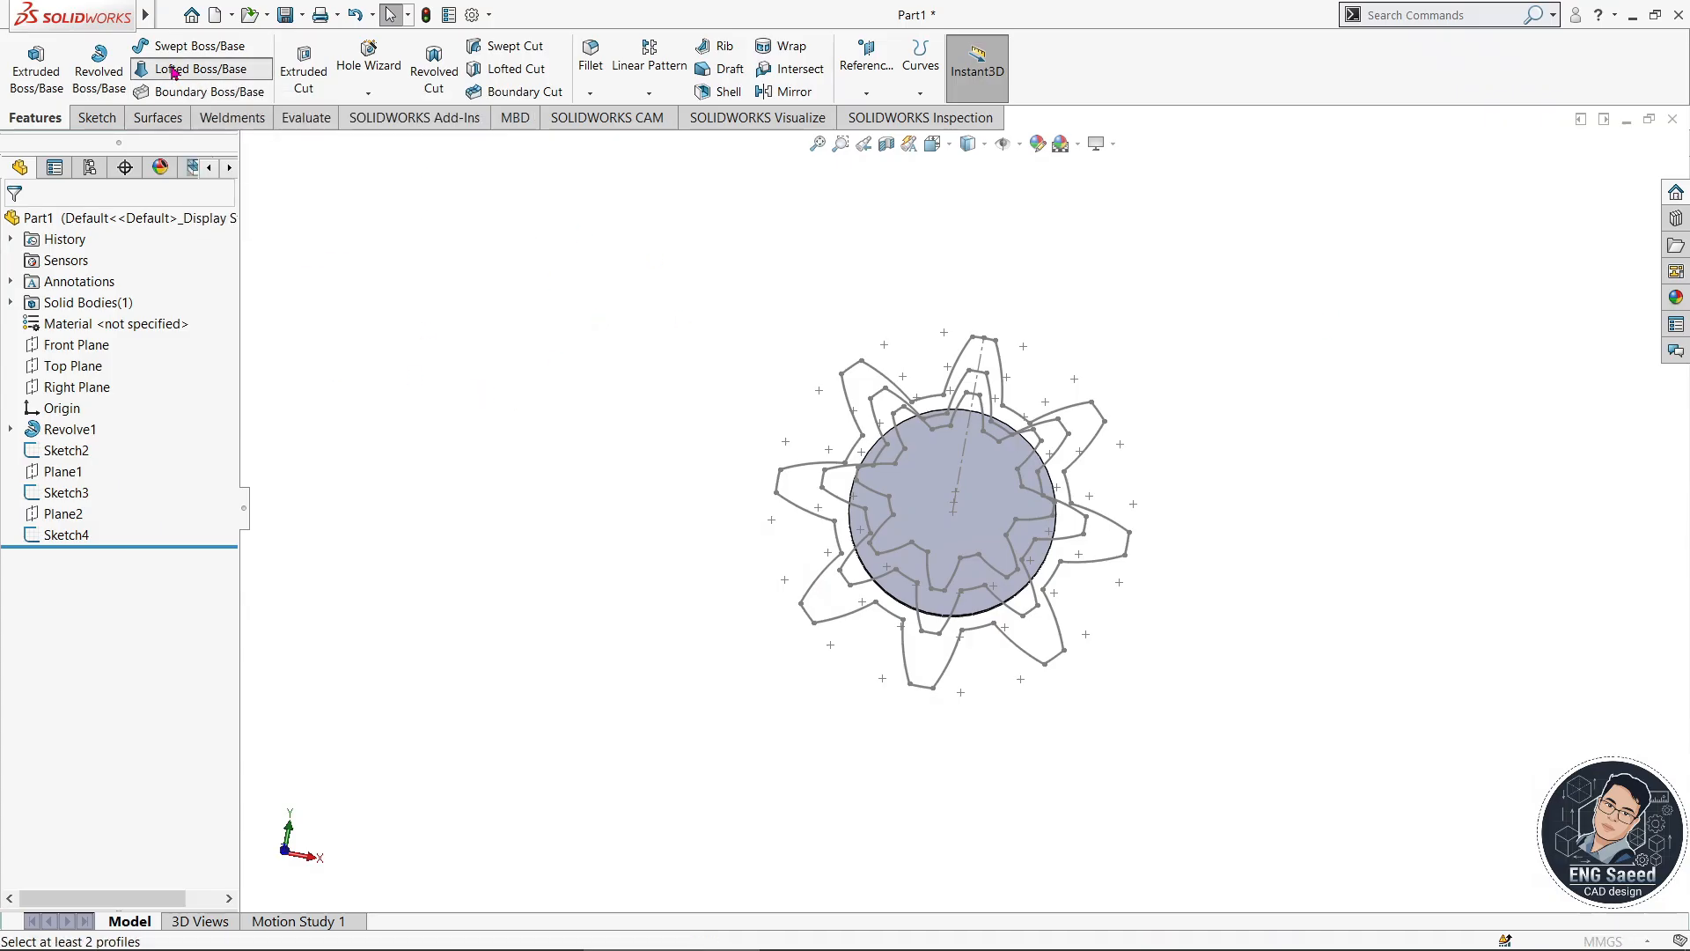
{"action": "left_click", "coordinate": [997, 347]}
{"action": "left_click", "coordinate": [988, 377]}
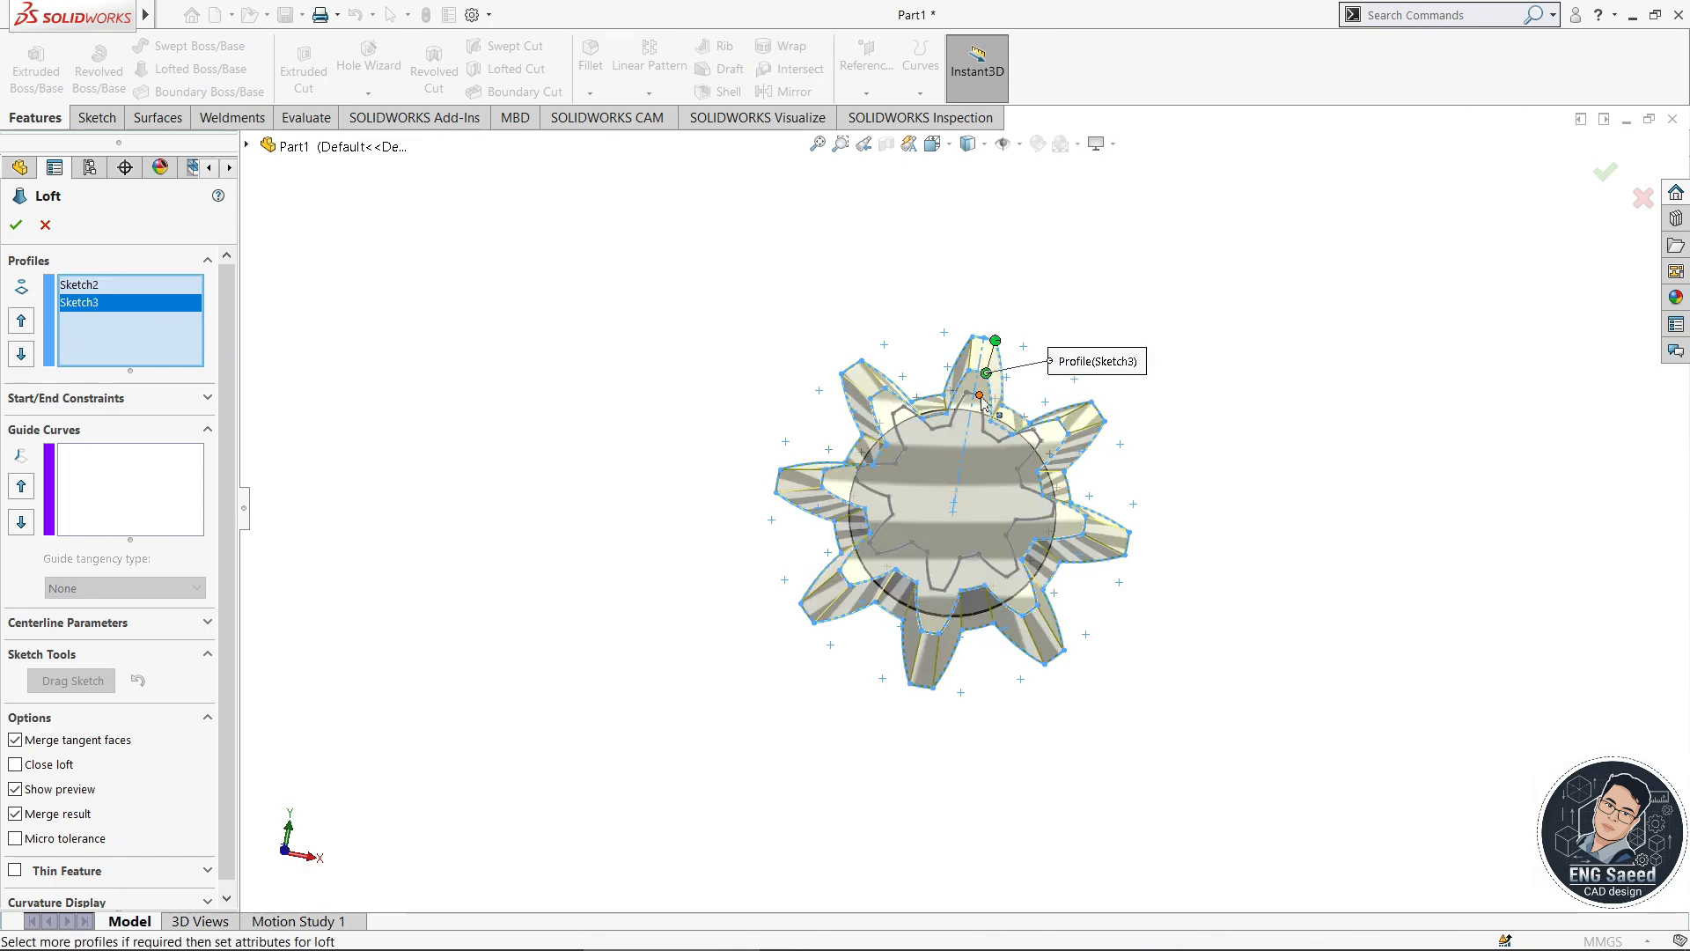
{"action": "left_click", "coordinate": [980, 395]}
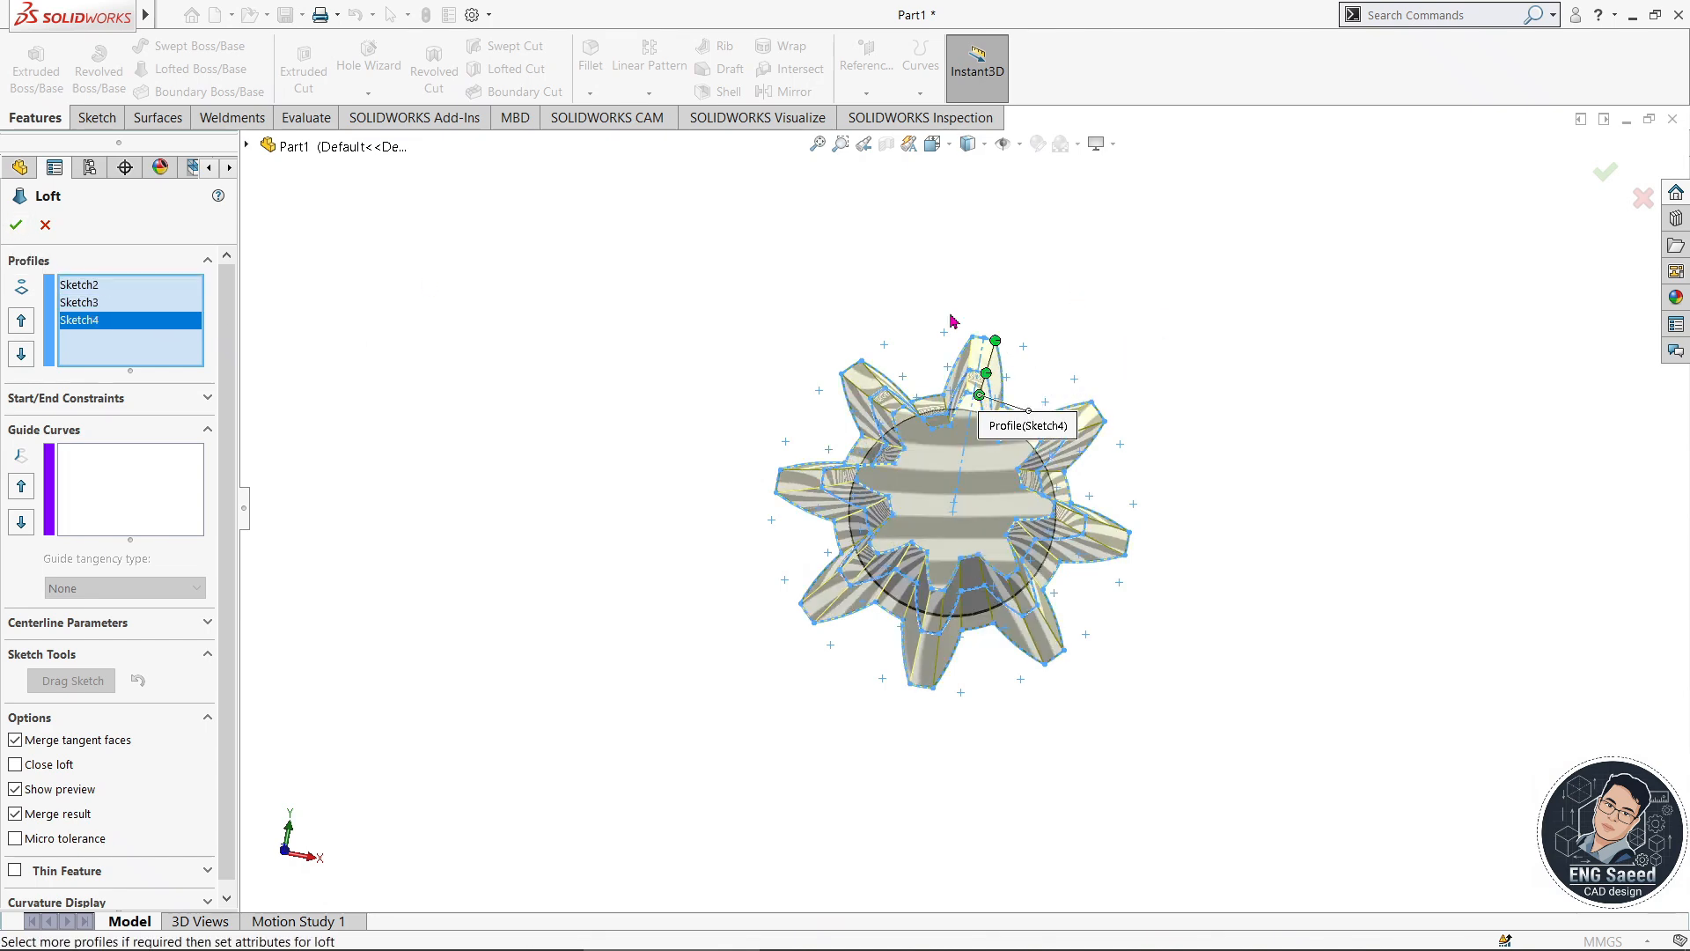
{"action": "middle_click_drag", "start_coordinate": [1325, 396], "coordinate": [1250, 440]}
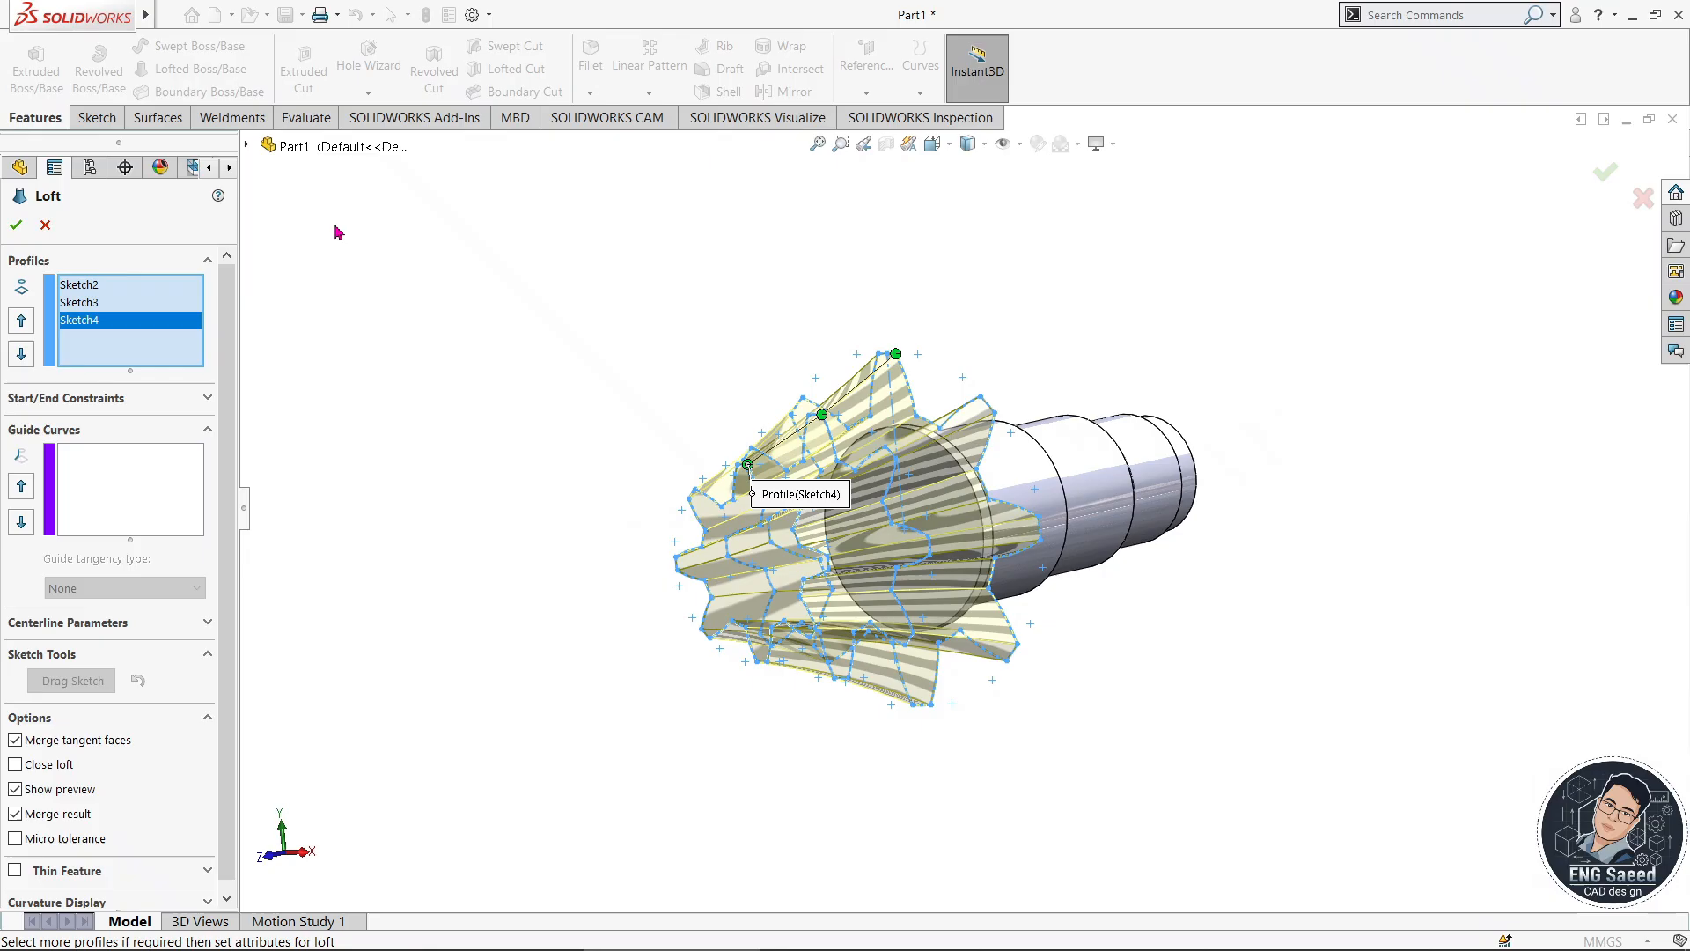
{"action": "left_click", "coordinate": [16, 226]}
{"action": "middle_click_drag", "start_coordinate": [1430, 426], "coordinate": [1343, 476]}
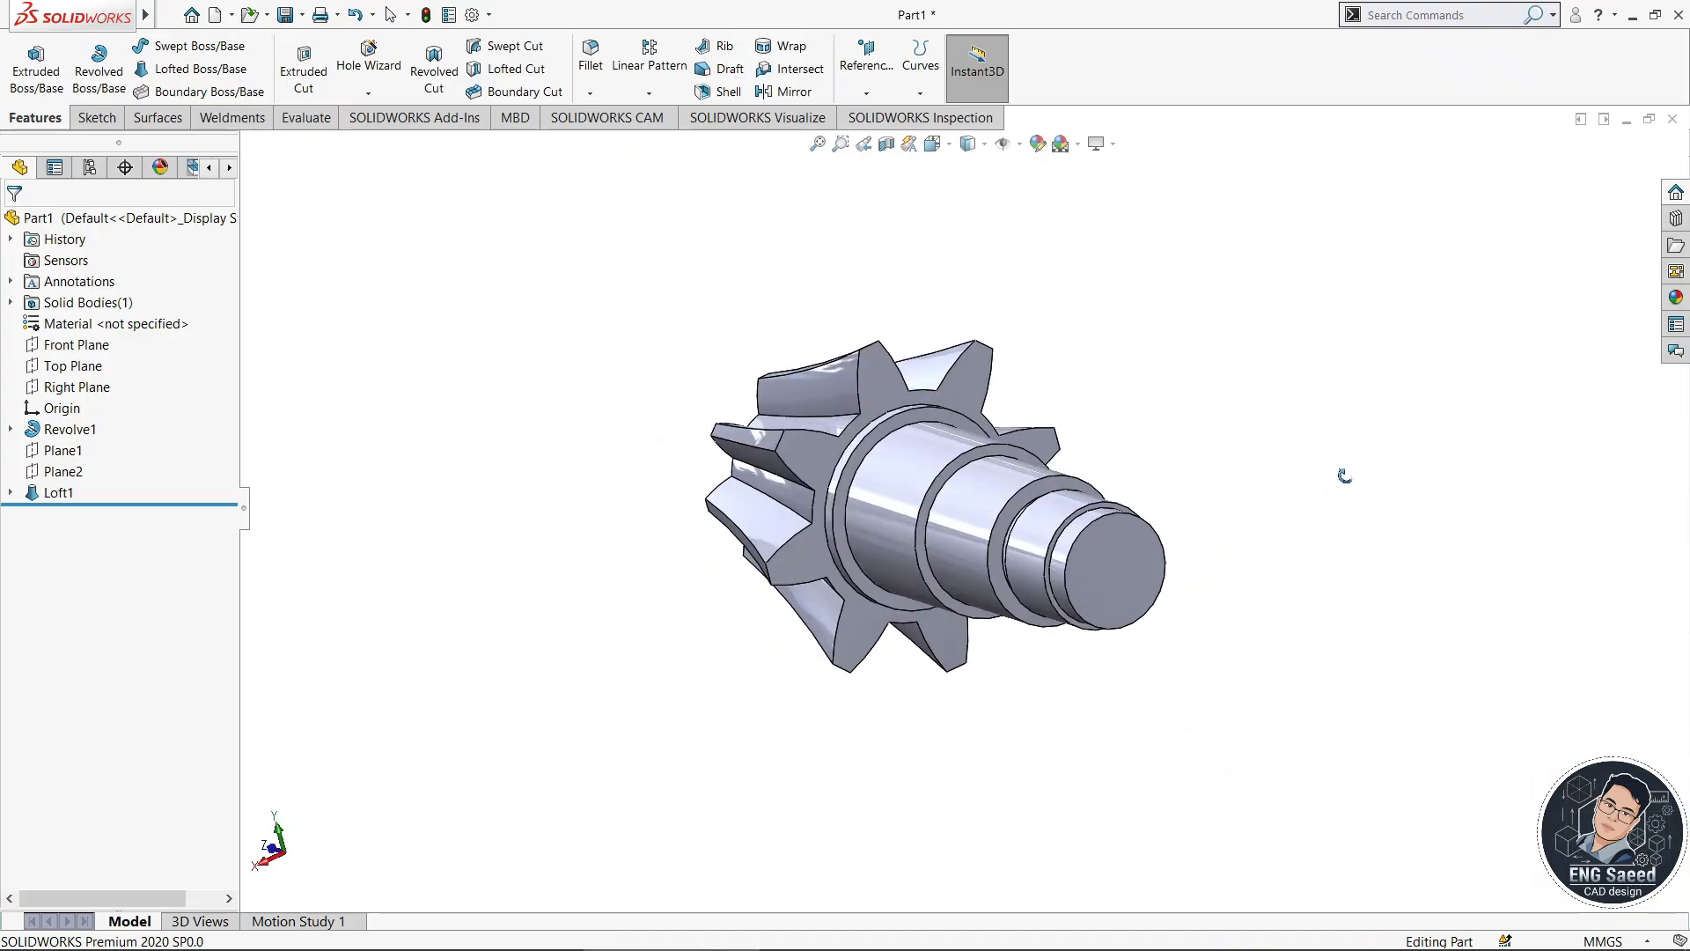
{"action": "scroll", "coordinate": [1122, 517], "scroll_direction": "down", "scroll_amount": 3}
{"action": "scroll", "coordinate": [1018, 544], "scroll_direction": "down", "scroll_amount": 2}
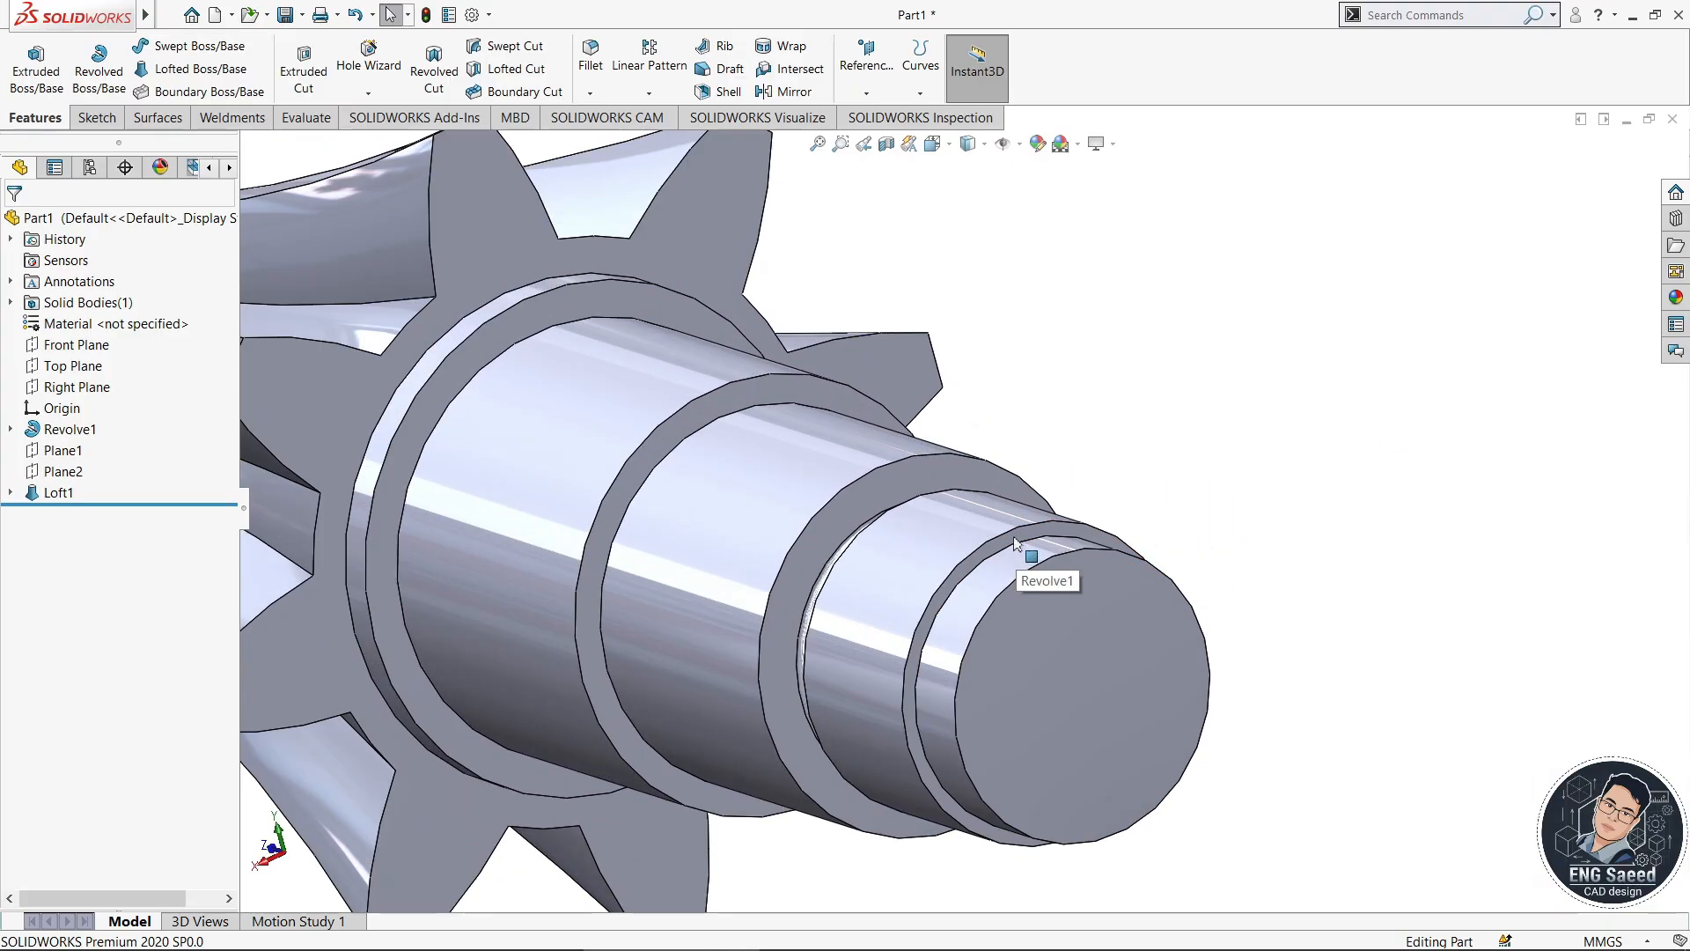
- Start a sketch on the narrow ring face at the shaft's small end and draw a corner rectangle about 5 mm by 2.9 mm across its upper edge
{"action": "left_click", "coordinate": [1015, 538]}
{"action": "left_click", "coordinate": [1098, 491]}
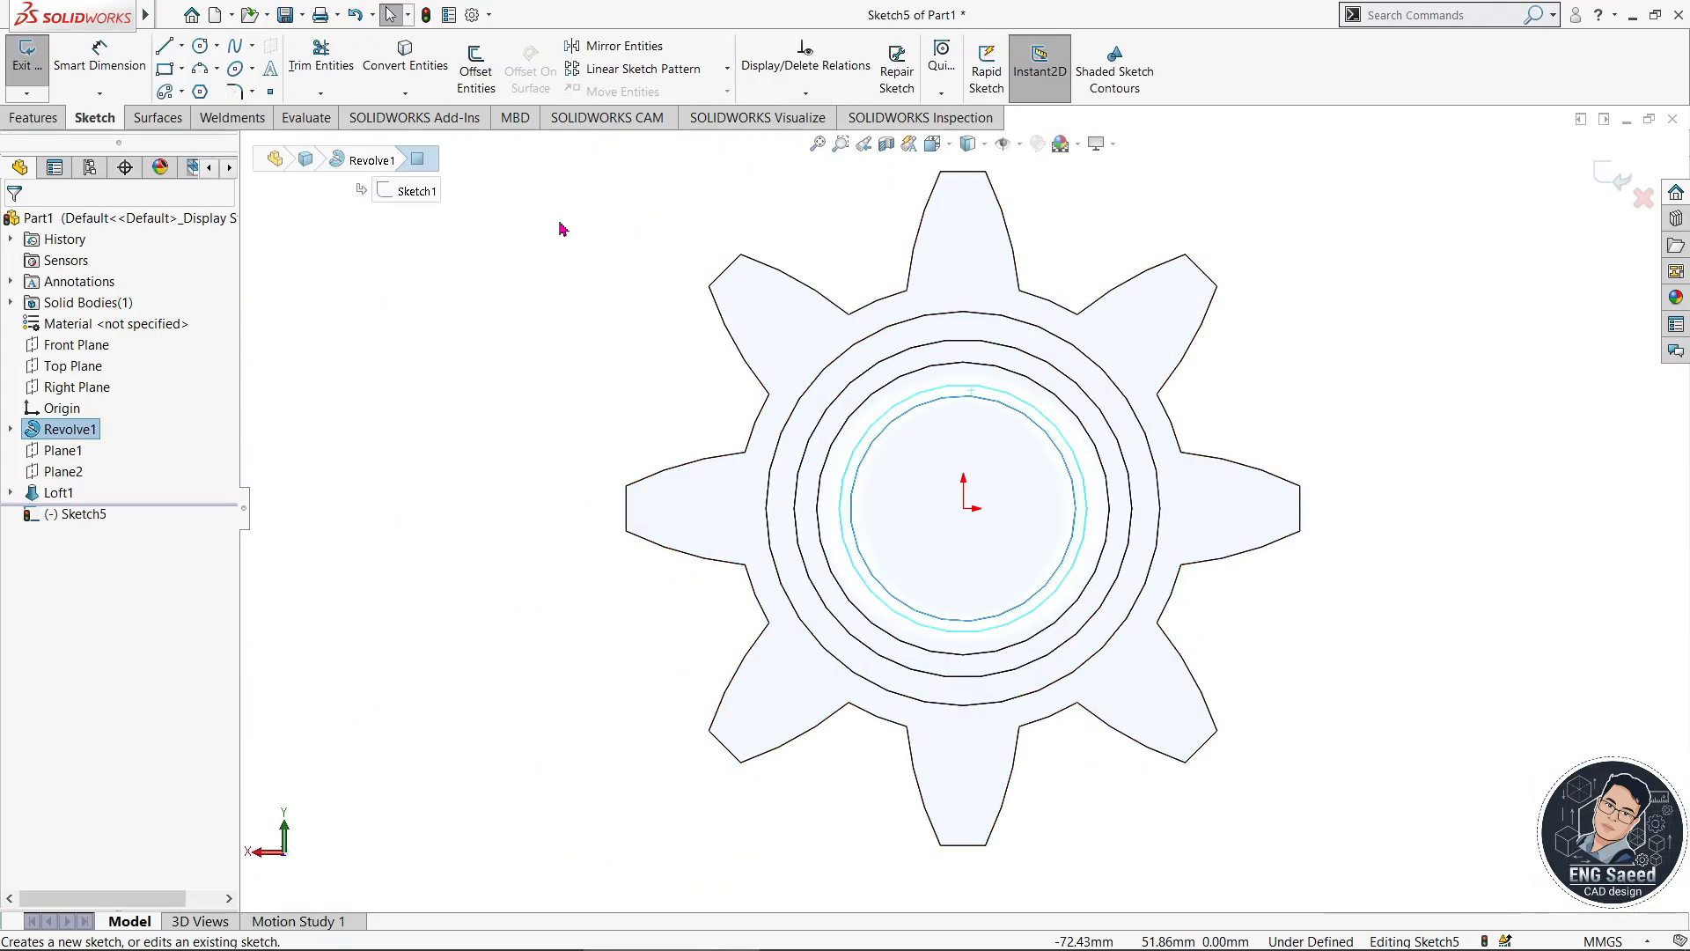
{"action": "left_click", "coordinate": [165, 68]}
{"action": "scroll", "coordinate": [933, 343], "scroll_direction": "down", "scroll_amount": 3}
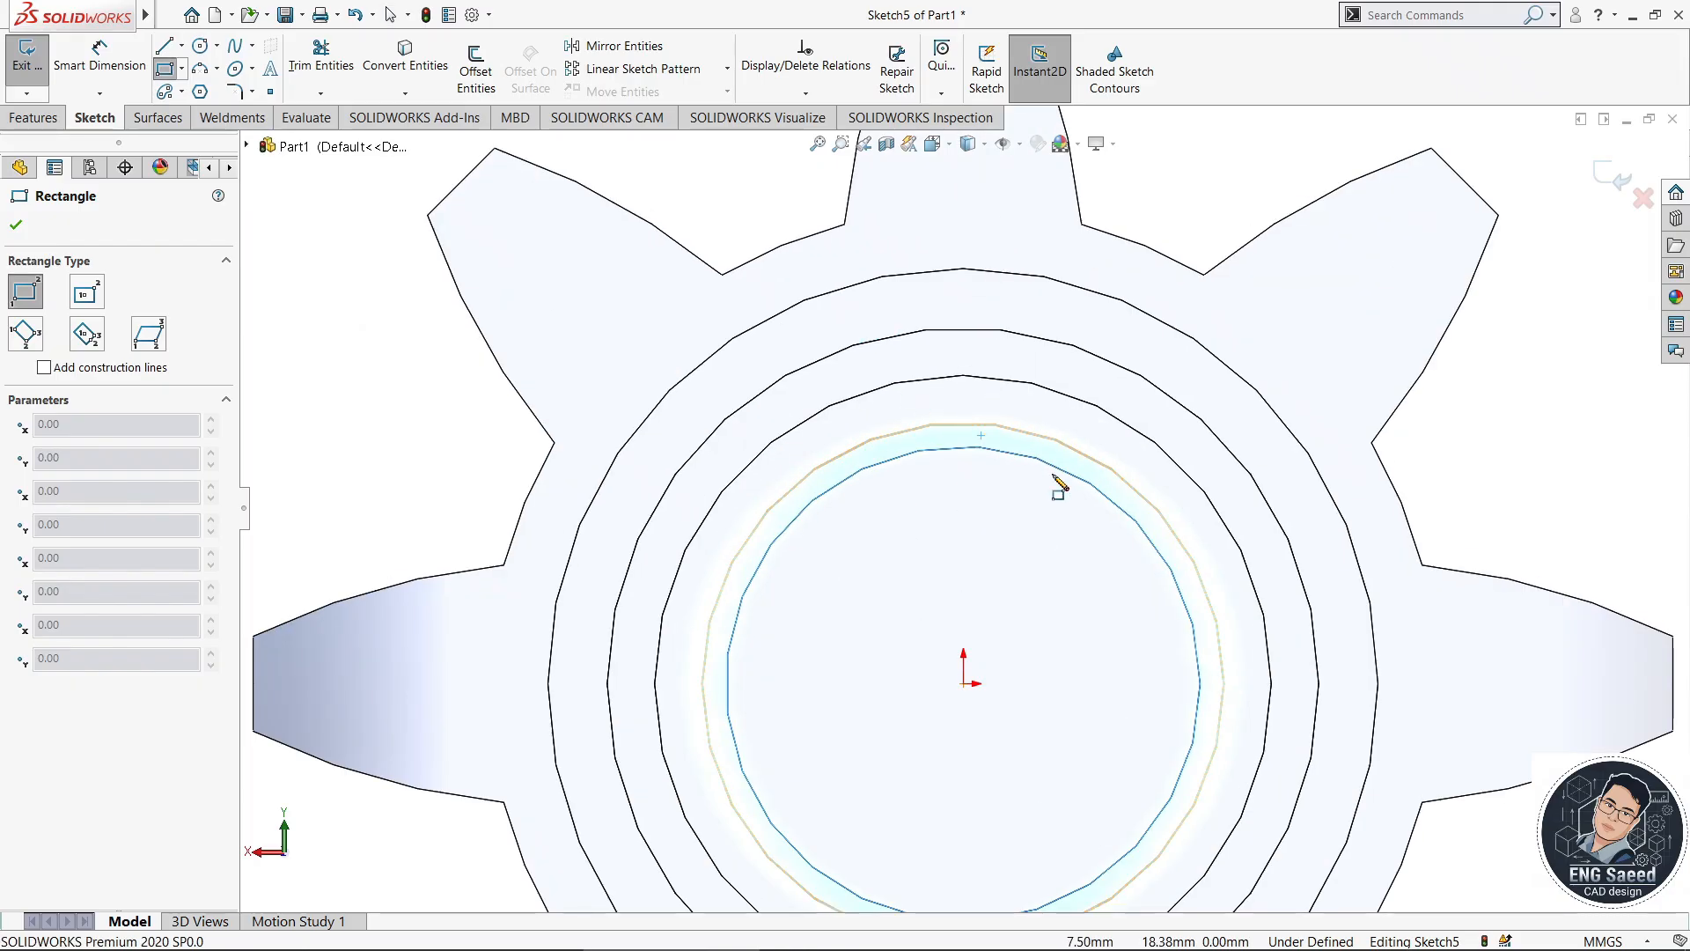
{"action": "left_click", "coordinate": [950, 433]}
{"action": "left_click", "coordinate": [1009, 398]}
{"action": "right_click", "coordinate": [1181, 174]}
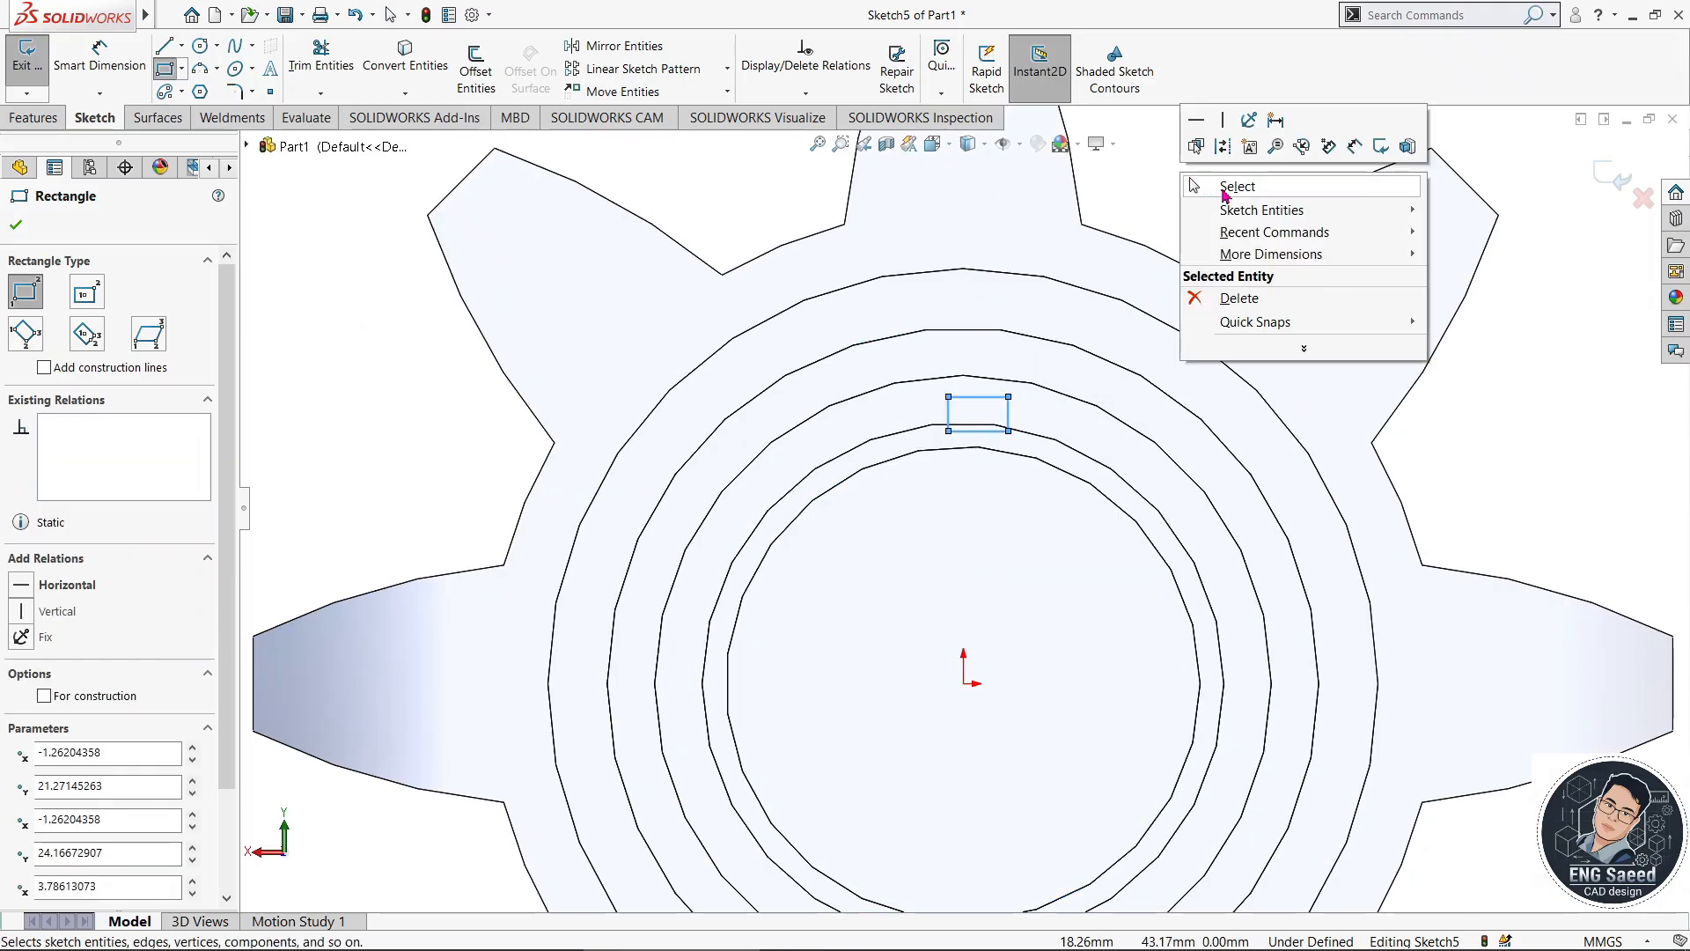
{"action": "left_click", "coordinate": [1208, 177]}
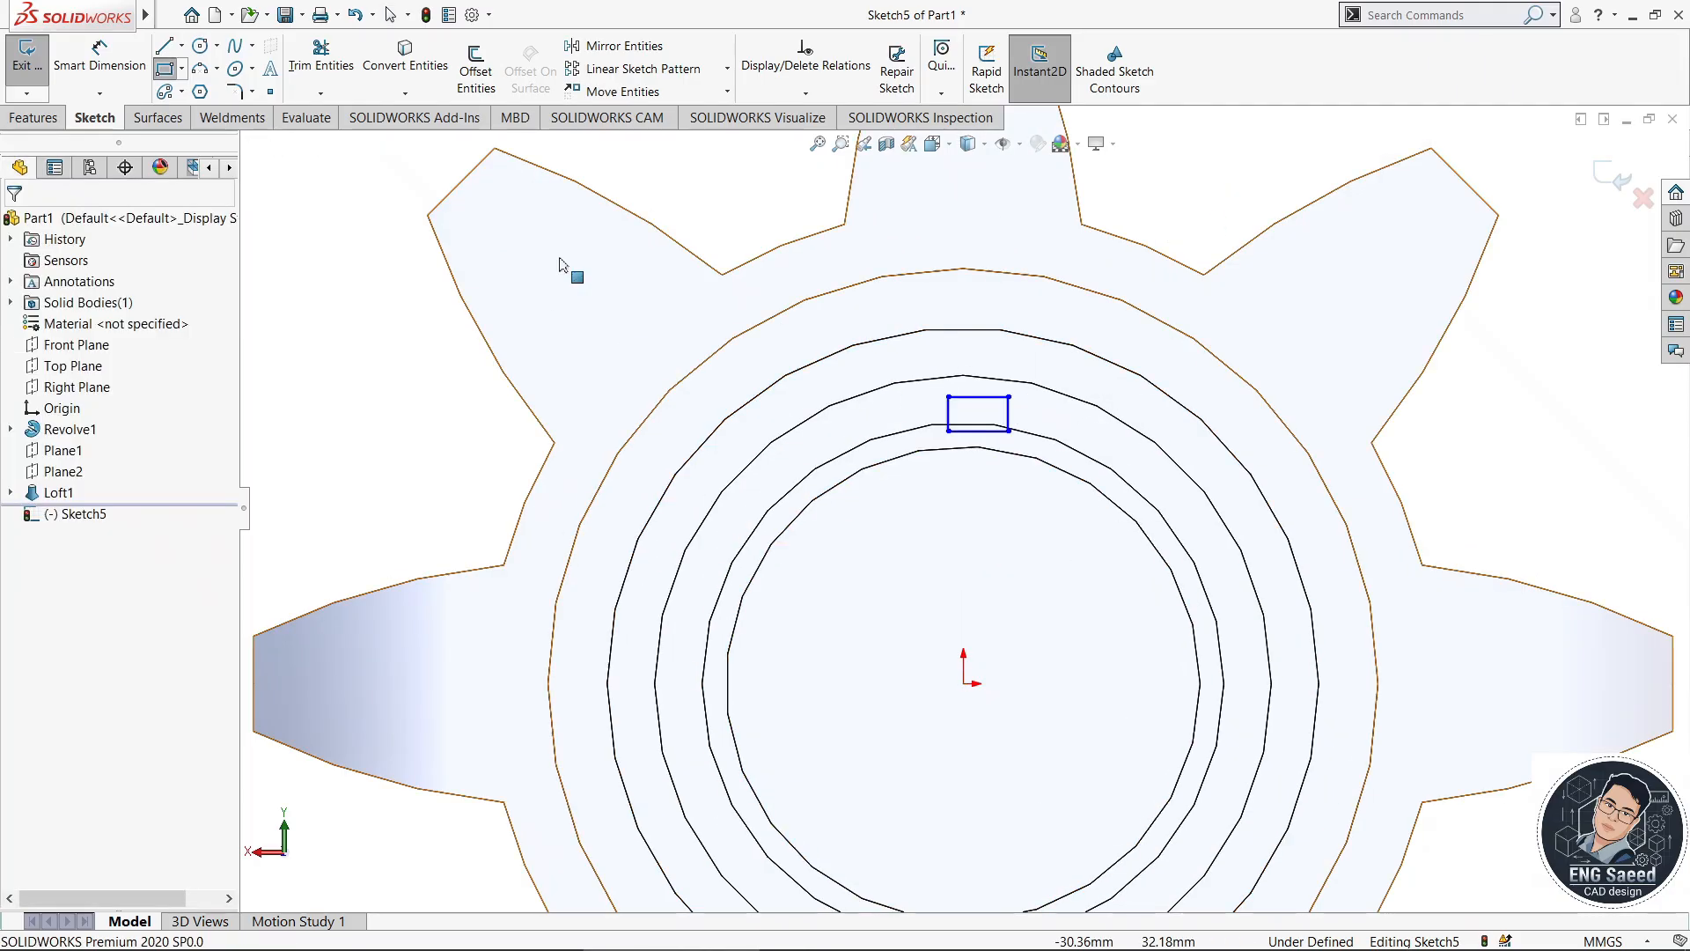
- Draw a centerline from the origin to the midpoint of the rectangle's top edge and make it vertical
{"action": "left_click", "coordinate": [181, 45]}
{"action": "left_click", "coordinate": [207, 72]}
{"action": "left_click", "coordinate": [964, 683]}
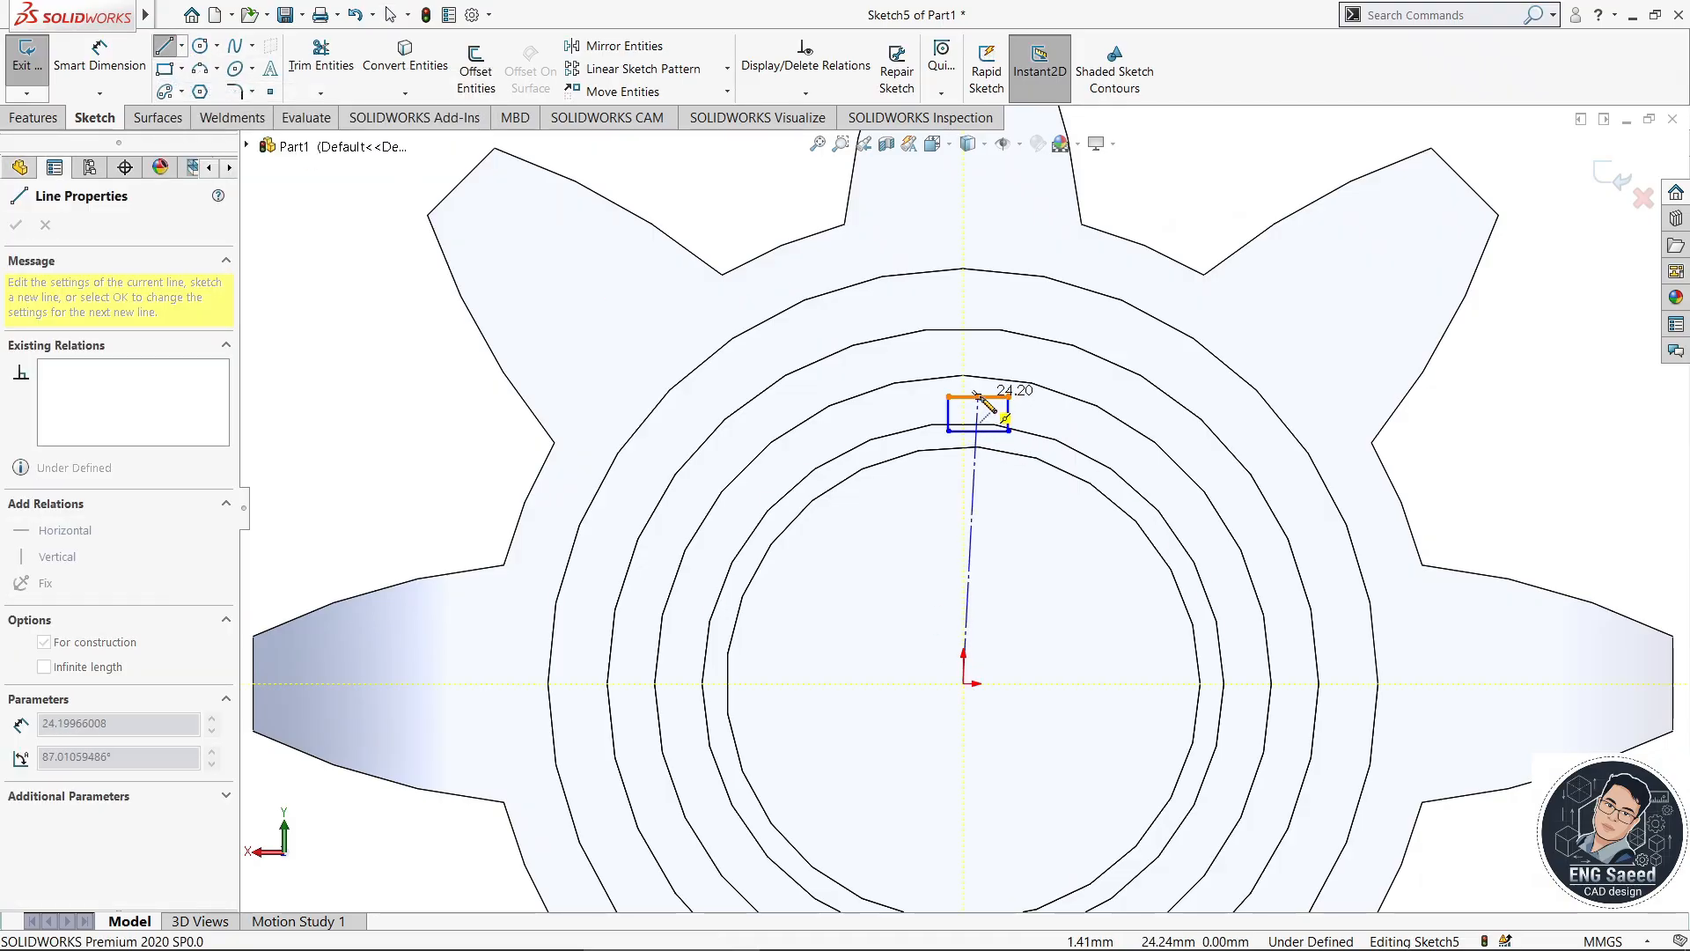
{"action": "left_click", "coordinate": [979, 398]}
{"action": "right_click", "coordinate": [1180, 172]}
{"action": "left_click", "coordinate": [1206, 185]}
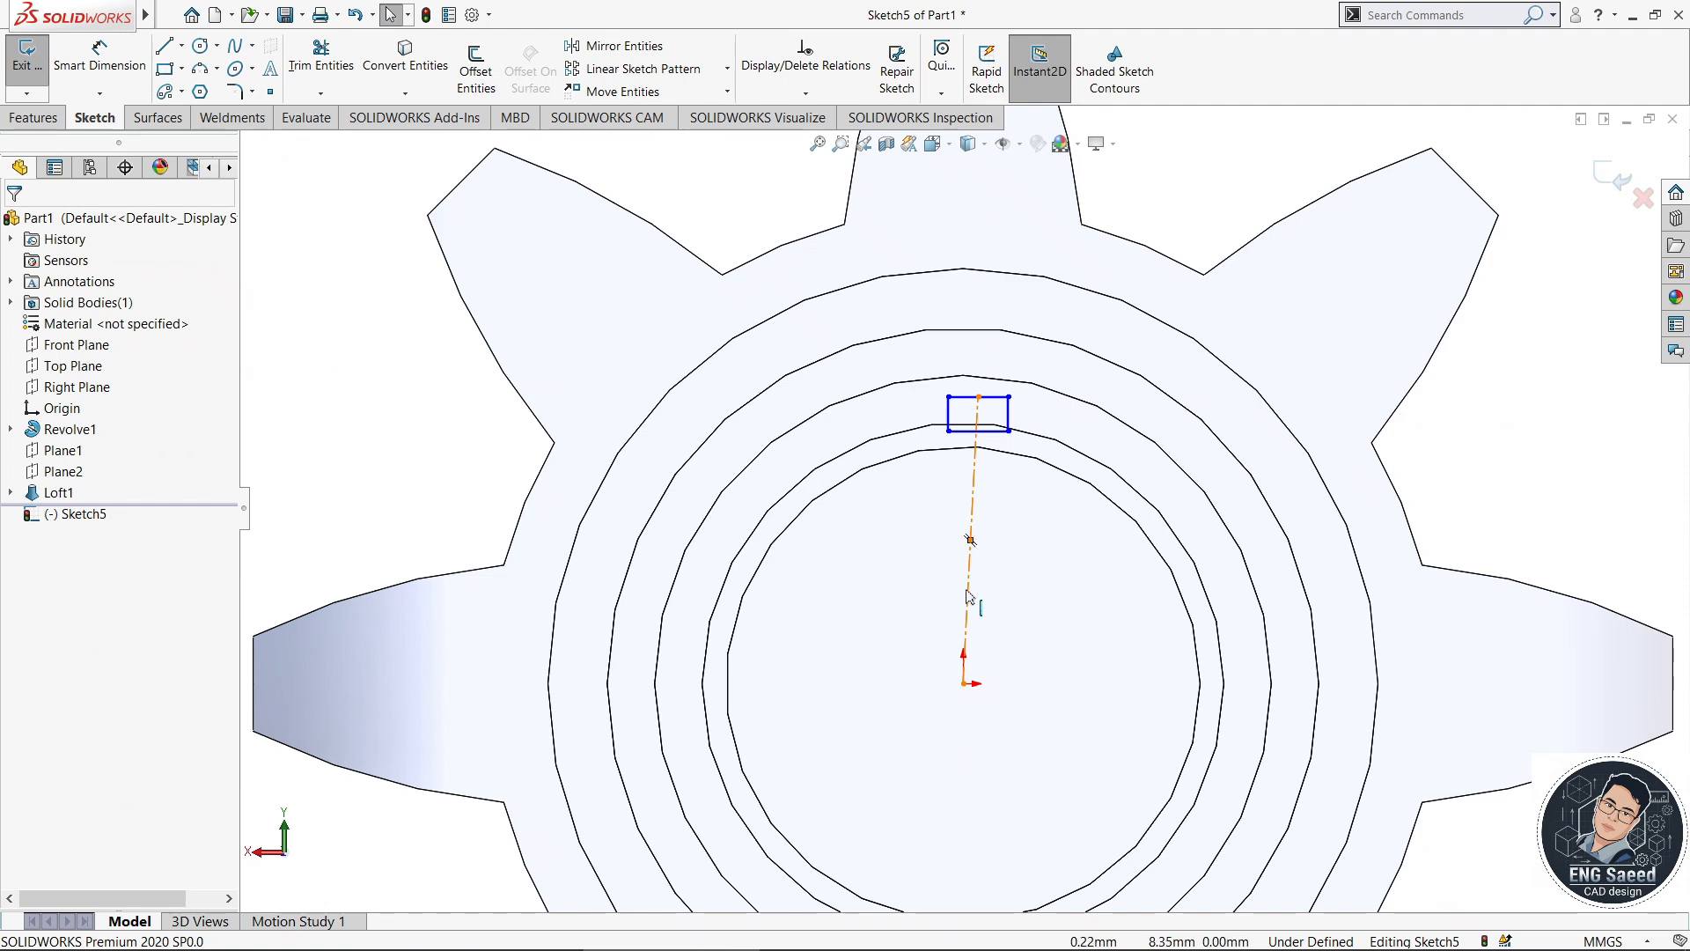
{"action": "right_click", "coordinate": [970, 597]}
{"action": "left_click", "coordinate": [1000, 550]}
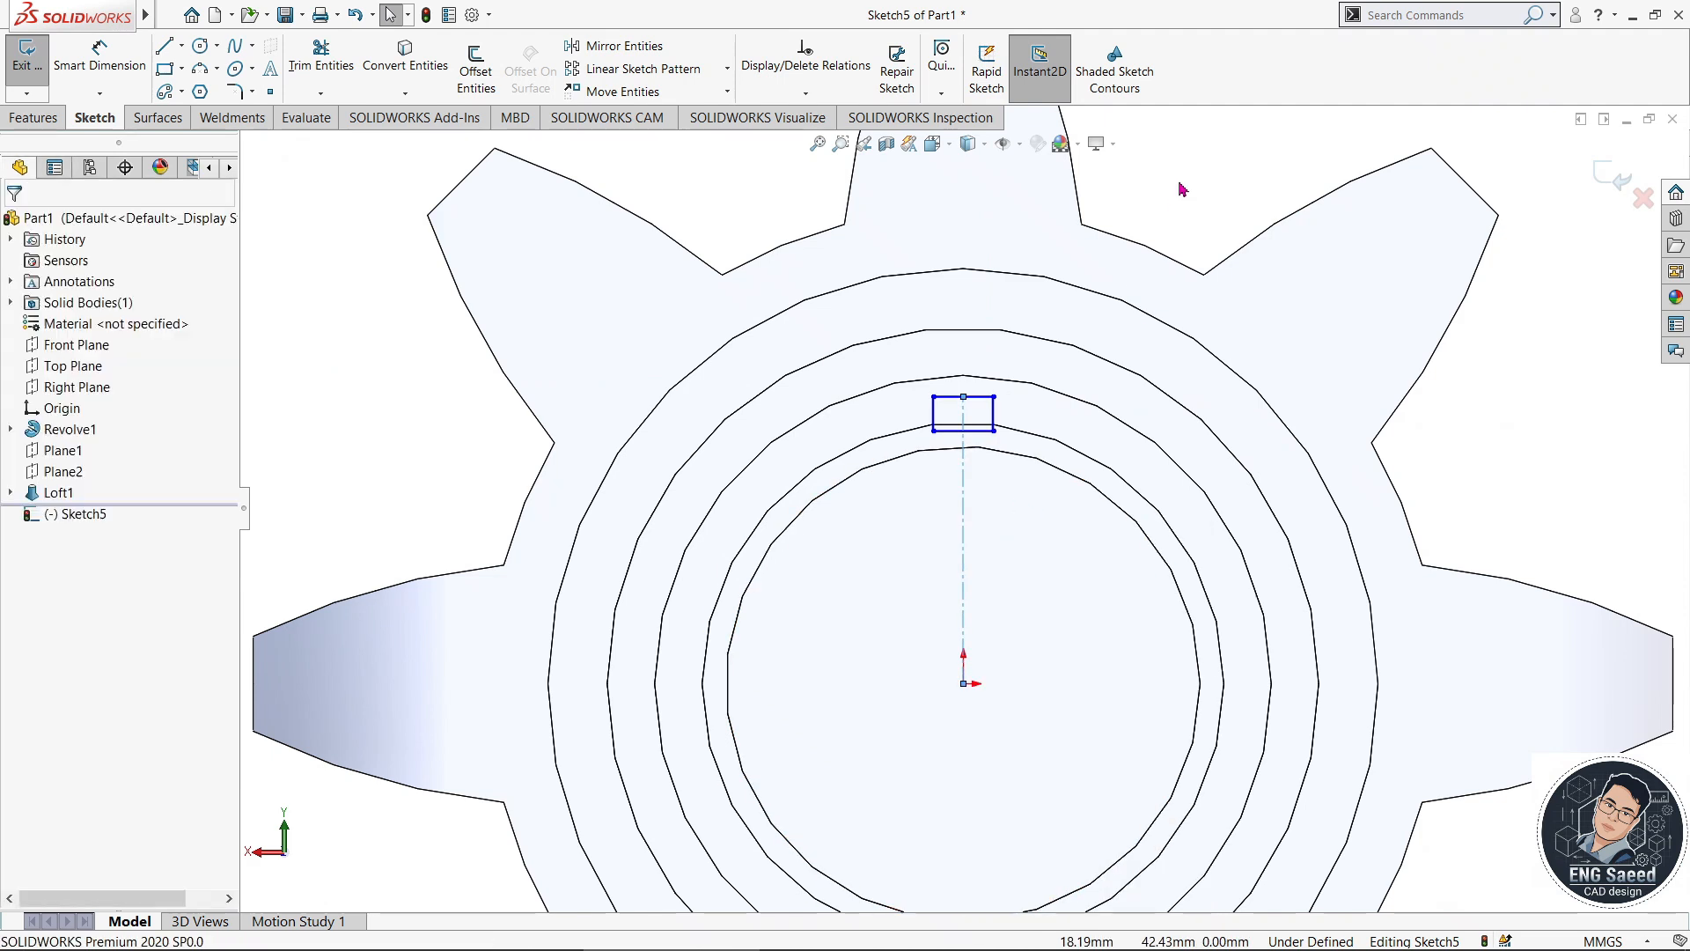
- Convert the ring face's outer circular edge into the sketch and make the rectangle's lower-left corner coincident with it
{"action": "left_click", "coordinate": [407, 66]}
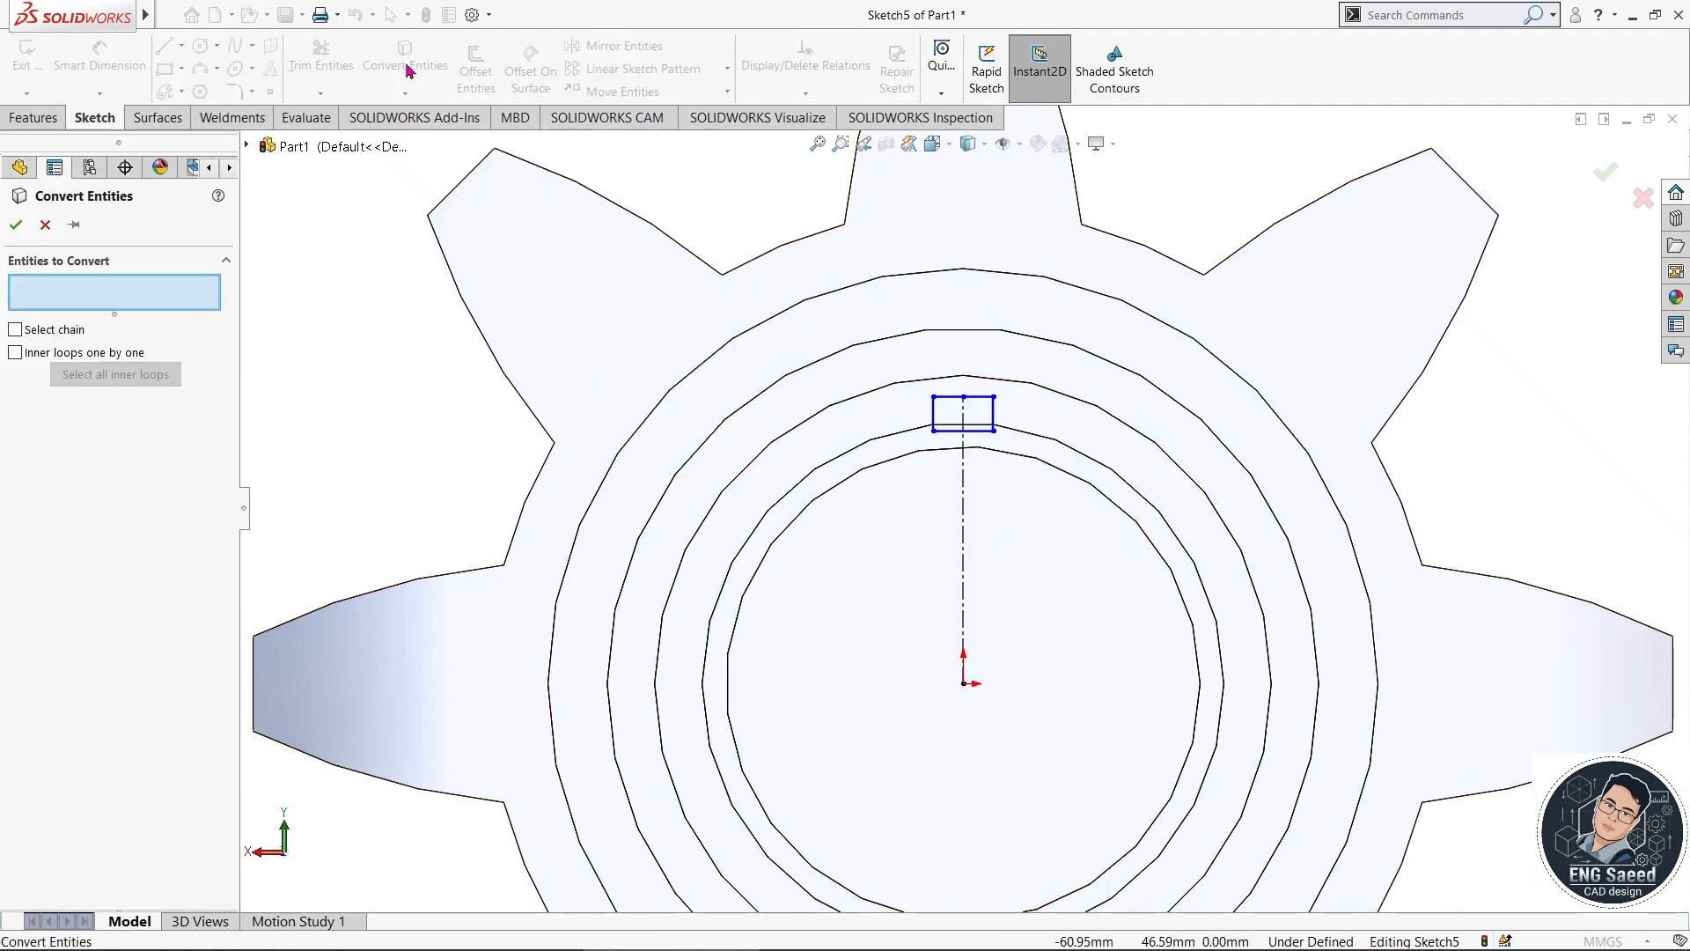
{"action": "left_click", "coordinate": [832, 467]}
{"action": "key", "text": "Return"}
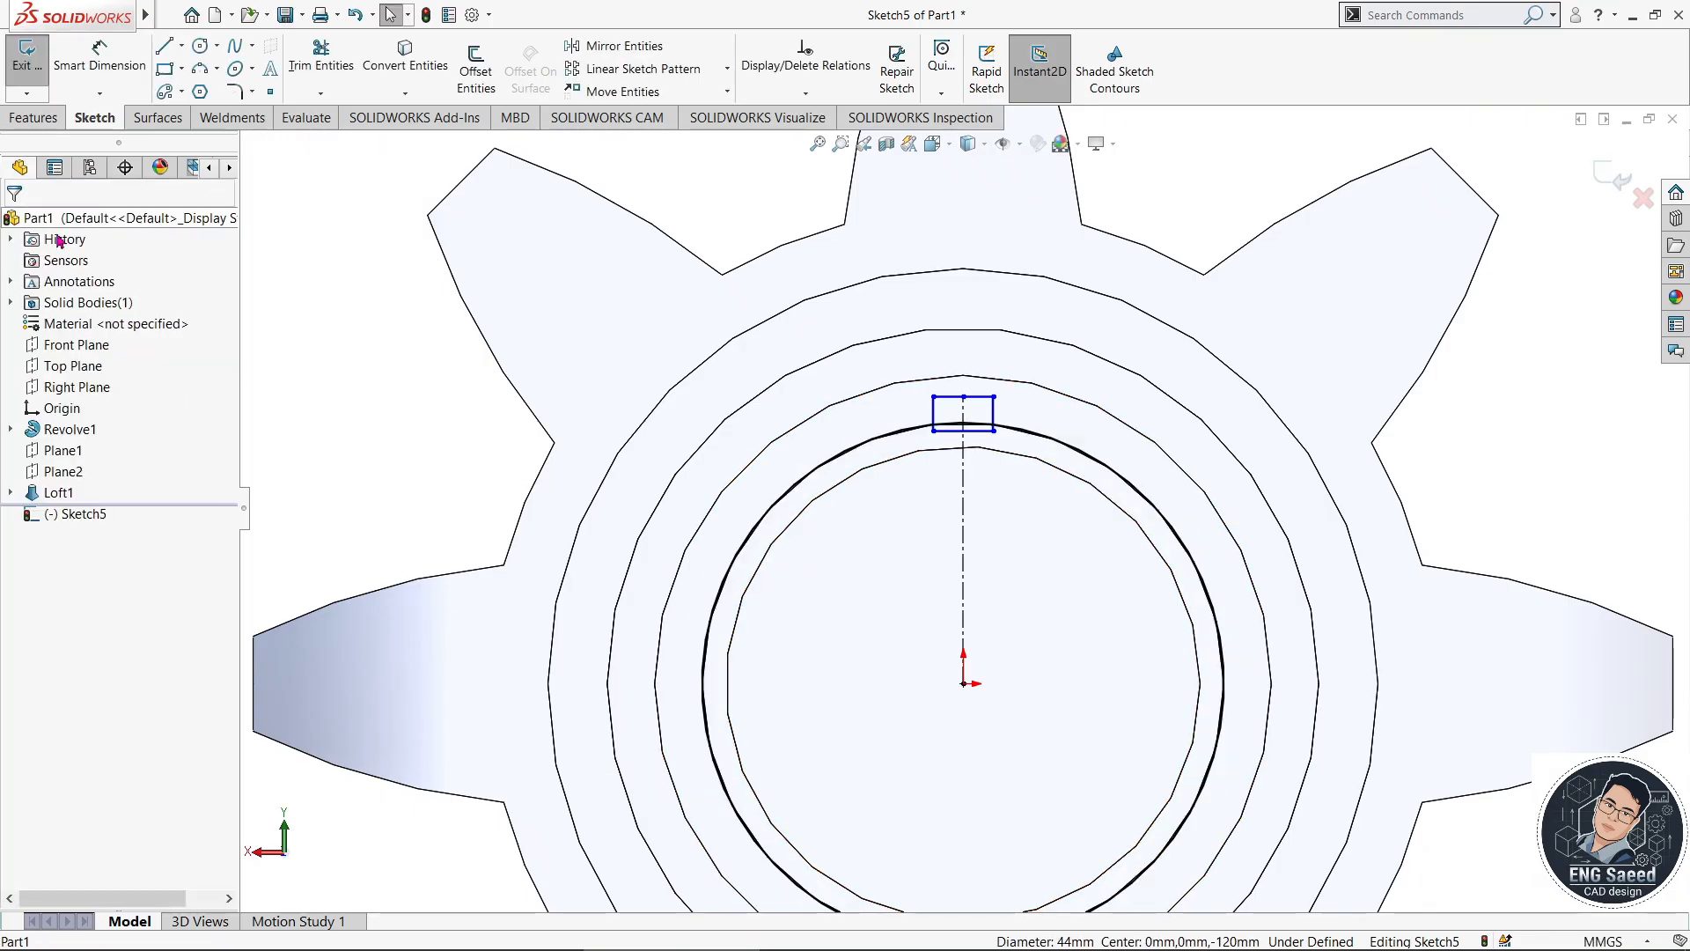
{"action": "scroll", "coordinate": [871, 493], "scroll_direction": "down", "scroll_amount": 4}
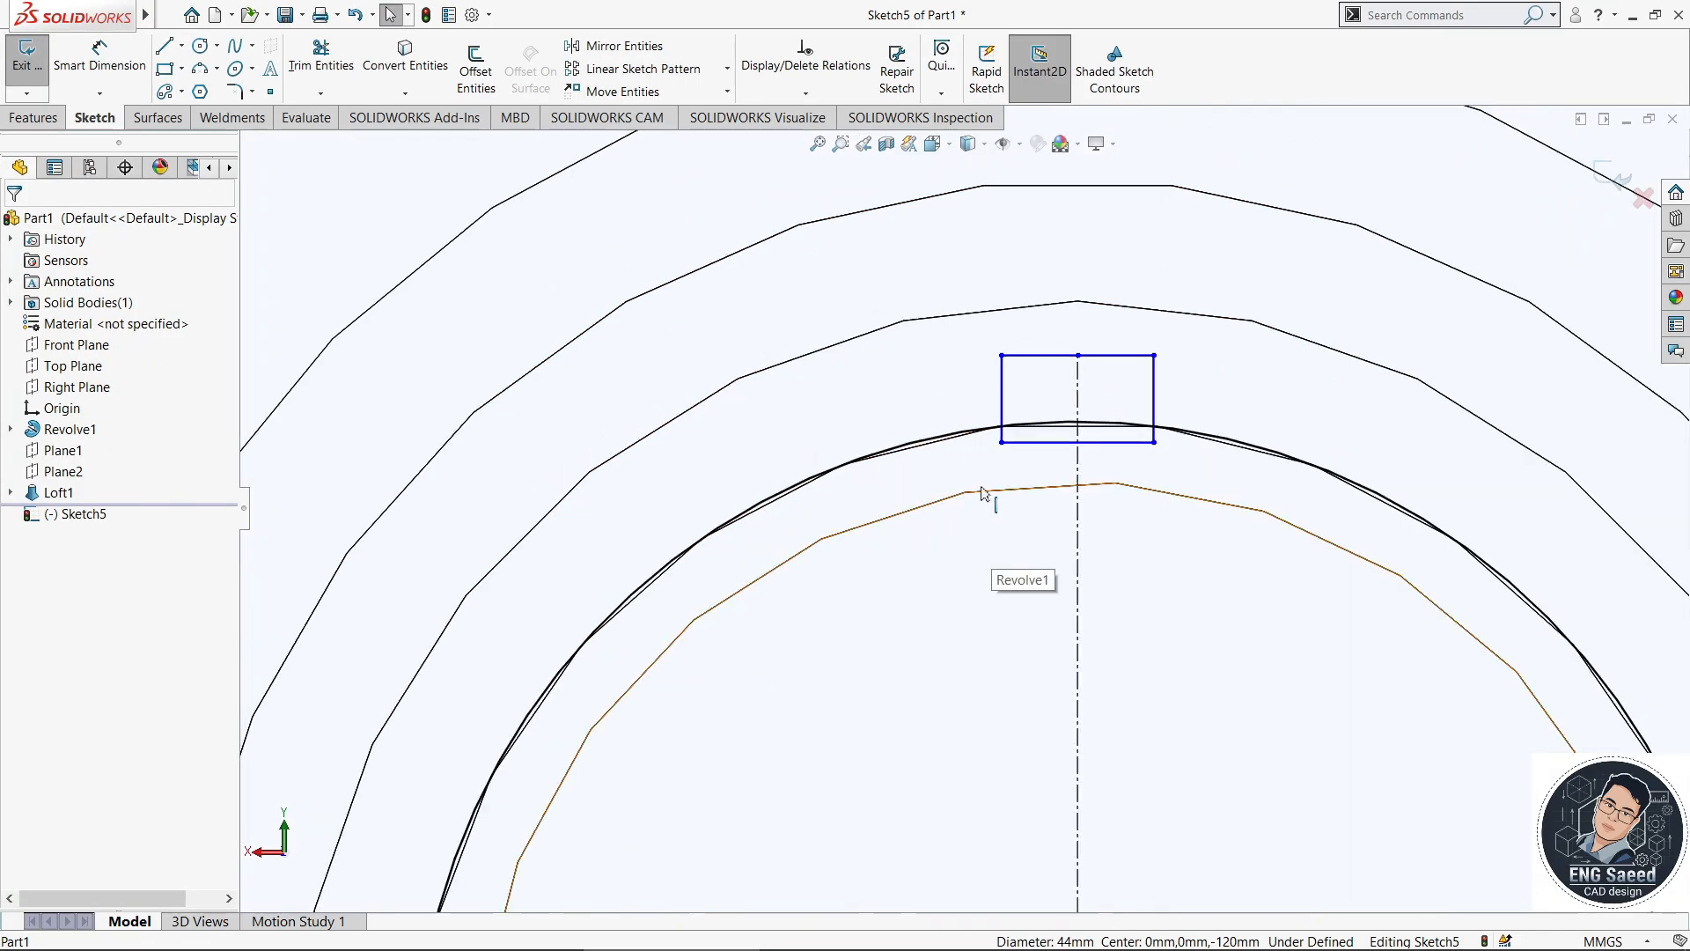
{"action": "left_click", "coordinate": [1001, 442]}
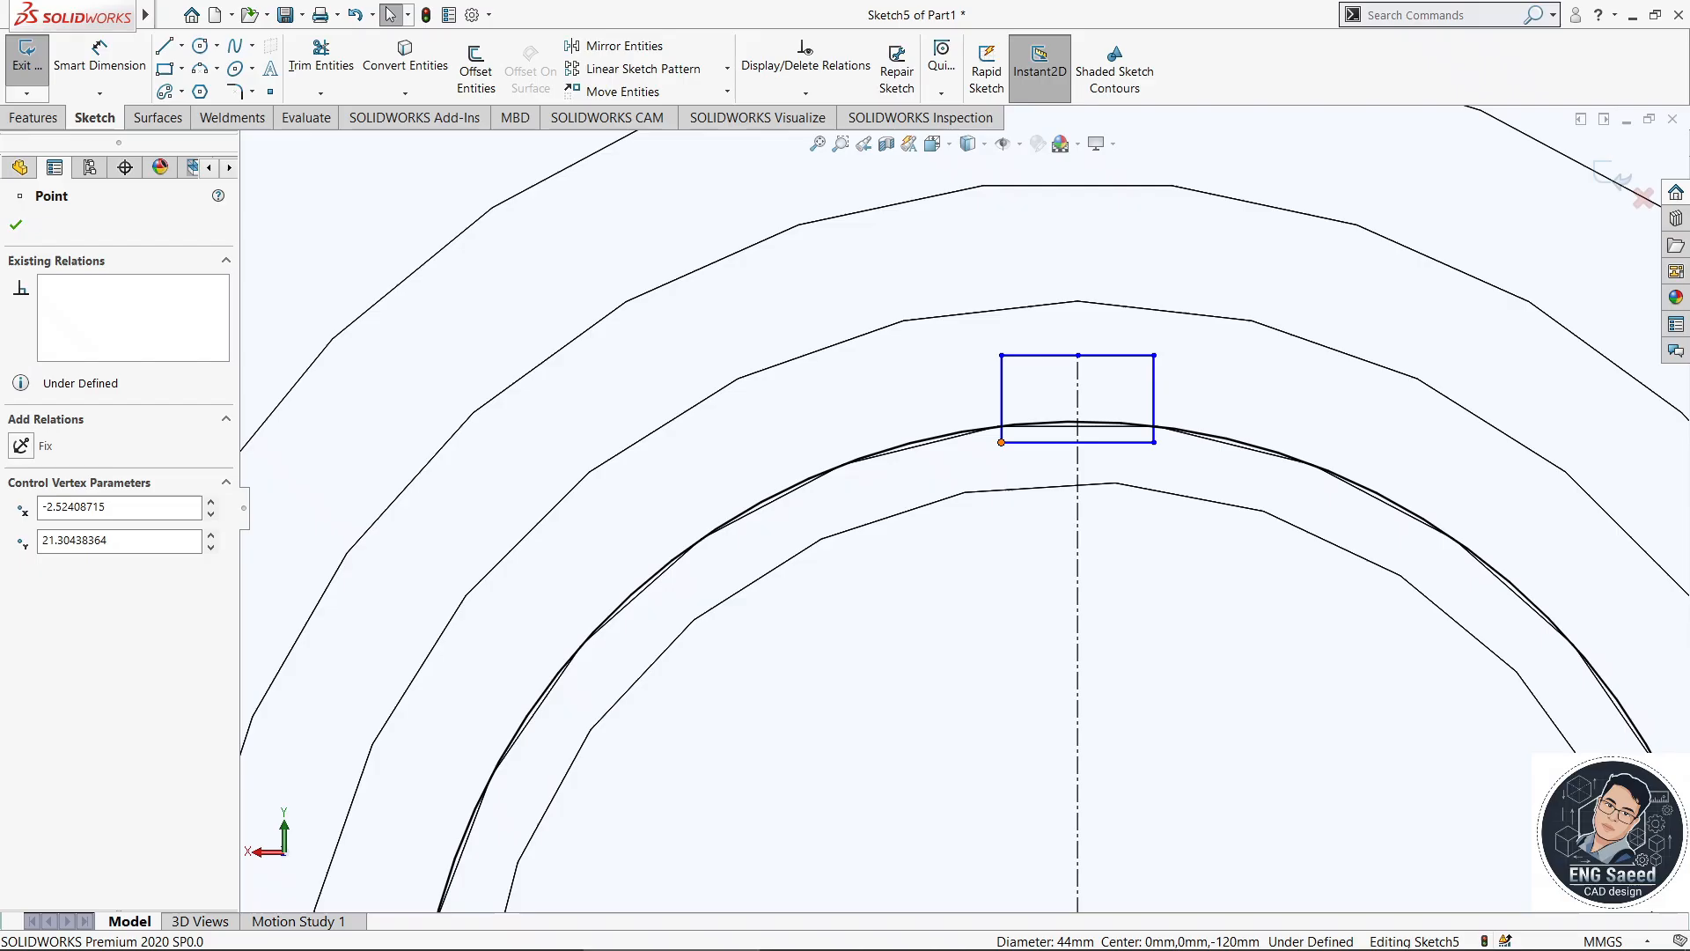
{"action": "left_click", "coordinate": [969, 435], "text": "ctrl"}
{"action": "left_click", "coordinate": [1064, 381]}
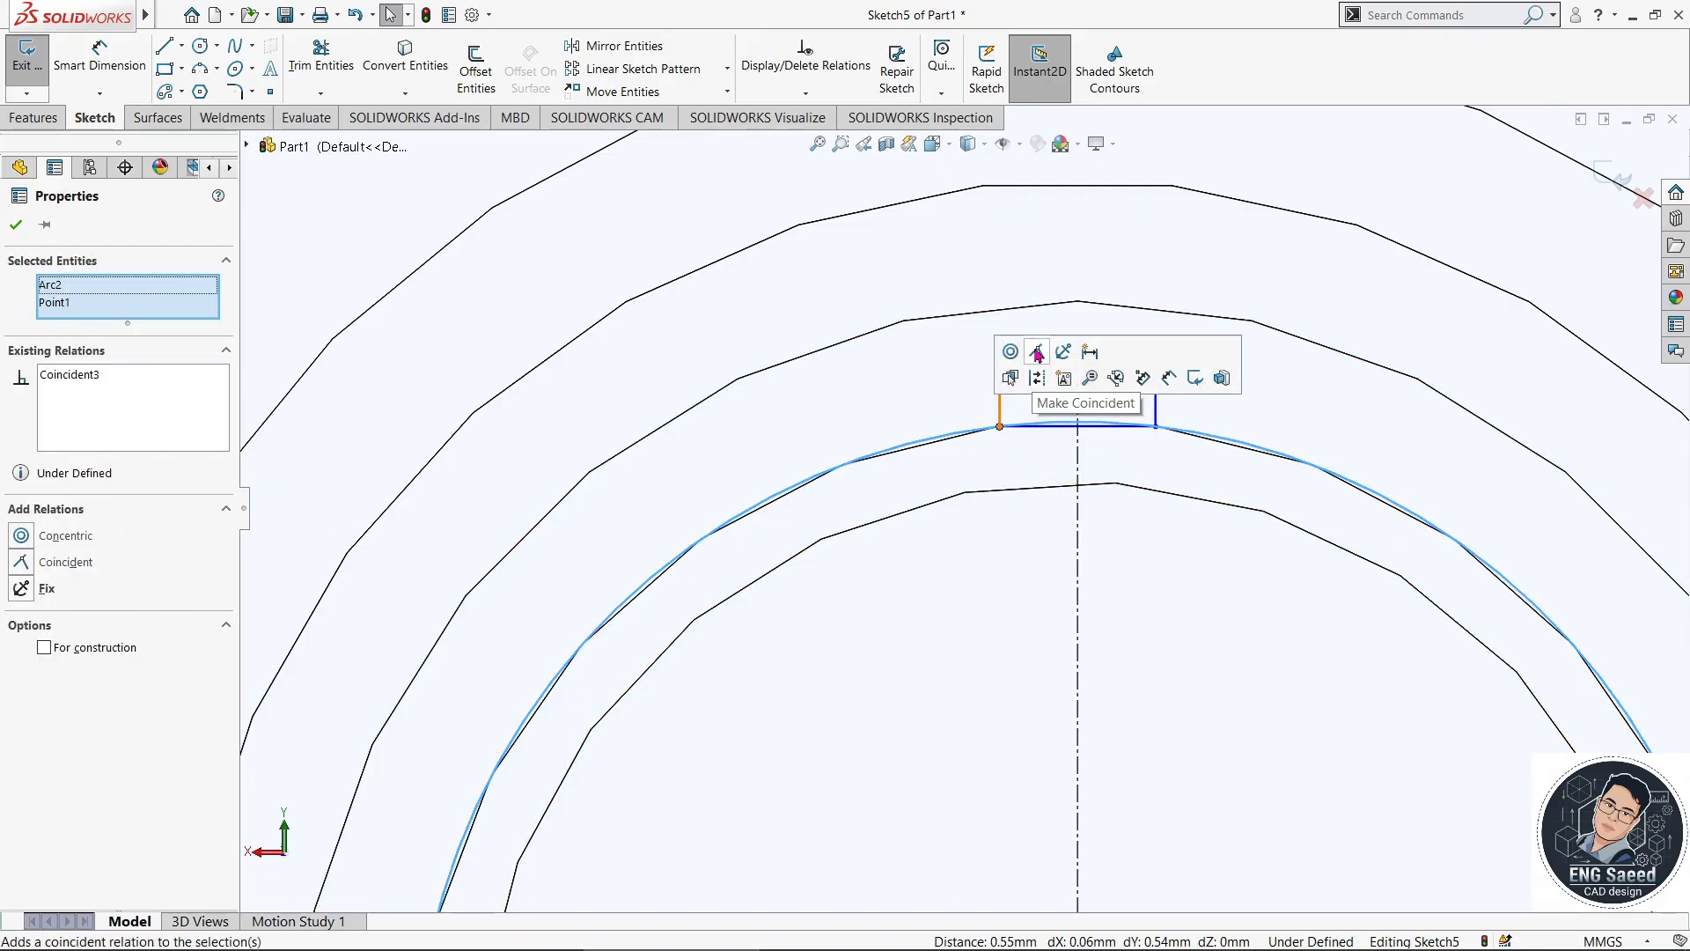
{"action": "left_click", "coordinate": [359, 240]}
- Dimension the rectangle's top edge and set its width to 4 mm
{"action": "scroll", "coordinate": [1144, 461], "scroll_direction": "up", "scroll_amount": 5}
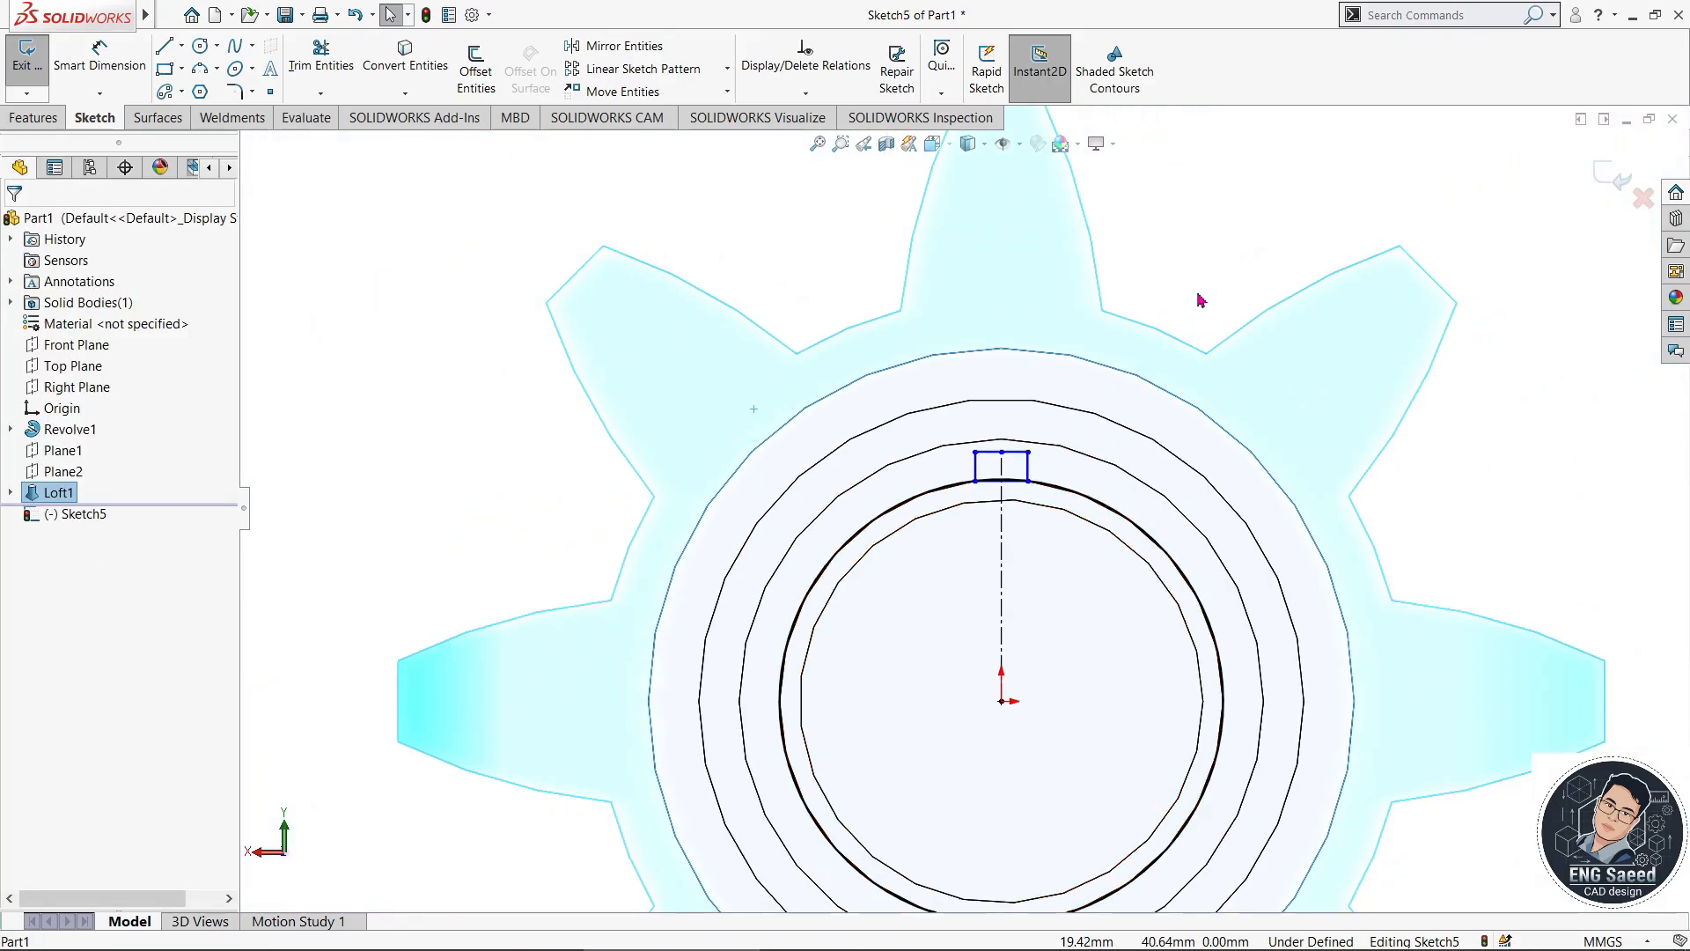
{"action": "right_click_drag", "start_coordinate": [1201, 301], "coordinate": [1179, 250]}
{"action": "left_click", "coordinate": [1018, 452]}
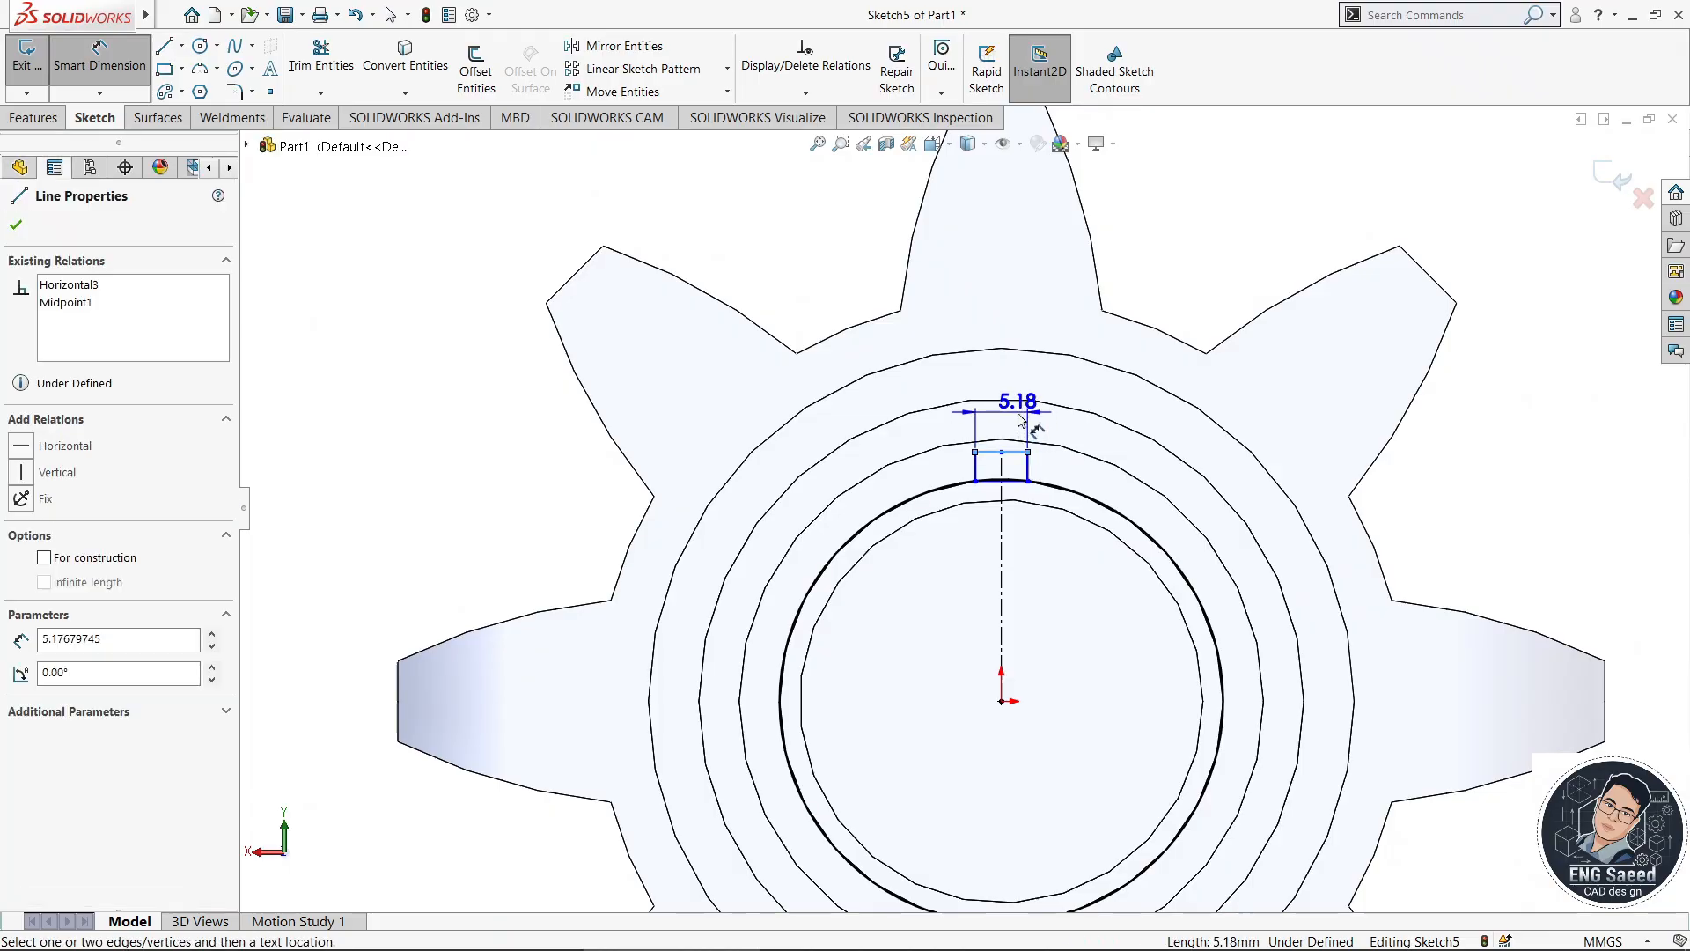
{"action": "left_click", "coordinate": [1011, 424]}
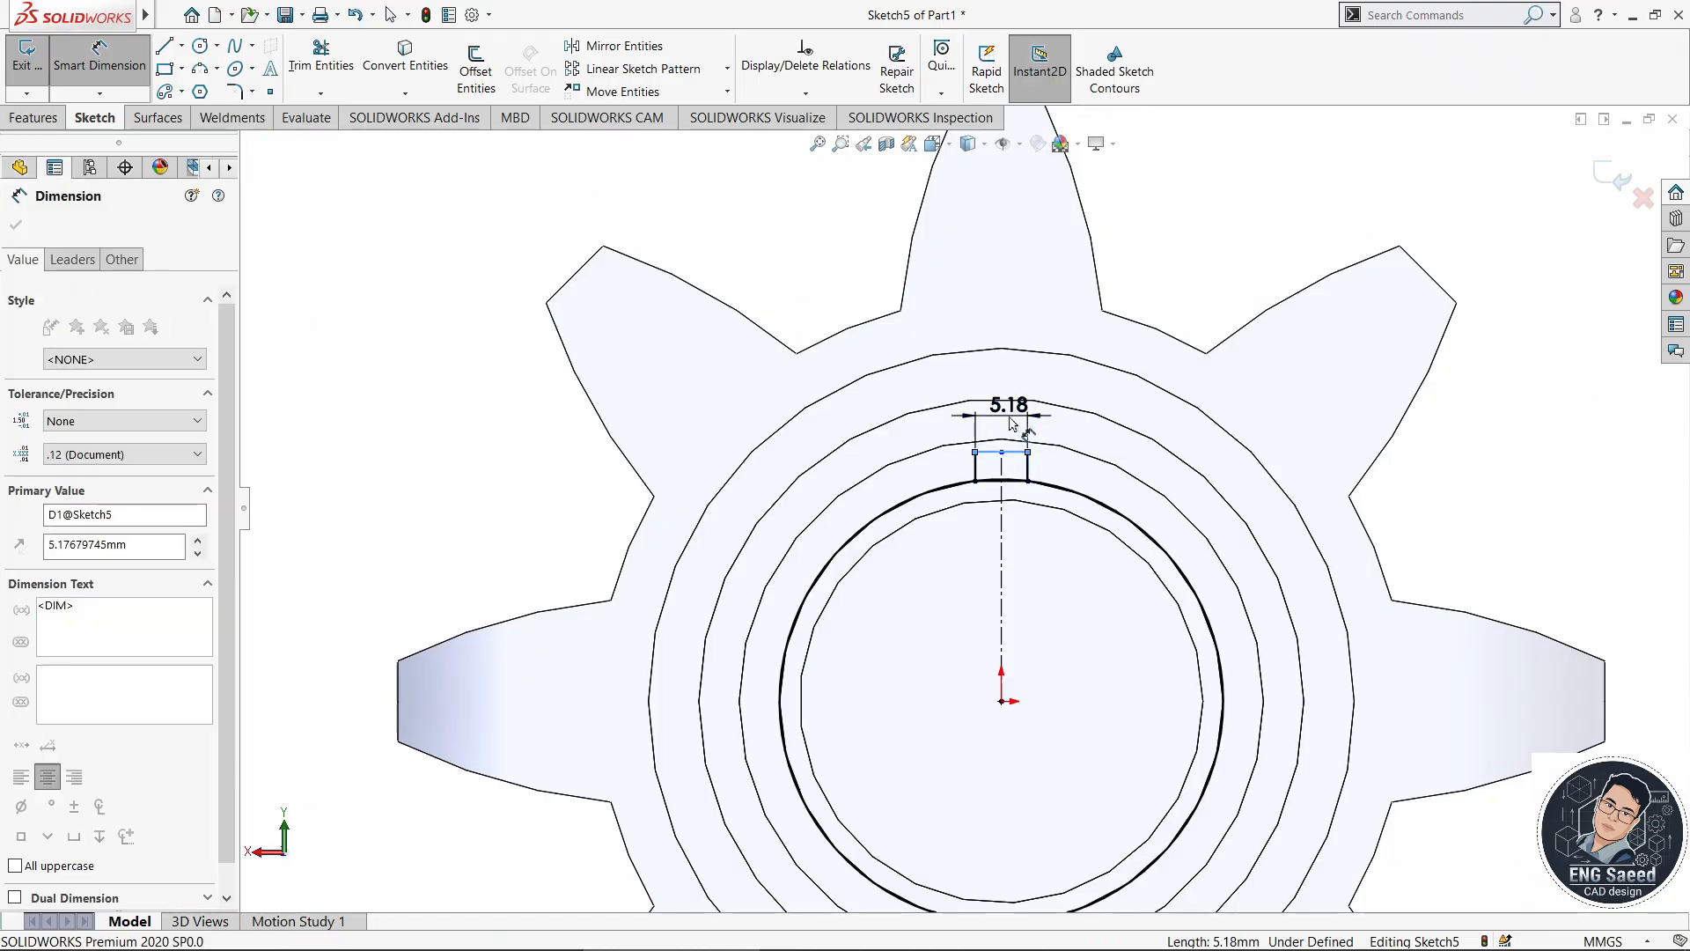
{"action": "key", "text": "Return"}
- Dimension the rectangle's vertical side, set its height to 3.5 mm, and finish dimensioning
{"action": "scroll", "coordinate": [1057, 513], "scroll_direction": "down", "scroll_amount": 6}
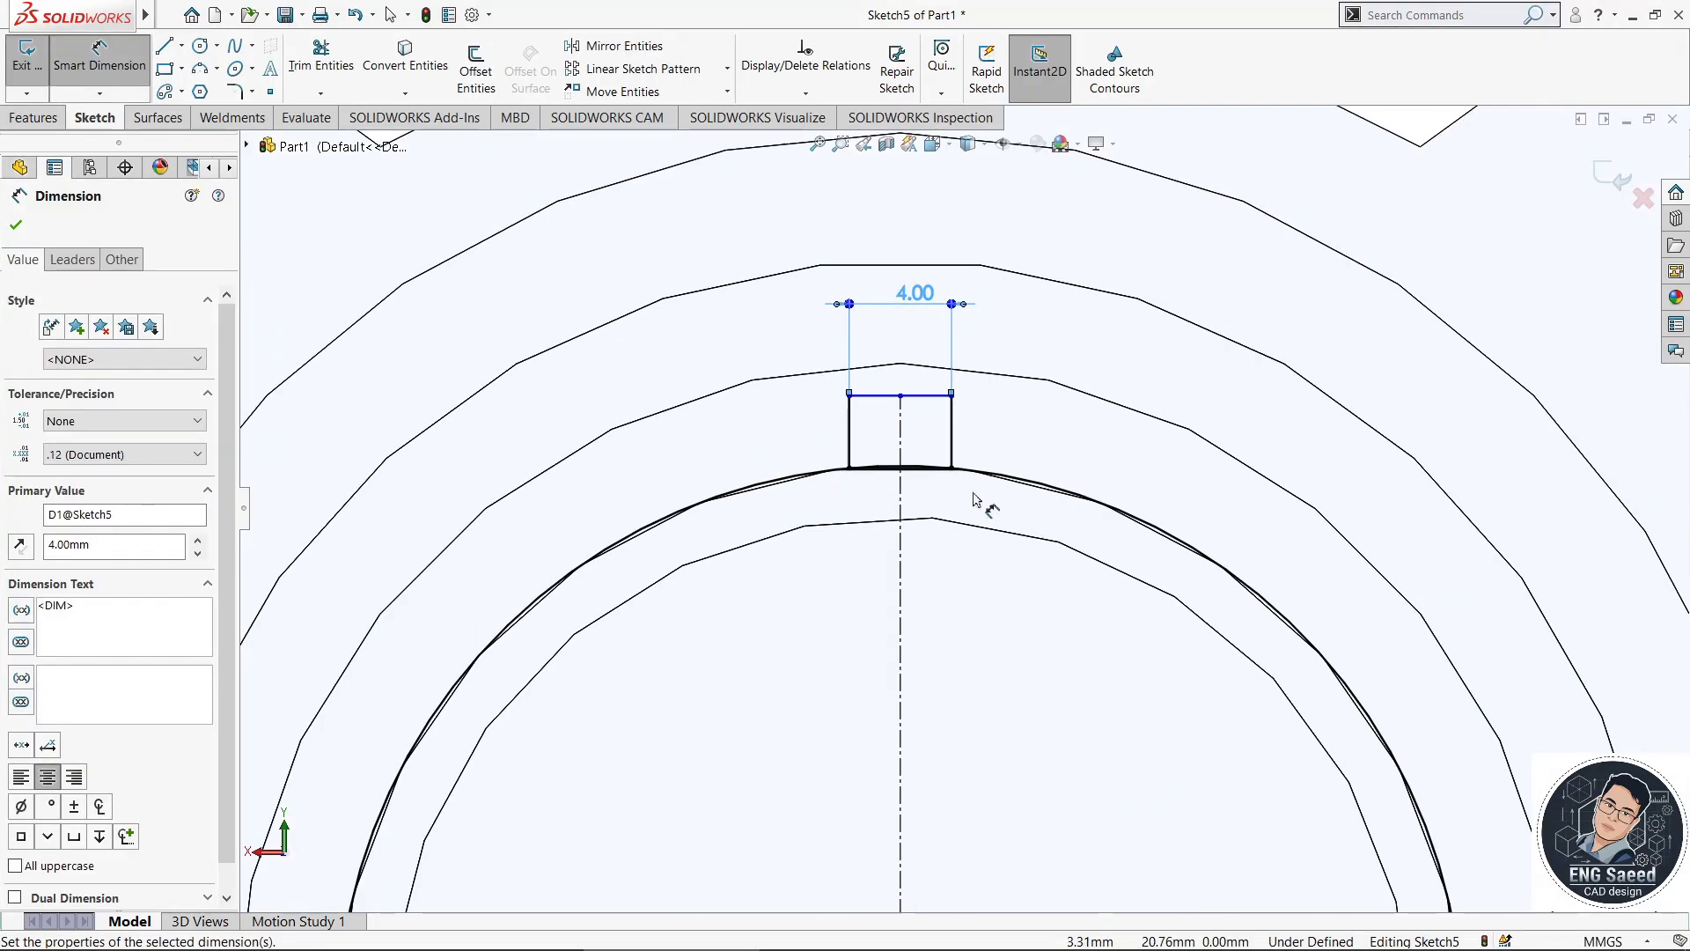
{"action": "left_click", "coordinate": [951, 443]}
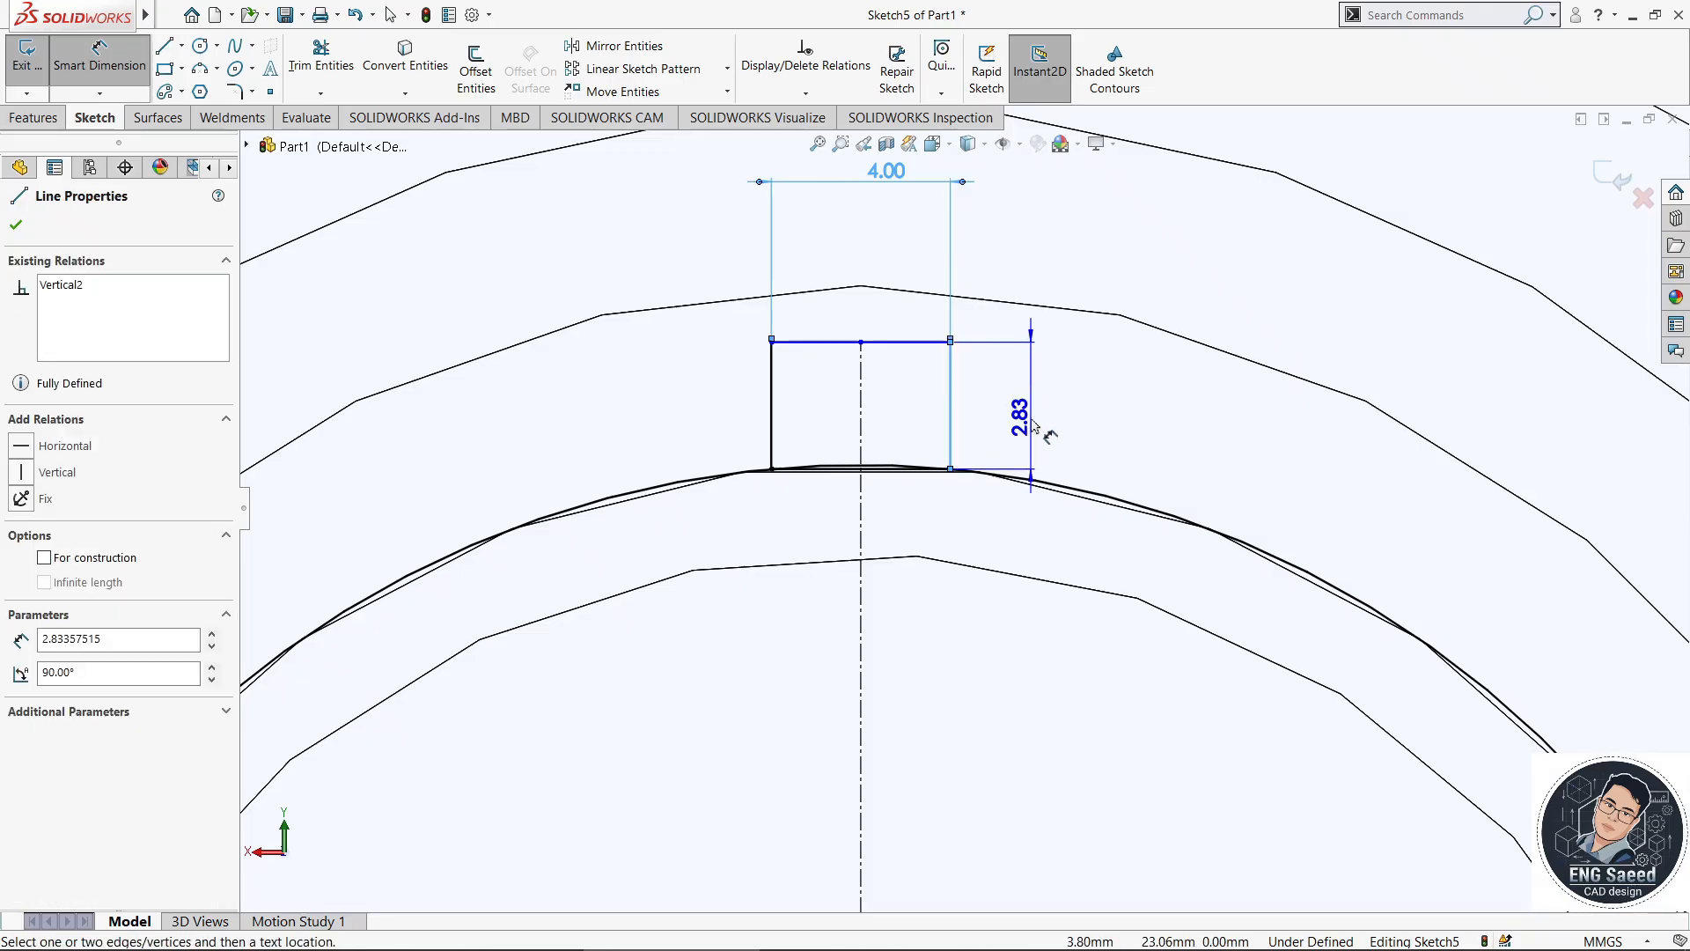
{"action": "left_click", "coordinate": [1035, 426]}
{"action": "type", "text": "3"}
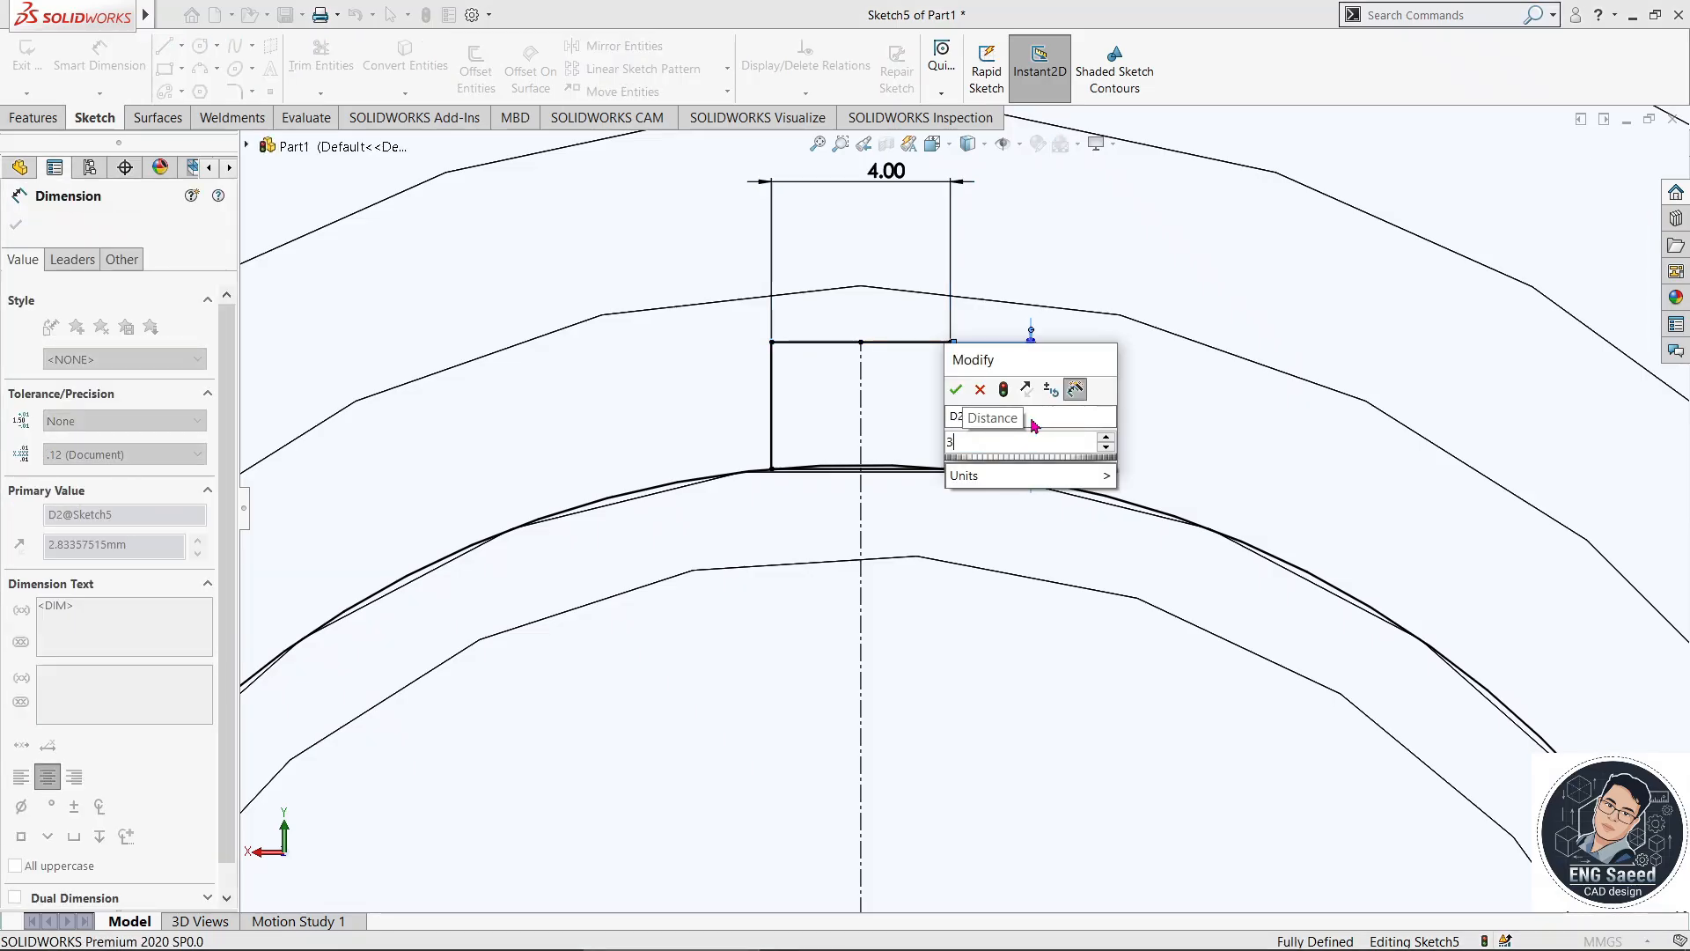
{"action": "type", "text": ".5"}
{"action": "key", "text": "Return"}
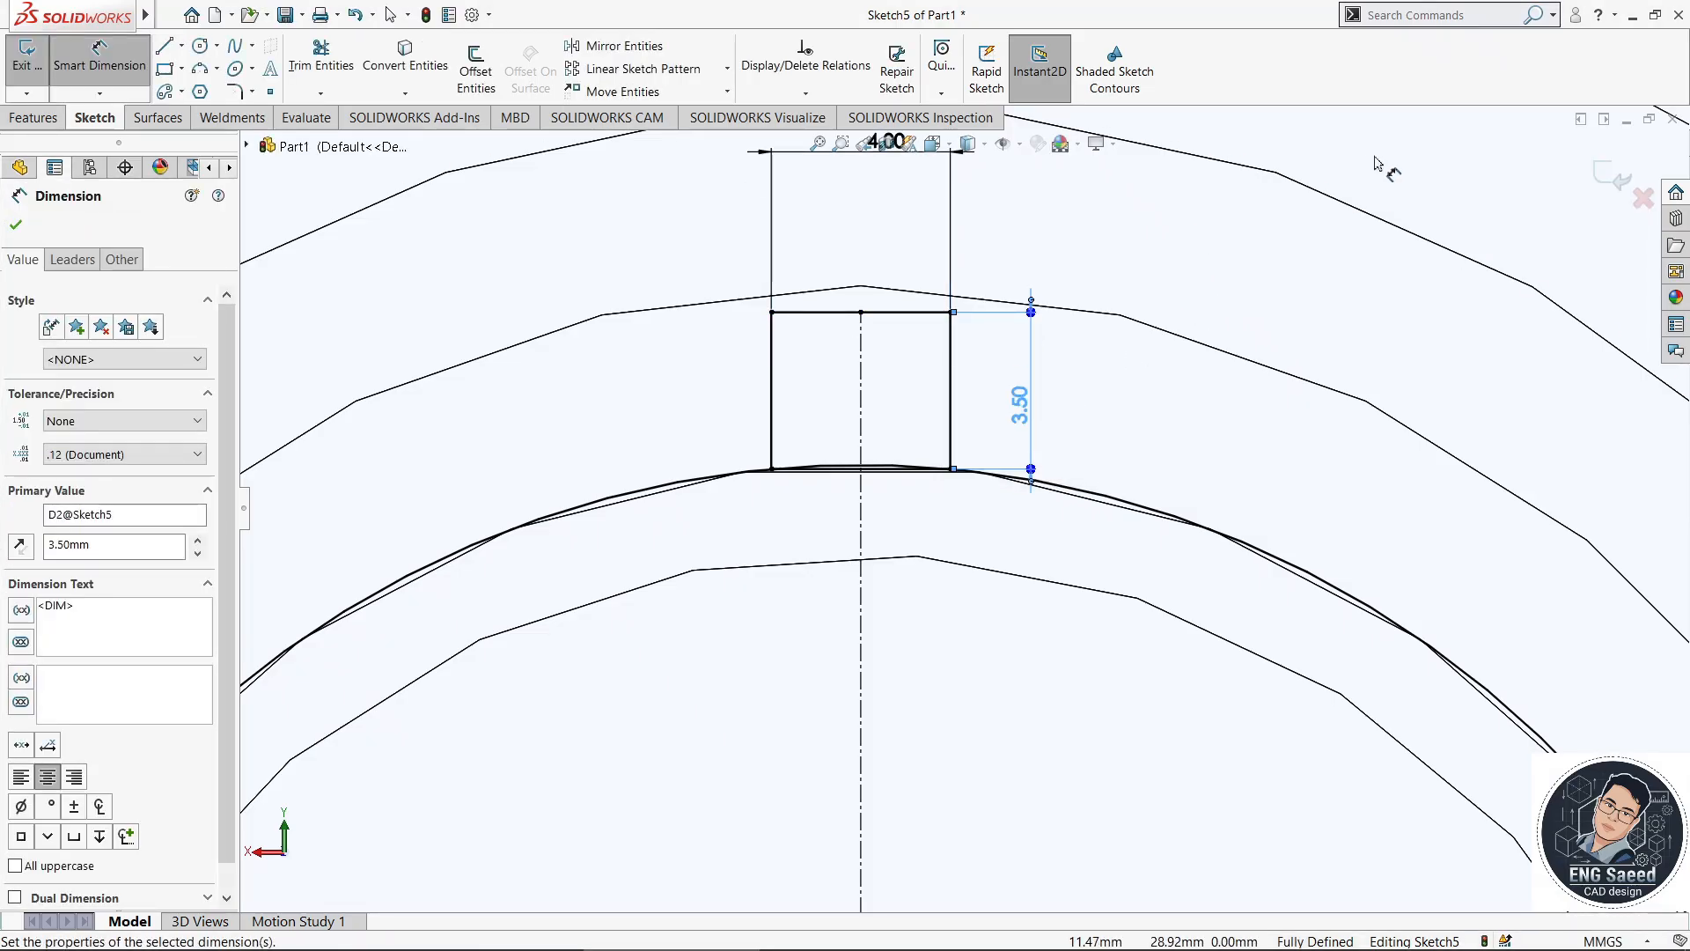
{"action": "left_click", "coordinate": [1379, 167]}
{"action": "scroll", "coordinate": [999, 494], "scroll_direction": "up", "scroll_amount": 3}
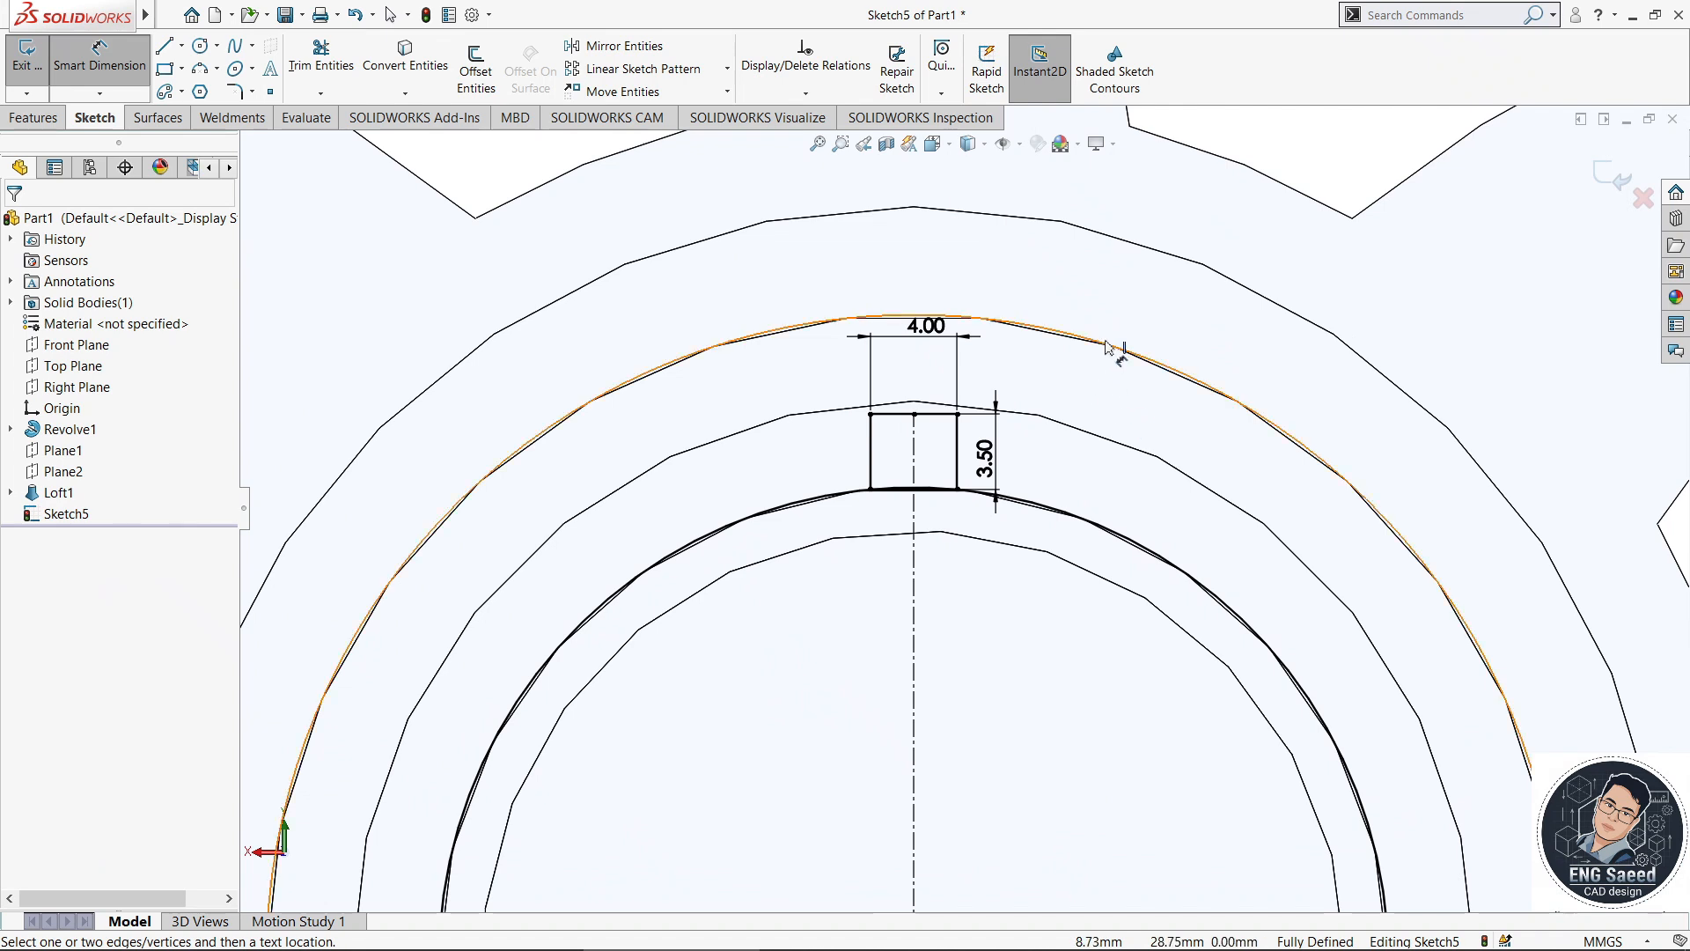
{"action": "scroll", "coordinate": [893, 596], "scroll_direction": "up", "scroll_amount": 2}
{"action": "scroll", "coordinate": [892, 595], "scroll_direction": "up", "scroll_amount": 1}
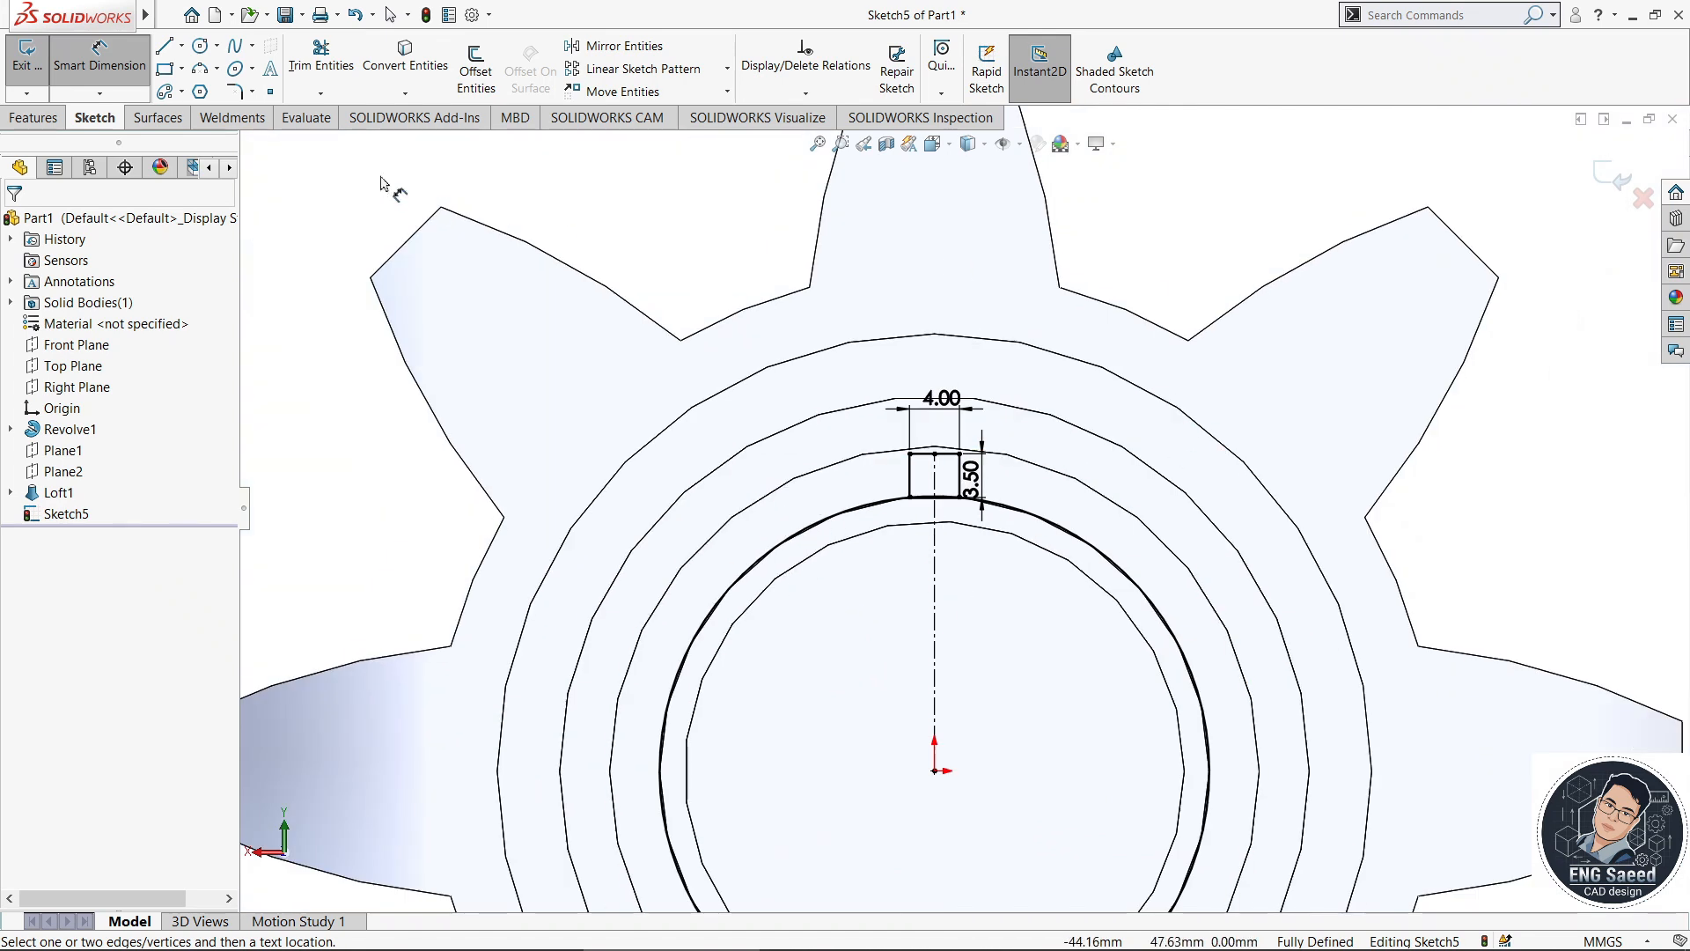
{"action": "right_click", "coordinate": [576, 209]}
{"action": "left_click", "coordinate": [614, 249]}
- Power-trim the converted circle outside the rectangle
{"action": "left_click", "coordinate": [321, 66]}
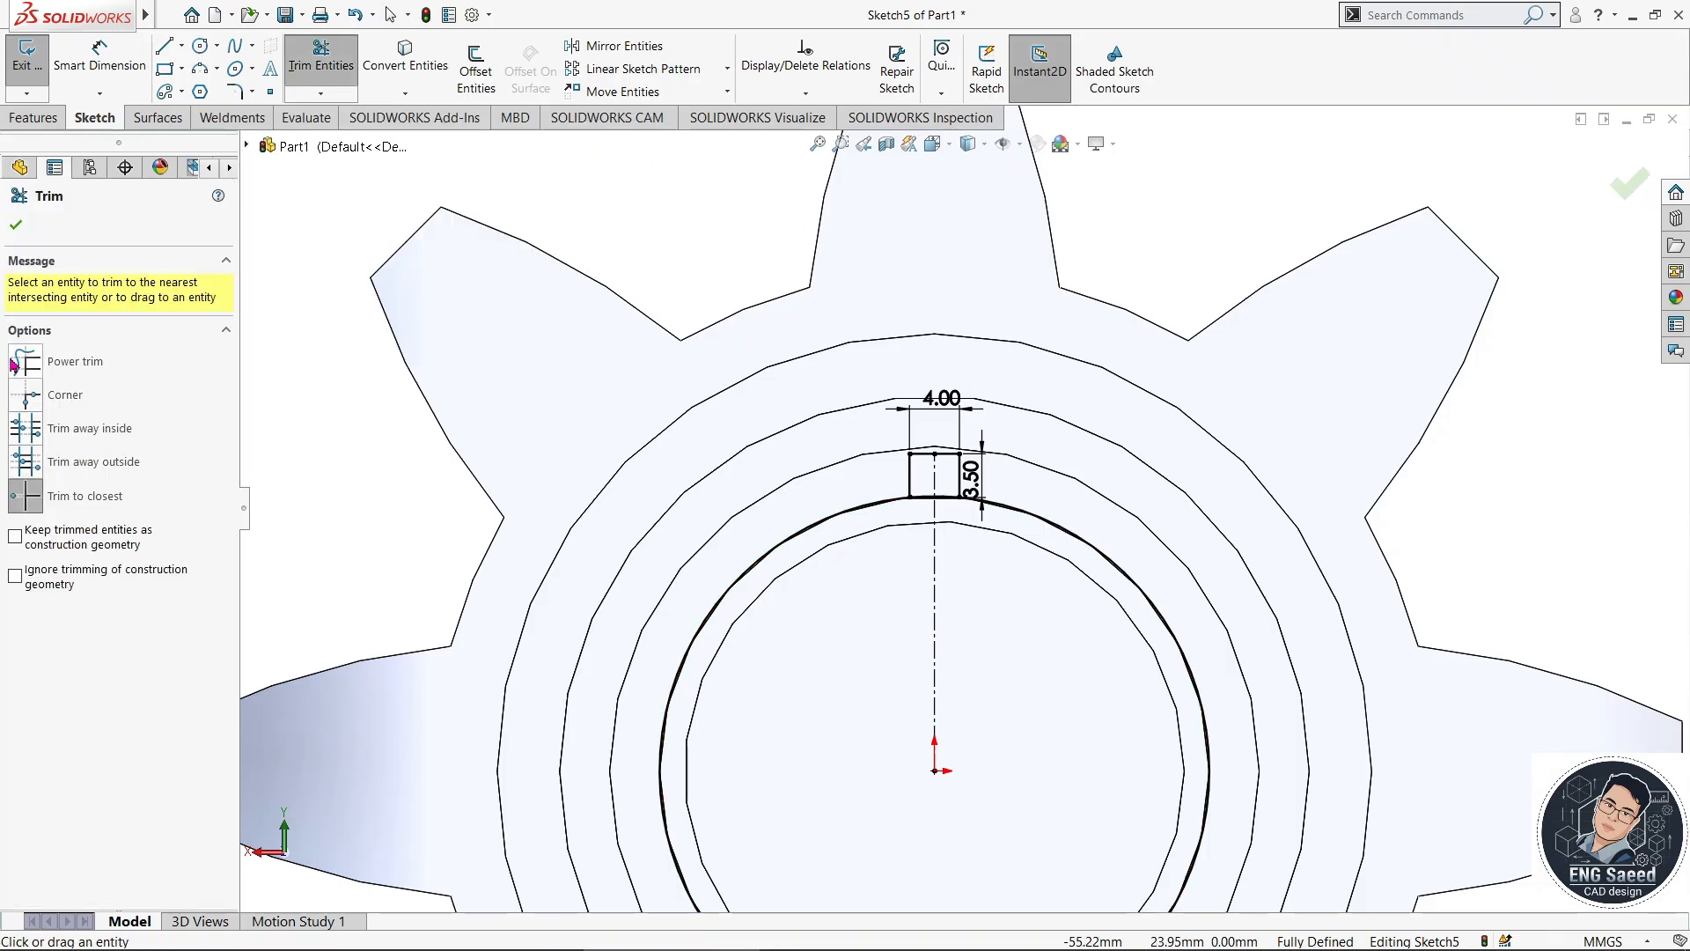
{"action": "left_click_drag", "start_coordinate": [695, 629], "coordinate": [706, 640]}
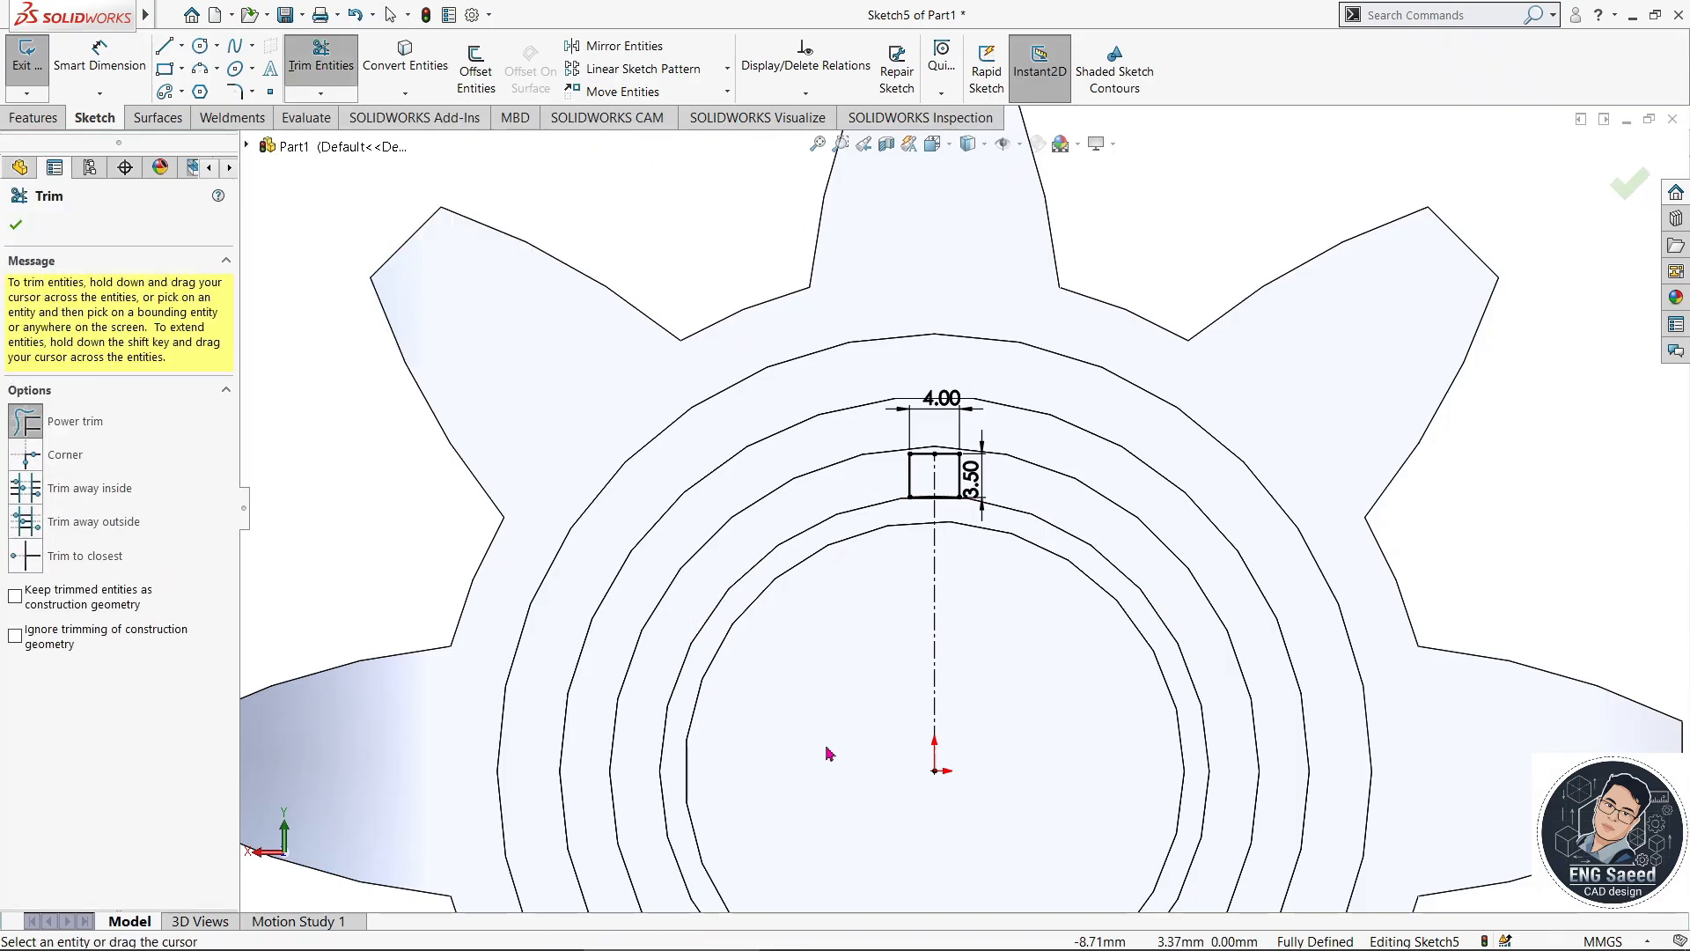
{"action": "left_click", "coordinate": [17, 227]}
- Exit the sketch and set up an extruded boss from both regions of the rectangle, with the direction reversed toward the gear
{"action": "scroll", "coordinate": [959, 506], "scroll_direction": "up", "scroll_amount": 3}
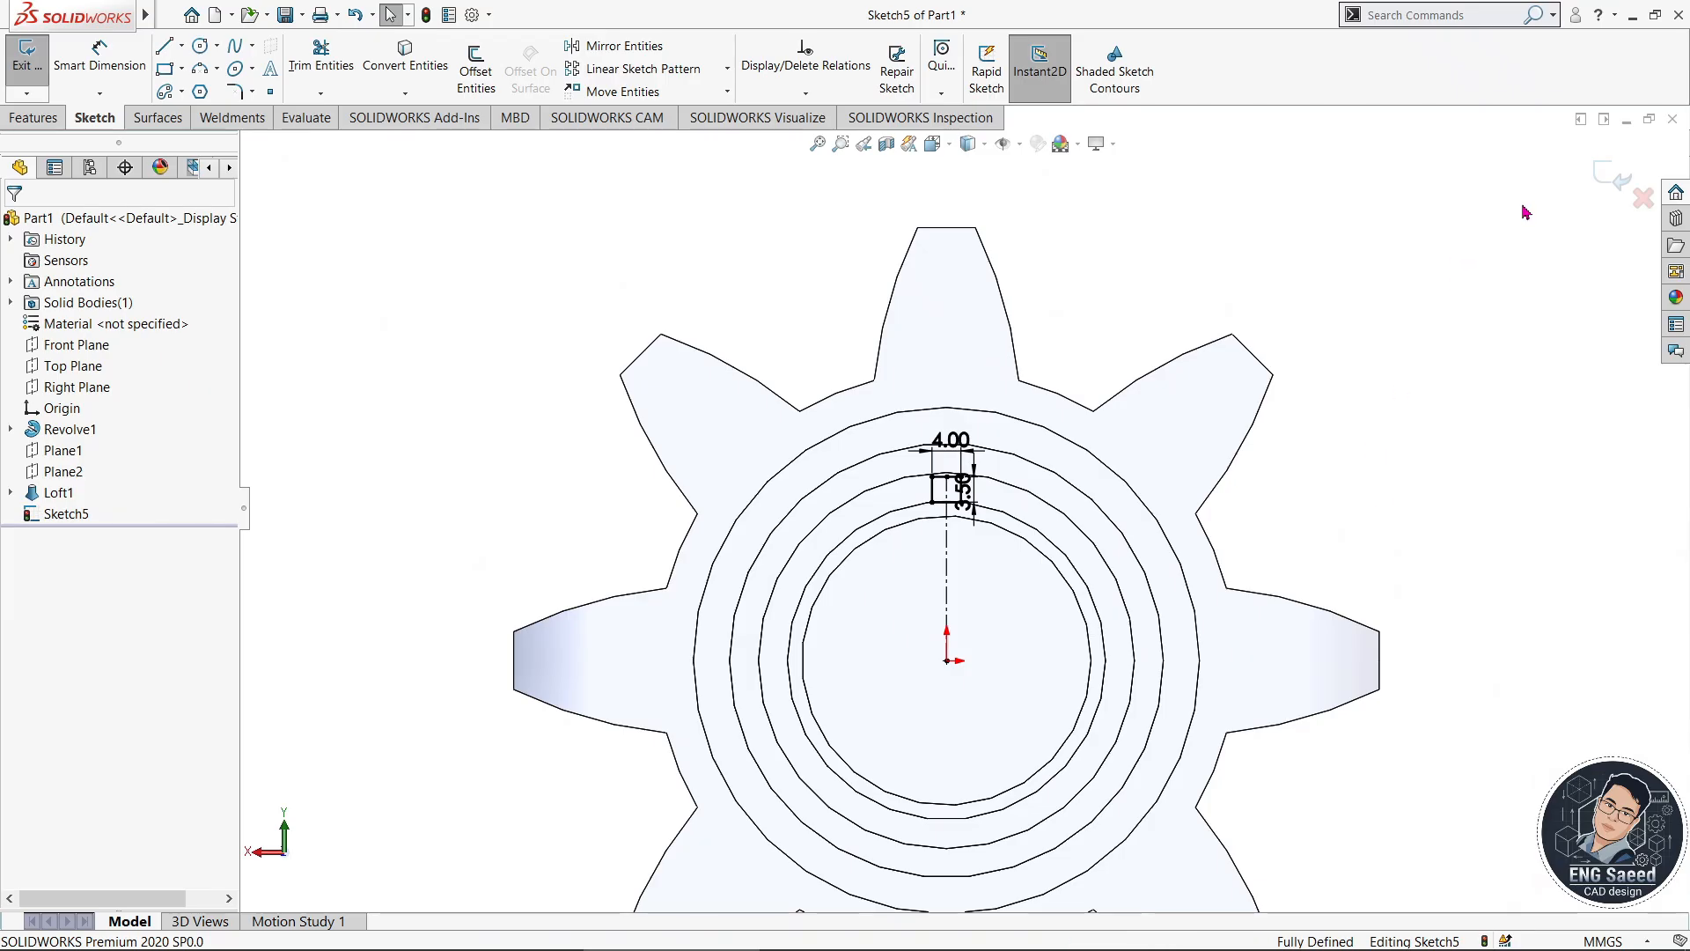
{"action": "mouse_move", "coordinate": [1333, 498]}
{"action": "middle_mouse_down"}
{"action": "mouse_move", "coordinate": [1366, 507]}
{"action": "mouse_move", "coordinate": [1348, 498]}
{"action": "middle_mouse_up"}
{"action": "scroll", "coordinate": [1173, 449], "scroll_direction": "up", "scroll_amount": 5}
{"action": "middle_click_drag", "start_coordinate": [1174, 449], "coordinate": [1184, 376]}
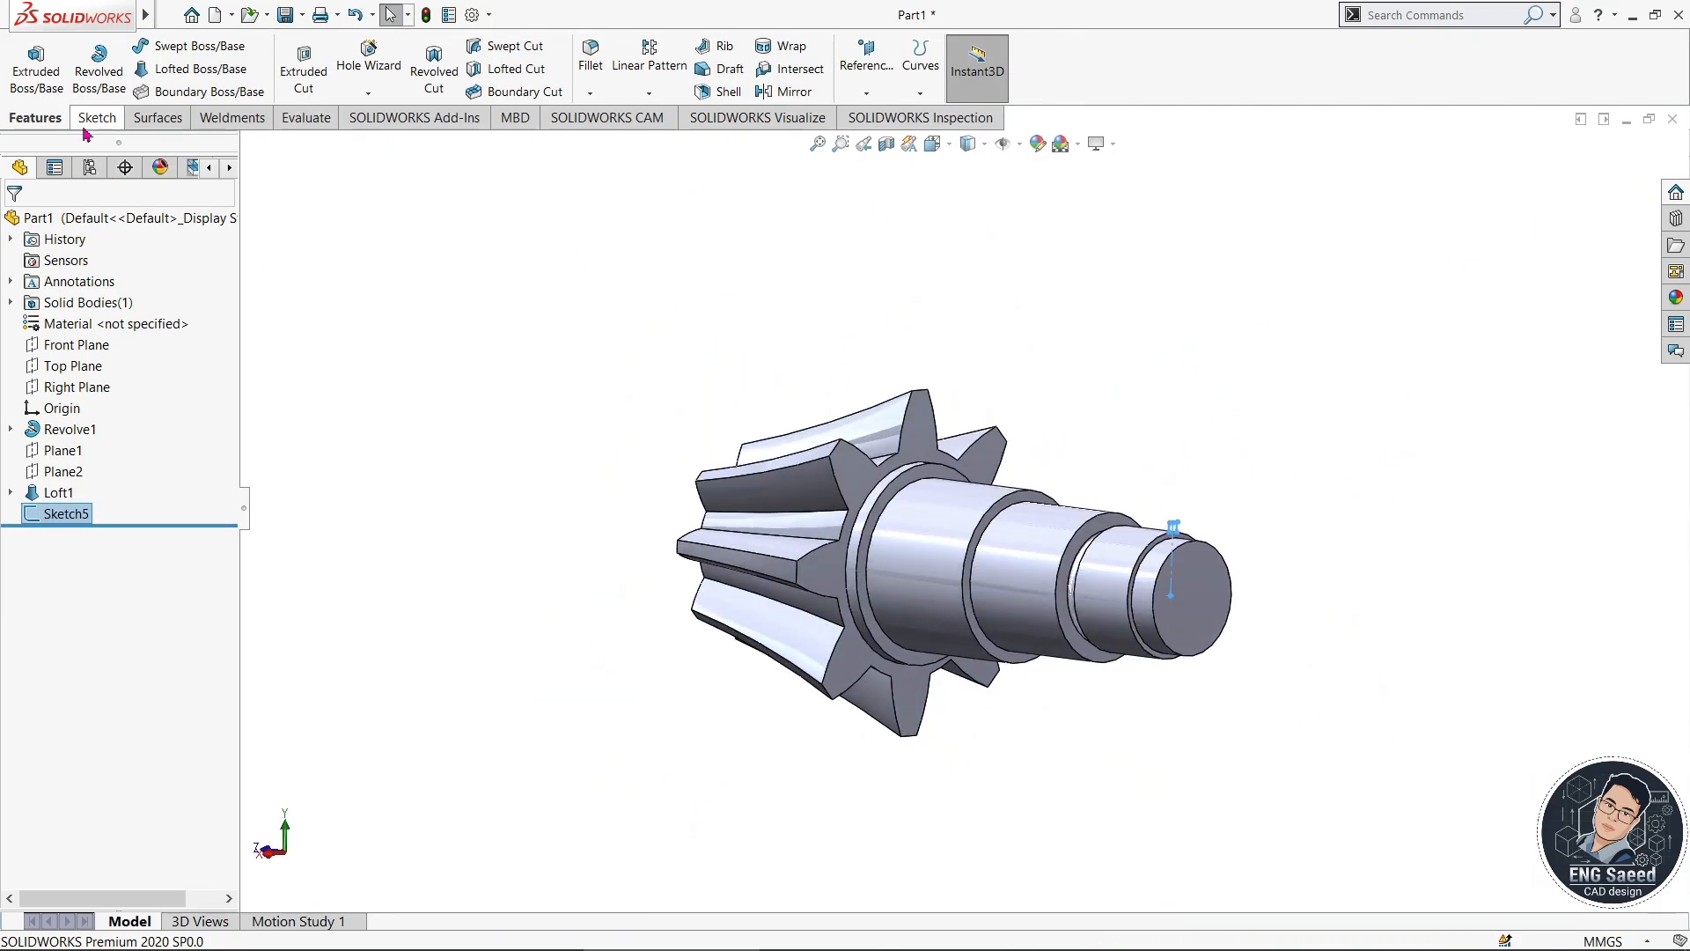
{"action": "left_click", "coordinate": [37, 64]}
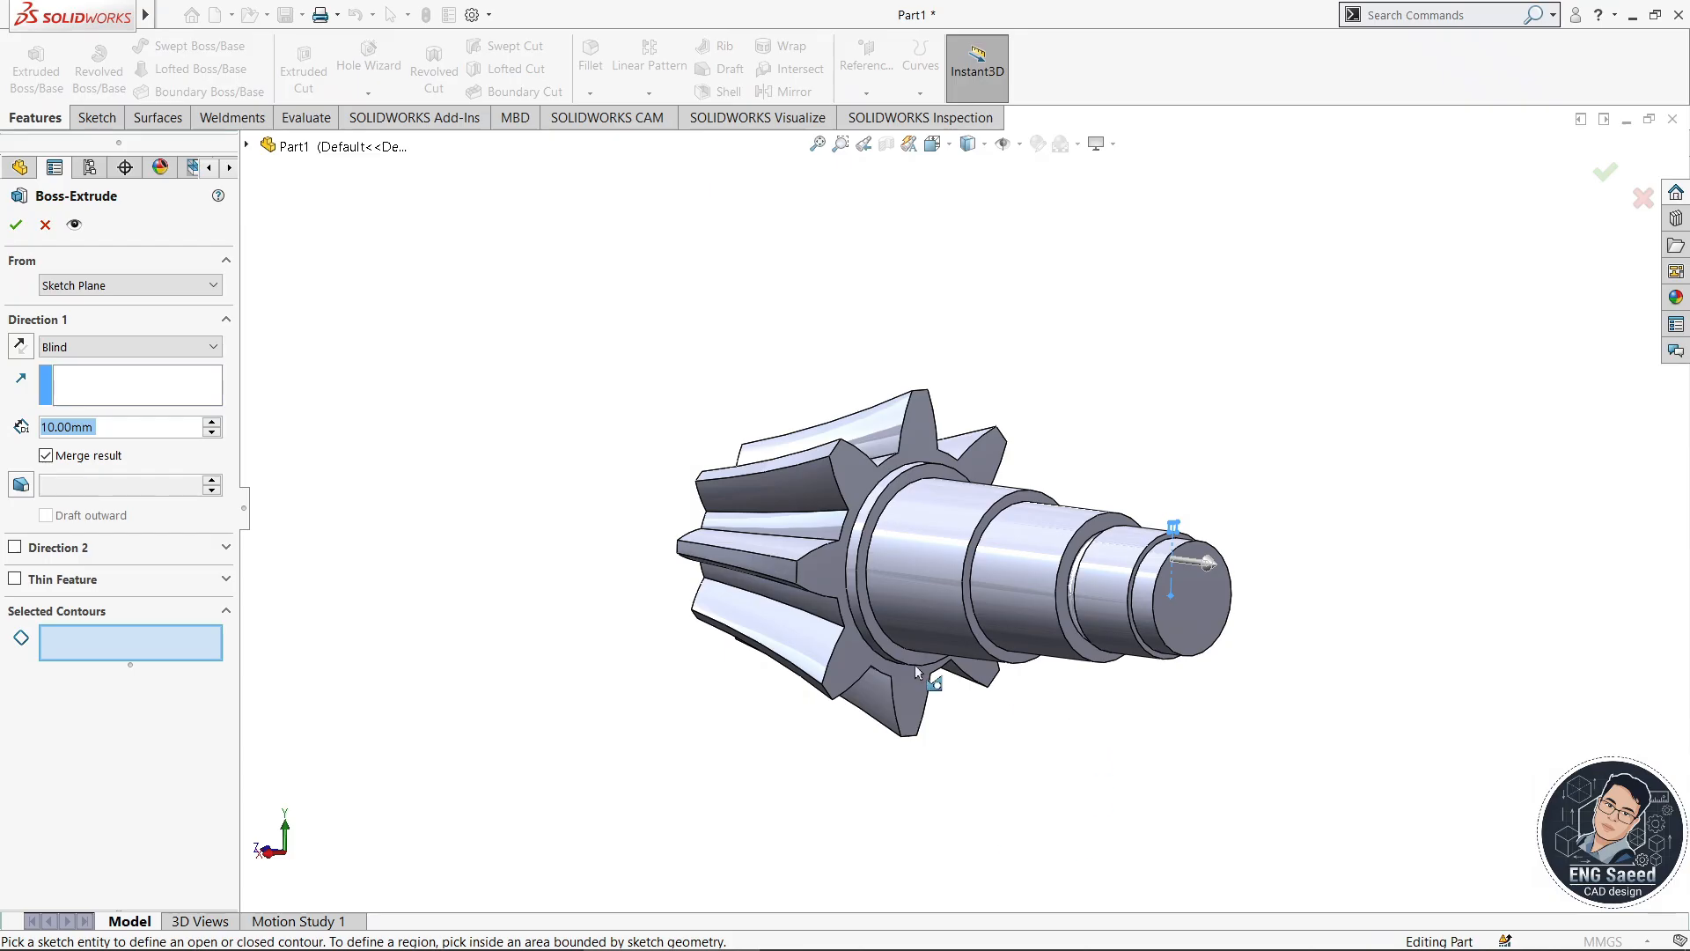
{"action": "scroll", "coordinate": [1200, 532], "scroll_direction": "down", "scroll_amount": 6}
{"action": "left_click", "coordinate": [971, 491]}
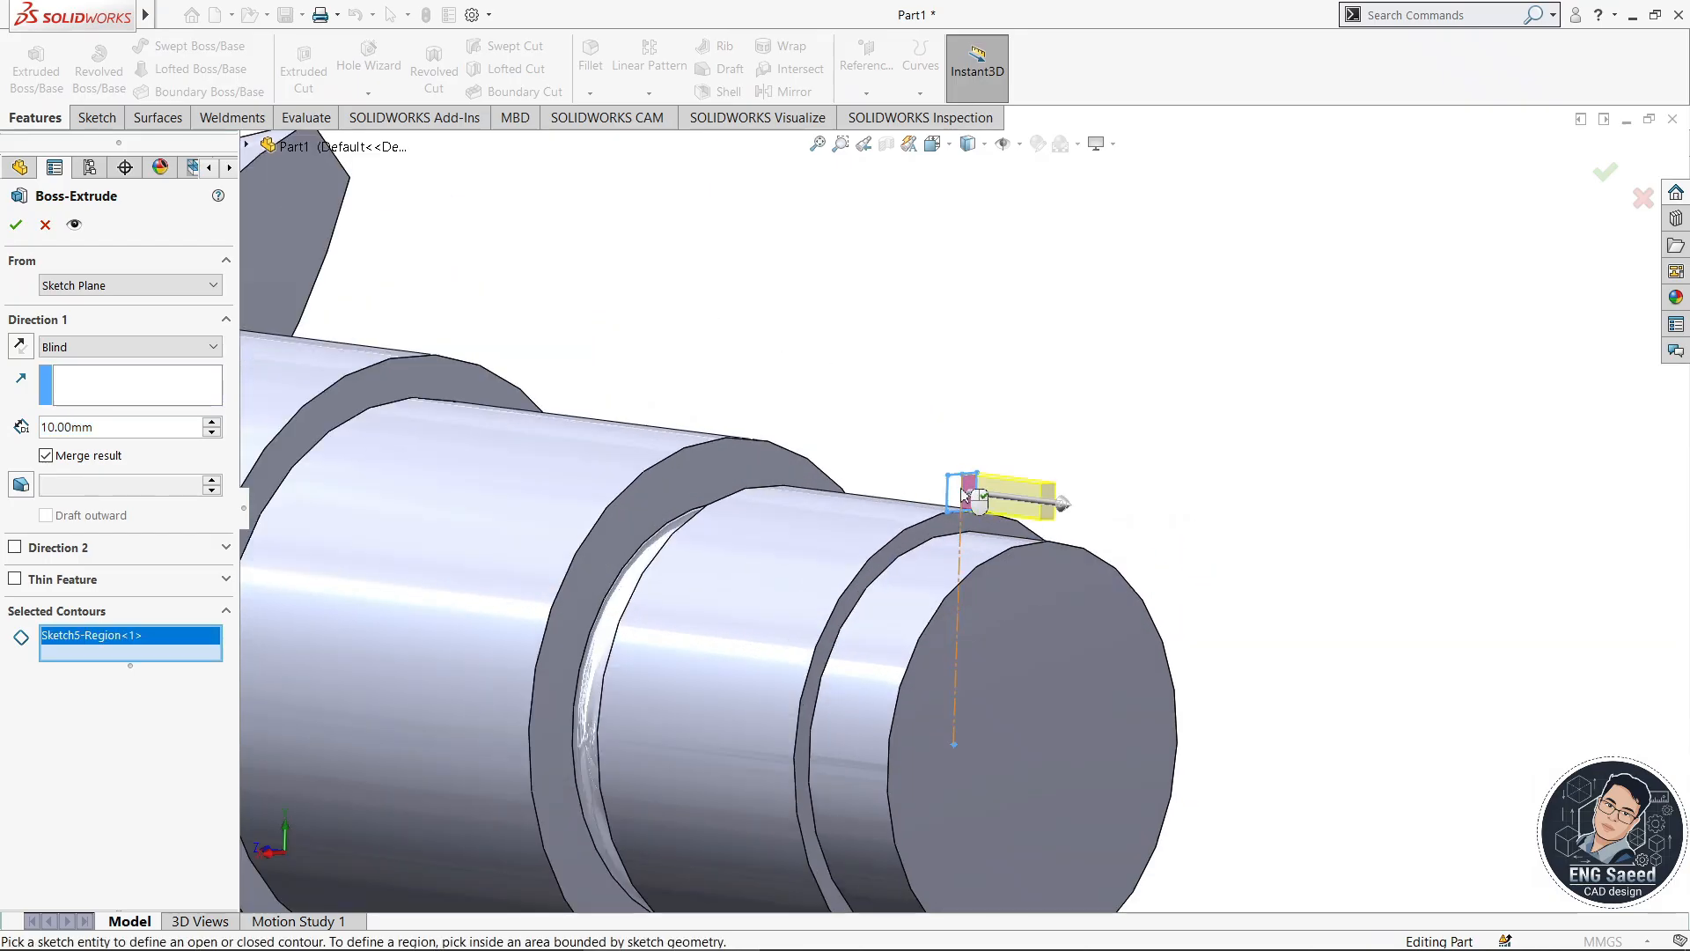
{"action": "left_click", "coordinate": [971, 492]}
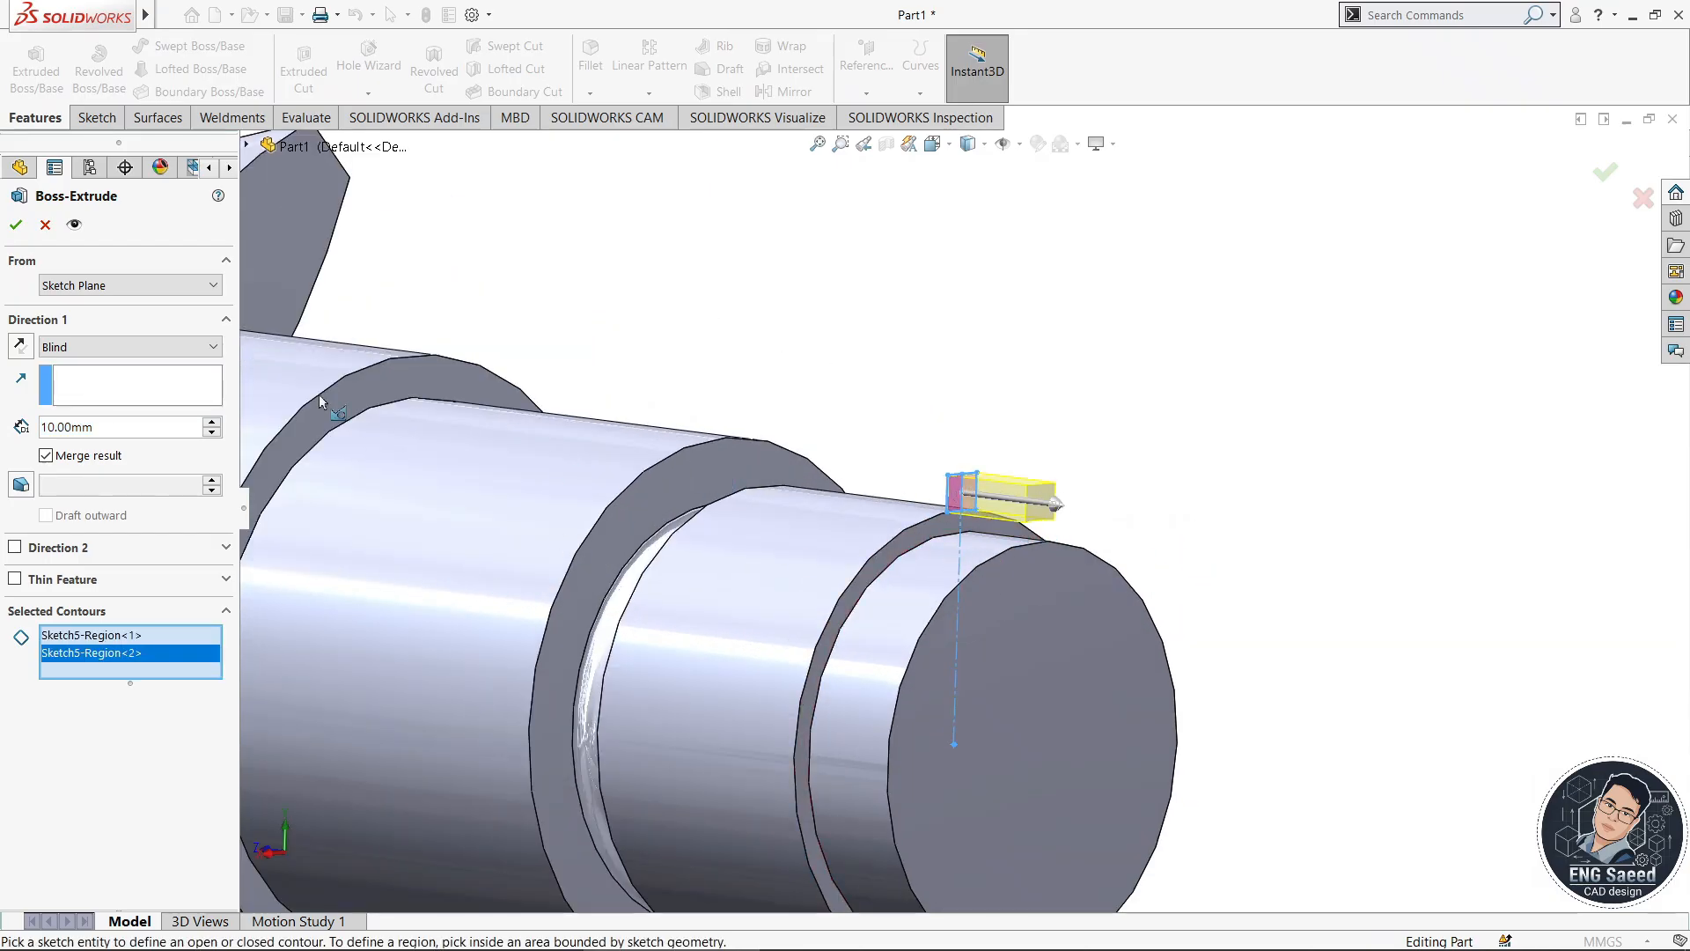
{"action": "left_click", "coordinate": [20, 348]}
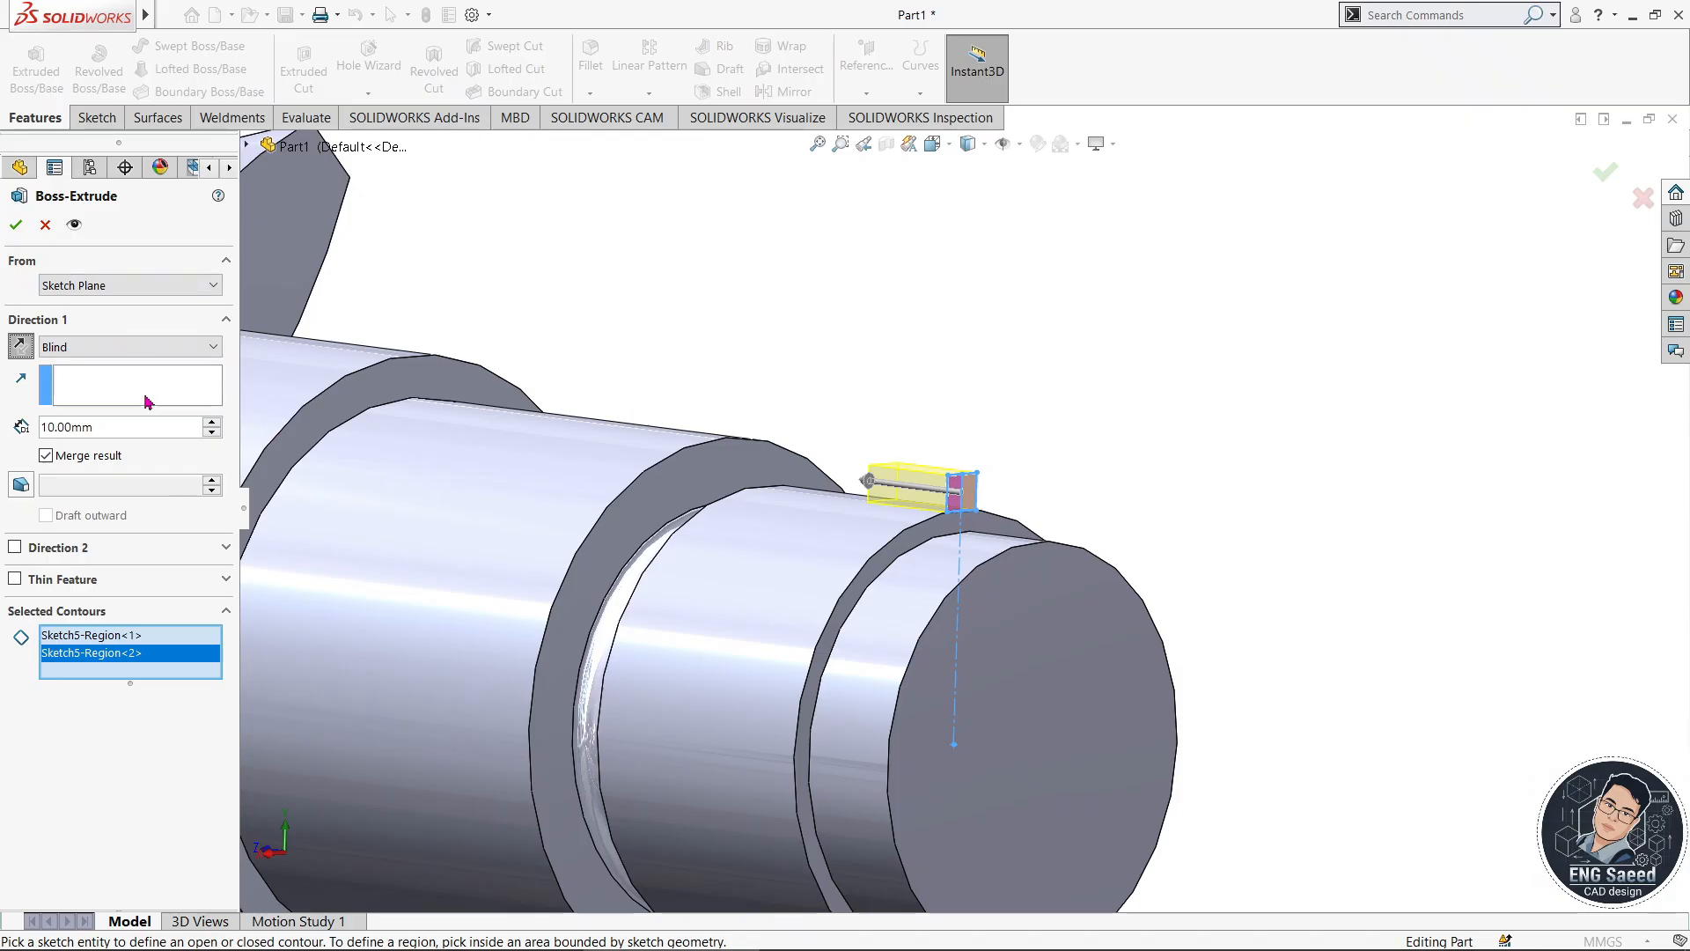
- Set the blind depth to 25 mm and create the key boss along the shaft with Merge result on
{"action": "left_click", "coordinate": [164, 426]}
{"action": "key", "text": "BackSpace"}
{"action": "key", "text": "BackSpace"}
{"action": "key", "text": "BackSpace"}
{"action": "key", "text": "BackSpace"}
{"action": "key", "text": "BackSpace"}
{"action": "key", "text": "BackSpace"}
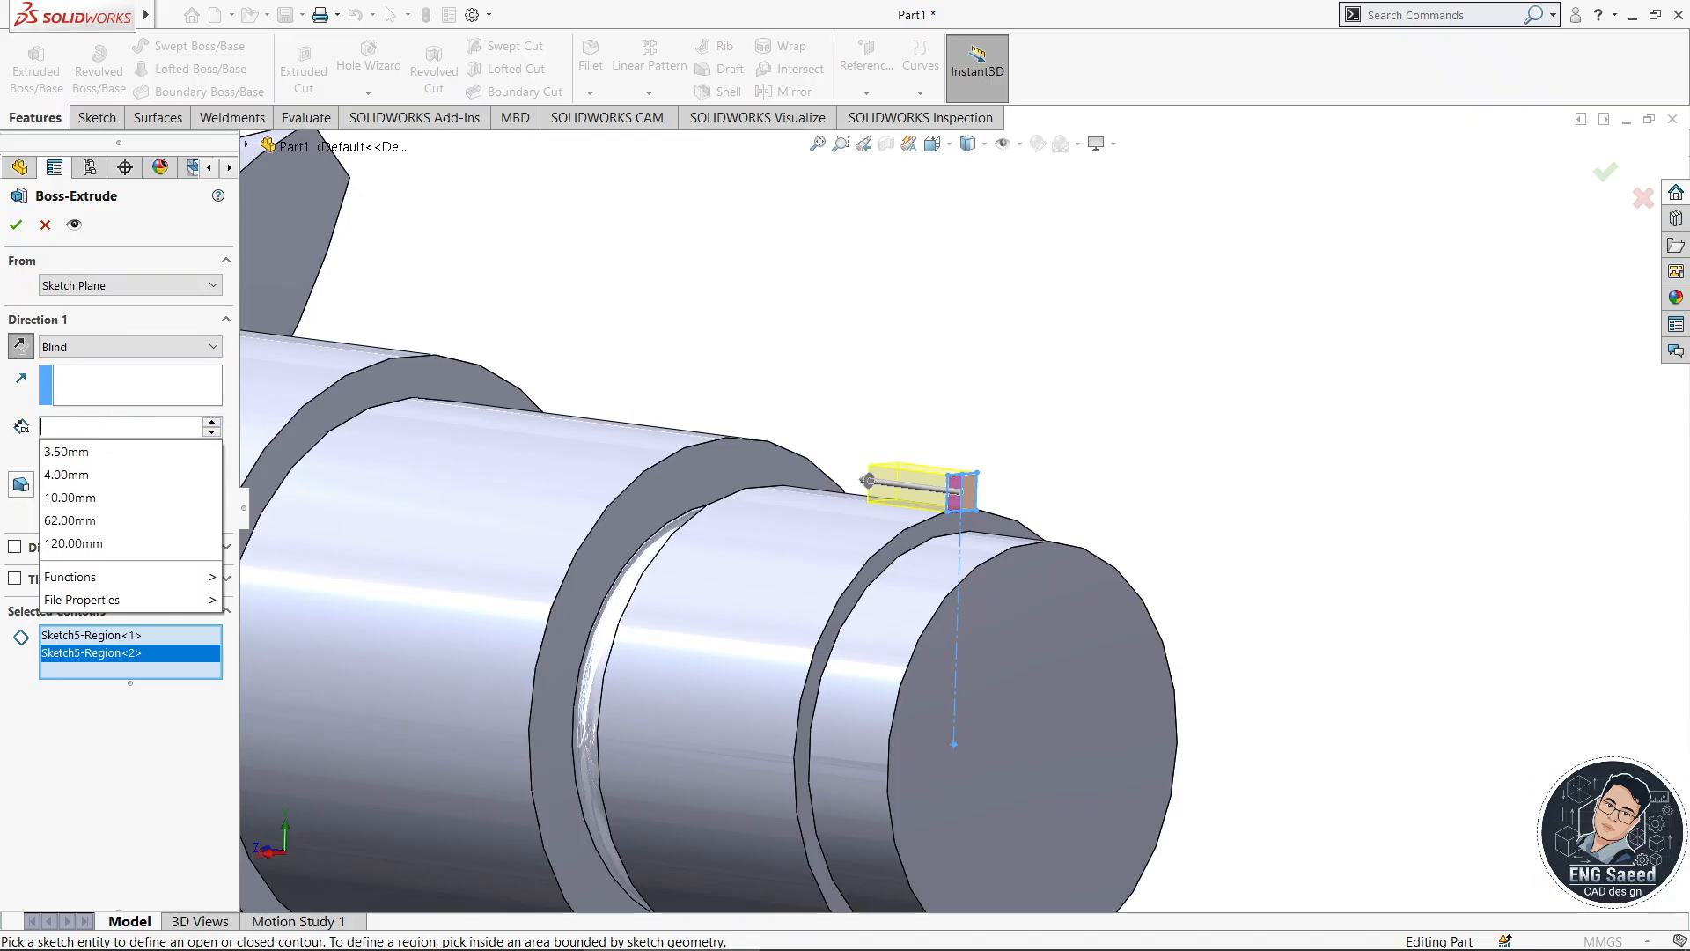
{"action": "type", "text": "25"}
{"action": "key", "text": "Return"}
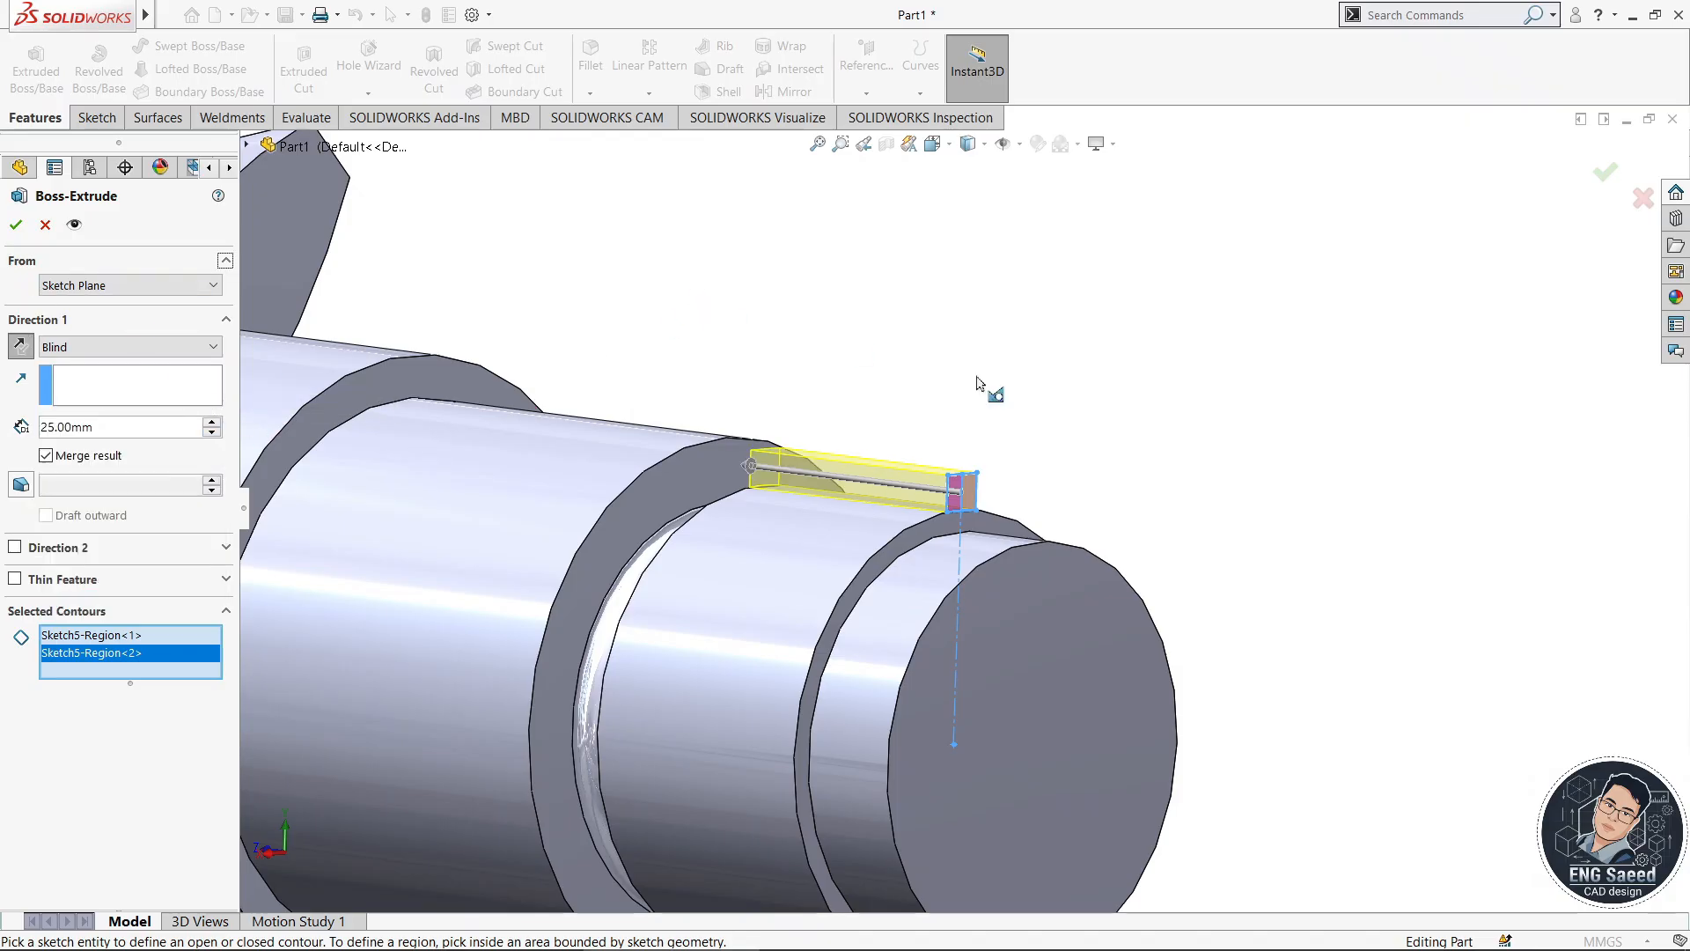
{"action": "scroll", "coordinate": [977, 493], "scroll_direction": "up", "scroll_amount": 3}
{"action": "middle_click_drag", "start_coordinate": [1272, 597], "coordinate": [1320, 607]}
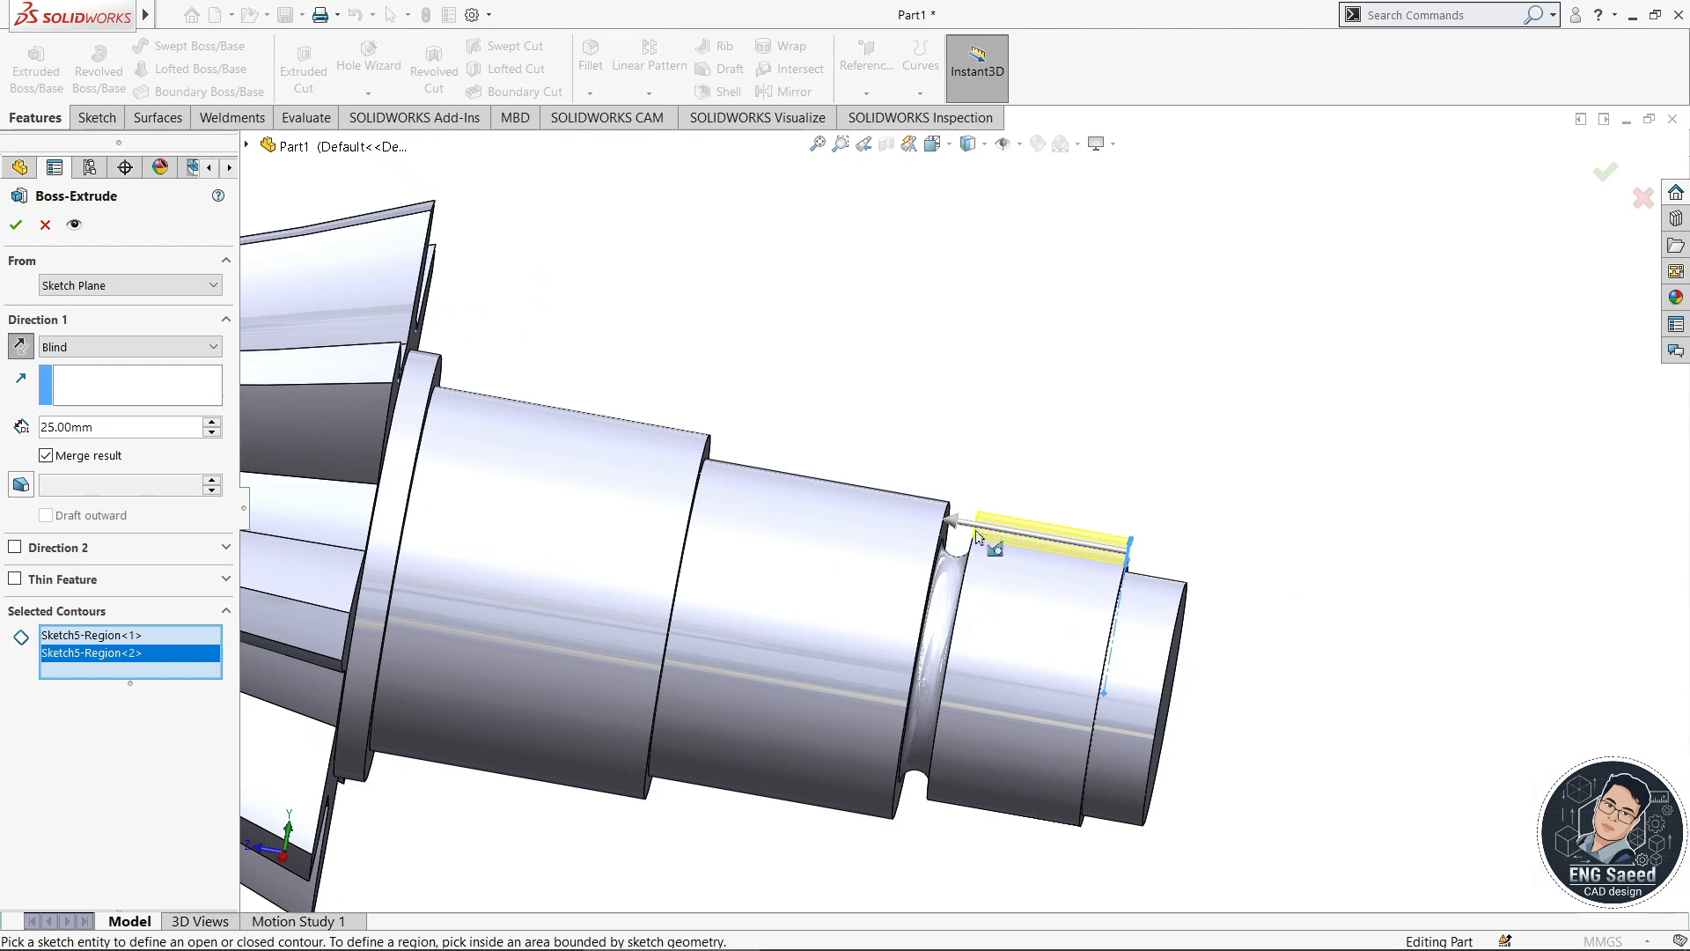
{"action": "scroll", "coordinate": [978, 537], "scroll_direction": "down", "scroll_amount": 5}
{"action": "scroll", "coordinate": [979, 449], "scroll_direction": "up", "scroll_amount": 5}
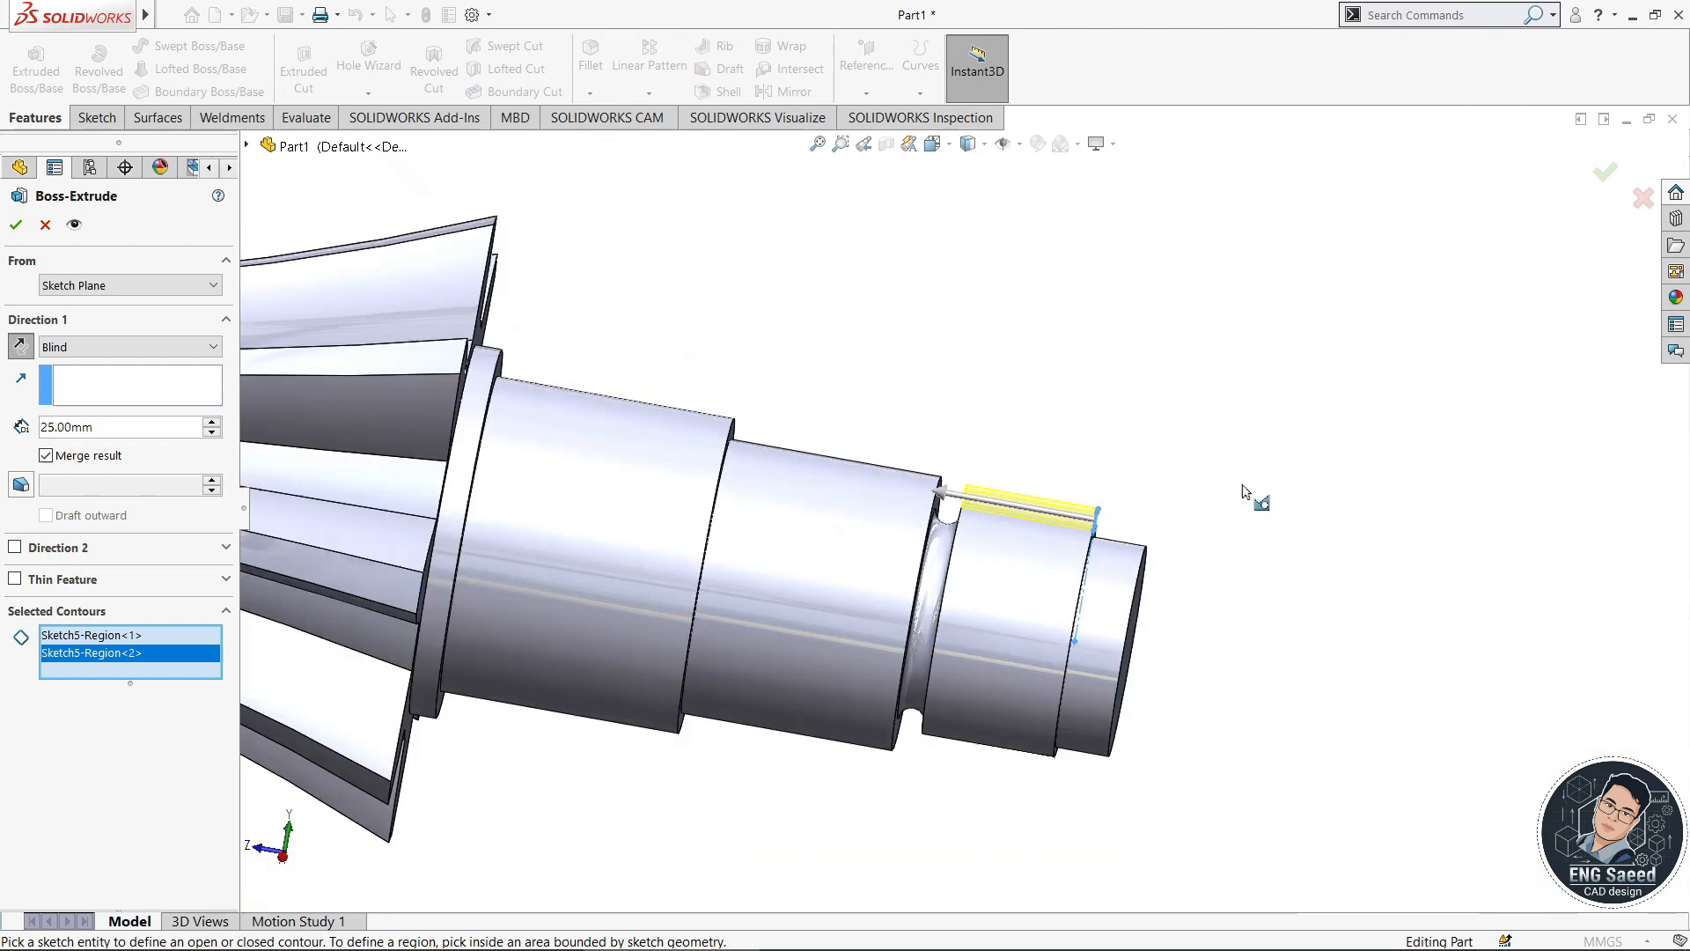
{"action": "left_click", "coordinate": [15, 229]}
- Start an angle-distance chamfer for the key and set its distance to 0.5 mm
{"action": "middle_click_drag", "start_coordinate": [1257, 392], "coordinate": [1181, 401]}
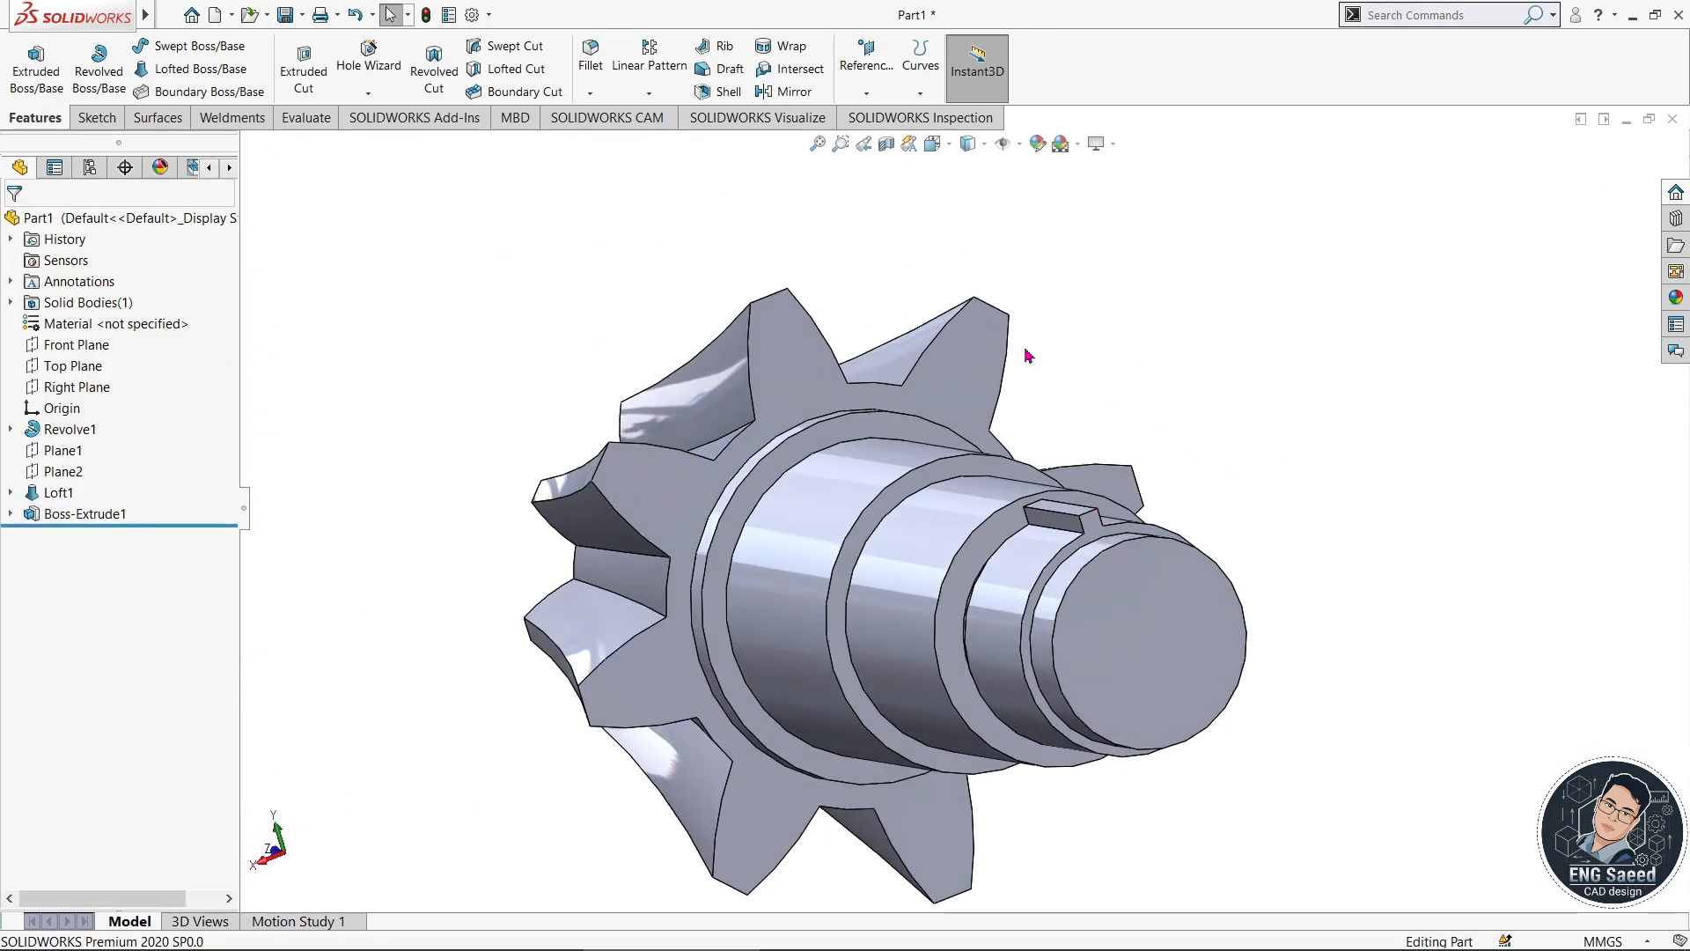
{"action": "left_click", "coordinate": [590, 94]}
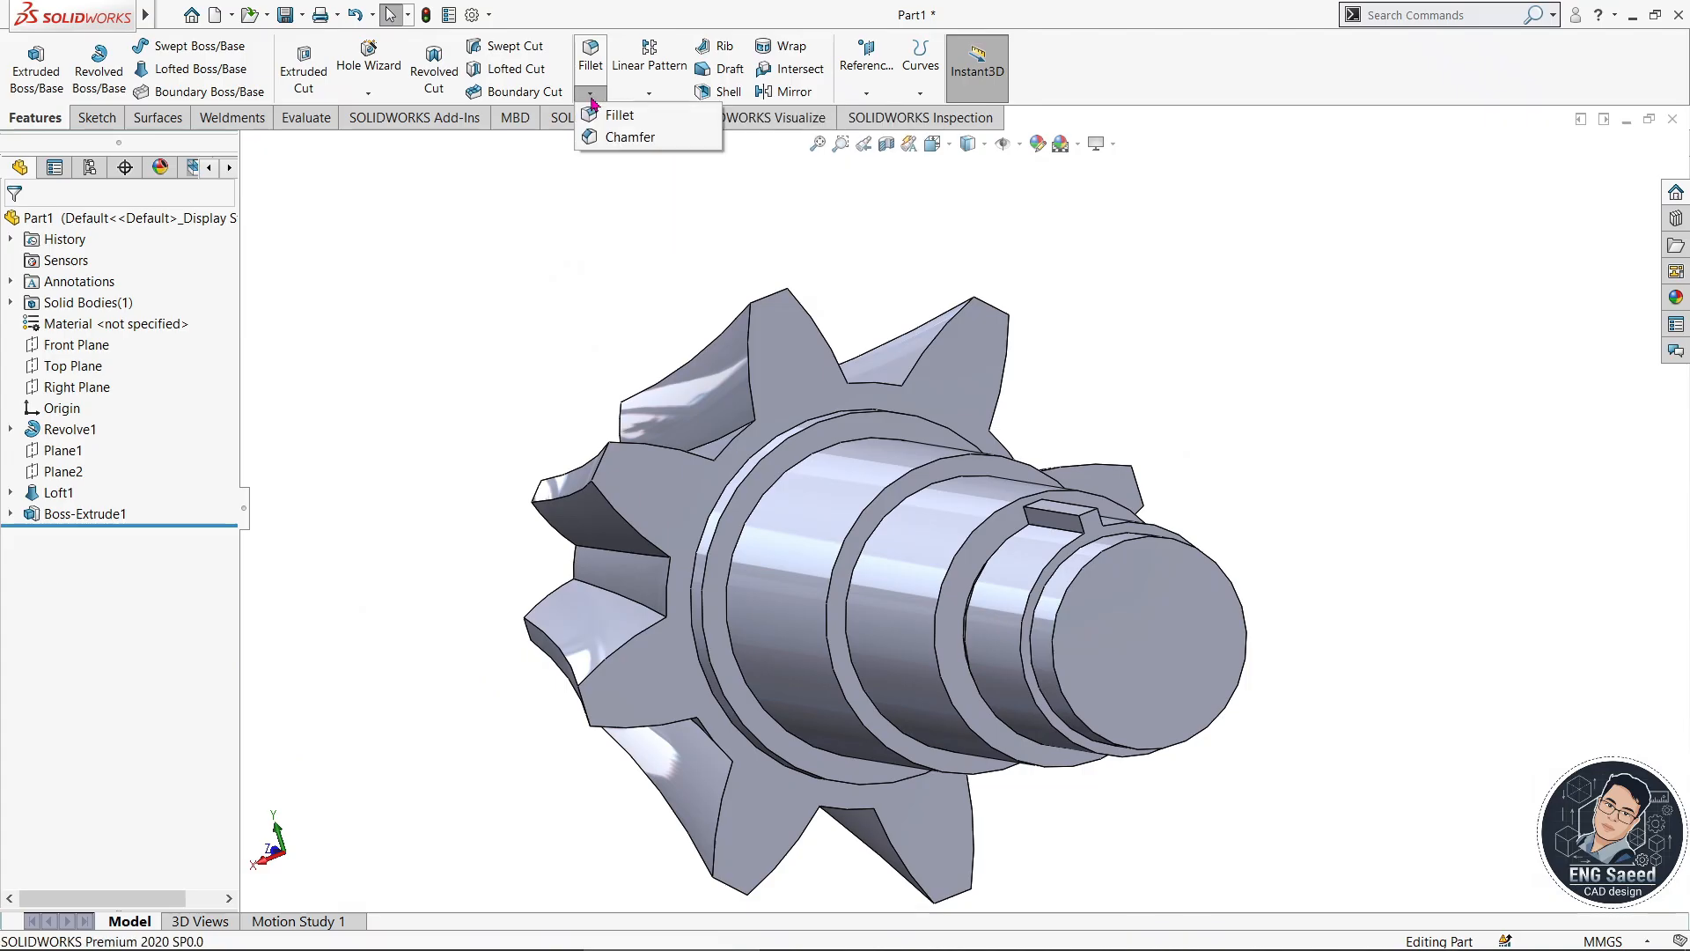
{"action": "left_click", "coordinate": [615, 139]}
{"action": "left_click", "coordinate": [101, 622]}
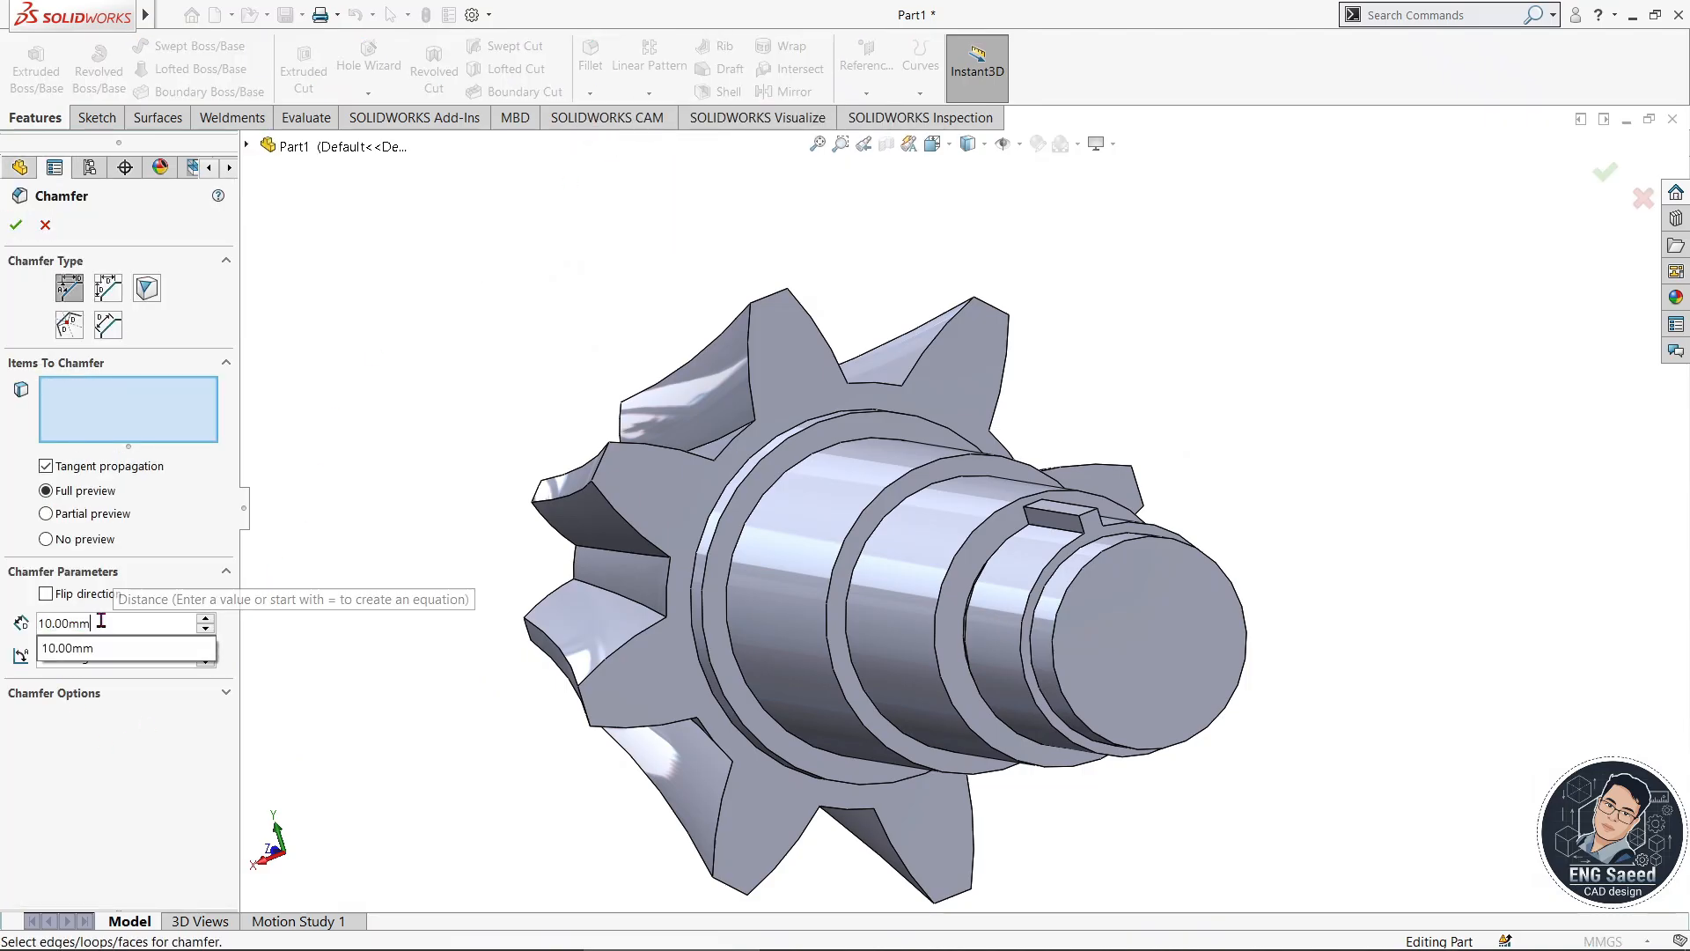
{"action": "key", "text": "BackSpace"}
{"action": "key", "text": "BackSpace"}
{"action": "key", "text": "BackSpace"}
{"action": "key", "text": "BackSpace"}
{"action": "key", "text": "BackSpace"}
{"action": "key", "text": "BackSpace"}
{"action": "key", "text": "BackSpace"}
{"action": "type", "text": ".5"}
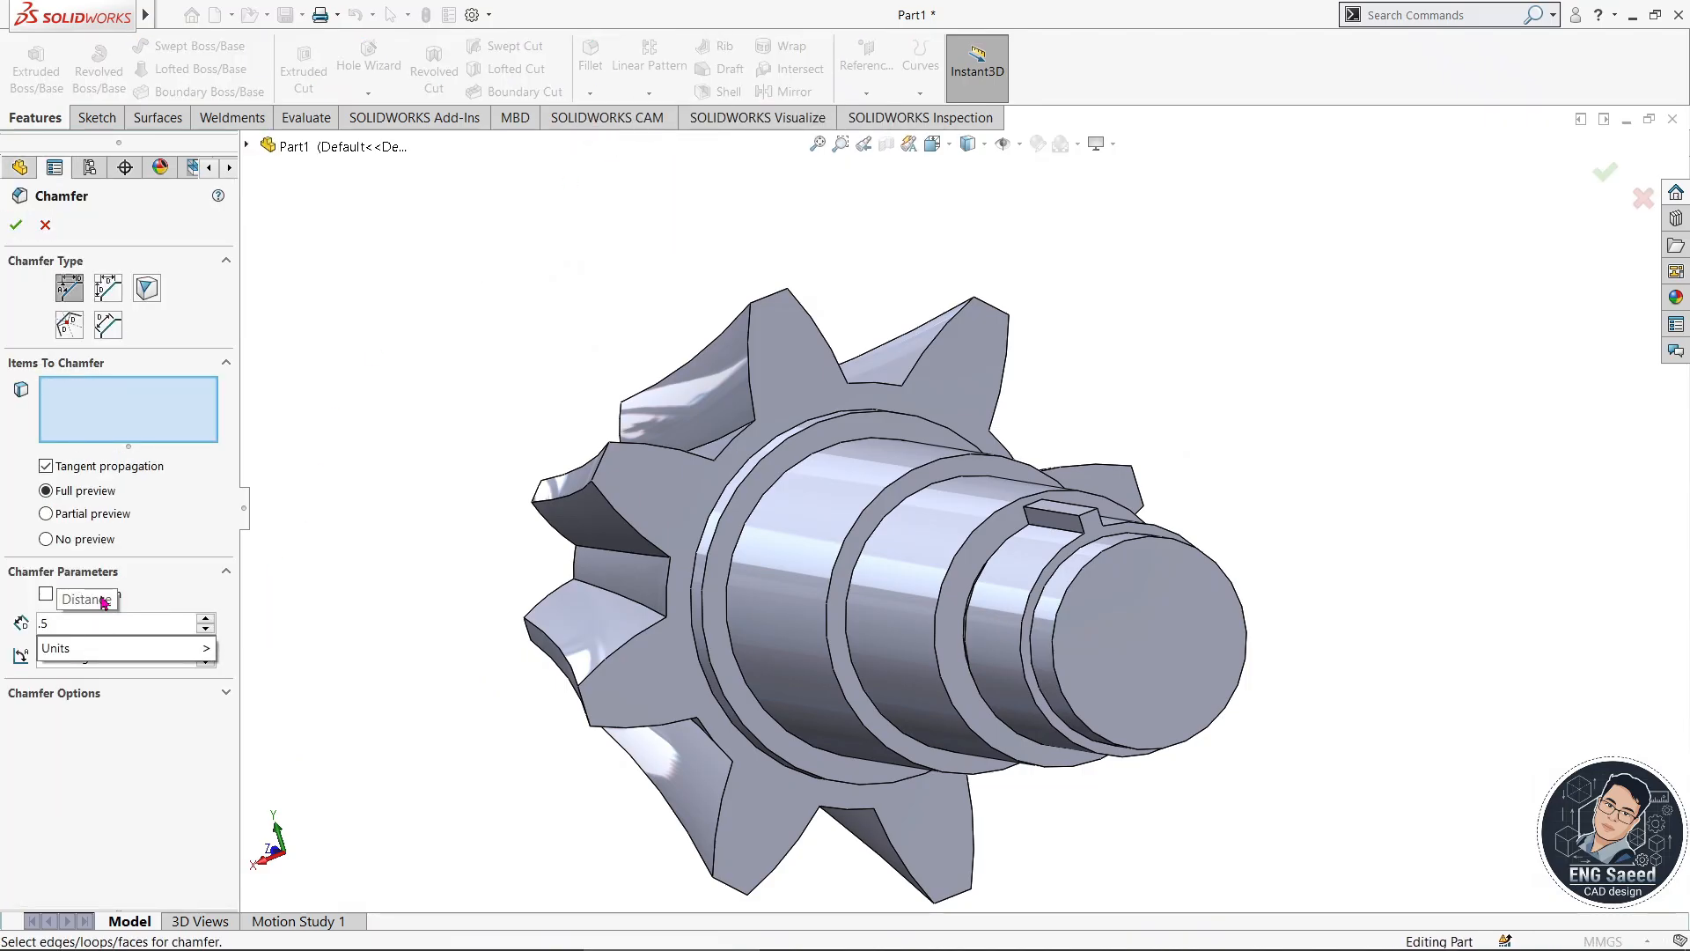
{"action": "key", "text": "Return"}
- Chamfer the two short end edges on top of the key, keeping the 45° angle
{"action": "scroll", "coordinate": [1110, 519], "scroll_direction": "down", "scroll_amount": 5}
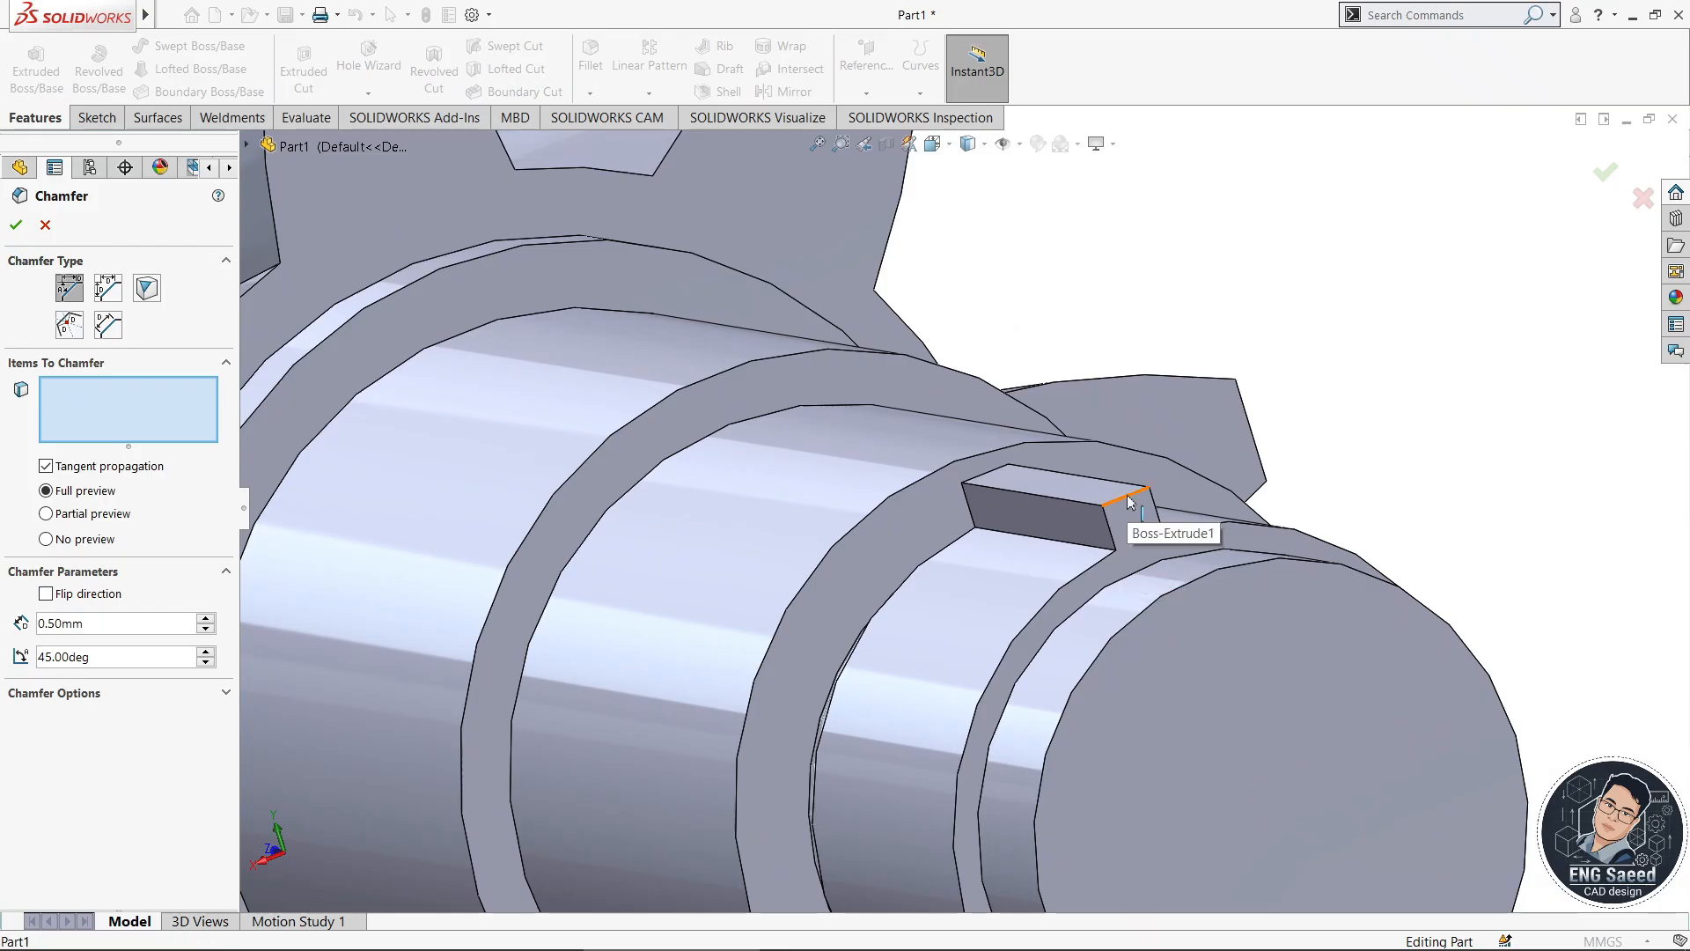
{"action": "left_click", "coordinate": [1130, 495]}
{"action": "scroll", "coordinate": [931, 538], "scroll_direction": "up", "scroll_amount": 3}
{"action": "middle_click_drag", "start_coordinate": [804, 514], "coordinate": [1030, 478]}
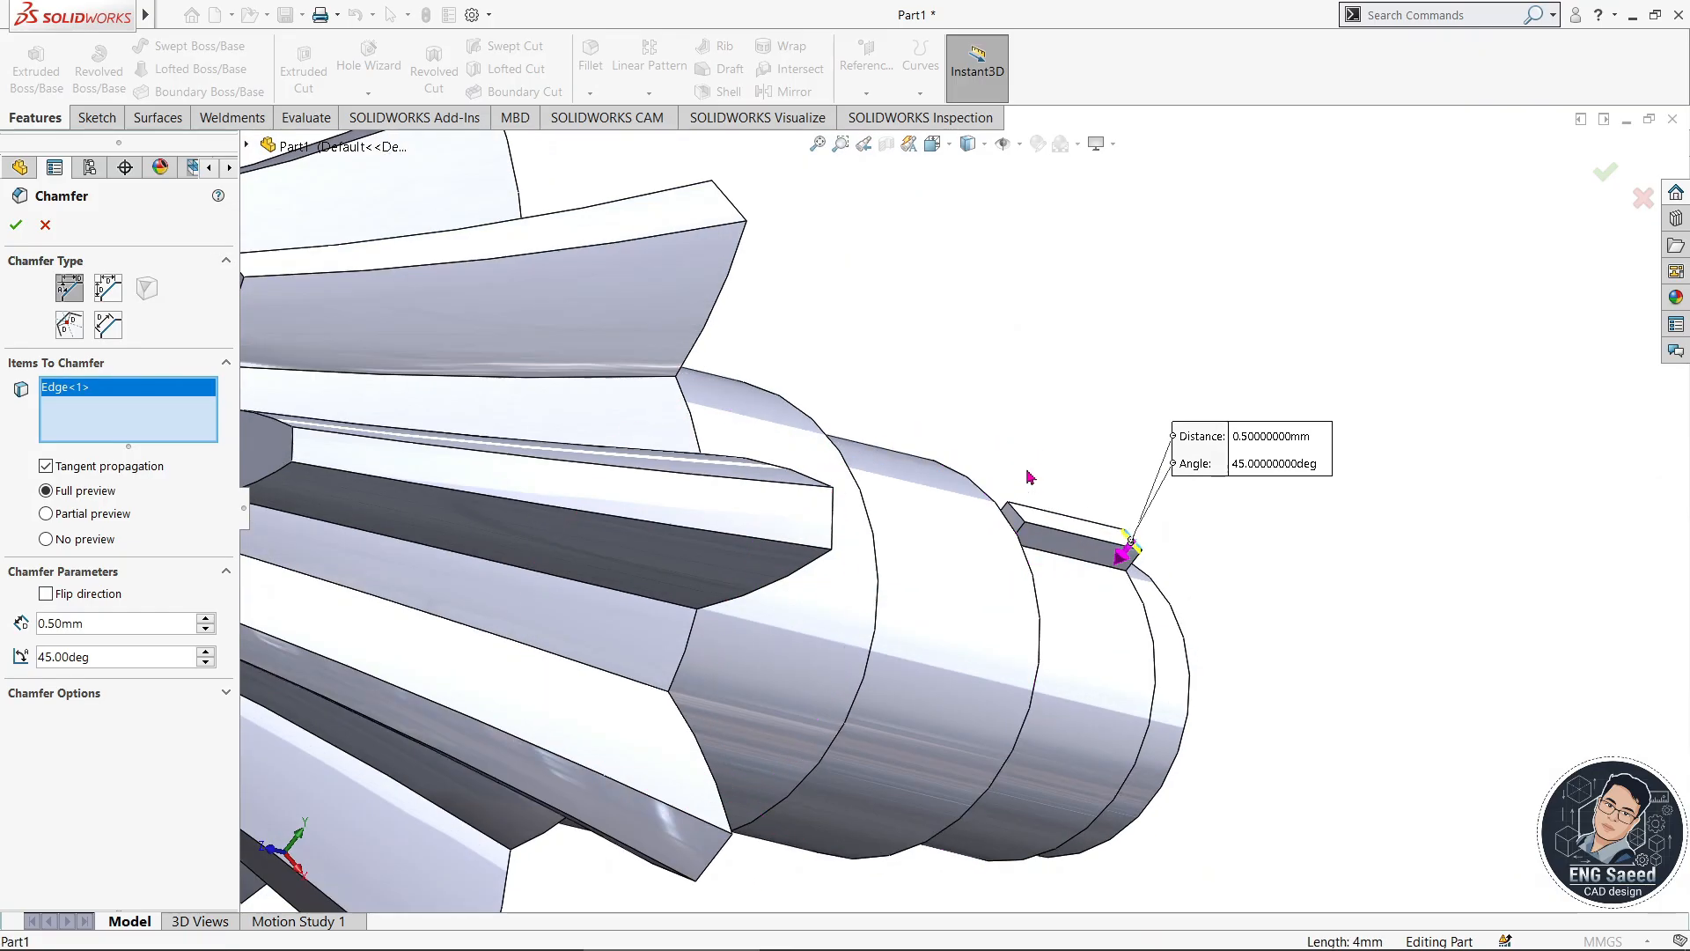
{"action": "scroll", "coordinate": [1026, 502], "scroll_direction": "down", "scroll_amount": 5}
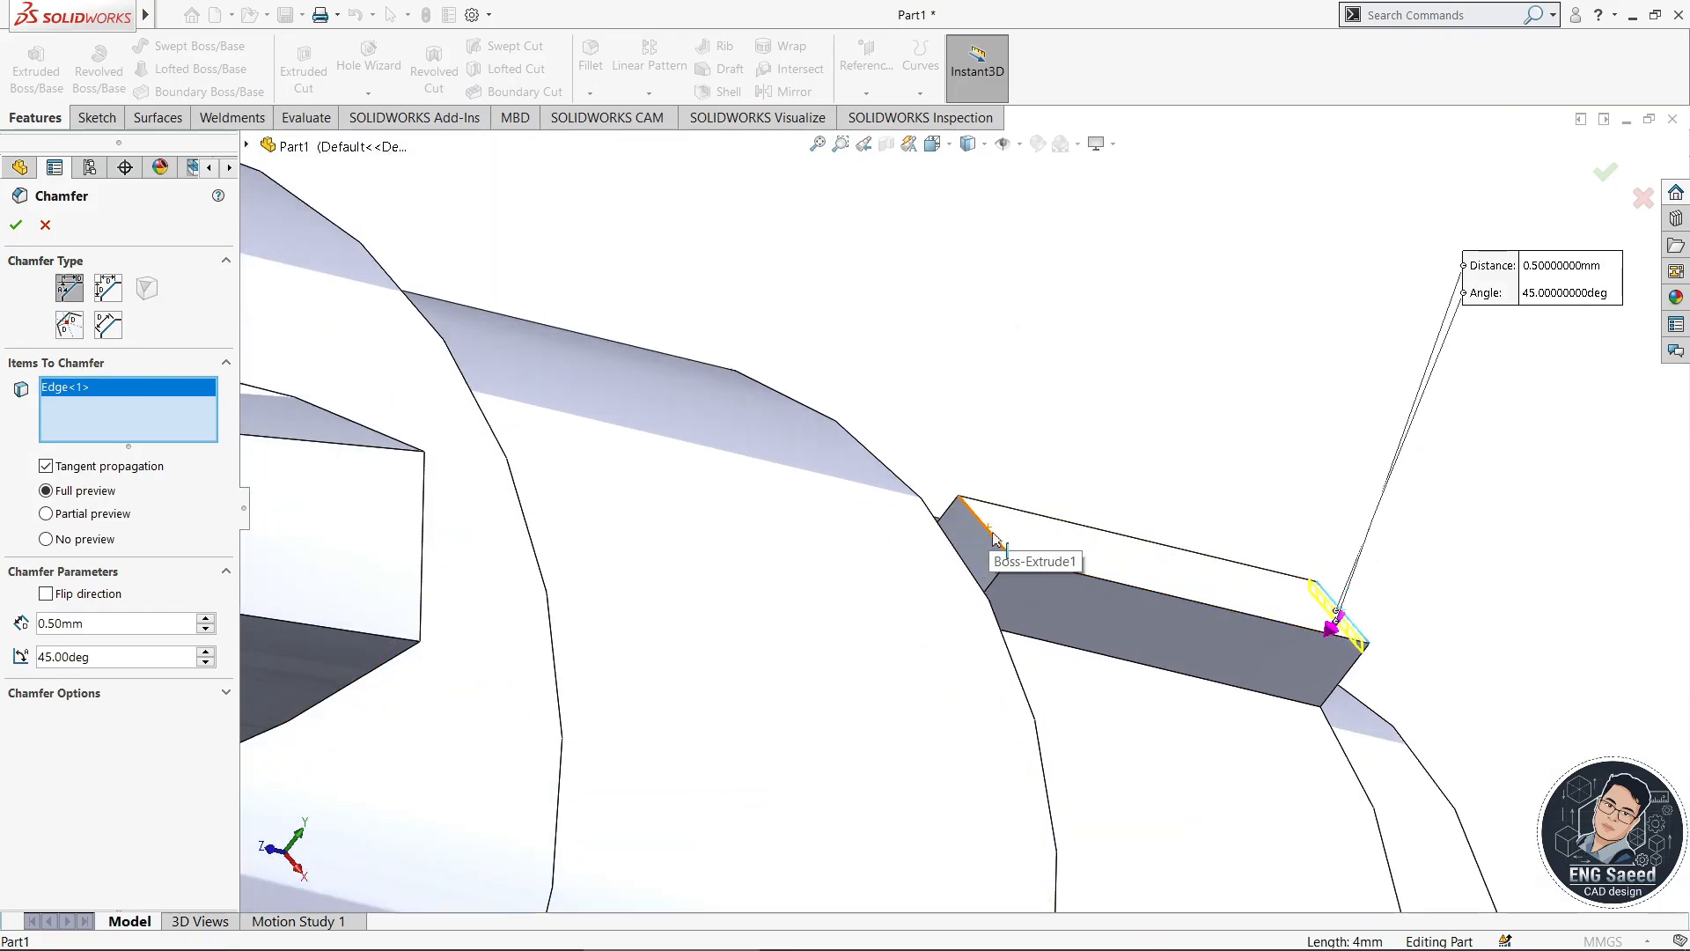
{"action": "left_click", "coordinate": [994, 537]}
{"action": "scroll", "coordinate": [1294, 462], "scroll_direction": "up", "scroll_amount": 6}
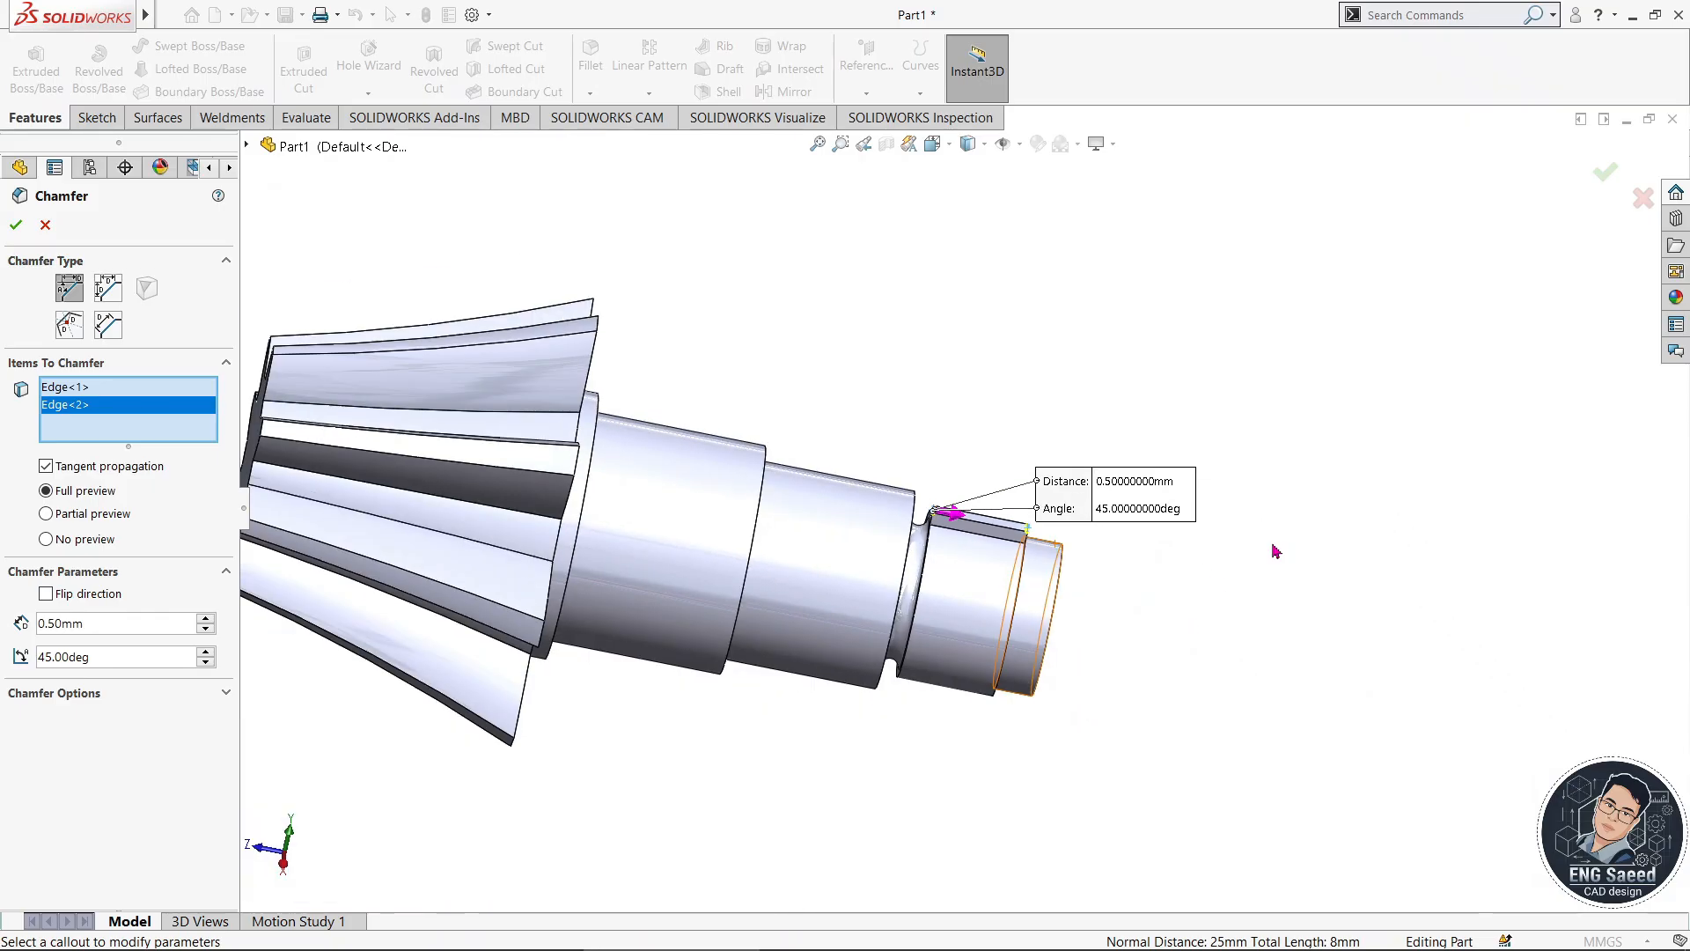
{"action": "middle_click_drag", "start_coordinate": [1275, 551], "coordinate": [1200, 556]}
{"action": "left_click", "coordinate": [14, 227]}
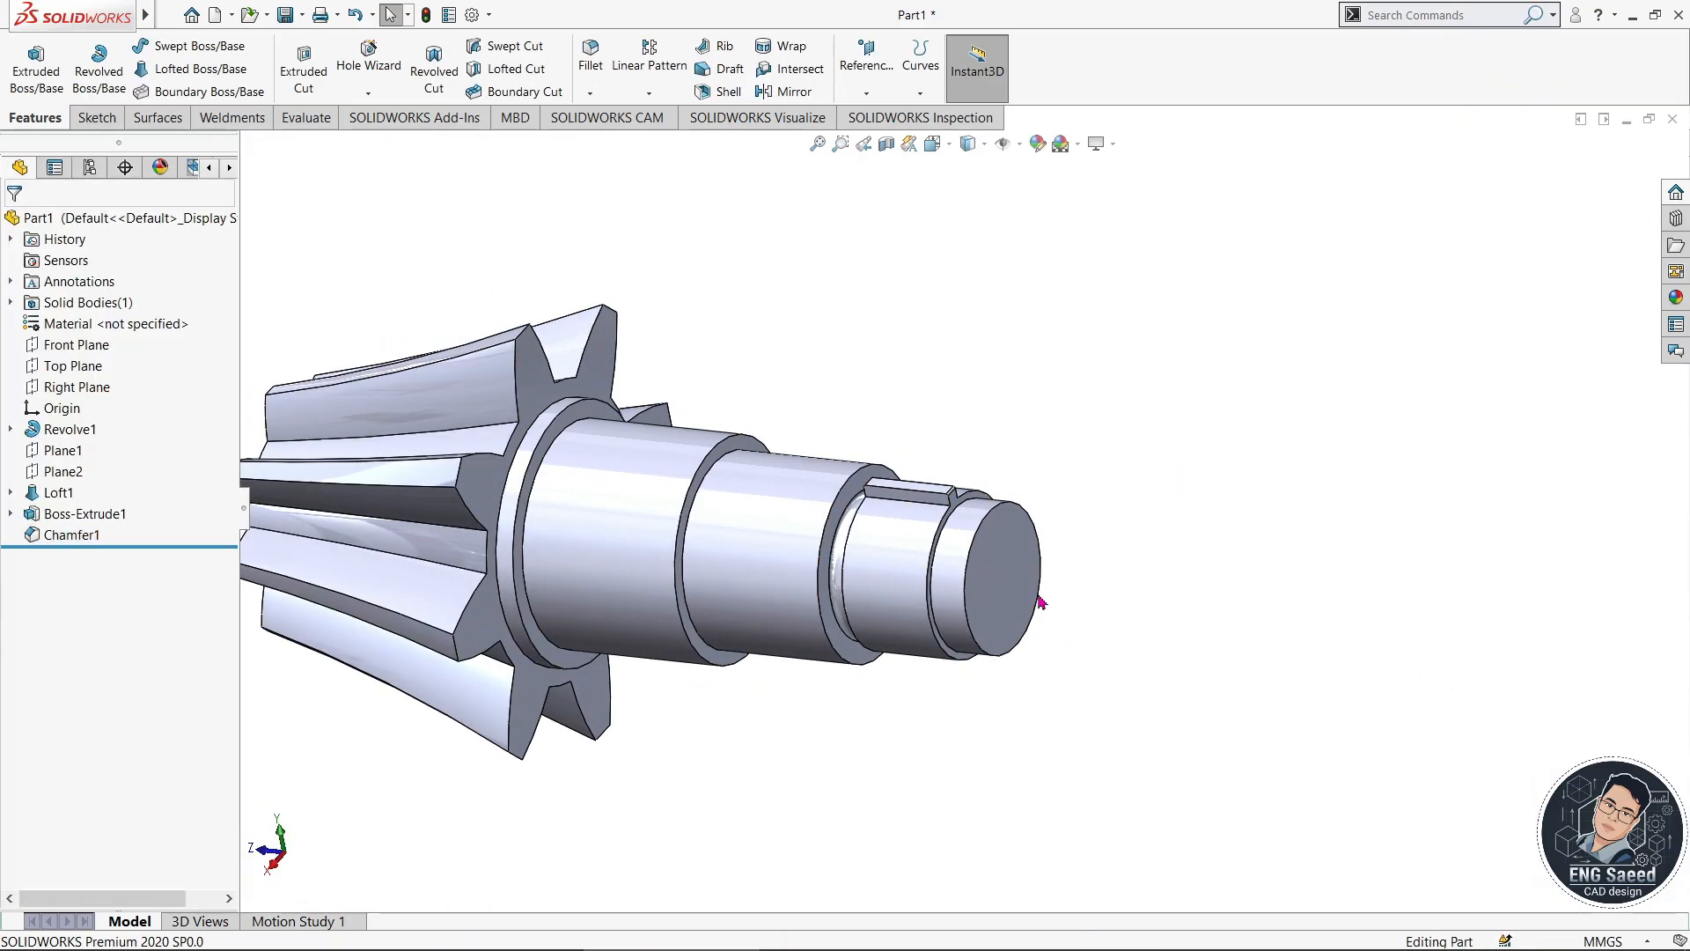
- Start a circular pattern with the key boss and its chamfer as the features to repeat
{"action": "scroll", "coordinate": [890, 607], "scroll_direction": "down", "scroll_amount": 5}
{"action": "scroll", "coordinate": [812, 473], "scroll_direction": "down", "scroll_amount": 4}
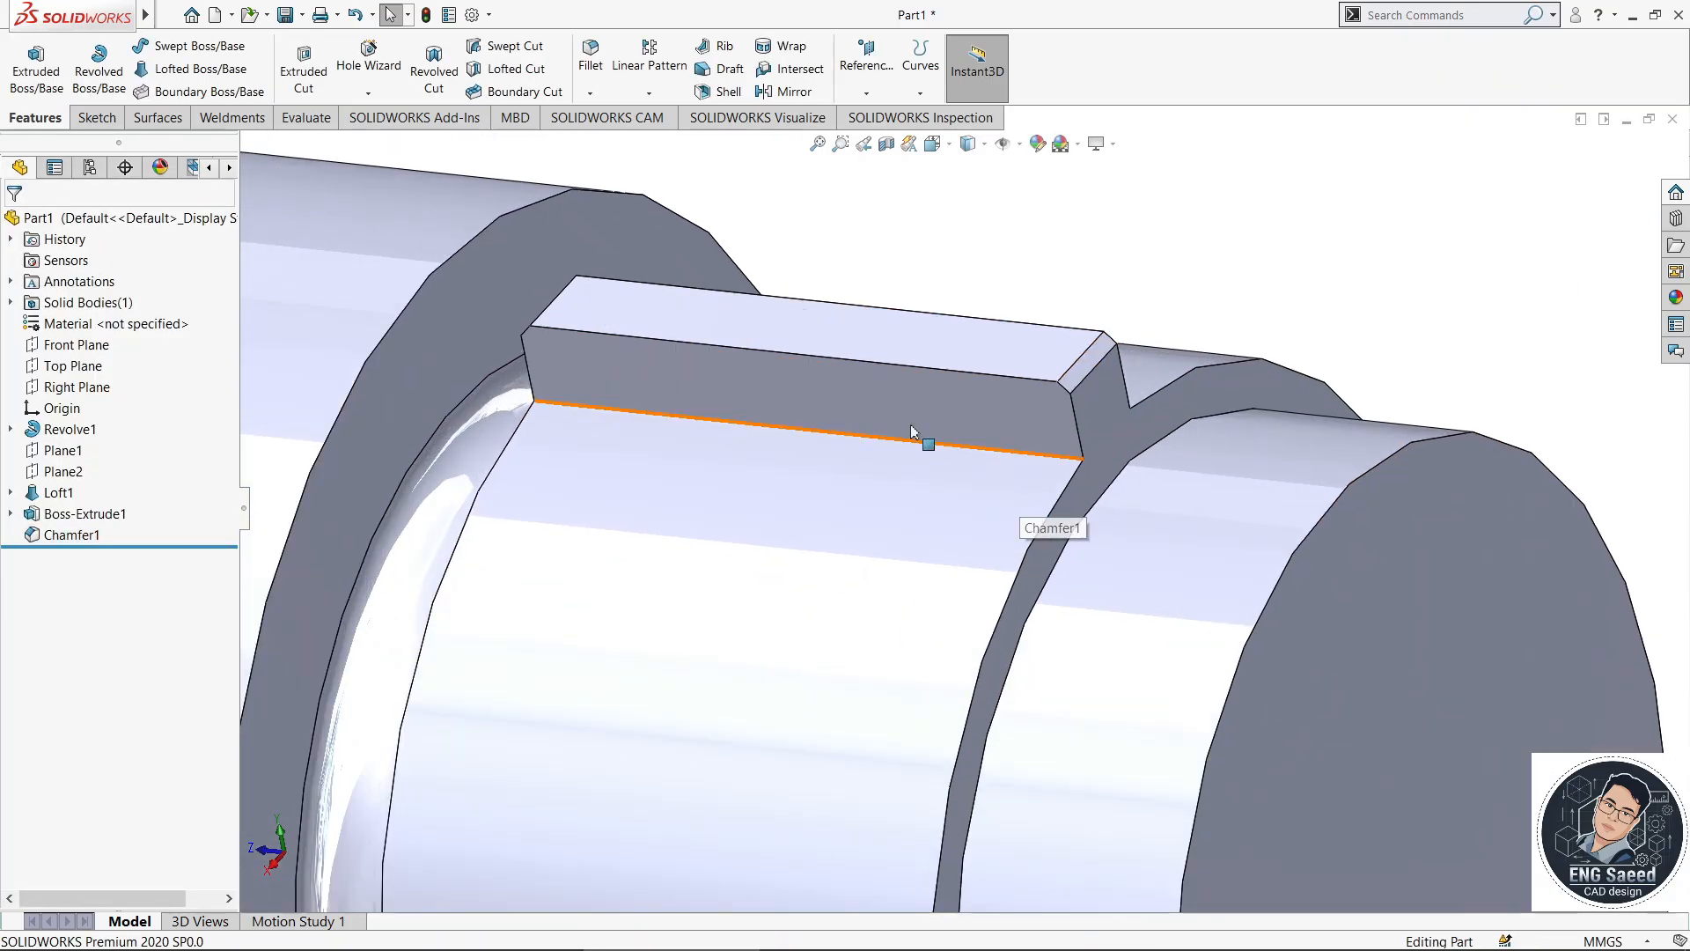
{"action": "scroll", "coordinate": [916, 428], "scroll_direction": "up", "scroll_amount": 8}
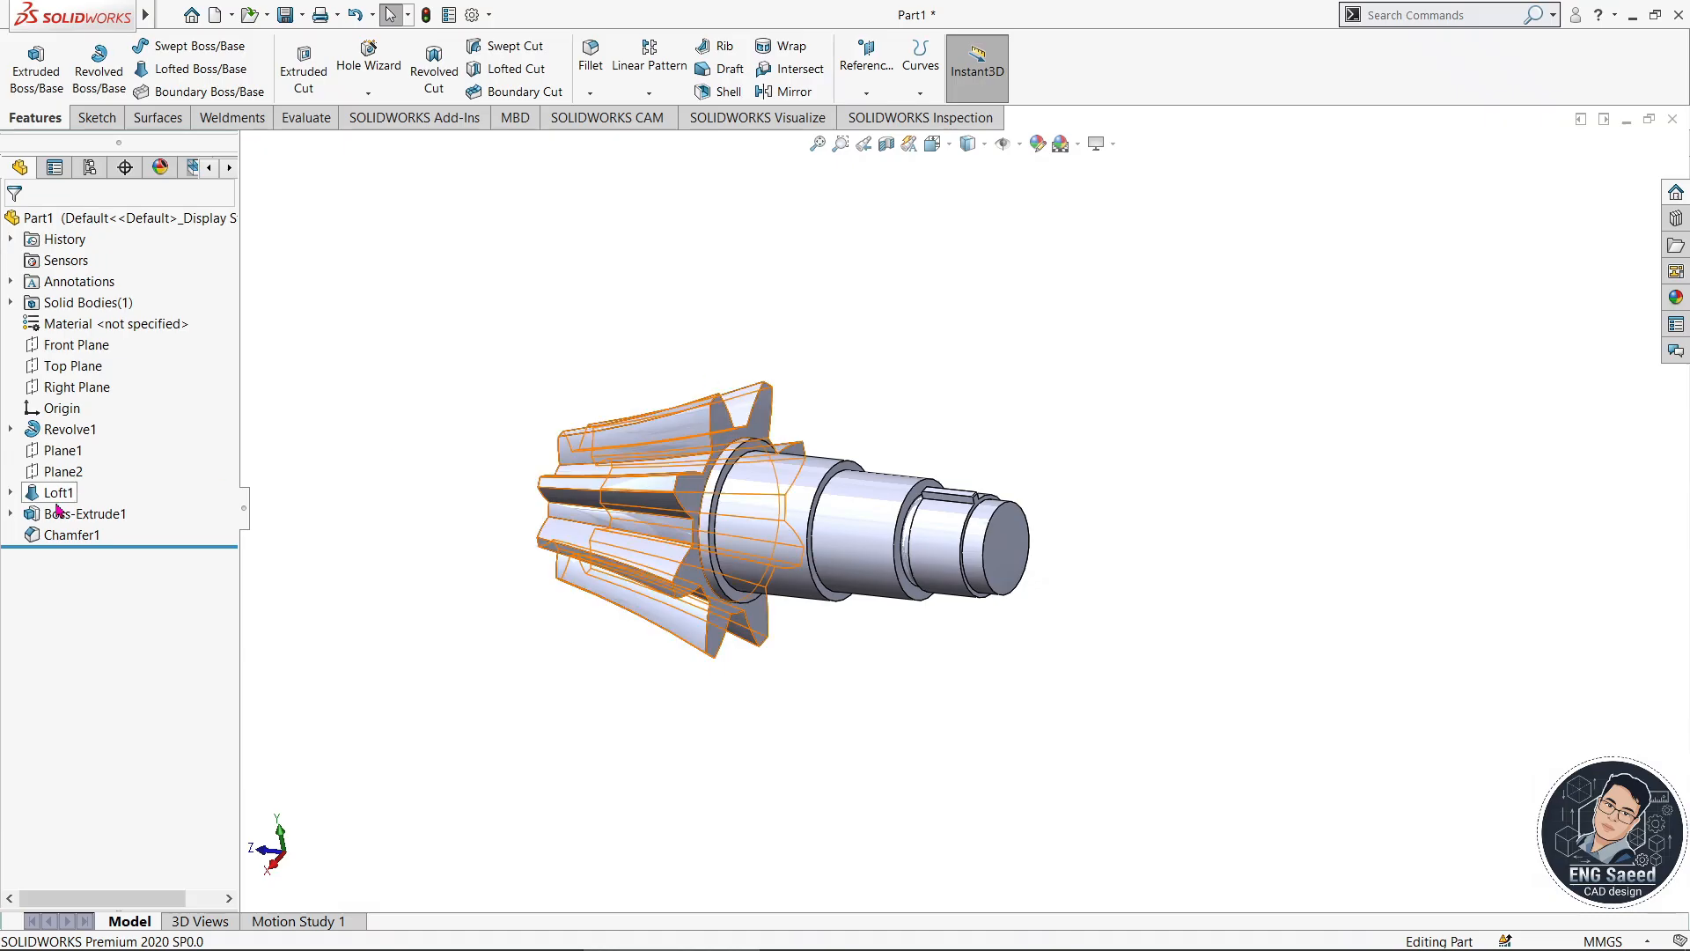
{"action": "left_click", "coordinate": [648, 92]}
{"action": "left_click", "coordinate": [669, 138]}
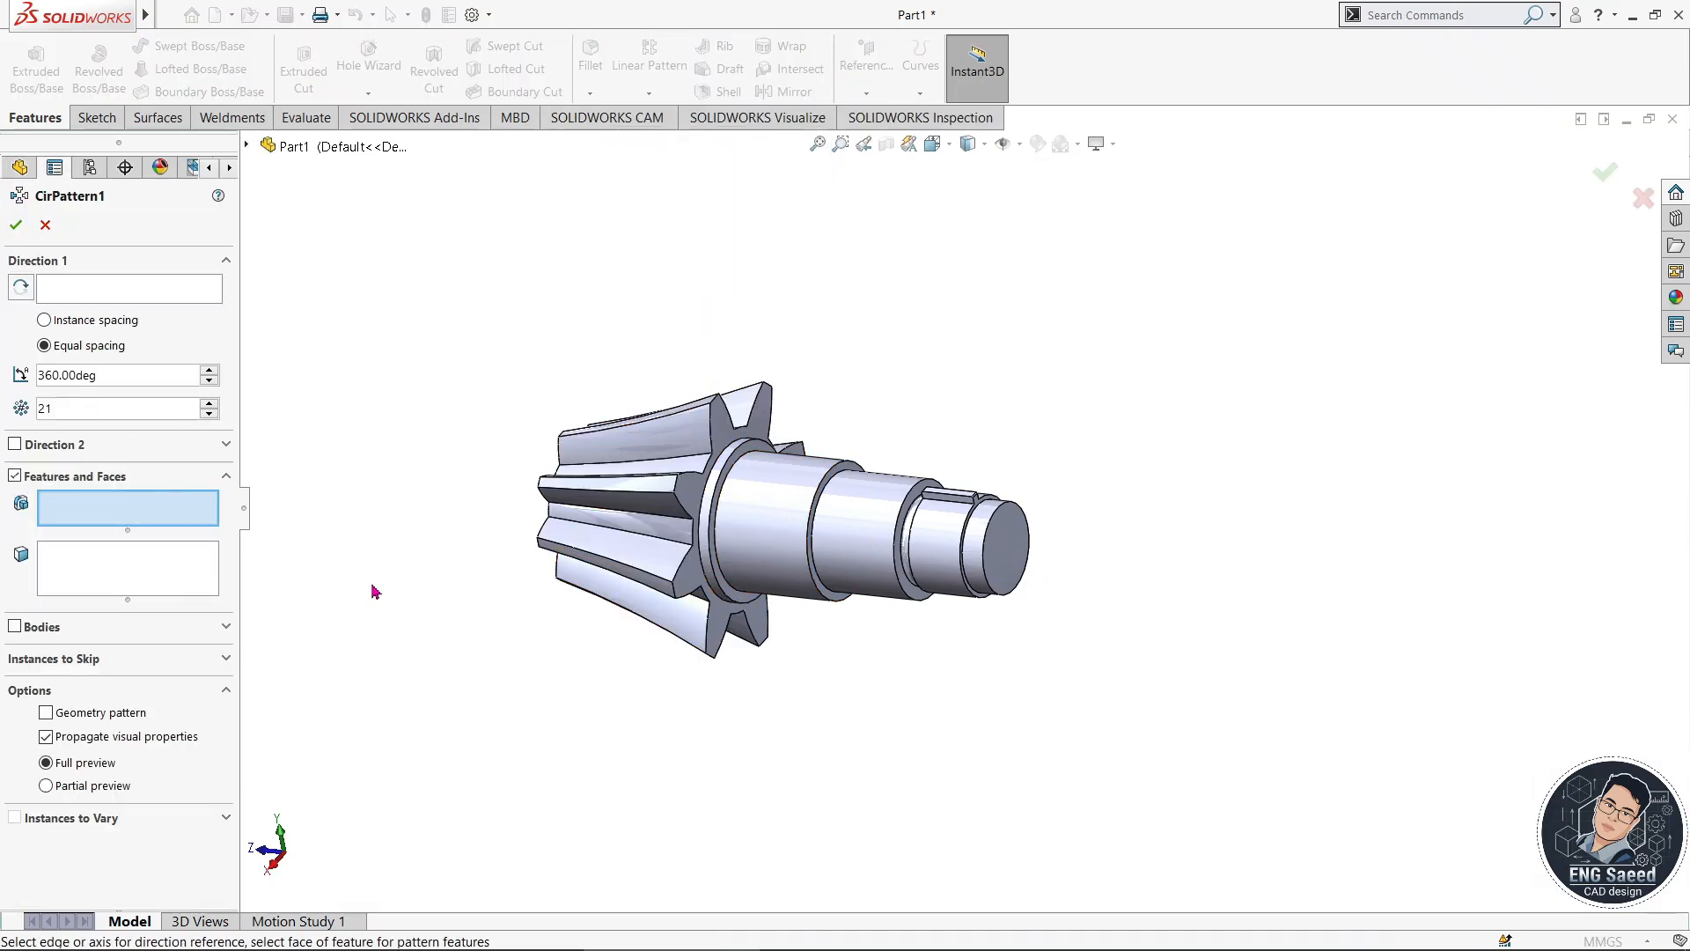
{"action": "scroll", "coordinate": [886, 624], "scroll_direction": "down", "scroll_amount": 4}
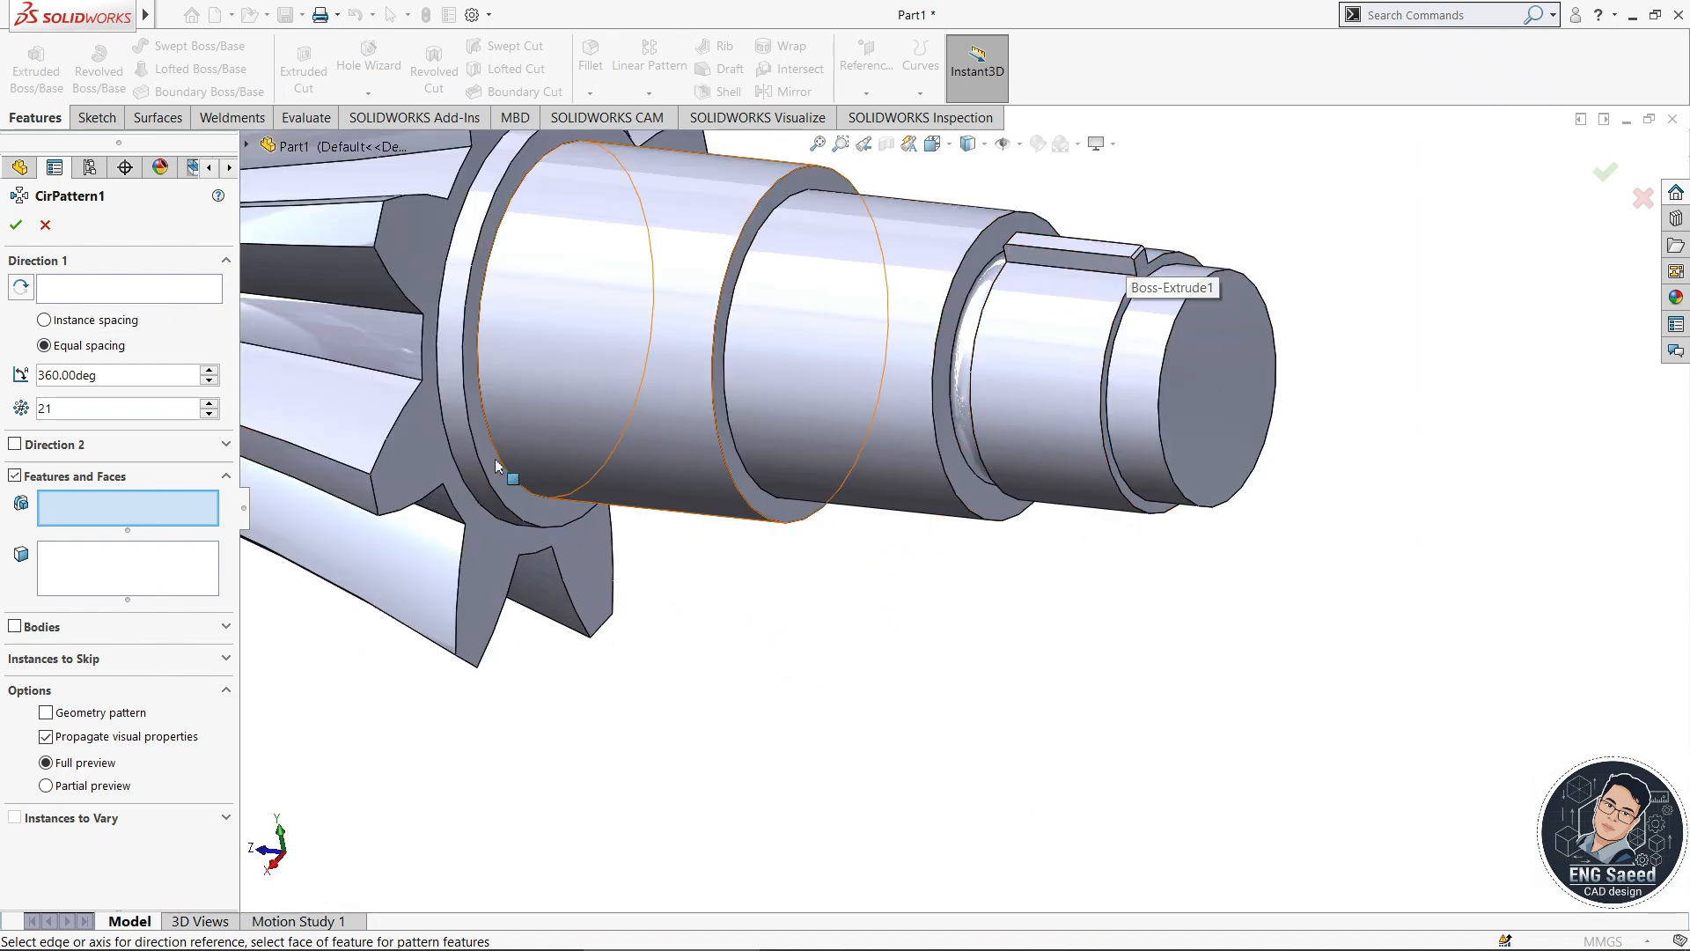
{"action": "scroll", "coordinate": [502, 468], "scroll_direction": "up", "scroll_amount": 4}
{"action": "left_click", "coordinate": [249, 148]}
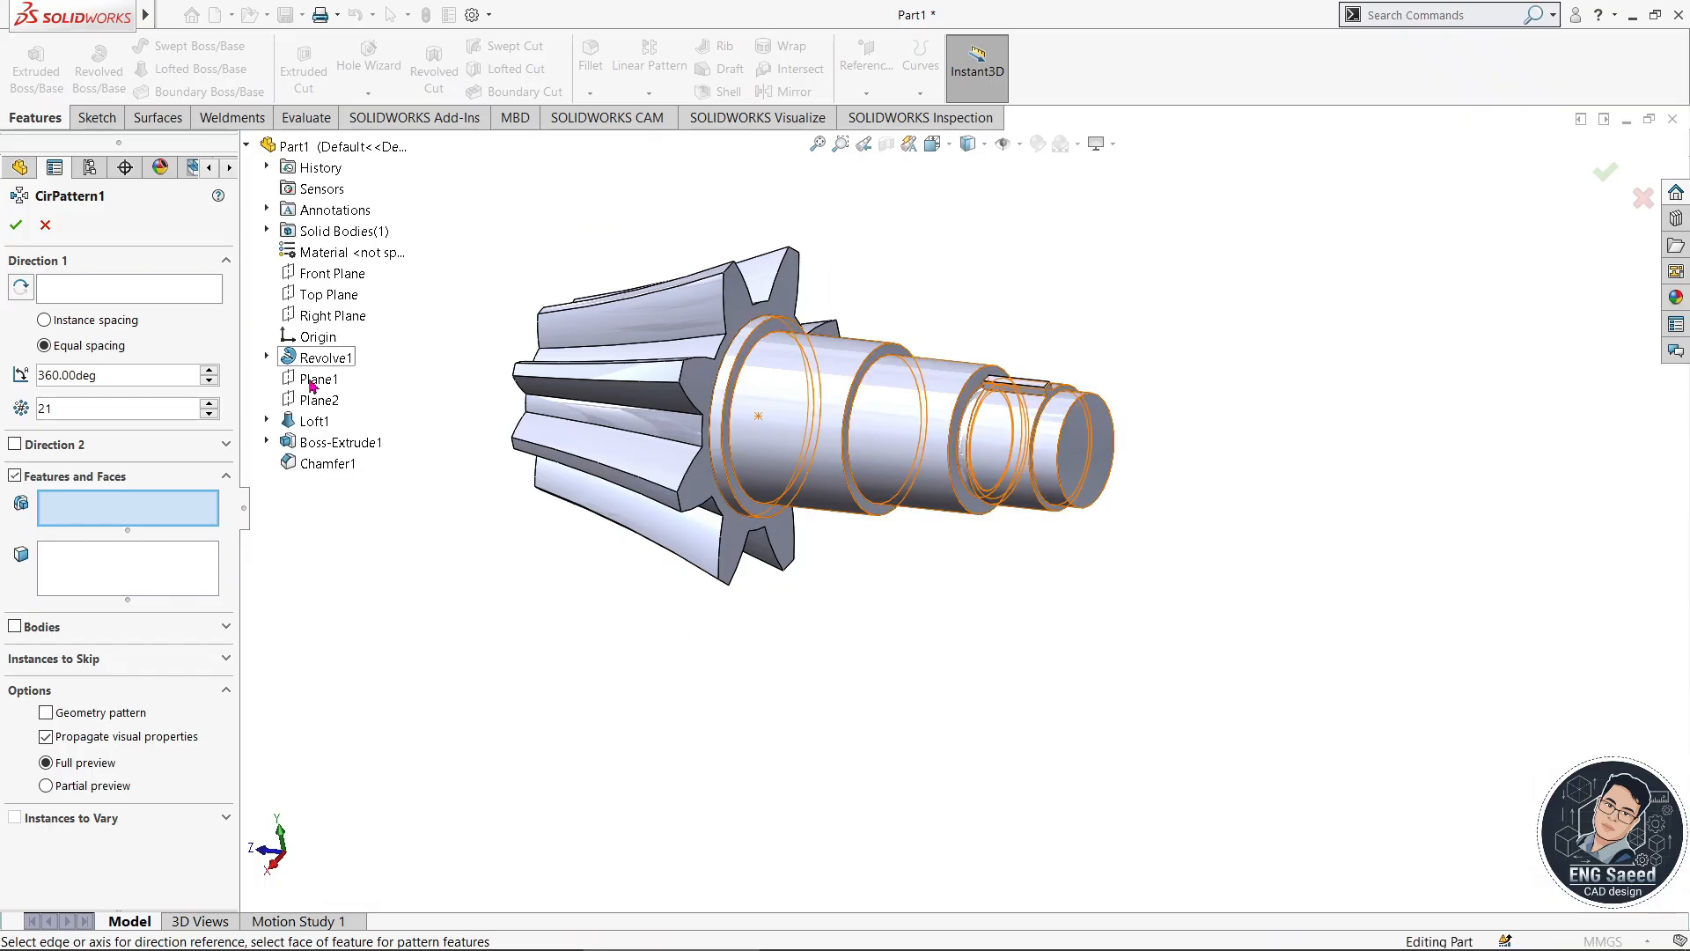
{"action": "left_click", "coordinate": [315, 442]}
{"action": "left_click", "coordinate": [331, 465]}
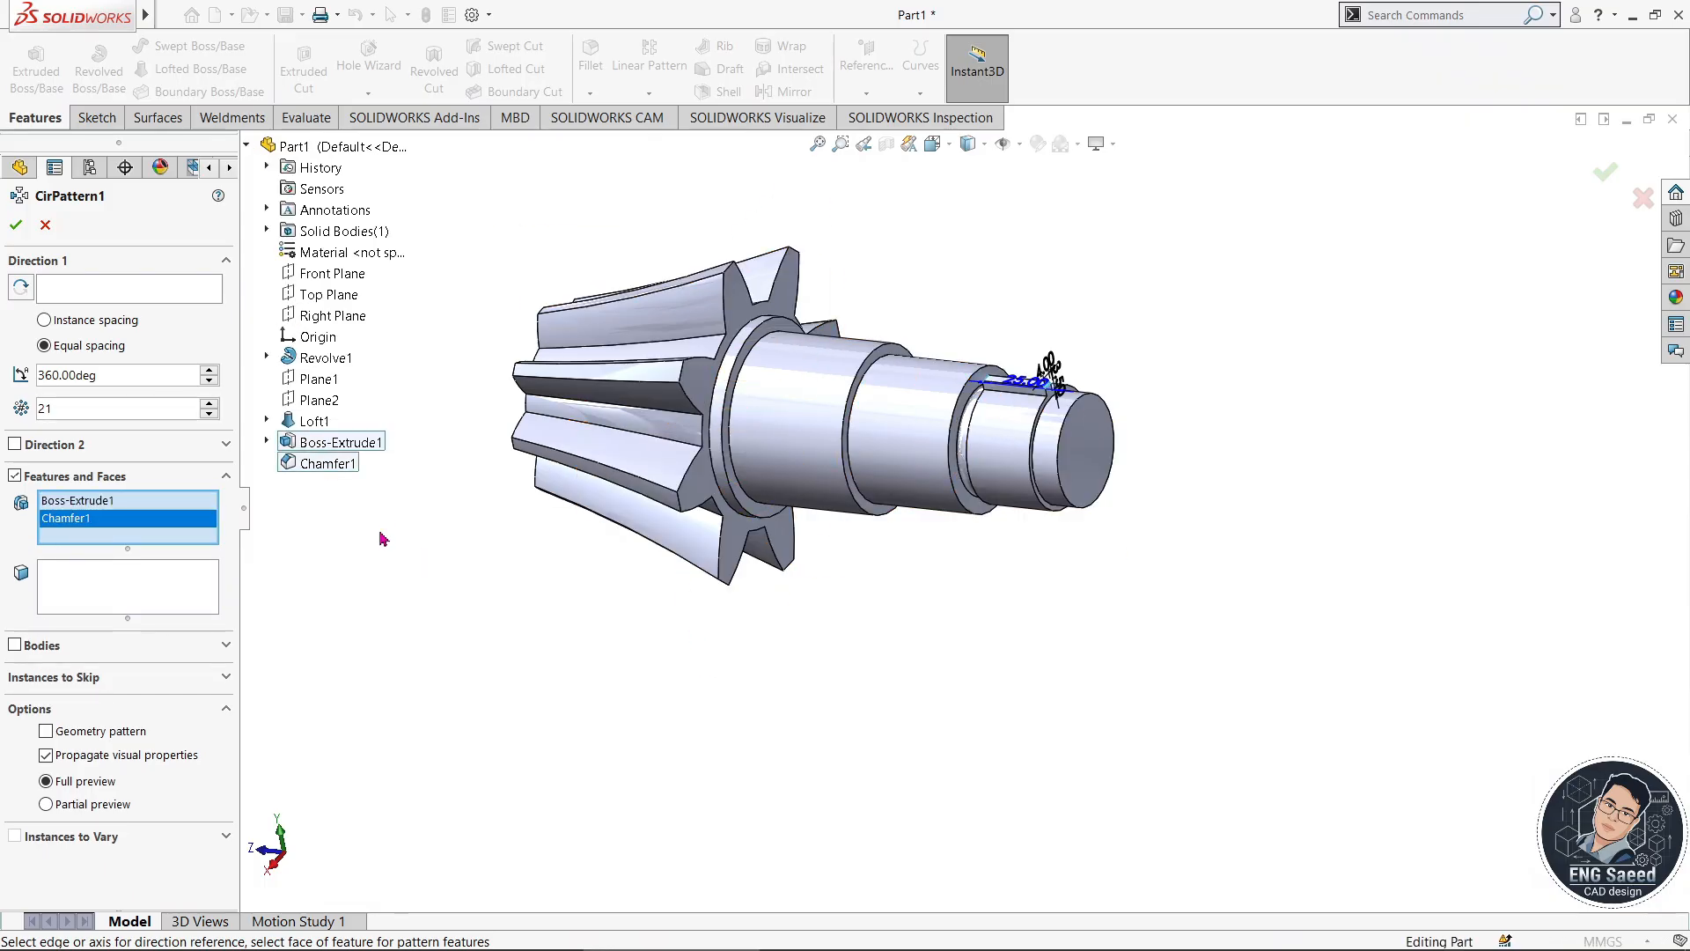
- Use the circular edge of the shoulder beside the key as the pattern's rotation reference
{"action": "left_click", "coordinate": [95, 295]}
{"action": "scroll", "coordinate": [1021, 539], "scroll_direction": "down", "scroll_amount": 5}
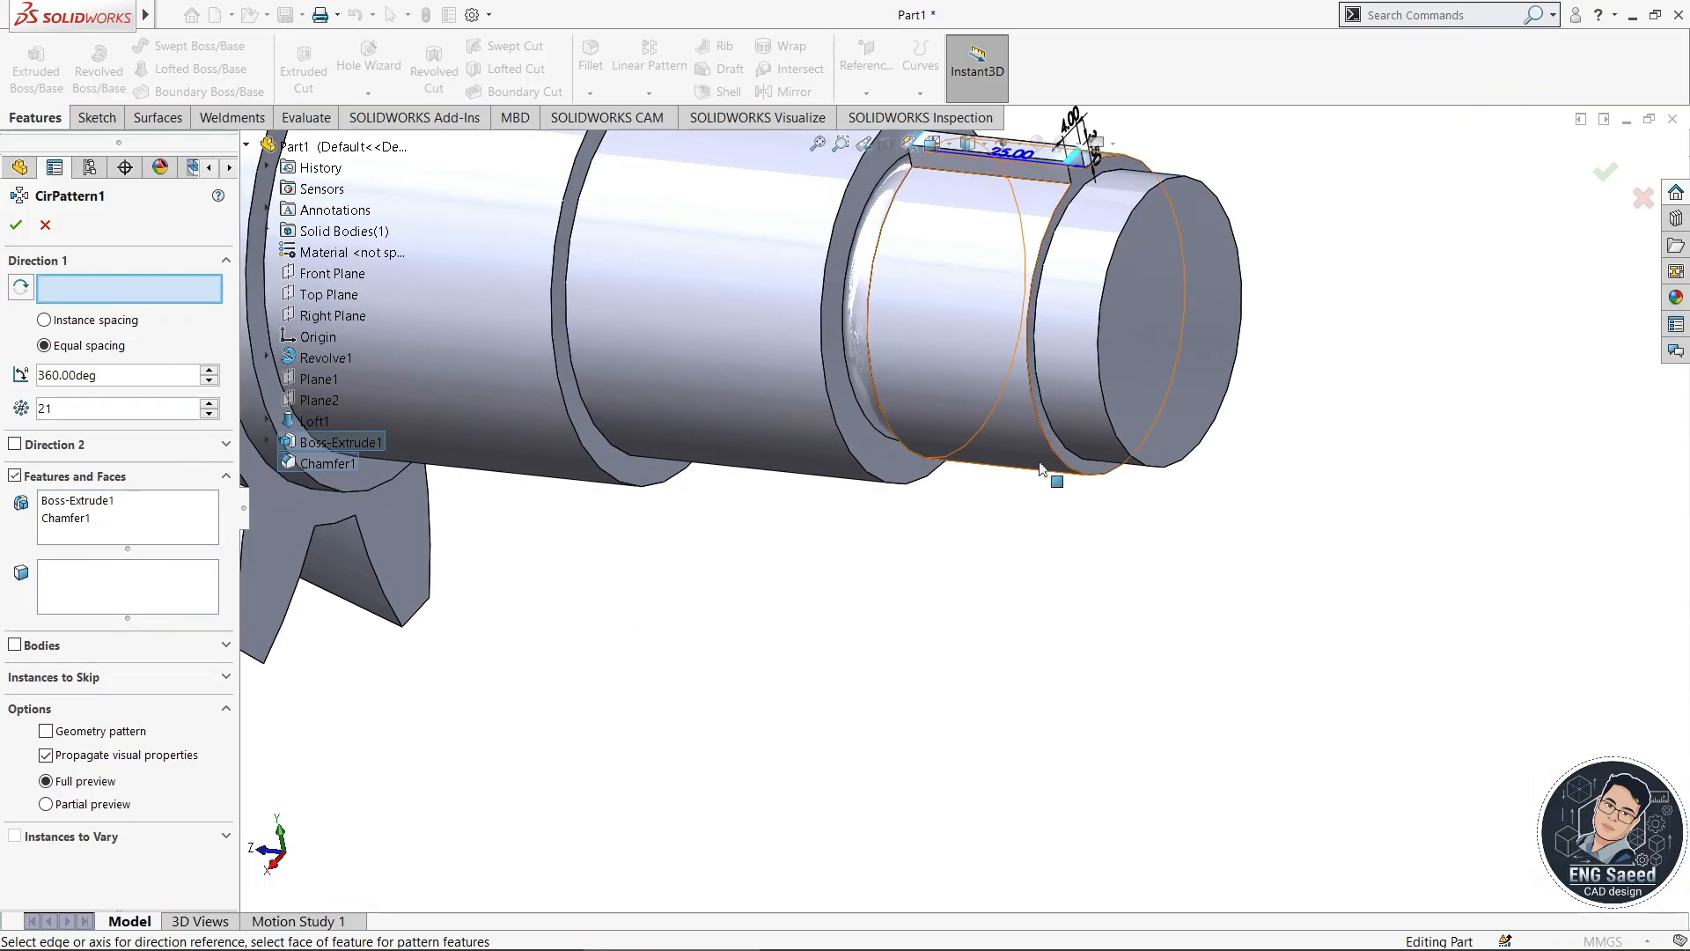
{"action": "left_click", "coordinate": [1050, 455]}
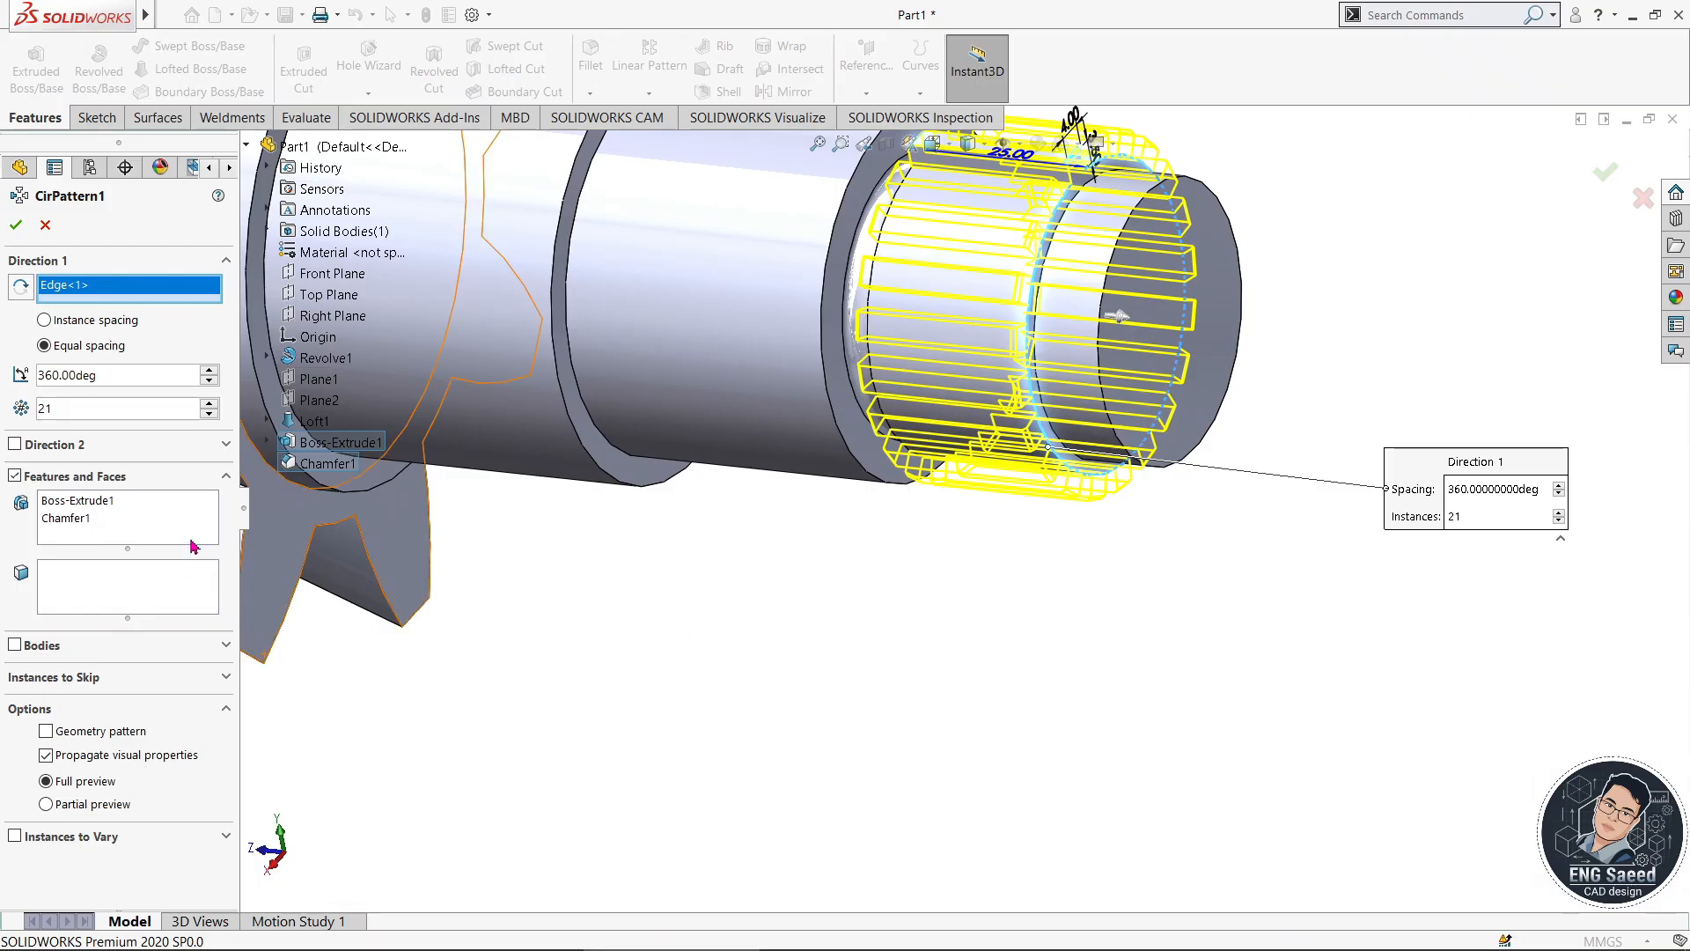
{"action": "scroll", "coordinate": [994, 488], "scroll_direction": "up", "scroll_amount": 3}
{"action": "middle_click_drag", "start_coordinate": [1276, 393], "coordinate": [1187, 418]}
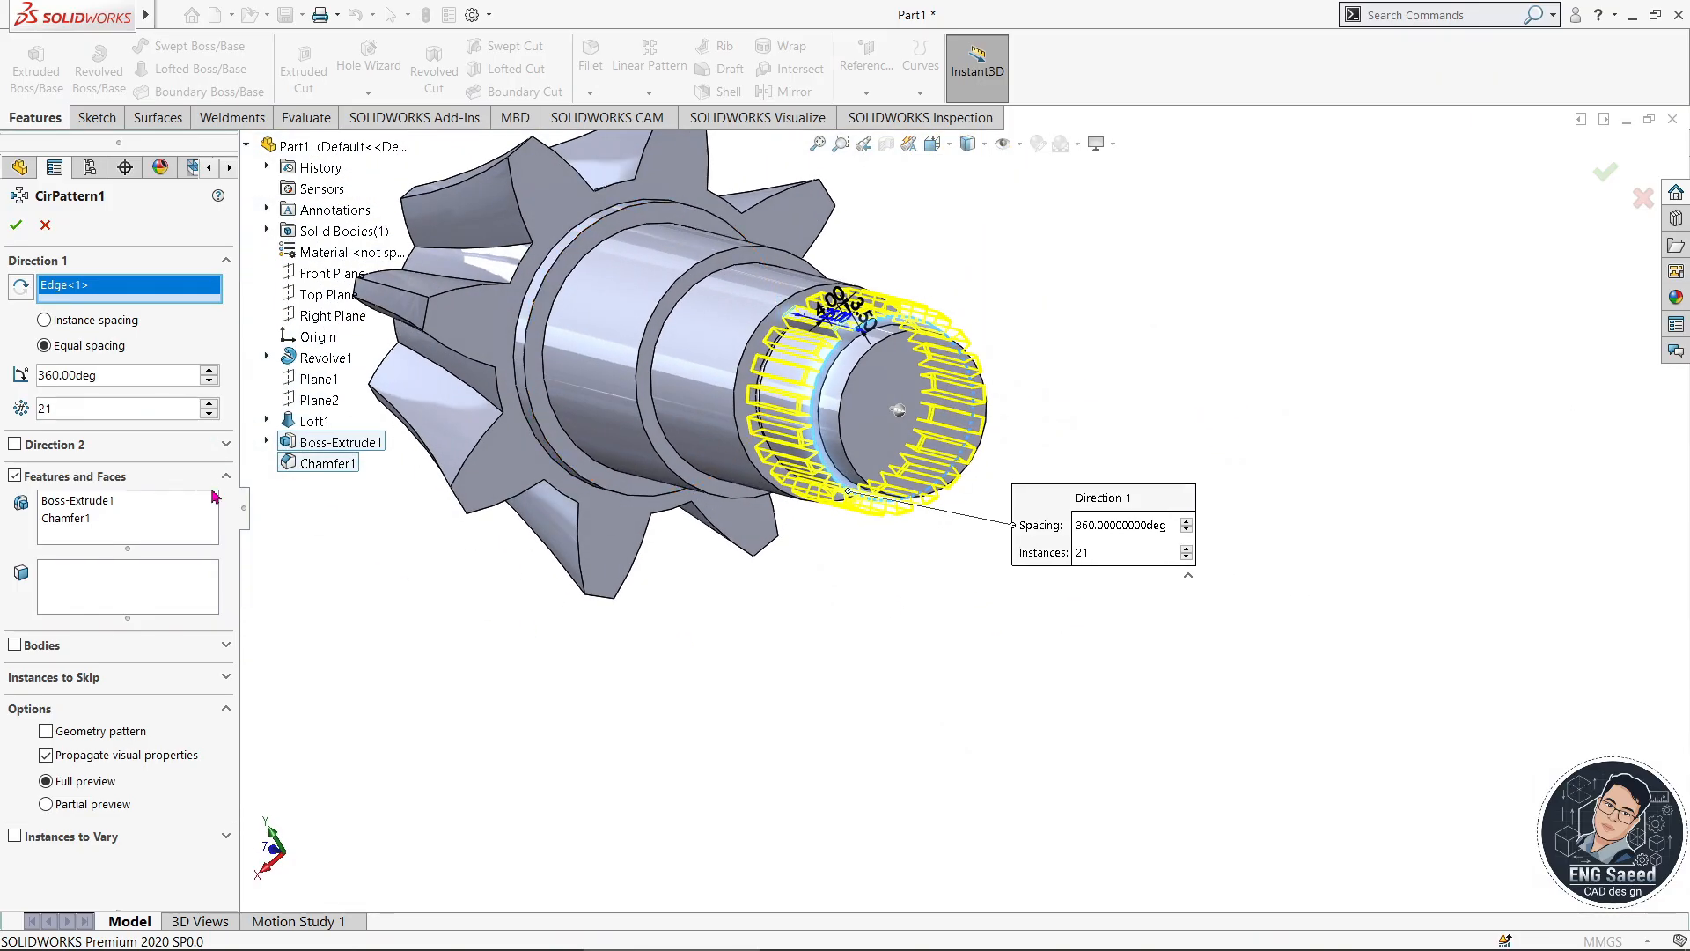
- Set the pattern to 15 instances with equal spacing over 360° and create it
{"action": "left_click", "coordinate": [209, 413]}
{"action": "left_click", "coordinate": [208, 413]}
{"action": "left_click", "coordinate": [208, 413]}
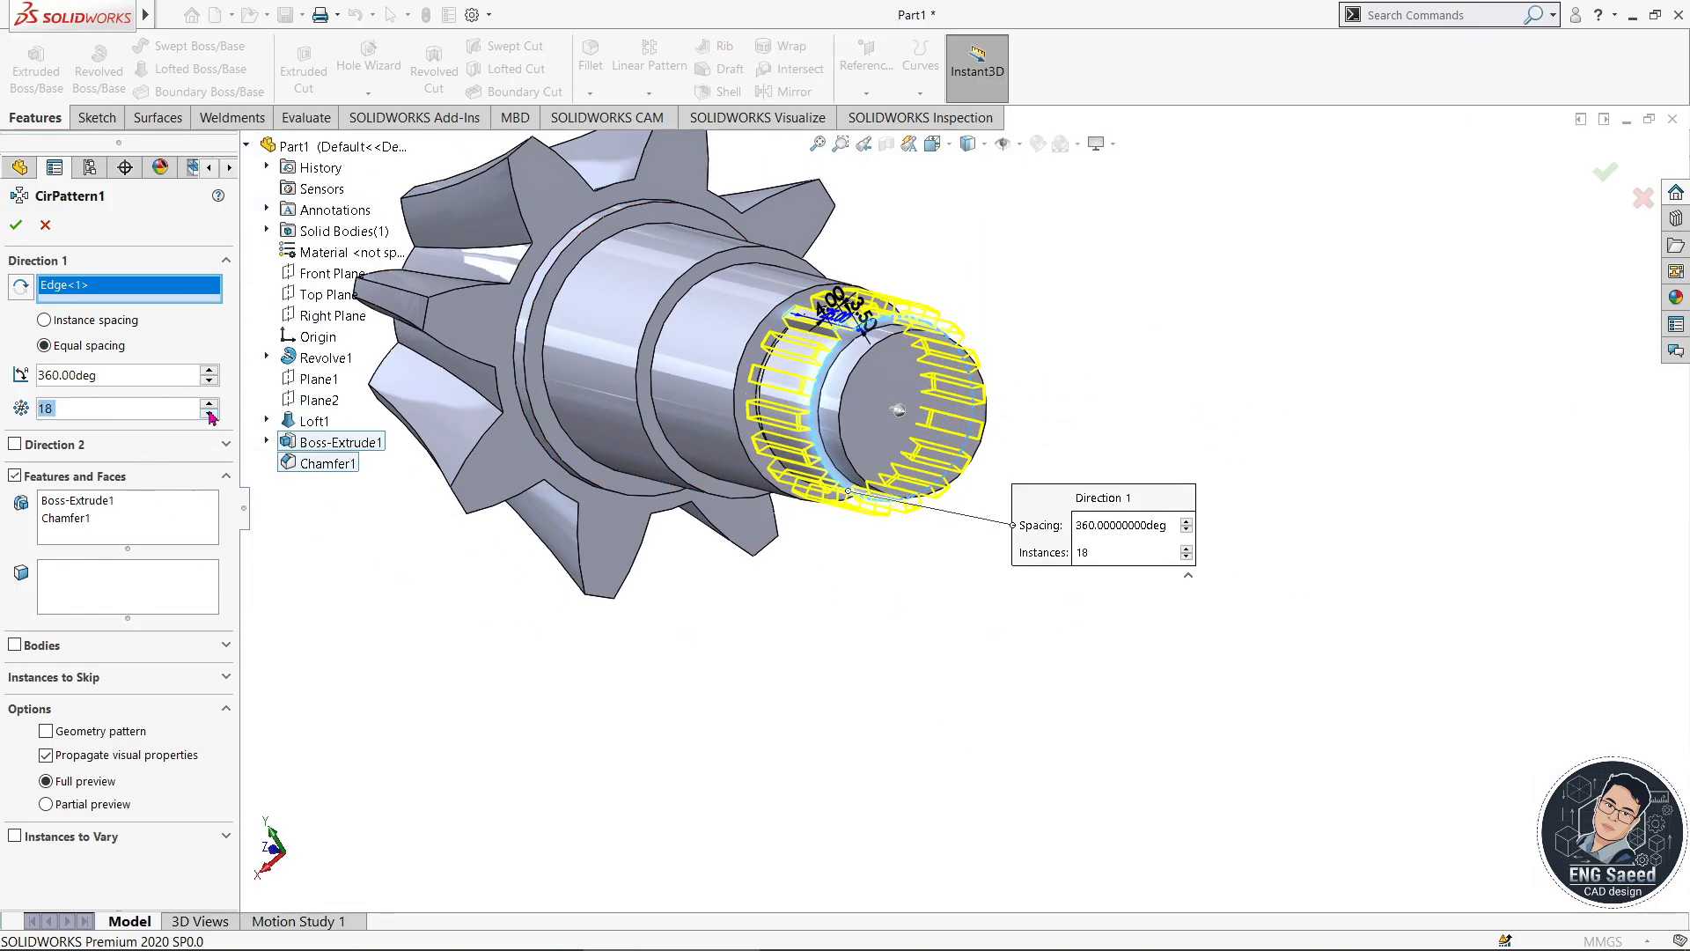
{"action": "left_click", "coordinate": [209, 413]}
{"action": "left_click", "coordinate": [209, 413]}
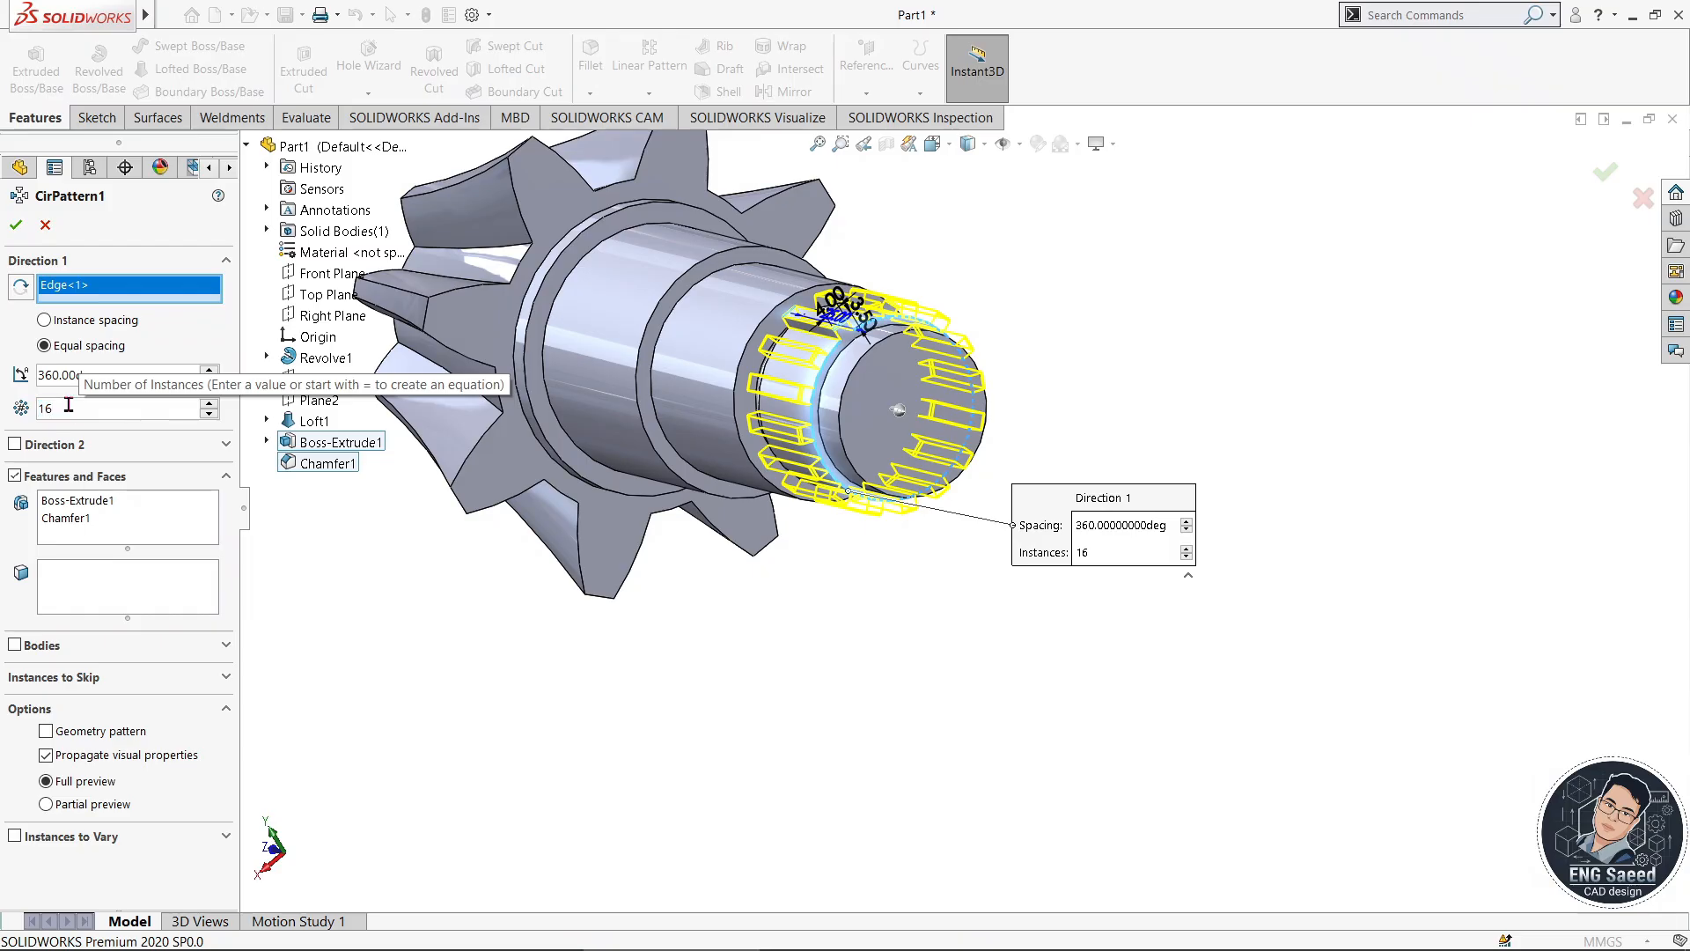
{"action": "double_click", "coordinate": [68, 405]}
{"action": "type", "text": "="}
{"action": "key", "text": "BackSpace"}
{"action": "type", "text": "15"}
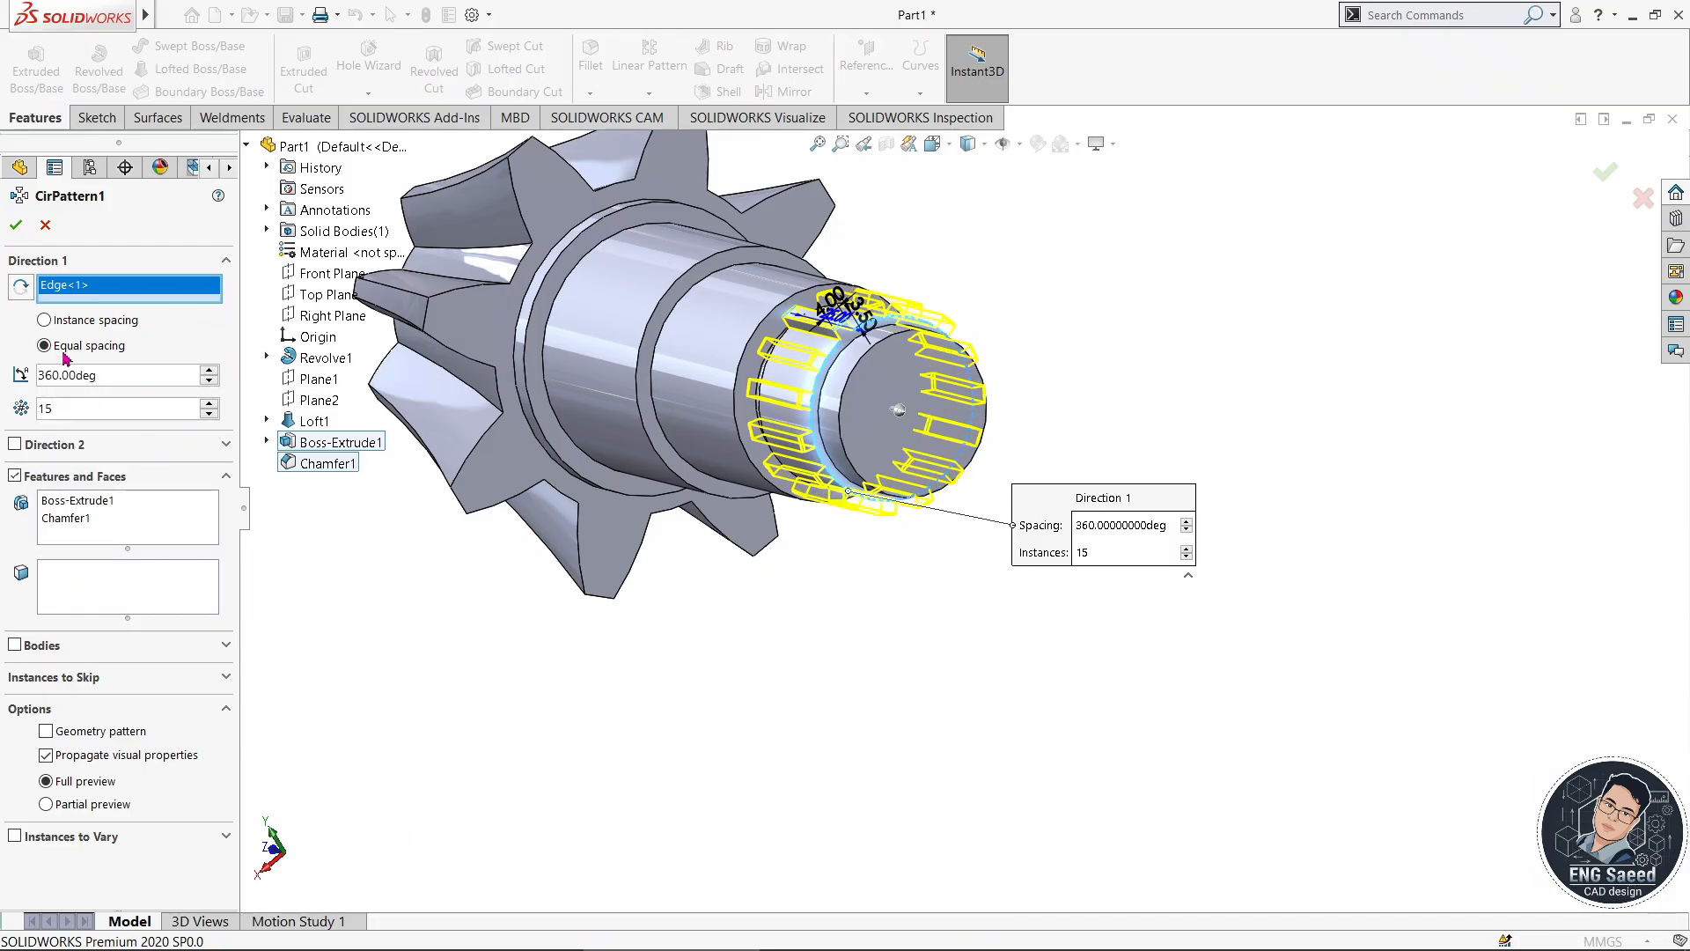
{"action": "left_click", "coordinate": [17, 226]}
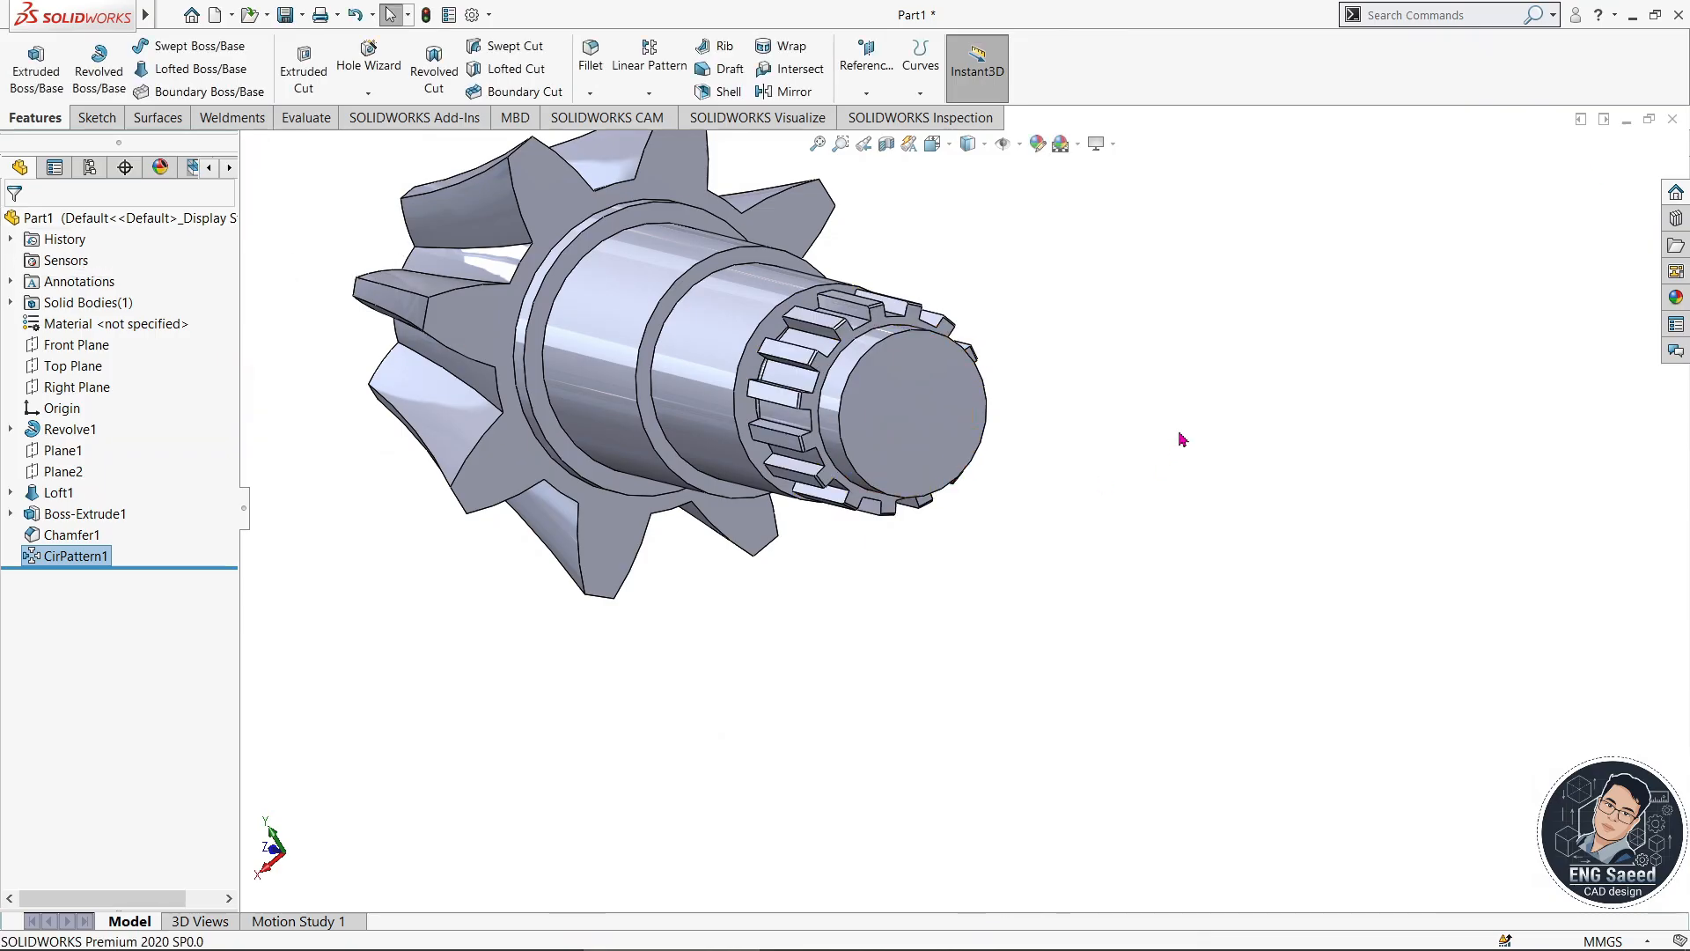
- Open a sketch on the flat face at the shaft's small end and draw a circle about 21 mm in diameter centred on the origin
{"action": "scroll", "coordinate": [885, 595], "scroll_direction": "up", "scroll_amount": 3}
{"action": "middle_click_drag", "start_coordinate": [885, 594], "coordinate": [969, 596]}
{"action": "scroll", "coordinate": [936, 607], "scroll_direction": "down", "scroll_amount": 2}
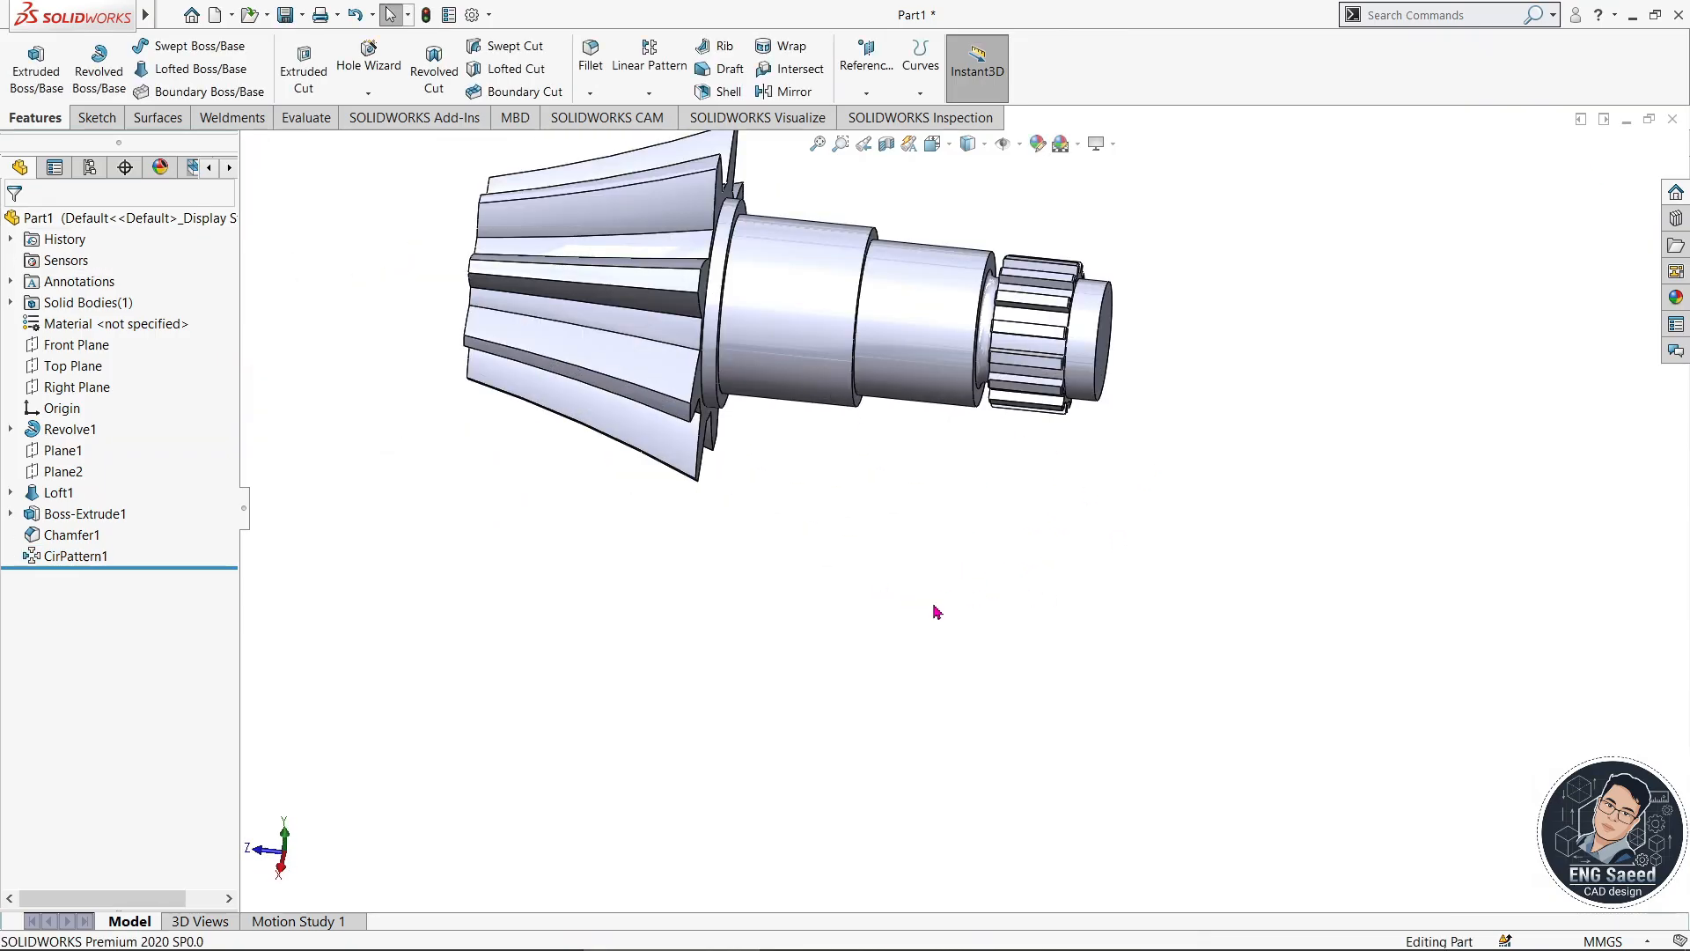
{"action": "scroll", "coordinate": [1003, 533], "scroll_direction": "down", "scroll_amount": 2}
{"action": "middle_click_drag", "start_coordinate": [996, 540], "coordinate": [883, 420]}
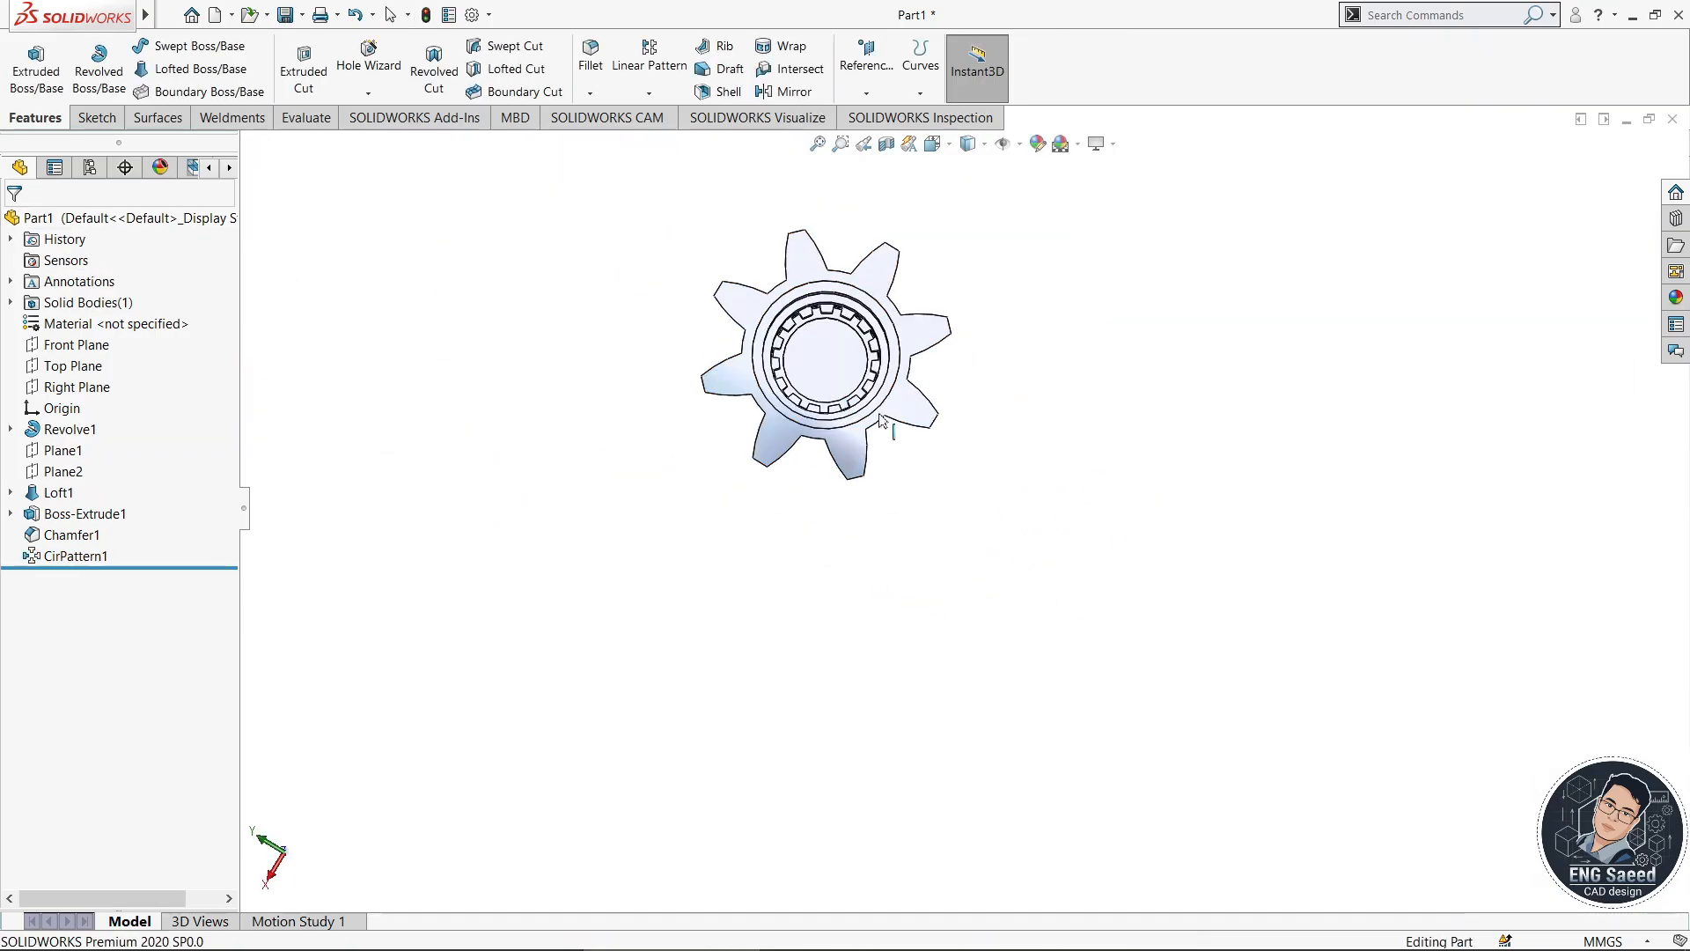
{"action": "left_click", "coordinate": [833, 368]}
{"action": "left_click", "coordinate": [965, 322]}
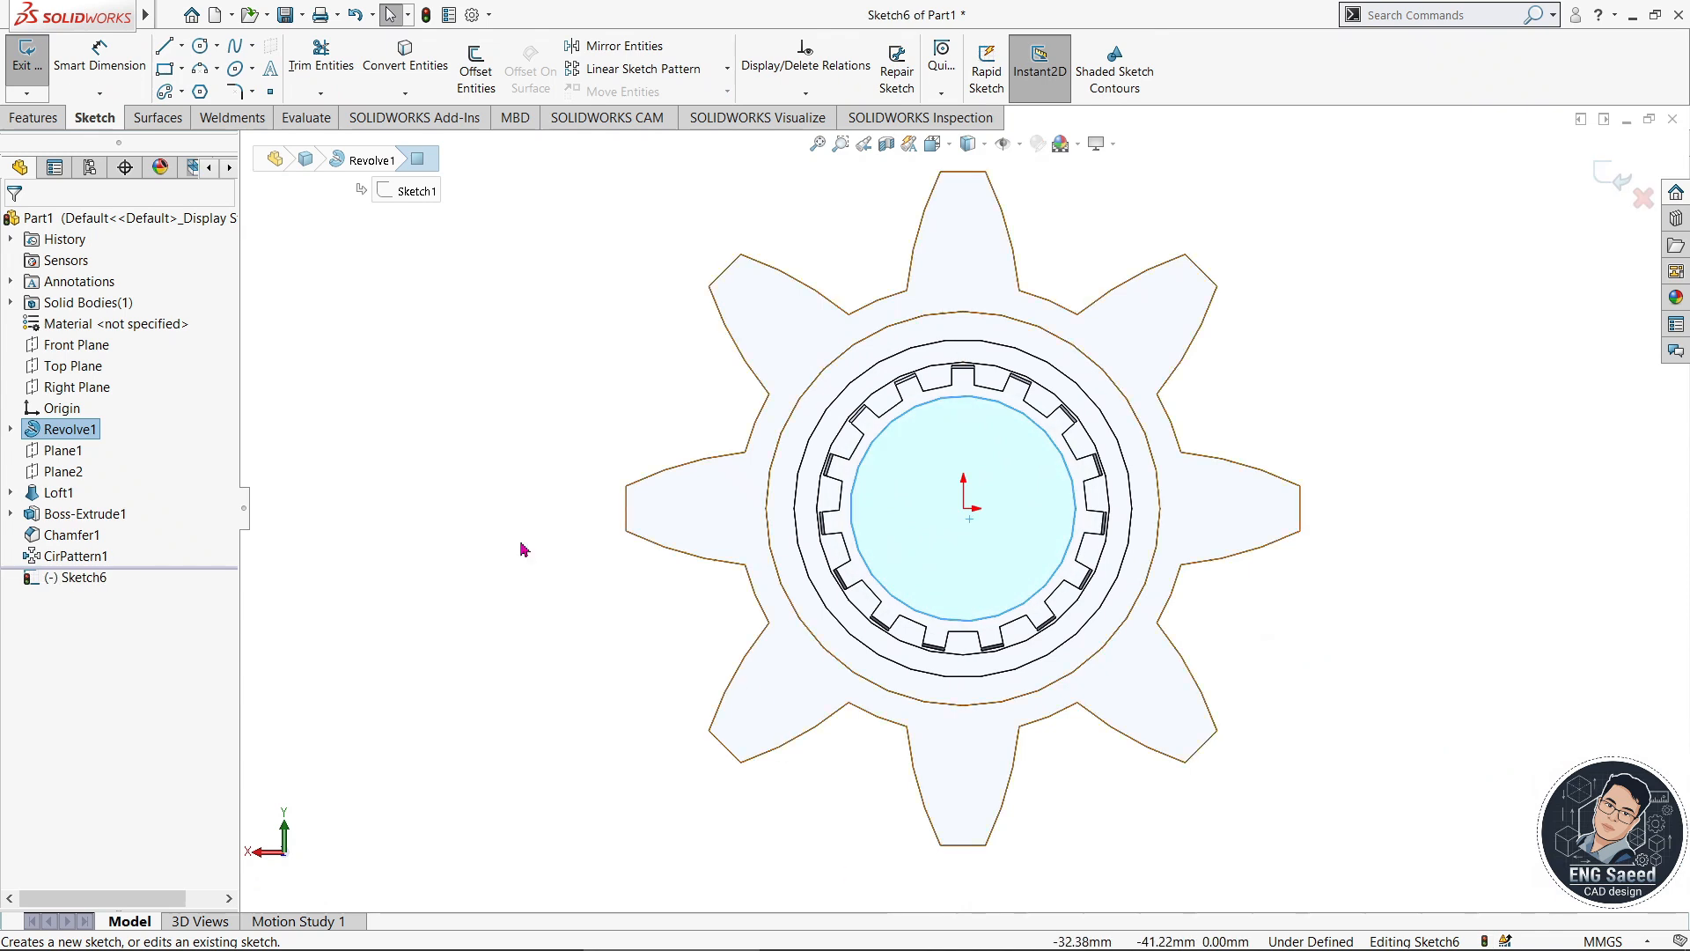
{"action": "left_click", "coordinate": [200, 45]}
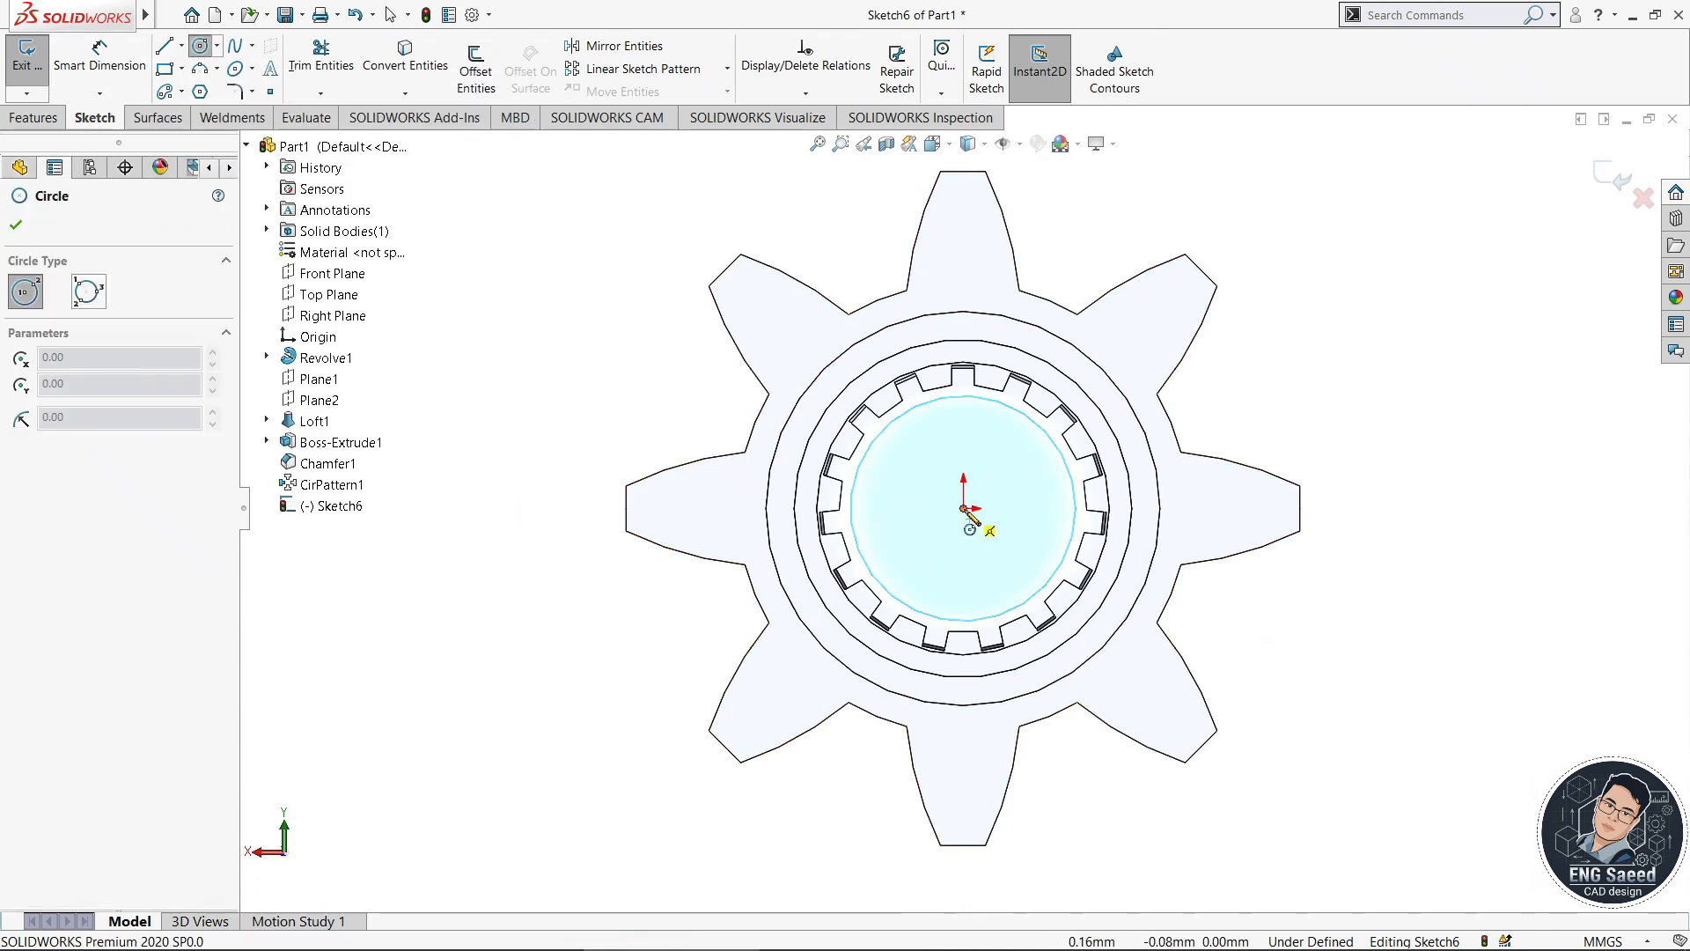
{"action": "left_click", "coordinate": [963, 508]}
{"action": "left_click", "coordinate": [1001, 555]}
- Dimension the circle's diameter as 15 mm and finish dimensioning
{"action": "key", "text": "d"}
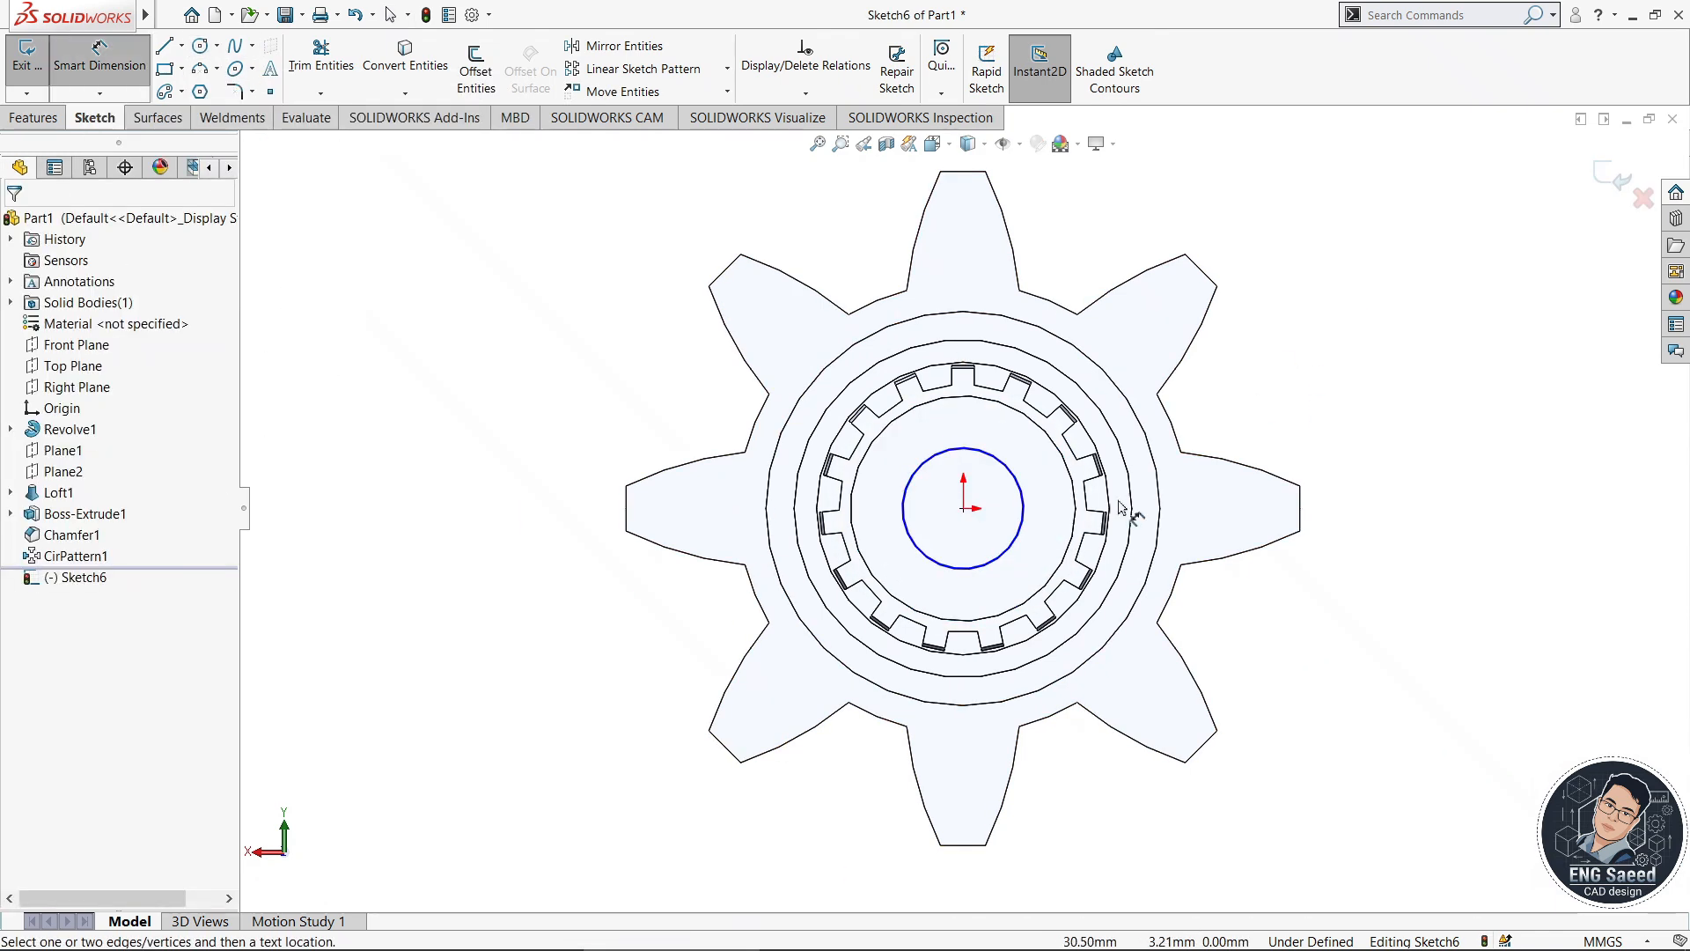
{"action": "left_click", "coordinate": [1025, 498]}
{"action": "left_click", "coordinate": [1244, 400]}
{"action": "type", "text": "1"}
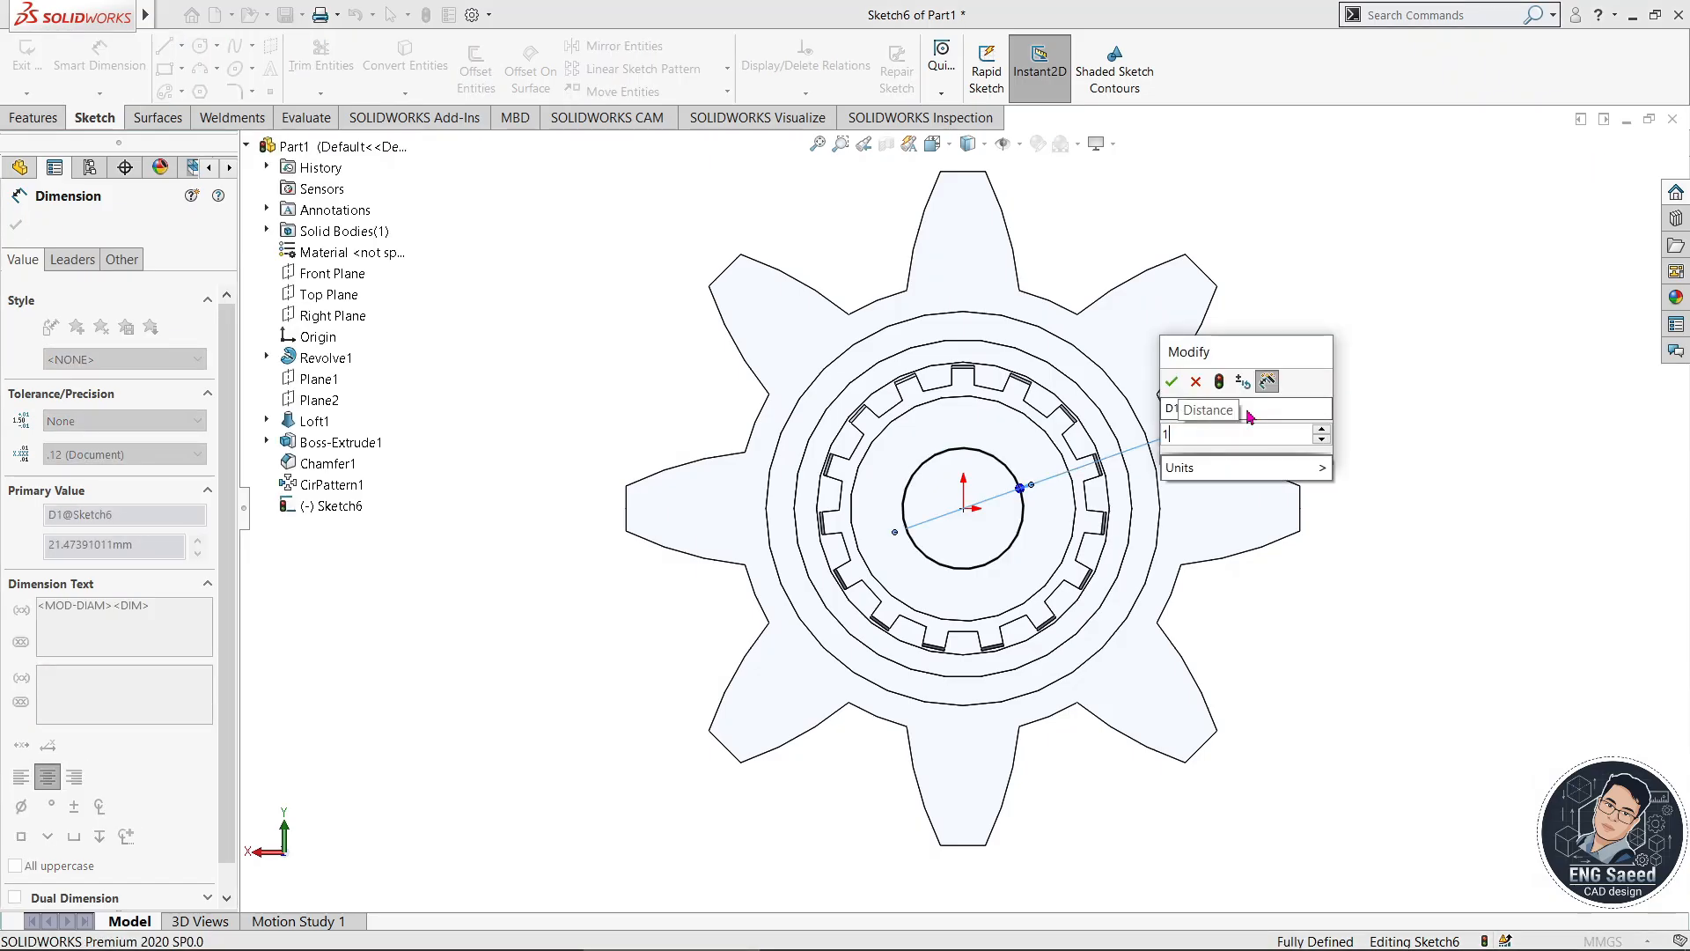
{"action": "type", "text": "5"}
{"action": "key", "text": "Return"}
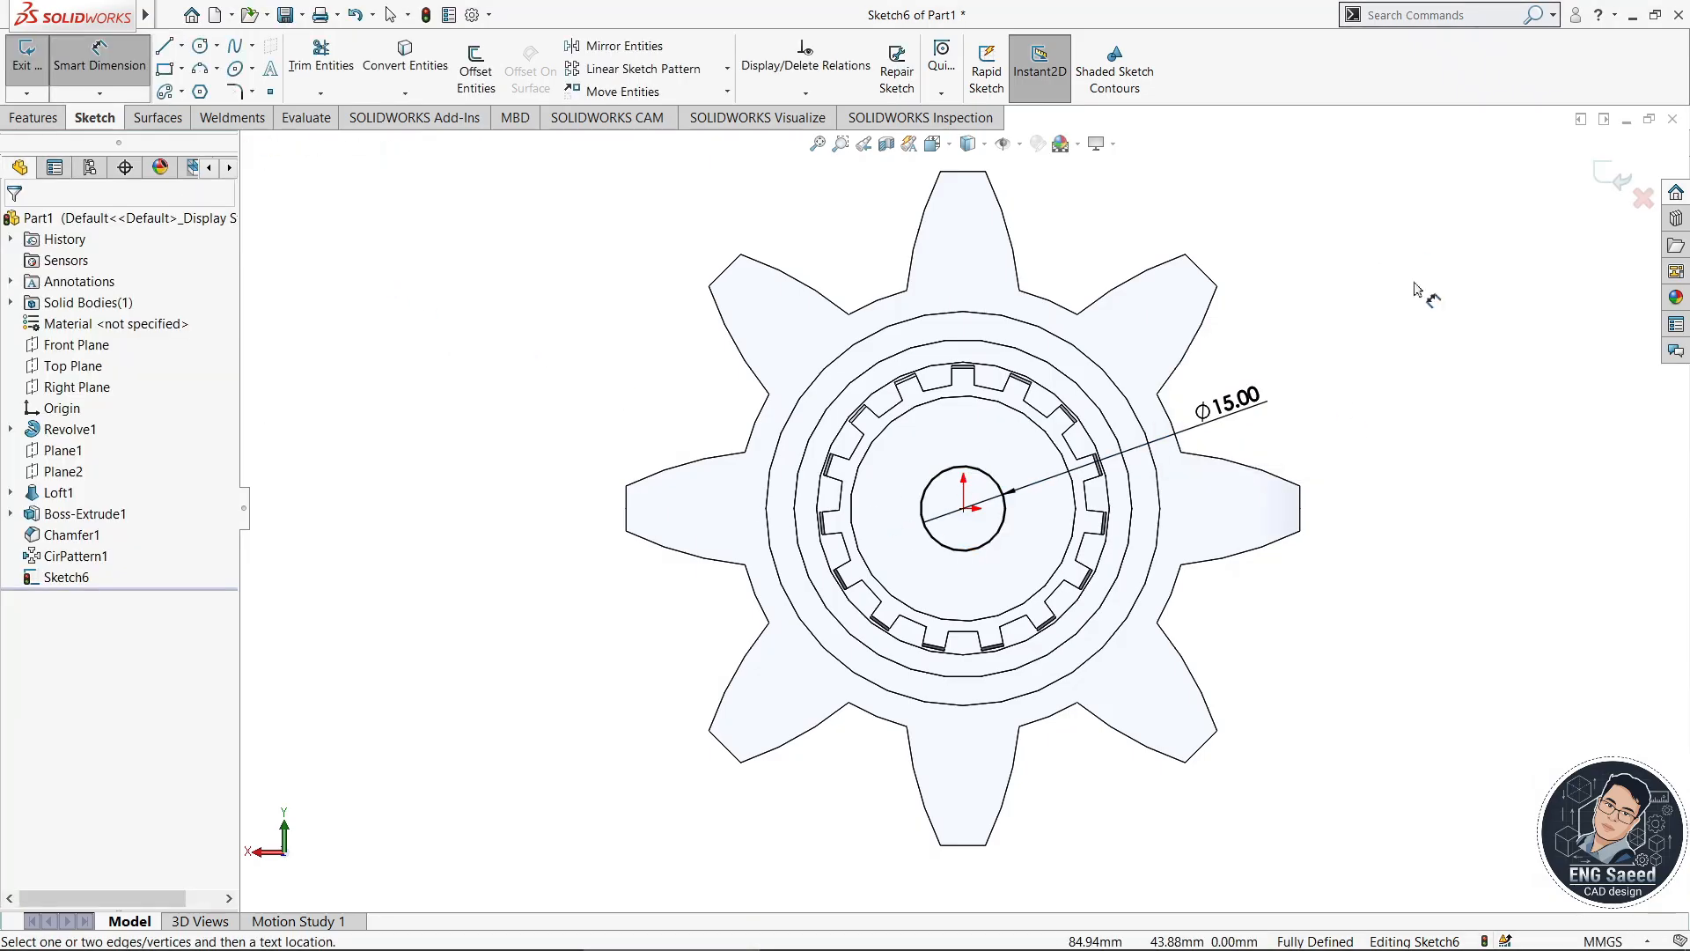
{"action": "right_click", "coordinate": [1414, 288]}
{"action": "left_click", "coordinate": [1444, 332]}
- Cut the circle through the whole shaft and gear with an Extruded Cut set to Through All
{"action": "middle_click_drag", "start_coordinate": [1409, 352], "coordinate": [1438, 318]}
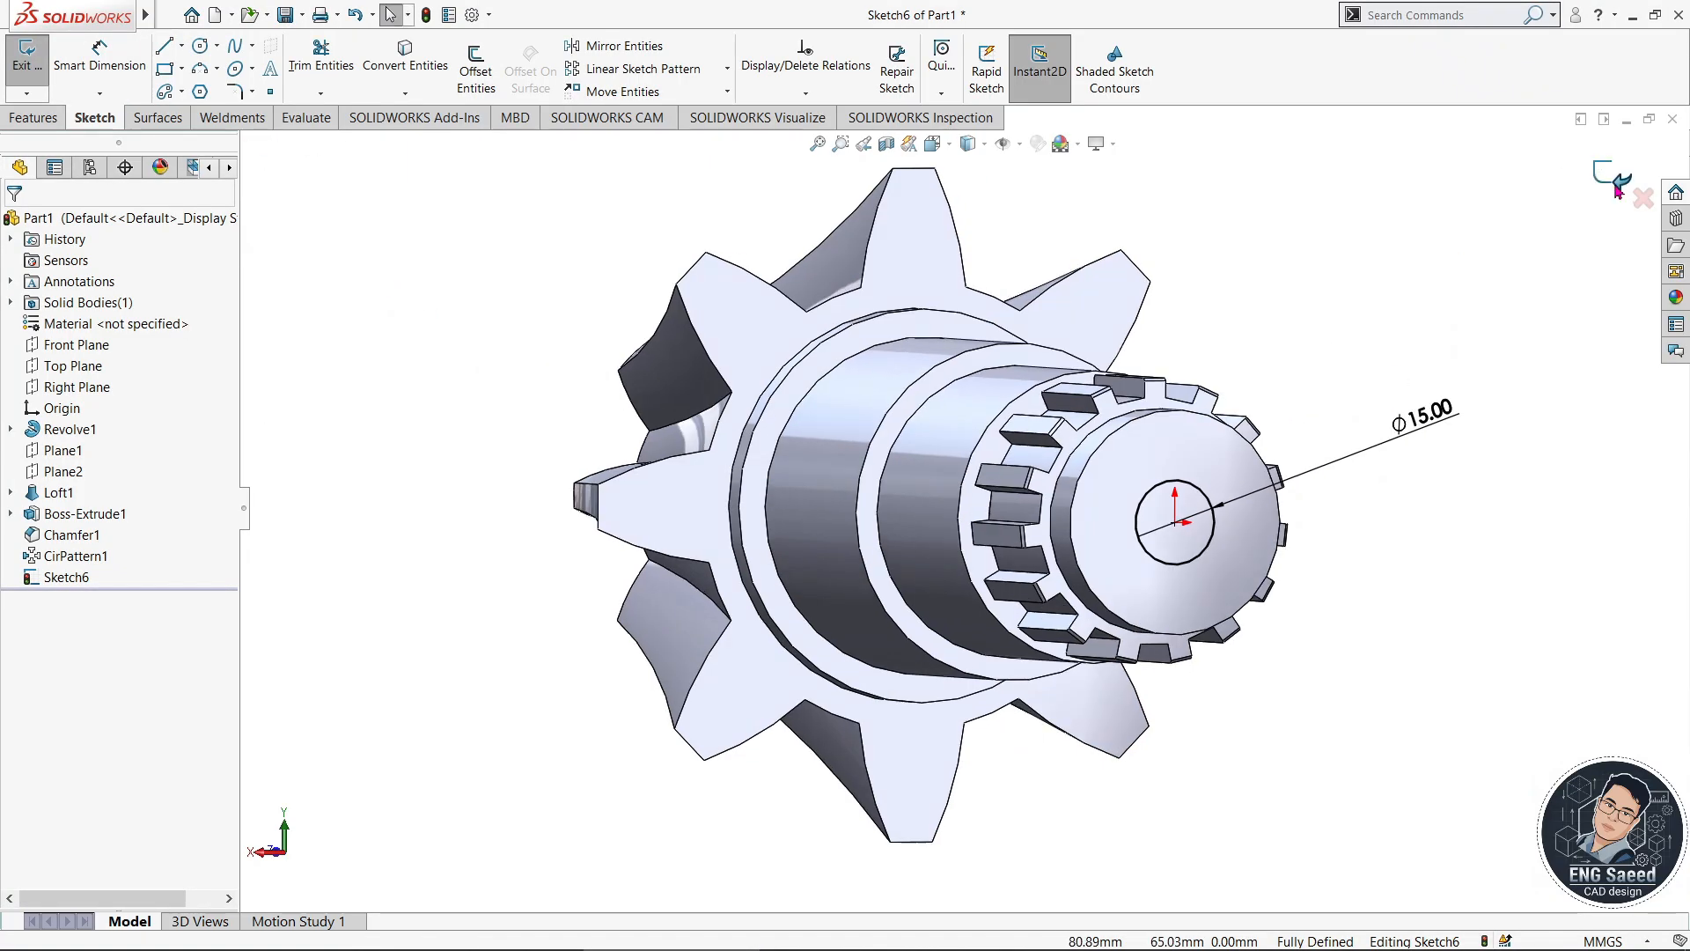
{"action": "left_click", "coordinate": [33, 117]}
{"action": "left_click", "coordinate": [304, 71]}
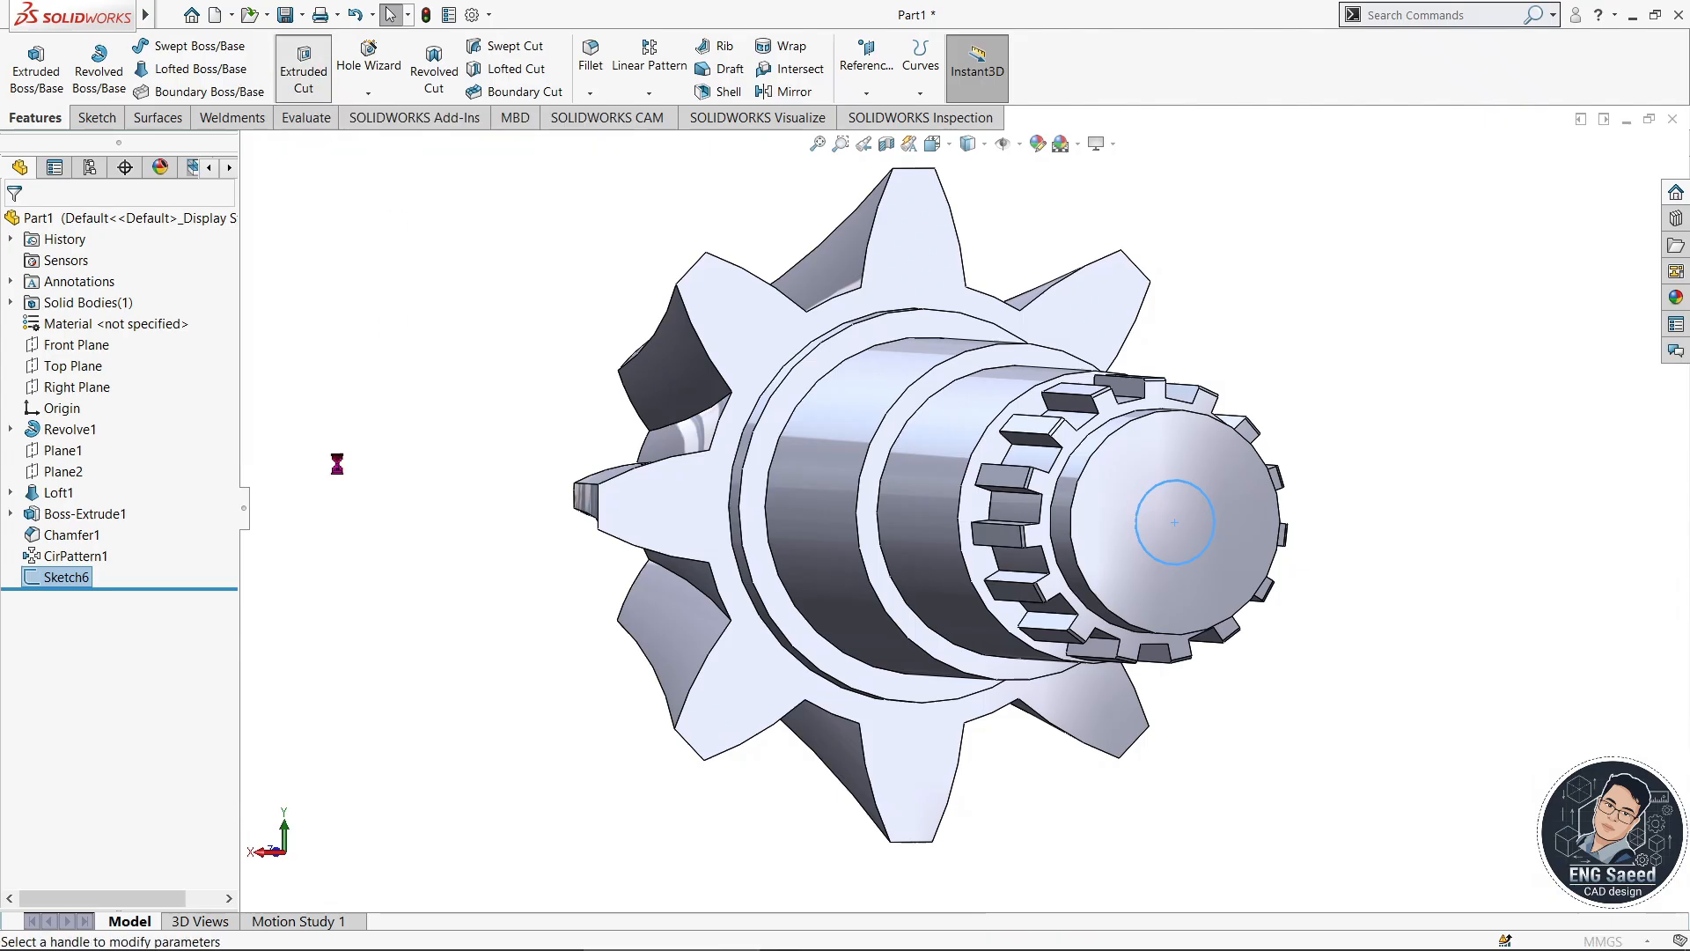
{"action": "left_click", "coordinate": [211, 348]}
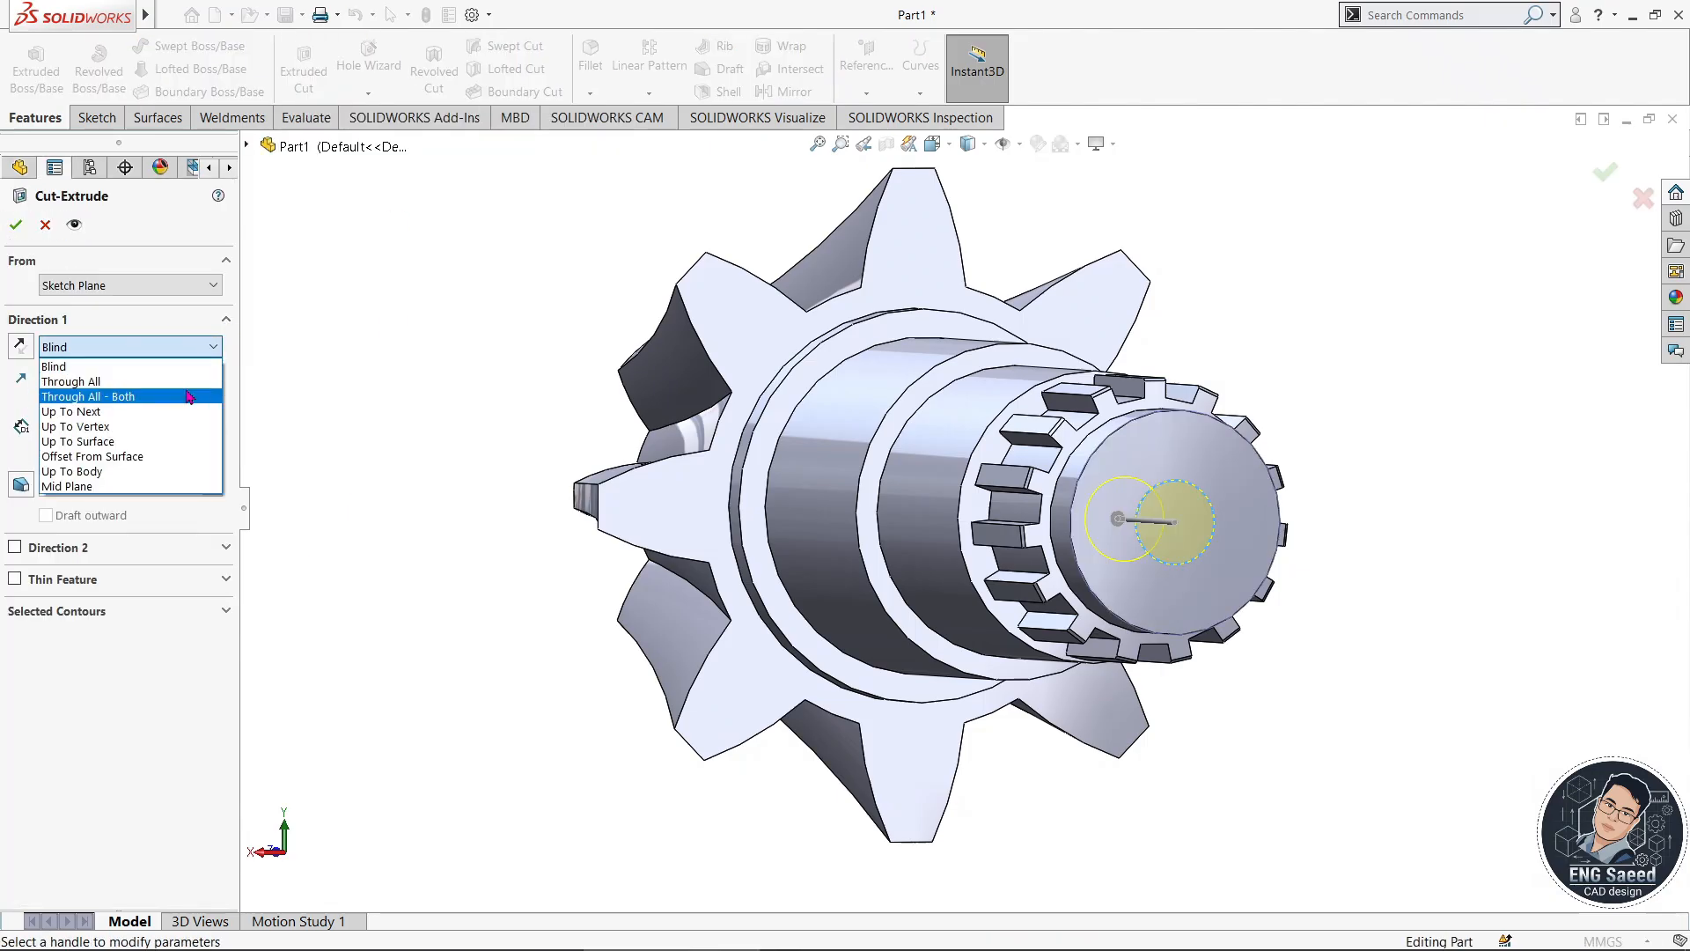
{"action": "left_click", "coordinate": [88, 364]}
{"action": "middle_click_drag", "start_coordinate": [343, 467], "coordinate": [615, 573]}
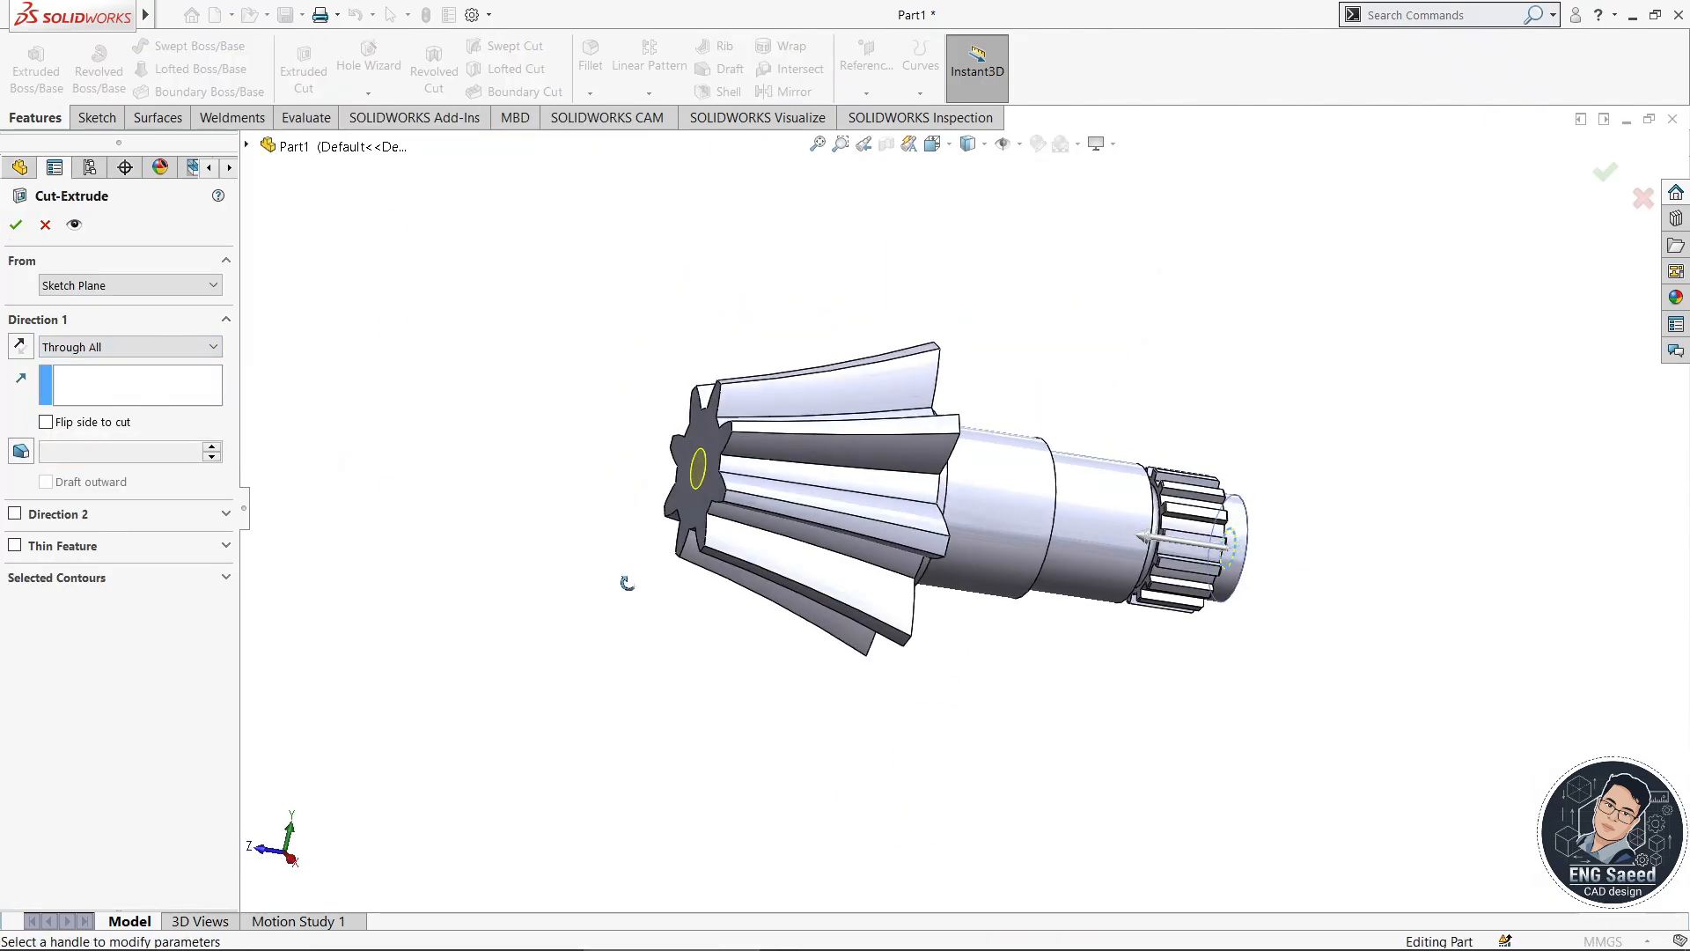
{"action": "left_click", "coordinate": [16, 226]}
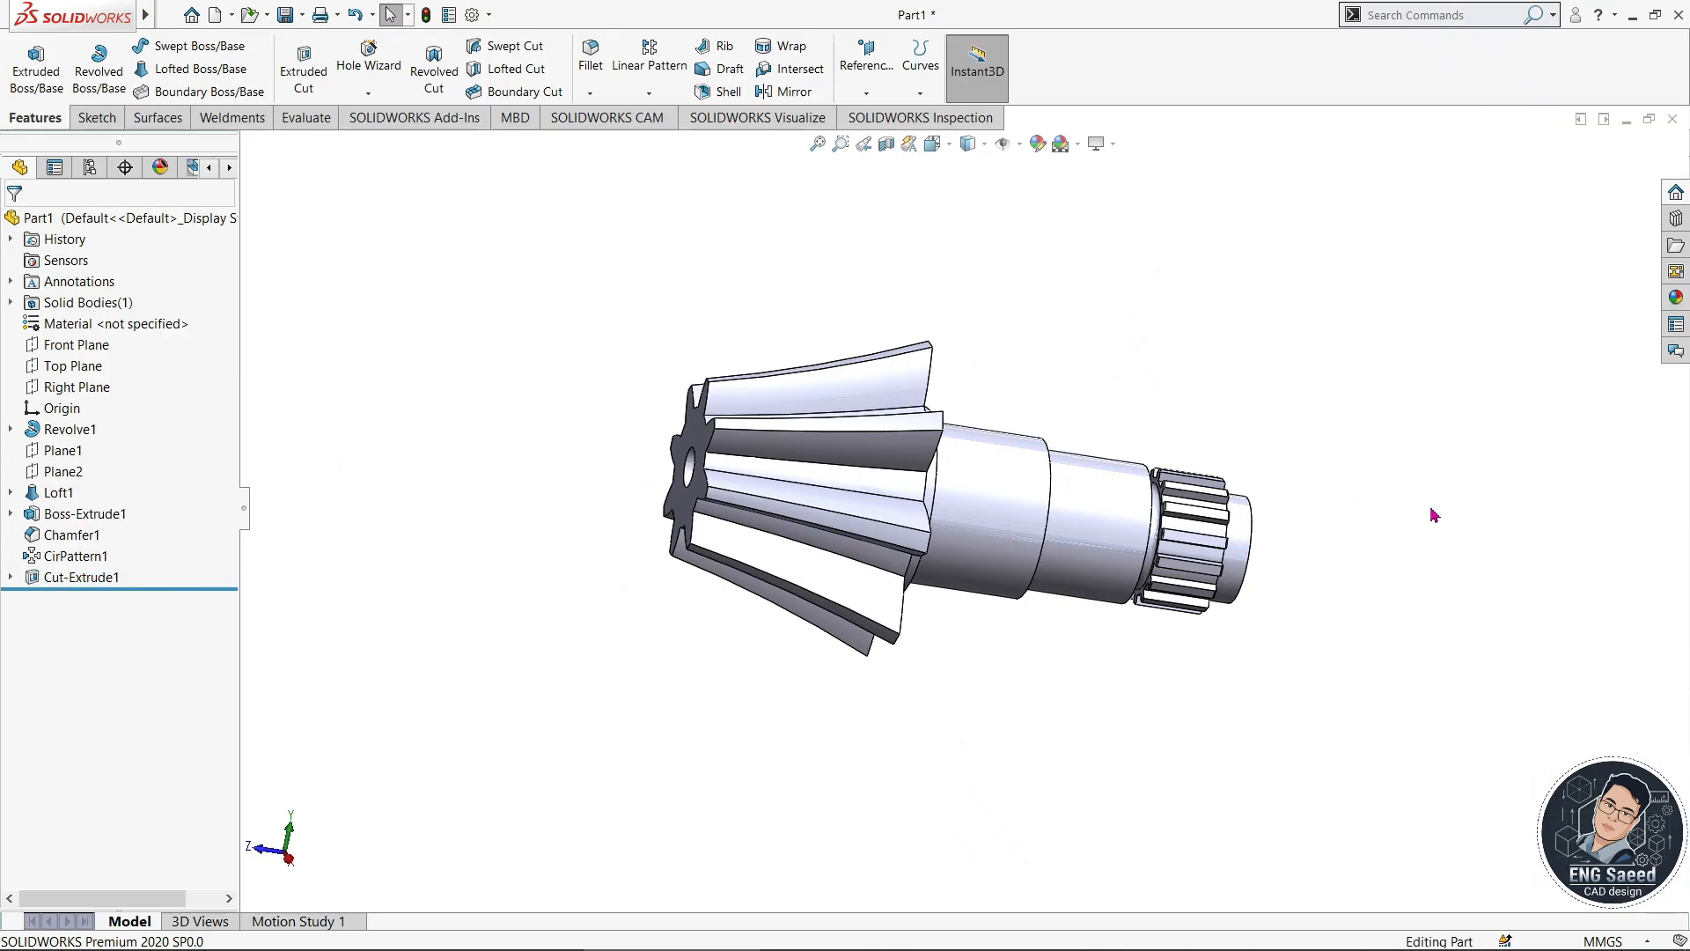
{"action": "mouse_move", "coordinate": [1435, 515]}
{"action": "middle_mouse_down"}
{"action": "mouse_move", "coordinate": [1471, 344]}
{"action": "mouse_move", "coordinate": [1211, 690]}
{"action": "mouse_move", "coordinate": [1382, 681]}
{"action": "mouse_move", "coordinate": [1434, 631]}
{"action": "mouse_move", "coordinate": [1434, 468]}
{"action": "mouse_move", "coordinate": [1464, 555]}
{"action": "mouse_move", "coordinate": [1444, 528]}
{"action": "middle_mouse_up"}
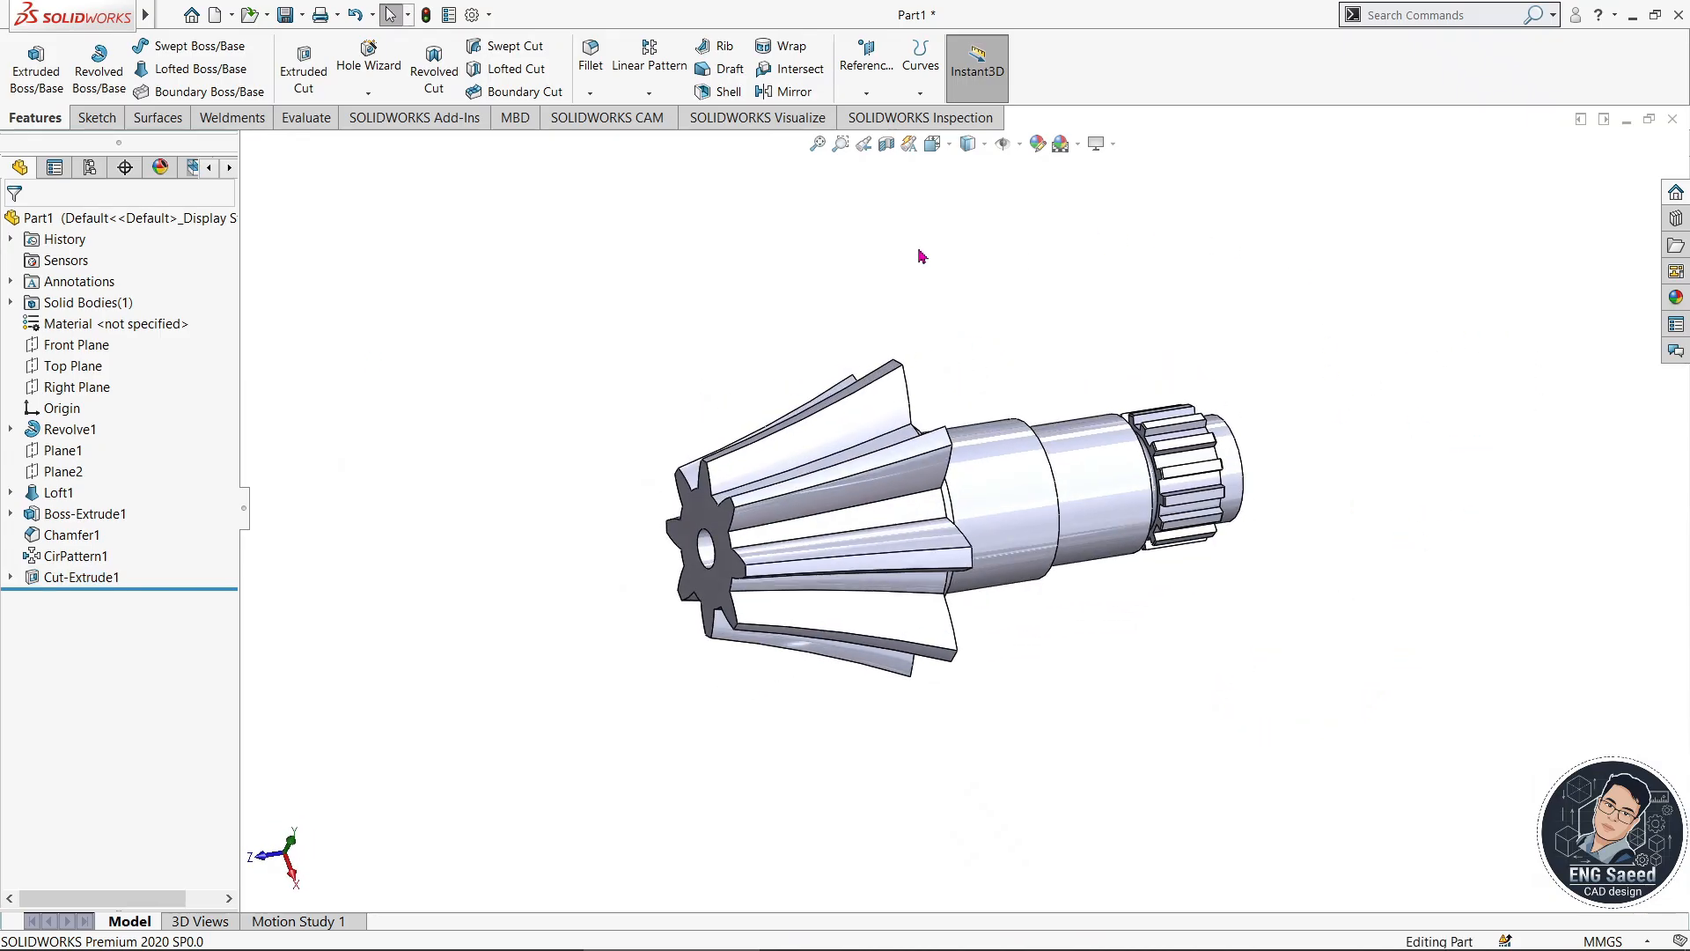
- Start a Flex feature and select the gear shaft's solid body as its input
{"action": "middle_click_drag", "start_coordinate": [1341, 337], "coordinate": [1451, 37]}
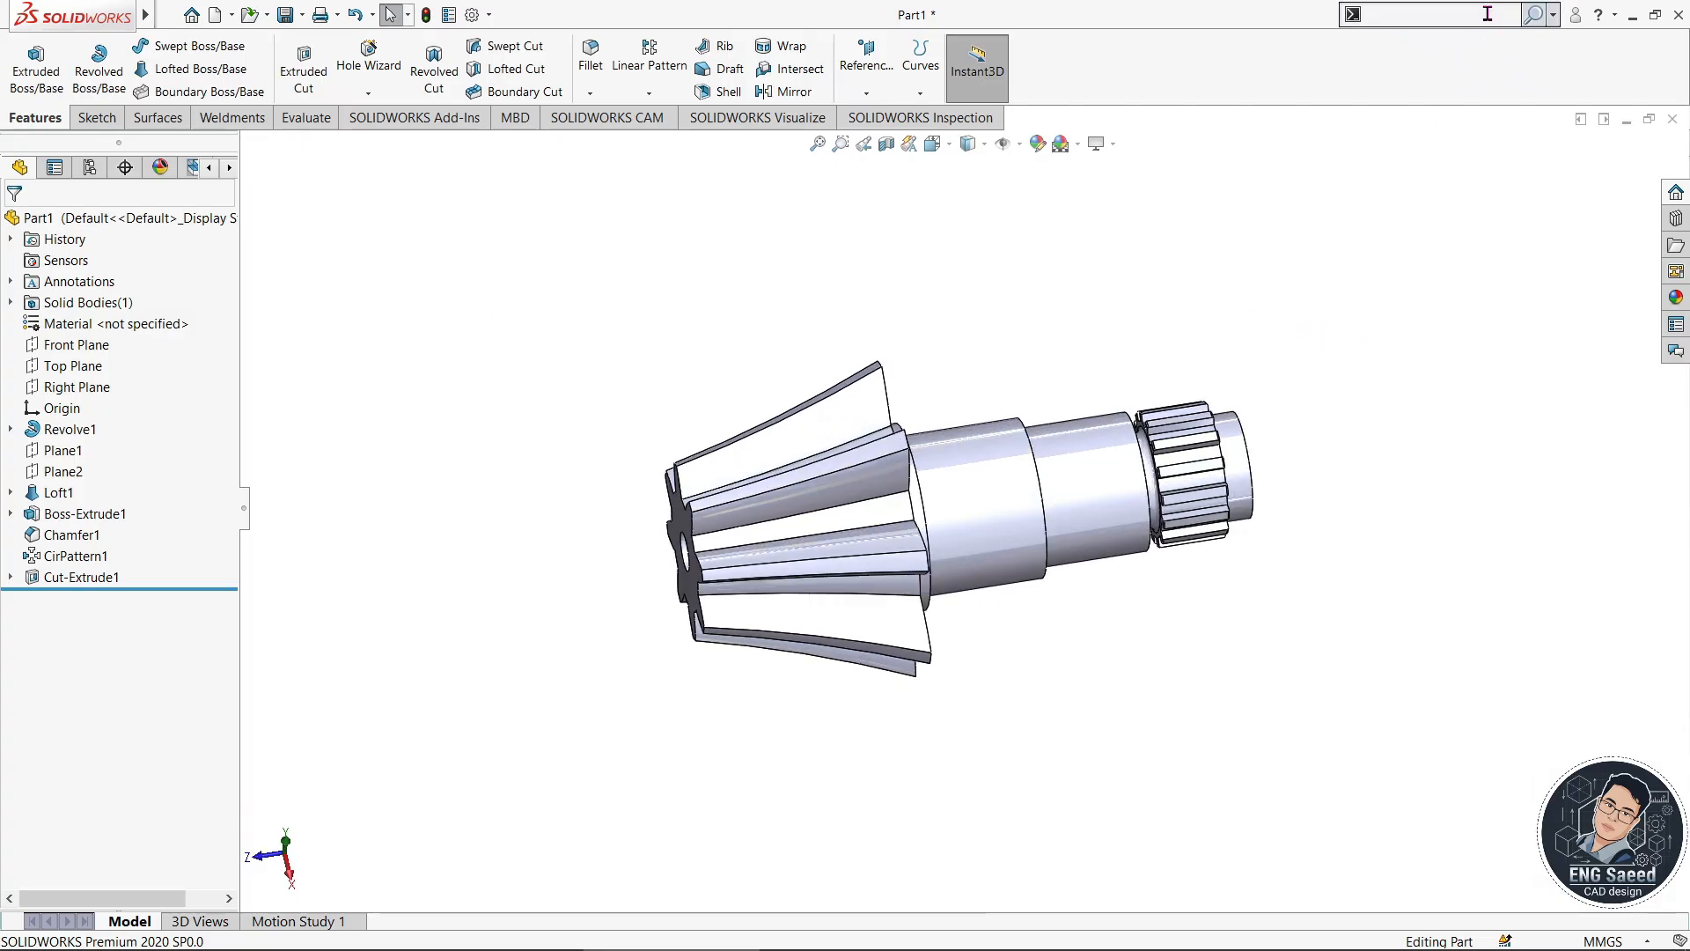
{"action": "type", "text": "lex"}
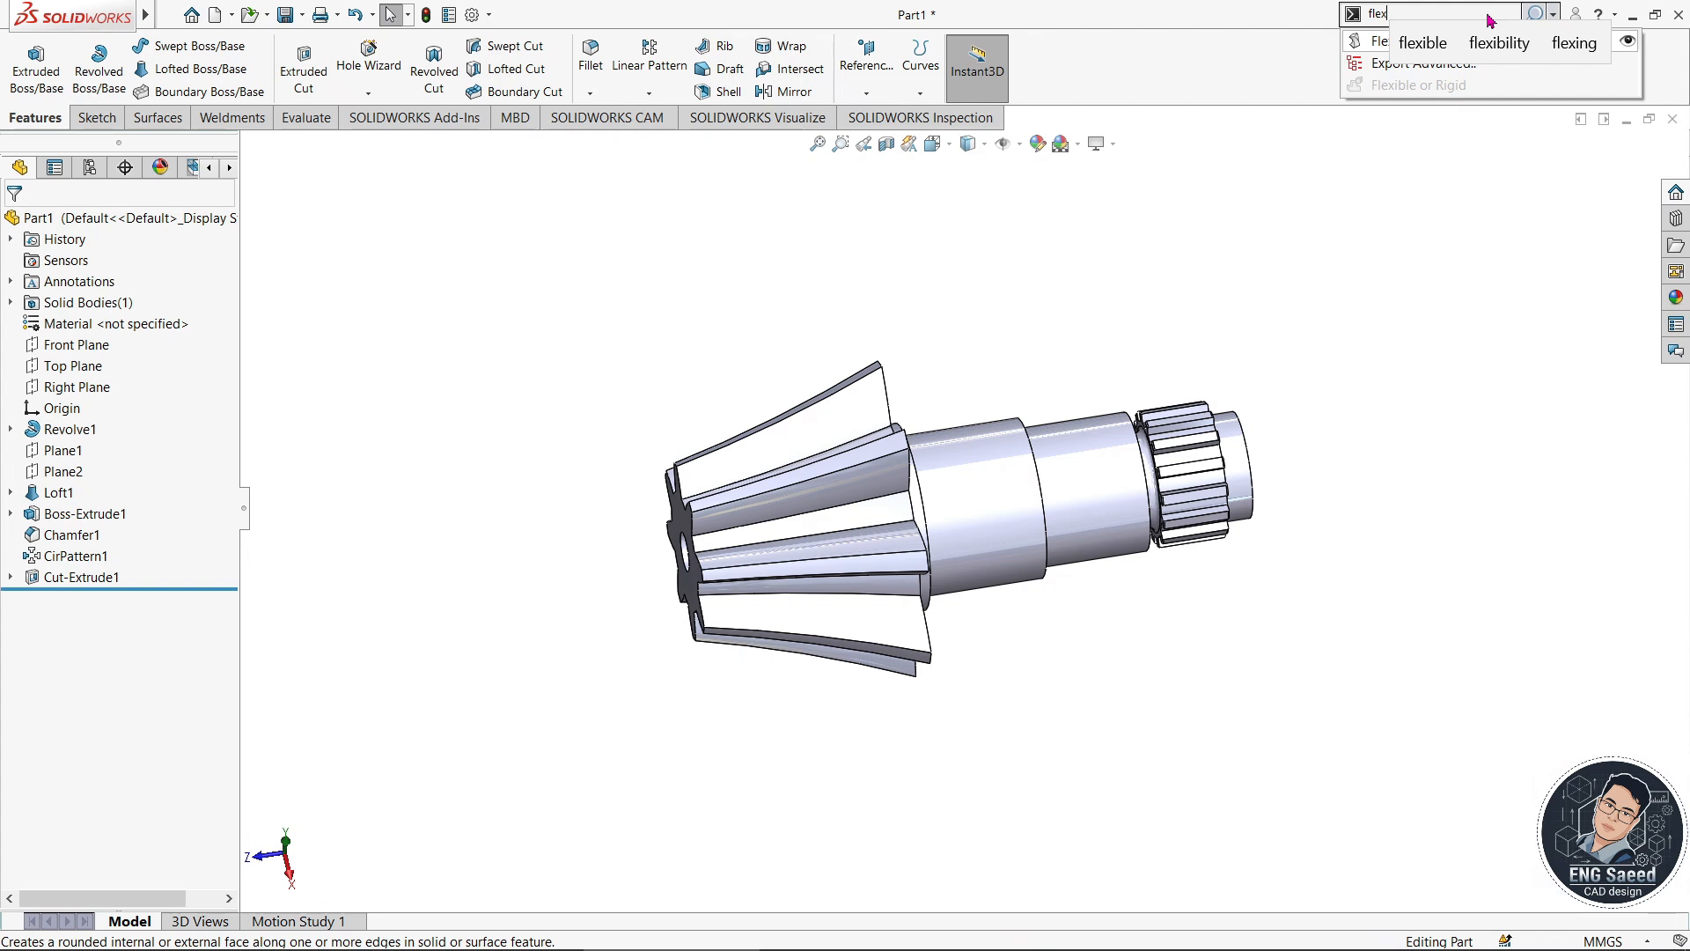
{"action": "left_click", "coordinate": [1377, 41]}
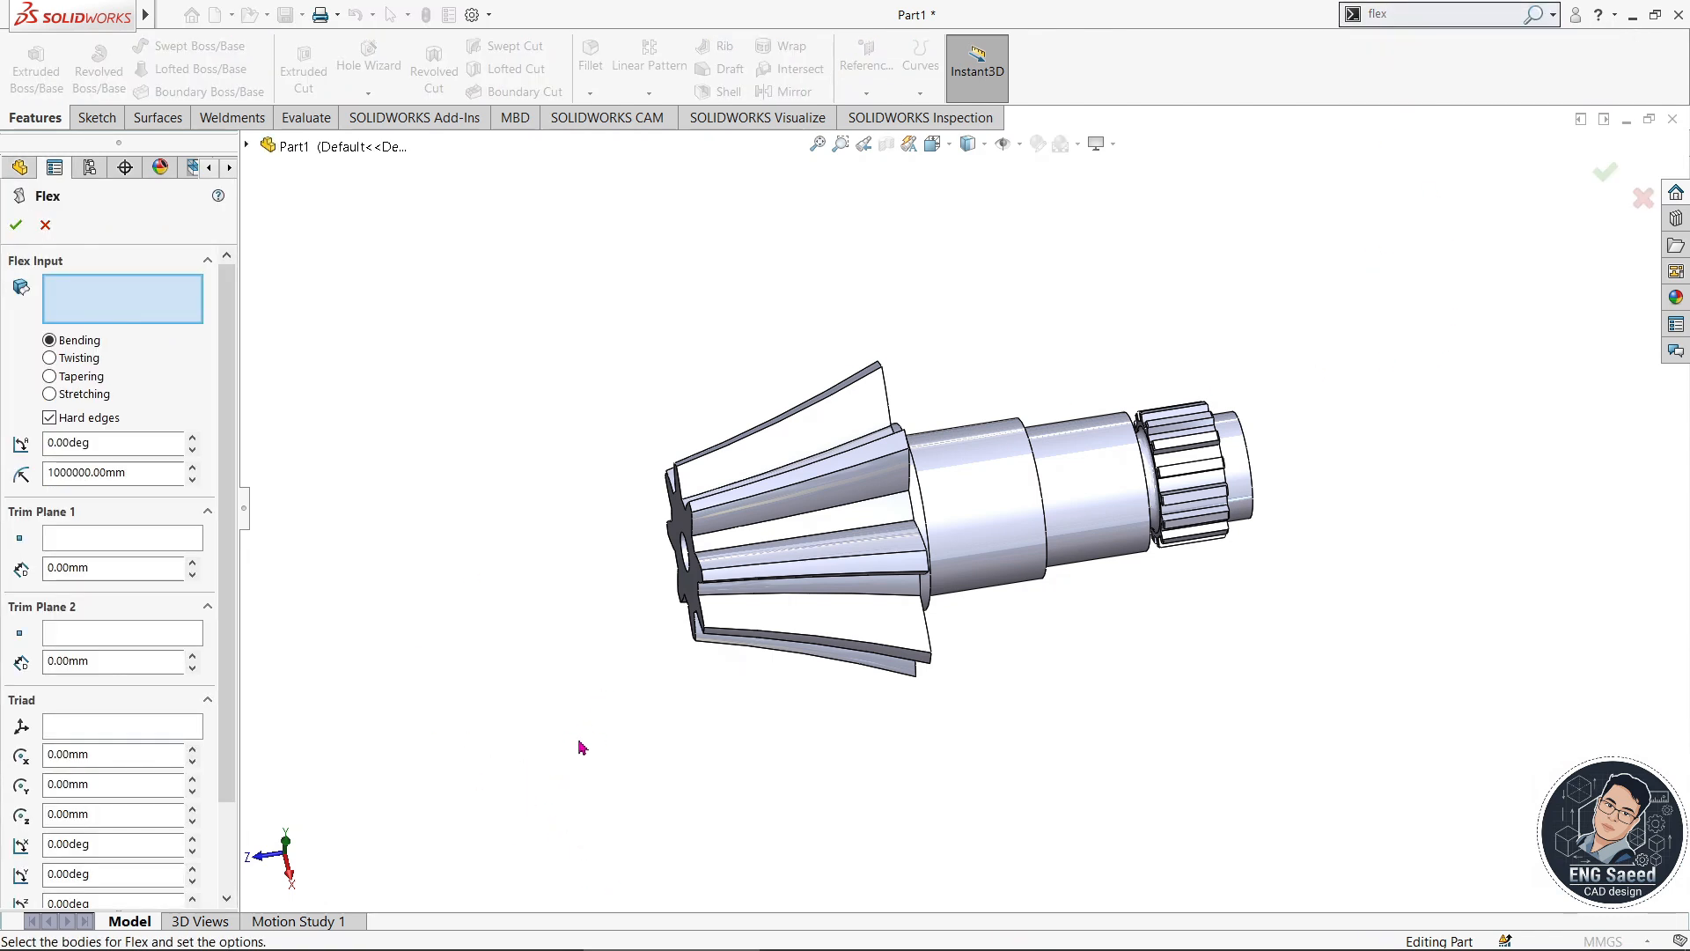
{"action": "middle_click_drag", "start_coordinate": [582, 747], "coordinate": [674, 766]}
{"action": "left_click", "coordinate": [841, 627]}
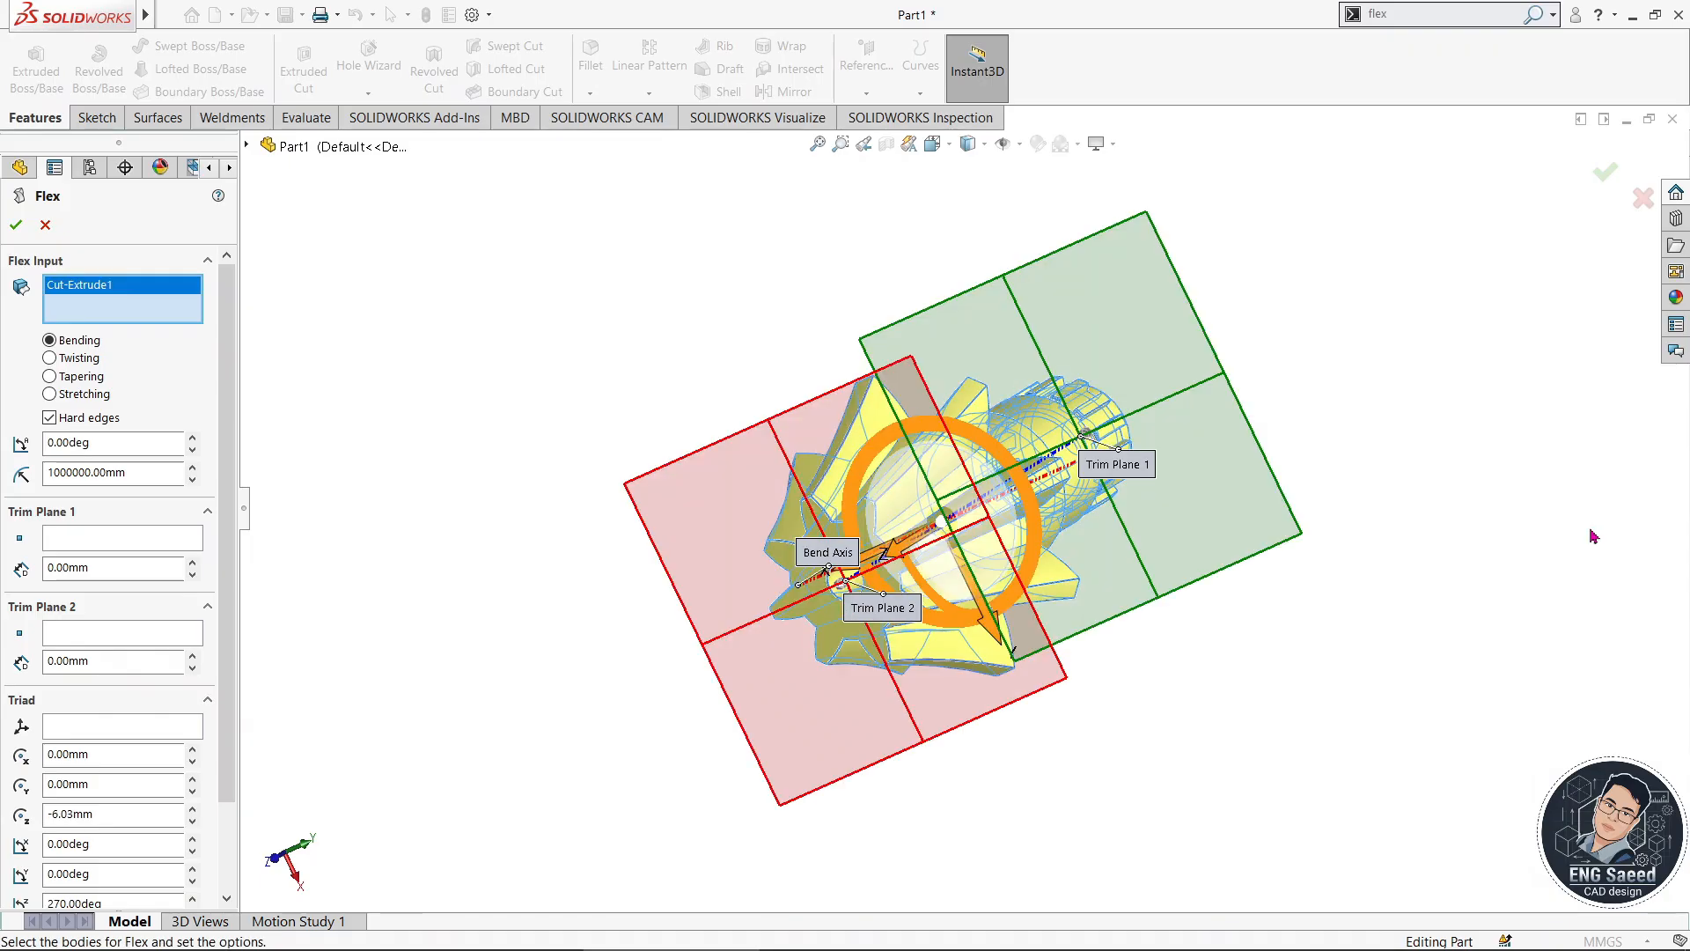
- Move trim plane 1 along the shaft axis to the gear's large end, at a trim distance of about 129 mm
{"action": "middle_click_drag", "start_coordinate": [1503, 459], "coordinate": [1367, 563]}
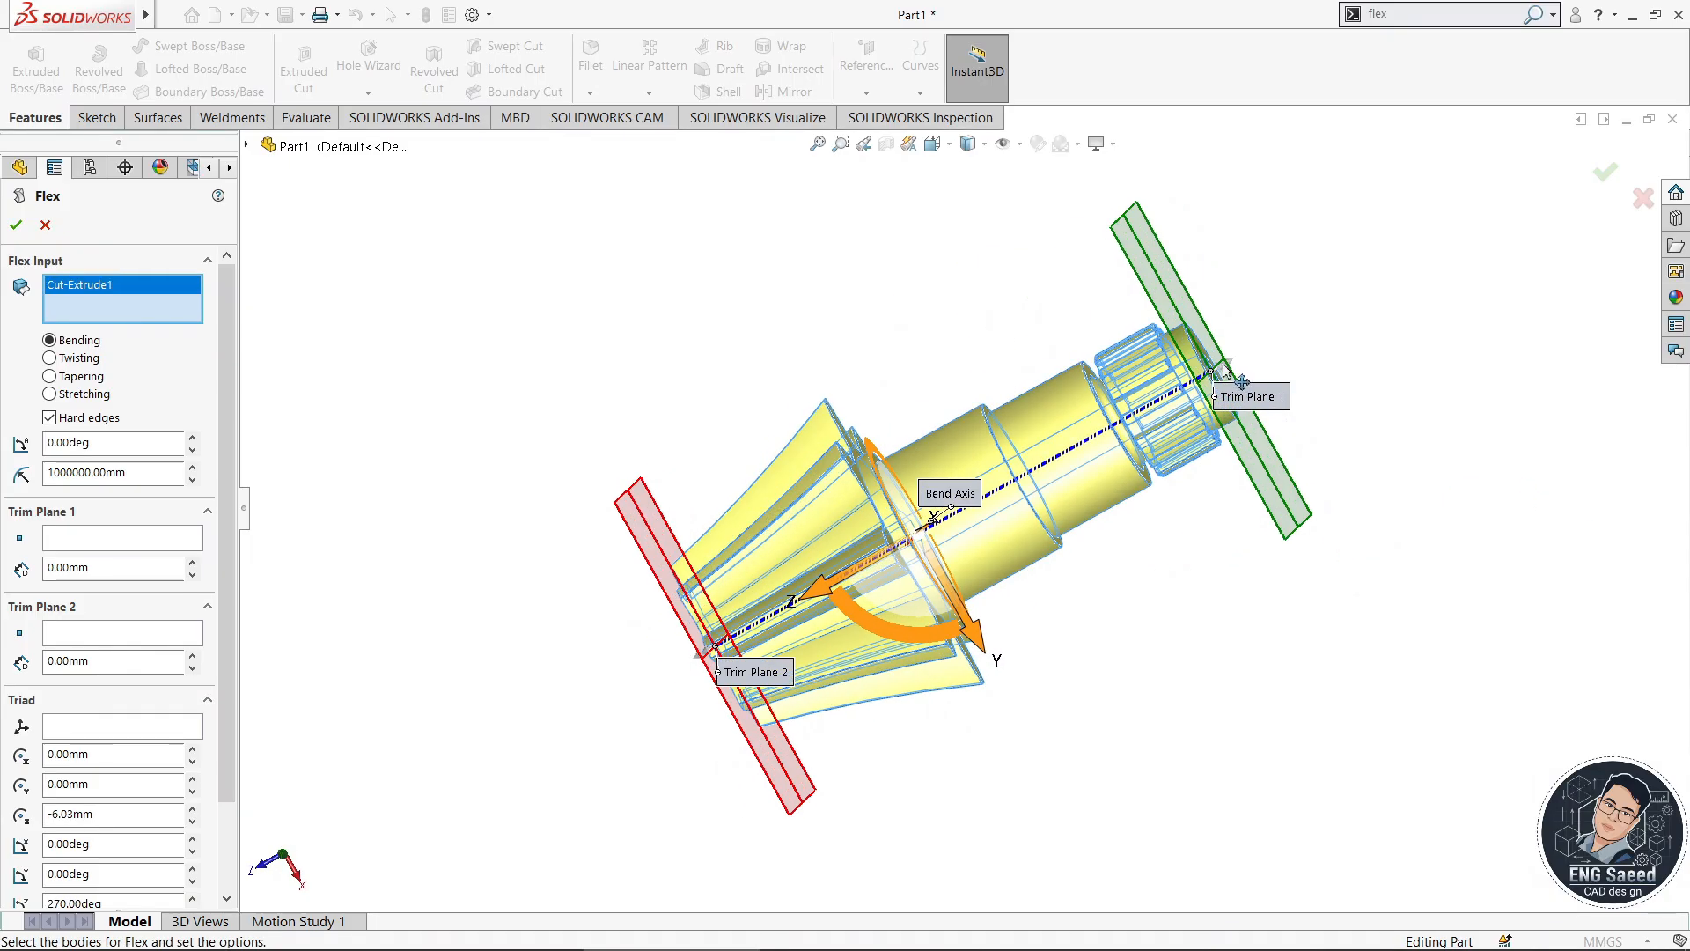
{"action": "left_click_drag", "start_coordinate": [1240, 381], "coordinate": [933, 542]}
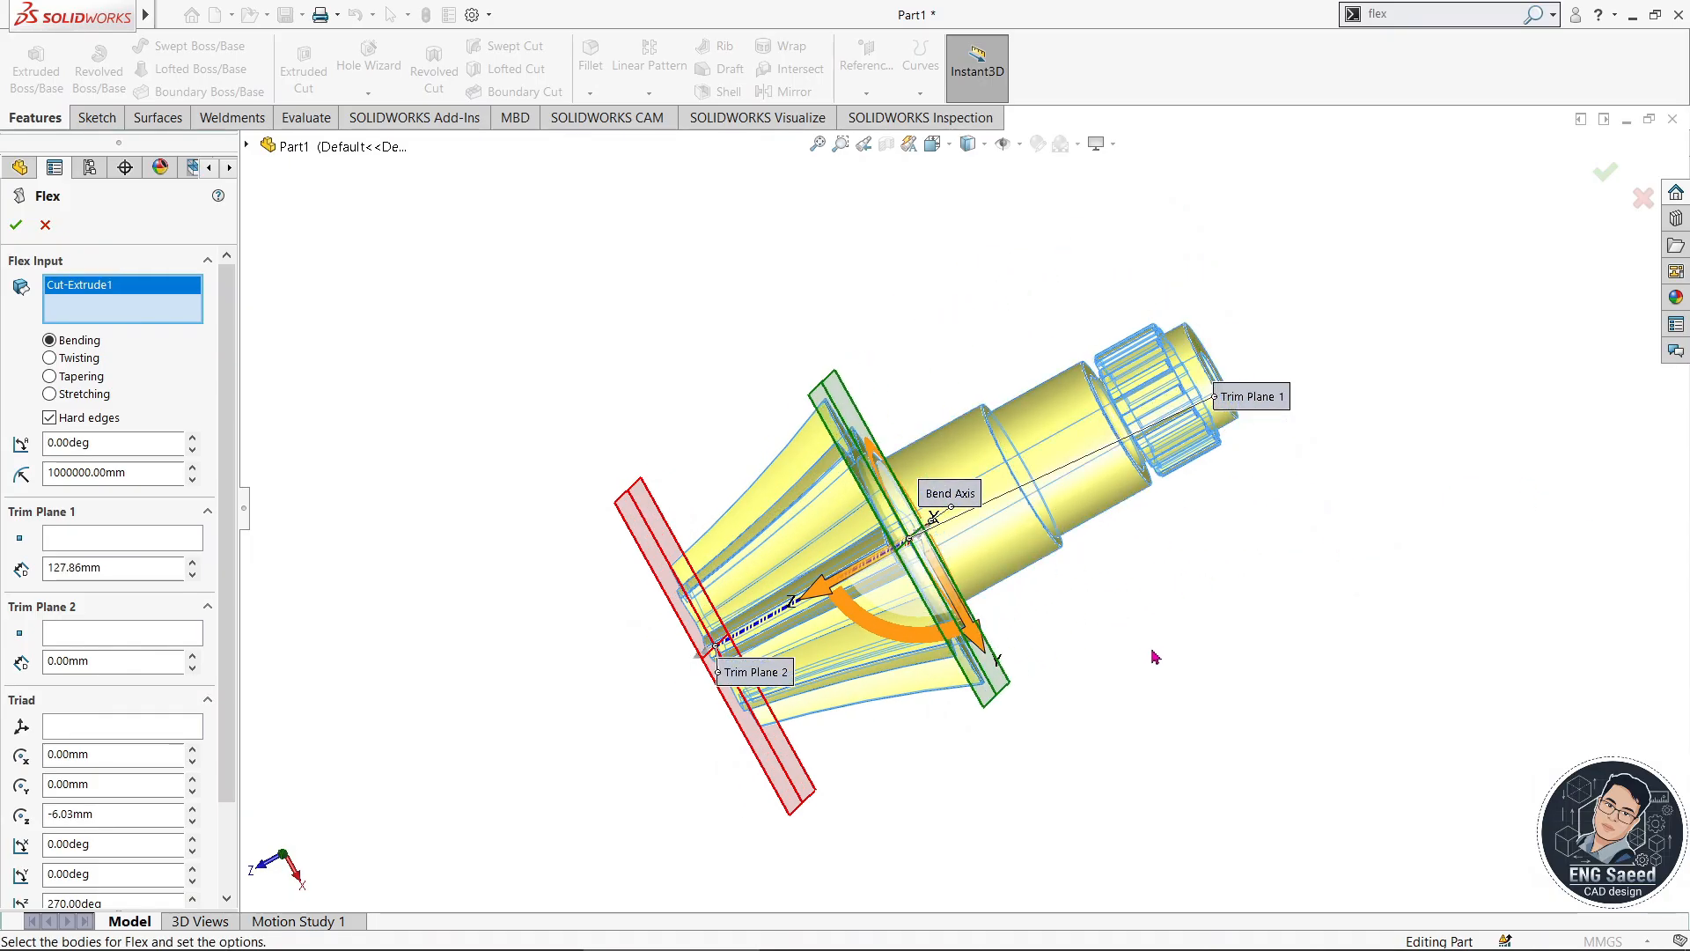
{"action": "middle_click_drag", "start_coordinate": [1168, 704], "coordinate": [1347, 584]}
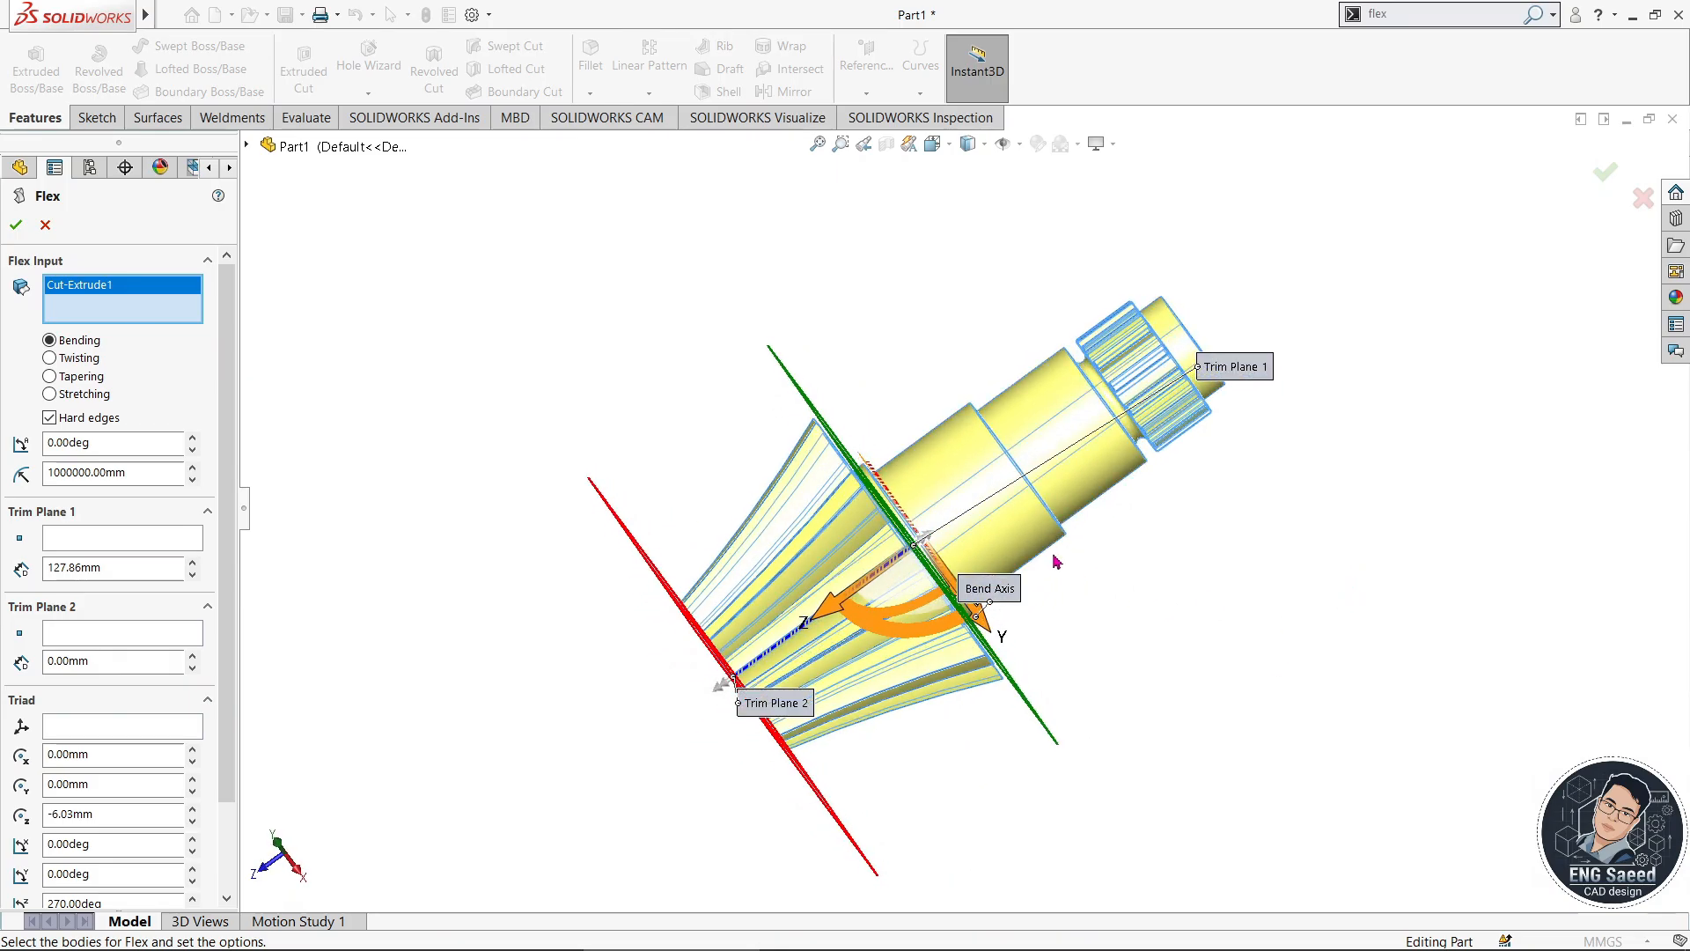
{"action": "left_click_drag", "start_coordinate": [929, 539], "coordinate": [931, 545]}
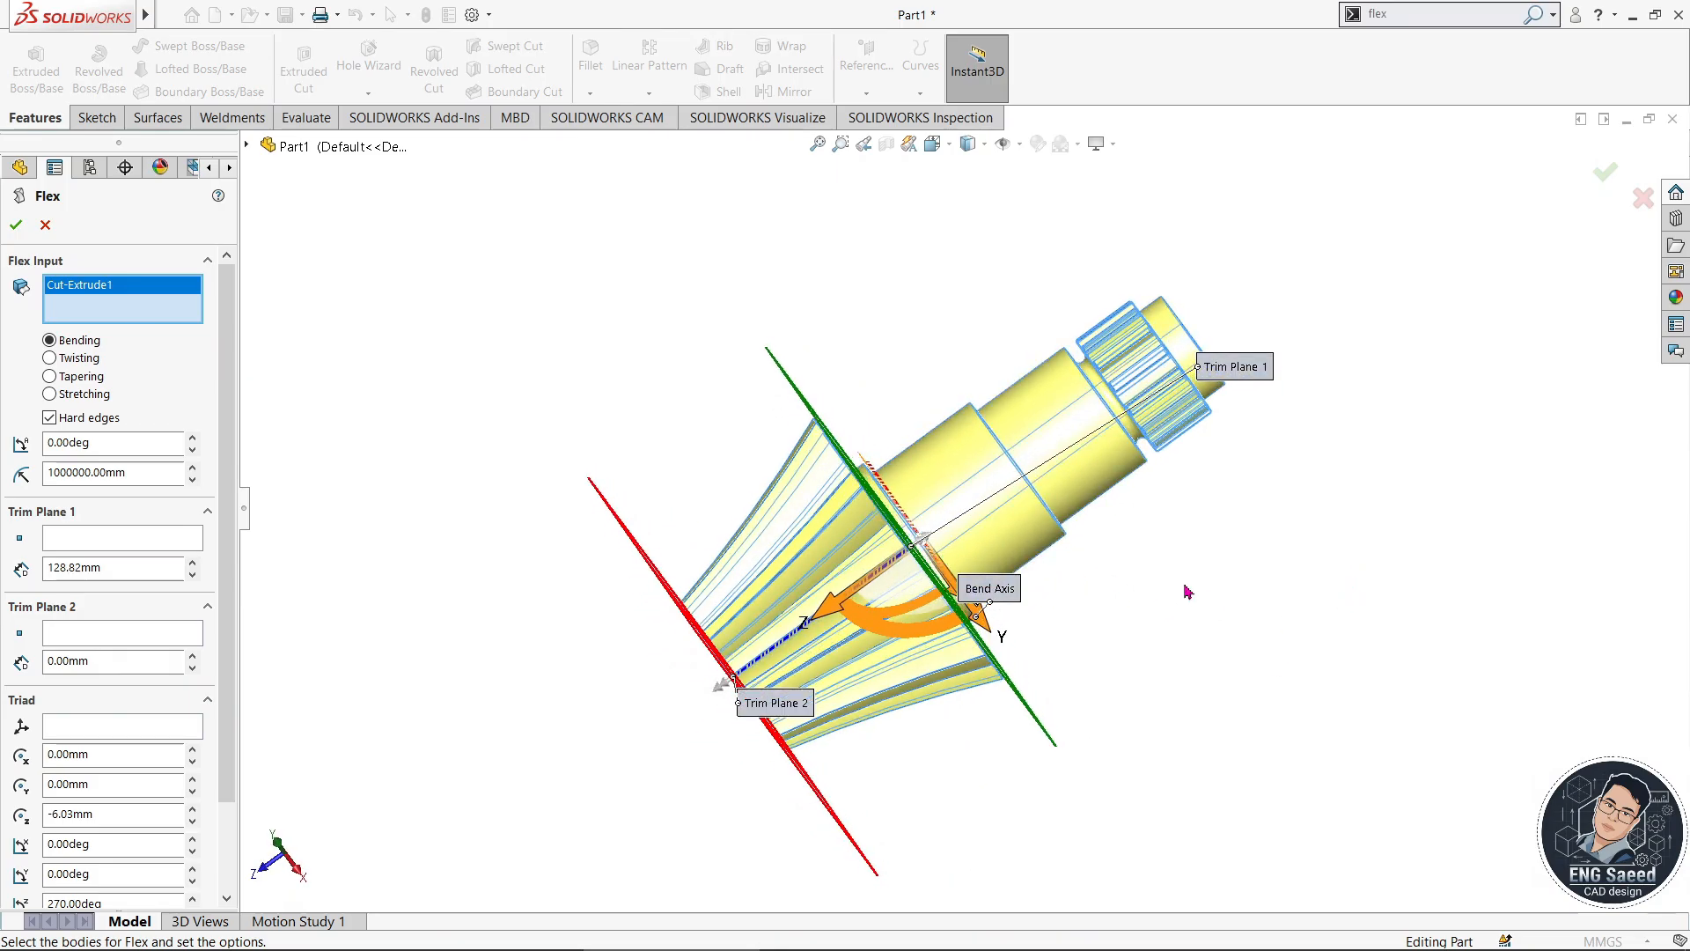
- Switch the flex to Twisting with a 45° angle and create it to make the gear teeth helical
{"action": "left_click", "coordinate": [78, 358]}
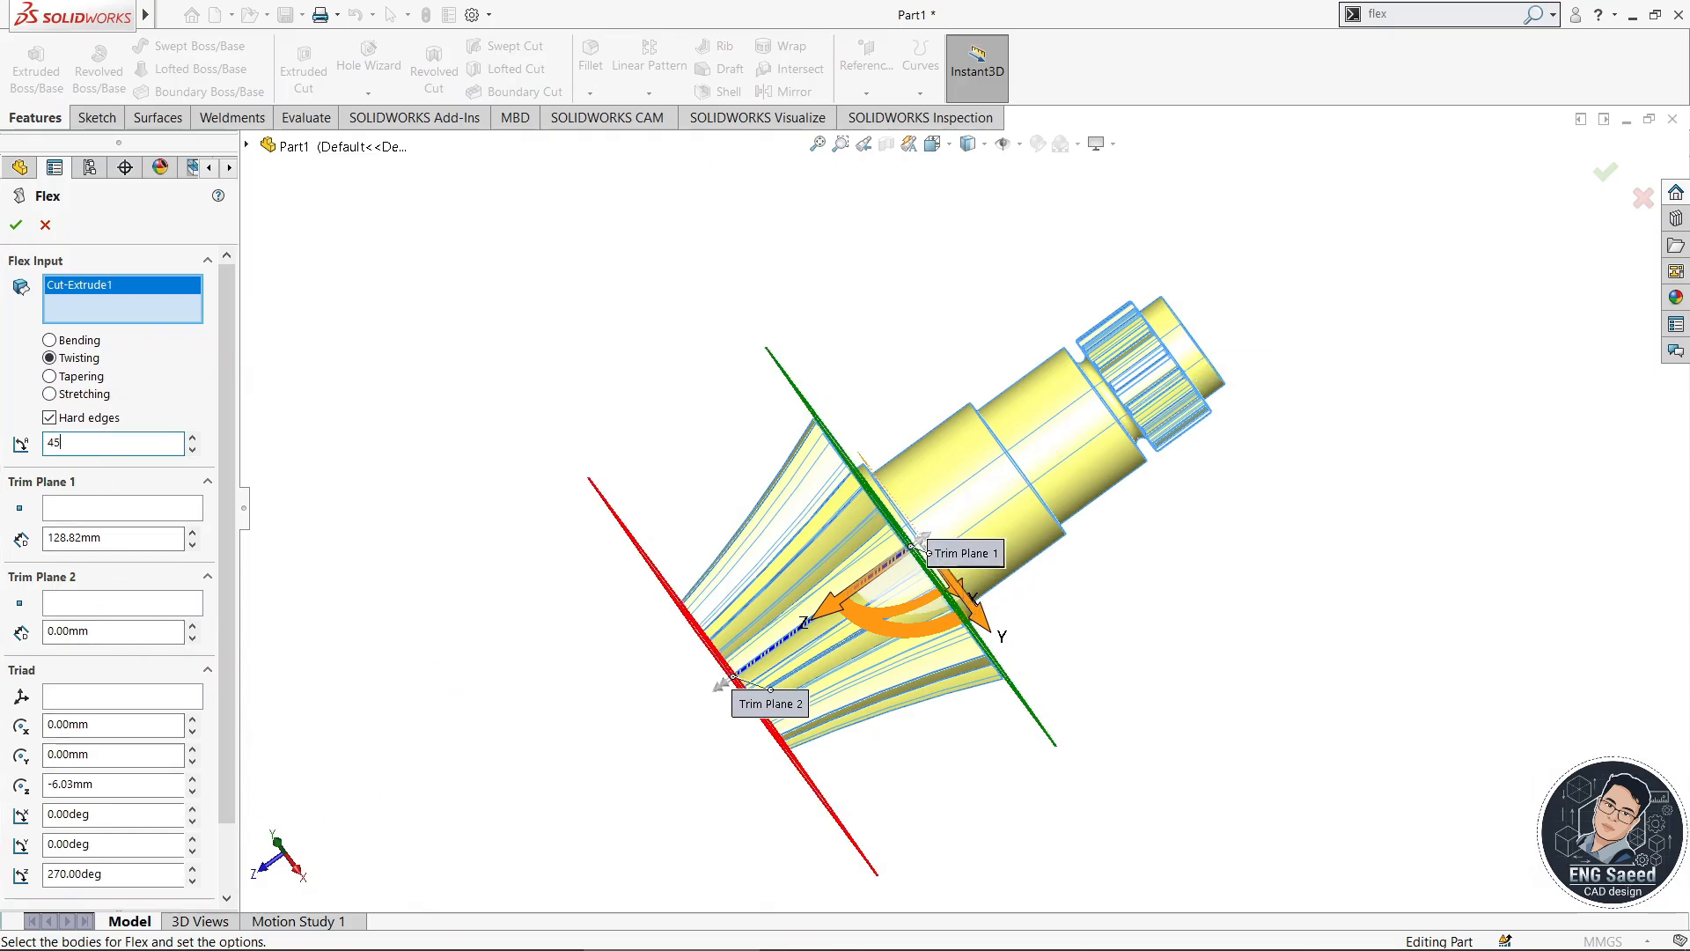
{"action": "key", "text": "Return"}
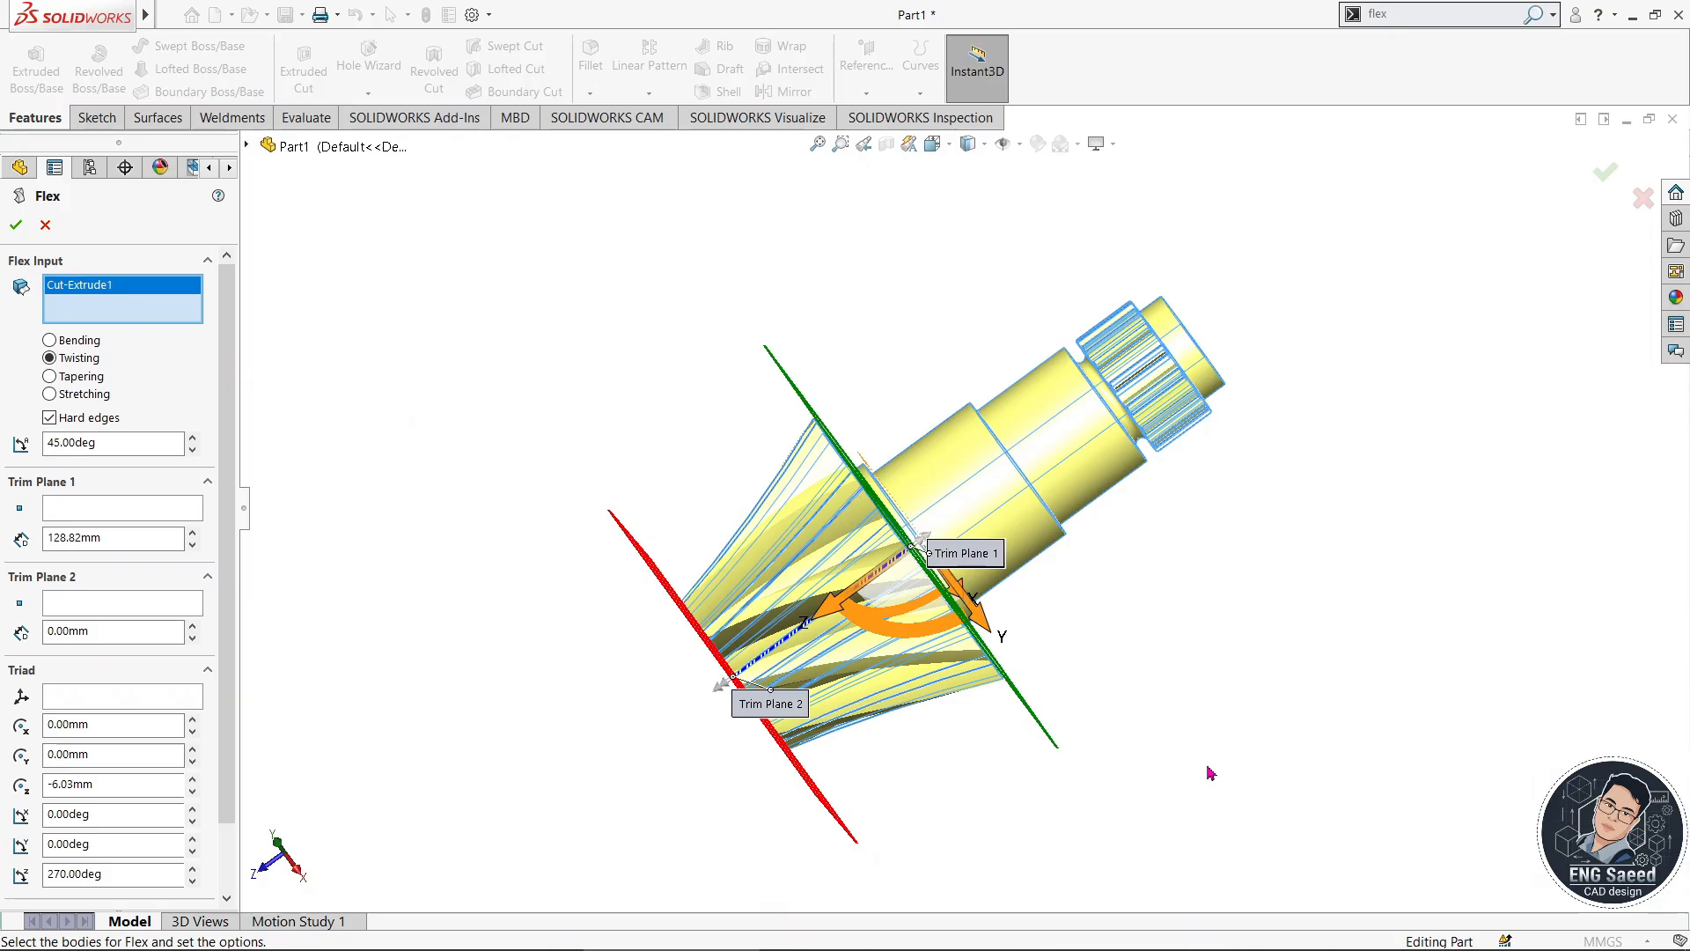
{"action": "middle_click_drag", "start_coordinate": [1211, 773], "coordinate": [1338, 607]}
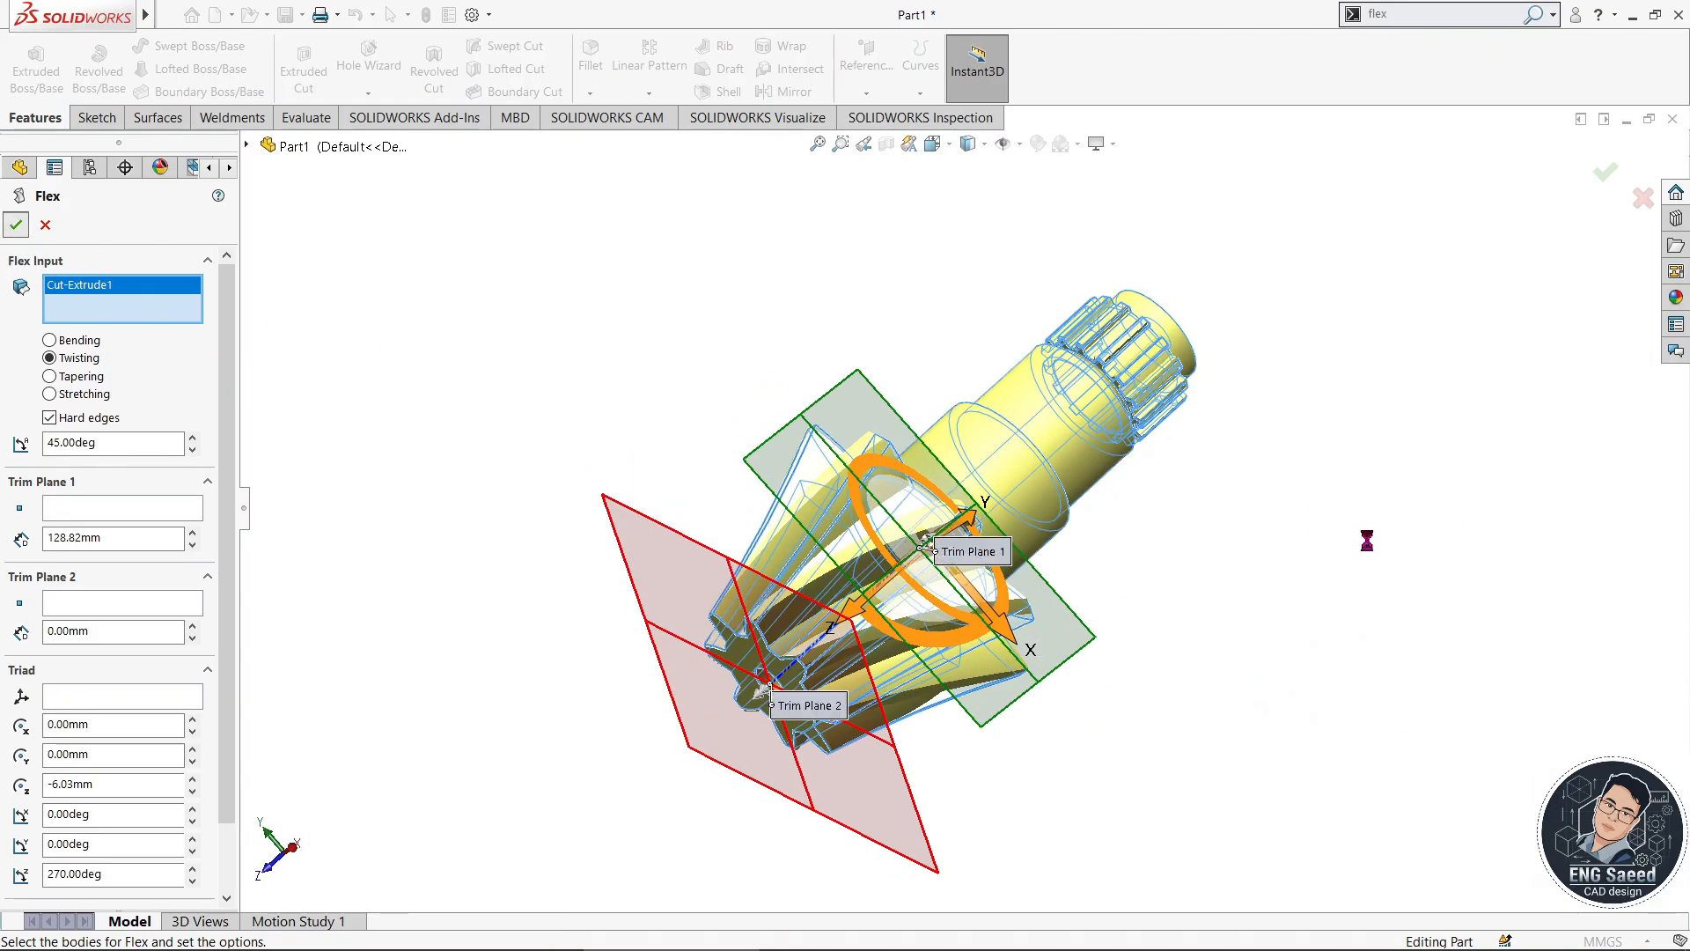
{"action": "middle_click_drag", "start_coordinate": [1273, 611], "coordinate": [1144, 607]}
- Examine the twisted gear teeth and splined shaft in isometric view, near and far
{"action": "key", "text": "space"}
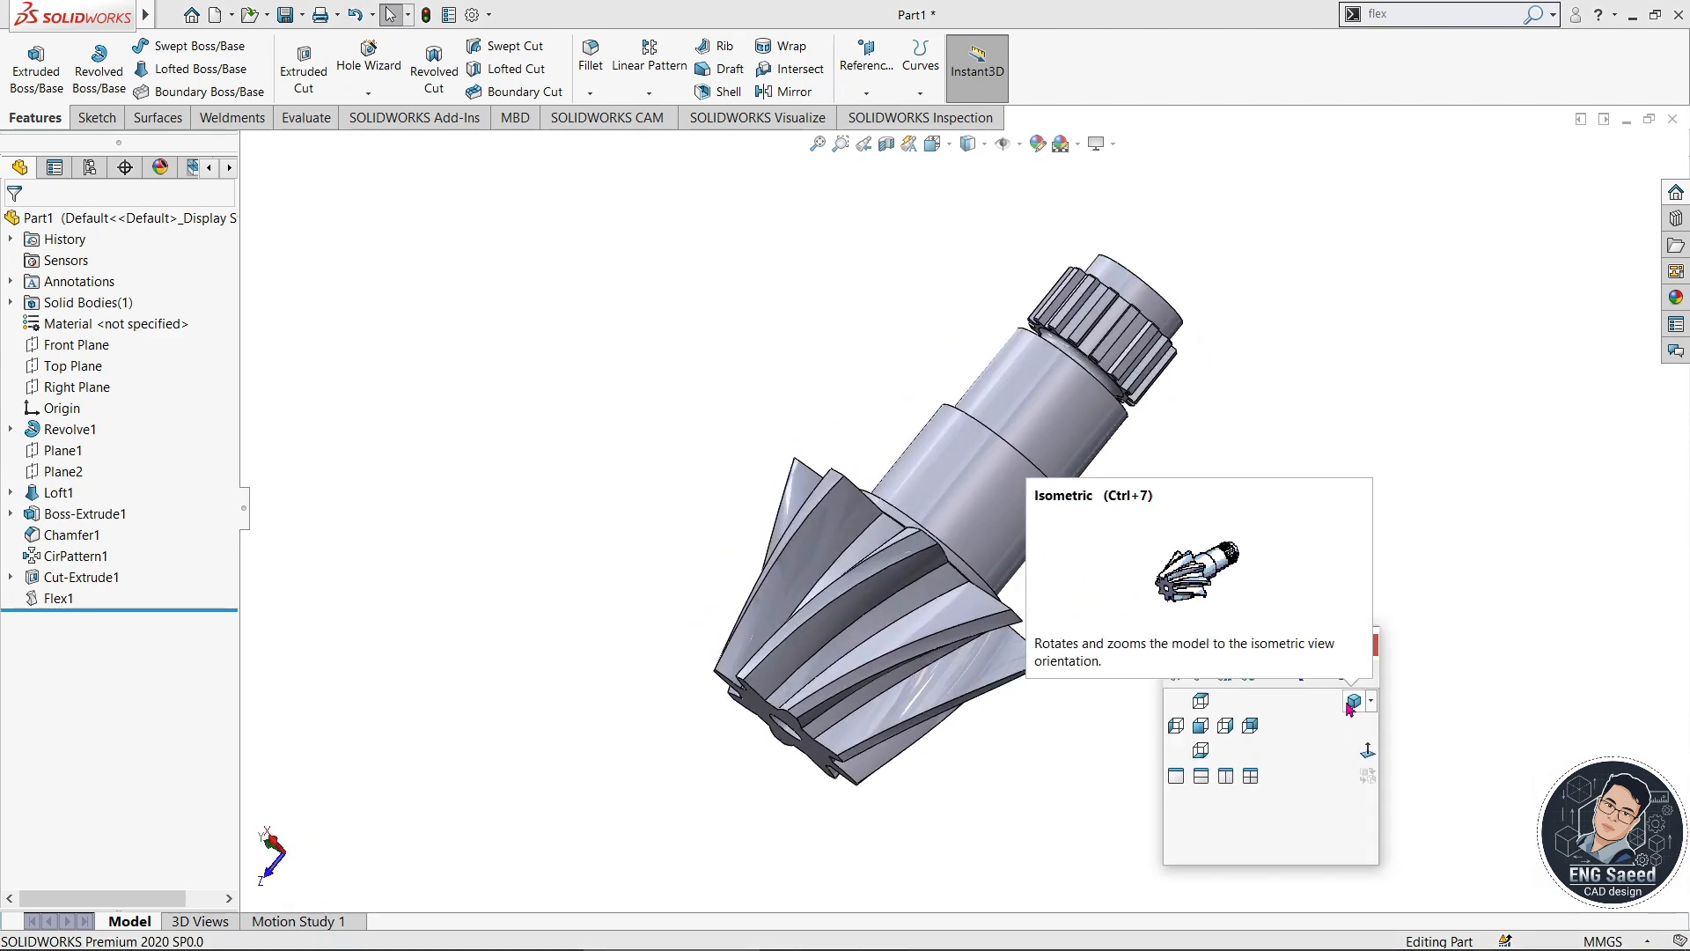
{"action": "left_click", "coordinate": [1353, 702]}
{"action": "key", "text": "space"}
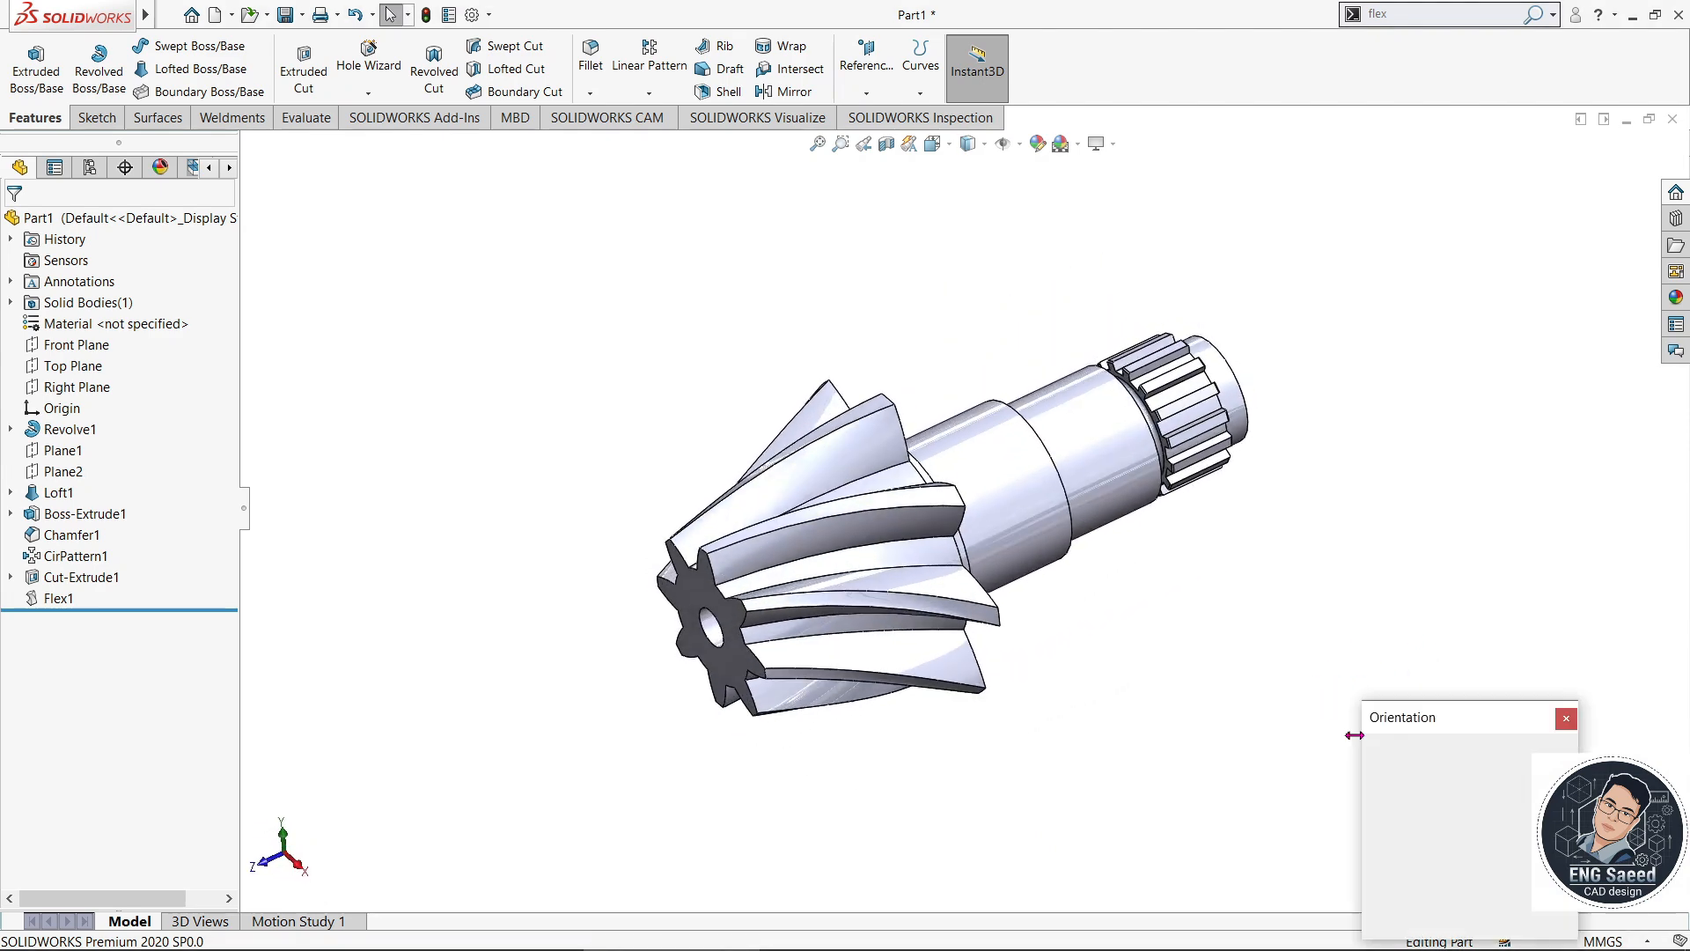
{"action": "left_click", "coordinate": [1560, 775]}
{"action": "scroll", "coordinate": [1163, 584], "scroll_direction": "up", "scroll_amount": 3}
{"action": "scroll", "coordinate": [1140, 583], "scroll_direction": "down", "scroll_amount": 3}
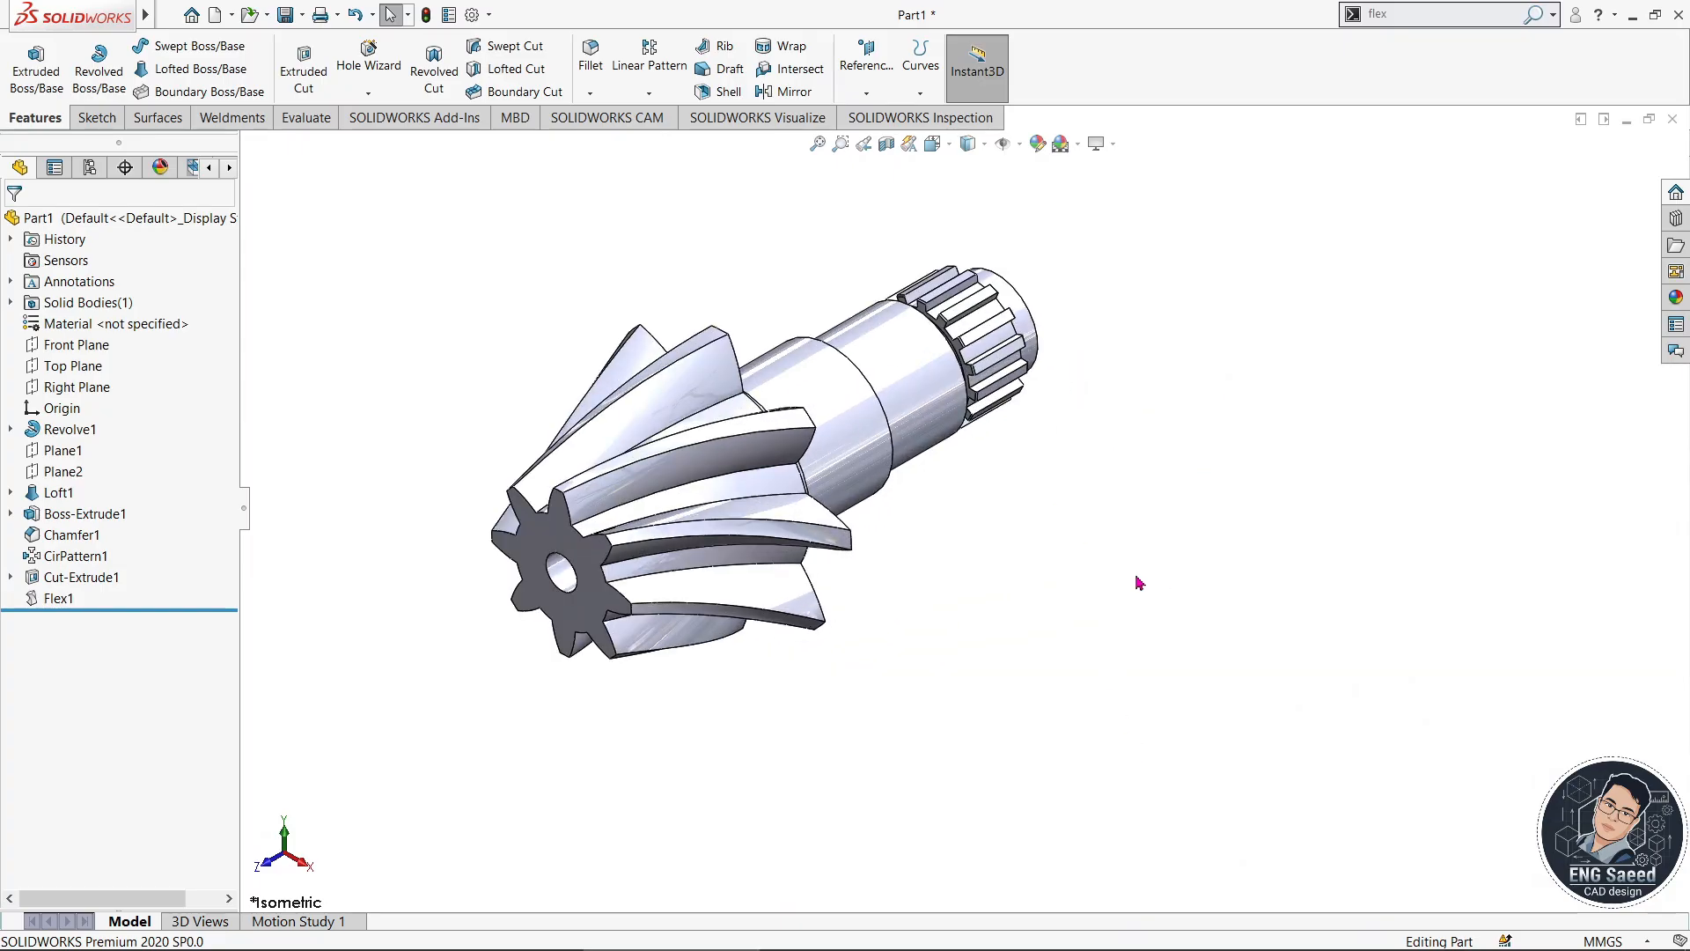
{"action": "scroll", "coordinate": [1109, 588], "scroll_direction": "up", "scroll_amount": 2}
{"action": "scroll", "coordinate": [924, 555], "scroll_direction": "down", "scroll_amount": 2}
{"action": "scroll", "coordinate": [1131, 533], "scroll_direction": "up", "scroll_amount": 2}
{"action": "scroll", "coordinate": [889, 572], "scroll_direction": "up", "scroll_amount": 1}
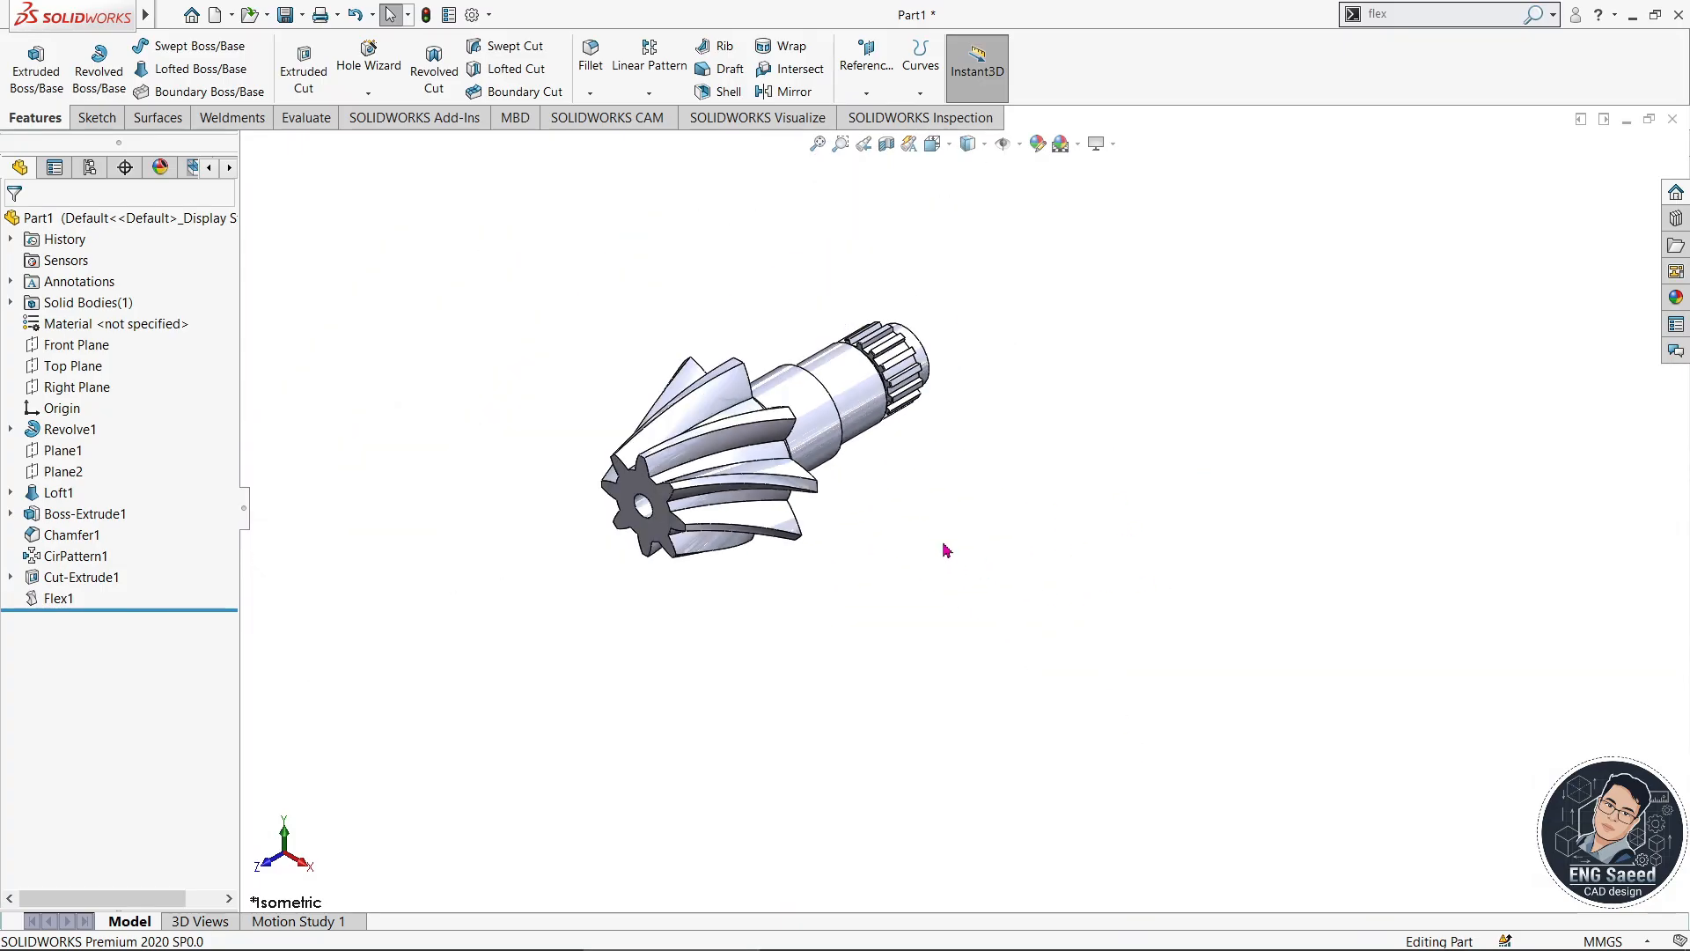
{"action": "scroll", "coordinate": [1200, 603], "scroll_direction": "down", "scroll_amount": 2}
{"action": "scroll", "coordinate": [1151, 804], "scroll_direction": "up", "scroll_amount": 3}
{"action": "scroll", "coordinate": [1123, 757], "scroll_direction": "down", "scroll_amount": 2}
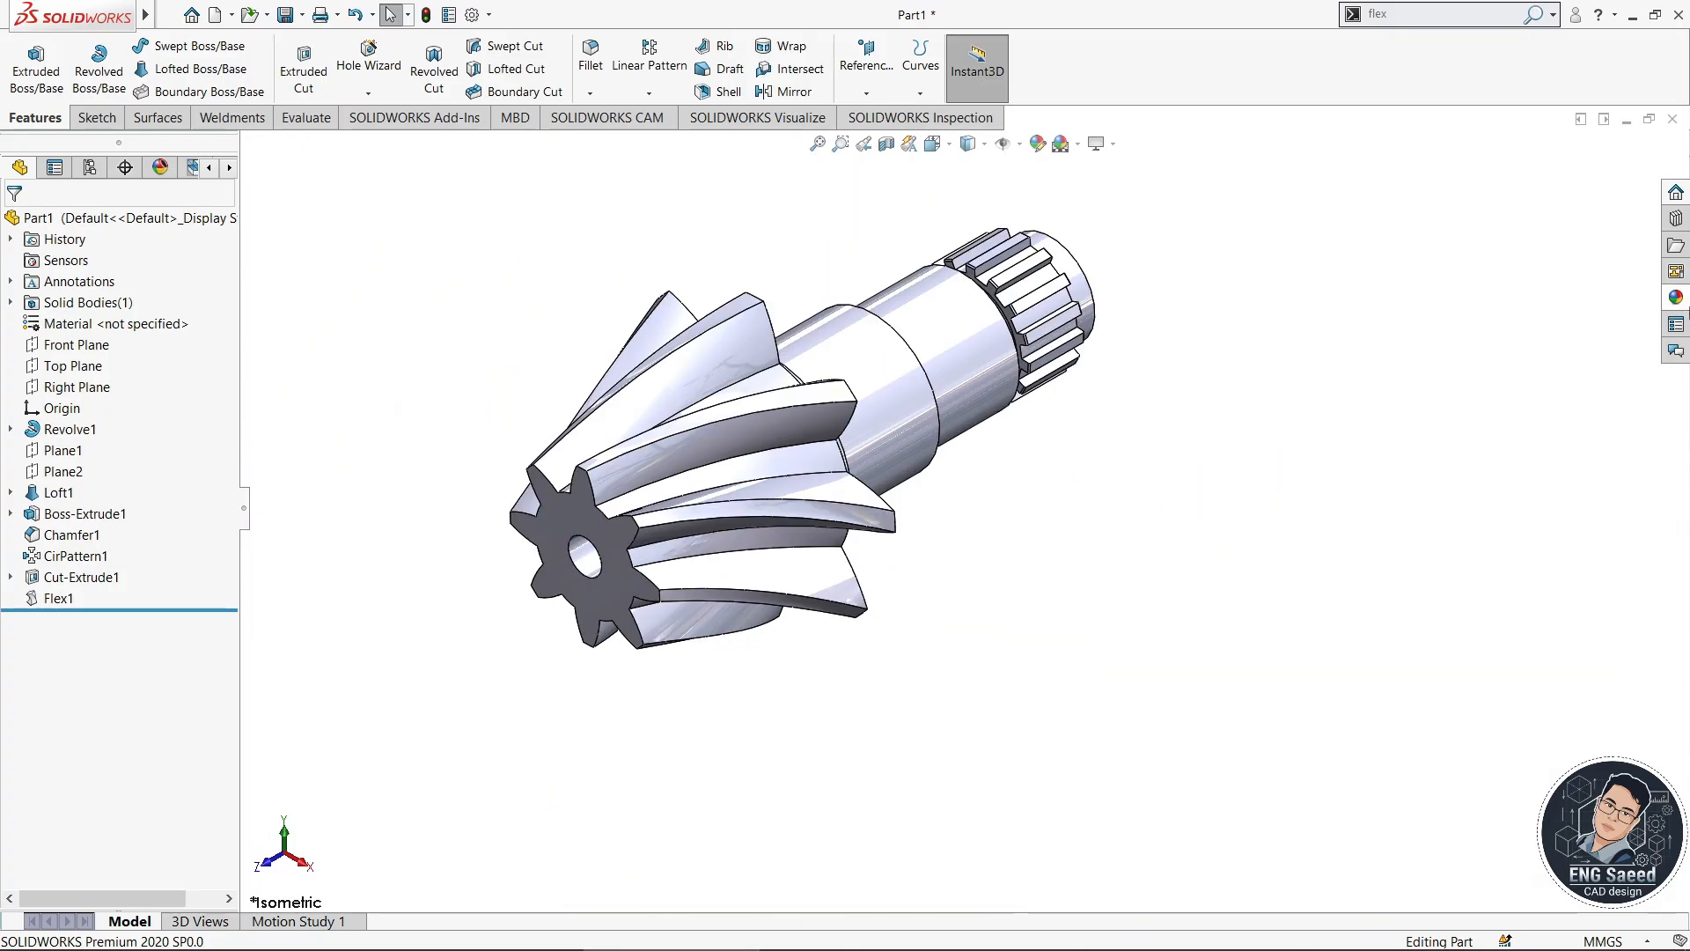
- Apply the polished steel metal appearance to the whole part
{"action": "left_click", "coordinate": [1675, 297]}
{"action": "left_click", "coordinate": [1389, 176]}
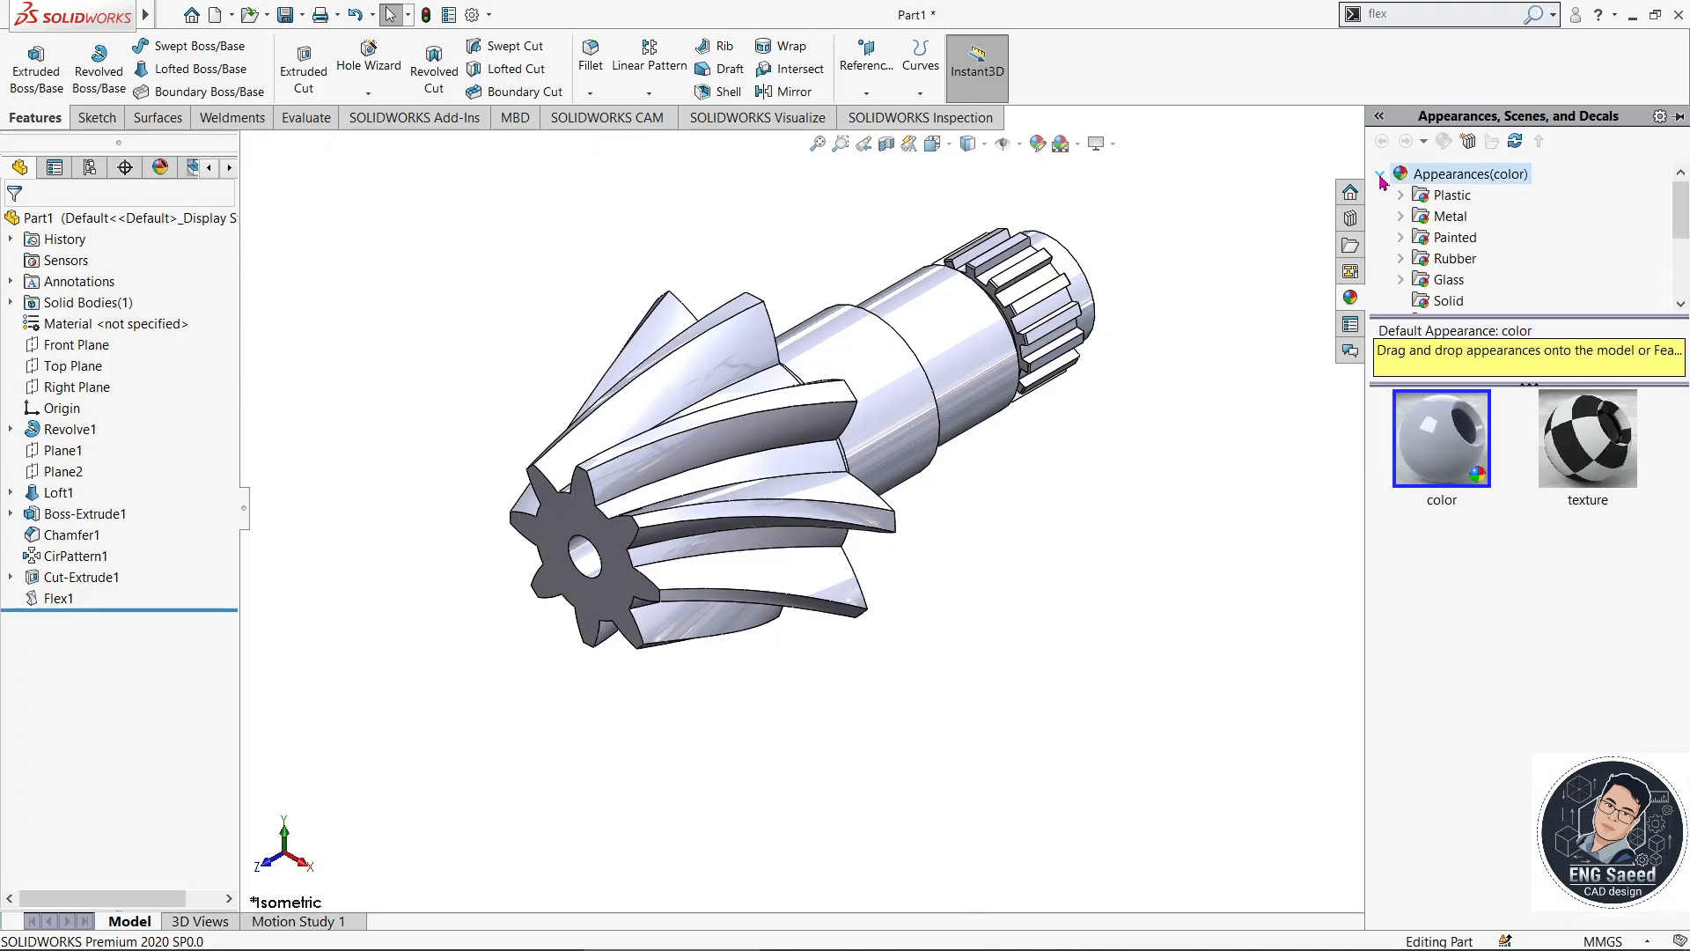
{"action": "left_click", "coordinate": [1450, 215]}
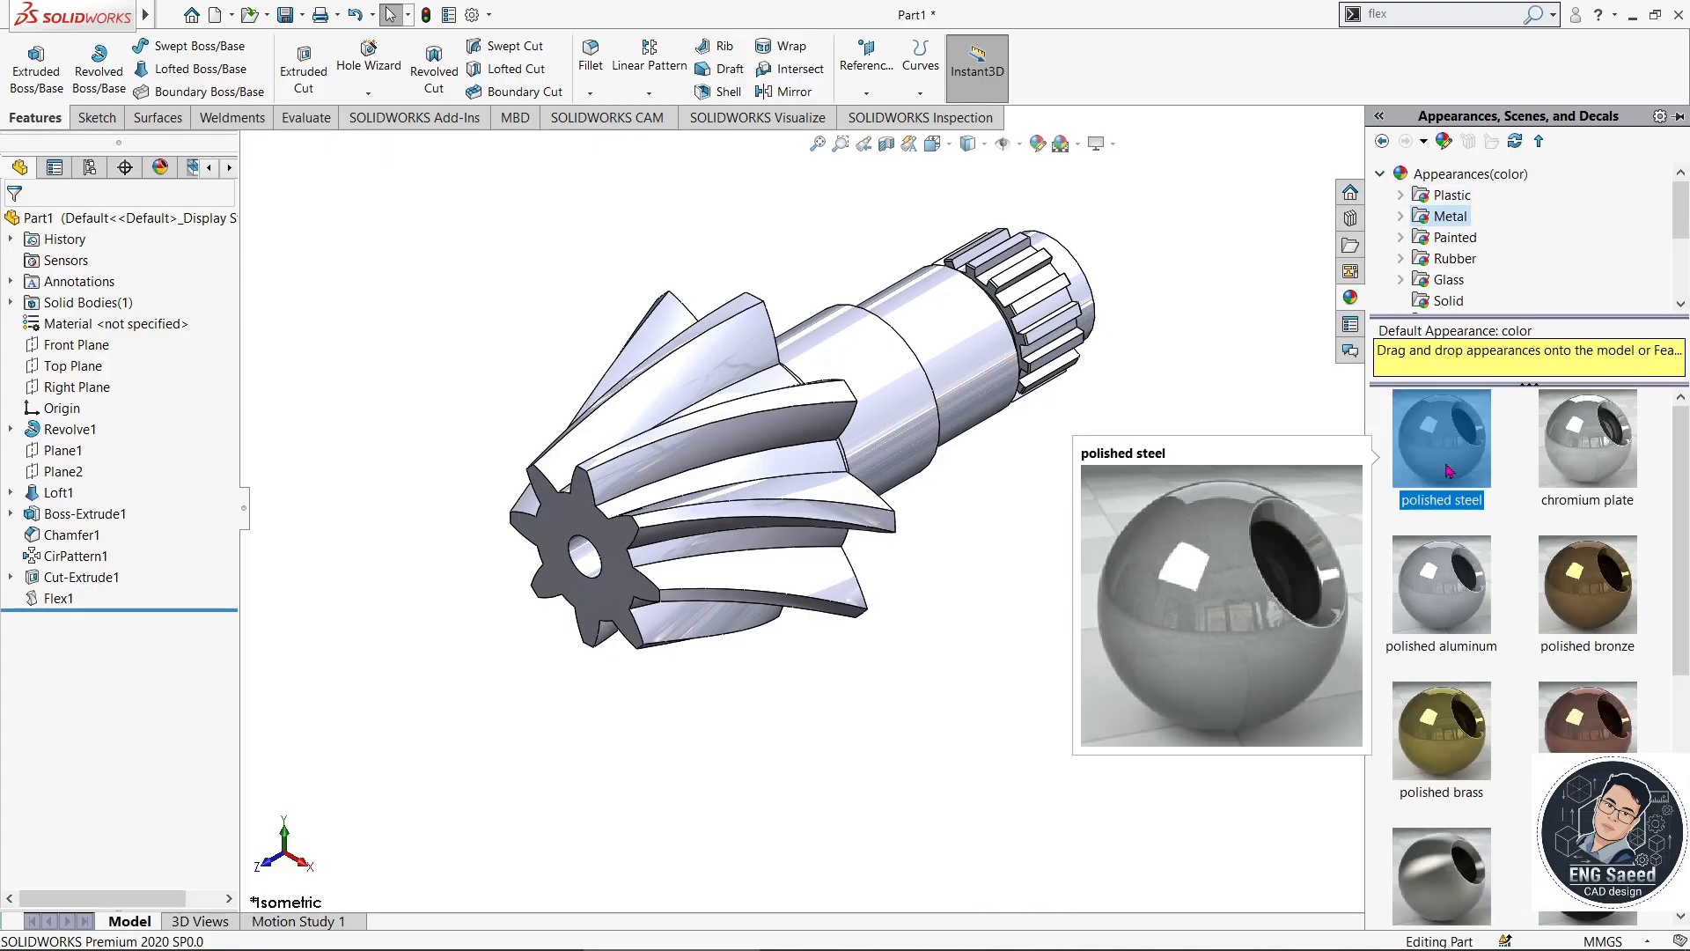
{"action": "double_click", "coordinate": [1441, 437]}
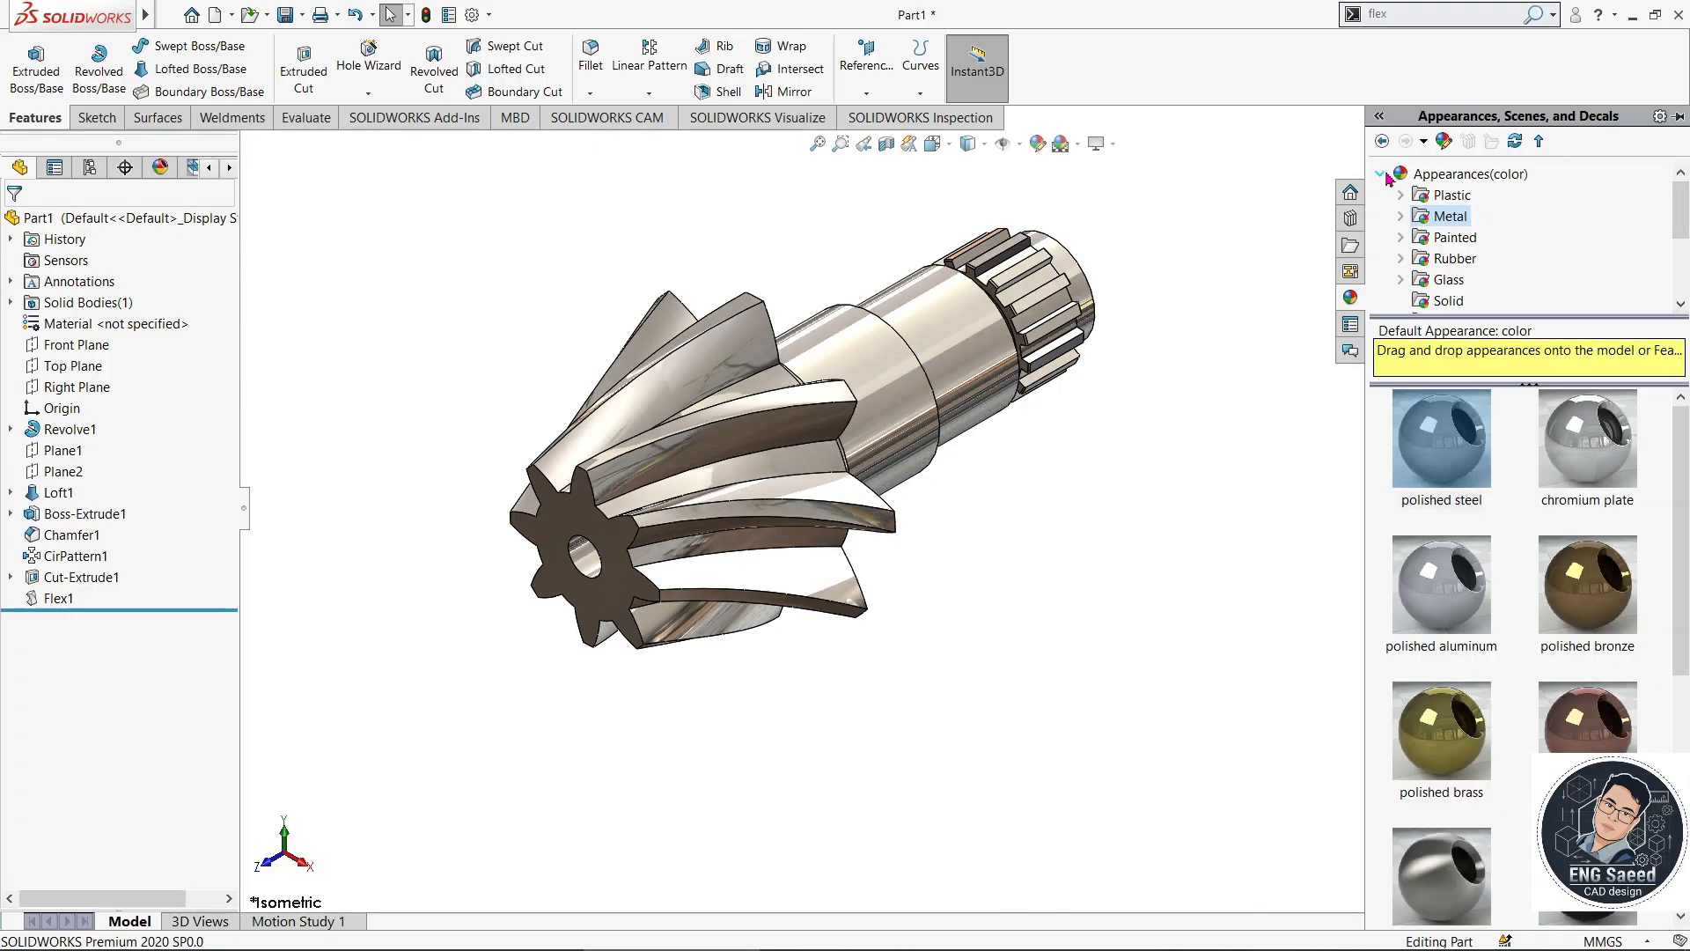
- Apply the Light Cards studio scene to the model's background
{"action": "left_click", "coordinate": [1381, 174]}
{"action": "left_click", "coordinate": [1435, 197]}
{"action": "left_click", "coordinate": [1475, 238]}
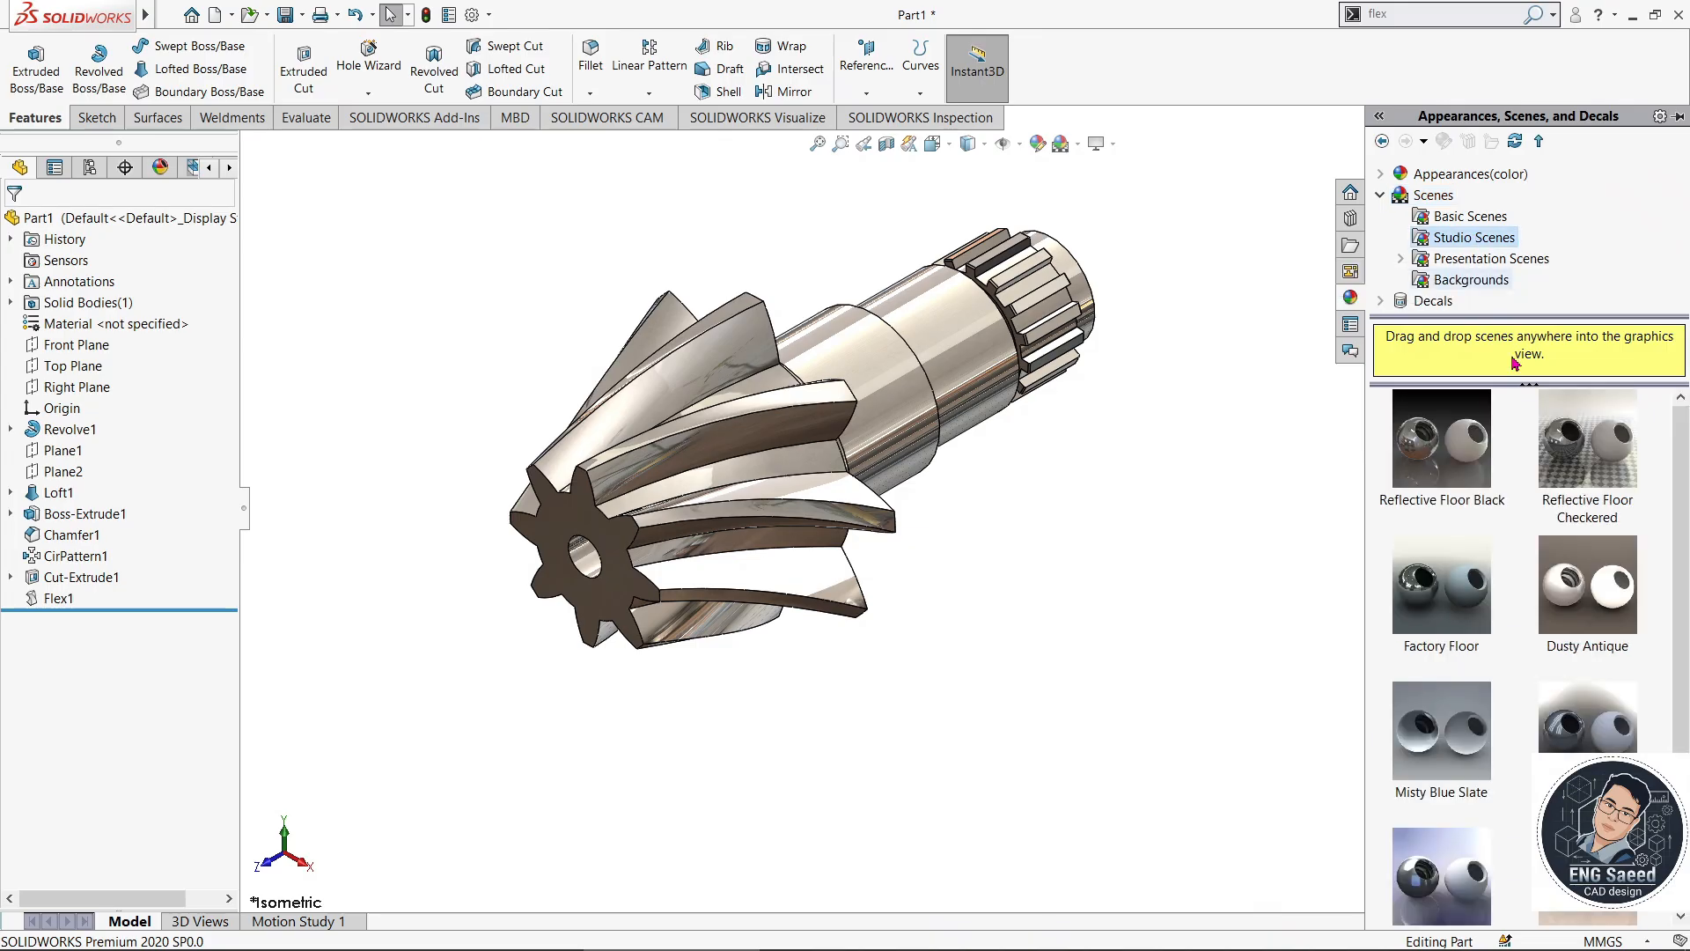
{"action": "left_click_drag", "start_coordinate": [1441, 852], "coordinate": [1270, 725]}
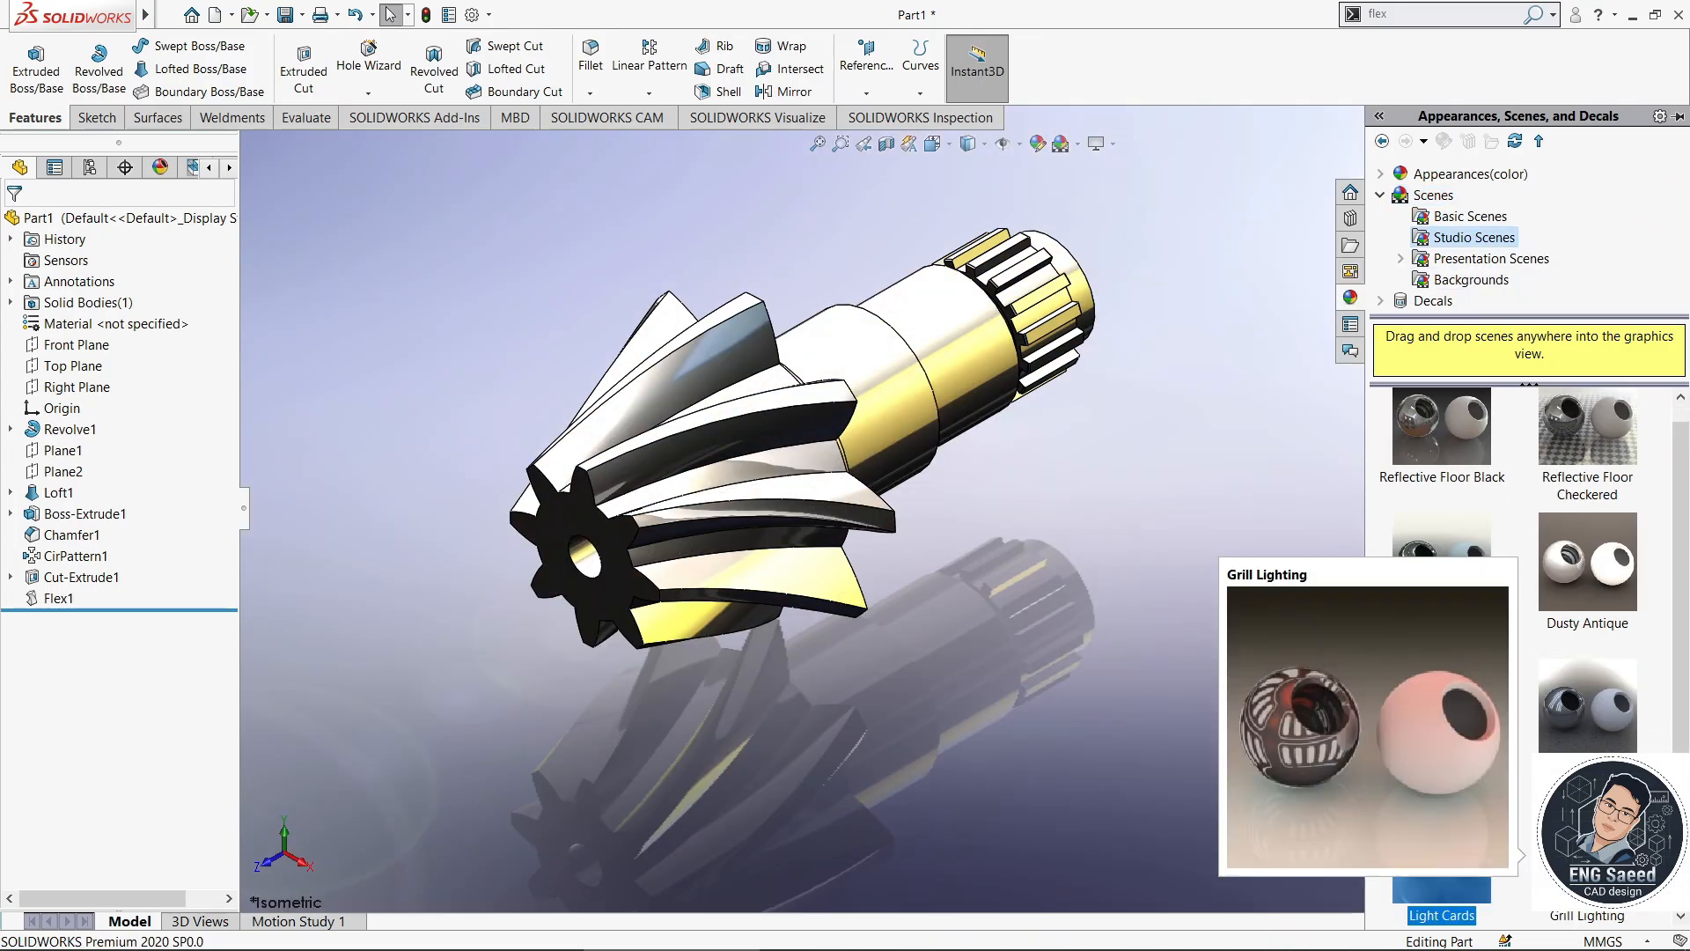
{"action": "double_click", "coordinate": [1587, 852]}
{"action": "double_click", "coordinate": [1446, 824]}
- Examine the polished steel gear shaft and its floor reflection from several orientations and distances
{"action": "scroll", "coordinate": [962, 493], "scroll_direction": "up", "scroll_amount": 4}
{"action": "scroll", "coordinate": [1039, 554], "scroll_direction": "down", "scroll_amount": 4}
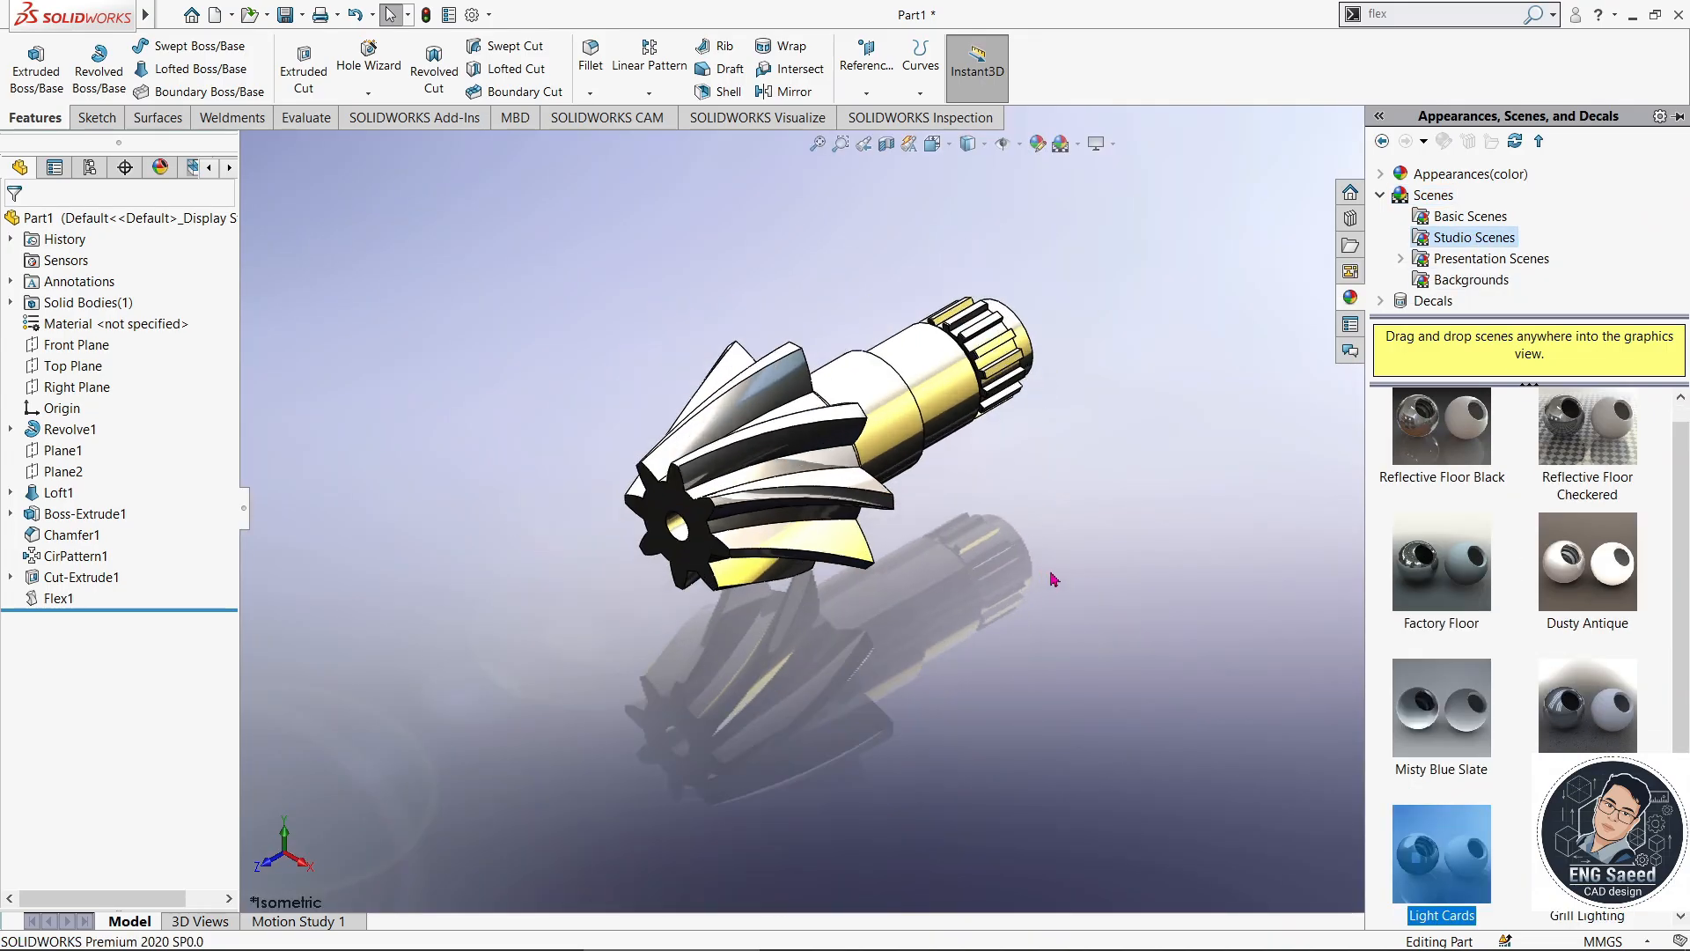
{"action": "left_click", "coordinate": [1090, 449]}
{"action": "scroll", "coordinate": [748, 457], "scroll_direction": "up", "scroll_amount": 3}
{"action": "scroll", "coordinate": [694, 325], "scroll_direction": "down", "scroll_amount": 5}
{"action": "scroll", "coordinate": [998, 597], "scroll_direction": "up", "scroll_amount": 4}
{"action": "middle_click_drag", "start_coordinate": [999, 599], "coordinate": [1241, 505]}
{"action": "key", "text": "space"}
{"action": "left_click", "coordinate": [1443, 574]}
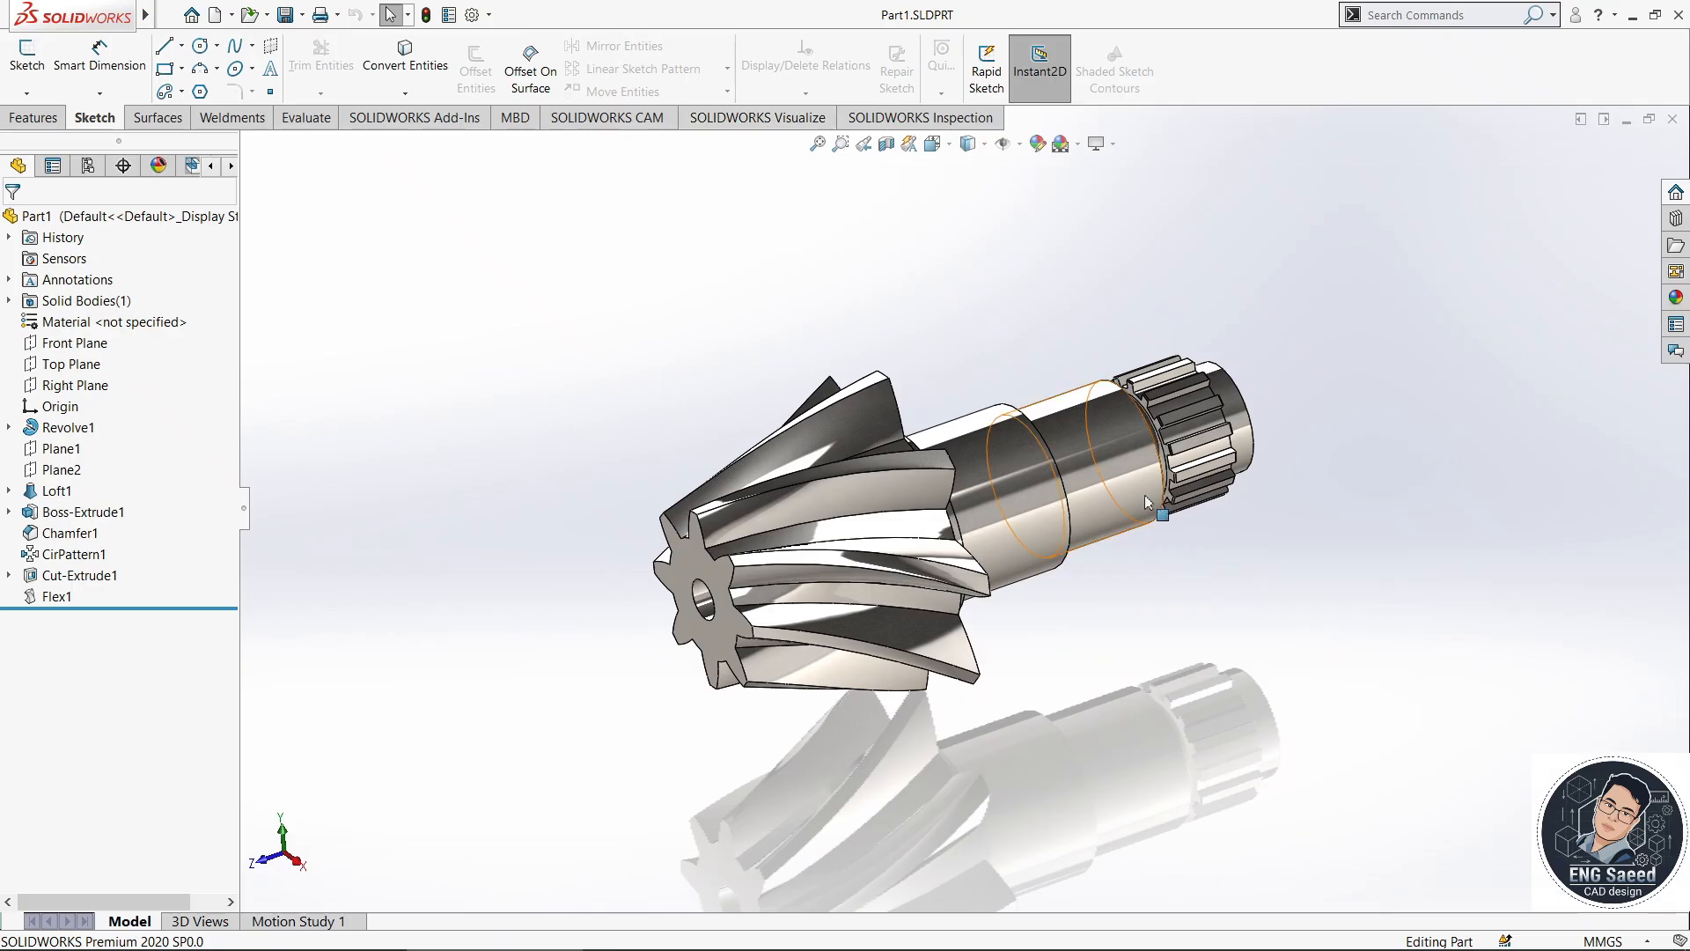
{"action": "key", "text": "space"}
{"action": "left_click", "coordinate": [1358, 632]}
{"action": "middle_click_drag", "start_coordinate": [1262, 535], "coordinate": [1245, 591]}
{"action": "scroll", "coordinate": [985, 604], "scroll_direction": "down", "scroll_amount": 2}
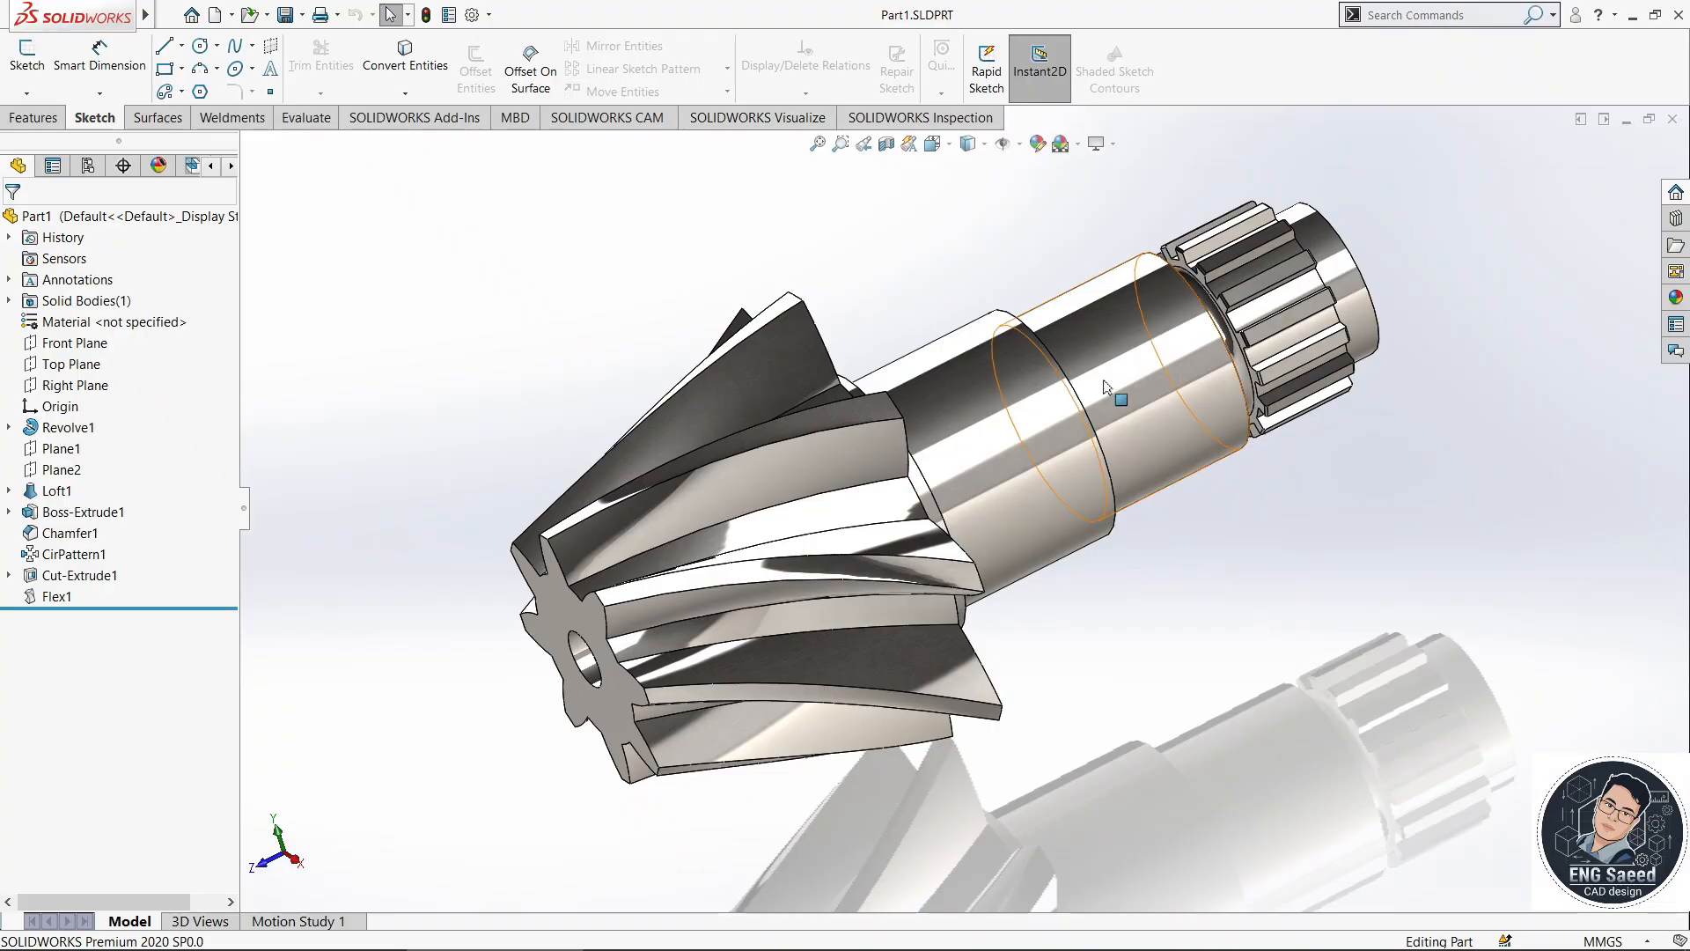
- Send the part to SOLIDWORKS Visualize with a simple export
{"action": "left_click", "coordinate": [752, 120]}
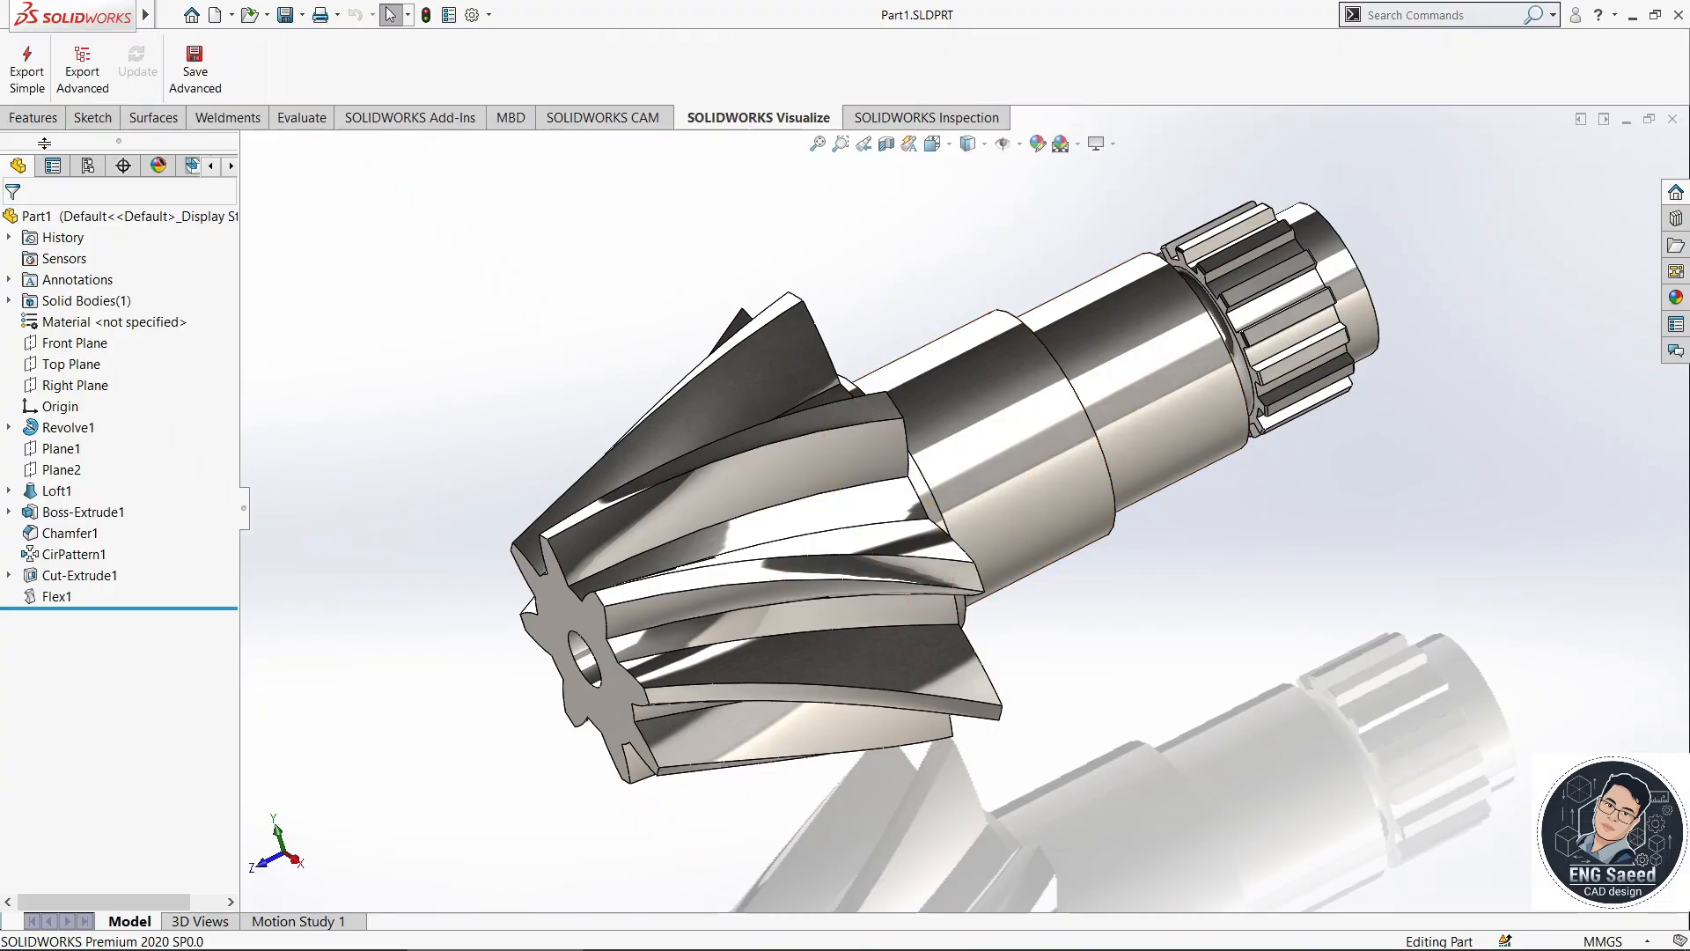
{"action": "left_click", "coordinate": [27, 64]}
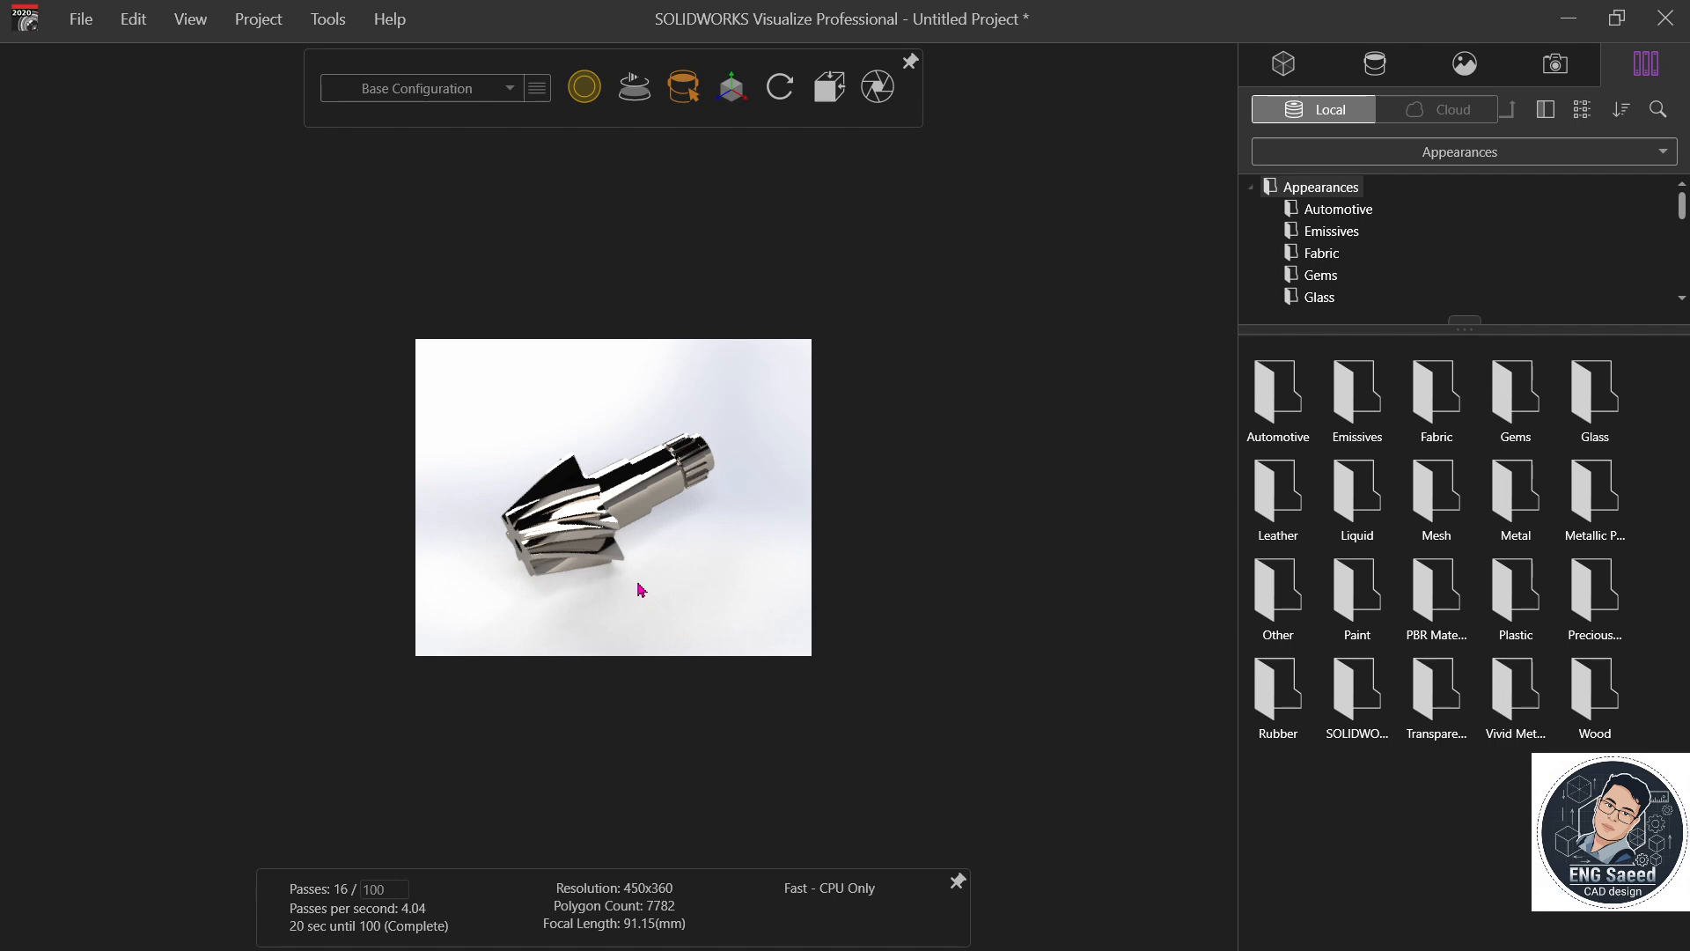
- Apply the Heat Treated Titanium appearance from the Metal library to the gear shaft model
{"action": "mouse_move", "coordinate": [584, 97]}
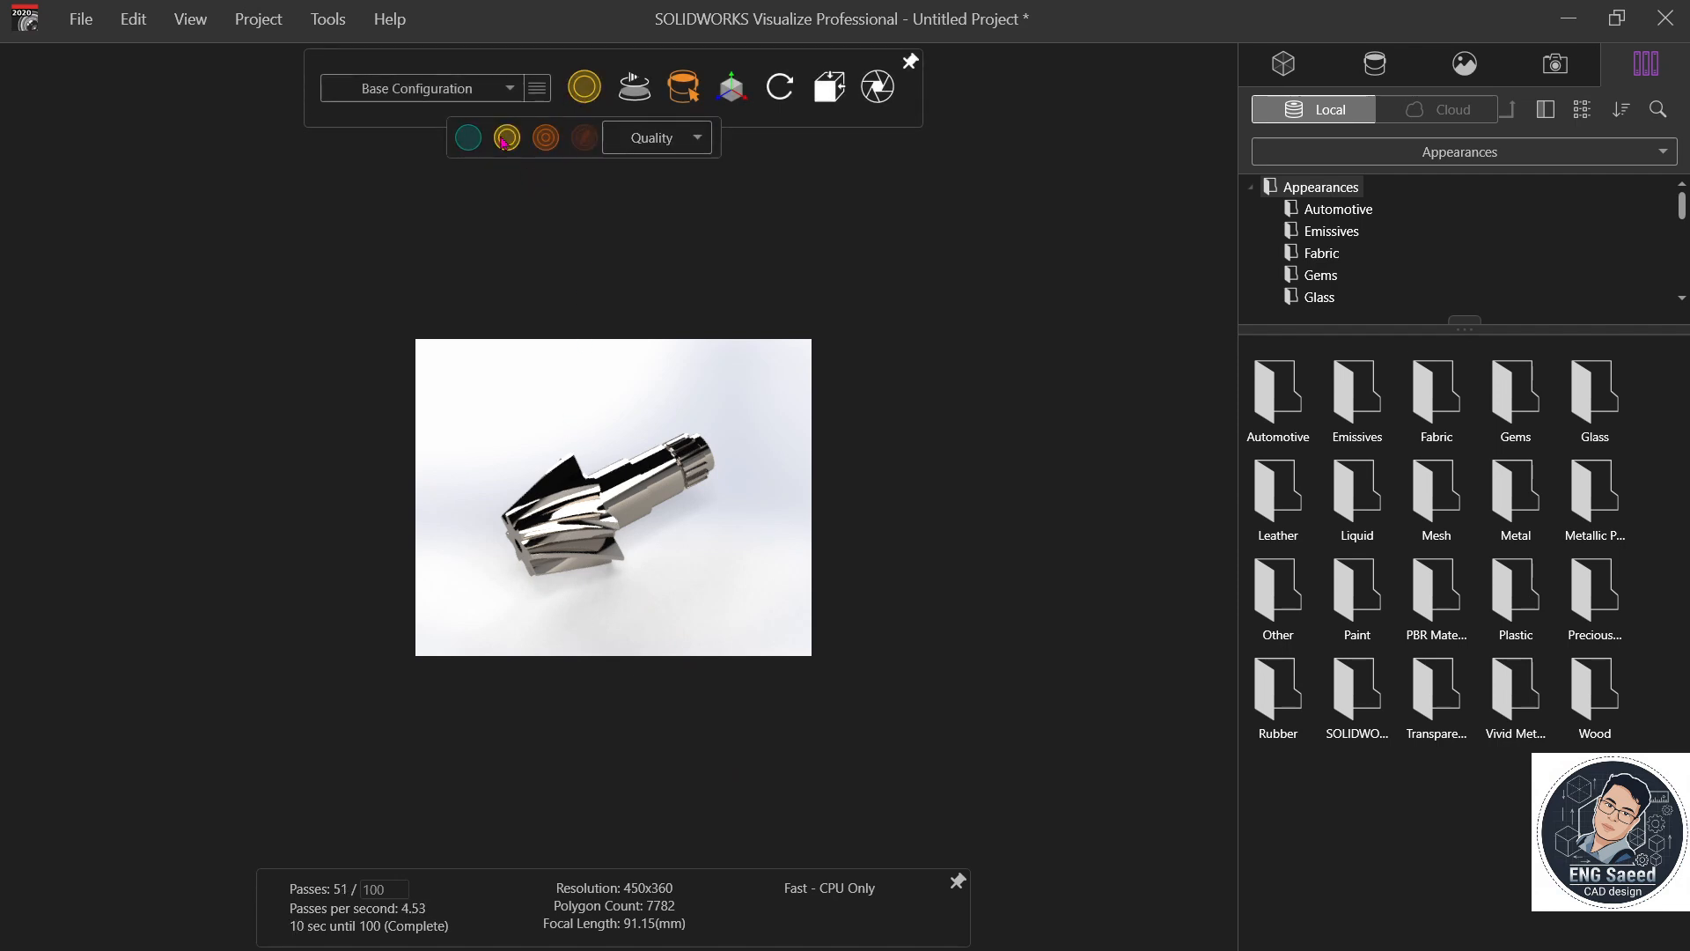
{"action": "double_click", "coordinate": [1515, 493]}
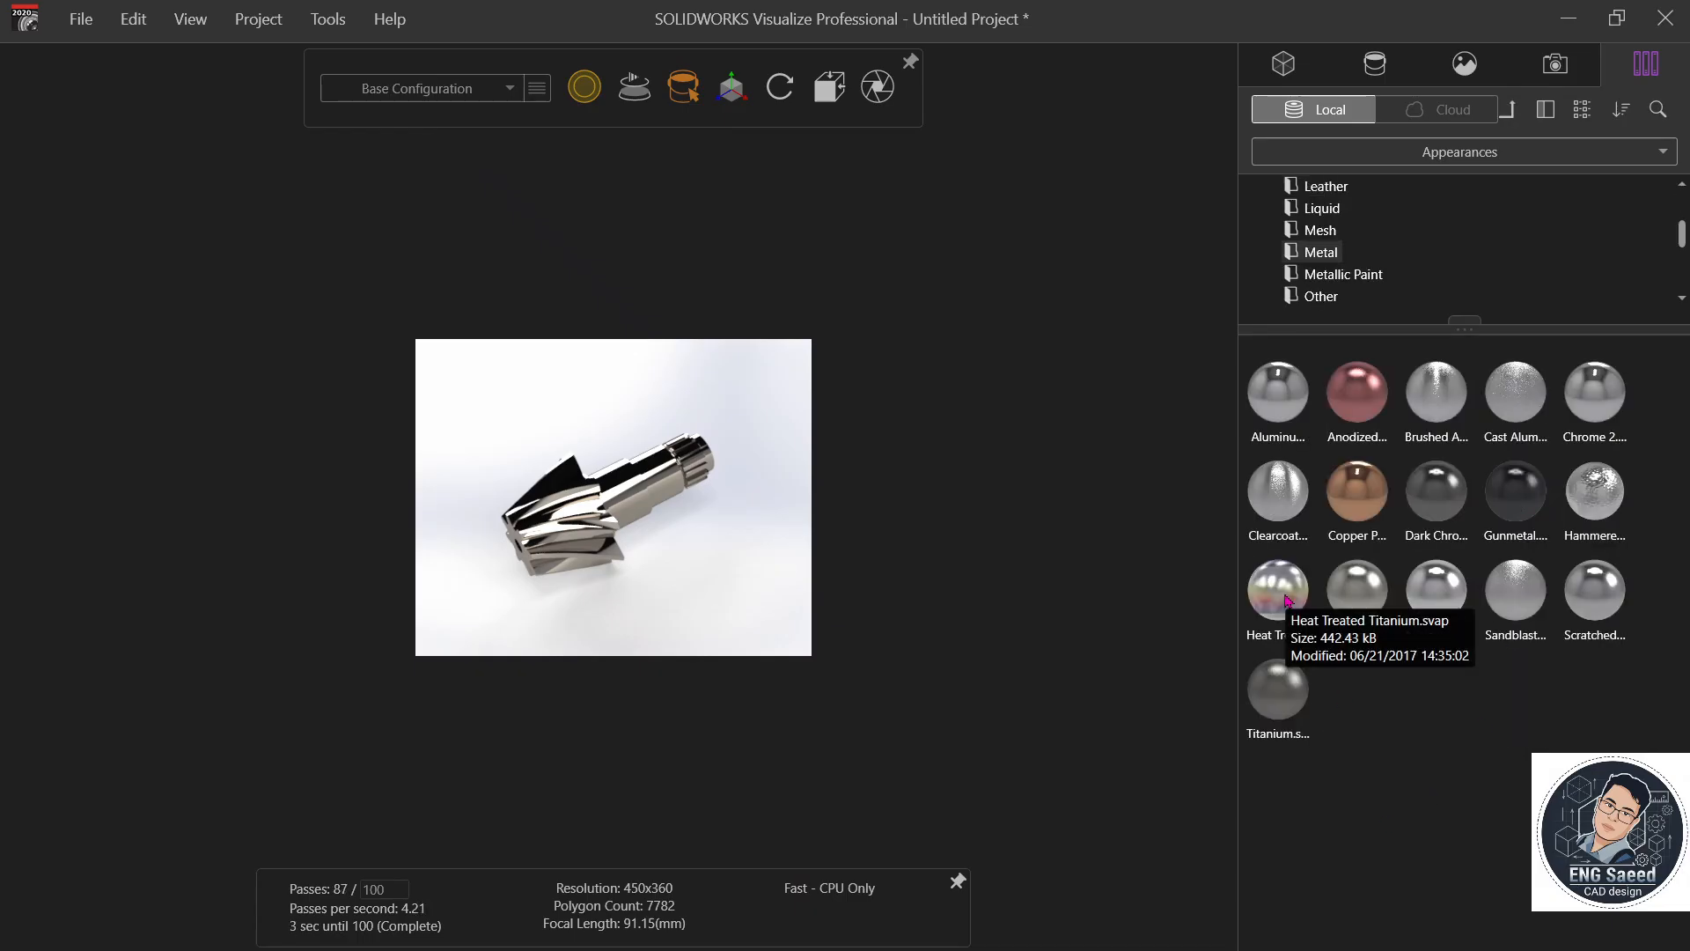
{"action": "left_click_drag", "start_coordinate": [1285, 599], "coordinate": [604, 465]}
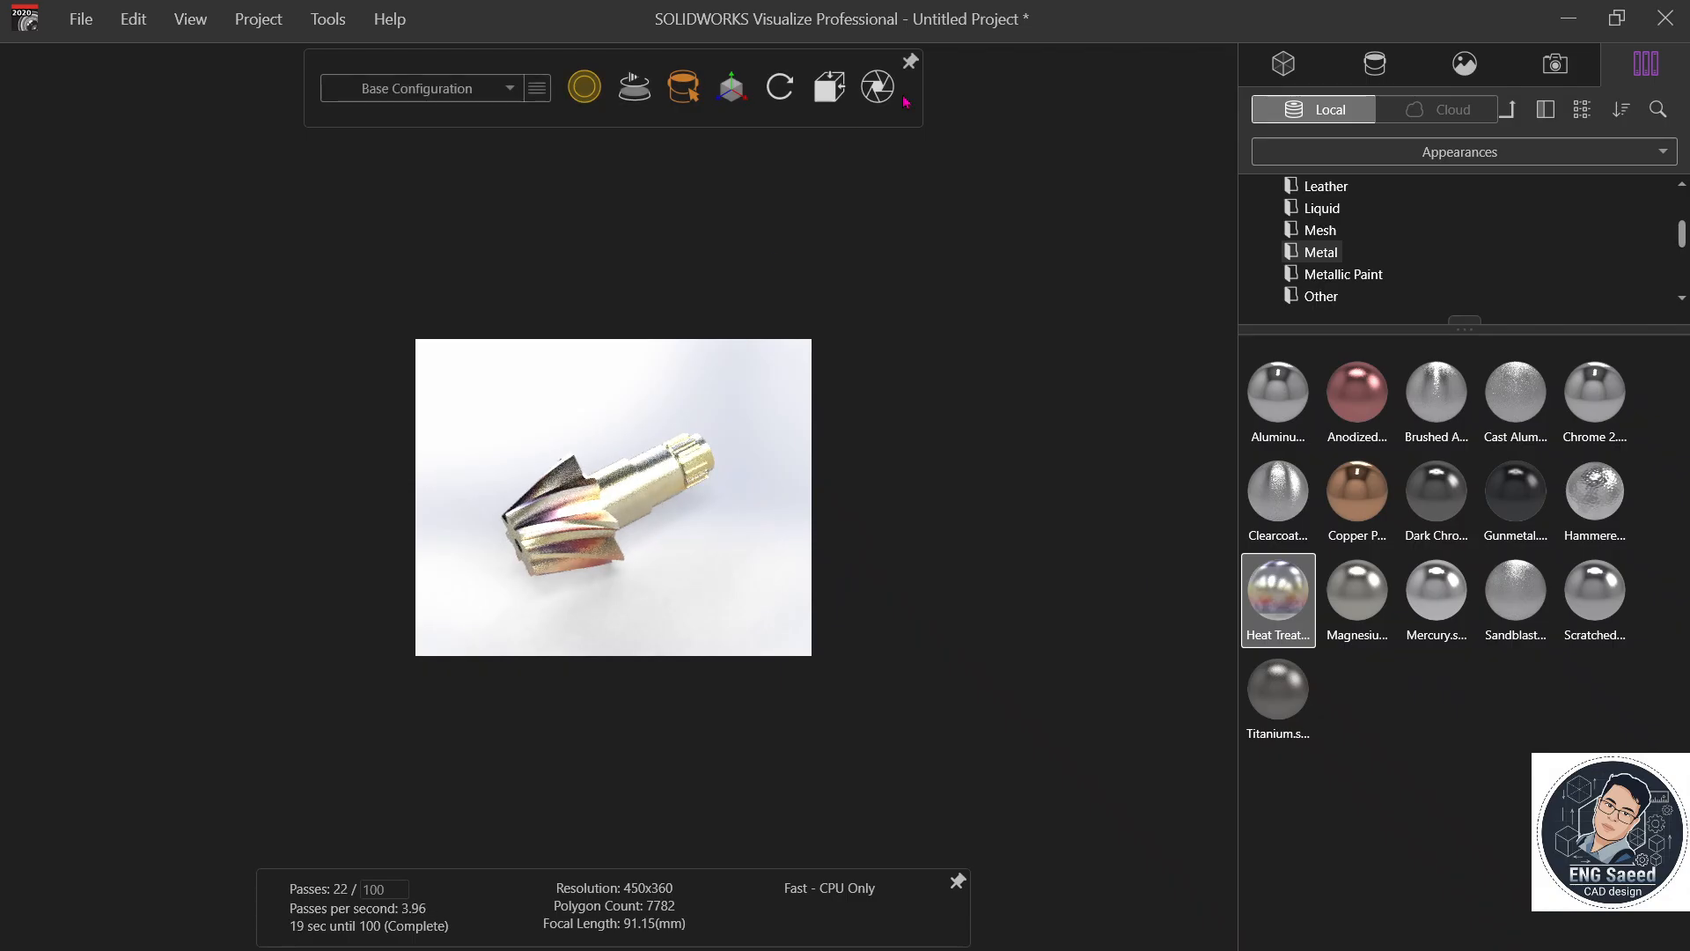
- Open the render output settings and name the output file "1.Helical Gear"
{"action": "left_click", "coordinate": [878, 87]}
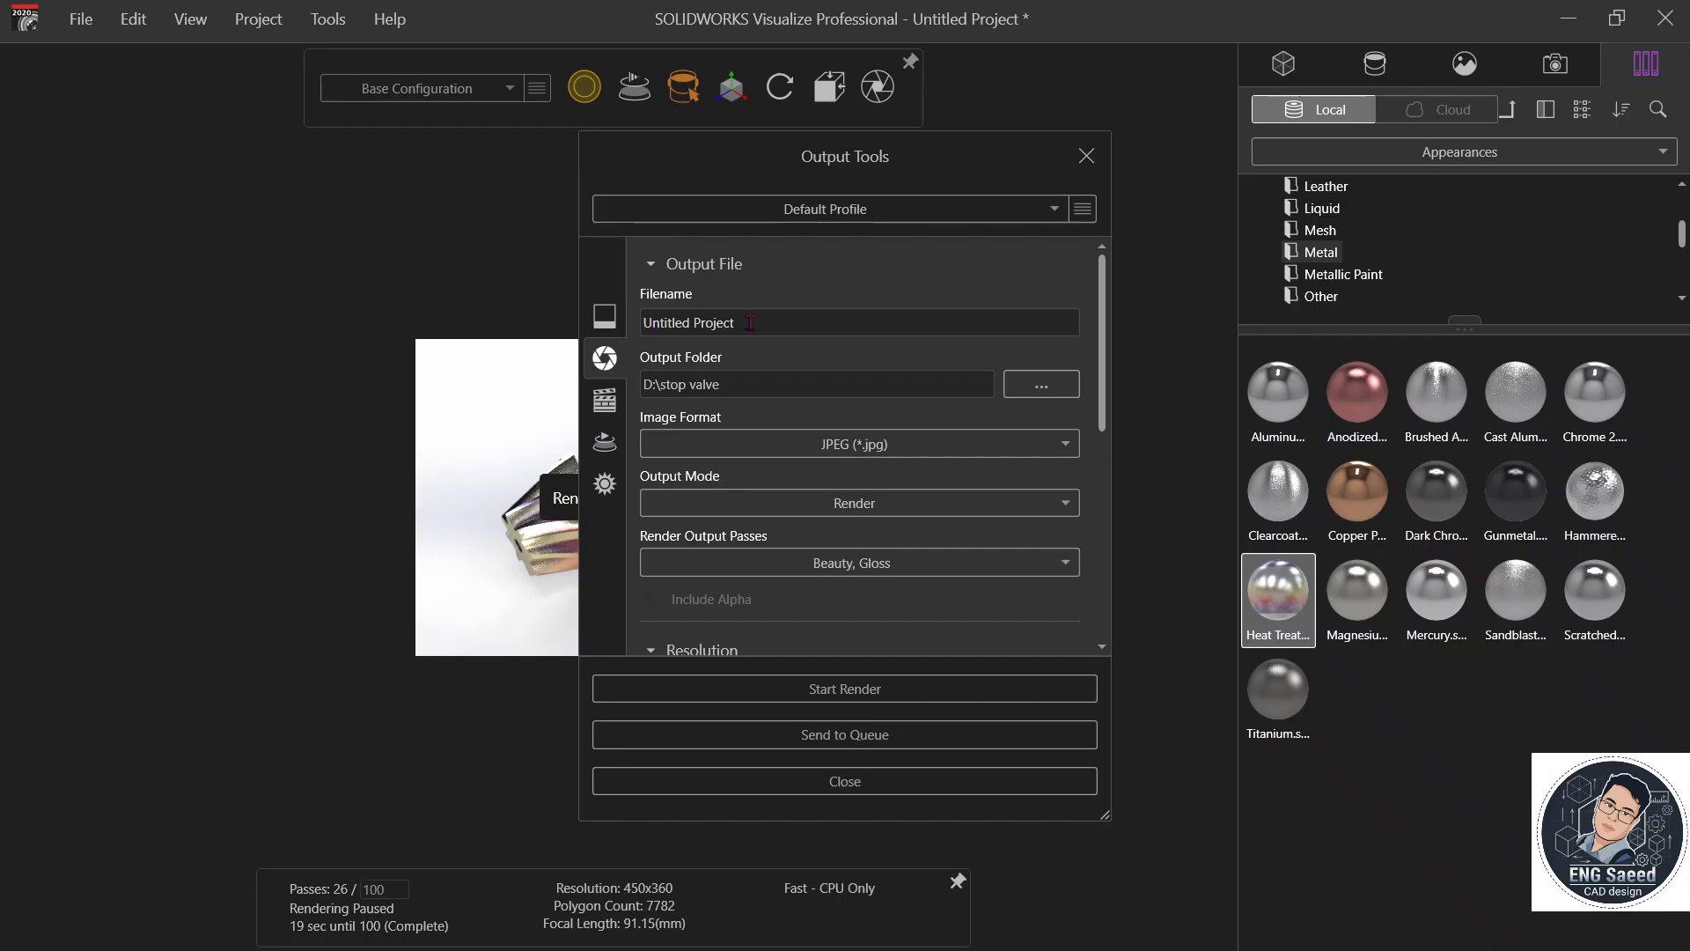
{"action": "key", "text": "BackSpace"}
{"action": "key", "text": "BackSpace"}
{"action": "key", "text": "BackSpace"}
{"action": "key", "text": "BackSpace"}
{"action": "key", "text": "BackSpace"}
{"action": "key", "text": "BackSpace"}
{"action": "key", "text": "BackSpace"}
{"action": "key", "text": "BackSpace"}
{"action": "key", "text": "BackSpace"}
{"action": "key", "text": "BackSpace"}
{"action": "key", "text": "BackSpace"}
{"action": "key", "text": "BackSpace"}
{"action": "key", "text": "BackSpace"}
{"action": "key", "text": "BackSpace"}
{"action": "key", "text": "BackSpace"}
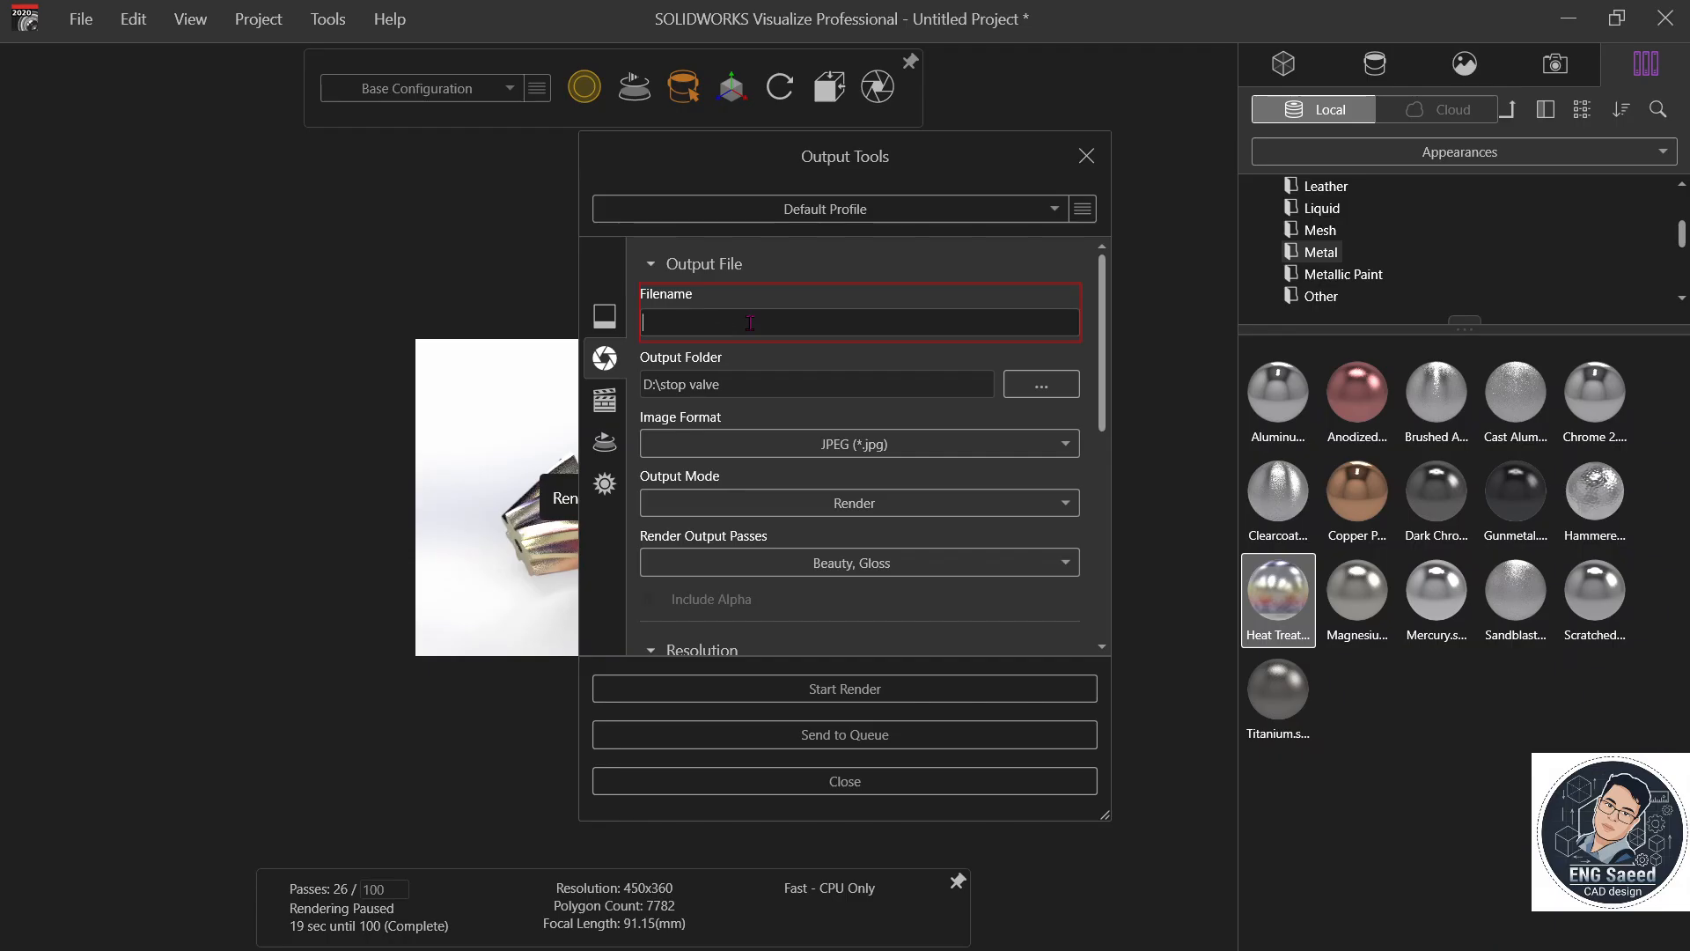
{"action": "type", "text": "Helical"}
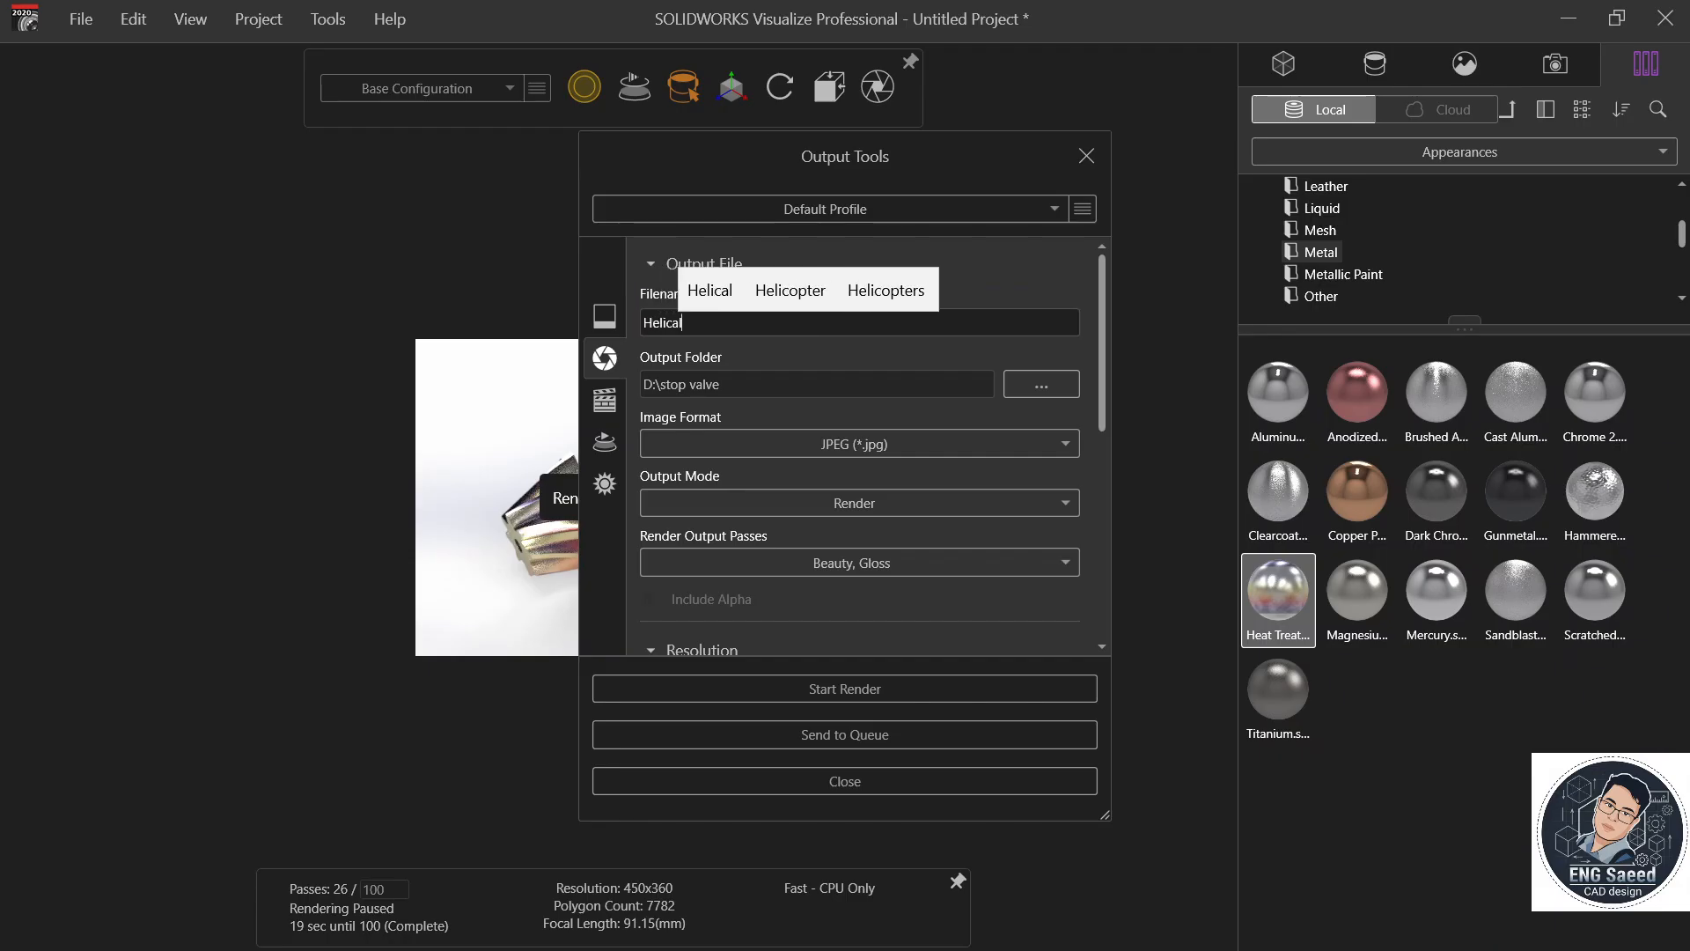
{"action": "type", "text": " Gear"}
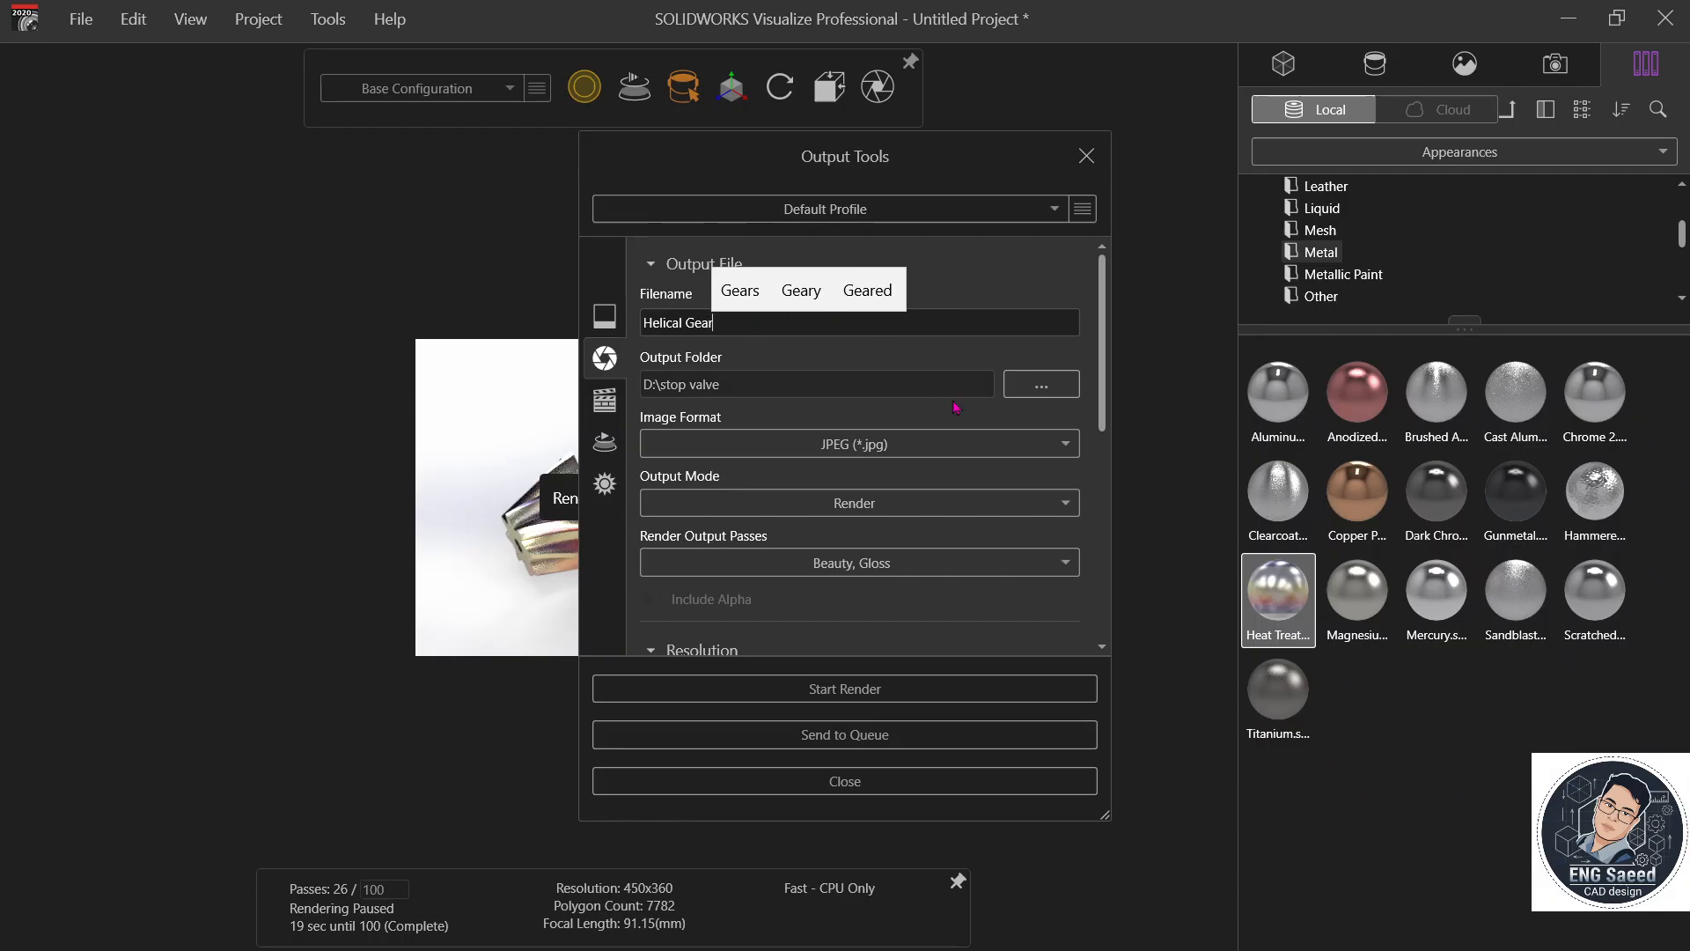
{"action": "mouse_move", "coordinate": [1101, 268]}
{"action": "left_mouse_down"}
{"action": "mouse_move", "coordinate": [1104, 339]}
{"action": "mouse_move", "coordinate": [1100, 264]}
{"action": "left_mouse_up"}
{"action": "type", "text": "1"}
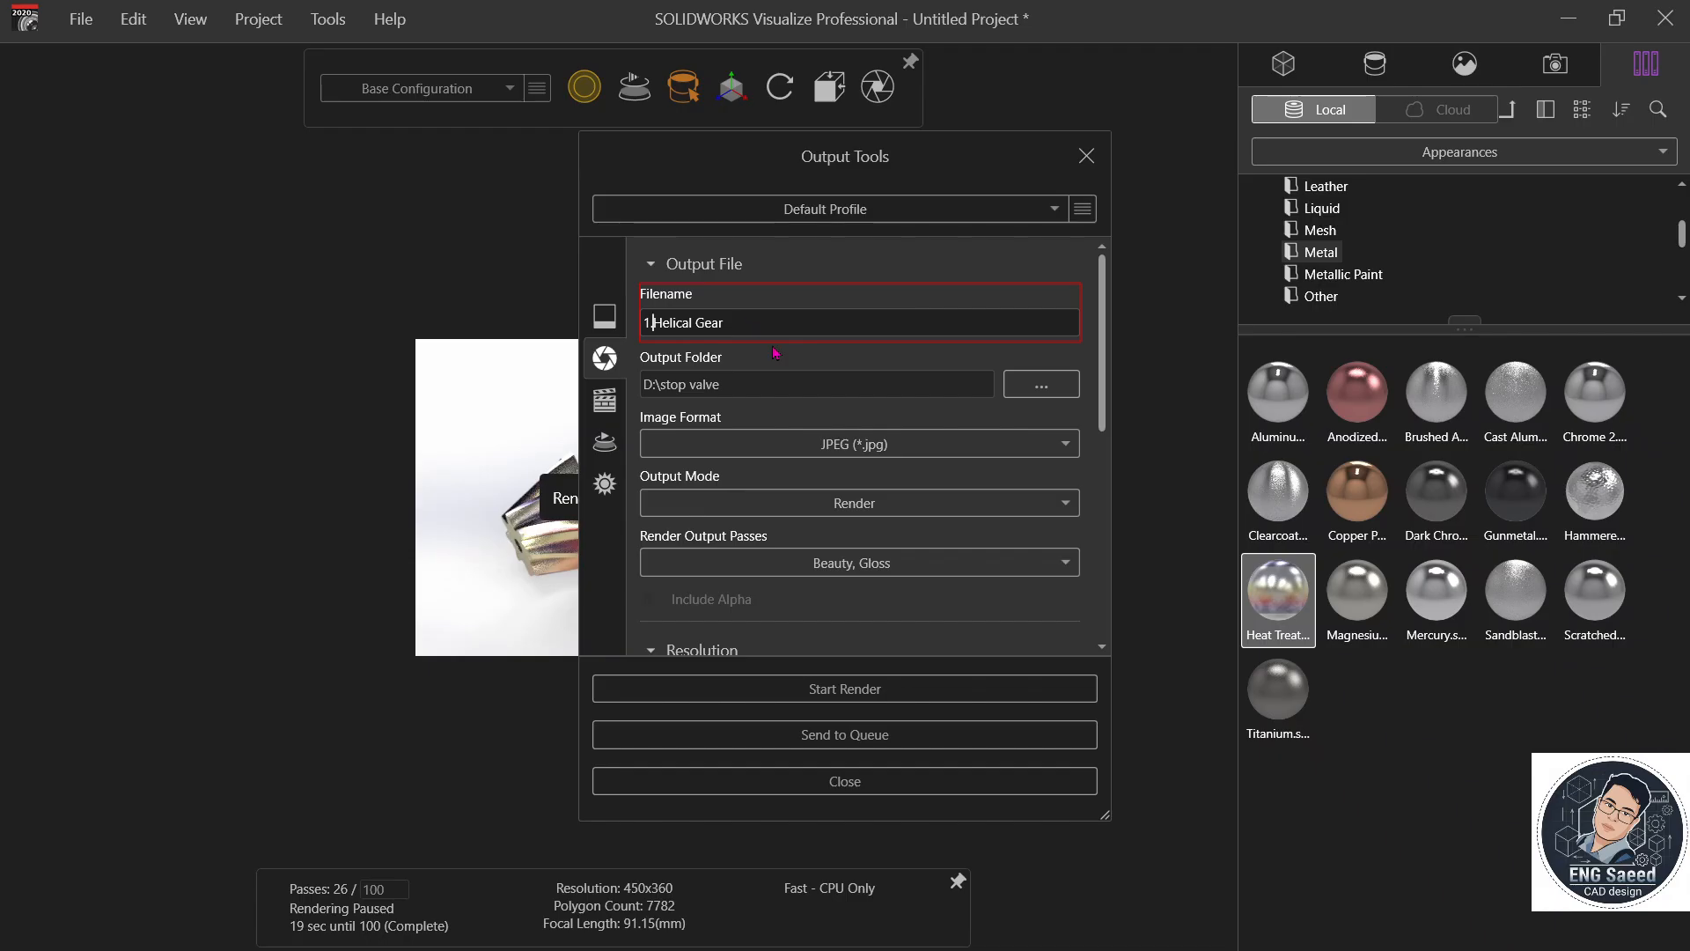
{"action": "type", "text": "."}
- Deselect the Beauty and Gloss passes in the render output passes
{"action": "scroll", "coordinate": [1062, 435], "scroll_direction": "down", "scroll_amount": 3}
{"action": "left_click", "coordinate": [1063, 420]}
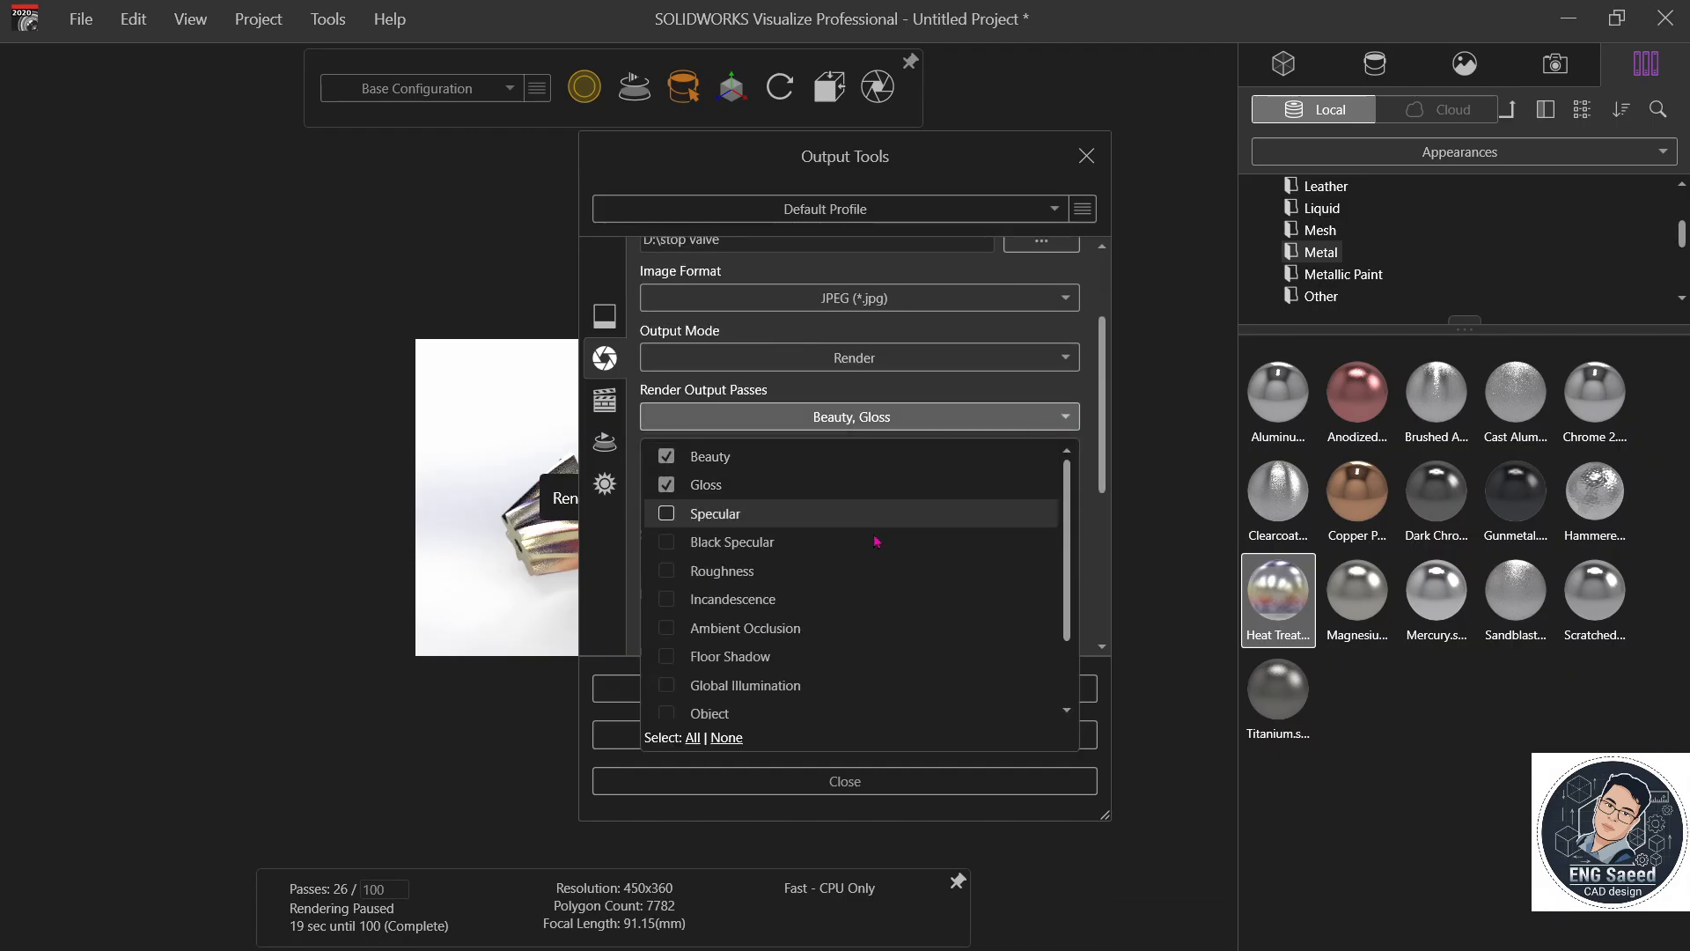
{"action": "left_click", "coordinate": [667, 484]}
{"action": "left_click", "coordinate": [666, 456]}
{"action": "scroll", "coordinate": [669, 484], "scroll_direction": "down", "scroll_amount": 1}
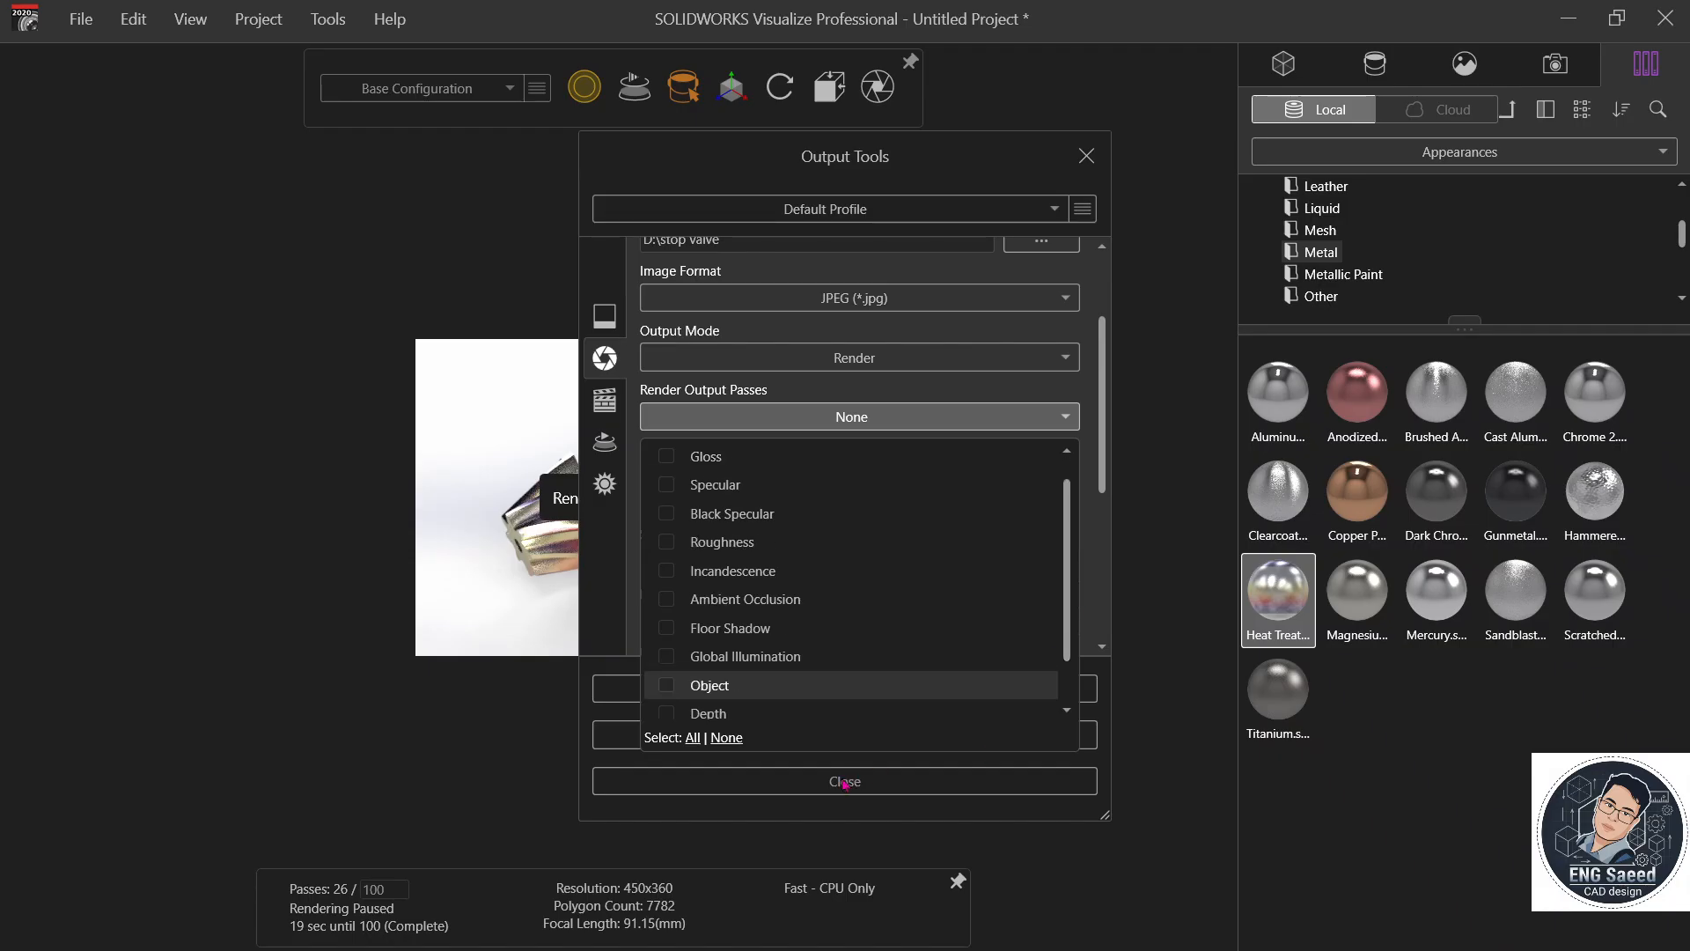
{"action": "scroll", "coordinate": [978, 484], "scroll_direction": "down", "scroll_amount": 2}
{"action": "left_click", "coordinate": [416, 180]}
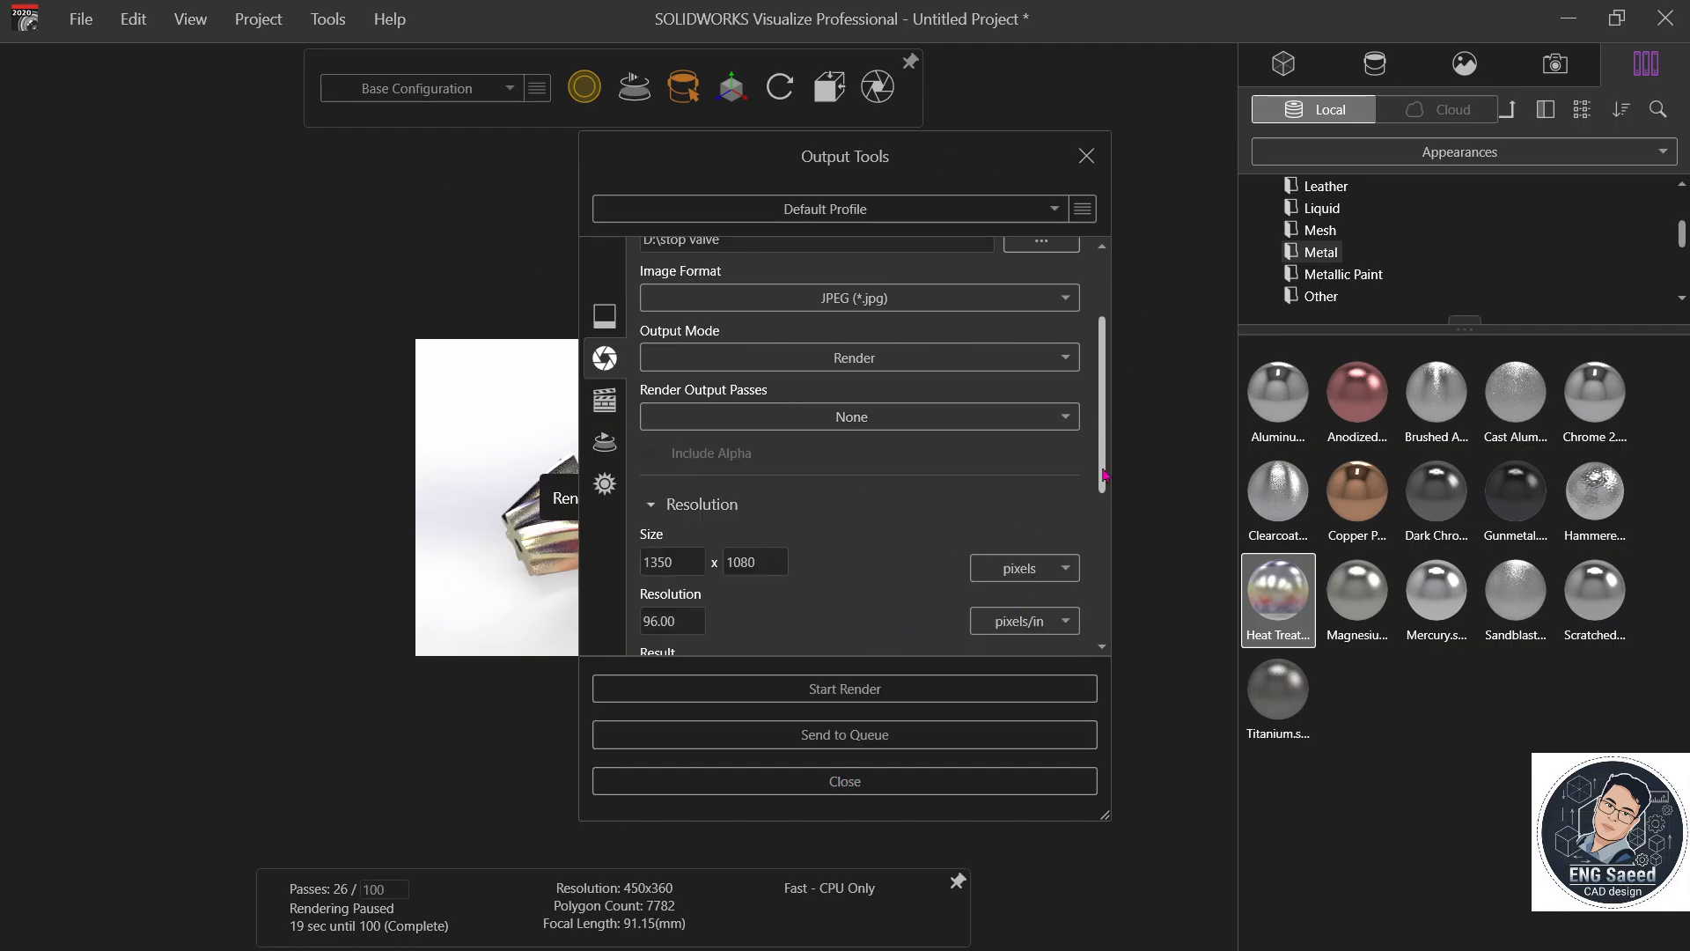
- Review the resolution and render settings, keep the Quality render mode, and start the render
{"action": "left_click_drag", "start_coordinate": [1098, 455], "coordinate": [1099, 598]}
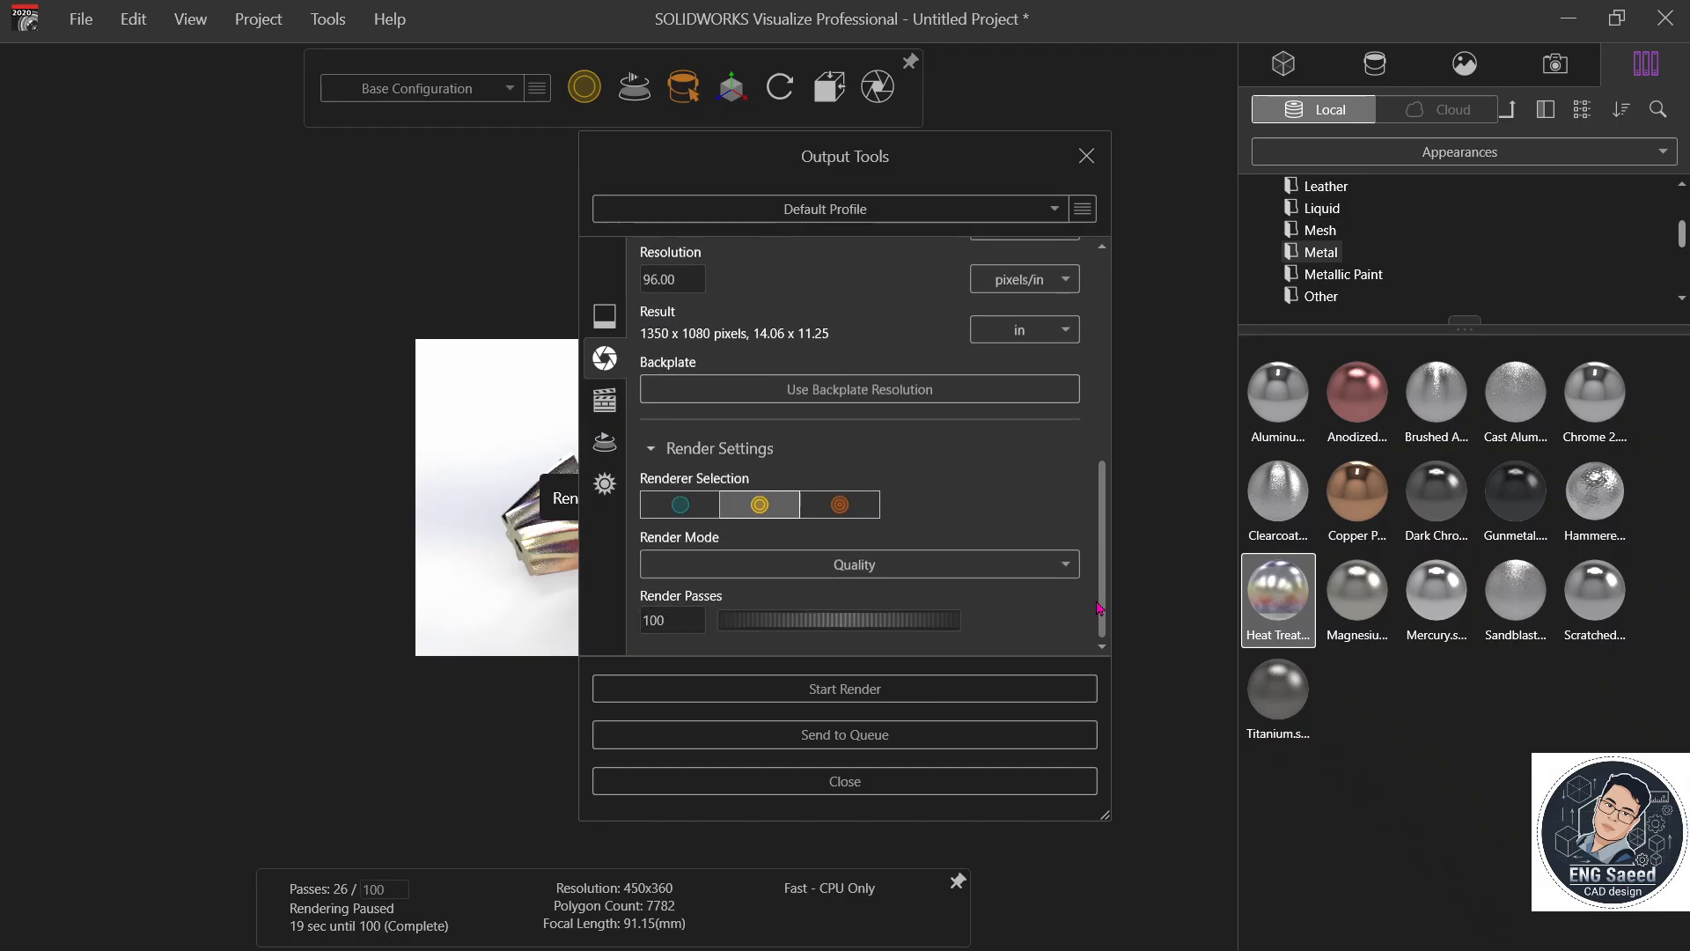
{"action": "left_click", "coordinate": [1068, 564]}
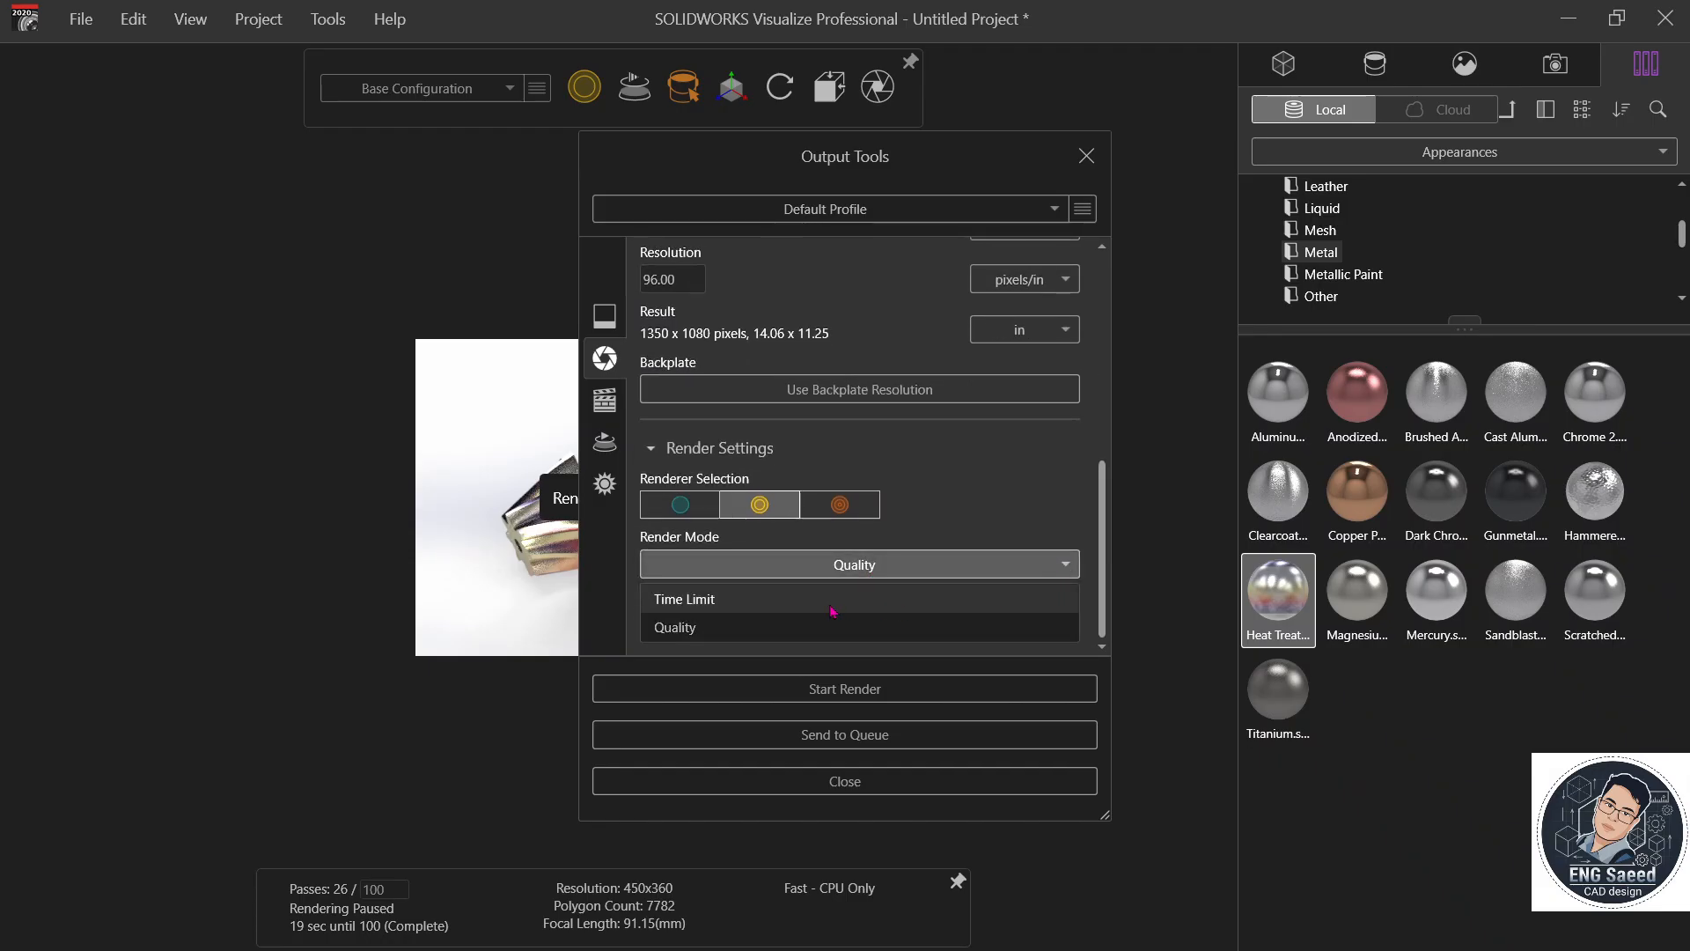
{"action": "left_click", "coordinate": [1162, 505]}
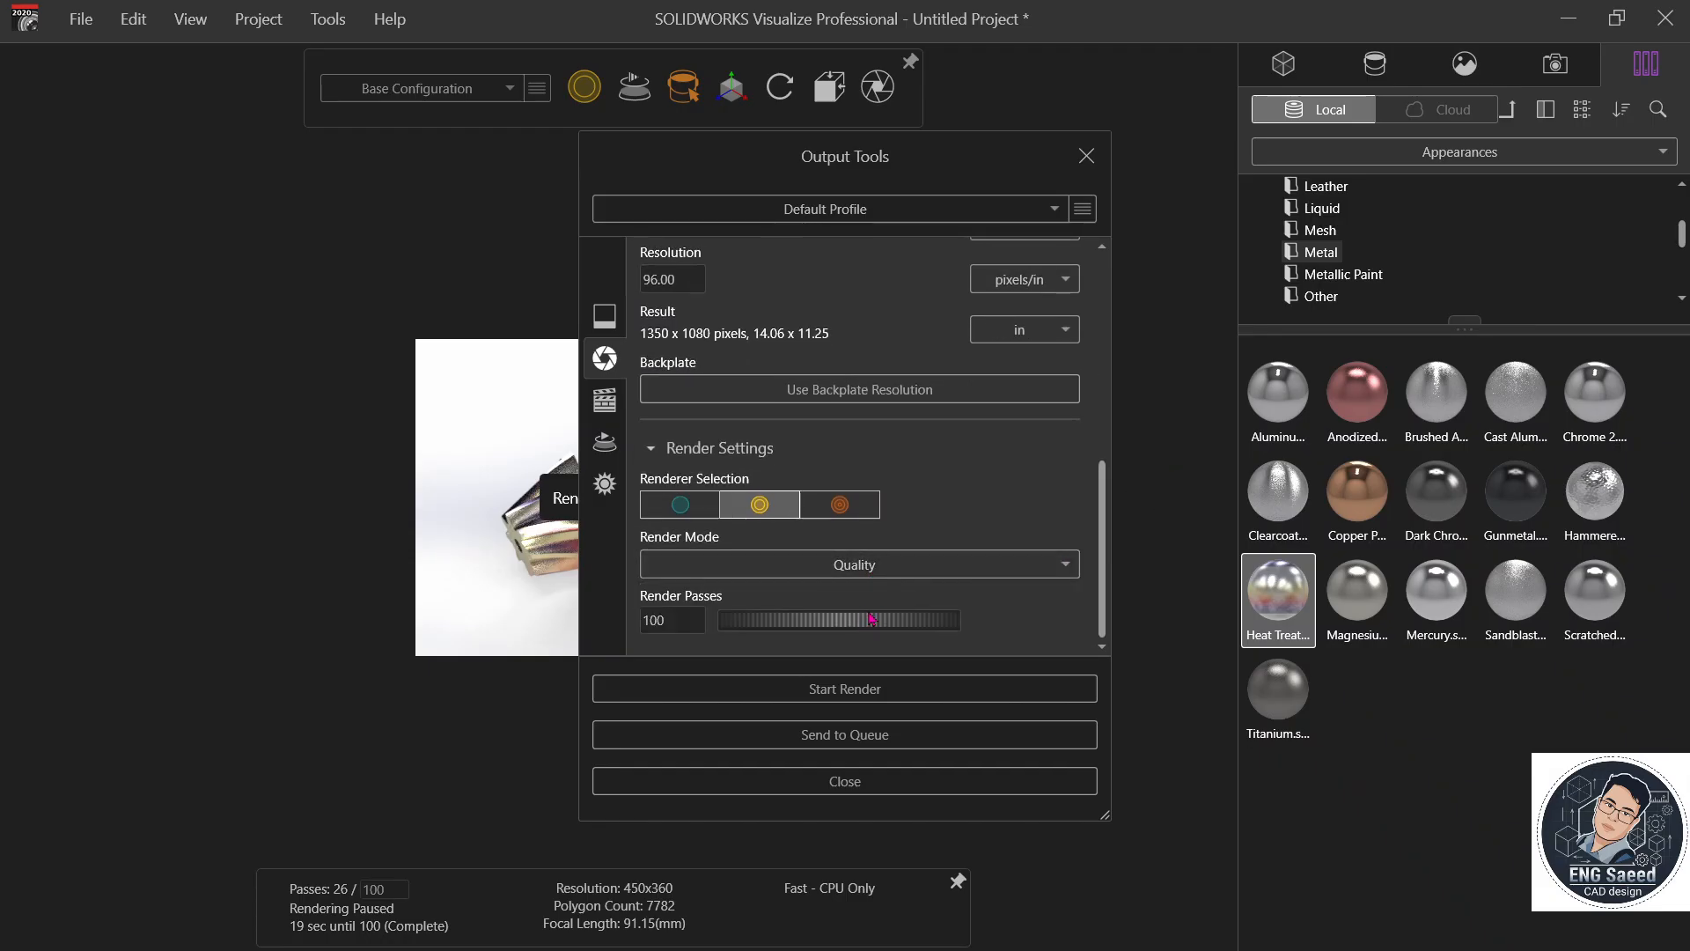
{"action": "scroll", "coordinate": [1046, 545], "scroll_direction": "up", "scroll_amount": 5}
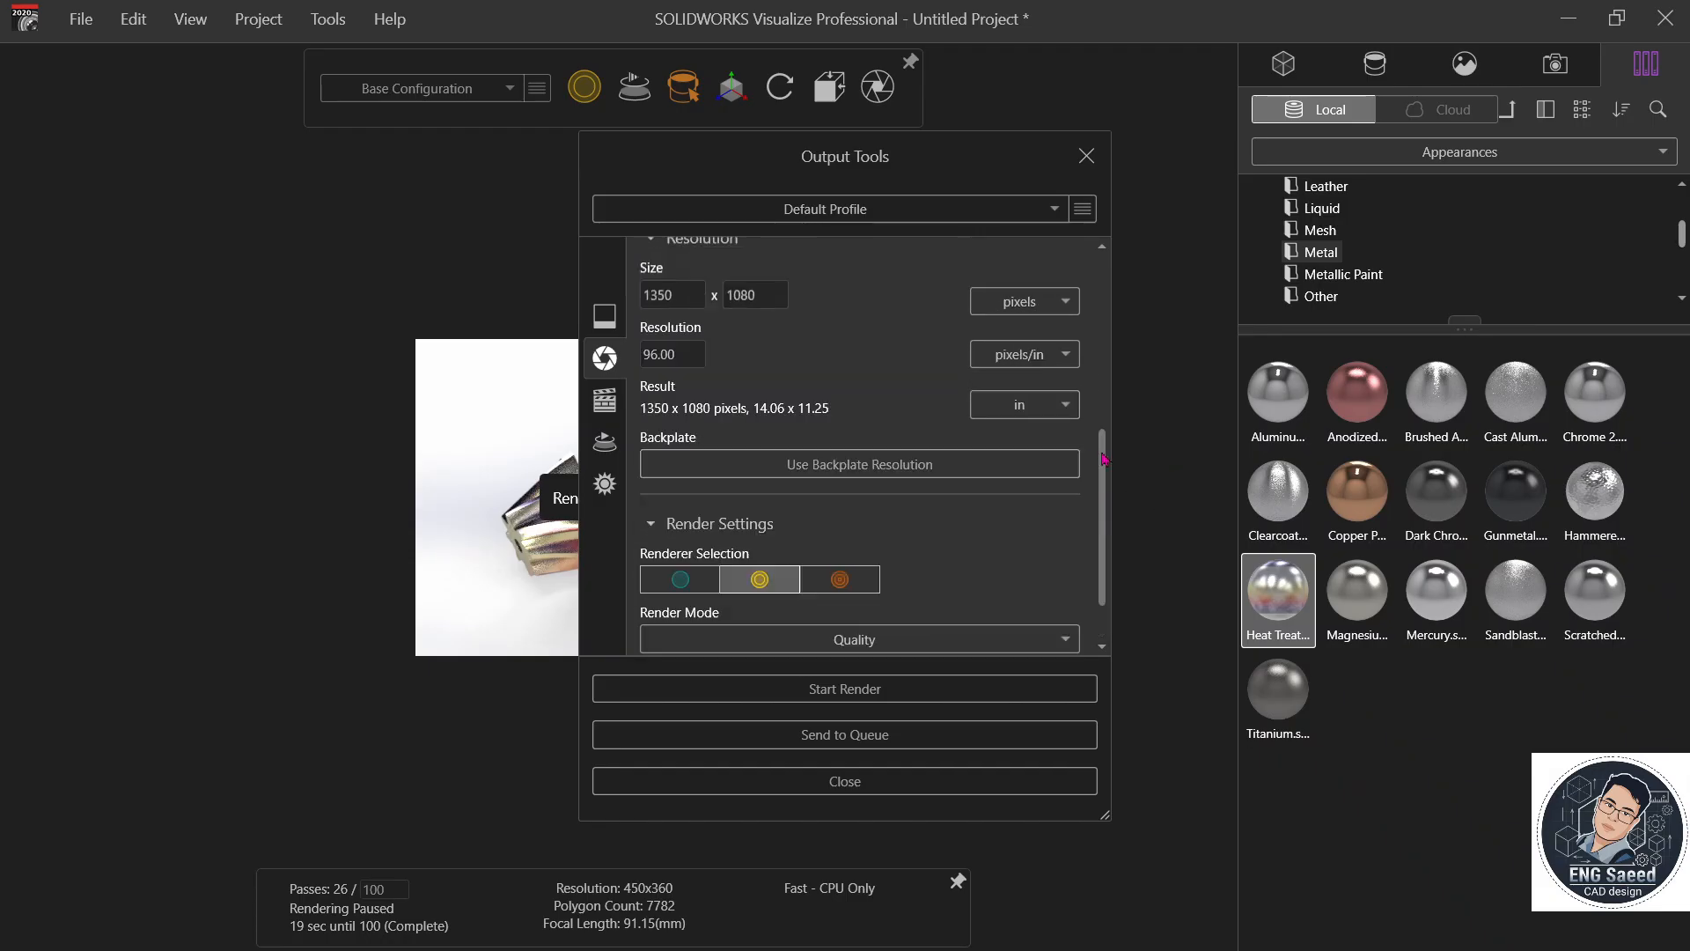
{"action": "left_click", "coordinate": [872, 689]}
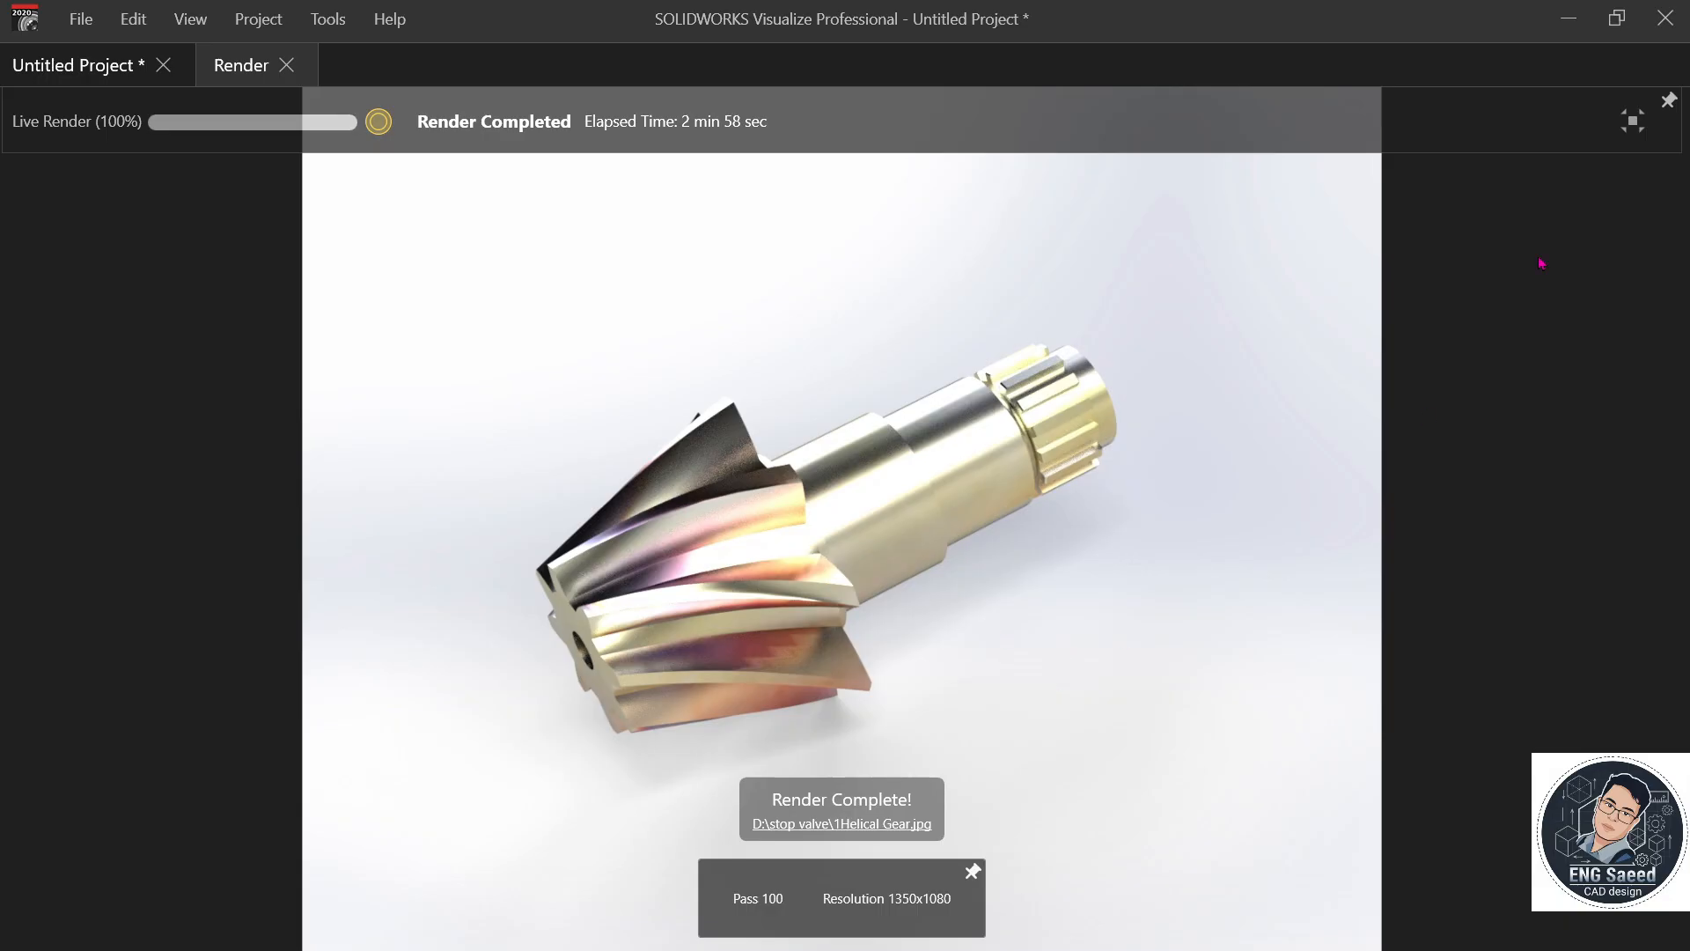
- Switch to the image viewer and examine the rendered Helical Gear.jpg up close and in successive quarter-turn rotations
{"action": "scroll", "coordinate": [973, 577], "scroll_direction": "up", "scroll_amount": 5}
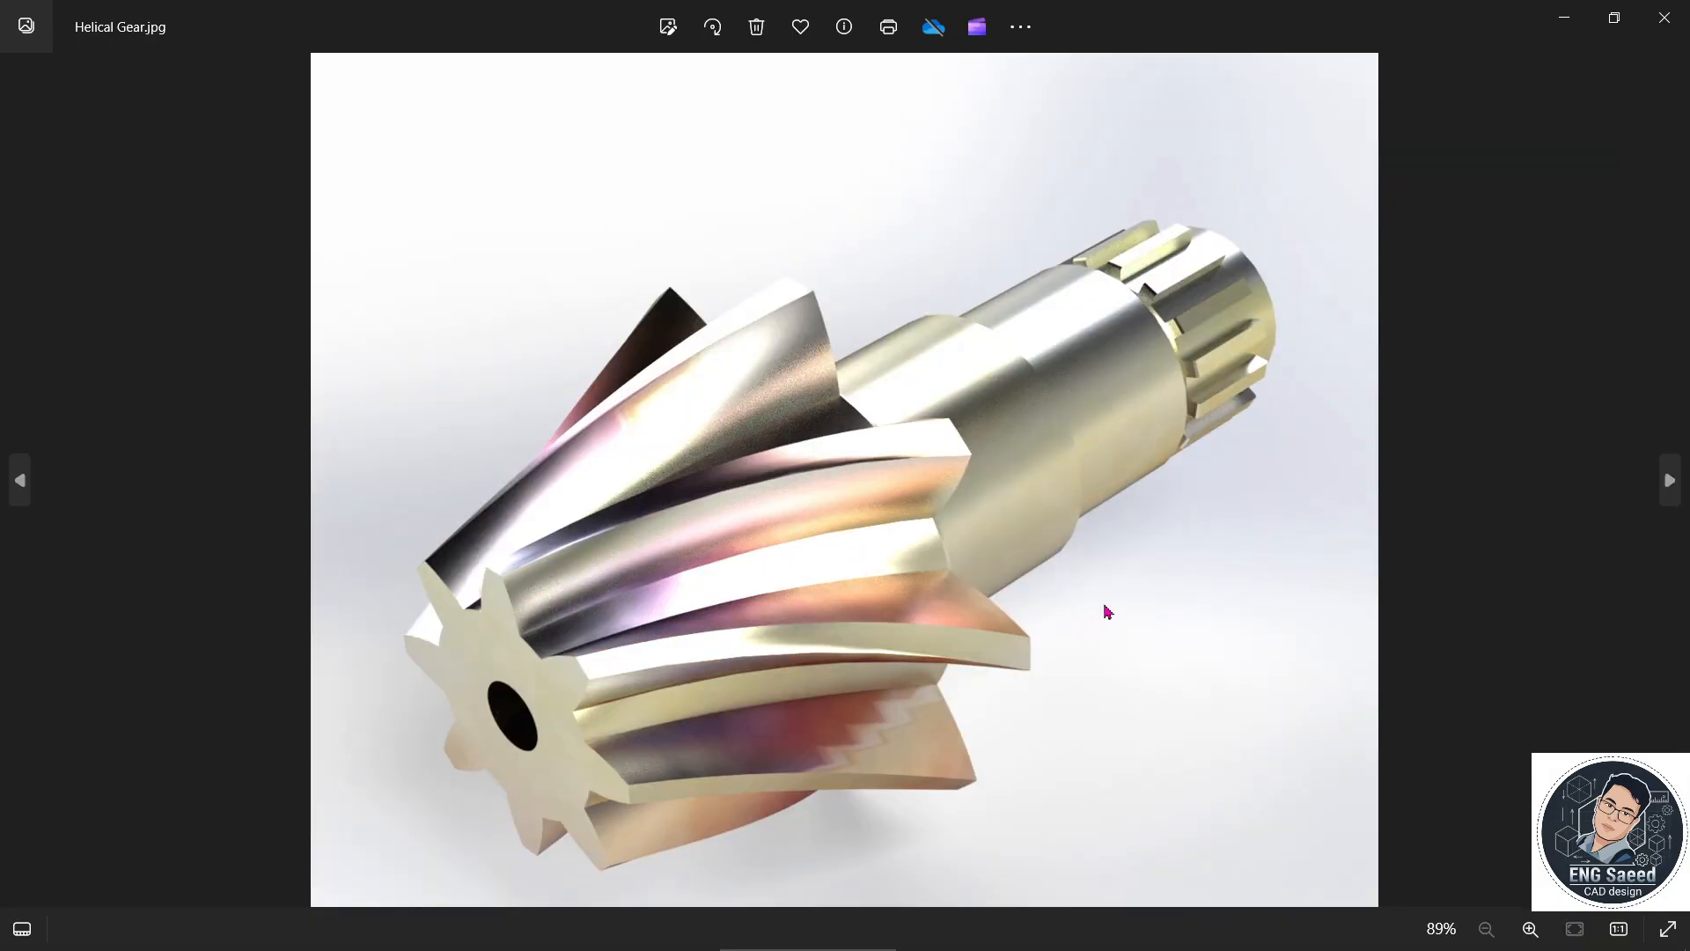
{"action": "scroll", "coordinate": [1101, 606], "scroll_direction": "up", "scroll_amount": 3}
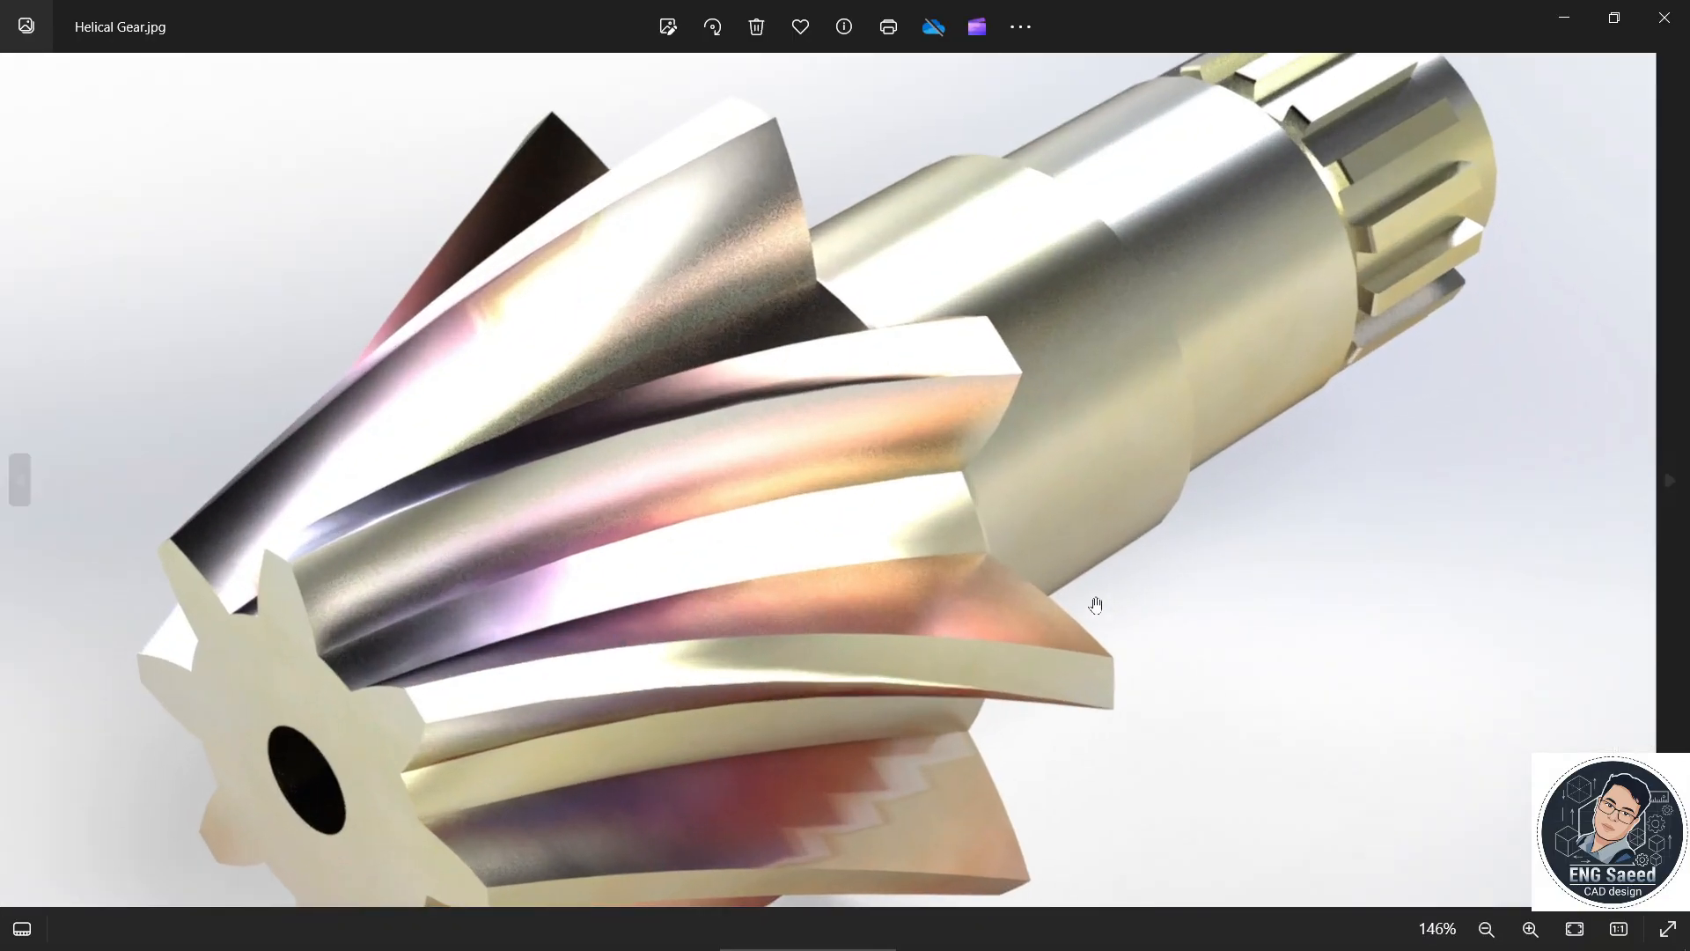
{"action": "scroll", "coordinate": [1096, 606], "scroll_direction": "up", "scroll_amount": 2}
{"action": "scroll", "coordinate": [1060, 632], "scroll_direction": "down", "scroll_amount": 5}
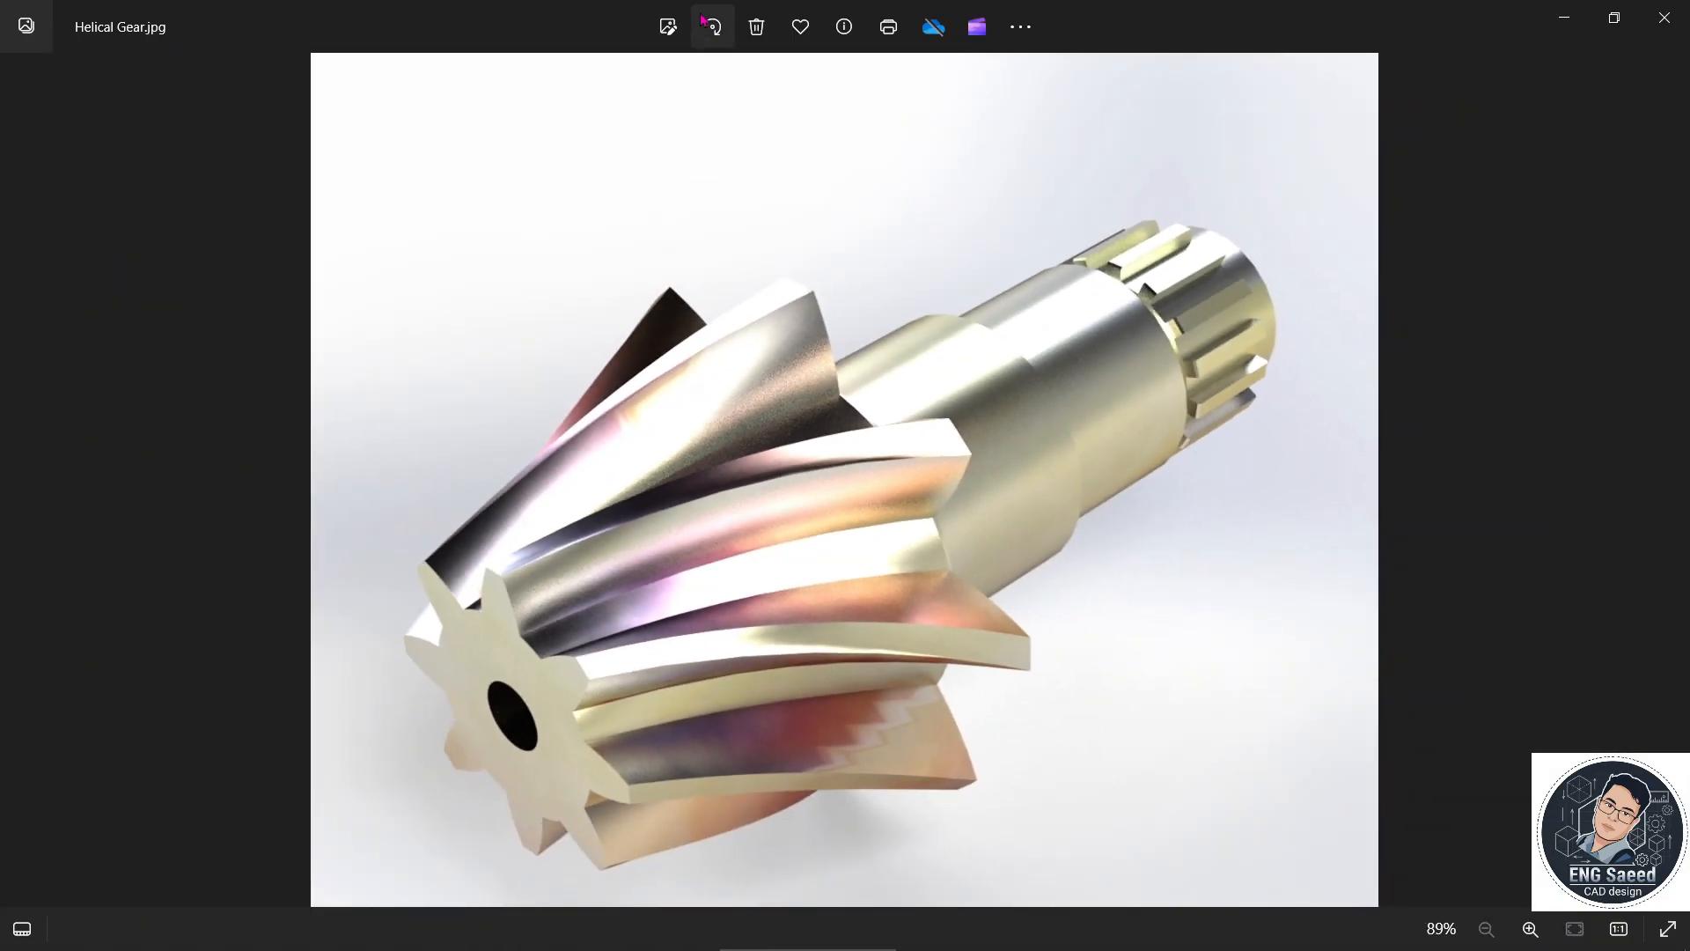
{"action": "left_click", "coordinate": [704, 21]}
{"action": "left_click", "coordinate": [707, 23]}
{"action": "left_click", "coordinate": [708, 24]}
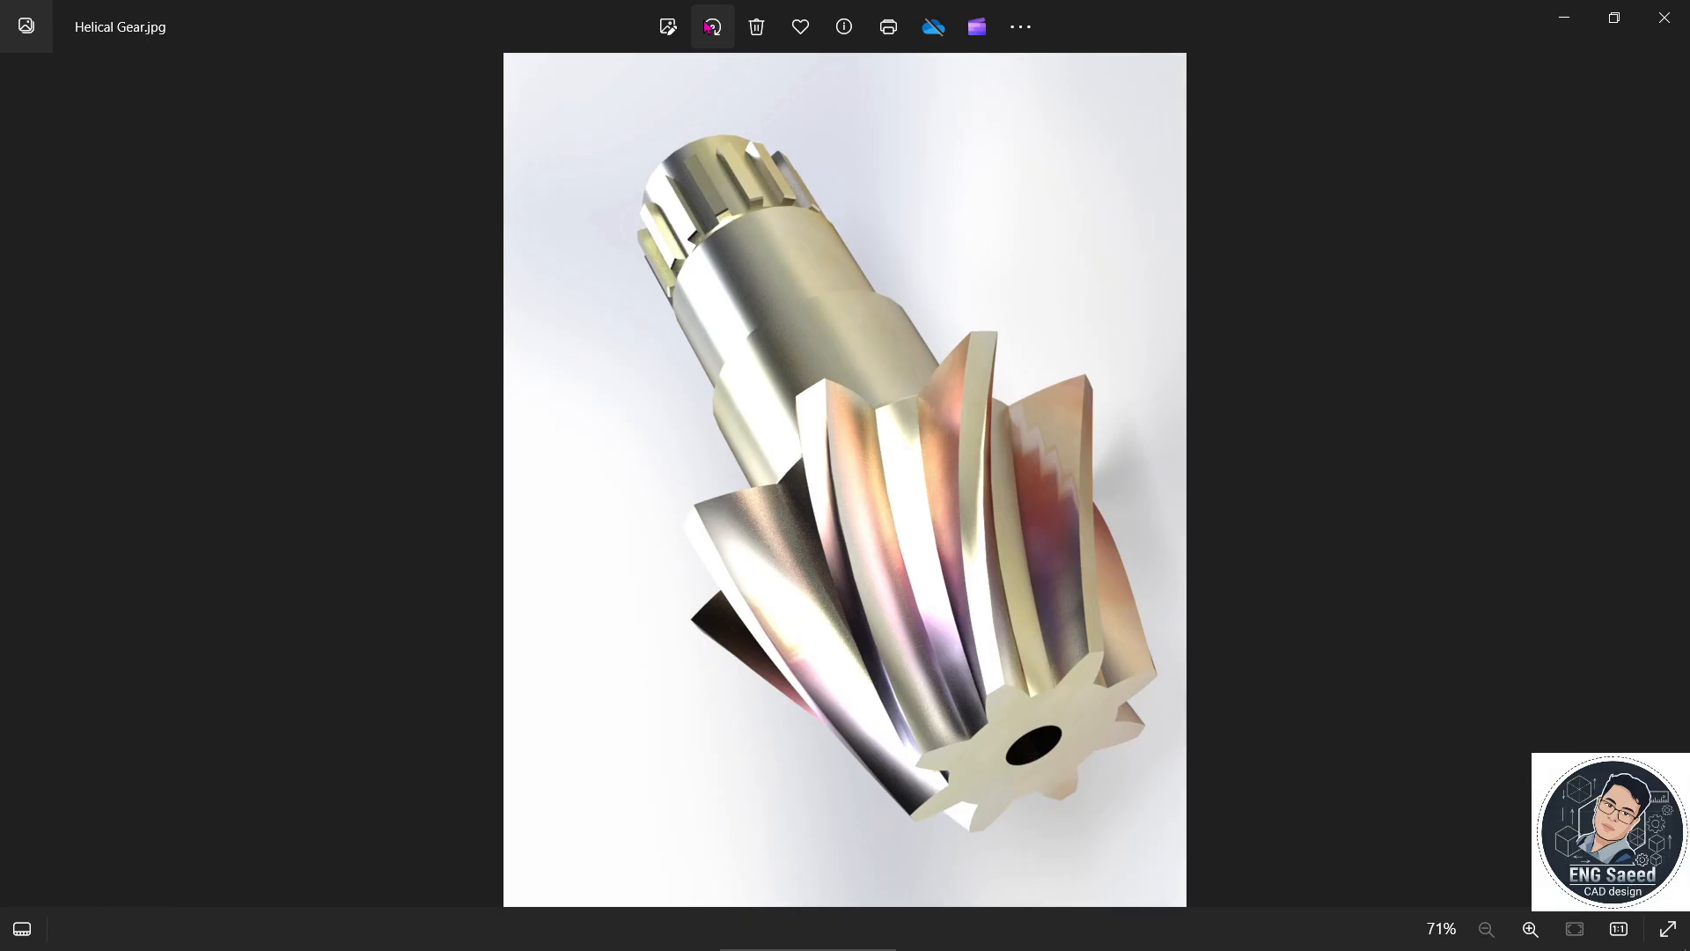
{"action": "left_click", "coordinate": [711, 27]}
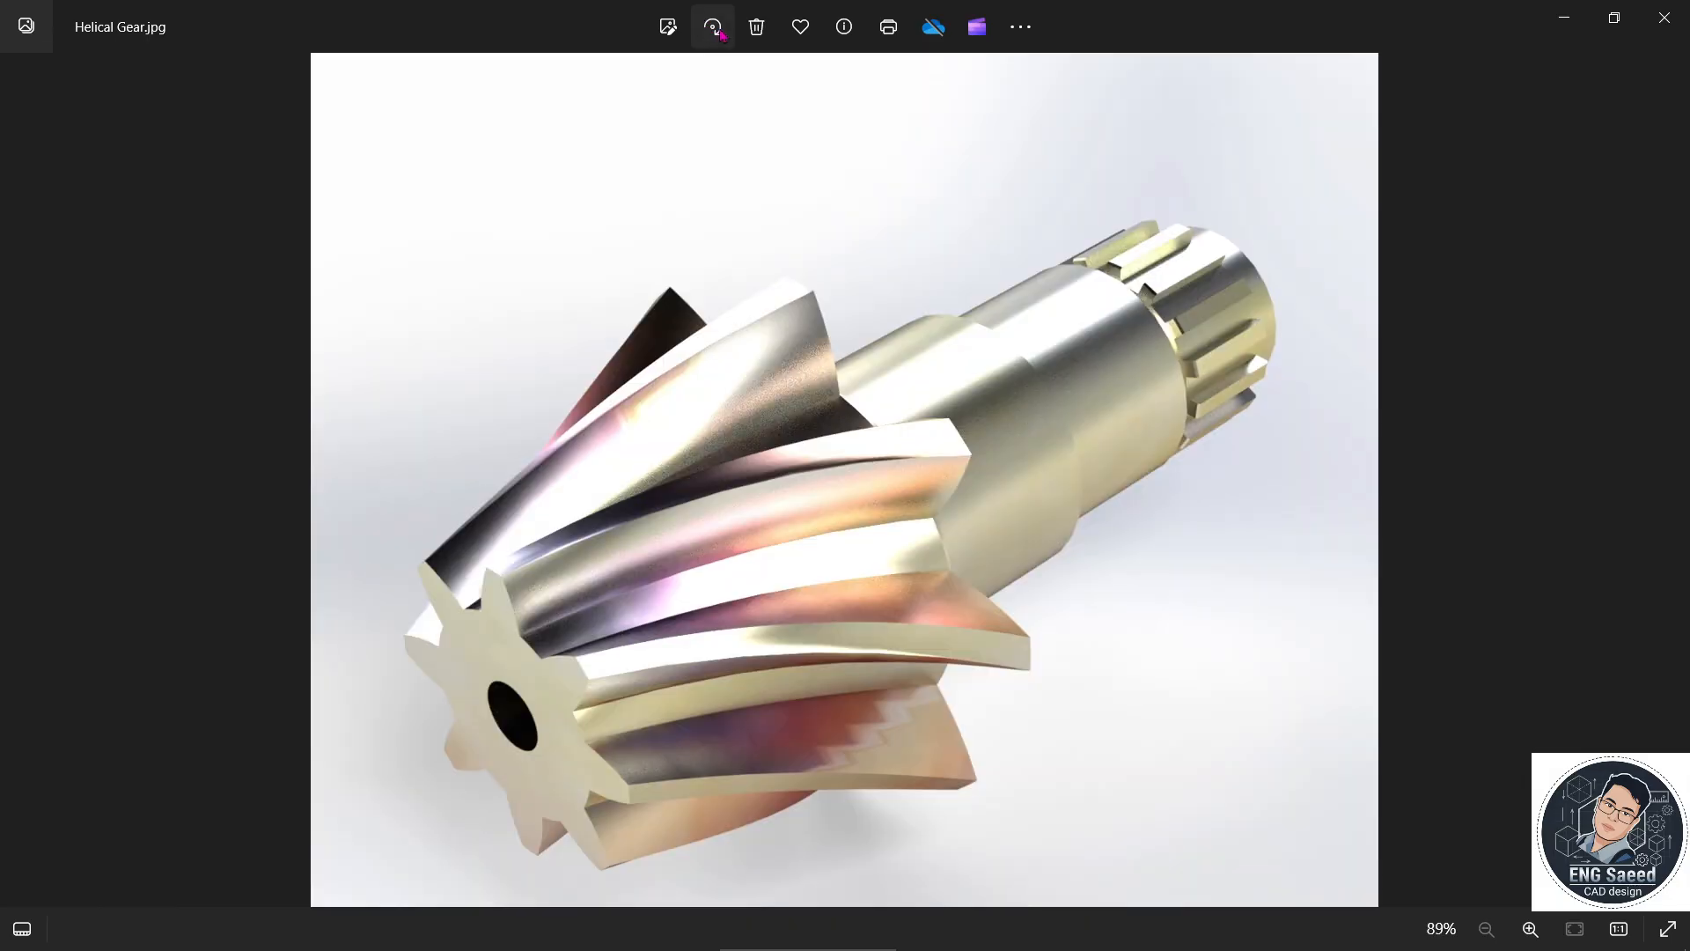
{"action": "left_click", "coordinate": [715, 28]}
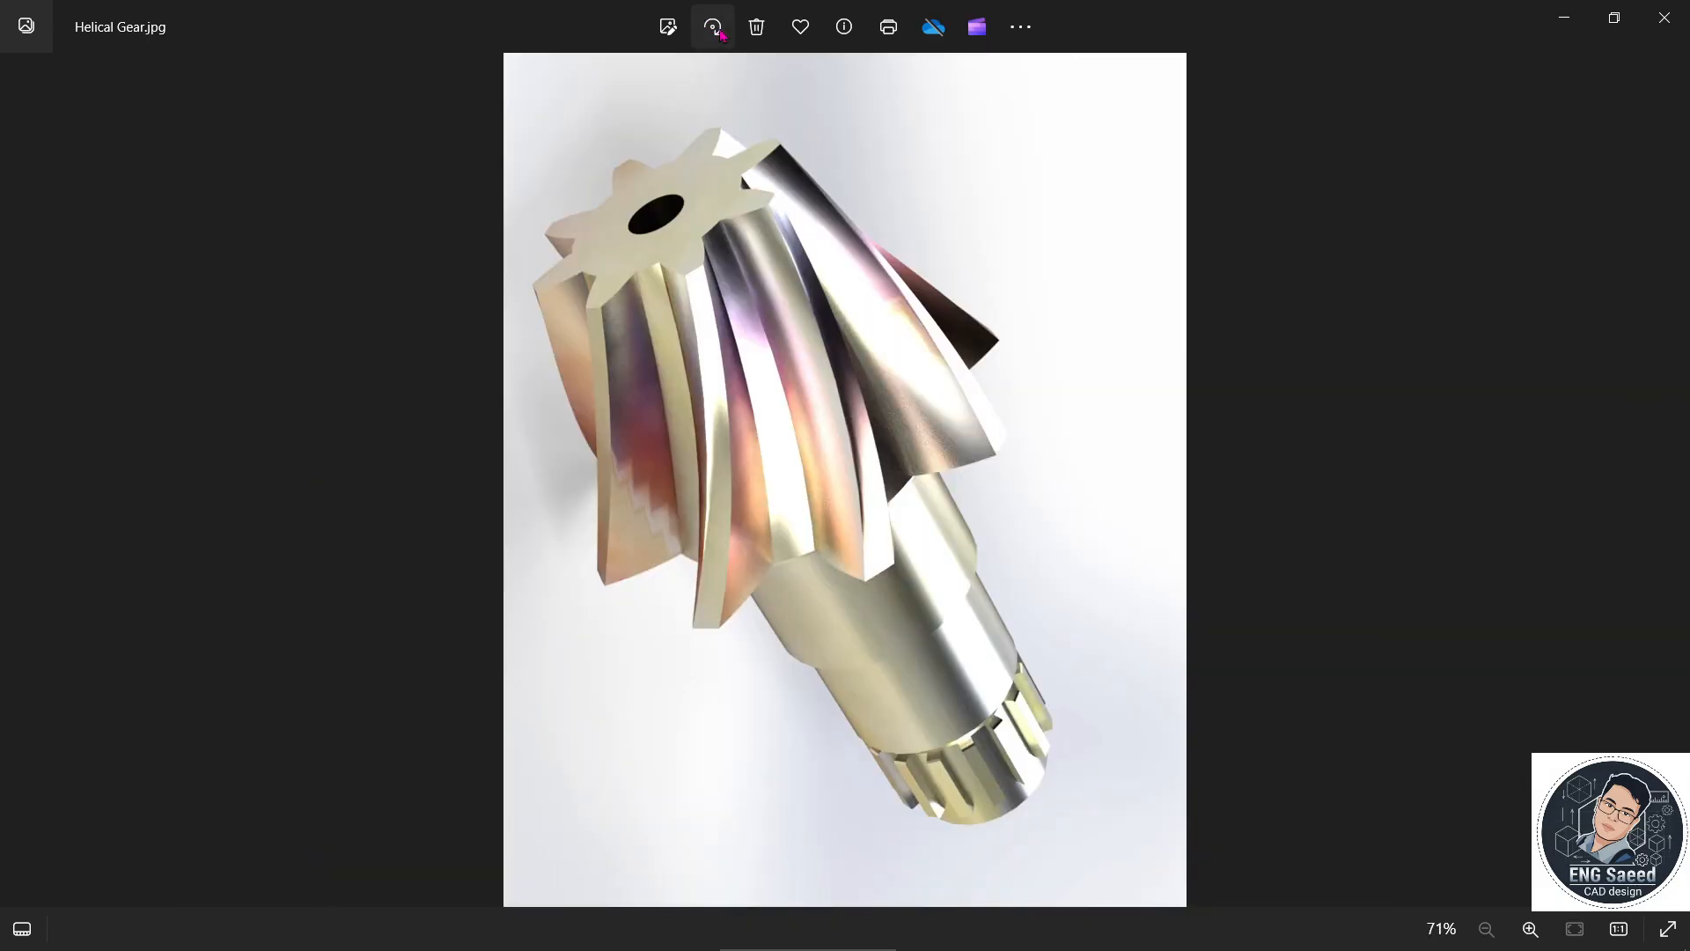
{"action": "left_click", "coordinate": [720, 32]}
{"action": "left_click", "coordinate": [721, 32]}
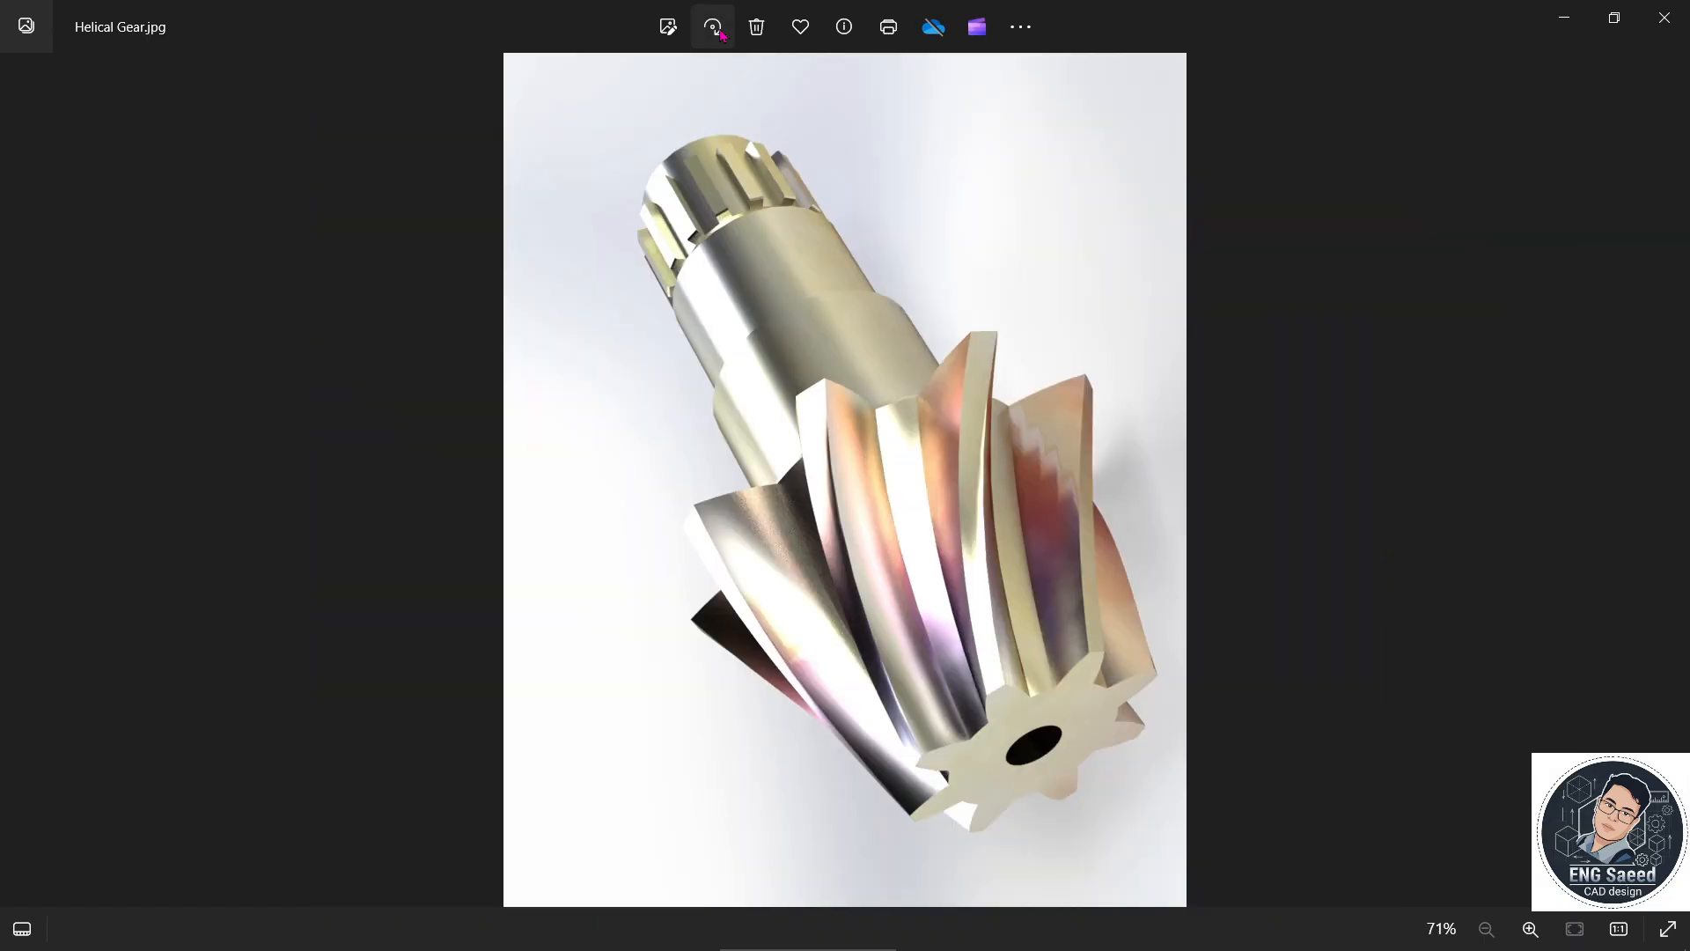
{"action": "left_click", "coordinate": [720, 31]}
{"action": "left_click", "coordinate": [720, 32]}
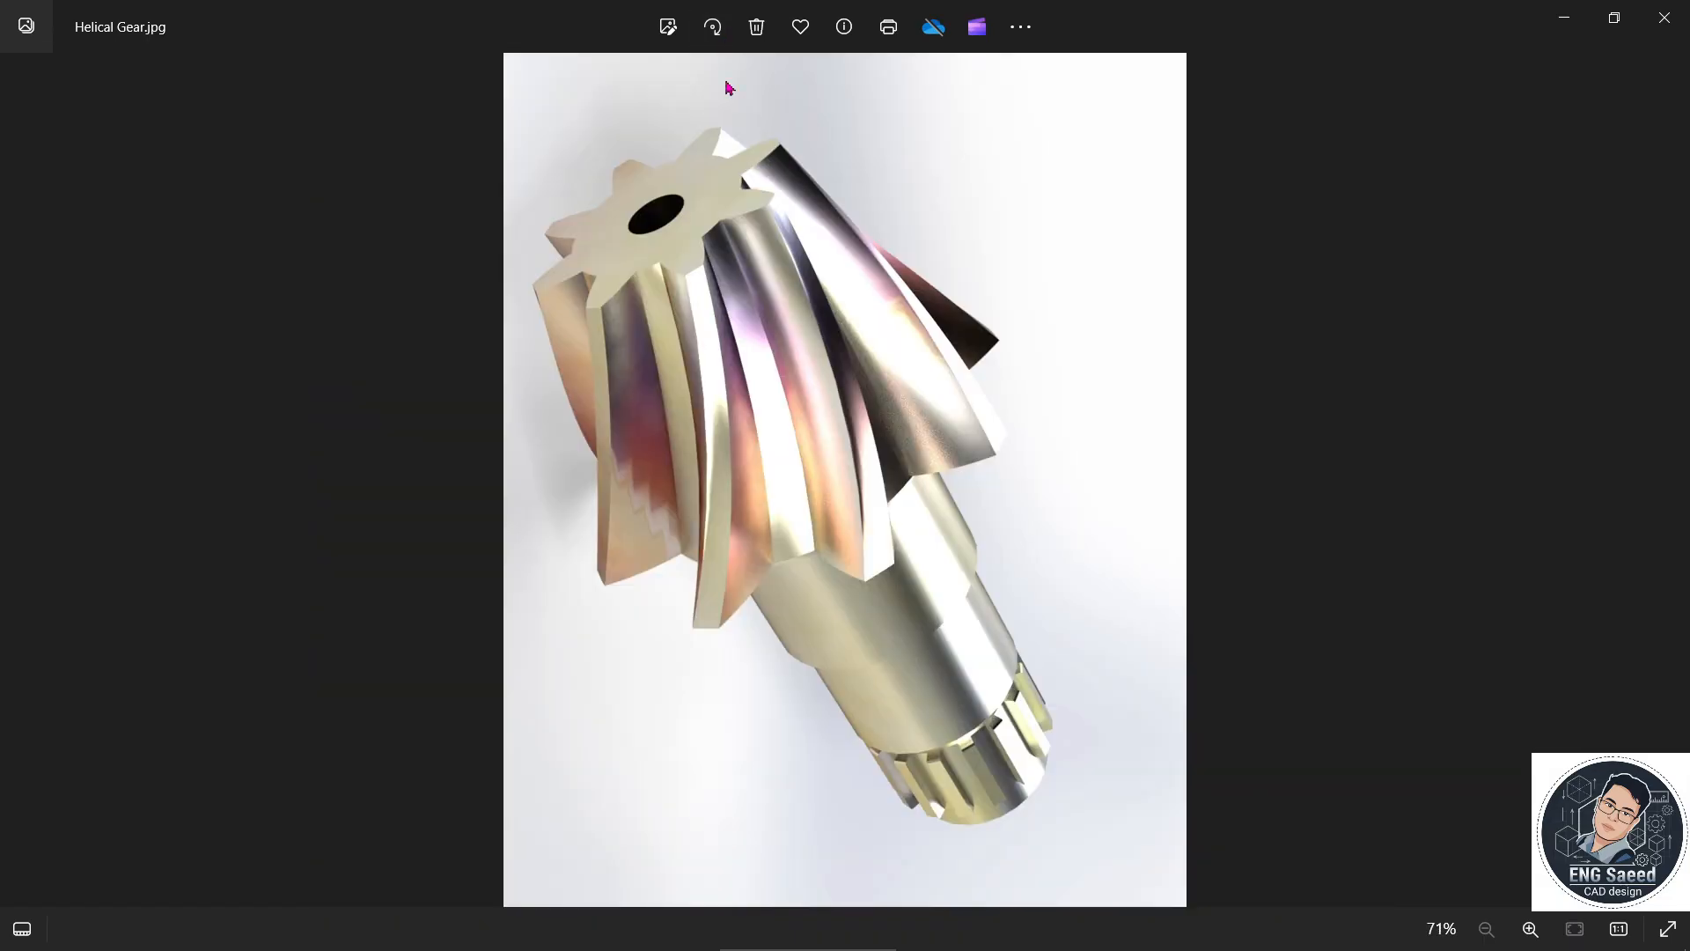
- Rotate the rendered image a further quarter turn and examine the splined end and stepped shaft surfaces in close detail
{"action": "scroll", "coordinate": [889, 656], "scroll_direction": "up", "scroll_amount": 3}
{"action": "scroll", "coordinate": [1215, 696], "scroll_direction": "down", "scroll_amount": 2}
{"action": "scroll", "coordinate": [1056, 783], "scroll_direction": "down", "scroll_amount": 2}
{"action": "scroll", "coordinate": [907, 608], "scroll_direction": "up", "scroll_amount": 2}
{"action": "left_click", "coordinate": [714, 28]}
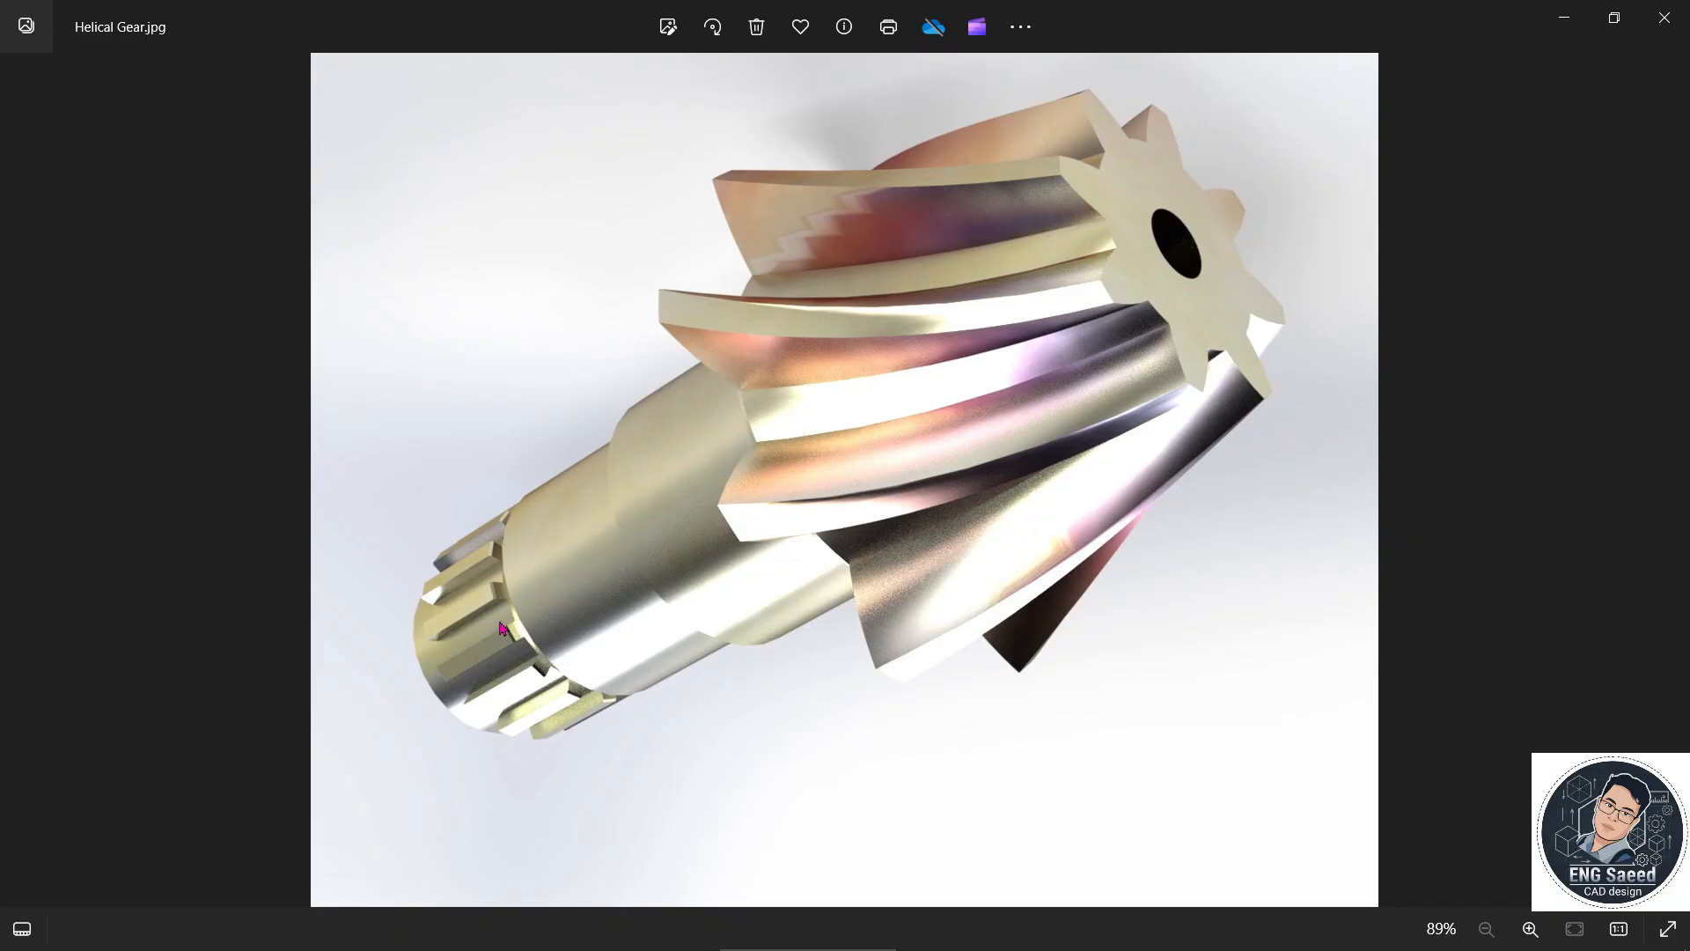
{"action": "scroll", "coordinate": [455, 670], "scroll_direction": "up", "scroll_amount": 3}
{"action": "scroll", "coordinate": [312, 748], "scroll_direction": "up", "scroll_amount": 2}
{"action": "scroll", "coordinate": [377, 595], "scroll_direction": "up", "scroll_amount": 3}
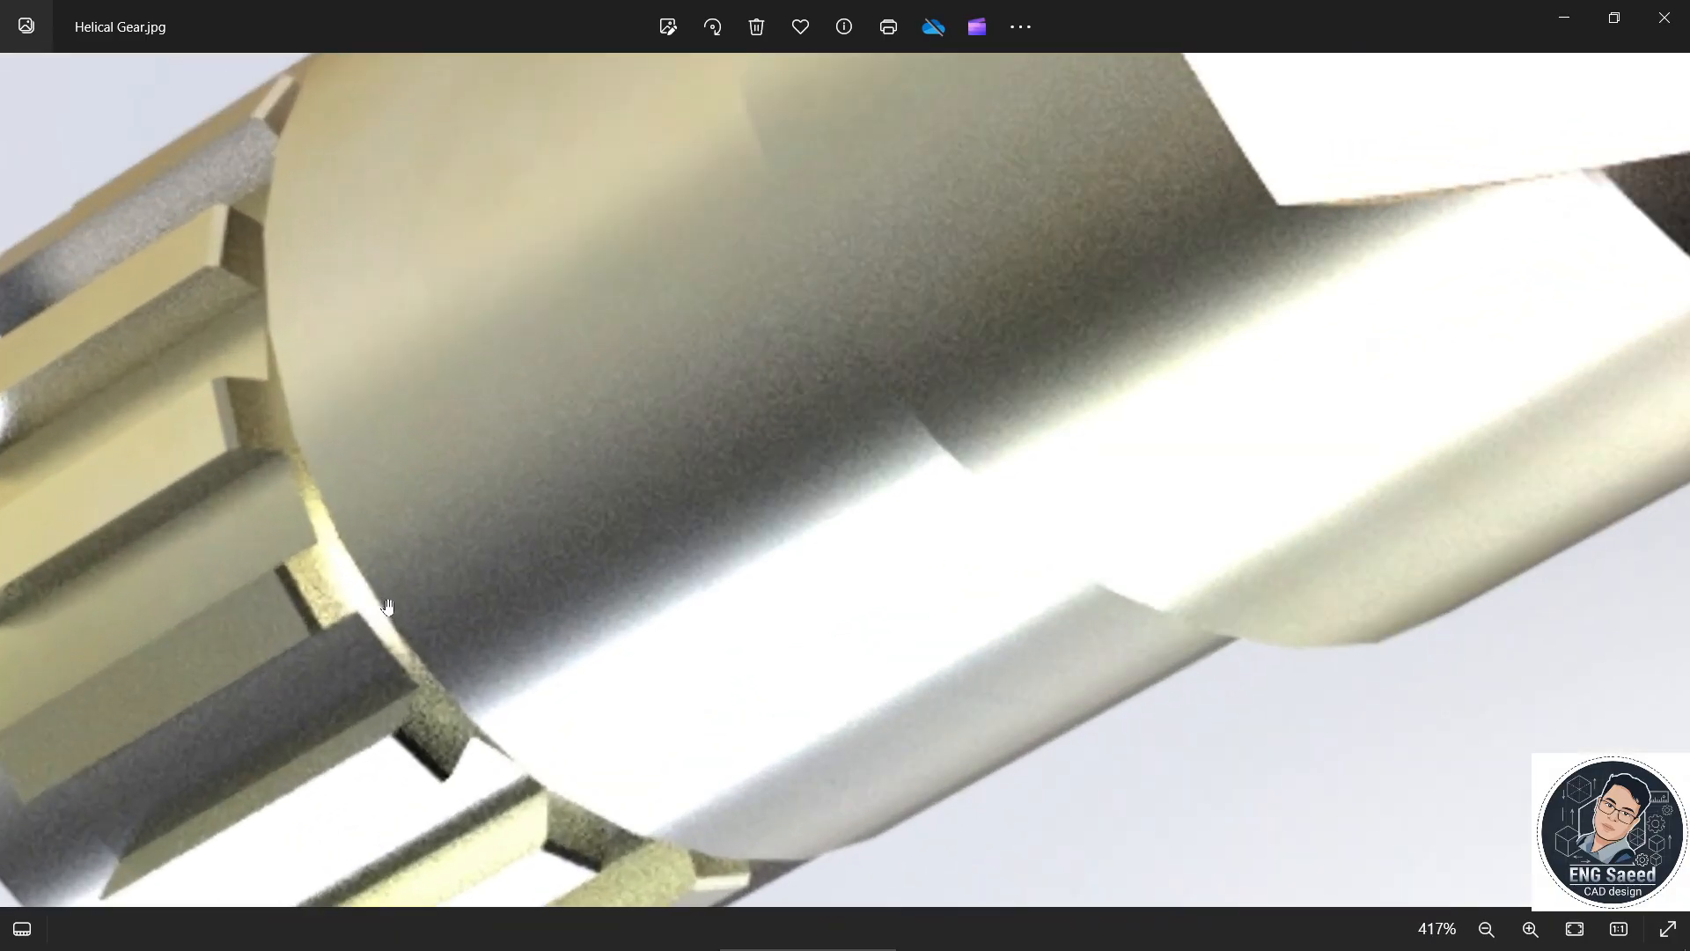
{"action": "scroll", "coordinate": [392, 604], "scroll_direction": "down", "scroll_amount": 6}
{"action": "scroll", "coordinate": [392, 605], "scroll_direction": "down", "scroll_amount": 3}
{"action": "scroll", "coordinate": [572, 660], "scroll_direction": "up", "scroll_amount": 5}
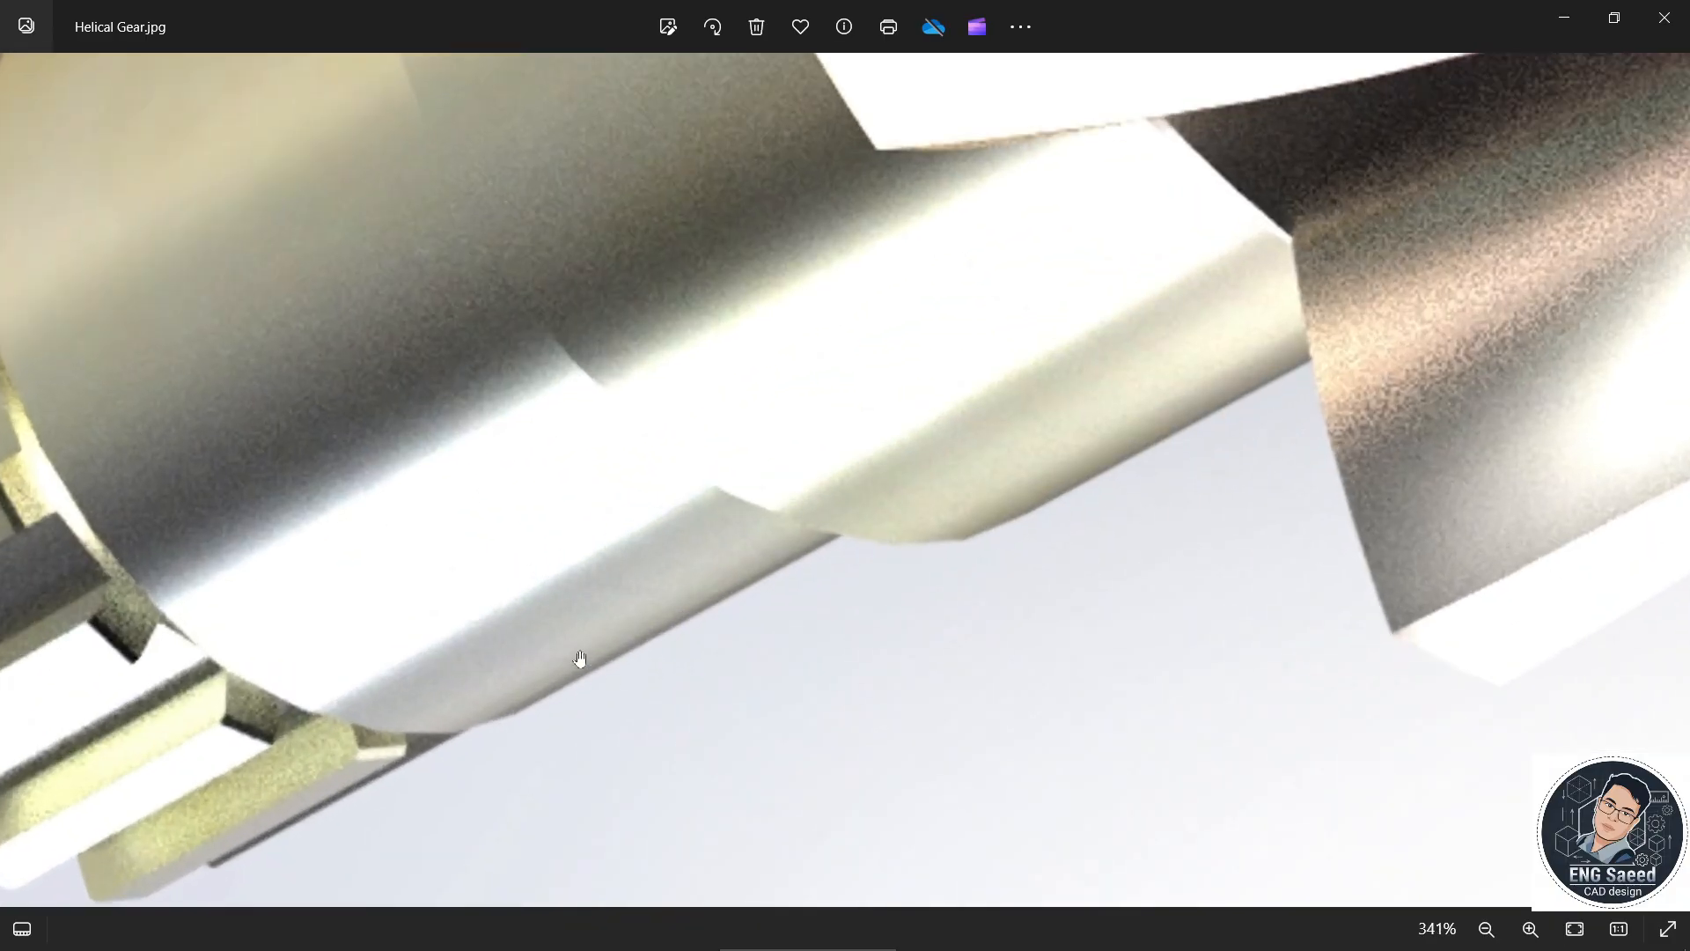
{"action": "scroll", "coordinate": [580, 659], "scroll_direction": "down", "scroll_amount": 3}
{"action": "scroll", "coordinate": [580, 658], "scroll_direction": "down", "scroll_amount": 3}
- Turn the rendered image back to its original orientation and inspect the gear teeth, shaft and spline at different magnifications
{"action": "left_click", "coordinate": [714, 28]}
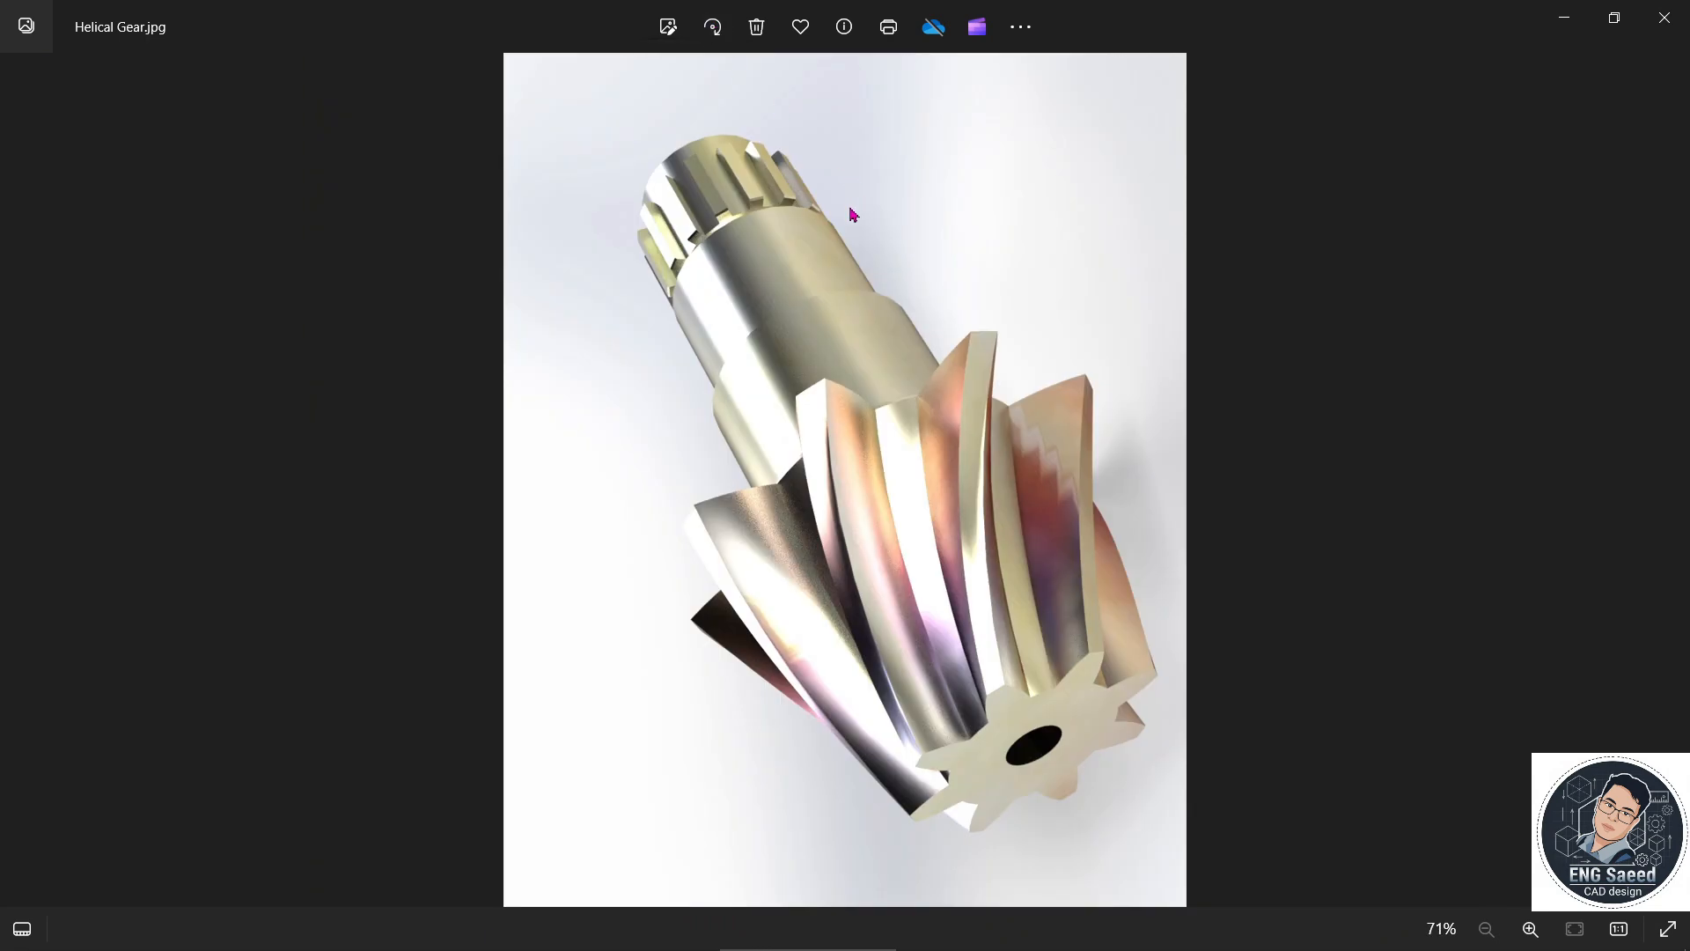
{"action": "scroll", "coordinate": [828, 258], "scroll_direction": "up", "scroll_amount": 3}
{"action": "scroll", "coordinate": [827, 258], "scroll_direction": "down", "scroll_amount": 3}
{"action": "scroll", "coordinate": [968, 669], "scroll_direction": "up", "scroll_amount": 3}
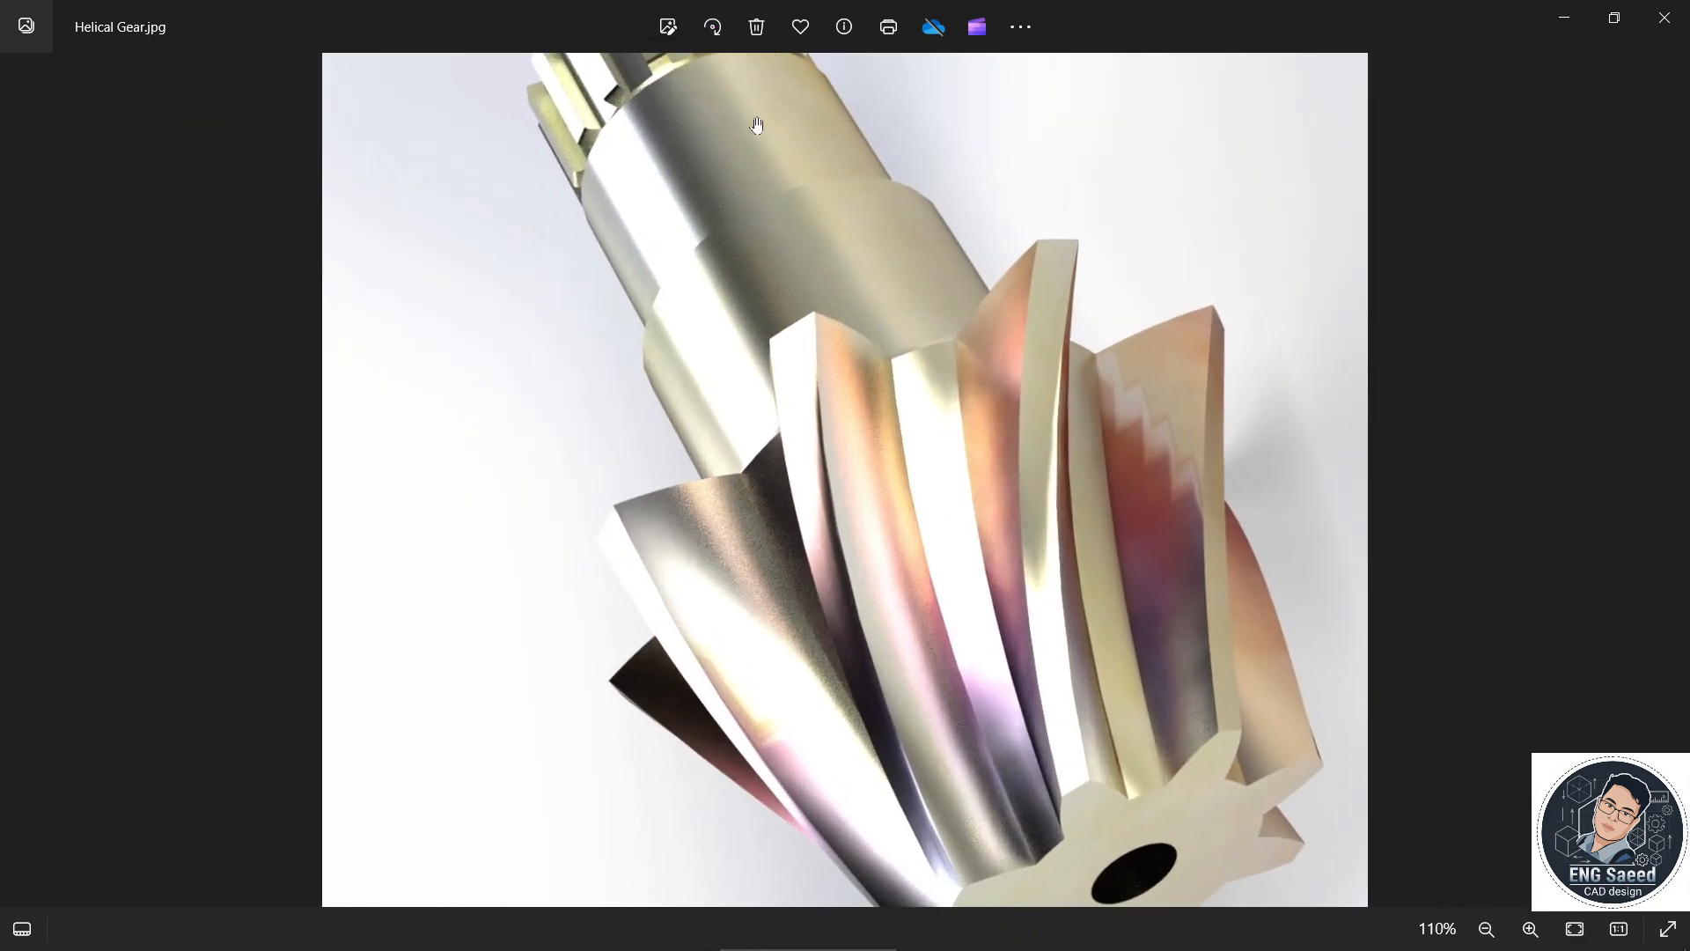
{"action": "left_click", "coordinate": [714, 29]}
{"action": "scroll", "coordinate": [939, 253], "scroll_direction": "up", "scroll_amount": 2}
{"action": "scroll", "coordinate": [977, 497], "scroll_direction": "down", "scroll_amount": 3}
{"action": "scroll", "coordinate": [977, 497], "scroll_direction": "up", "scroll_amount": 5}
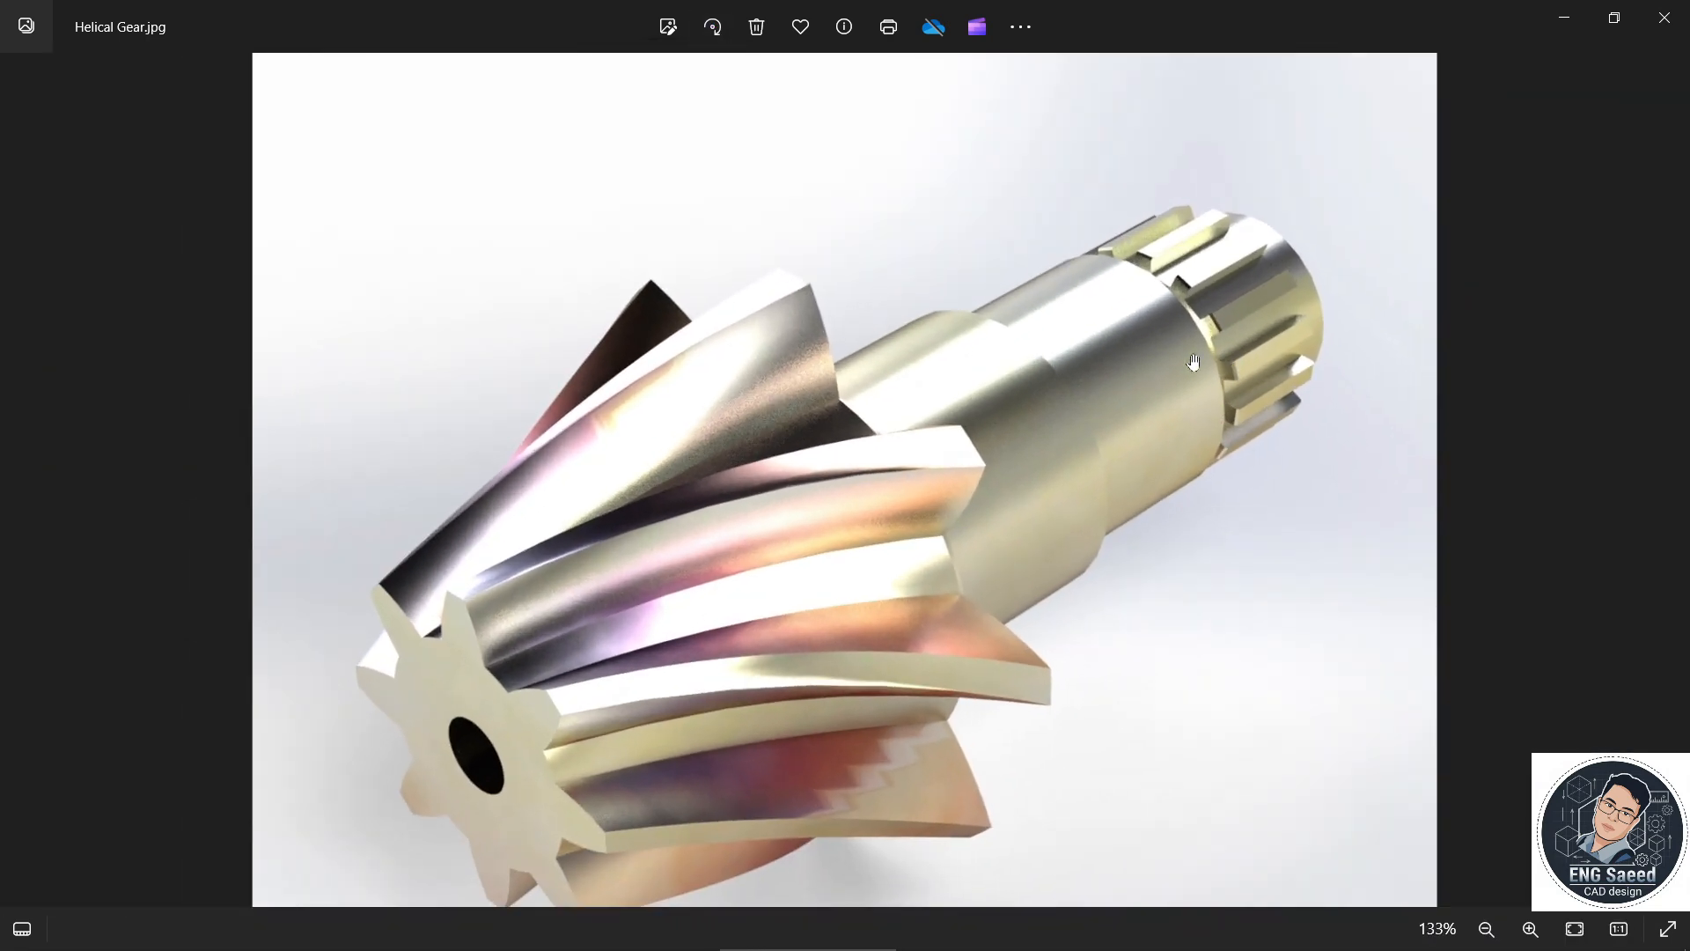
{"action": "scroll", "coordinate": [1391, 402], "scroll_direction": "up", "scroll_amount": 2}
{"action": "scroll", "coordinate": [1392, 404], "scroll_direction": "down", "scroll_amount": 4}
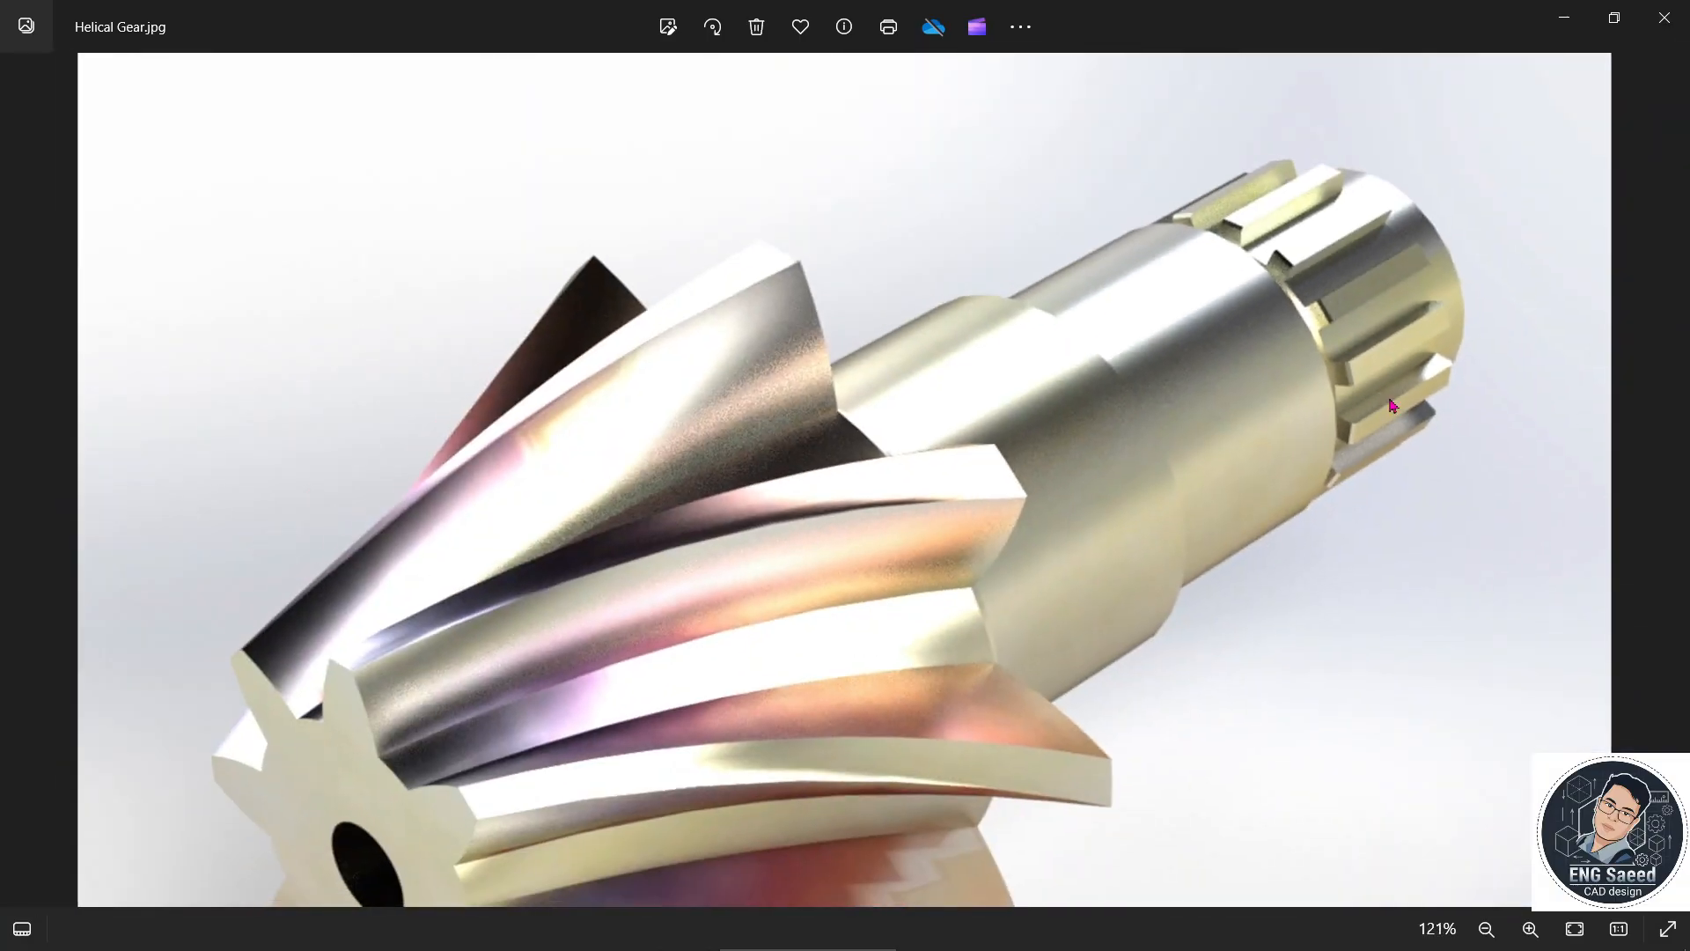